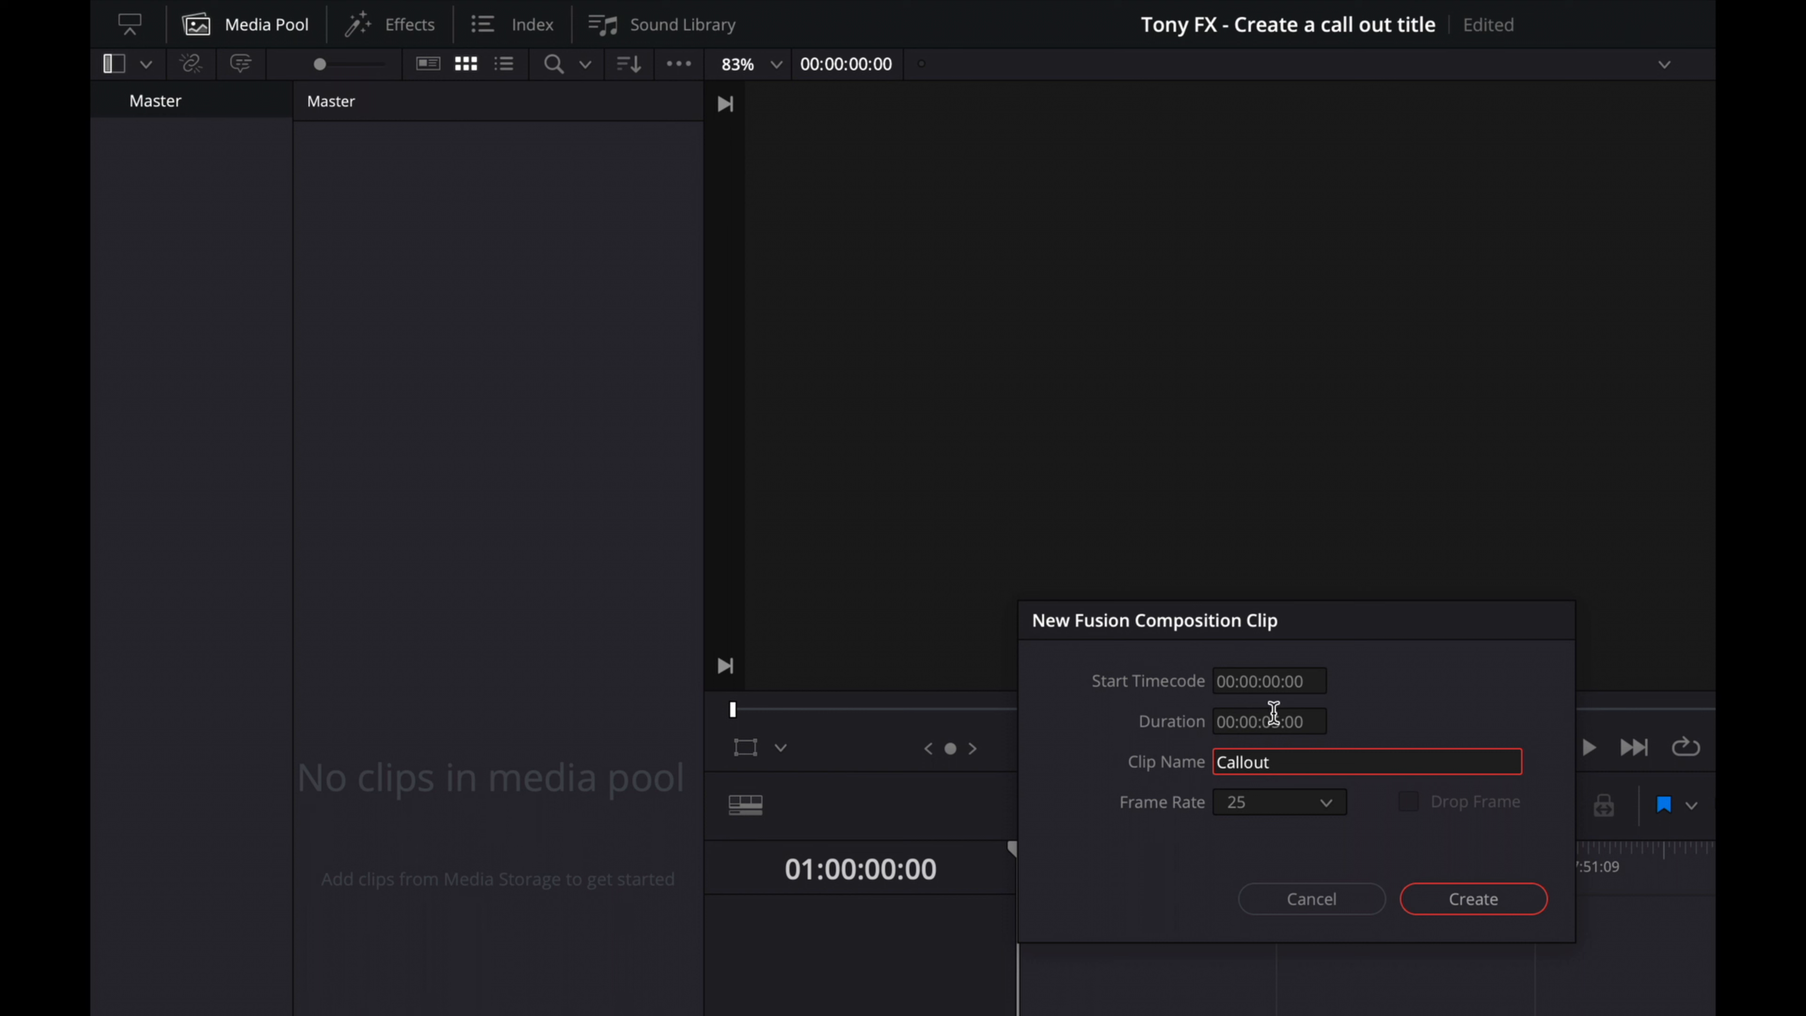
- Set the new Callout Fusion composition clip's duration to 00:00:10:00 and create the clip
key(Right)
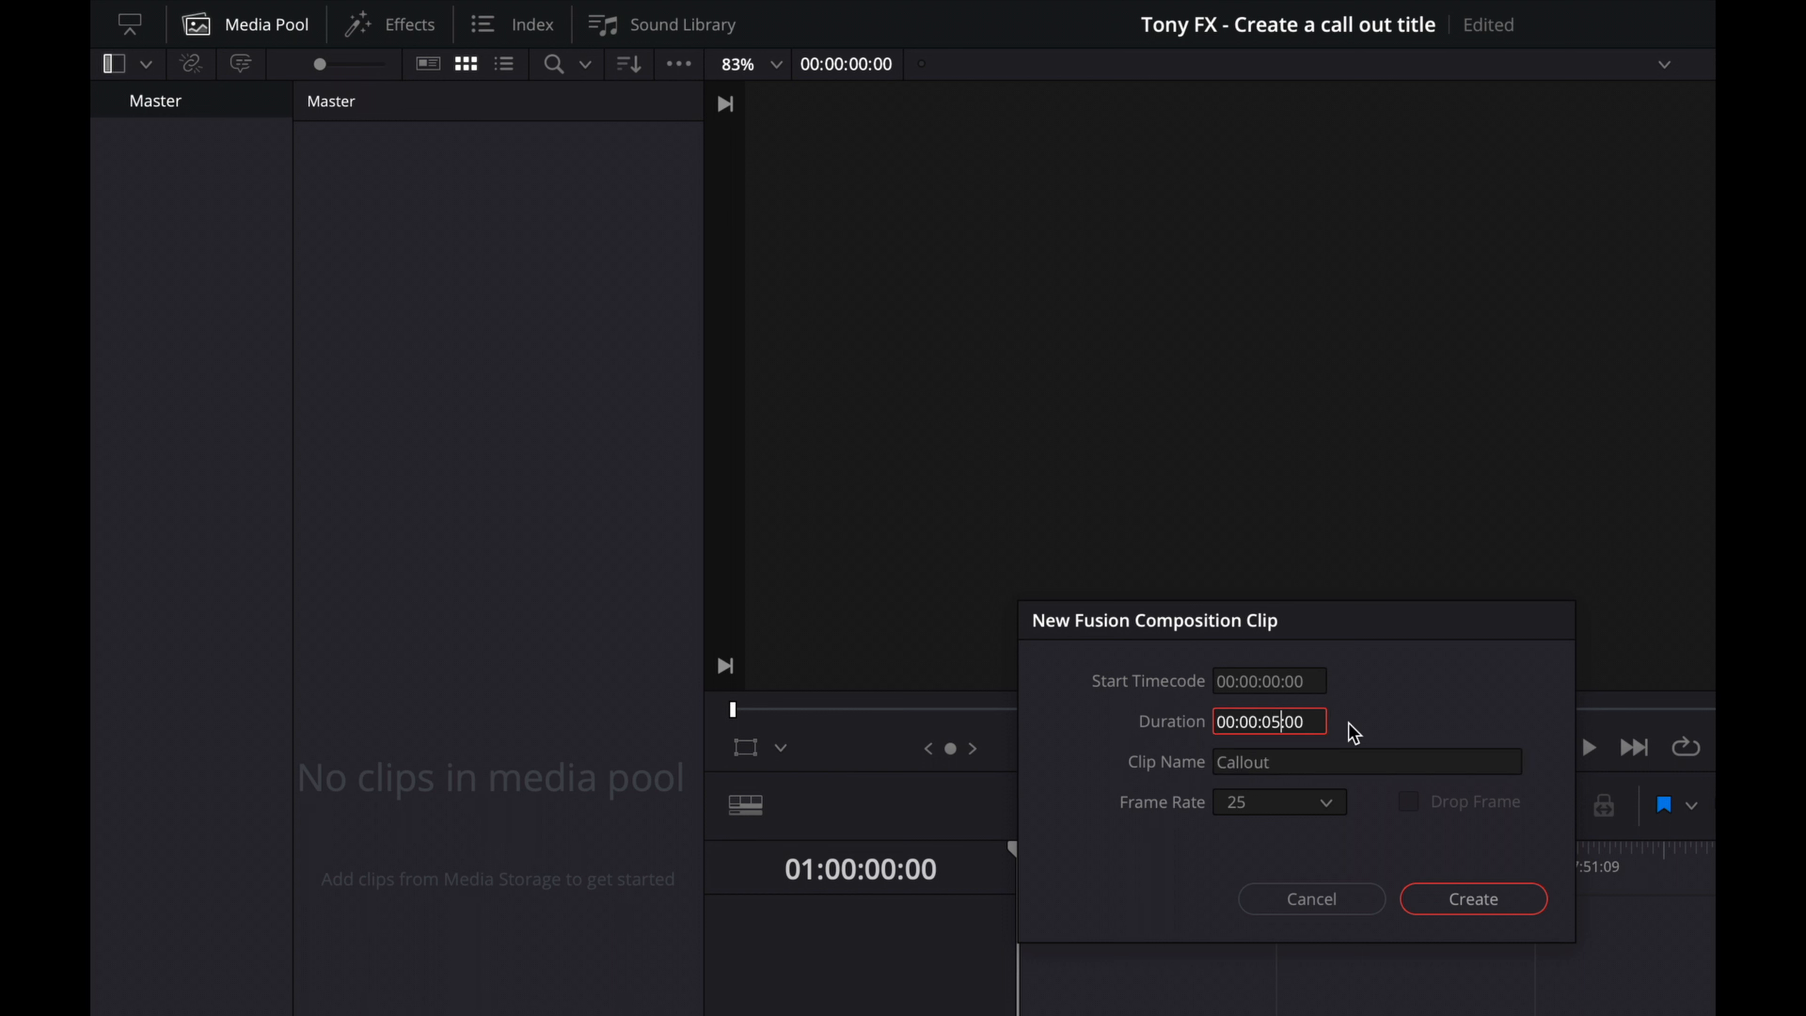
key(BackSpace)
key(BackSpace)
text(10)
click(1519, 903)
- Place the Callout clip at the start of the empty timeline and open it on the Fusion page
click(283, 133)
drag(283, 133, 783, 747)
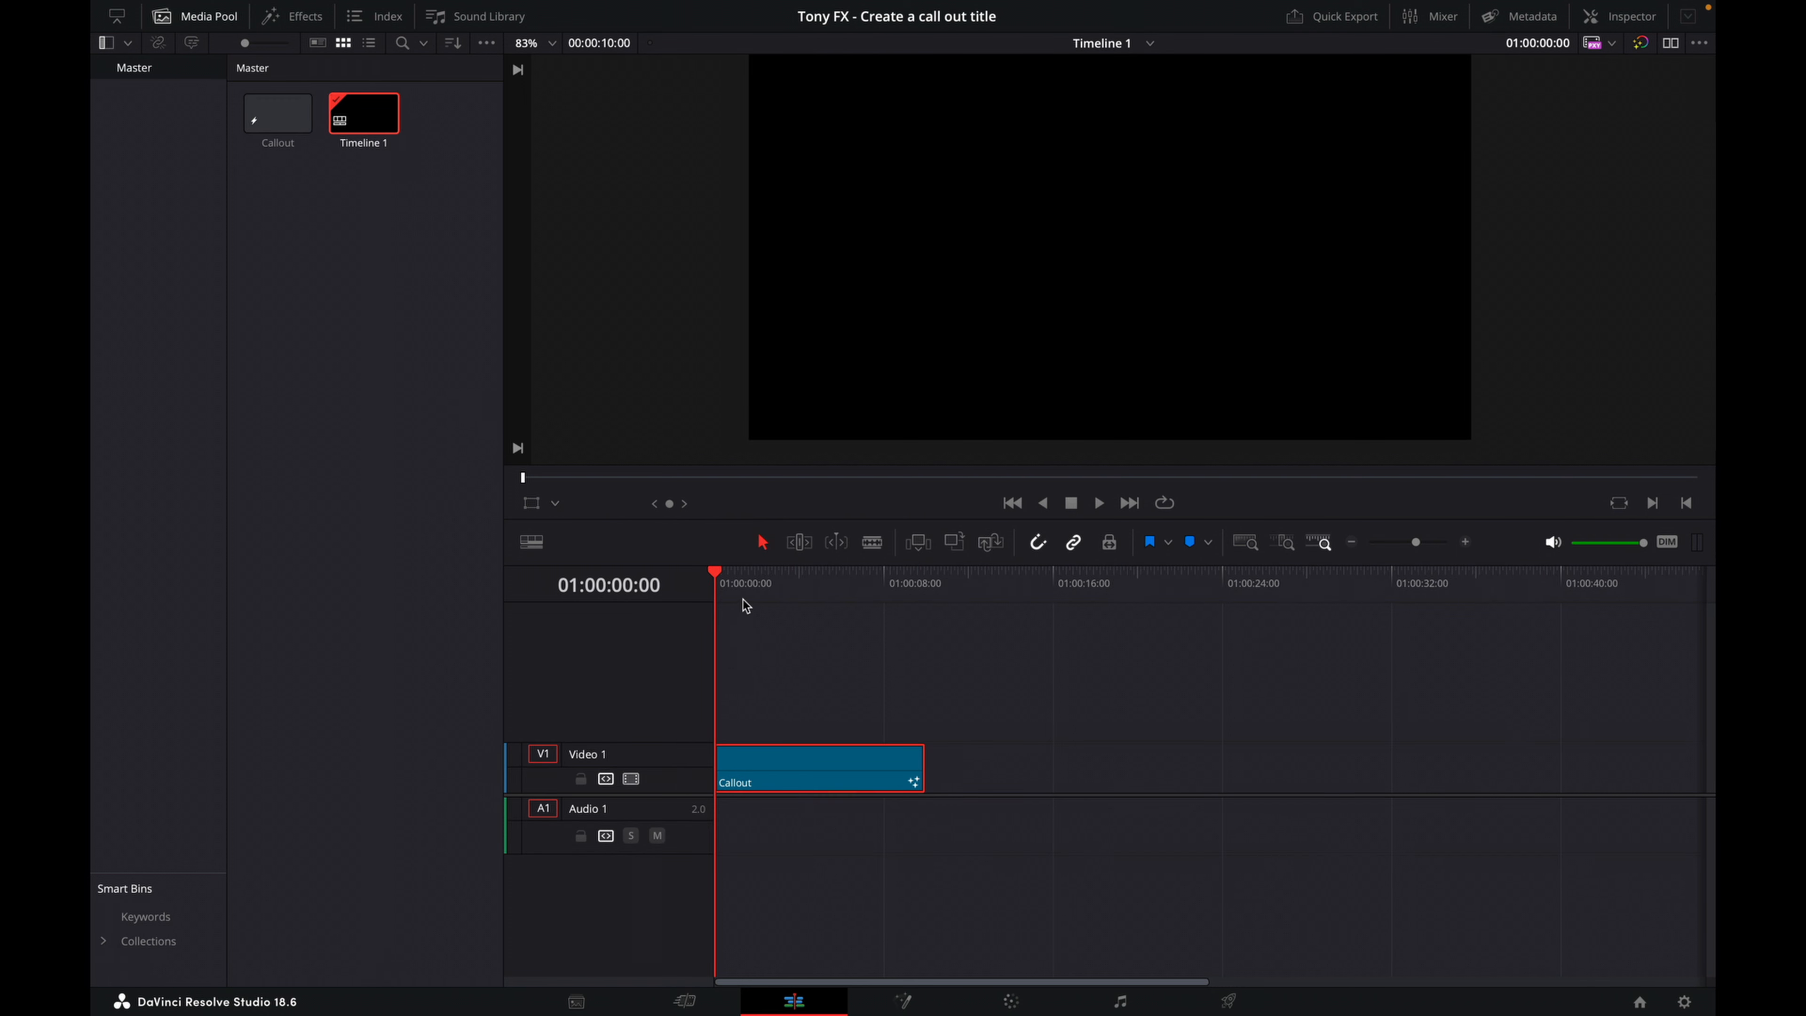
click(190, 21)
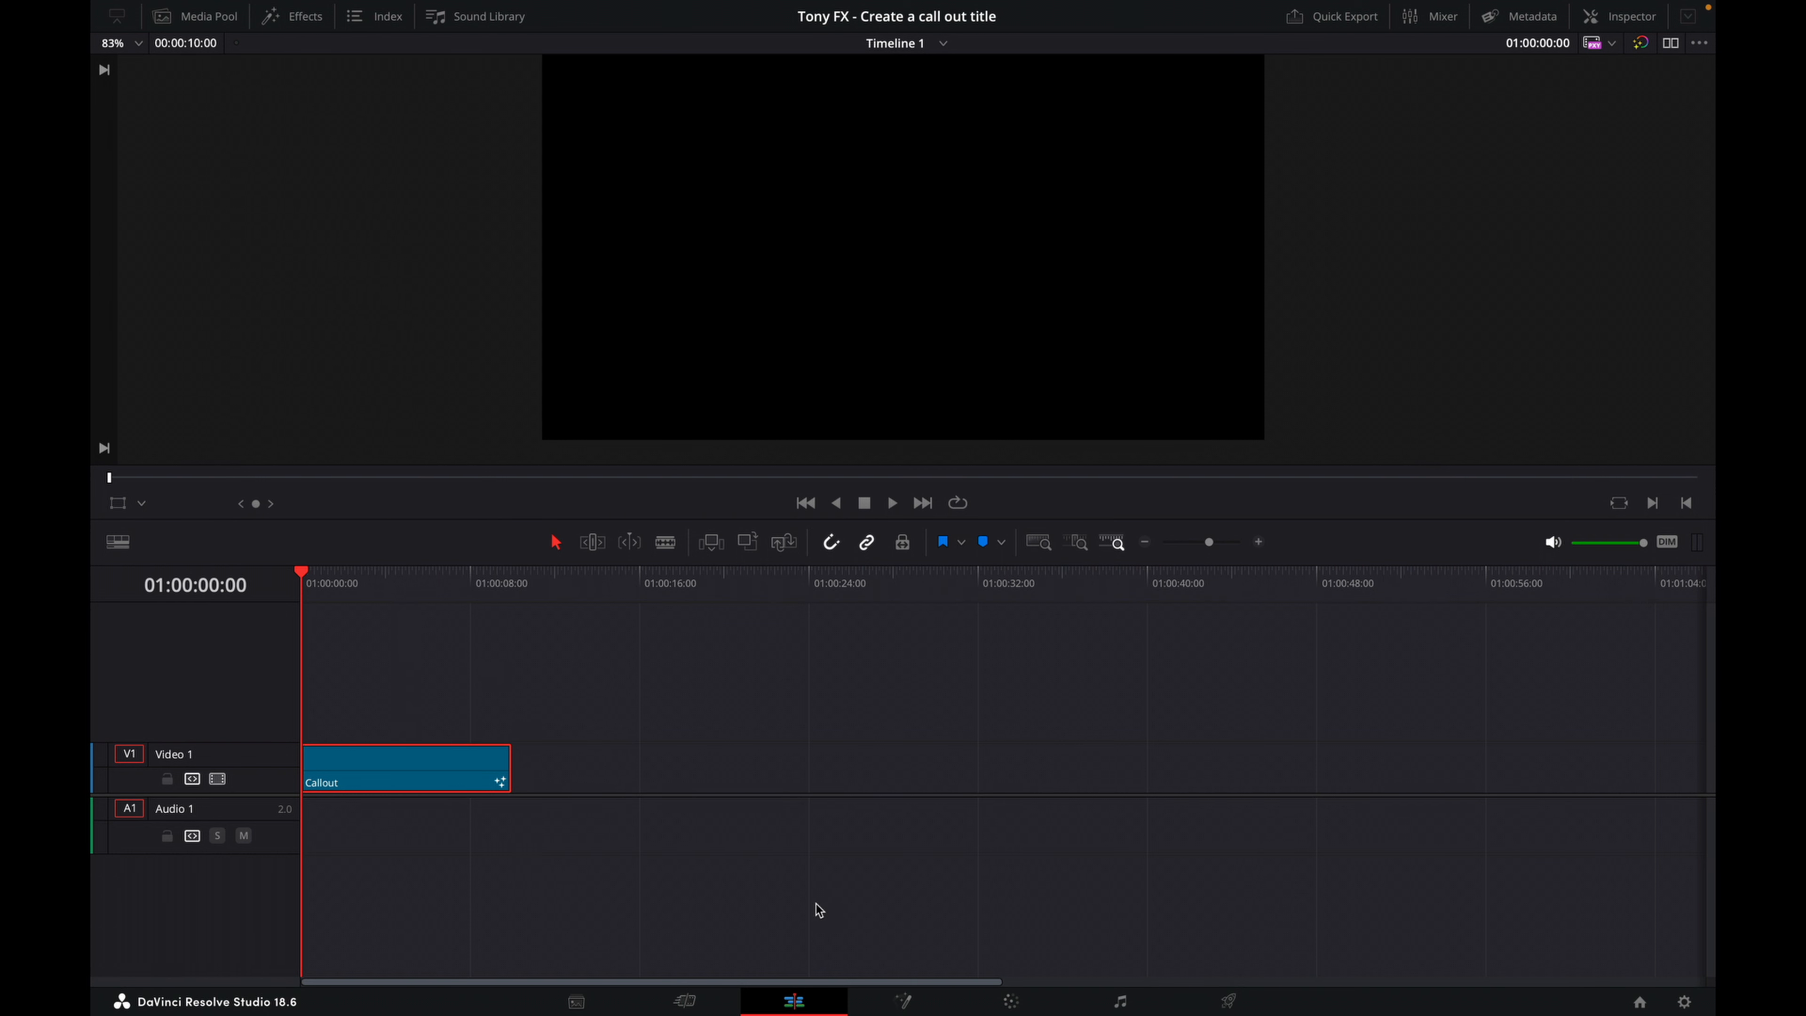
click(914, 1003)
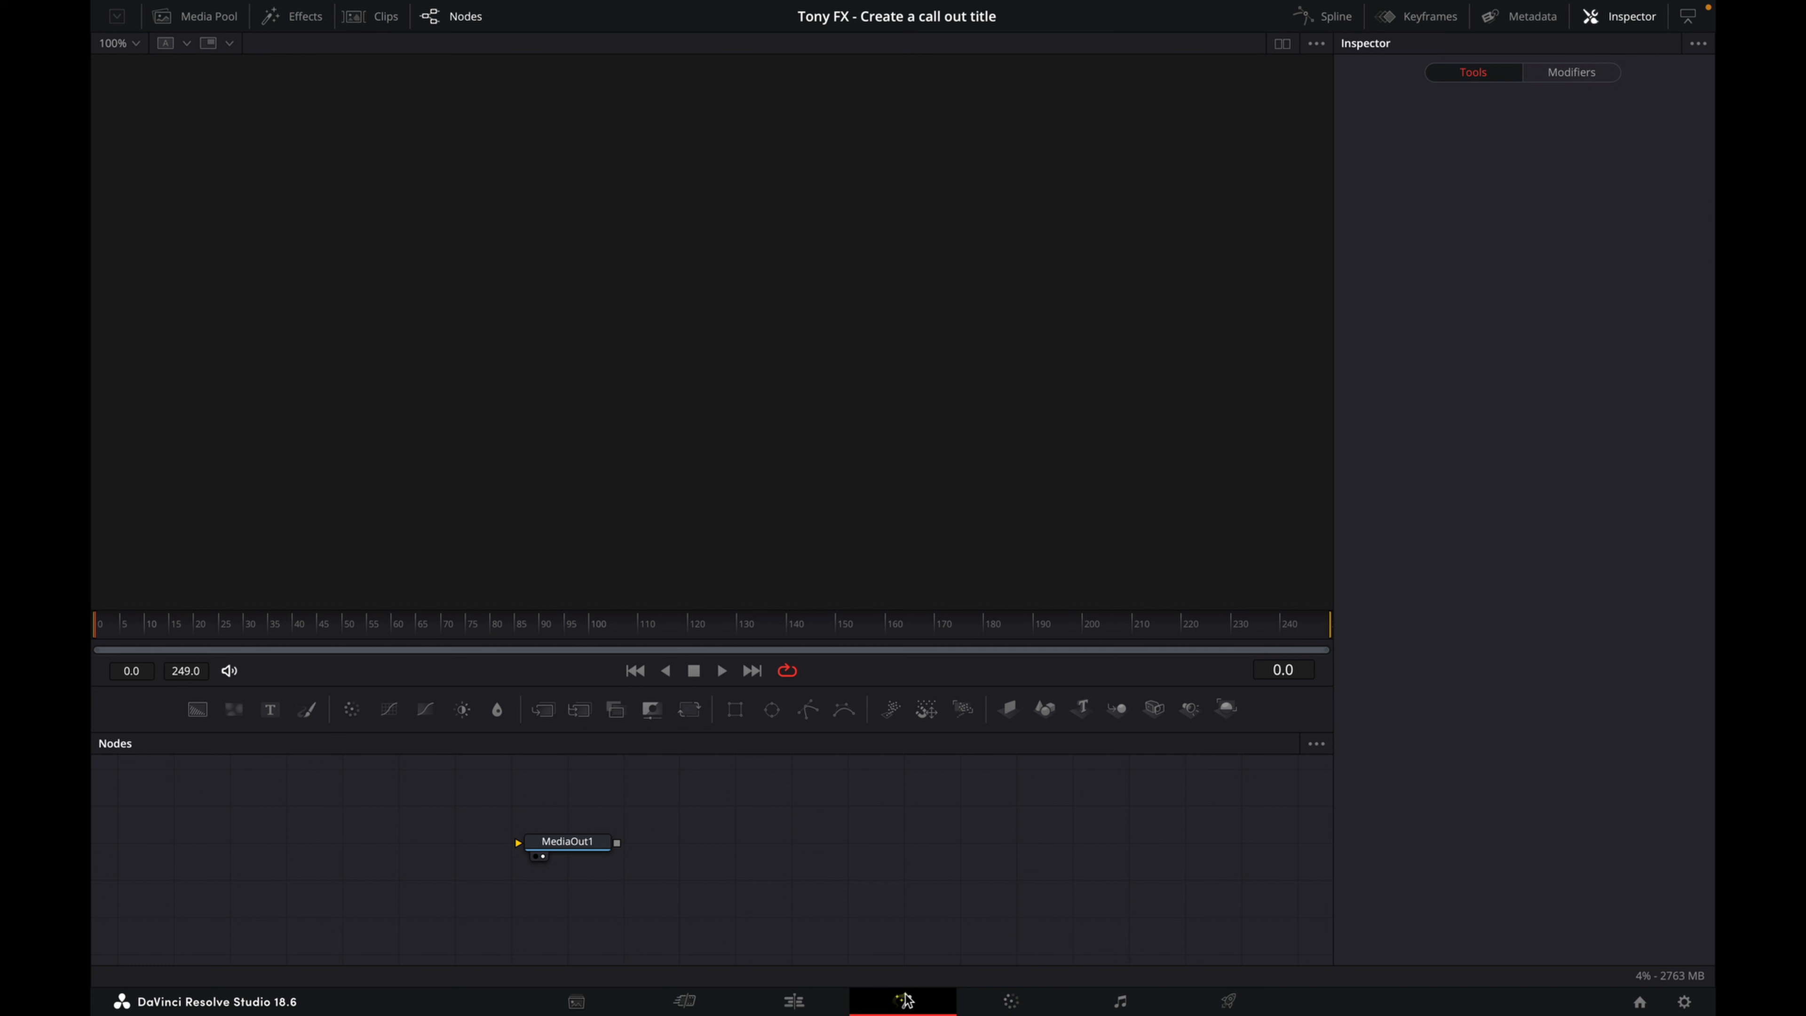
- Add a Background node feeding MediaOut1, leaving space between the two nodes, and set its solid color to white
drag(599, 831, 1105, 873)
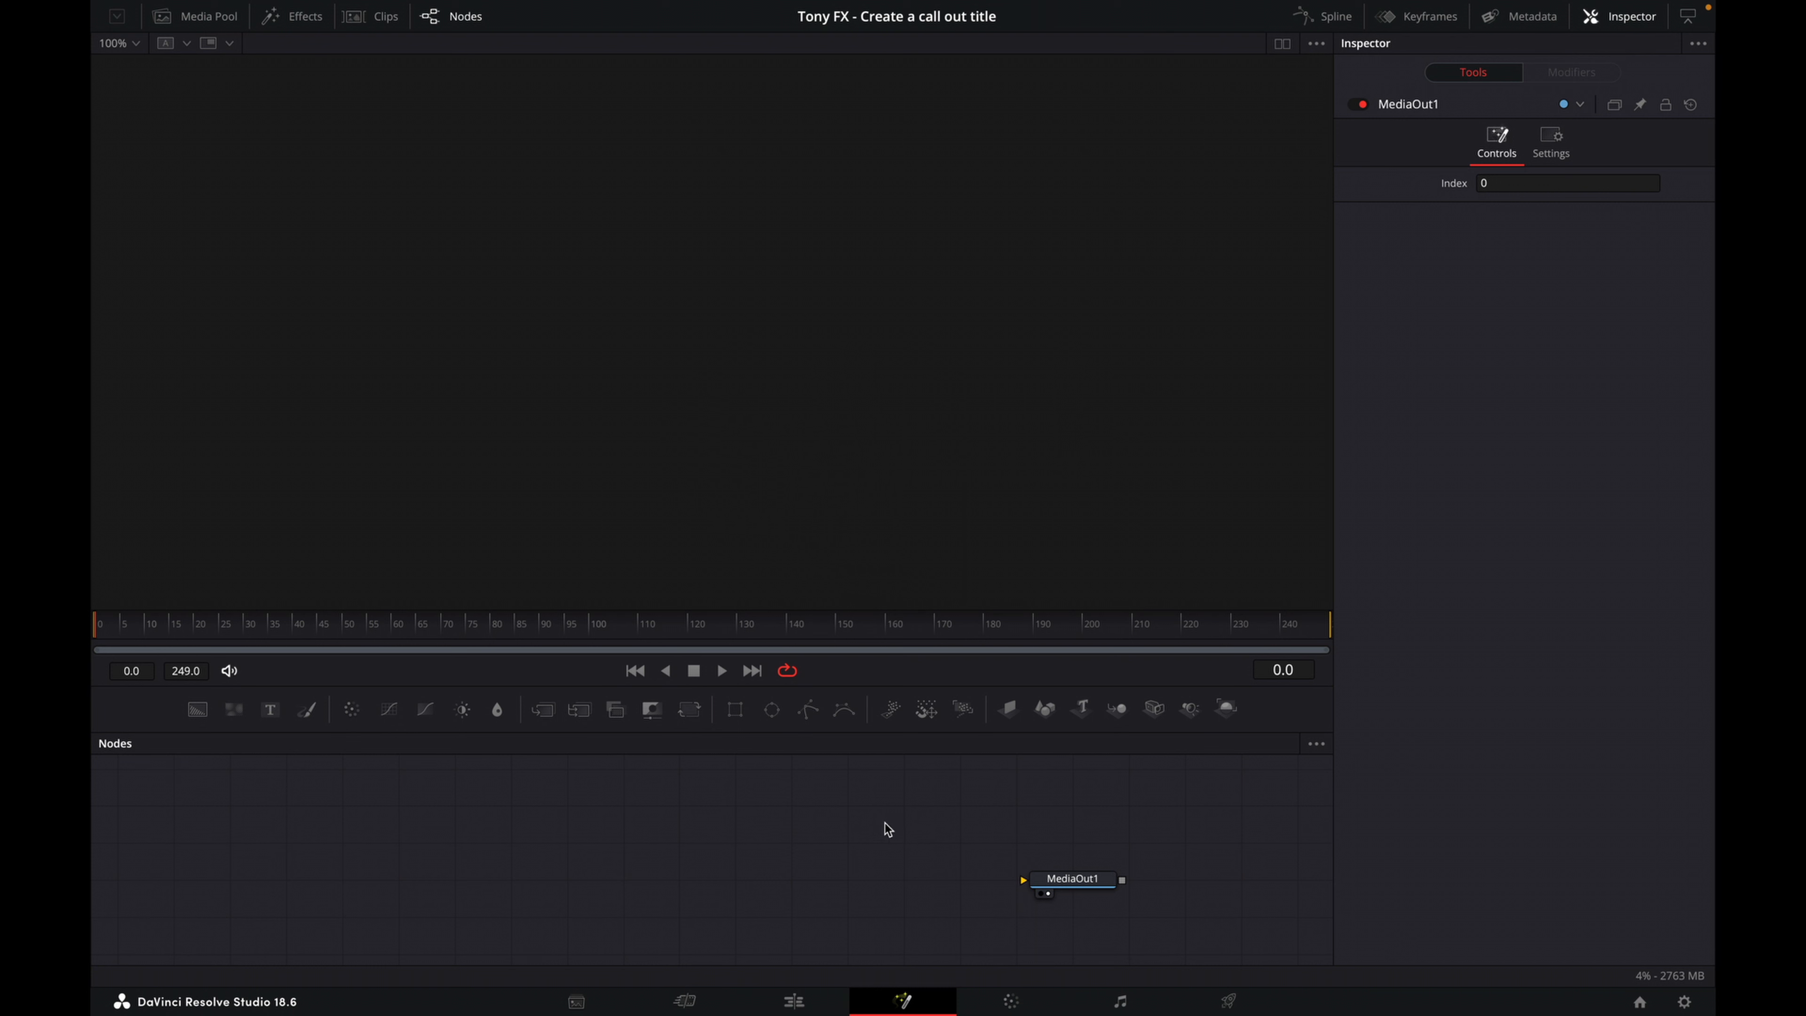
drag(198, 709, 1047, 882)
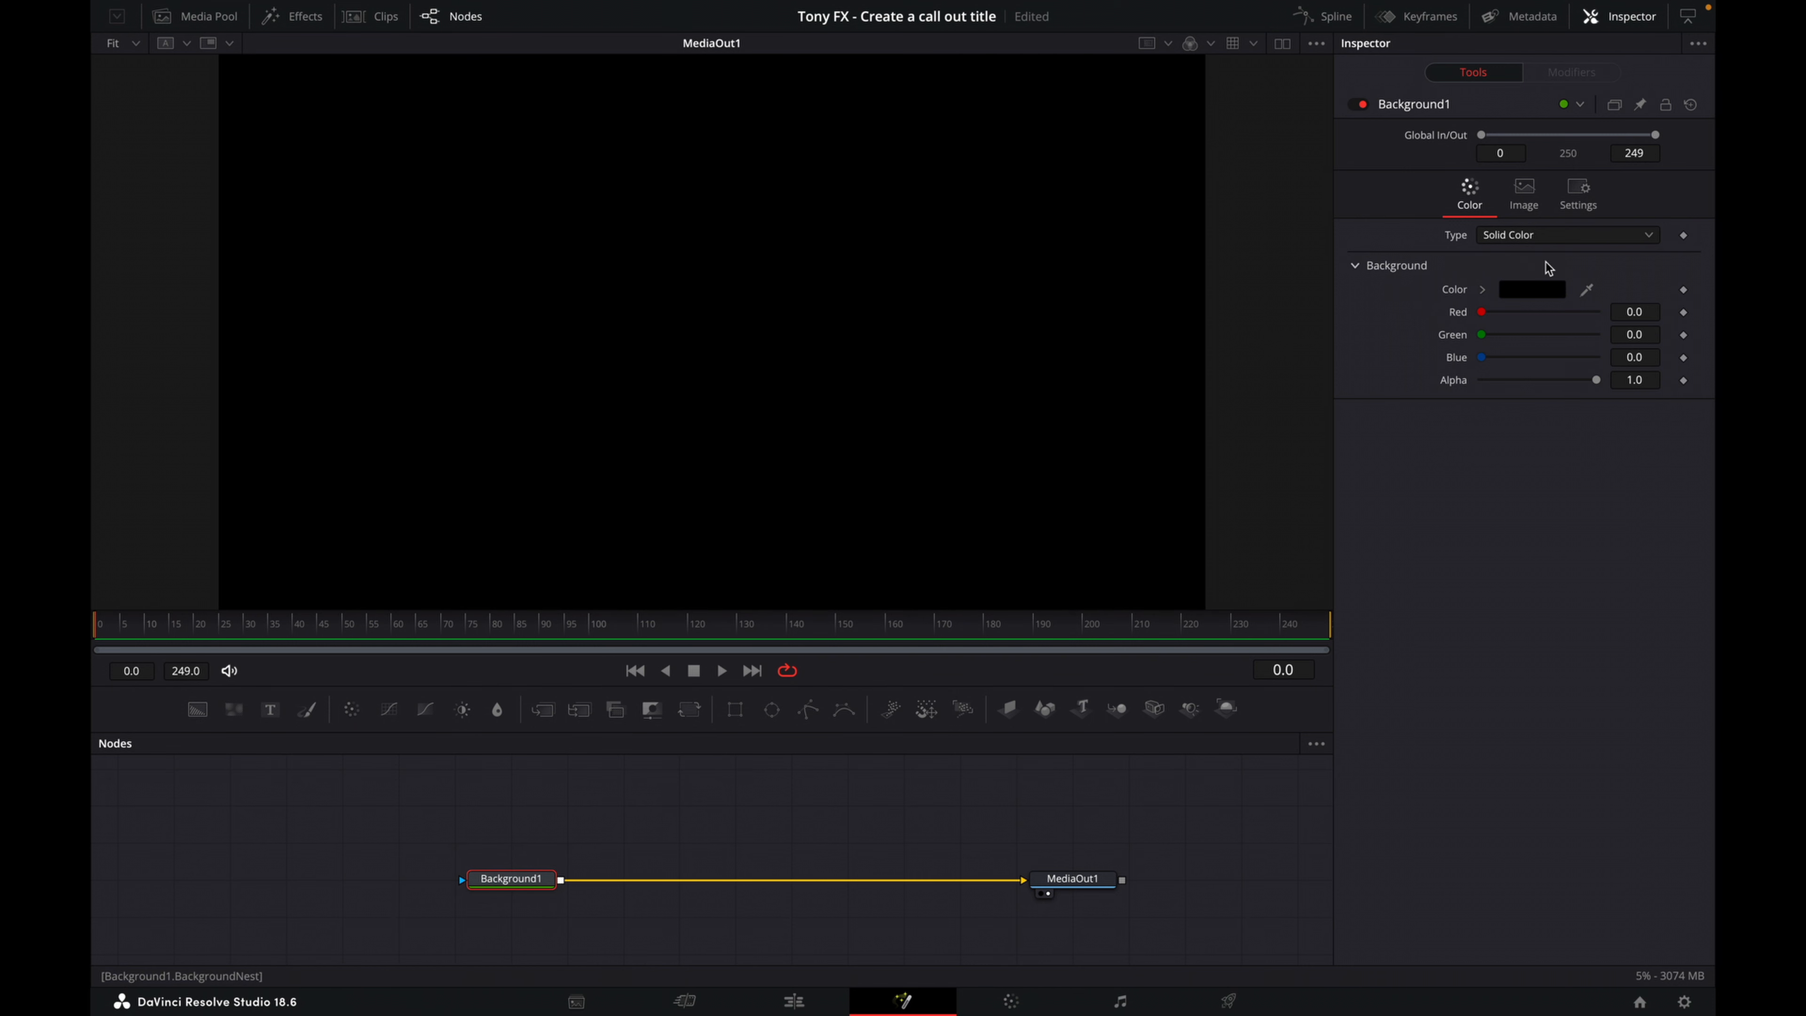
click(1533, 289)
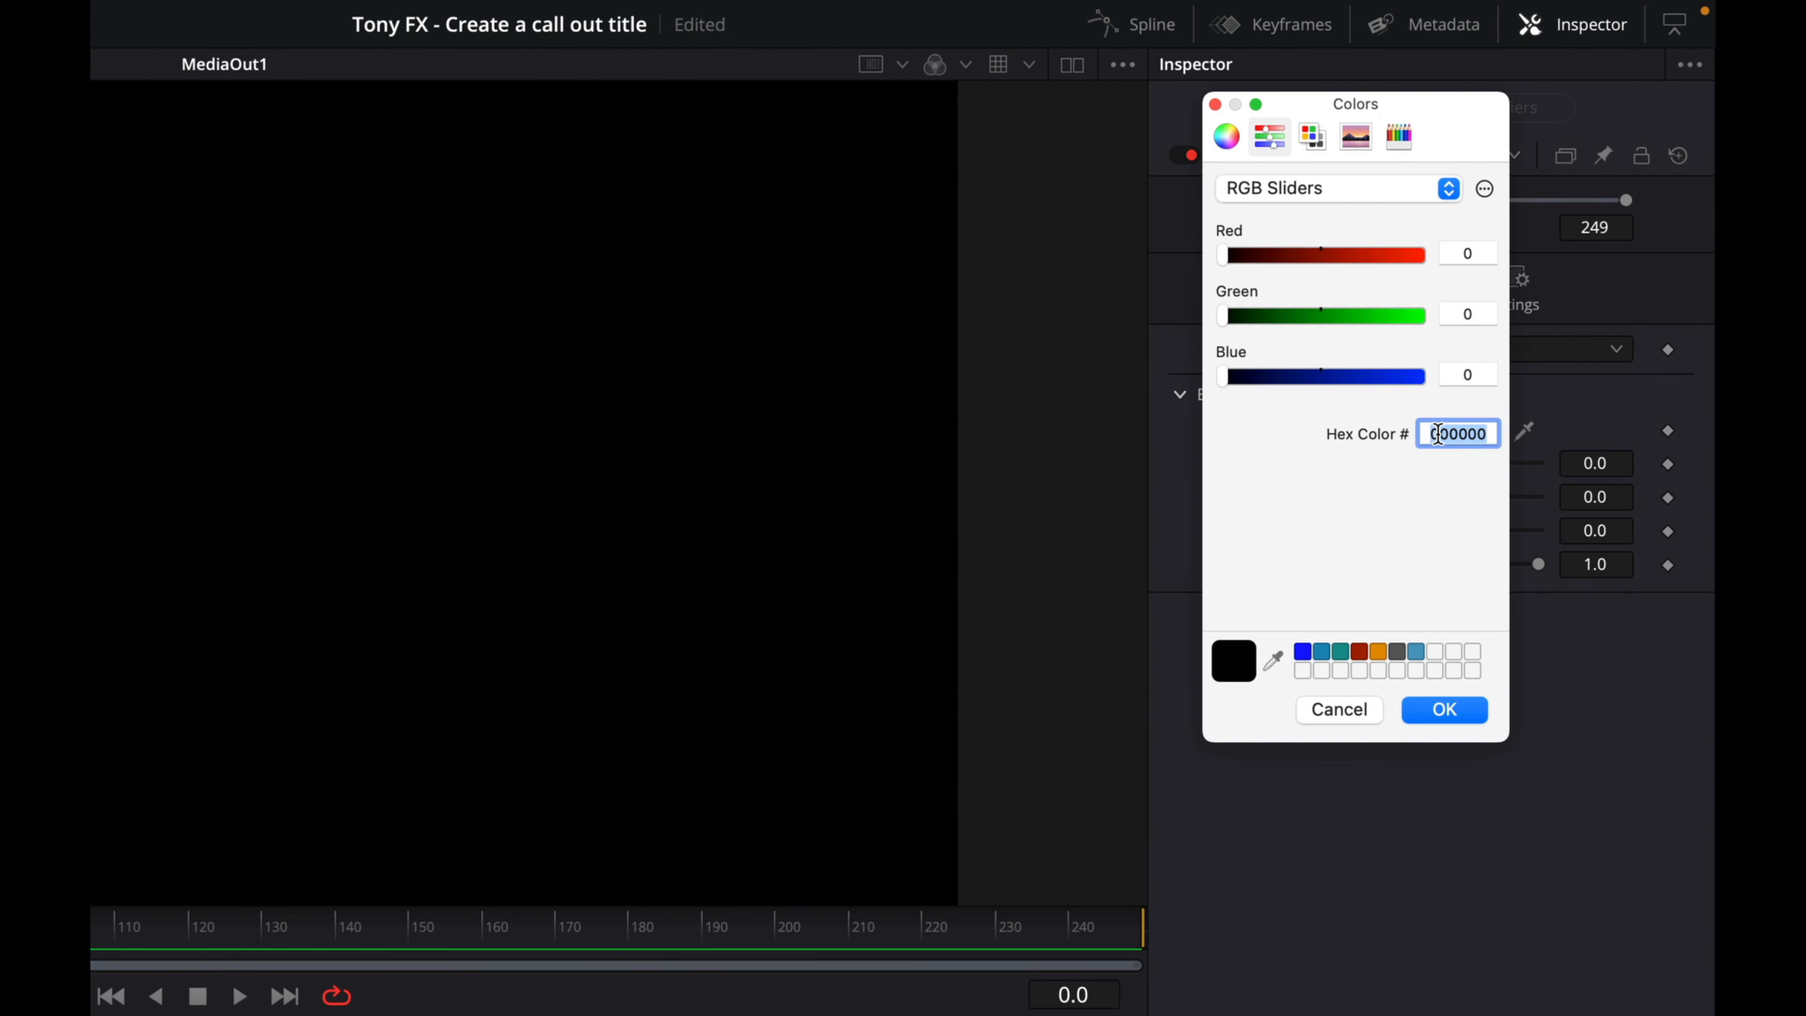
click(1401, 138)
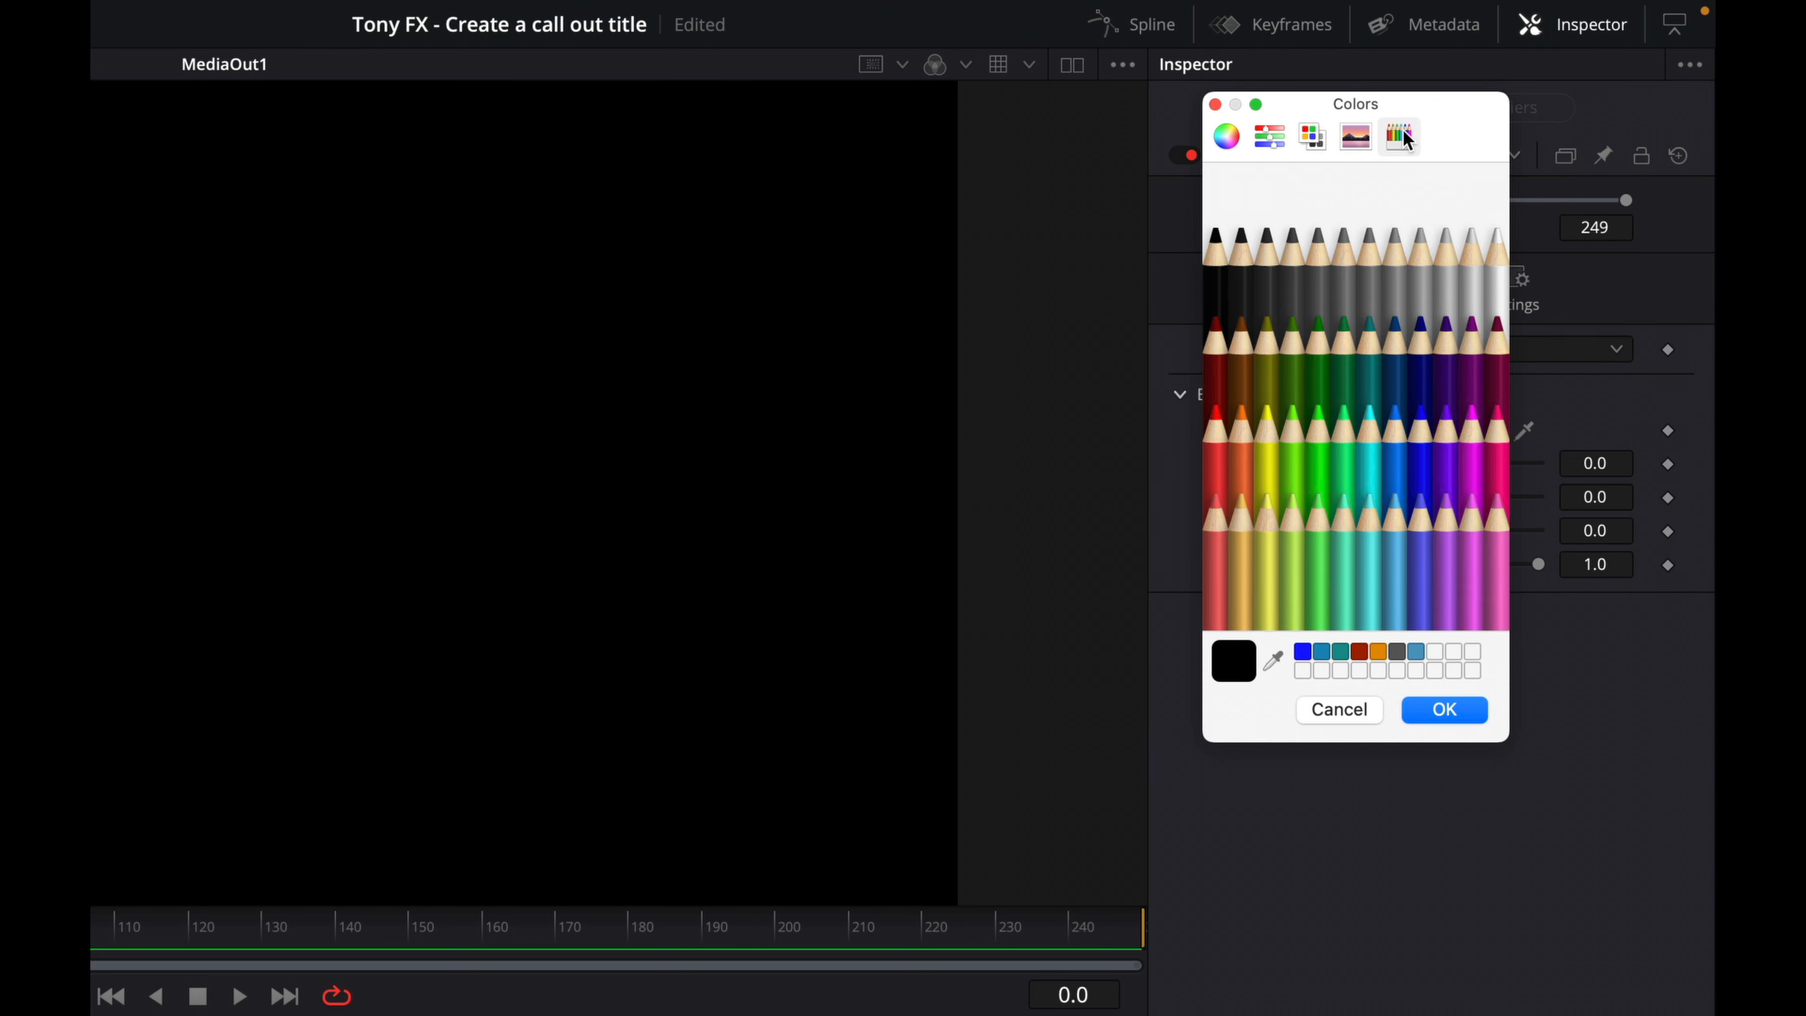
click(1489, 245)
click(1446, 711)
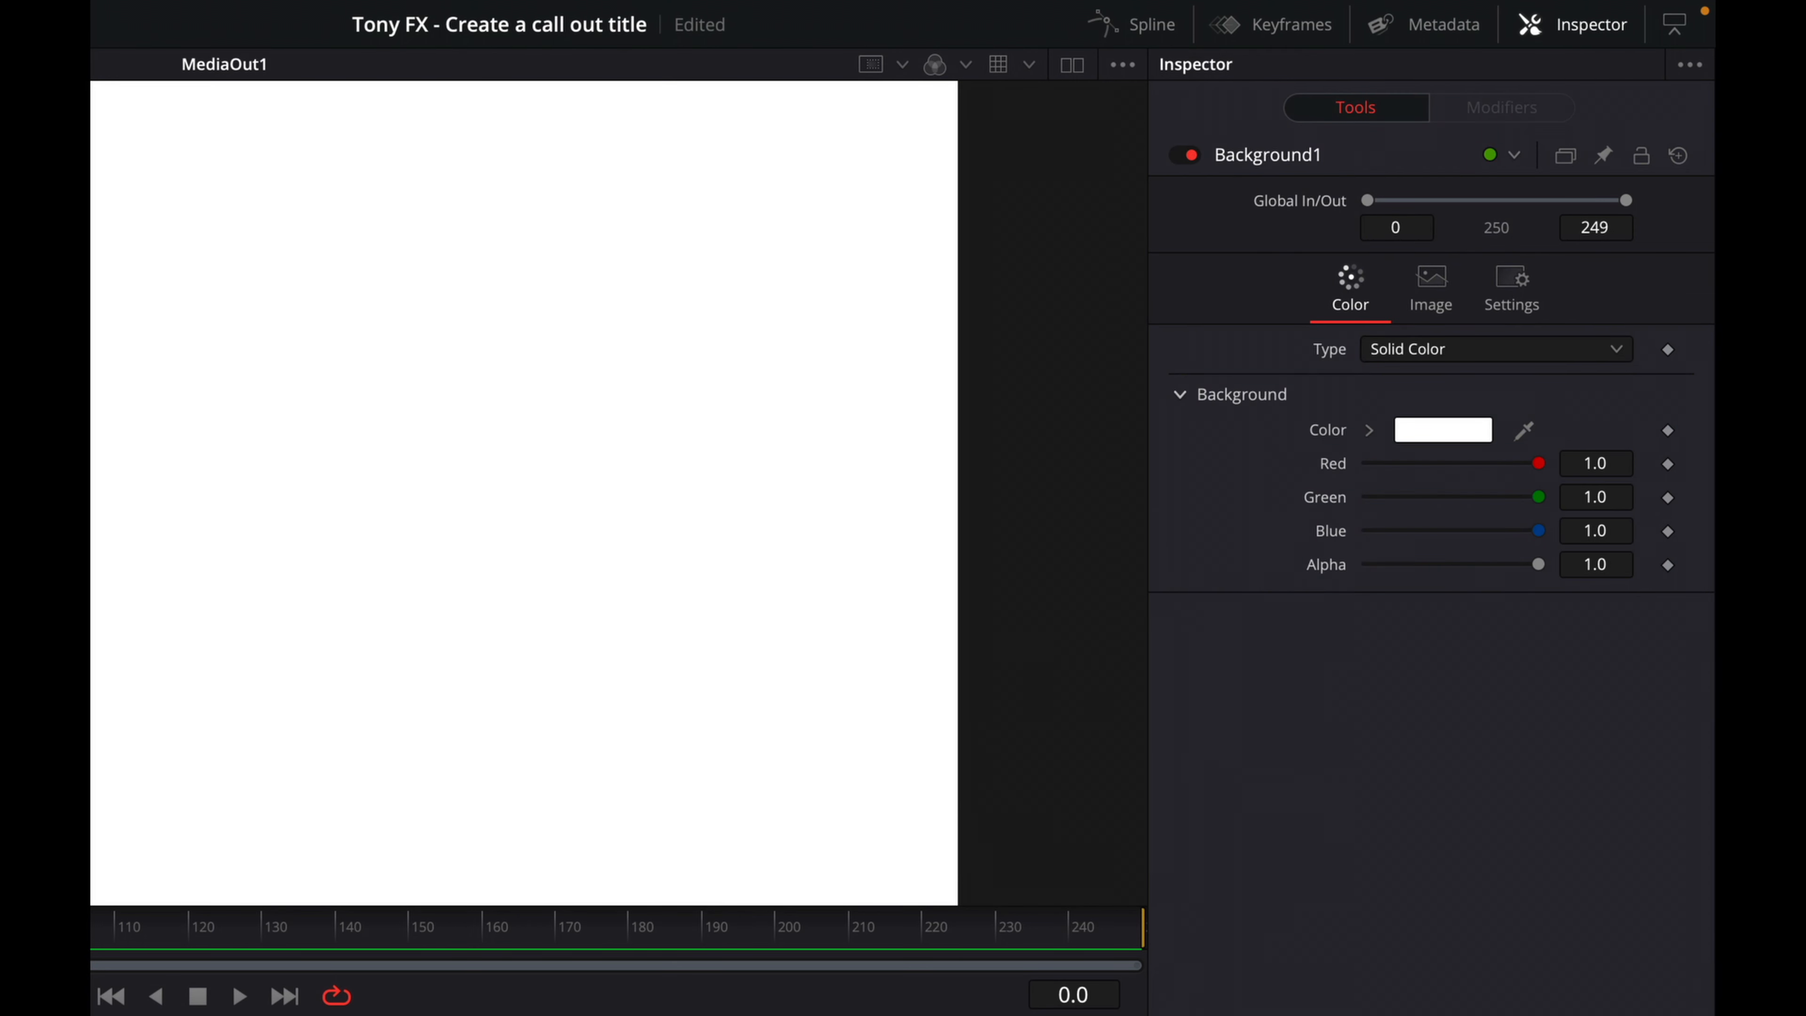
- Rename the white Background node as whitedotBG
right_click(521, 881)
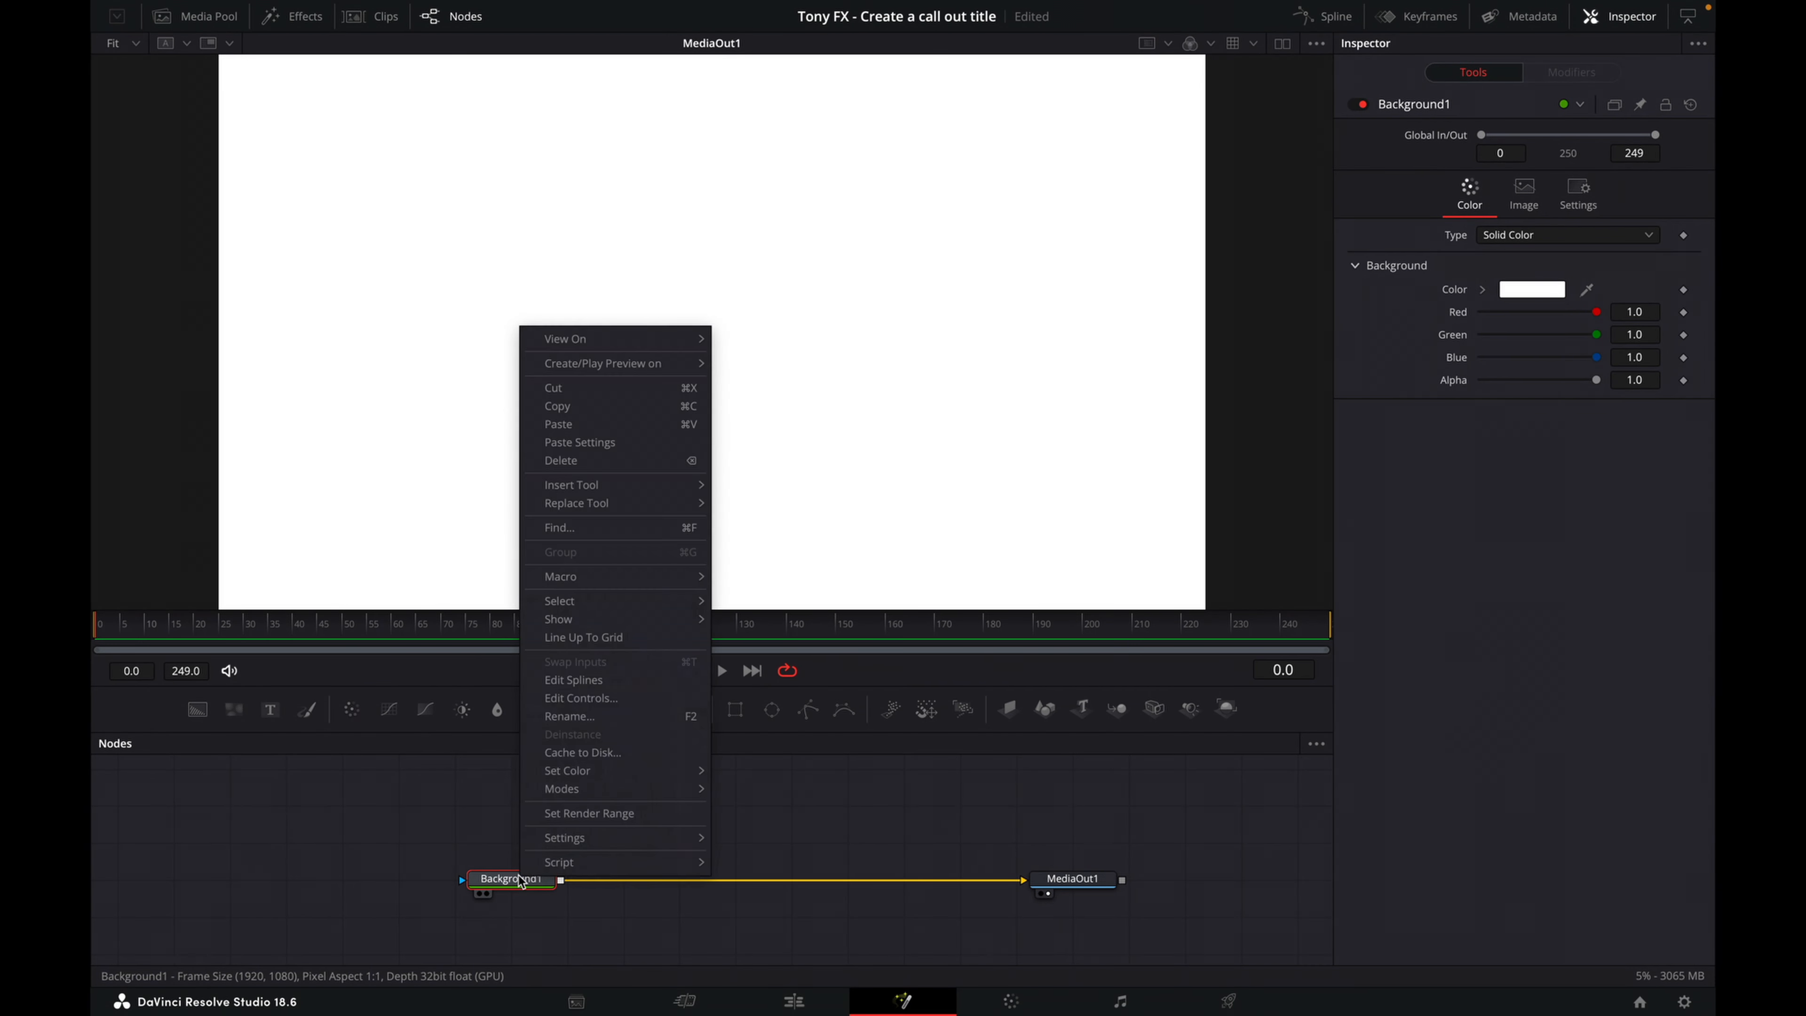
click(612, 716)
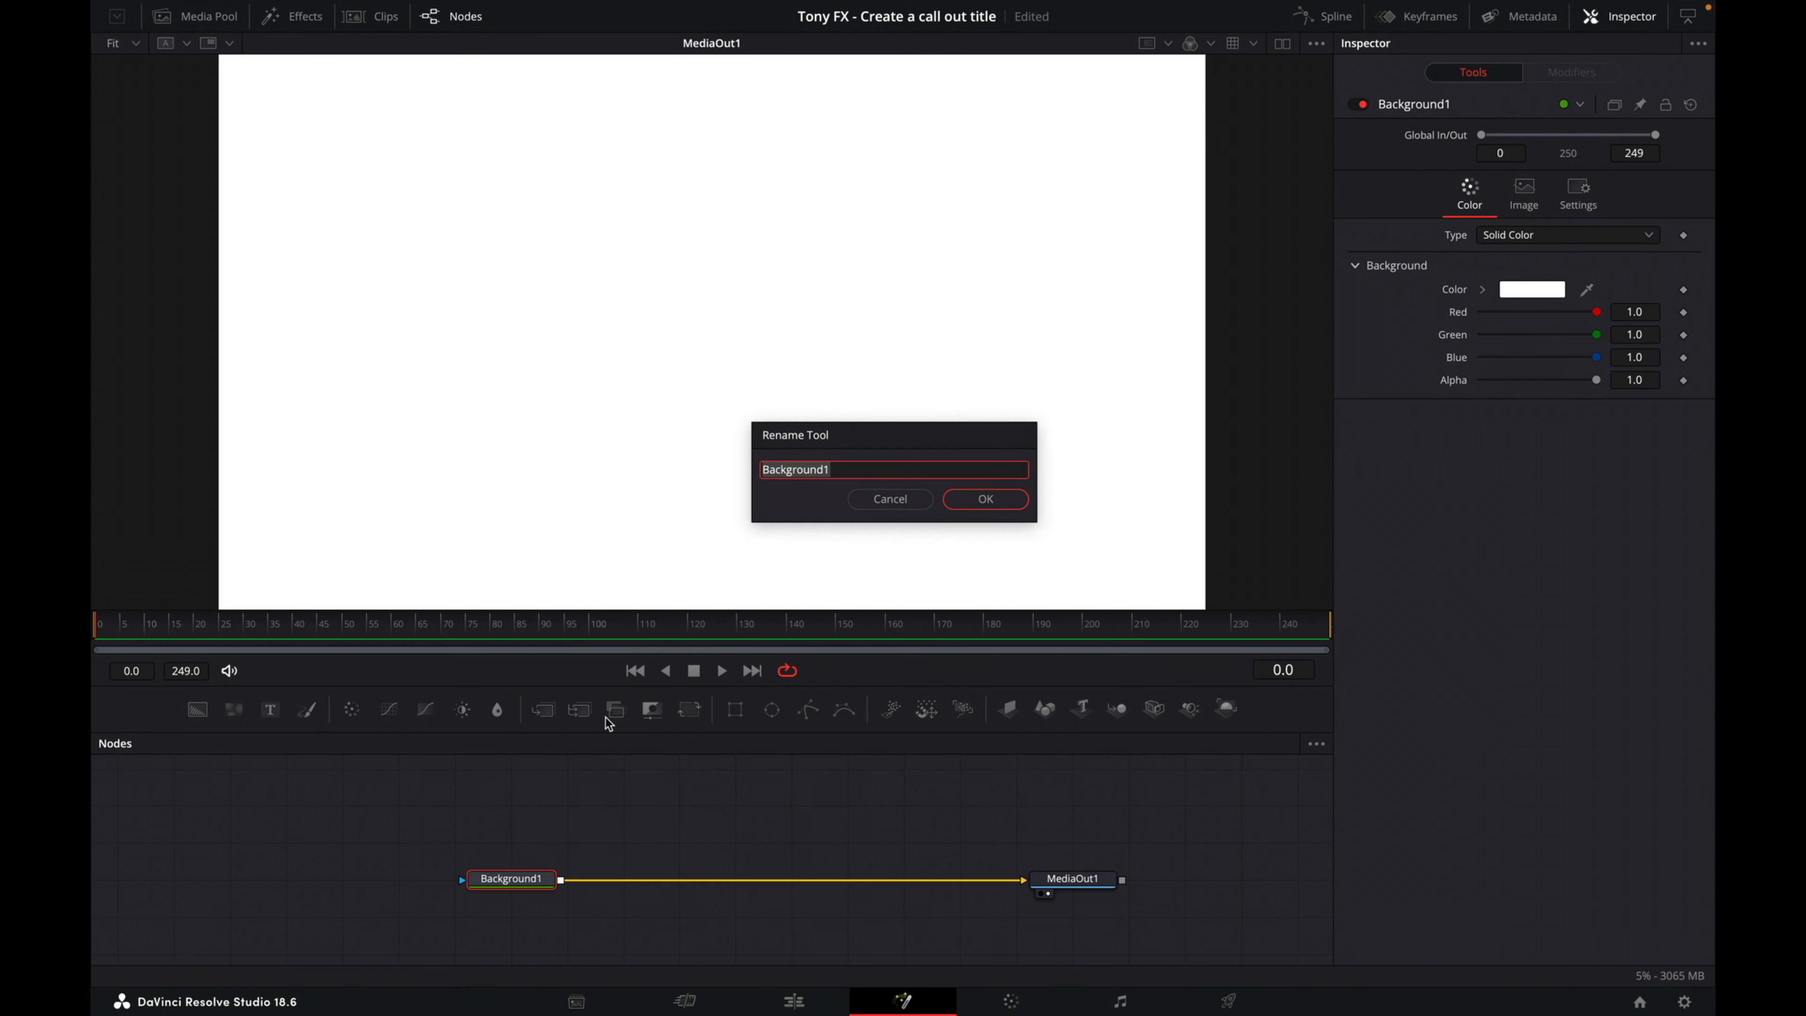
text(whitedotBG)
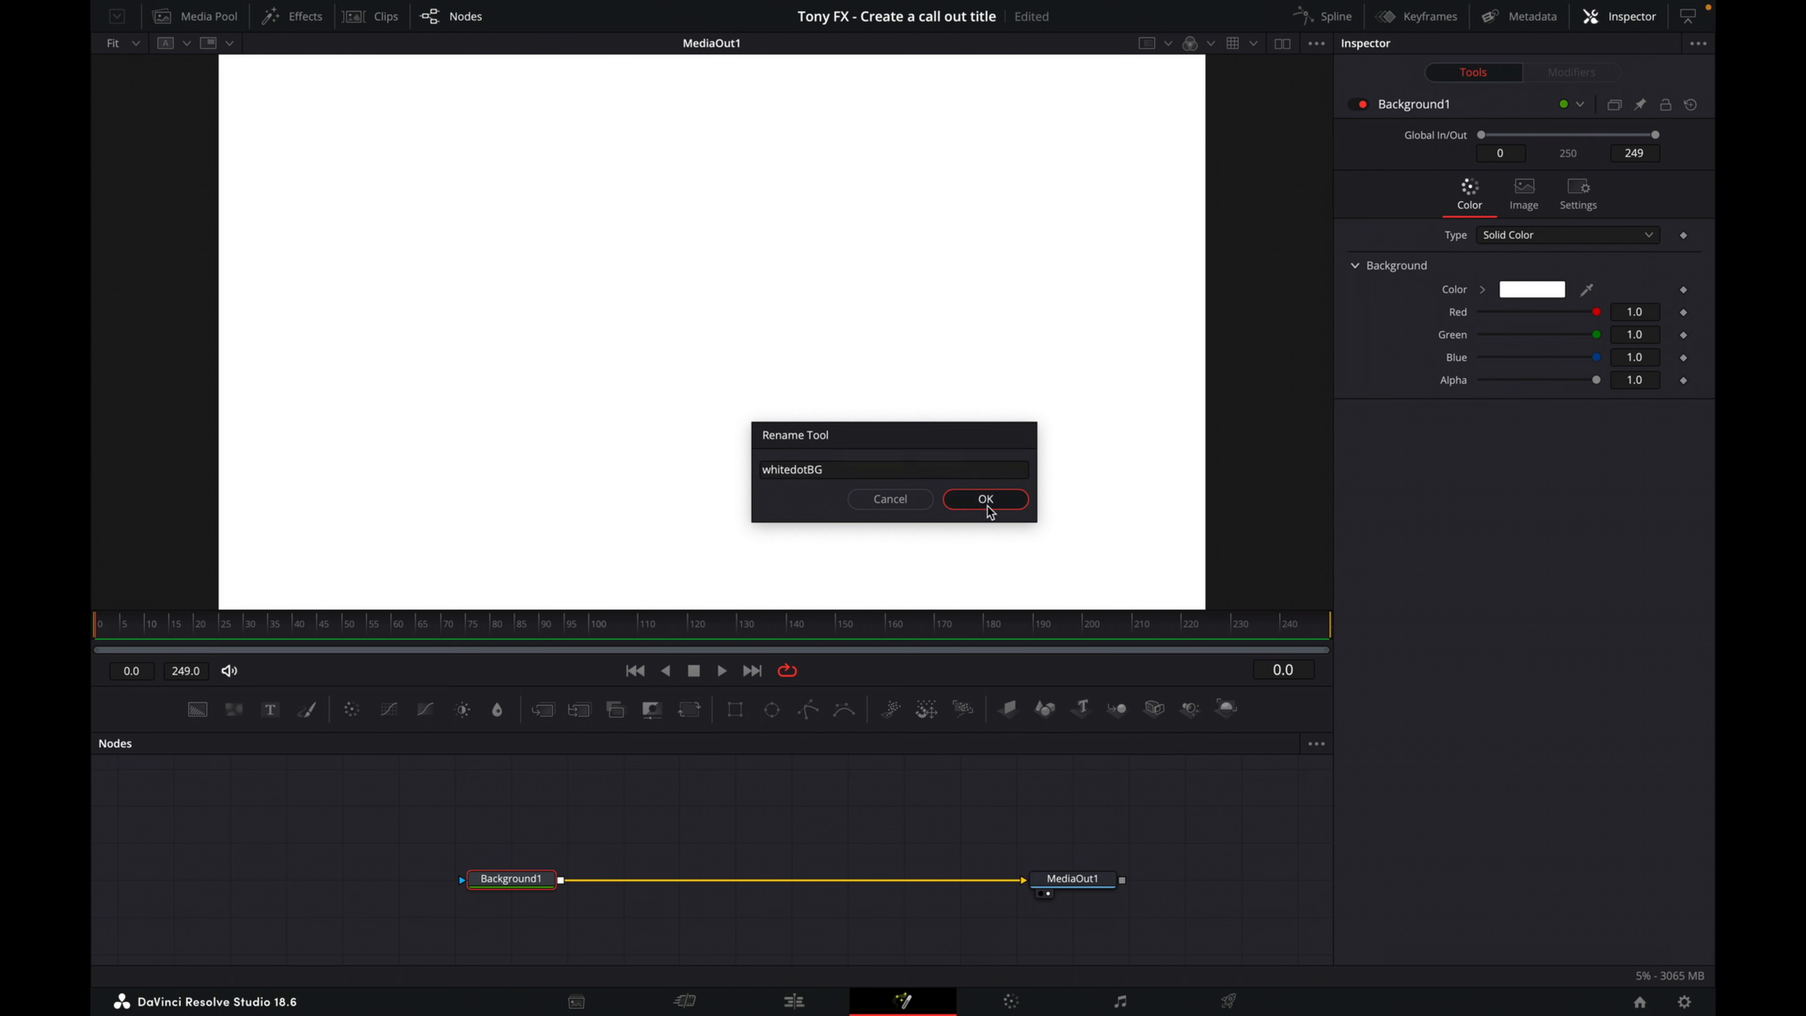
click(988, 506)
- Add an Ellipse mask to whitedotBG and rename the mask as inner_circle
click(514, 876)
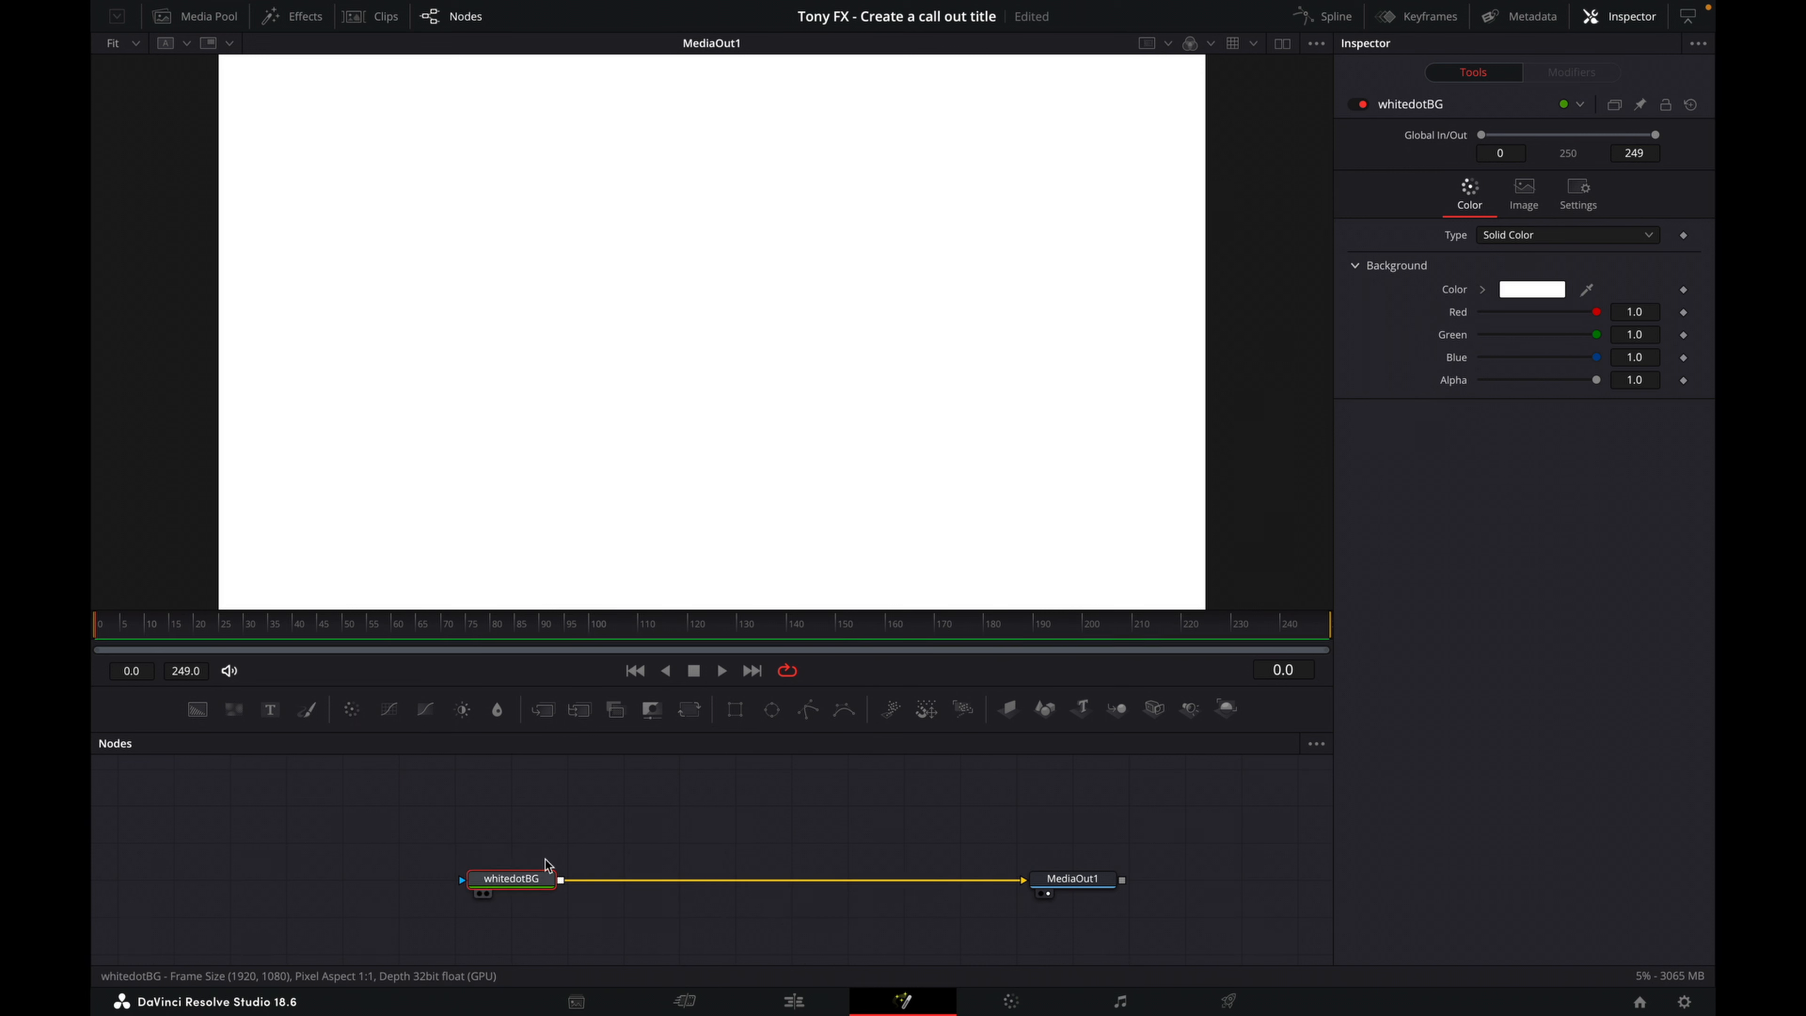
click(764, 714)
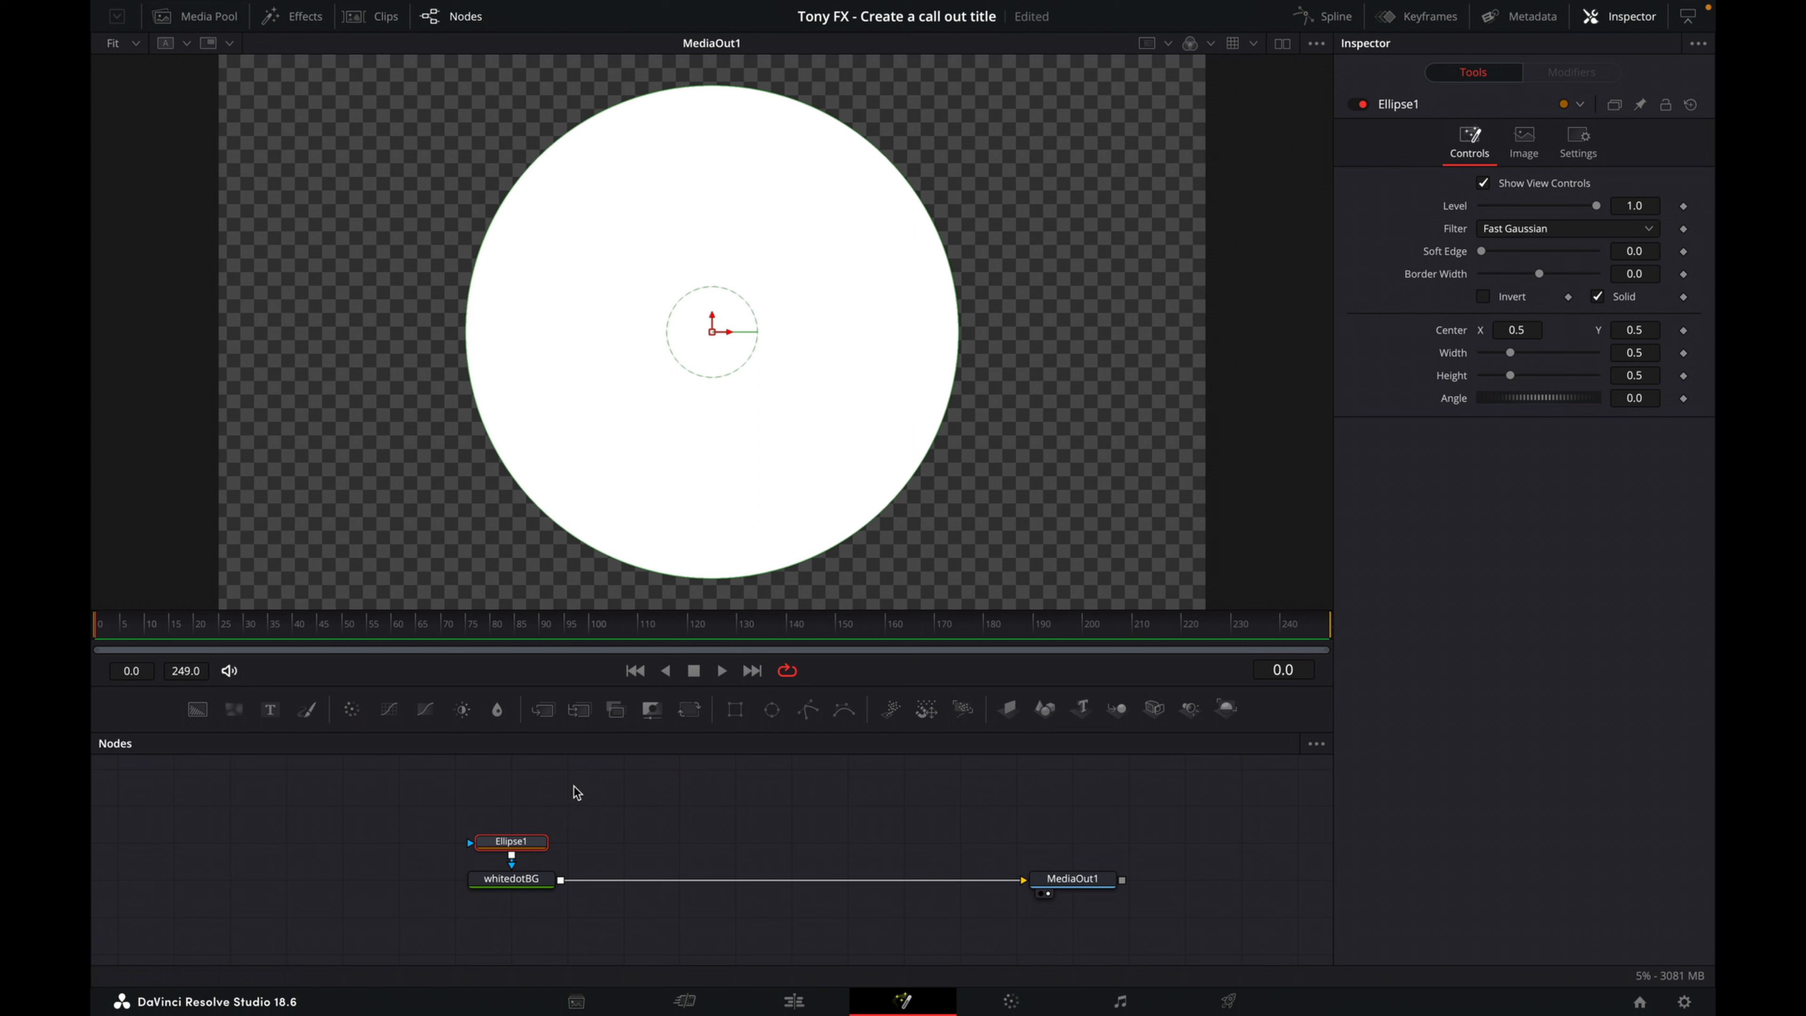
right_click(523, 846)
click(599, 663)
text(inner_circle)
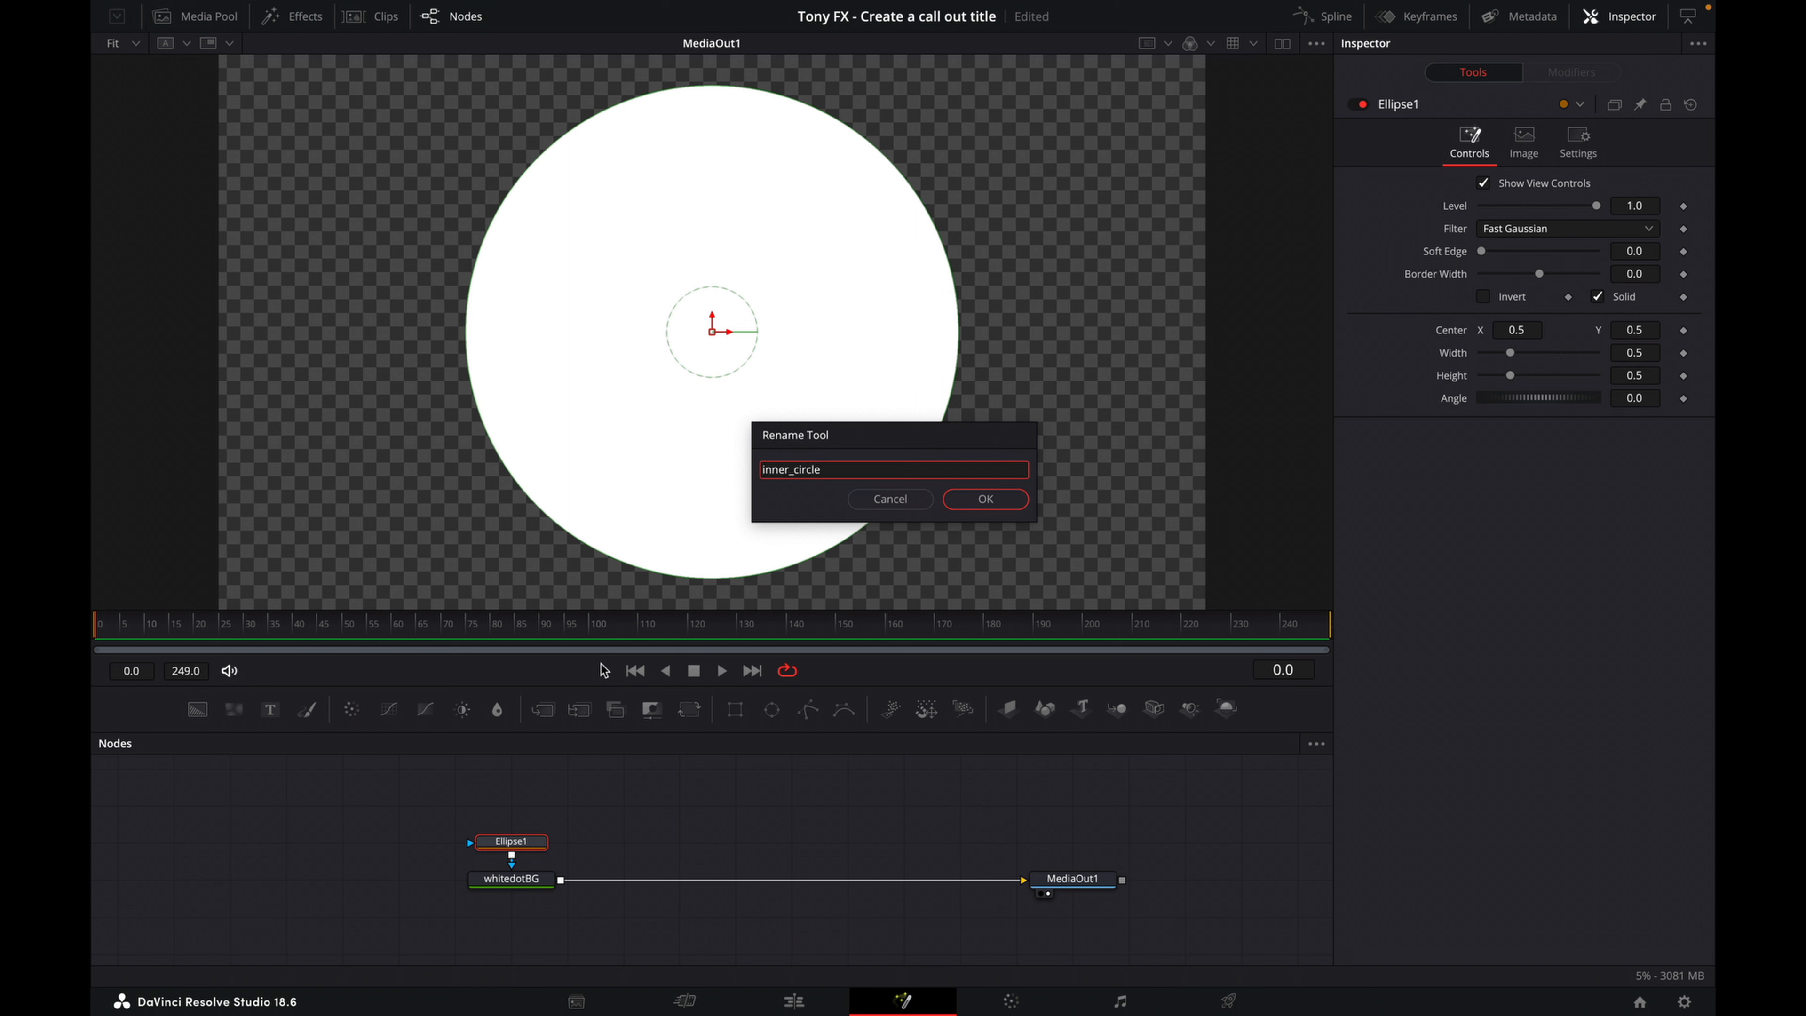
click(971, 502)
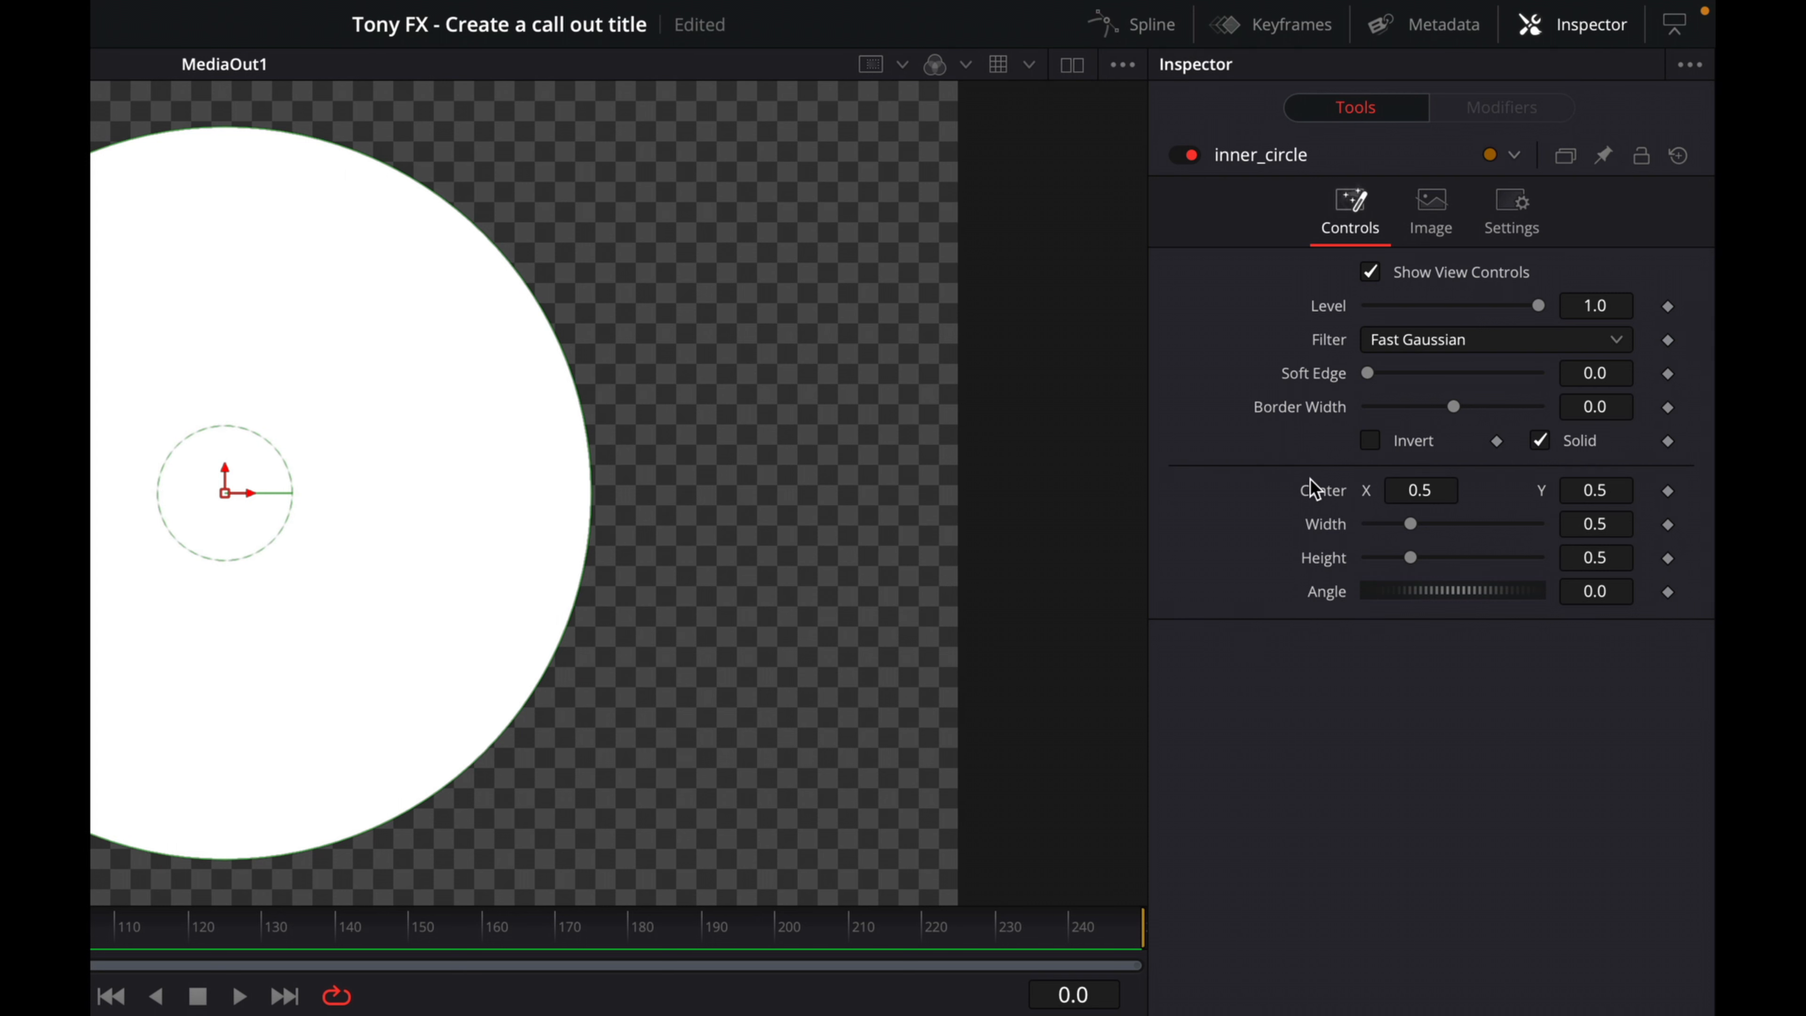
- Link the inner_circle mask's Height to its Width with an expression
mouse_move(1410, 523)
mouse_down()
mouse_move(1474, 524)
mouse_move(1433, 537)
mouse_up()
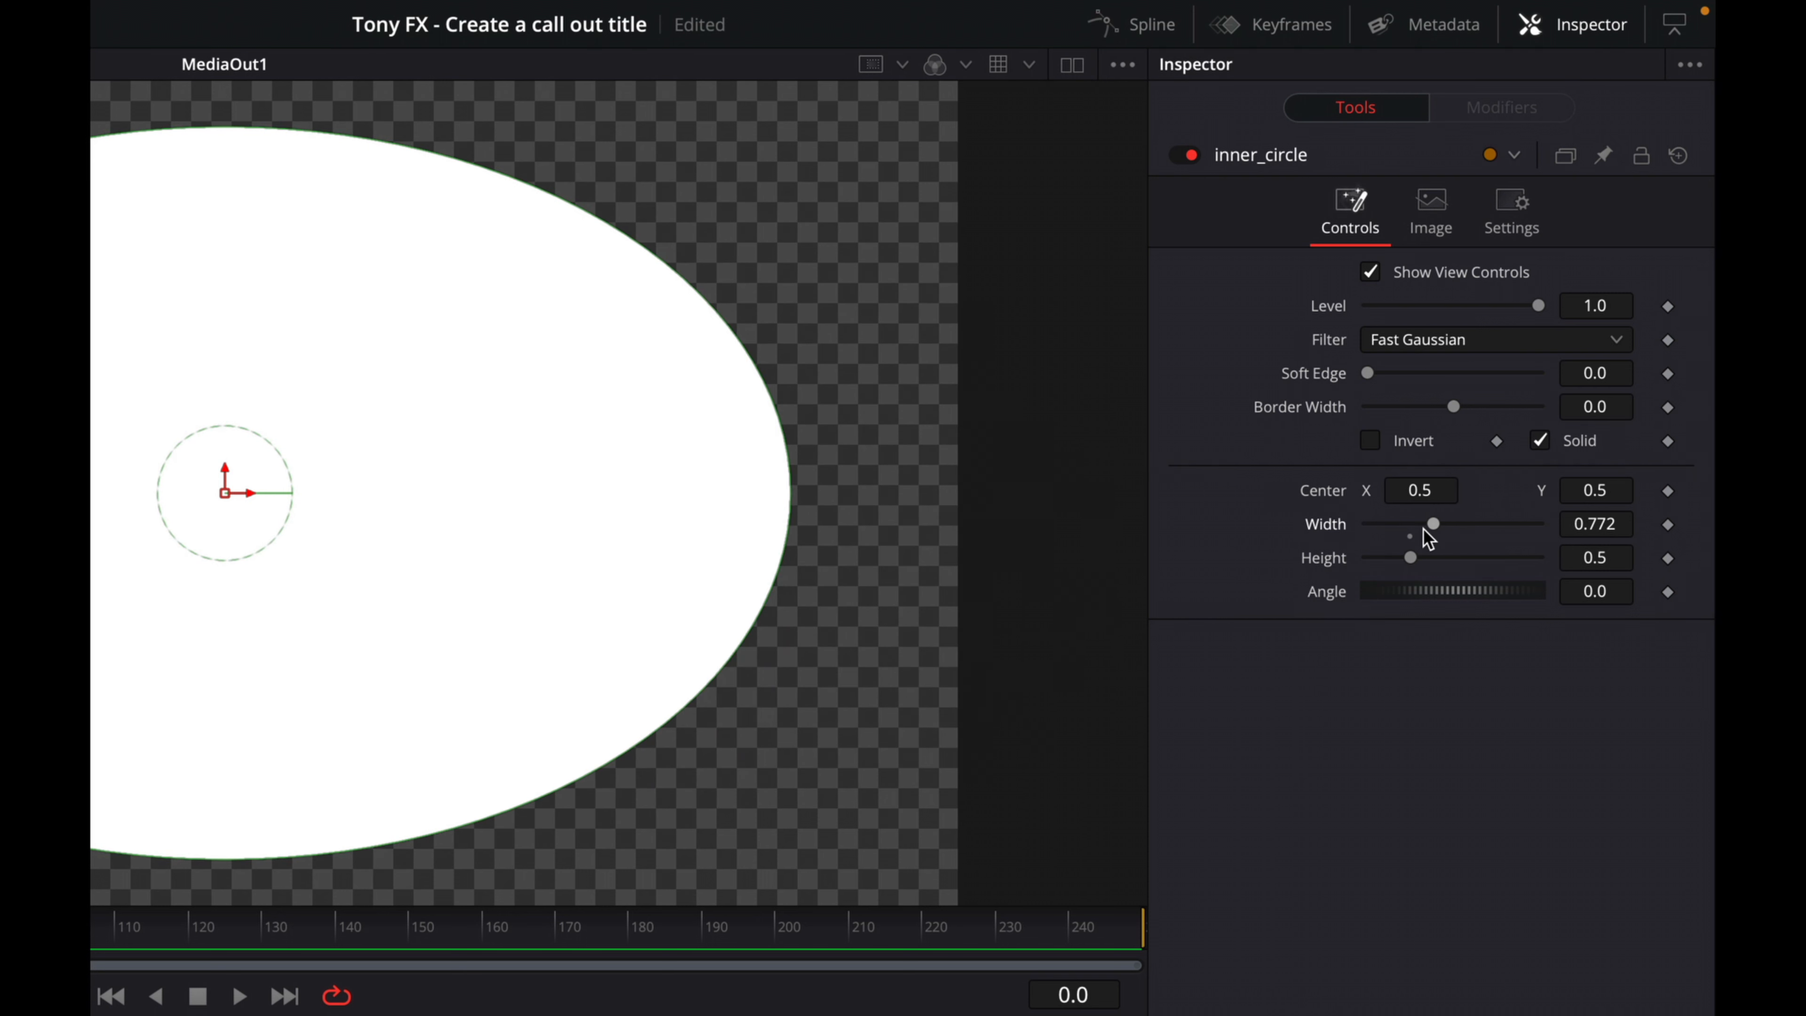
double_click(1424, 528)
right_click(1343, 560)
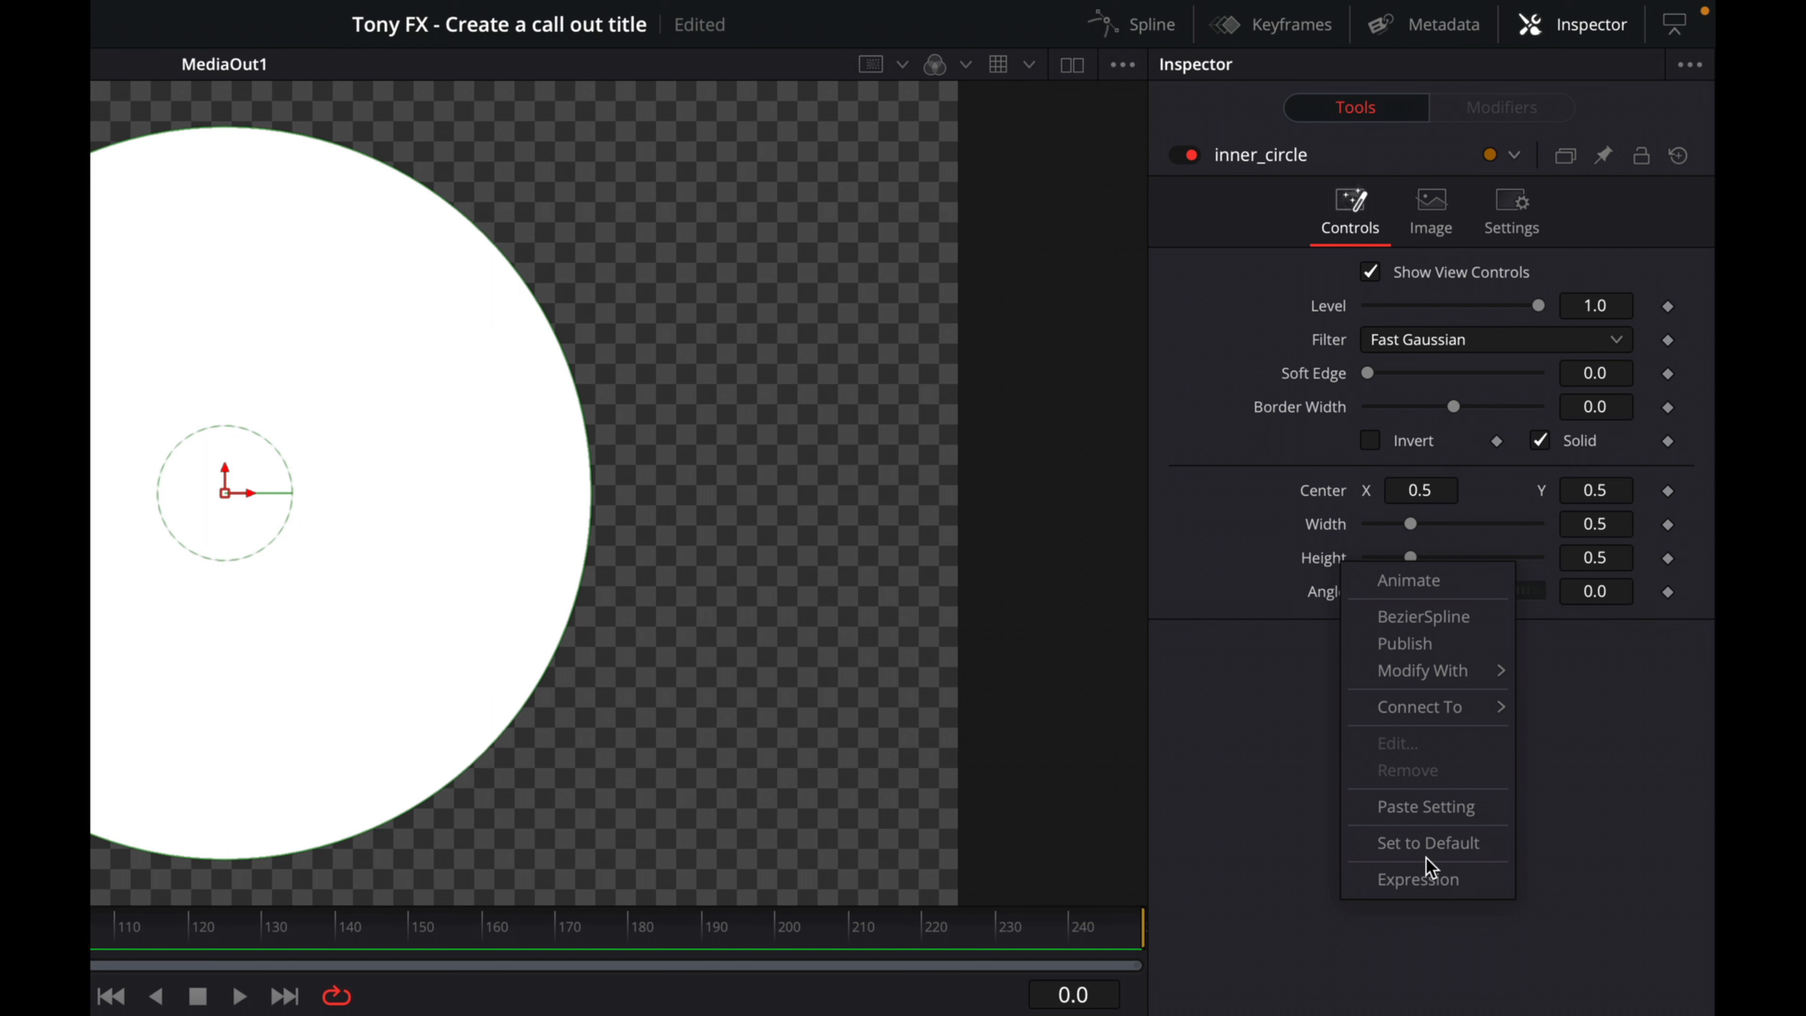
click(1428, 879)
drag(1373, 591, 1320, 525)
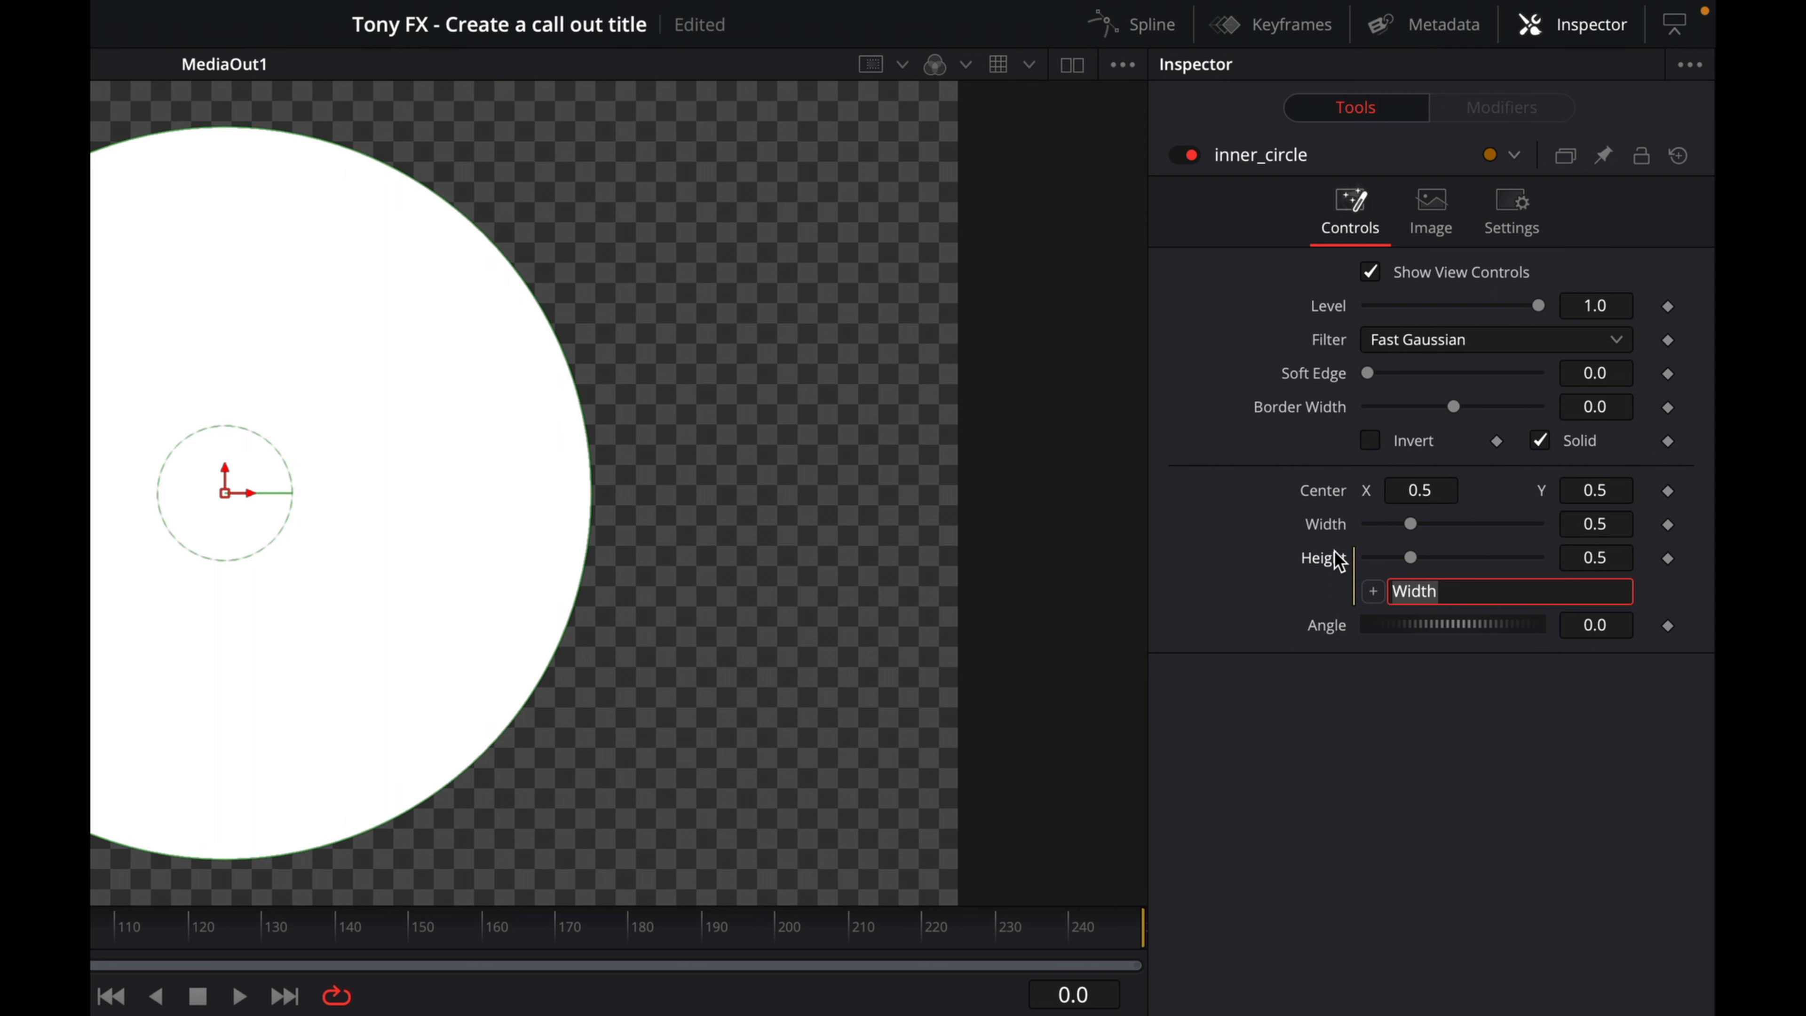
- Set the inner_circle mask's width to 0.025 and move the dot near the frame's upper-right corner, center about X 0.94, Y 0.93
drag(1411, 524, 1415, 532)
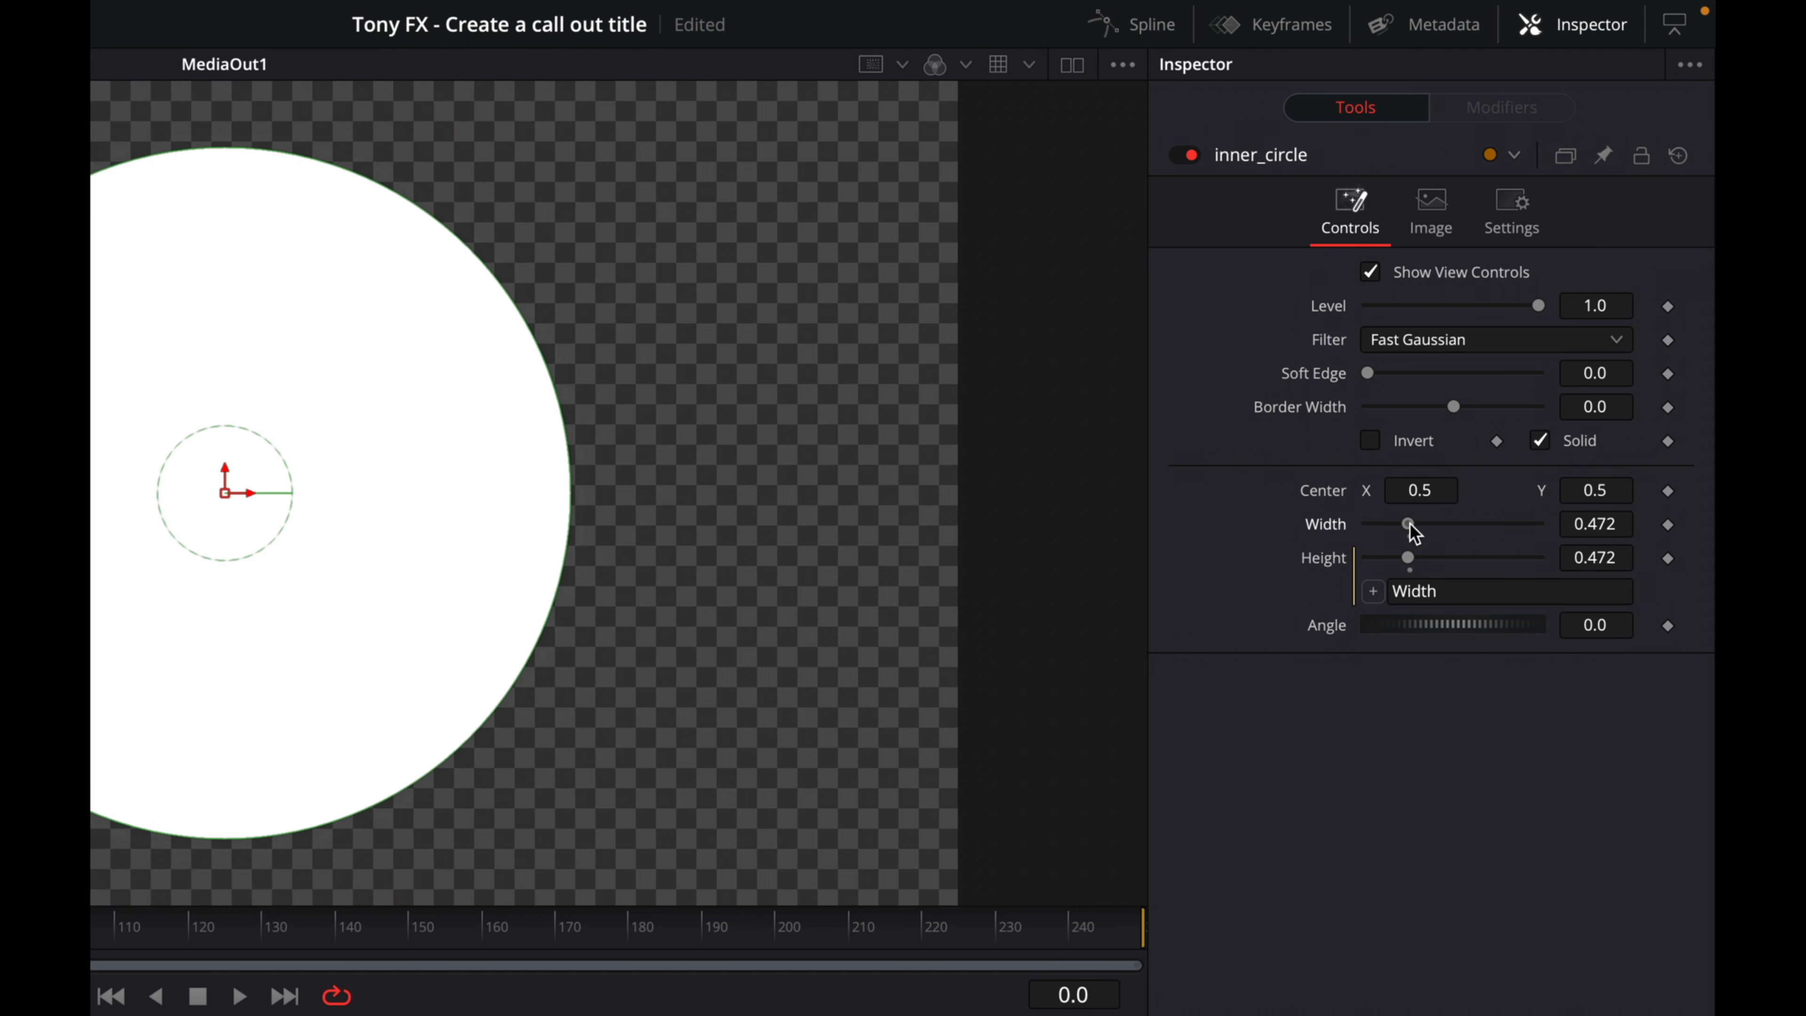
click(1611, 523)
key(BackSpace)
key(BackSpace)
key(BackSpace)
text(025)
key(Tab)
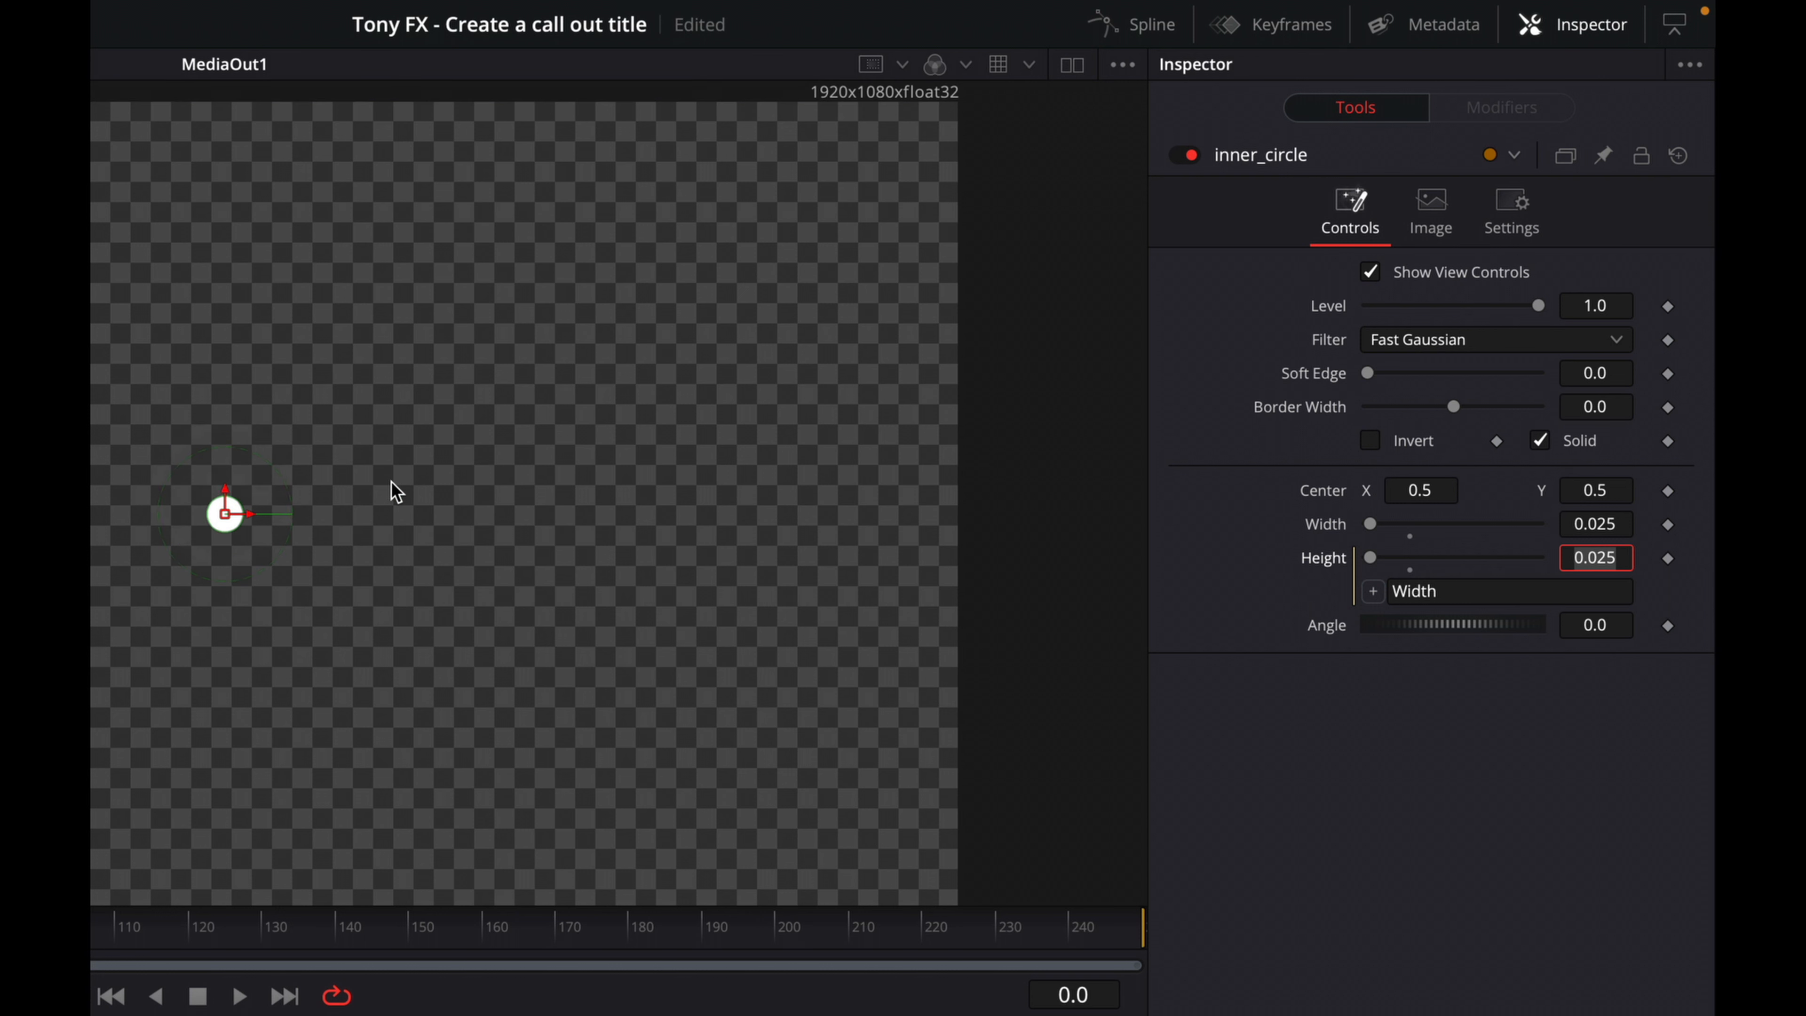
drag(226, 521, 873, 169)
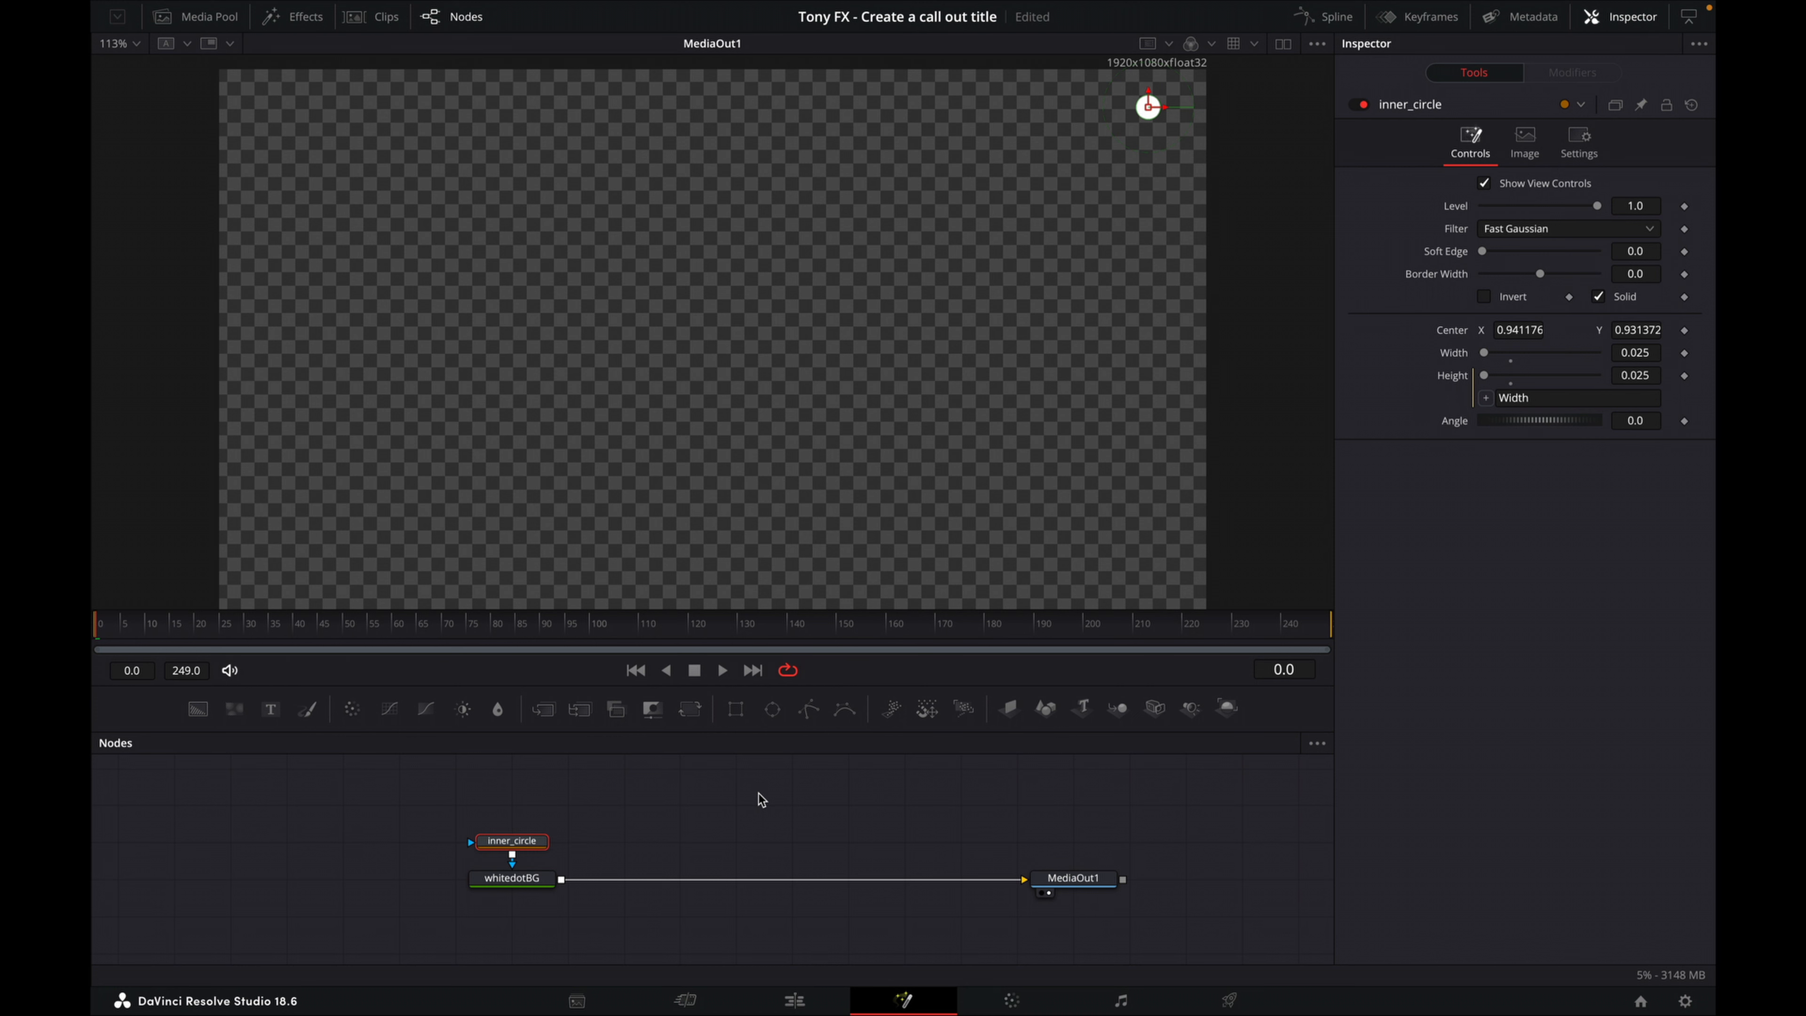
- Duplicate the inner_circle and whitedotBG nodes together and merge the copy over the original whitedotBG output
click(489, 817)
drag(506, 858, 519, 878)
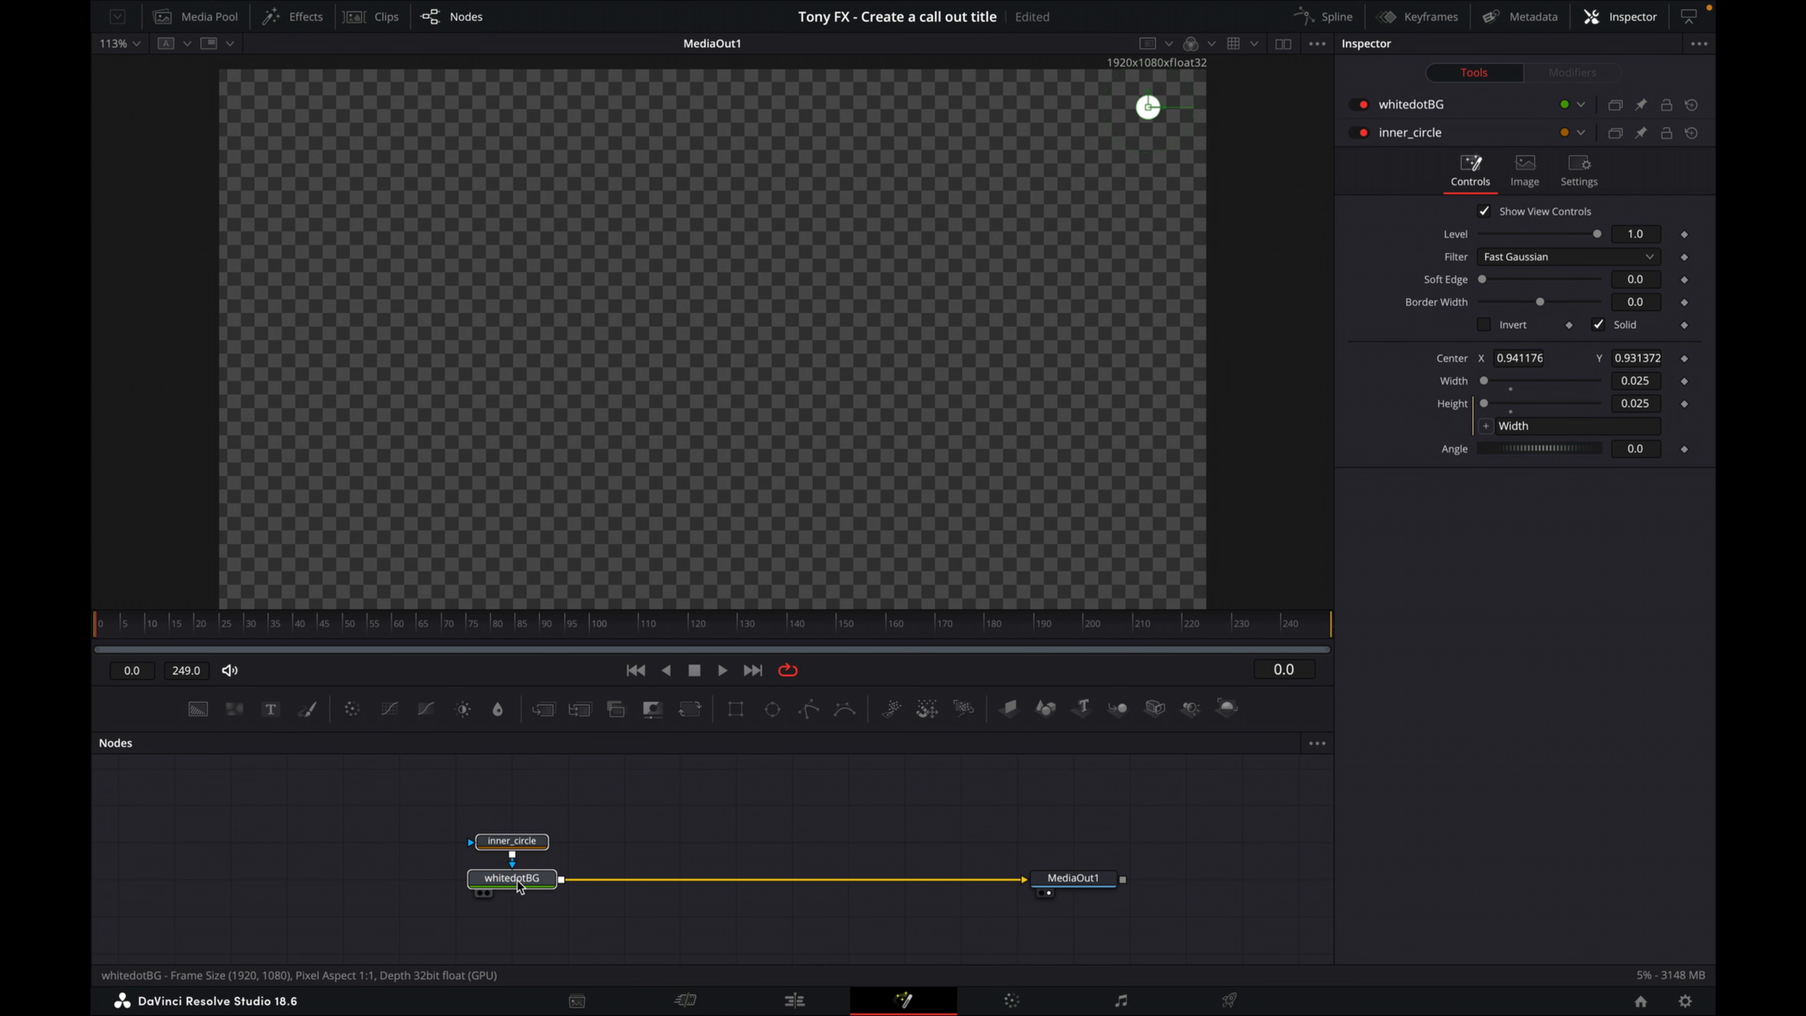
click(700, 849)
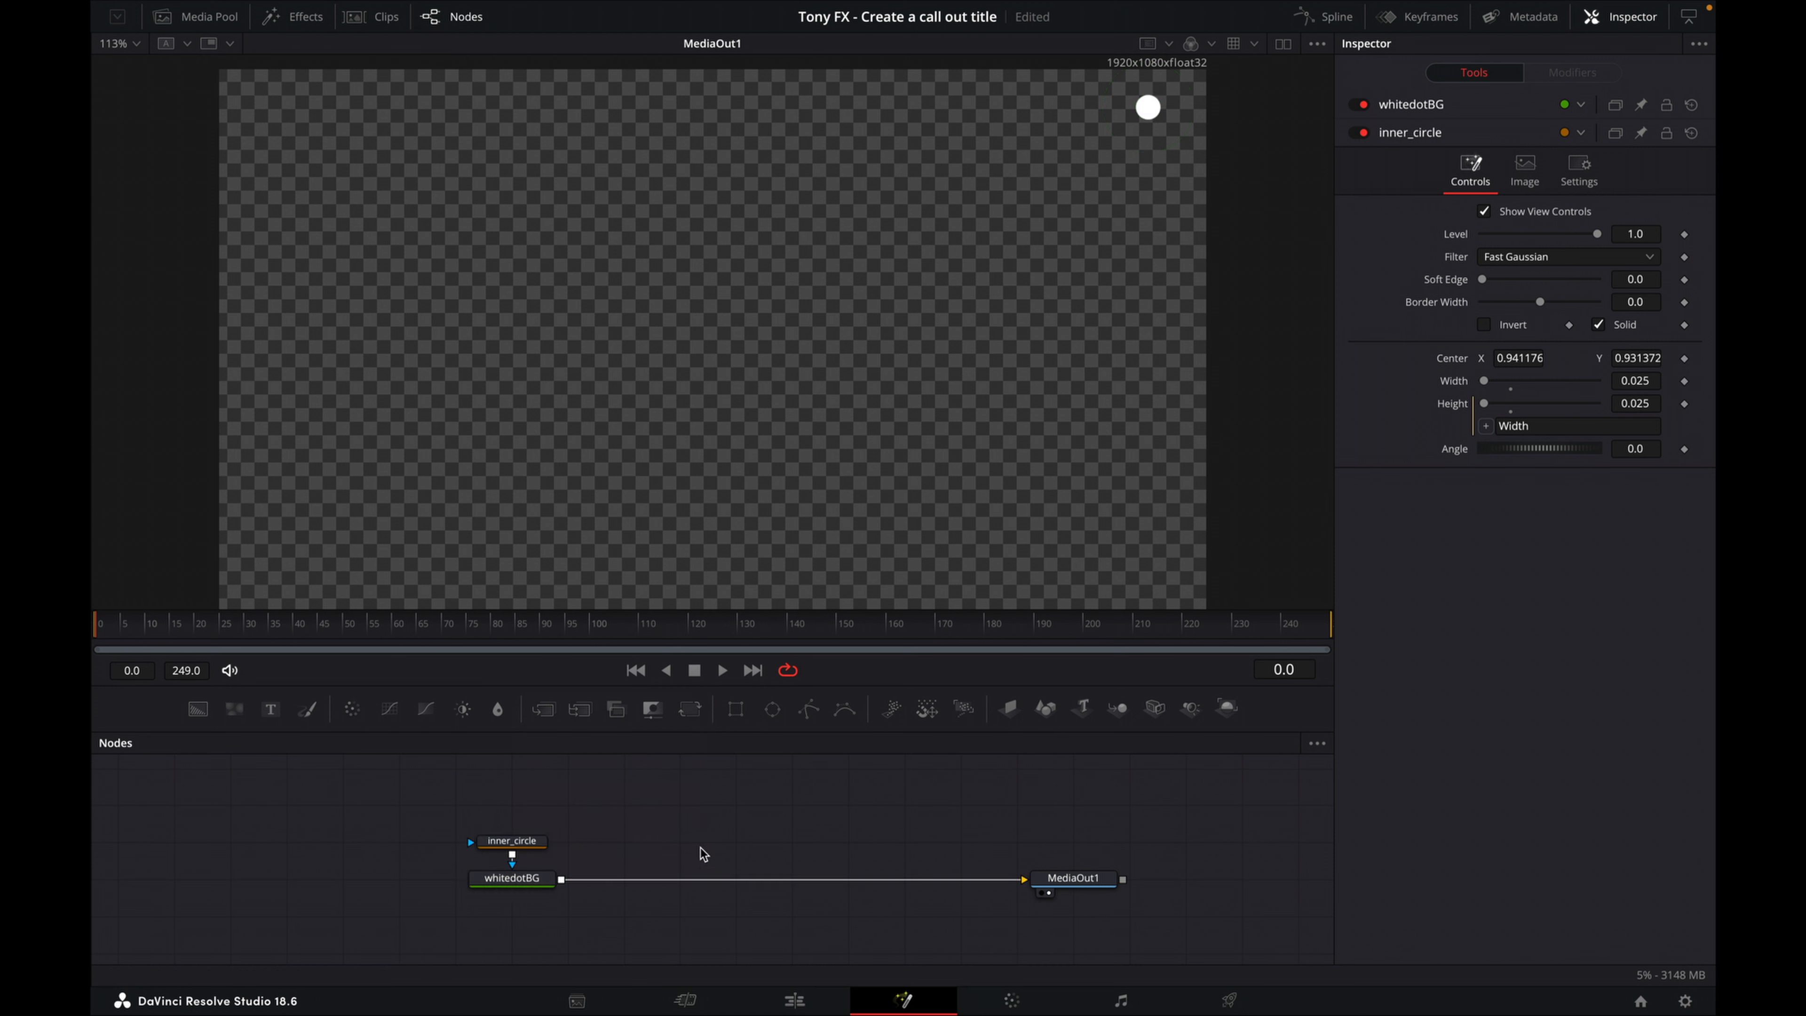
key(ctrl+v)
drag(671, 877, 560, 879)
drag(731, 811, 726, 825)
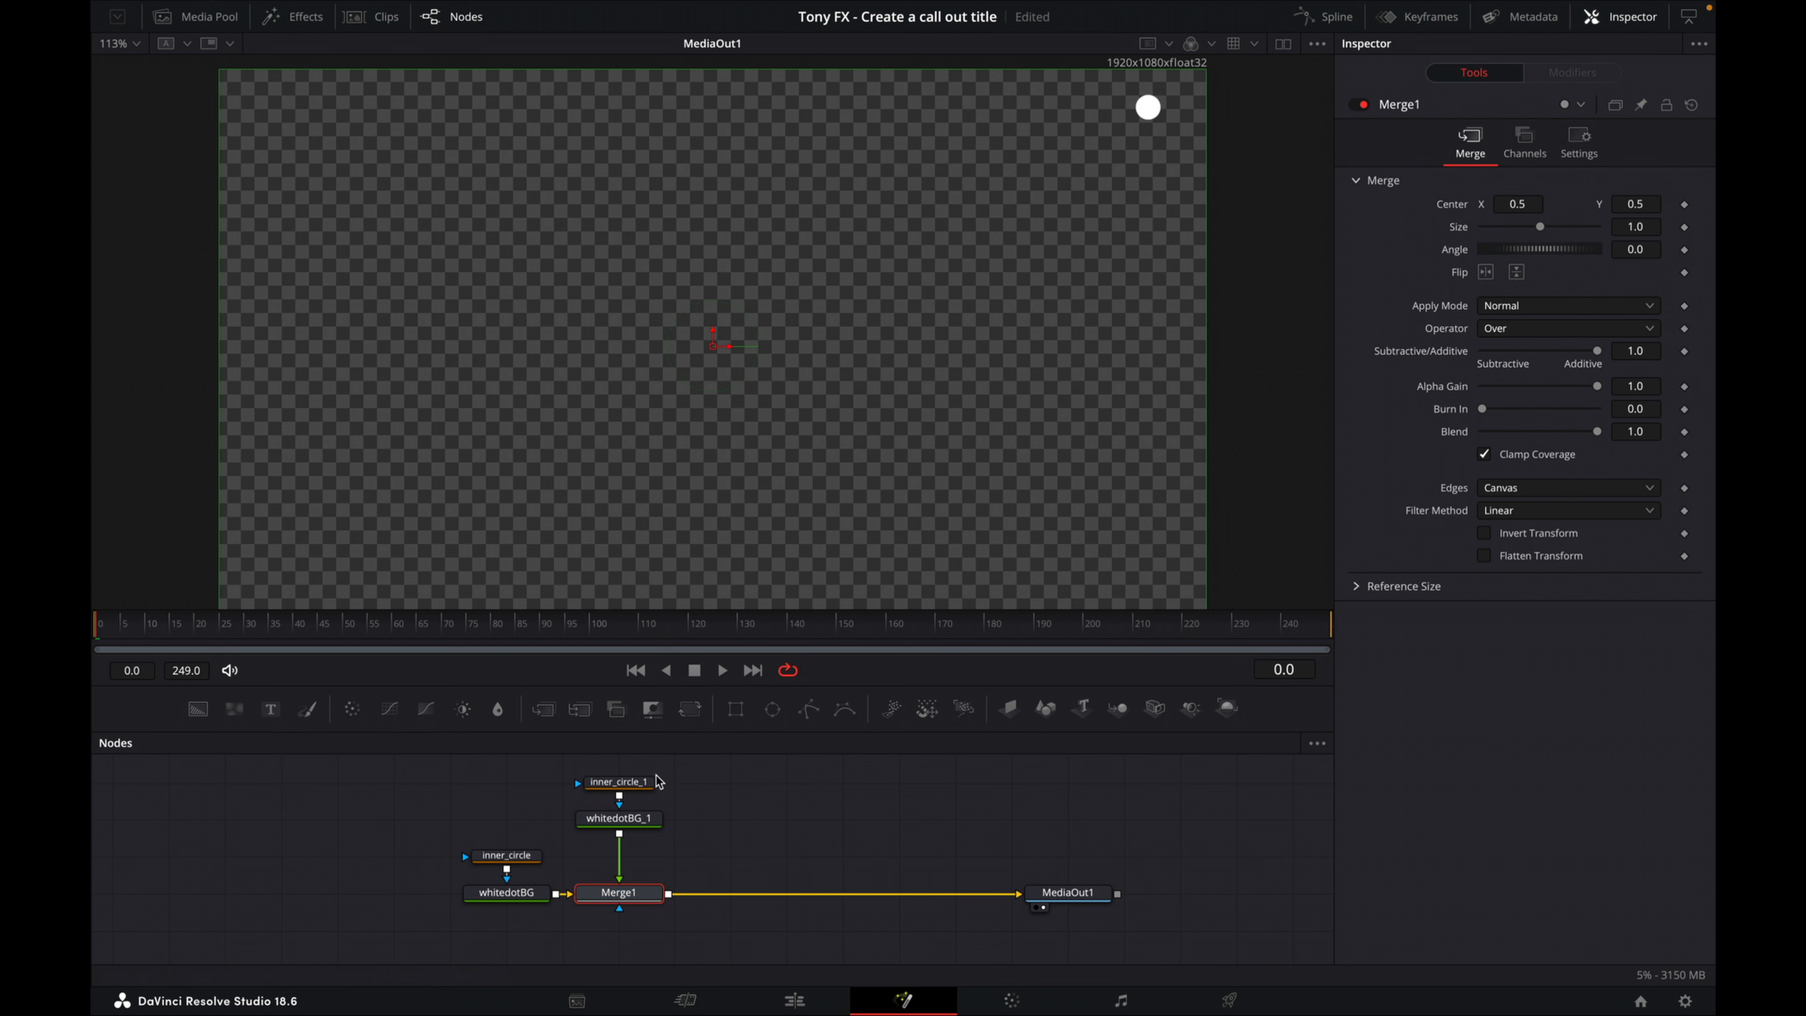
- Rename the duplicated inner_circle_1 mask as outer_circle
right_click(621, 781)
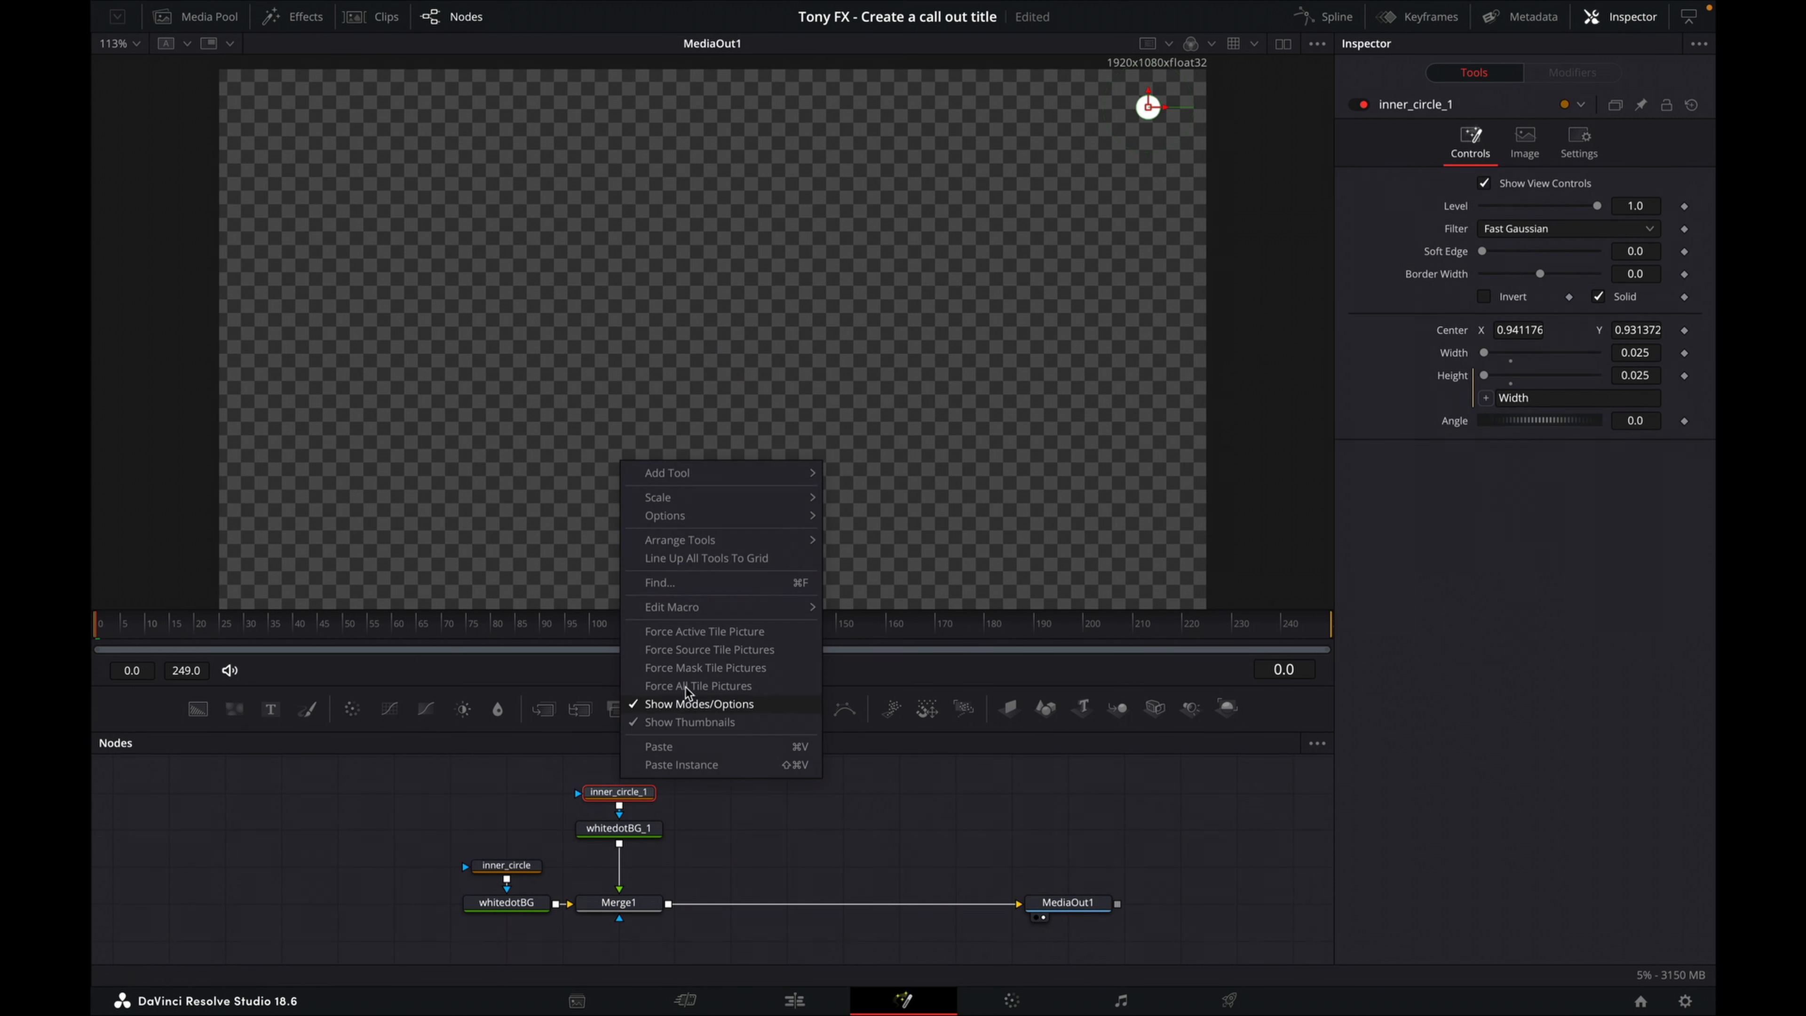
click(669, 820)
right_click(642, 802)
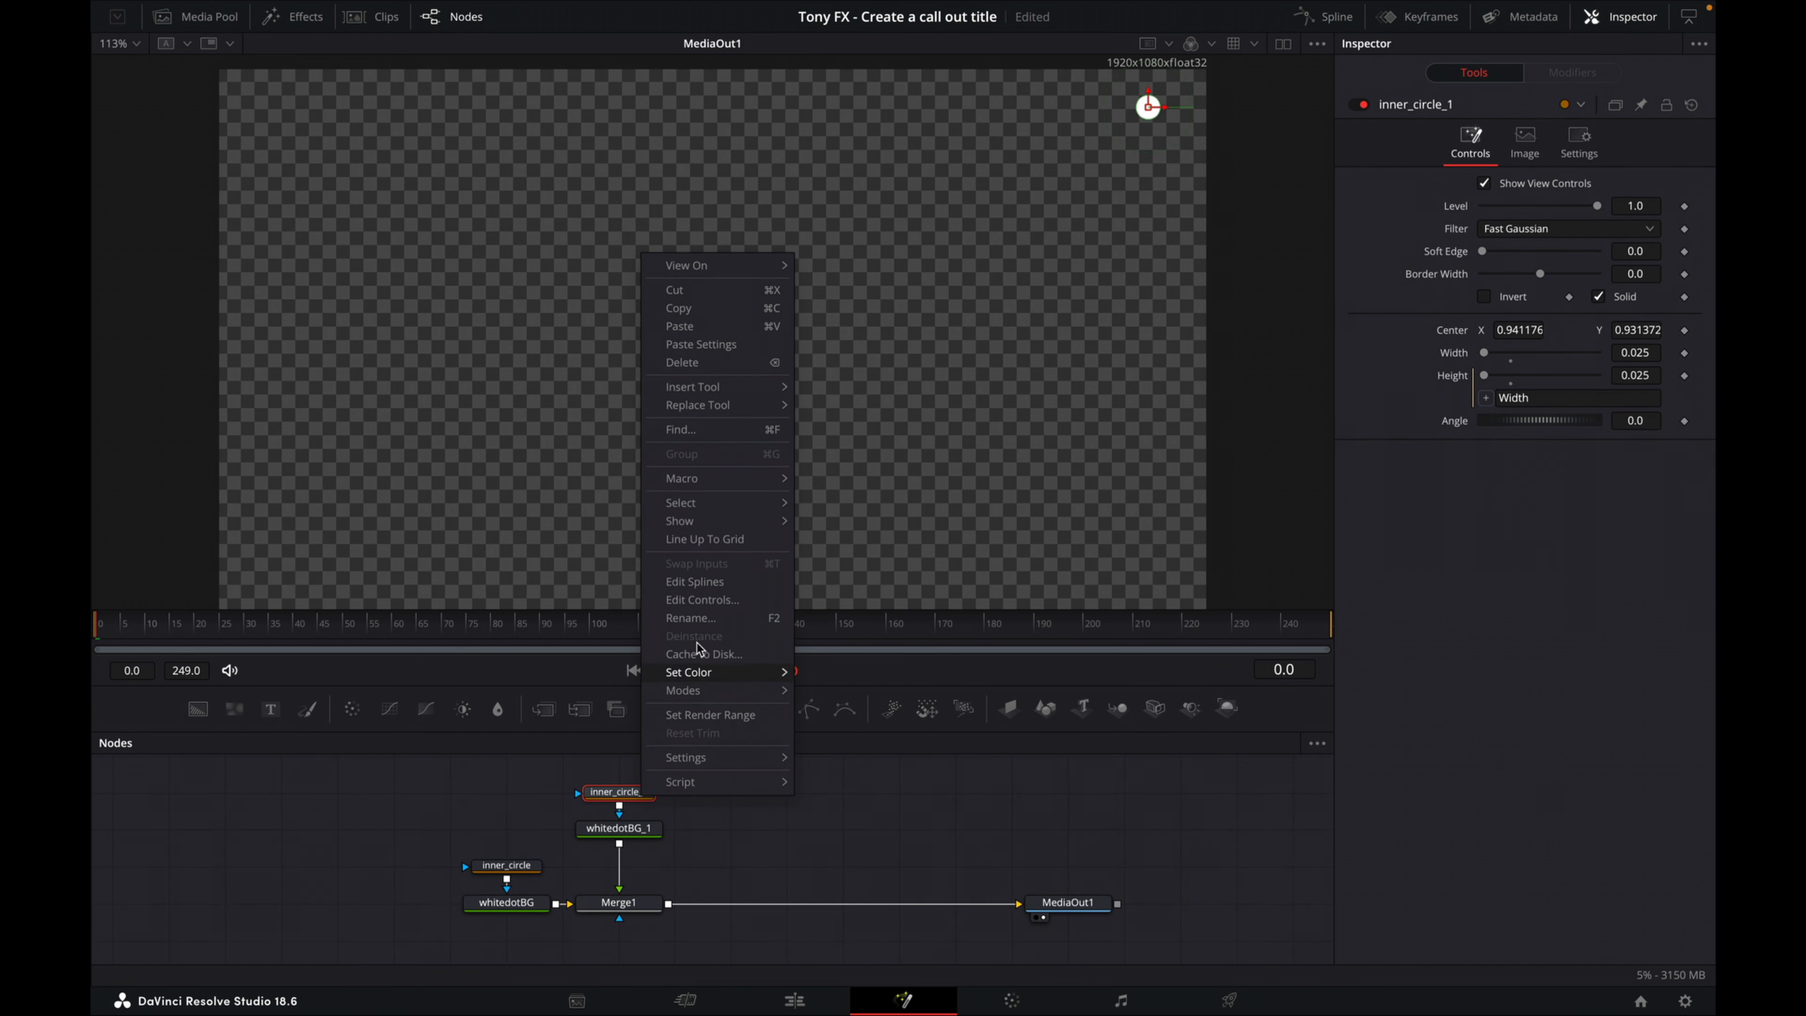
click(694, 617)
click(799, 468)
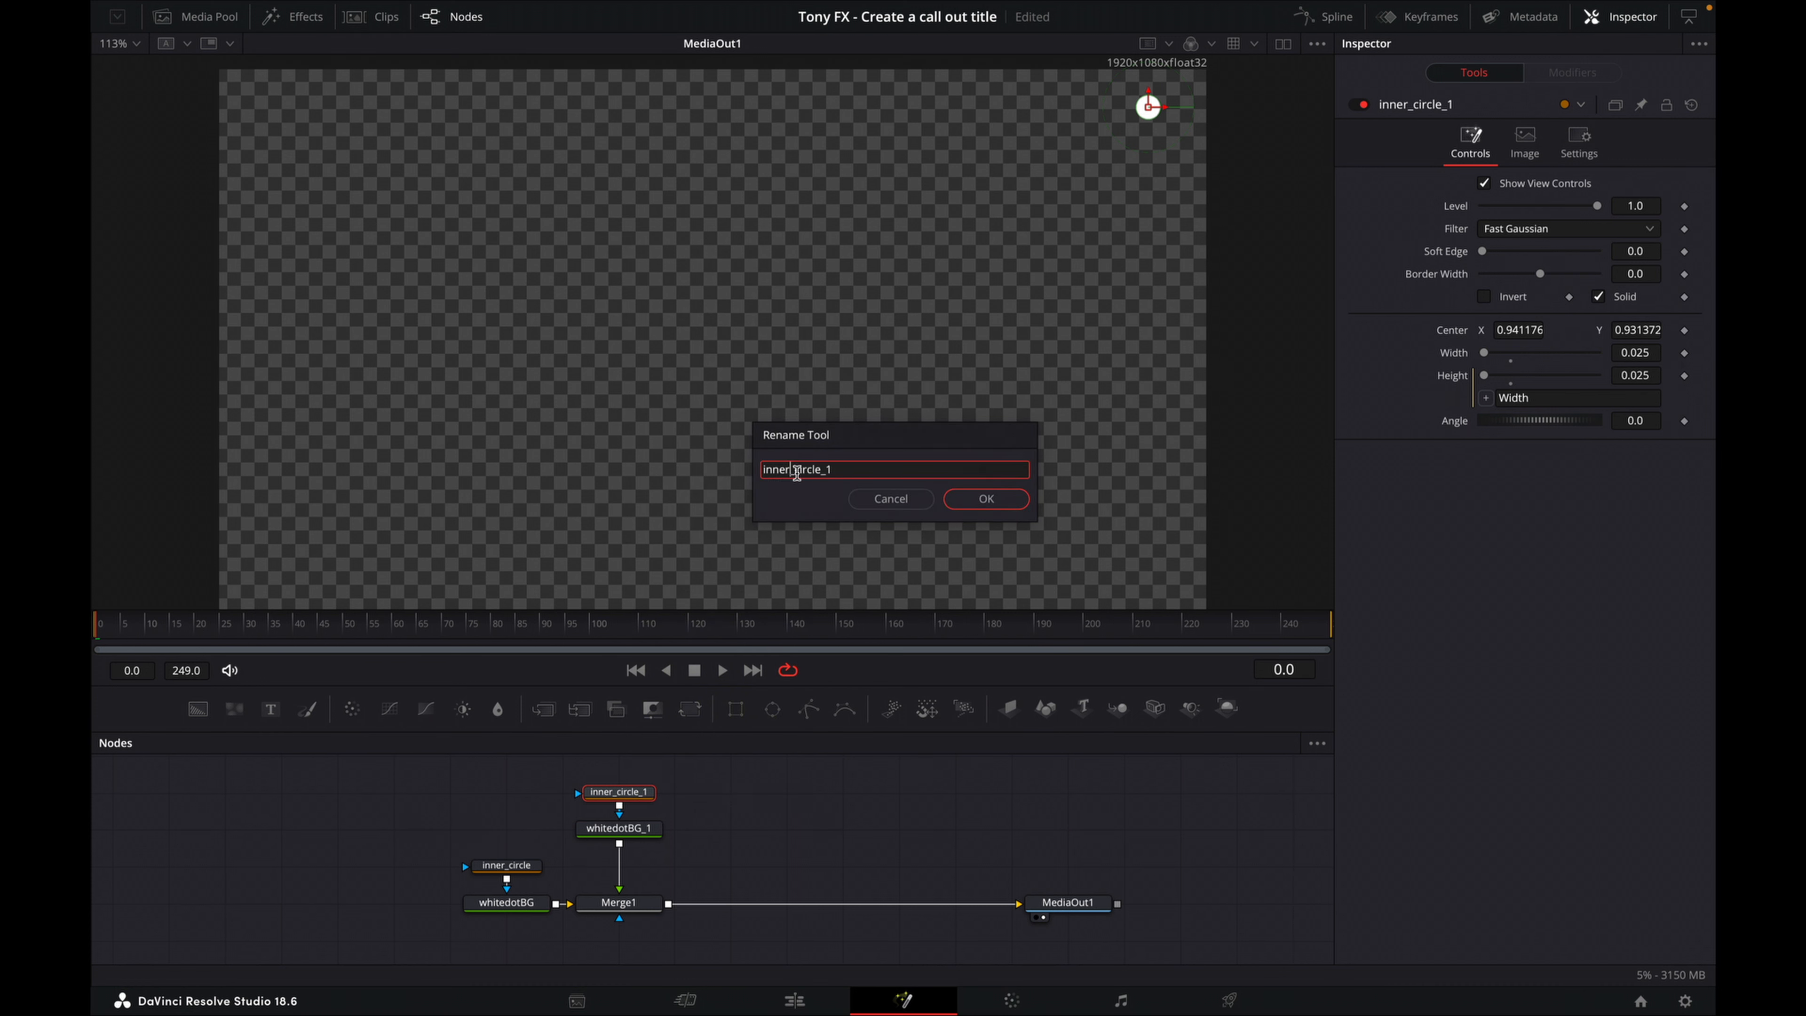
key(BackSpace)
key(BackSpace)
key(BackSpace)
key(BackSpace)
key(BackSpace)
text(outer)
key(BackSpace)
text(e)
click(980, 500)
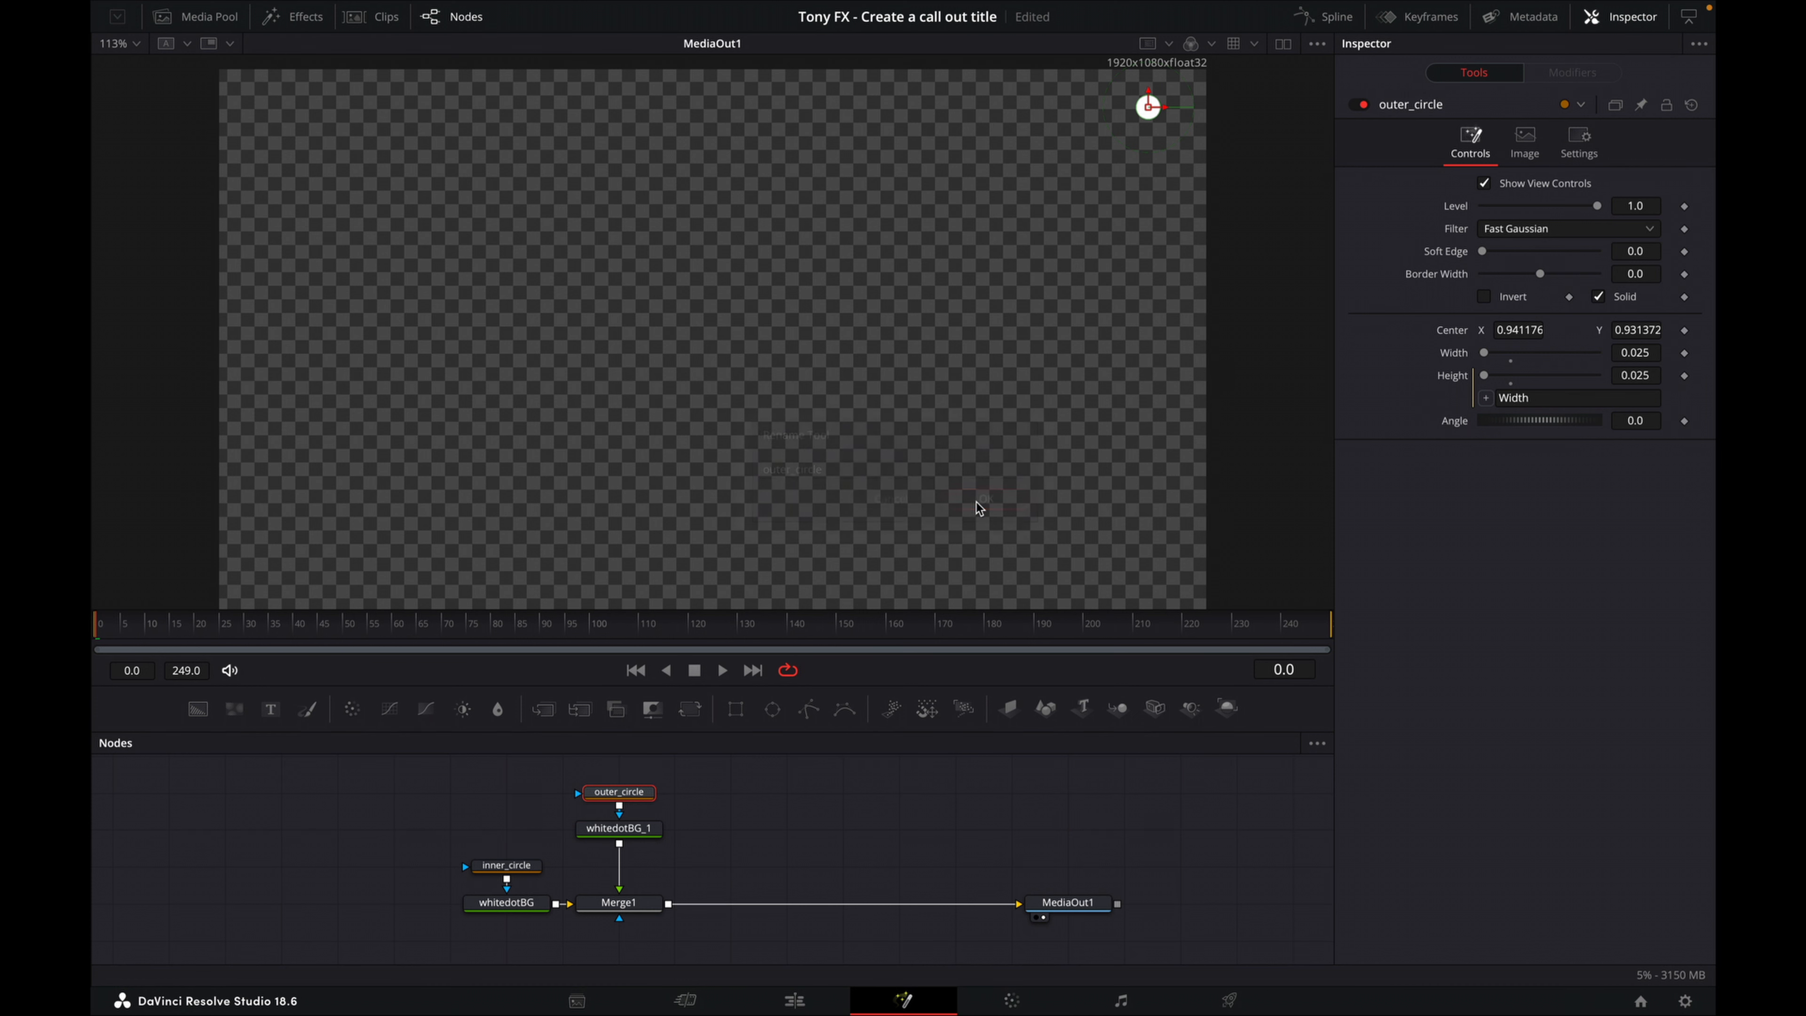
- Set the outer_circle mask's width to 0.038
click(619, 792)
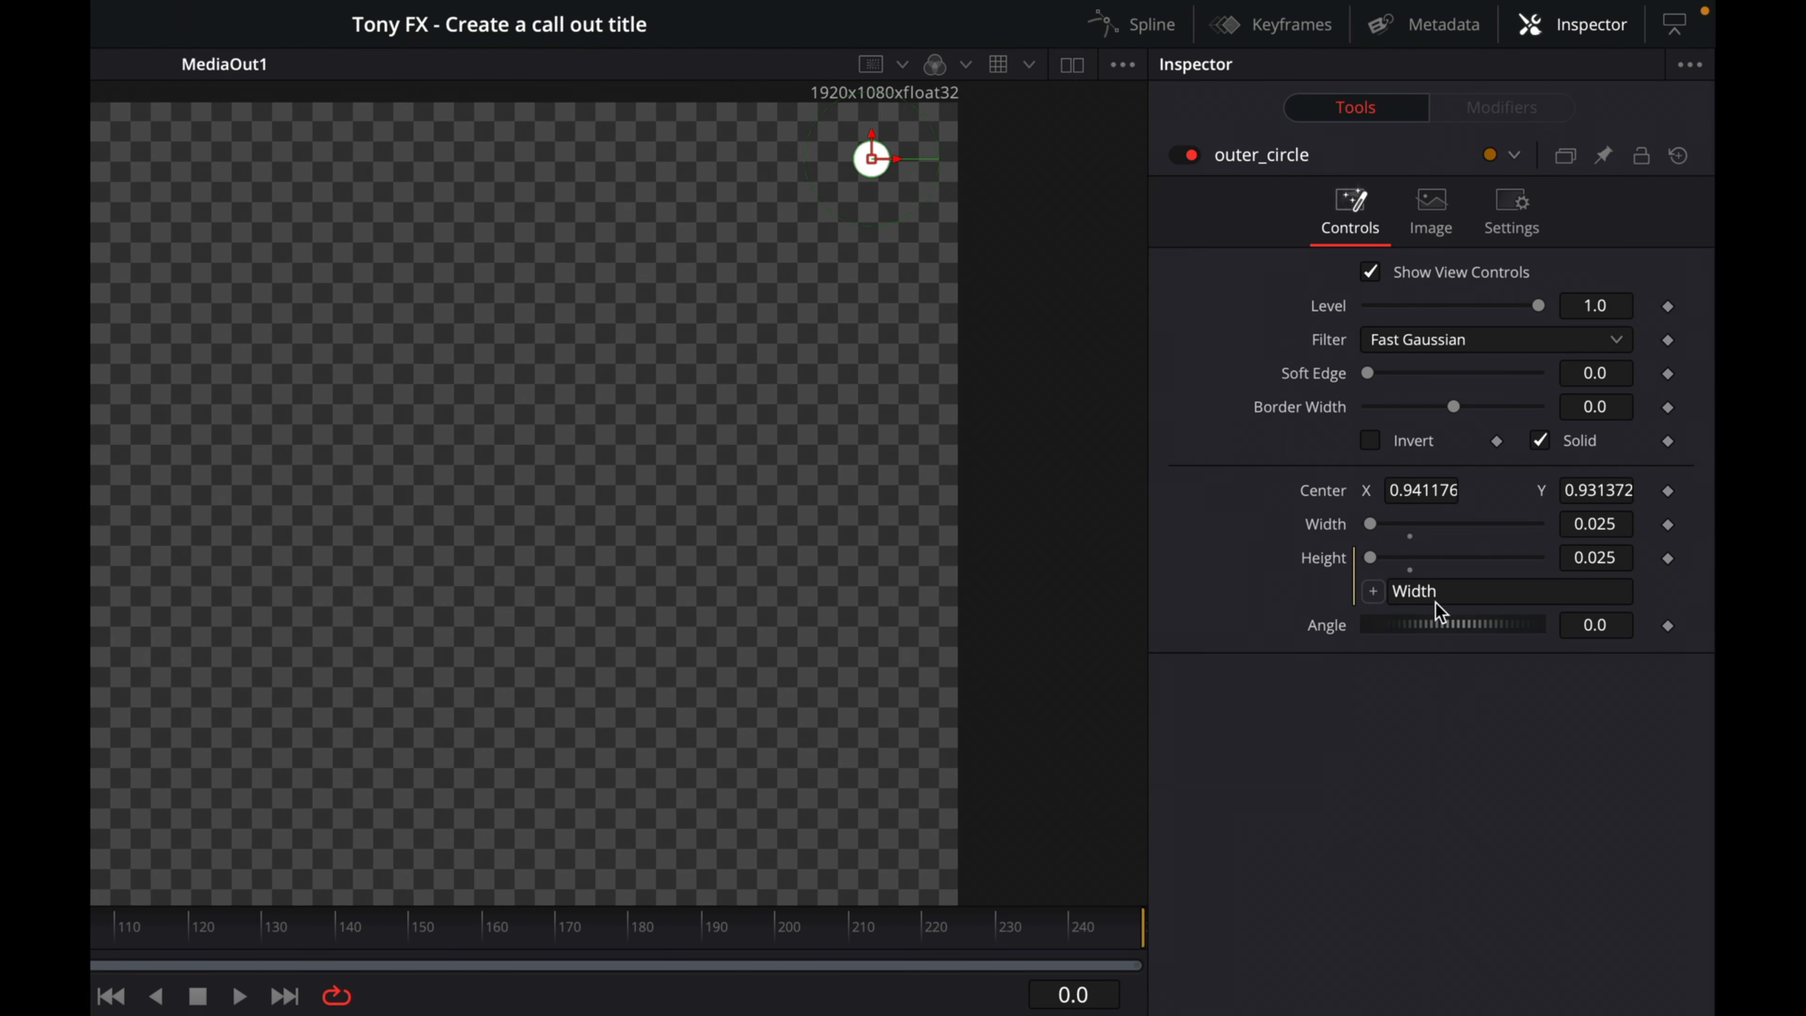
click(1605, 523)
key(BackSpace)
key(BackSpace)
text(38)
key(Tab)
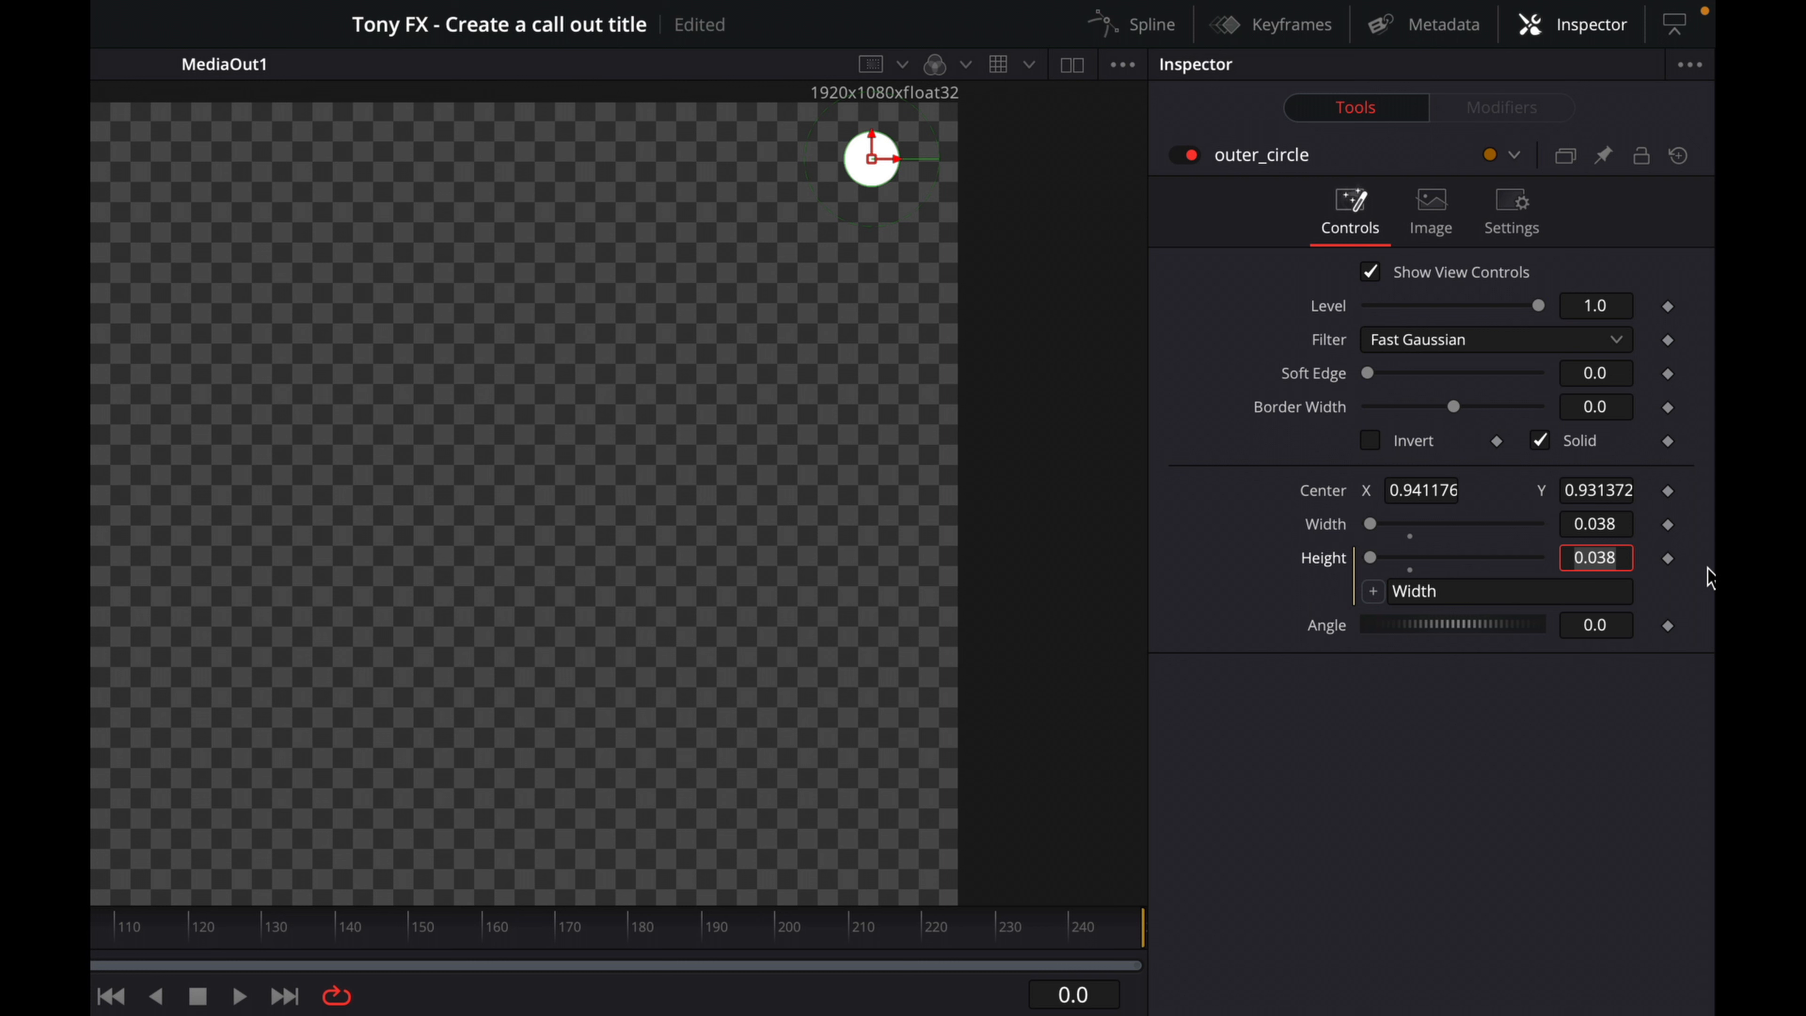
- Turn the outer_circle mask into a ring by disabling Solid and setting its border width to 0.0021
click(1539, 440)
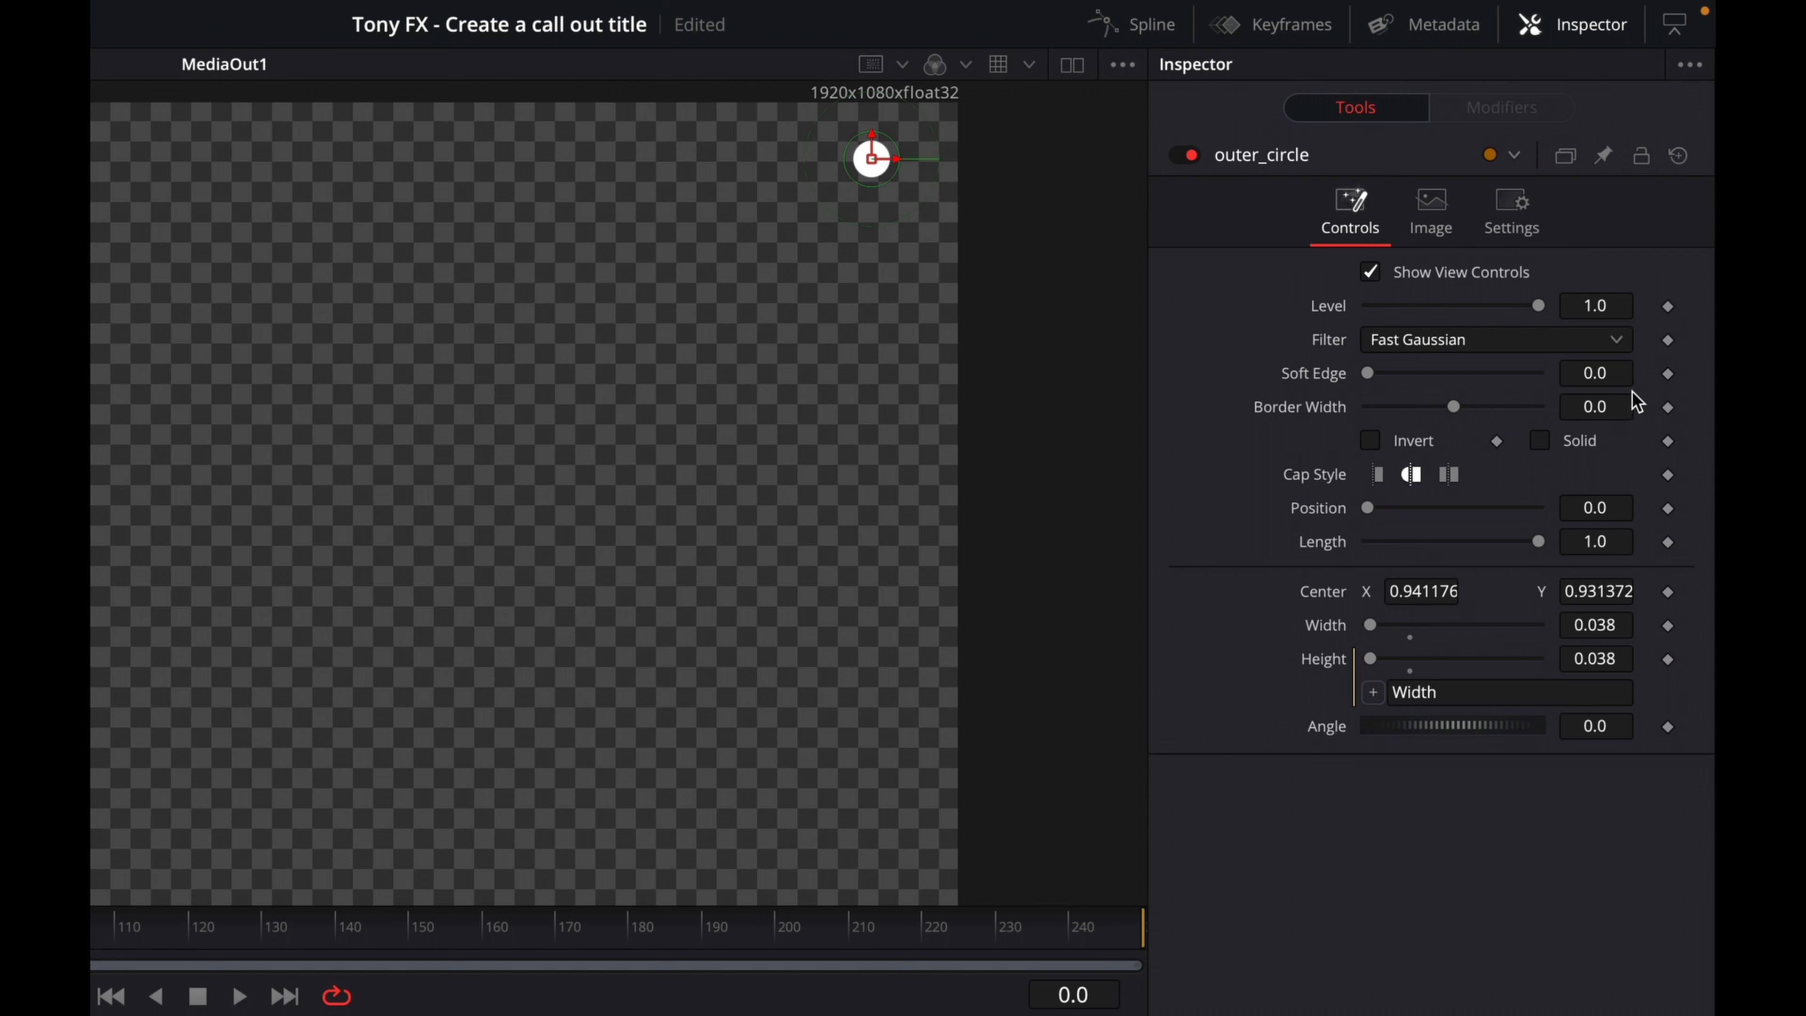
click(1600, 405)
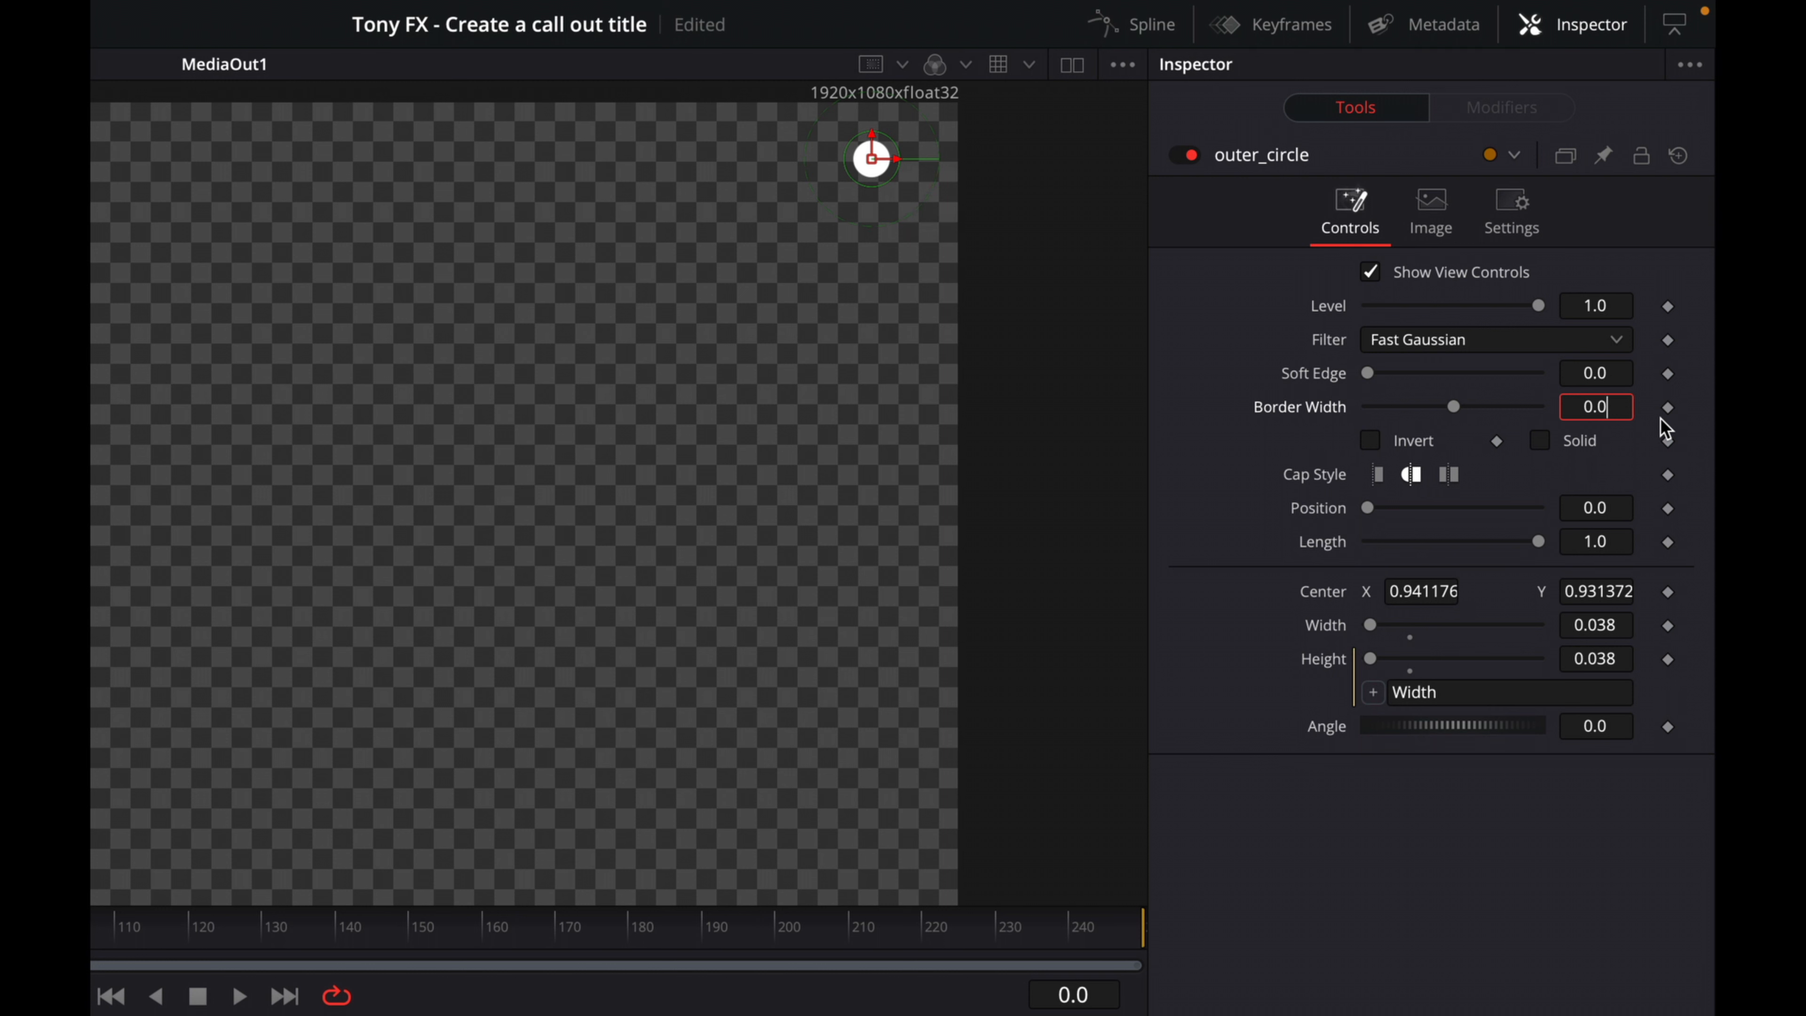
text(021)
key(Tab)
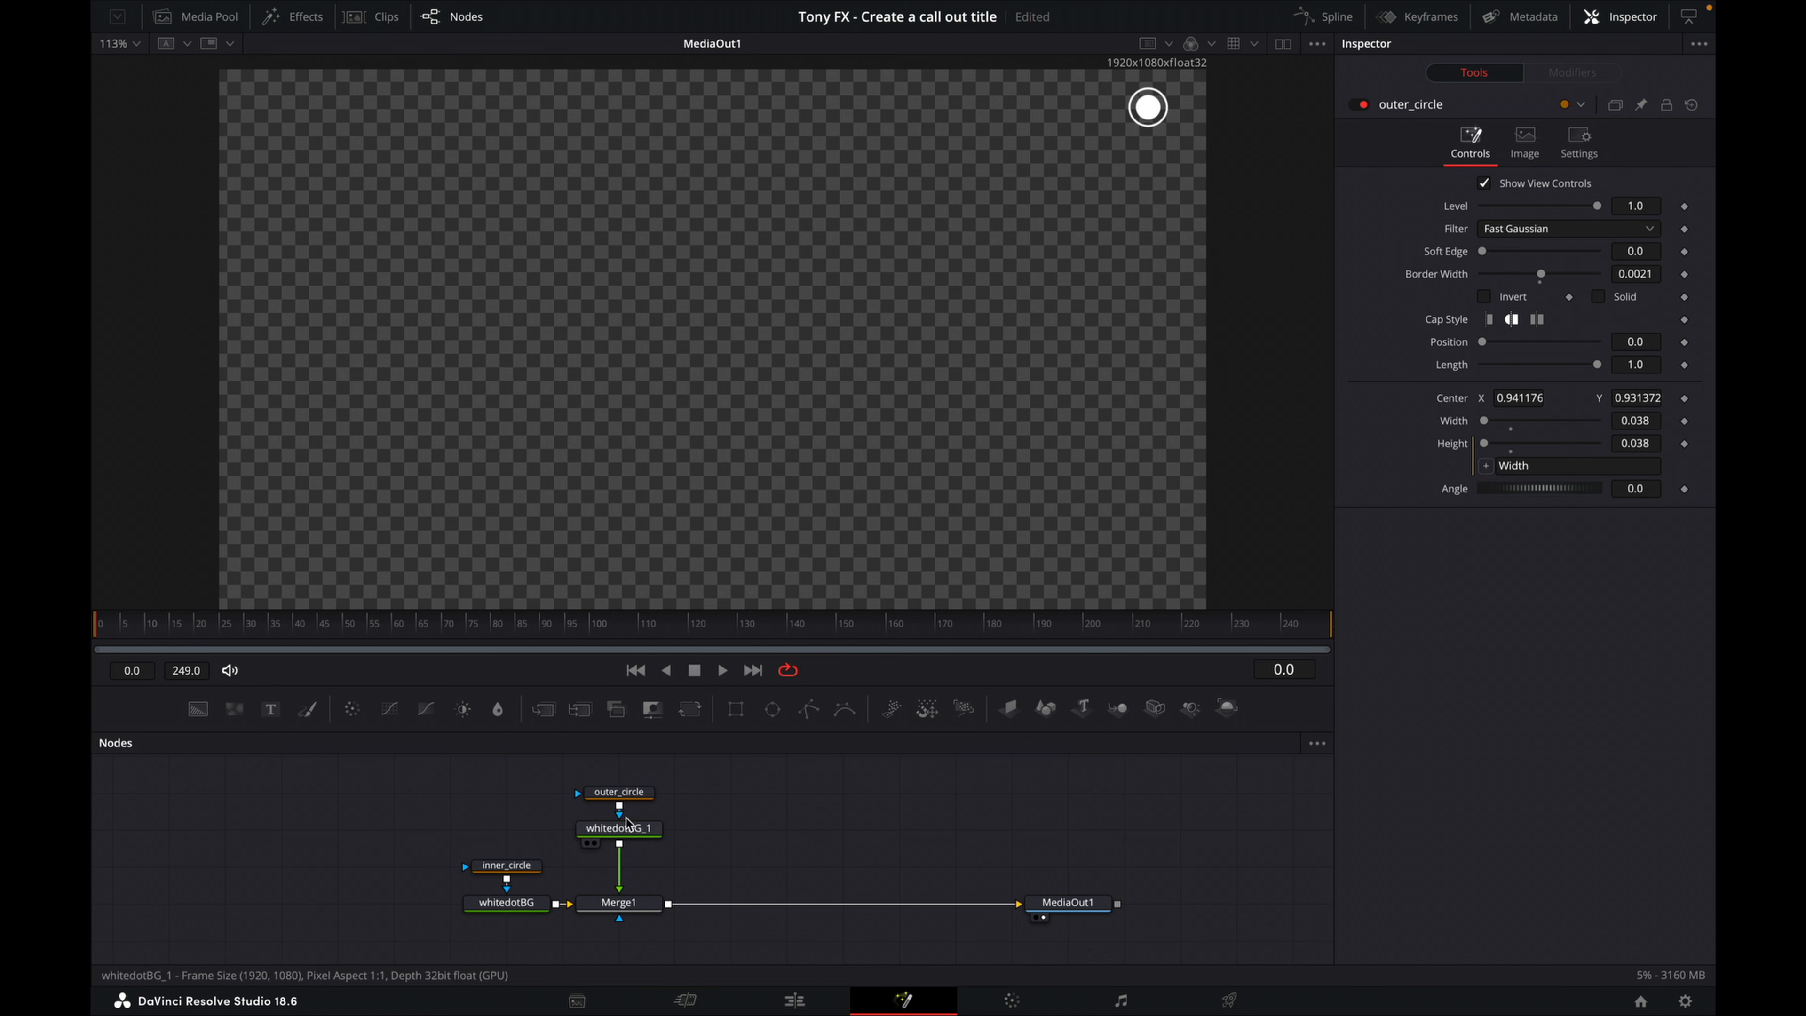
mouse_move(622, 800)
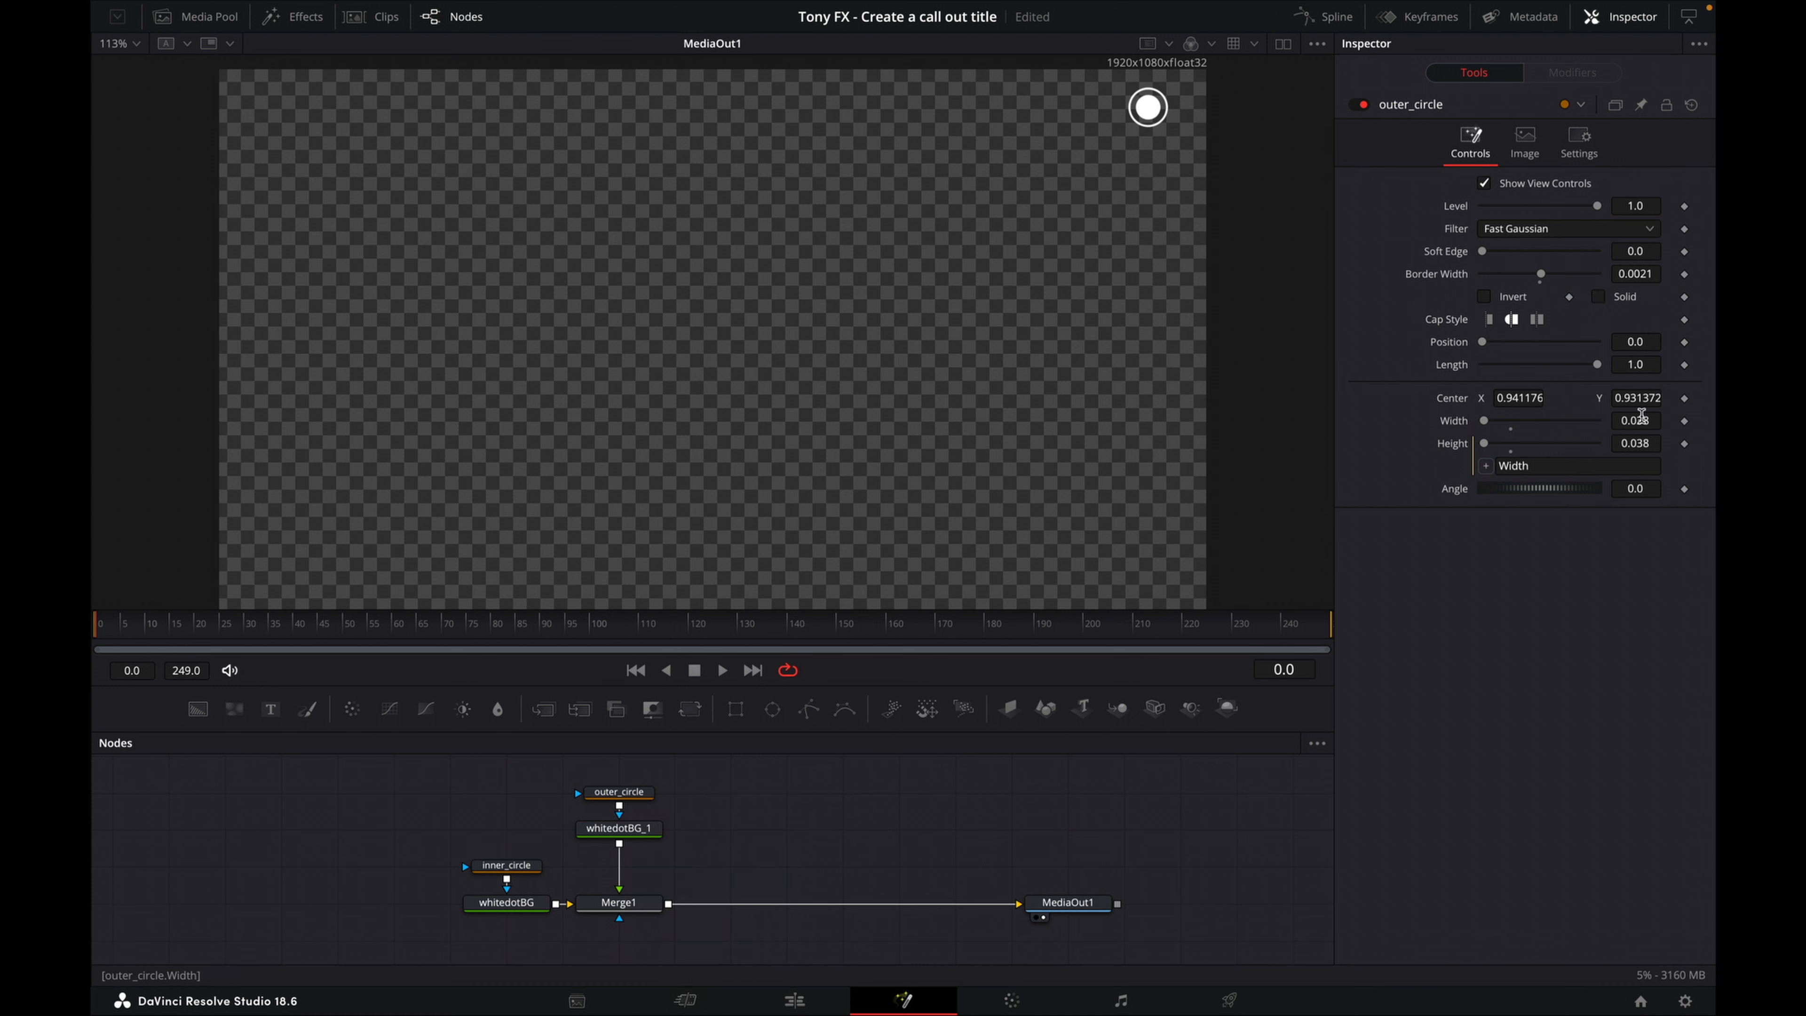
- Keyframe the inner_circle mask's Level from 0.0 at frame 0 to 1.0 at frame 5
key(space)
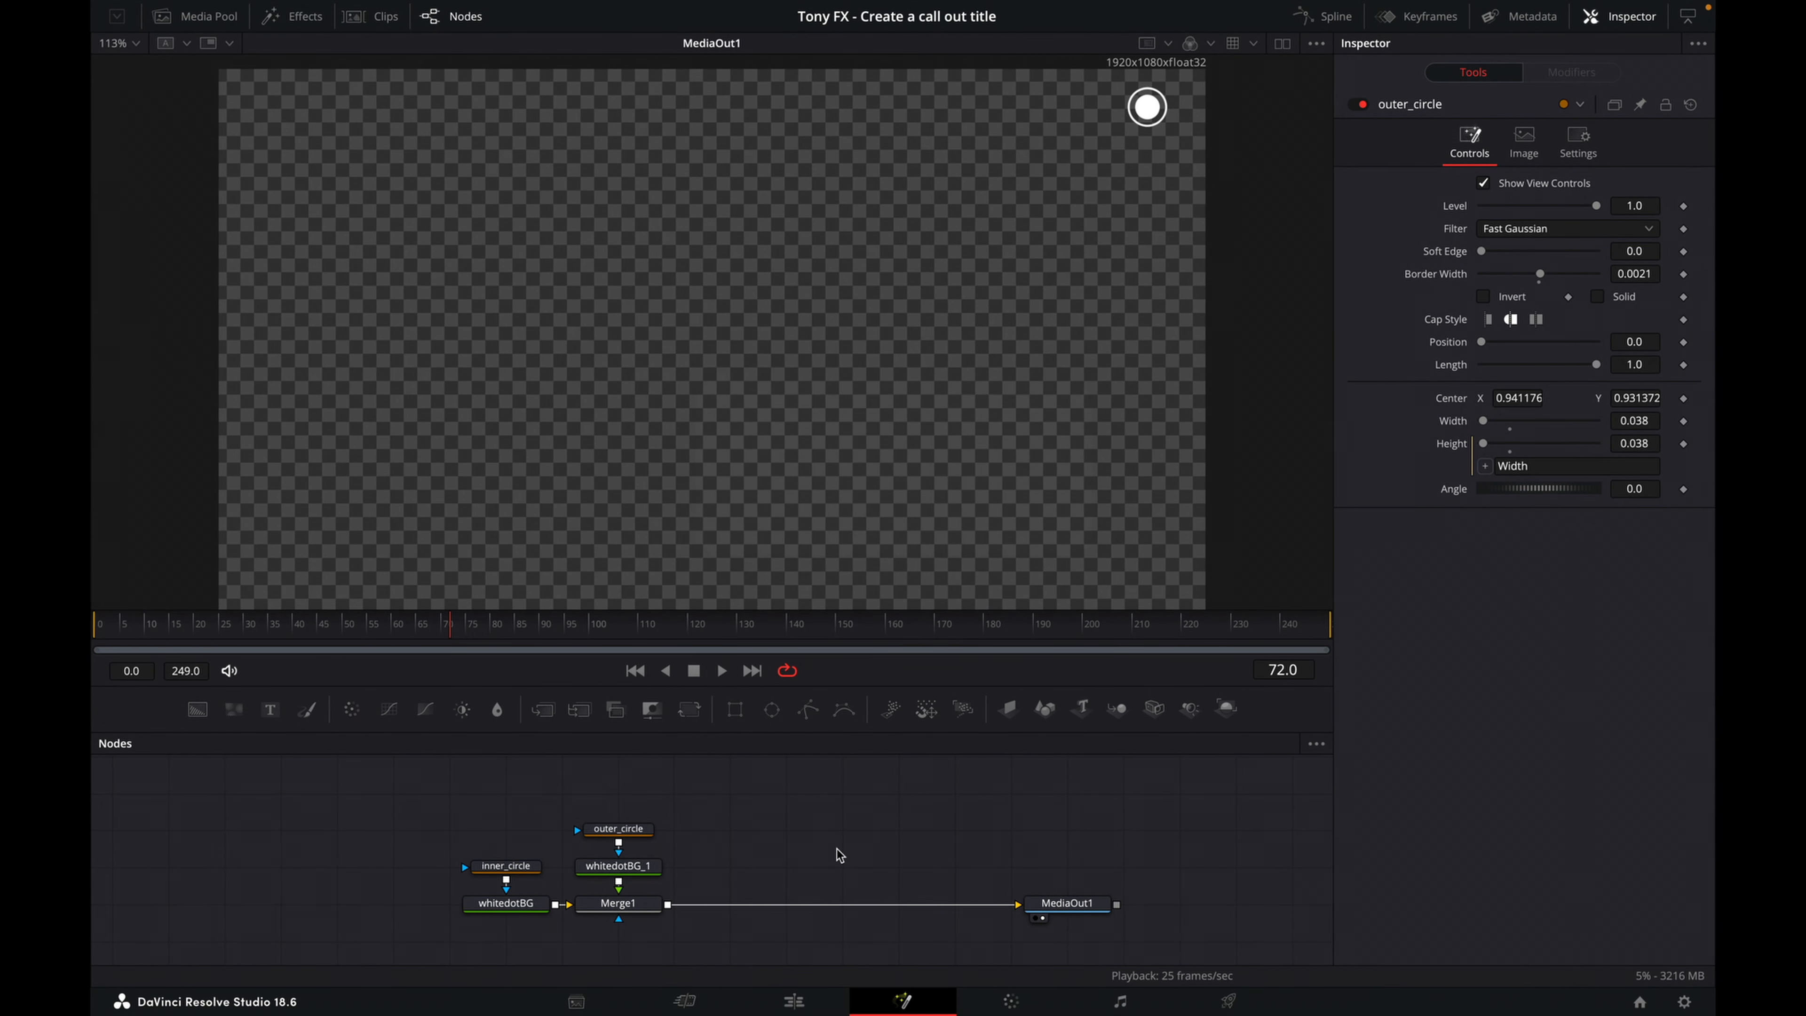
click(521, 872)
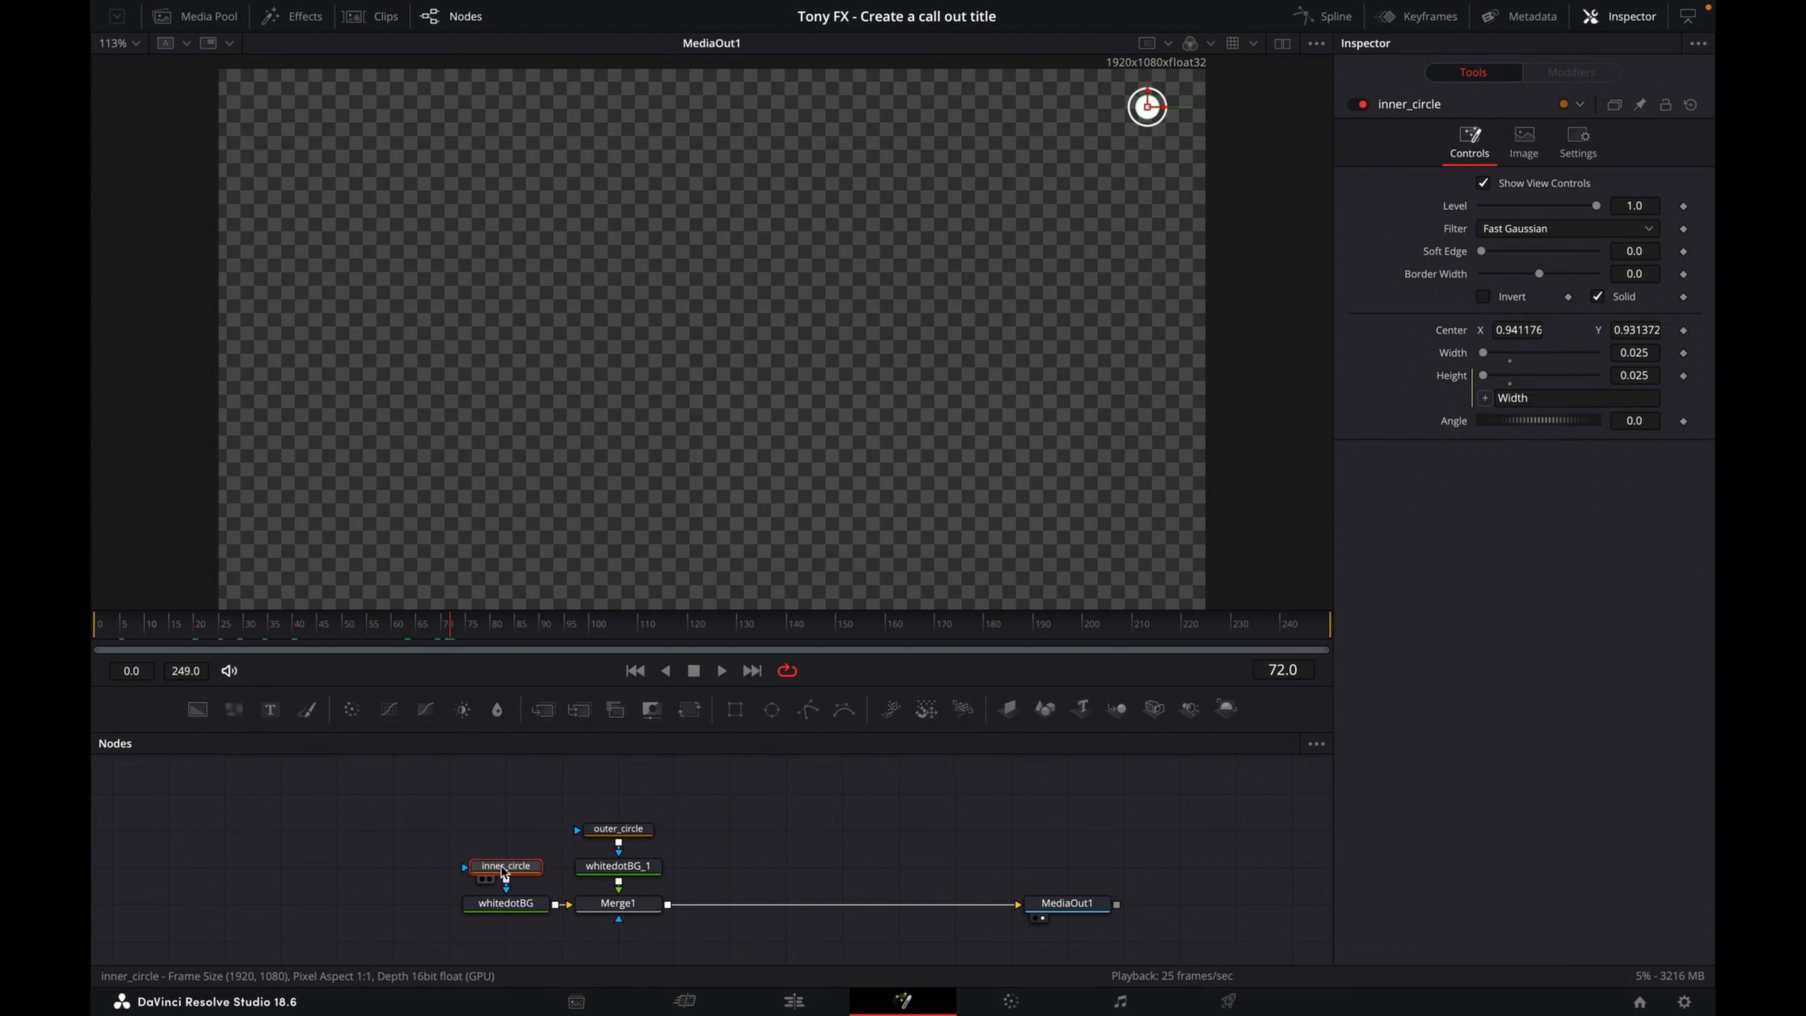
drag(174, 630, 93, 618)
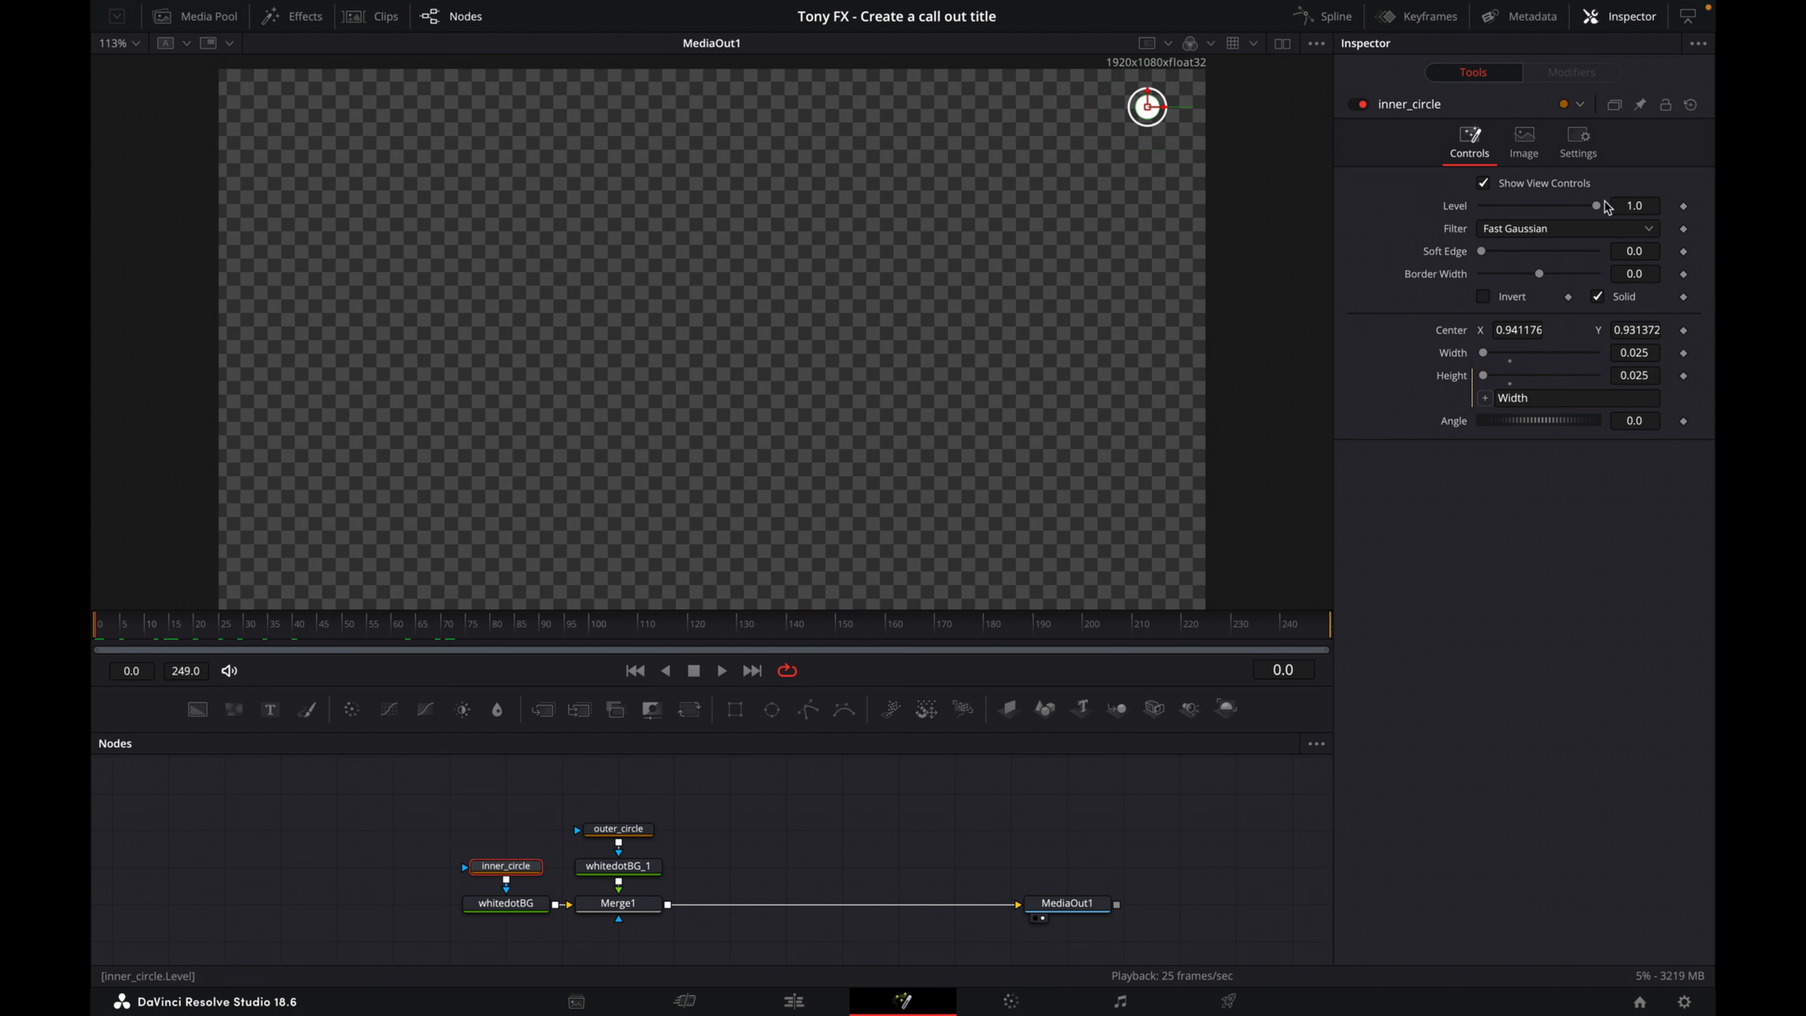
drag(1600, 208, 1419, 208)
click(1684, 206)
drag(153, 630, 124, 634)
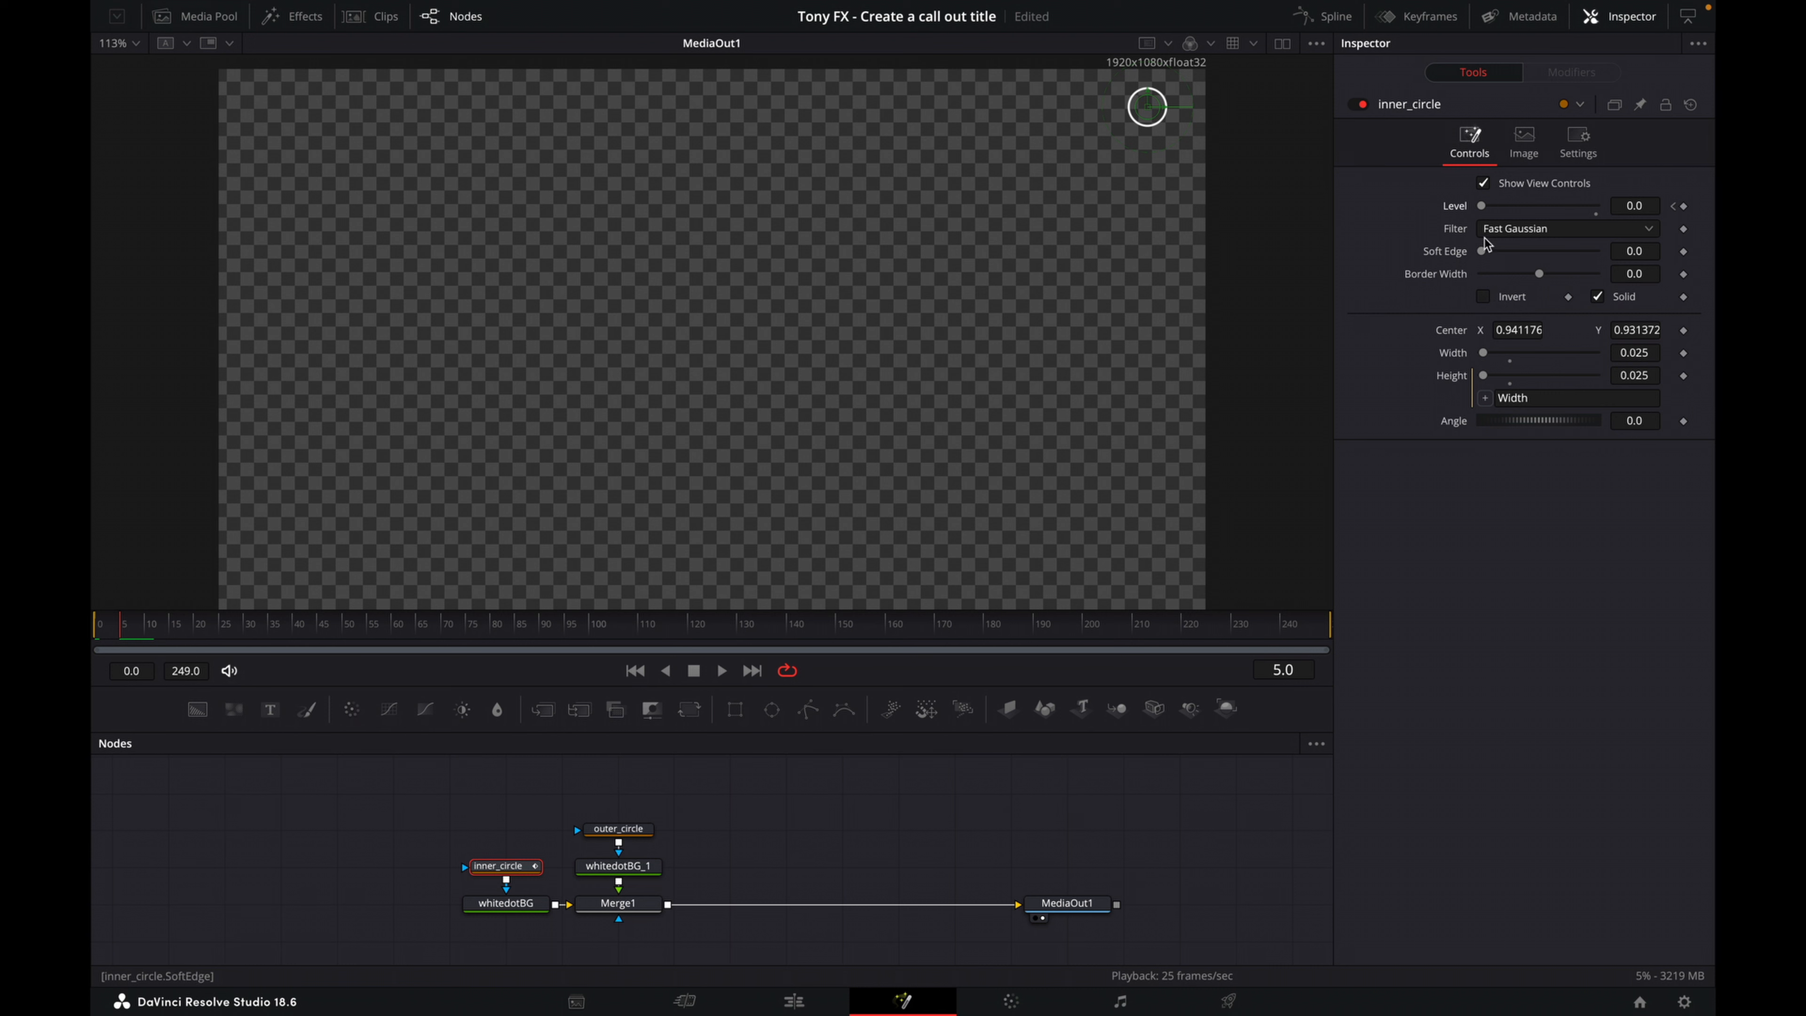
drag(1483, 208, 1624, 217)
- Keyframe the outer_circle mask's Level from 0.0 at frame 5 to 1.0 at frame 10
click(631, 829)
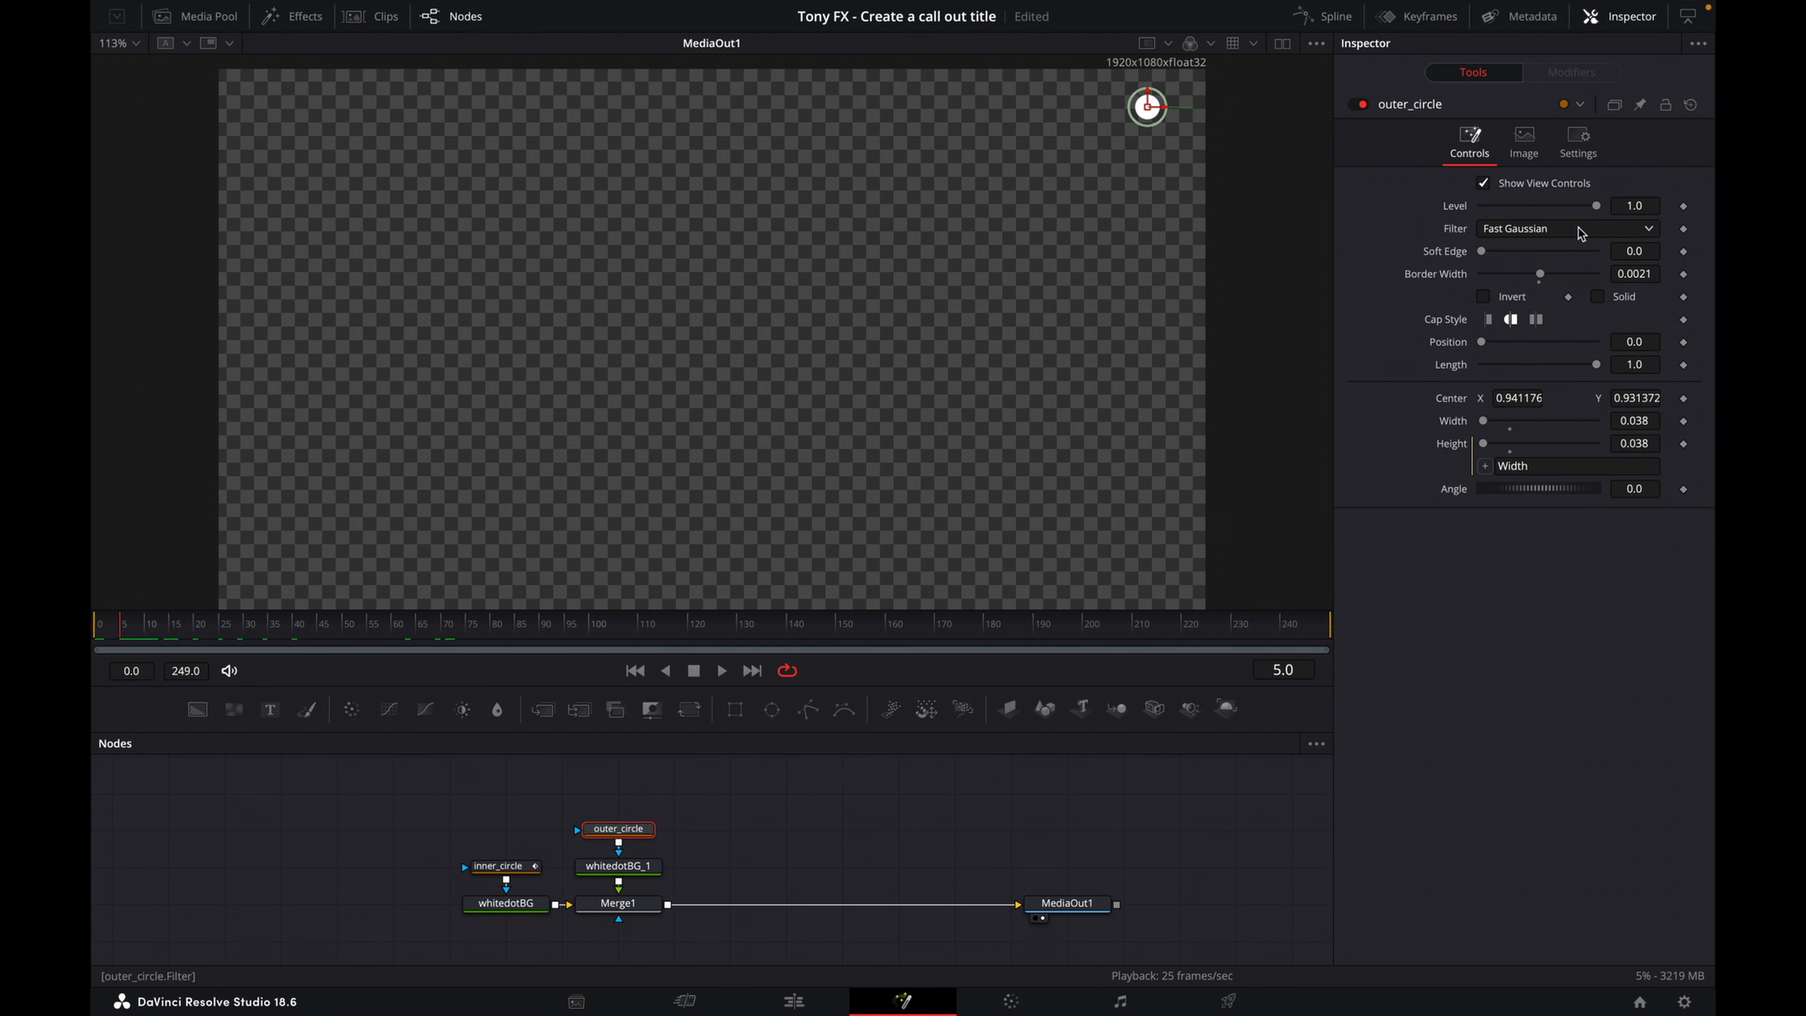
drag(1593, 210, 1362, 212)
click(1684, 210)
drag(183, 634, 147, 636)
drag(1485, 209, 1707, 207)
- Set the outer_circle mask's width to 0.045 at frame 10 and keyframe both its width and height
click(1652, 420)
key(BackSpace)
key(BackSpace)
key(BackSpace)
key(BackSpace)
key(BackSpace)
text(0.045)
key(Tab)
click(1683, 421)
click(1683, 443)
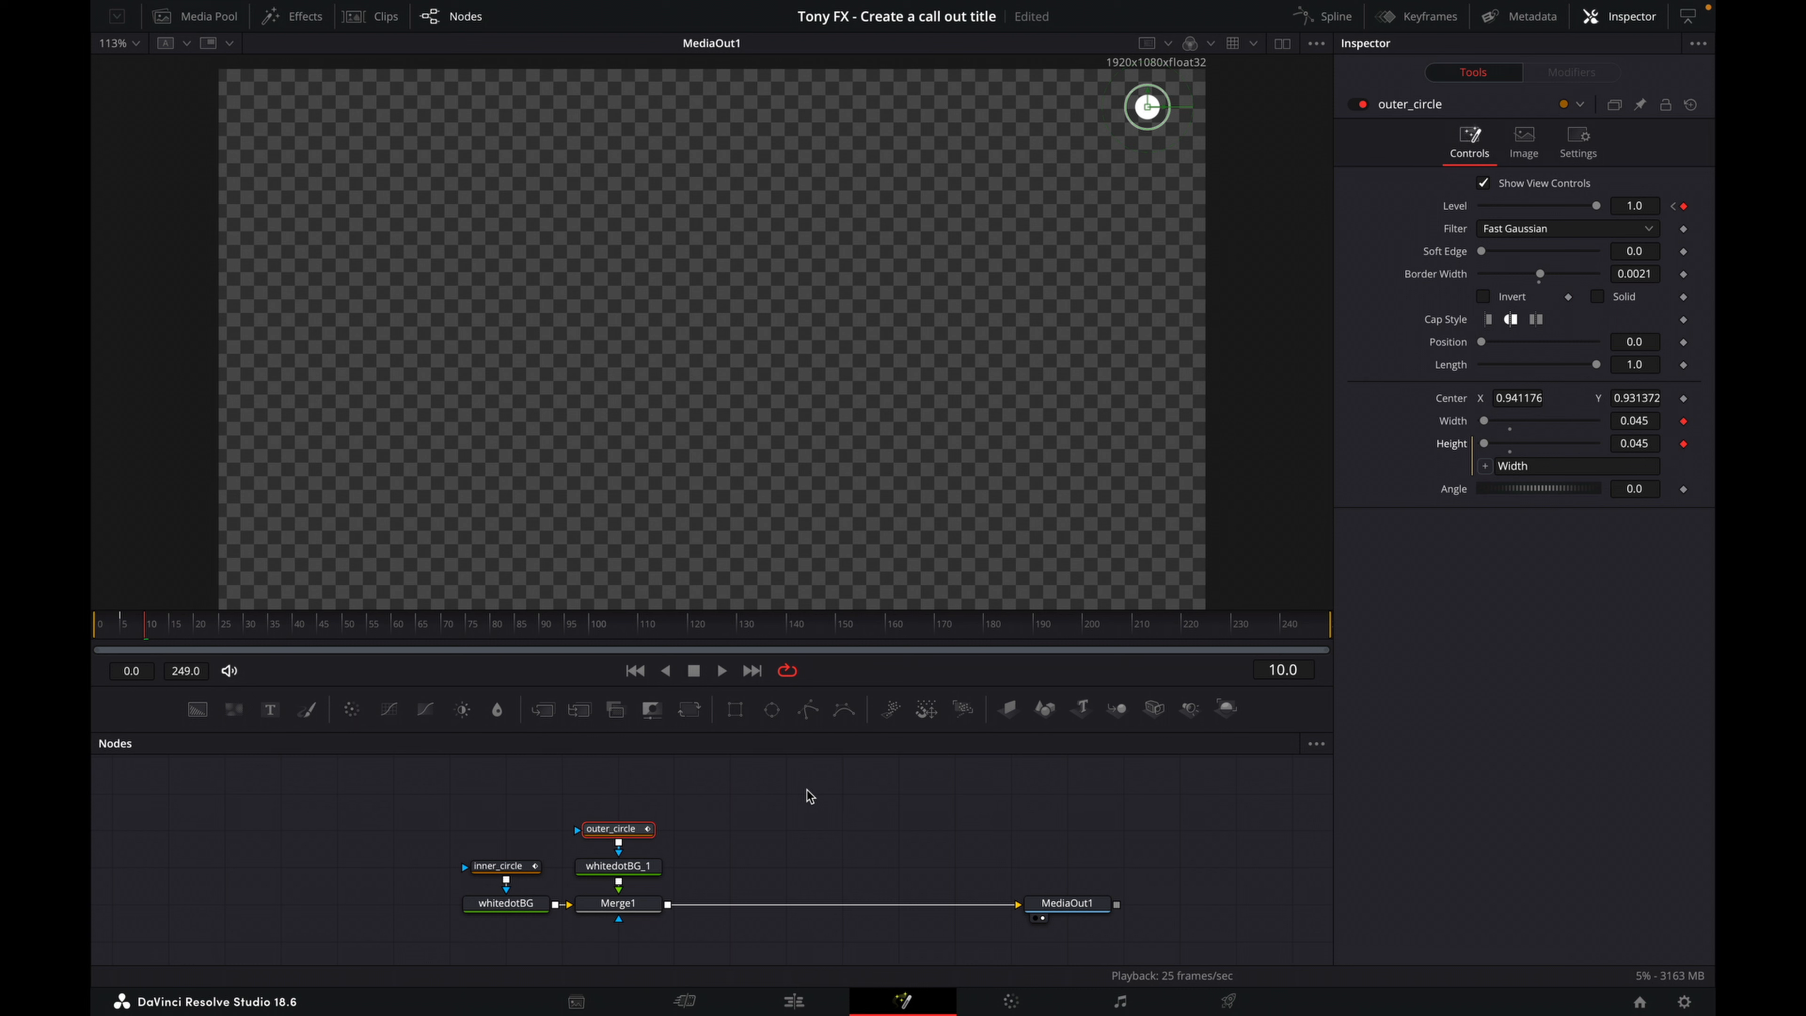
- Set the outer_circle mask's width to 0.038 at frame 15 as a second keyframe
click(174, 629)
click(171, 633)
double_click(1636, 419)
text(0.038)
key(Tab)
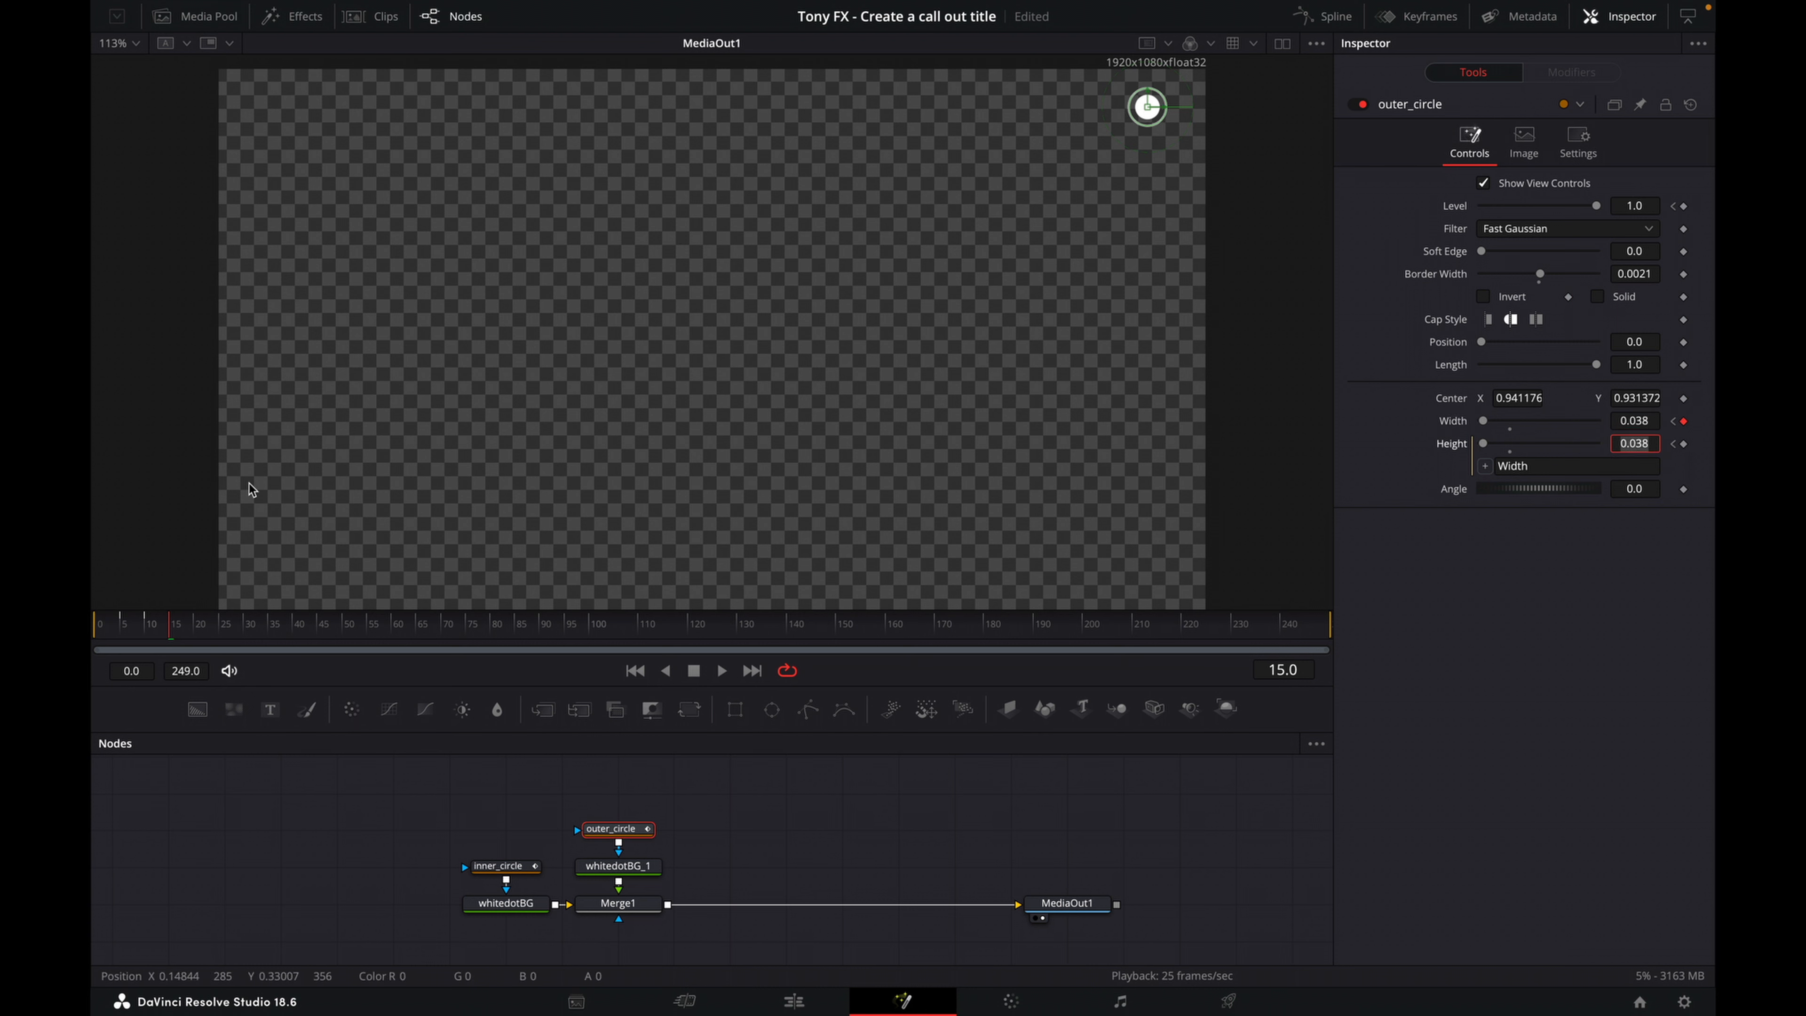
- Review the dot and ring animation from frame 0 by playback and scrubbing, and save the project
click(97, 630)
click(719, 671)
click(695, 672)
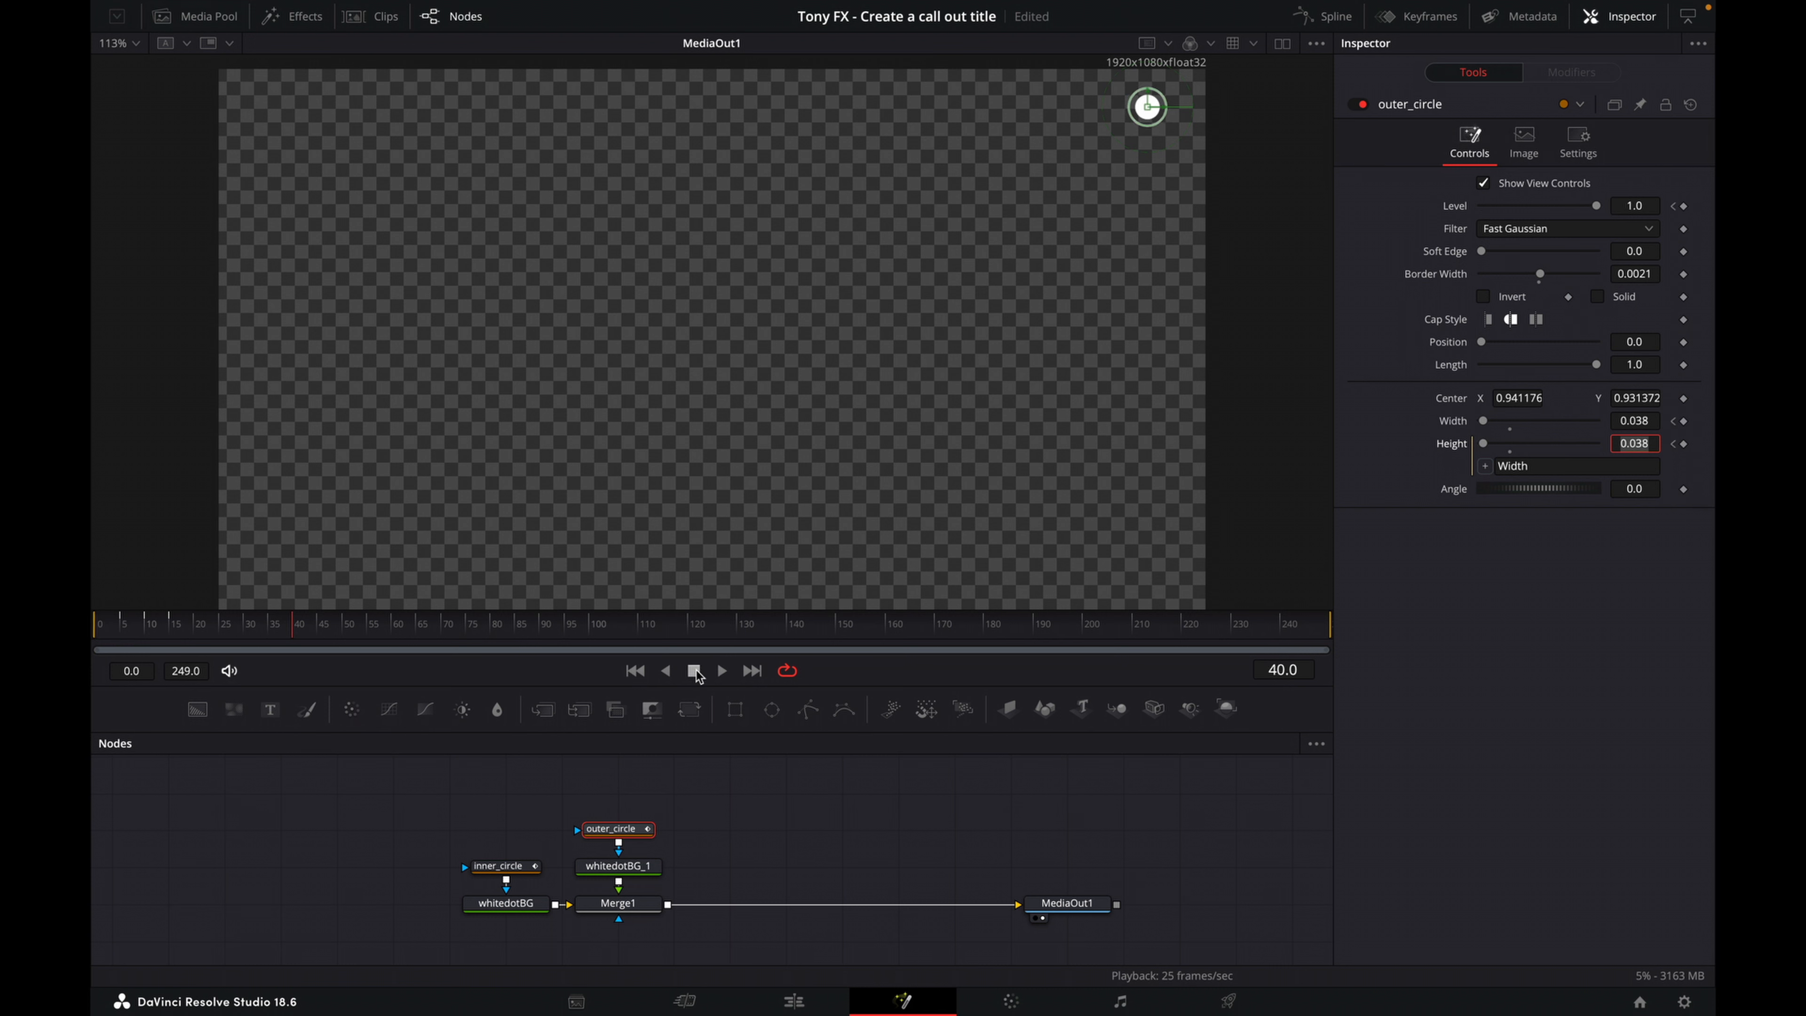
click(94, 636)
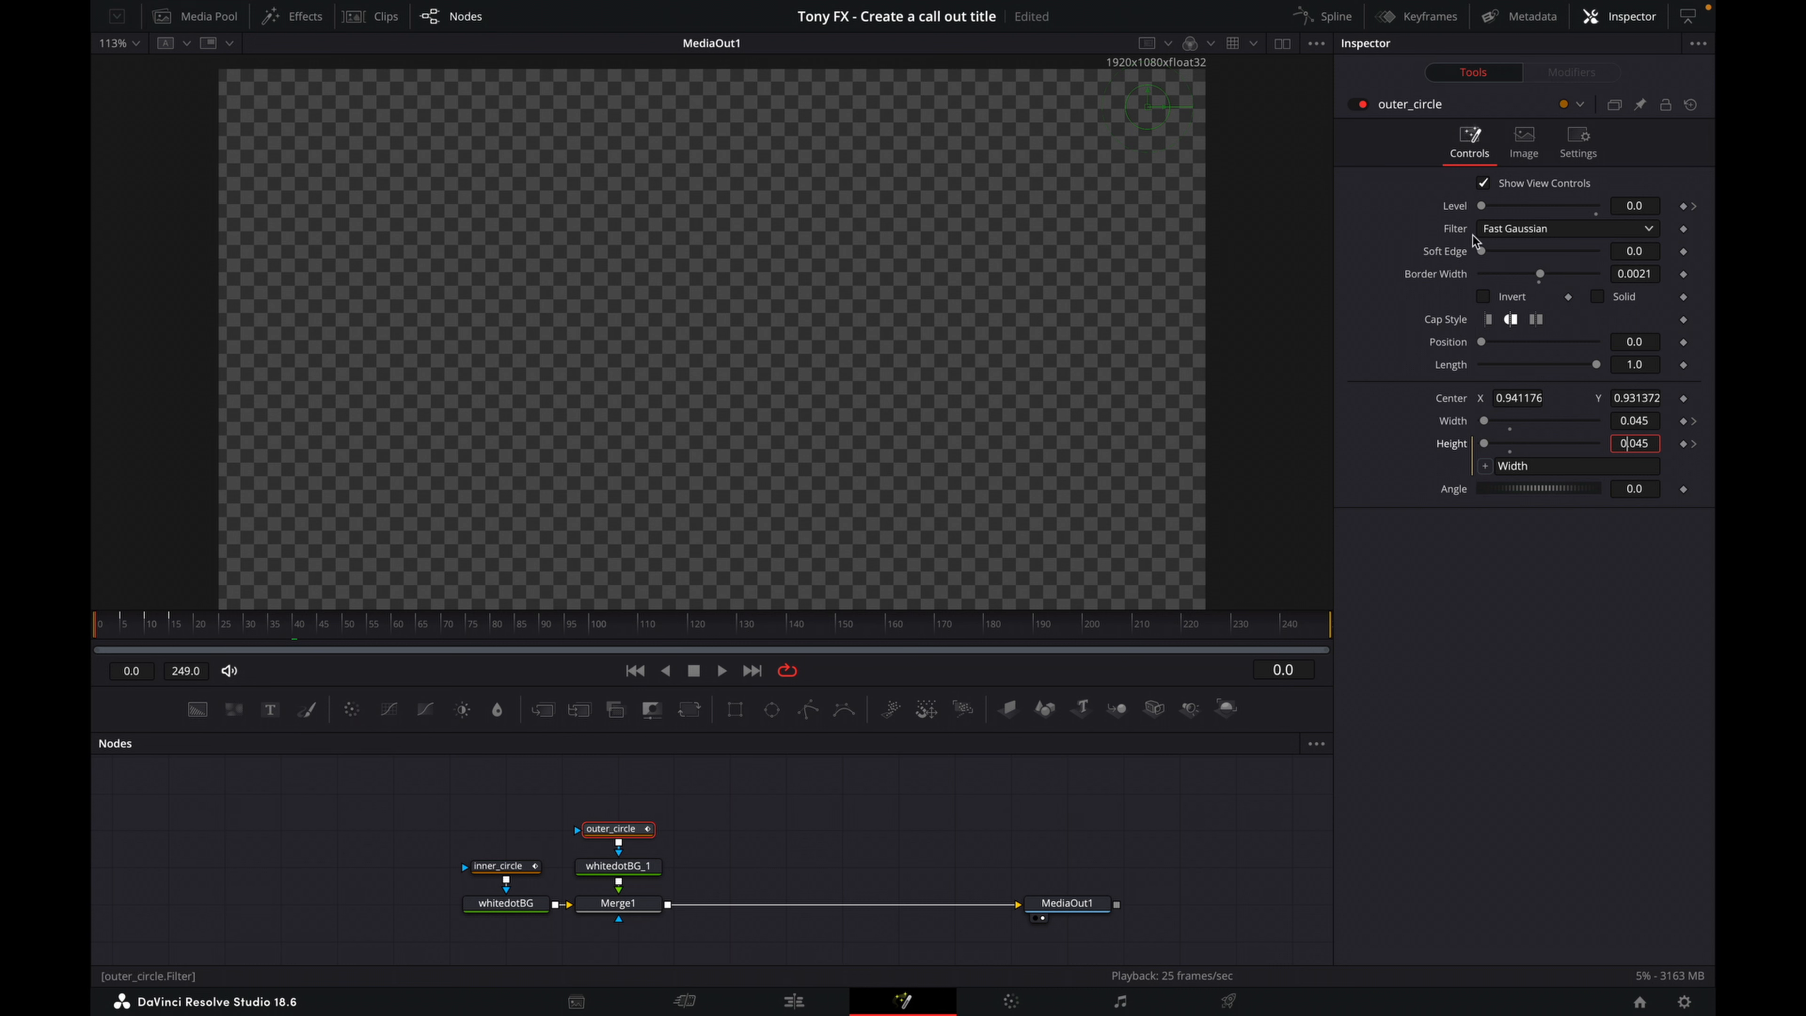
drag(145, 630, 125, 633)
click(492, 870)
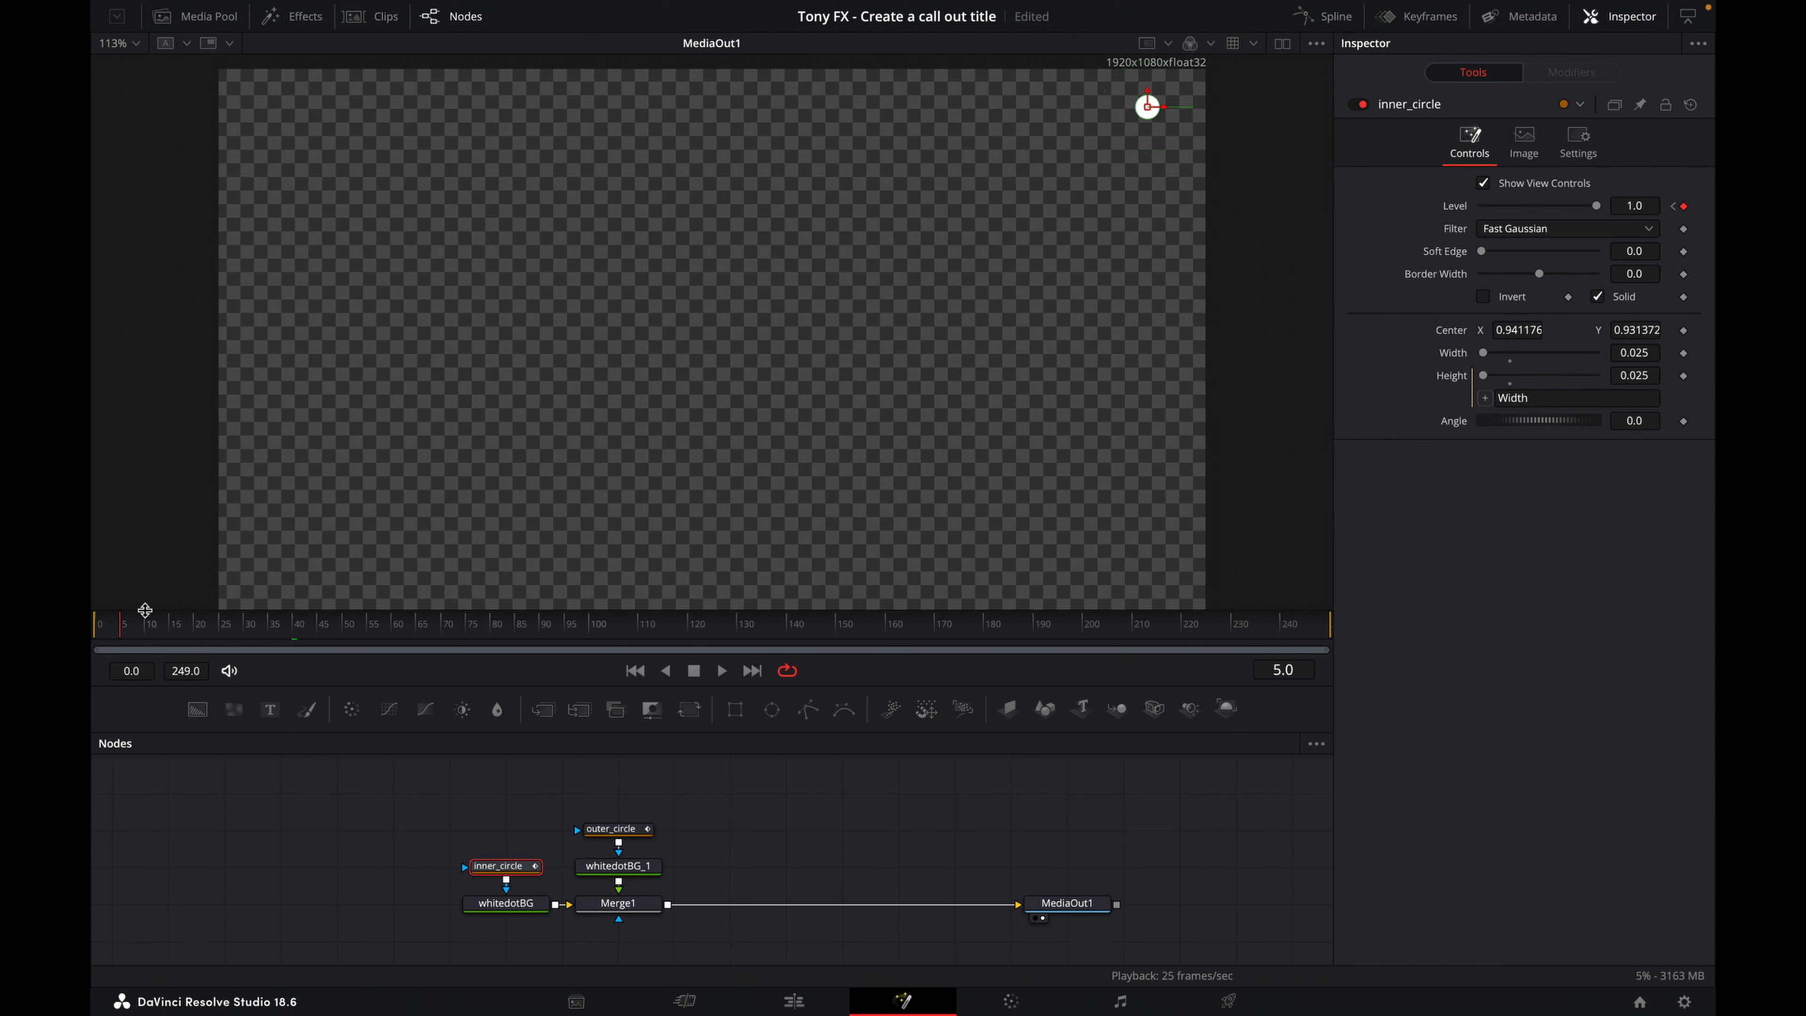
click(614, 826)
drag(202, 633, 92, 619)
click(722, 672)
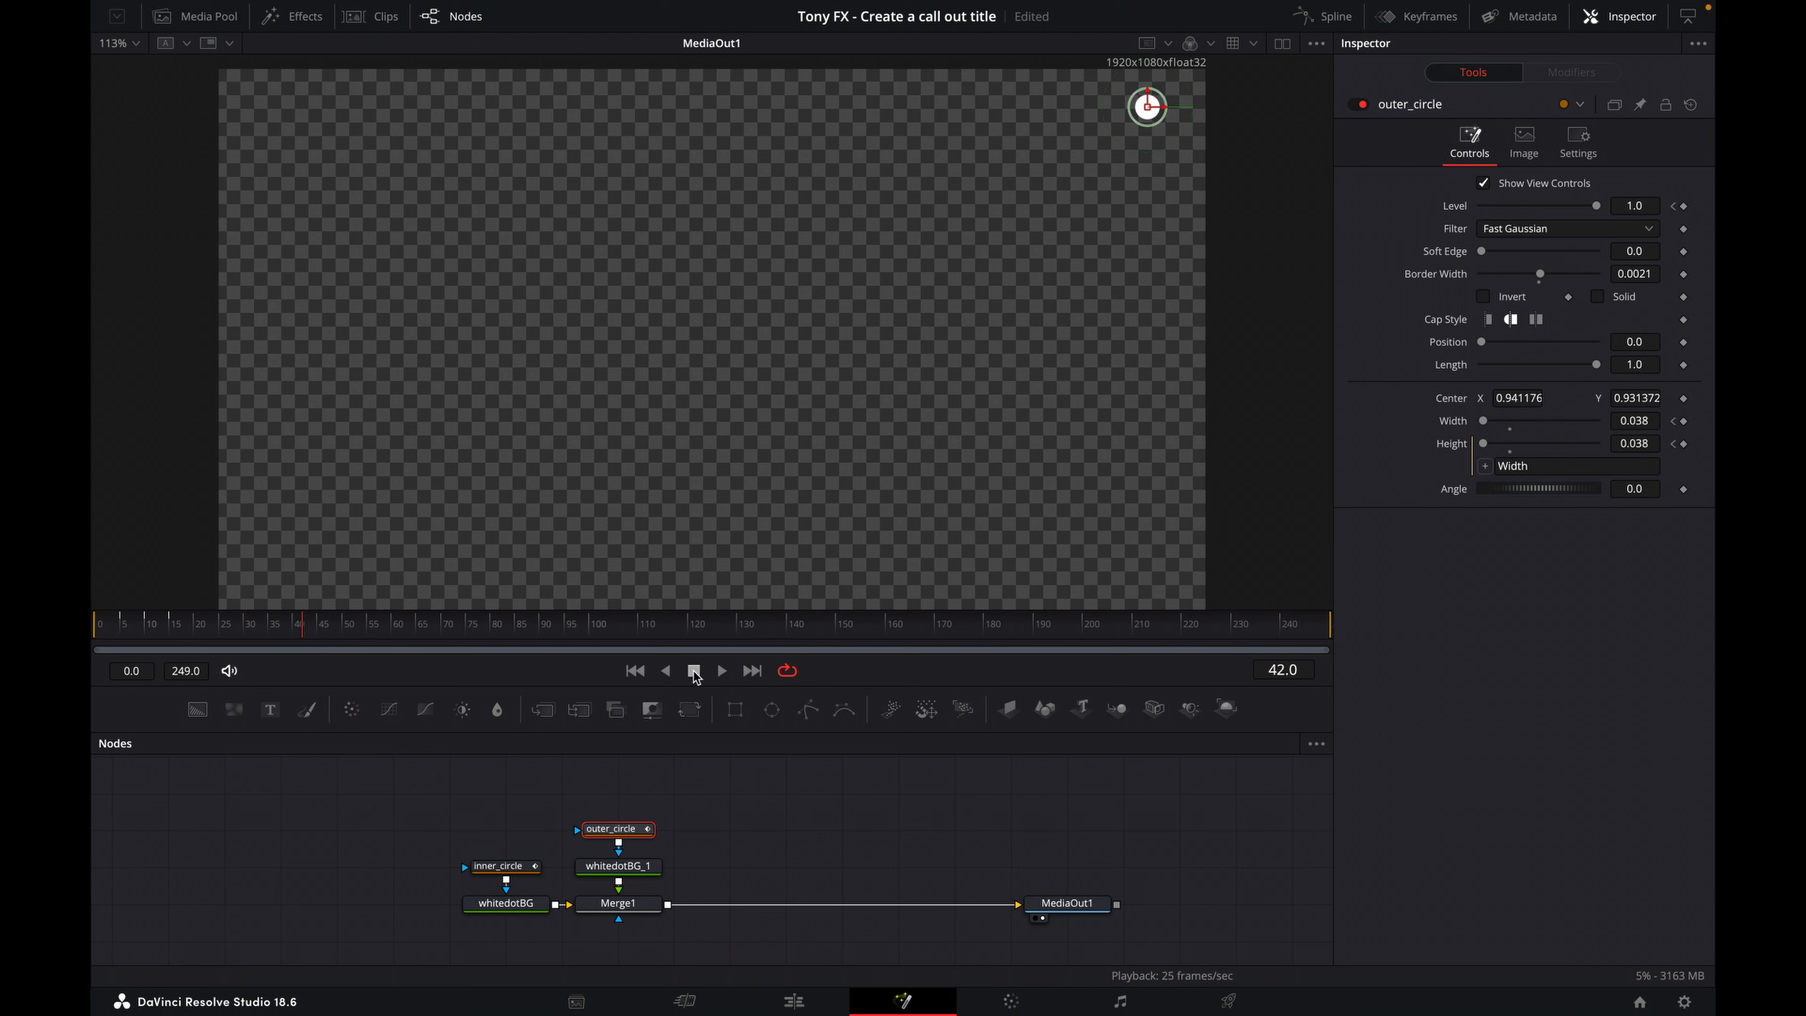
key(super+s)
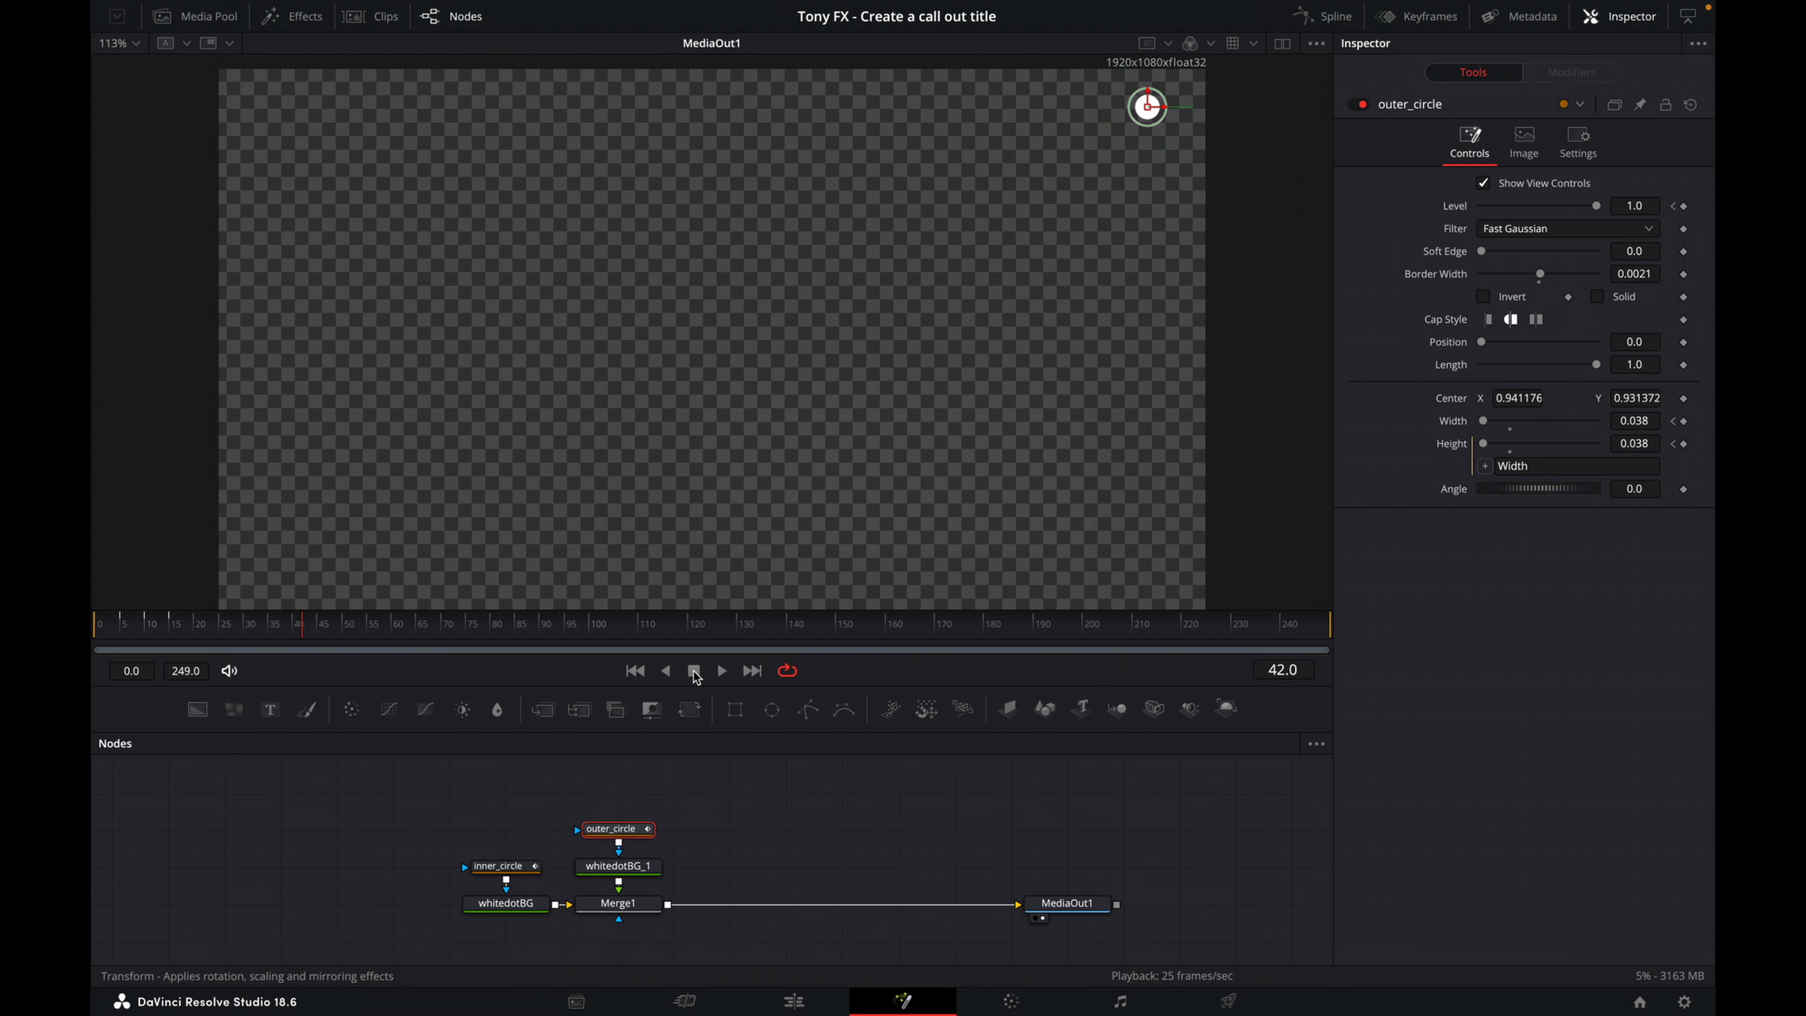
- Add a white Background node and merge it over the Merge1 output
click(857, 834)
drag(972, 826, 902, 846)
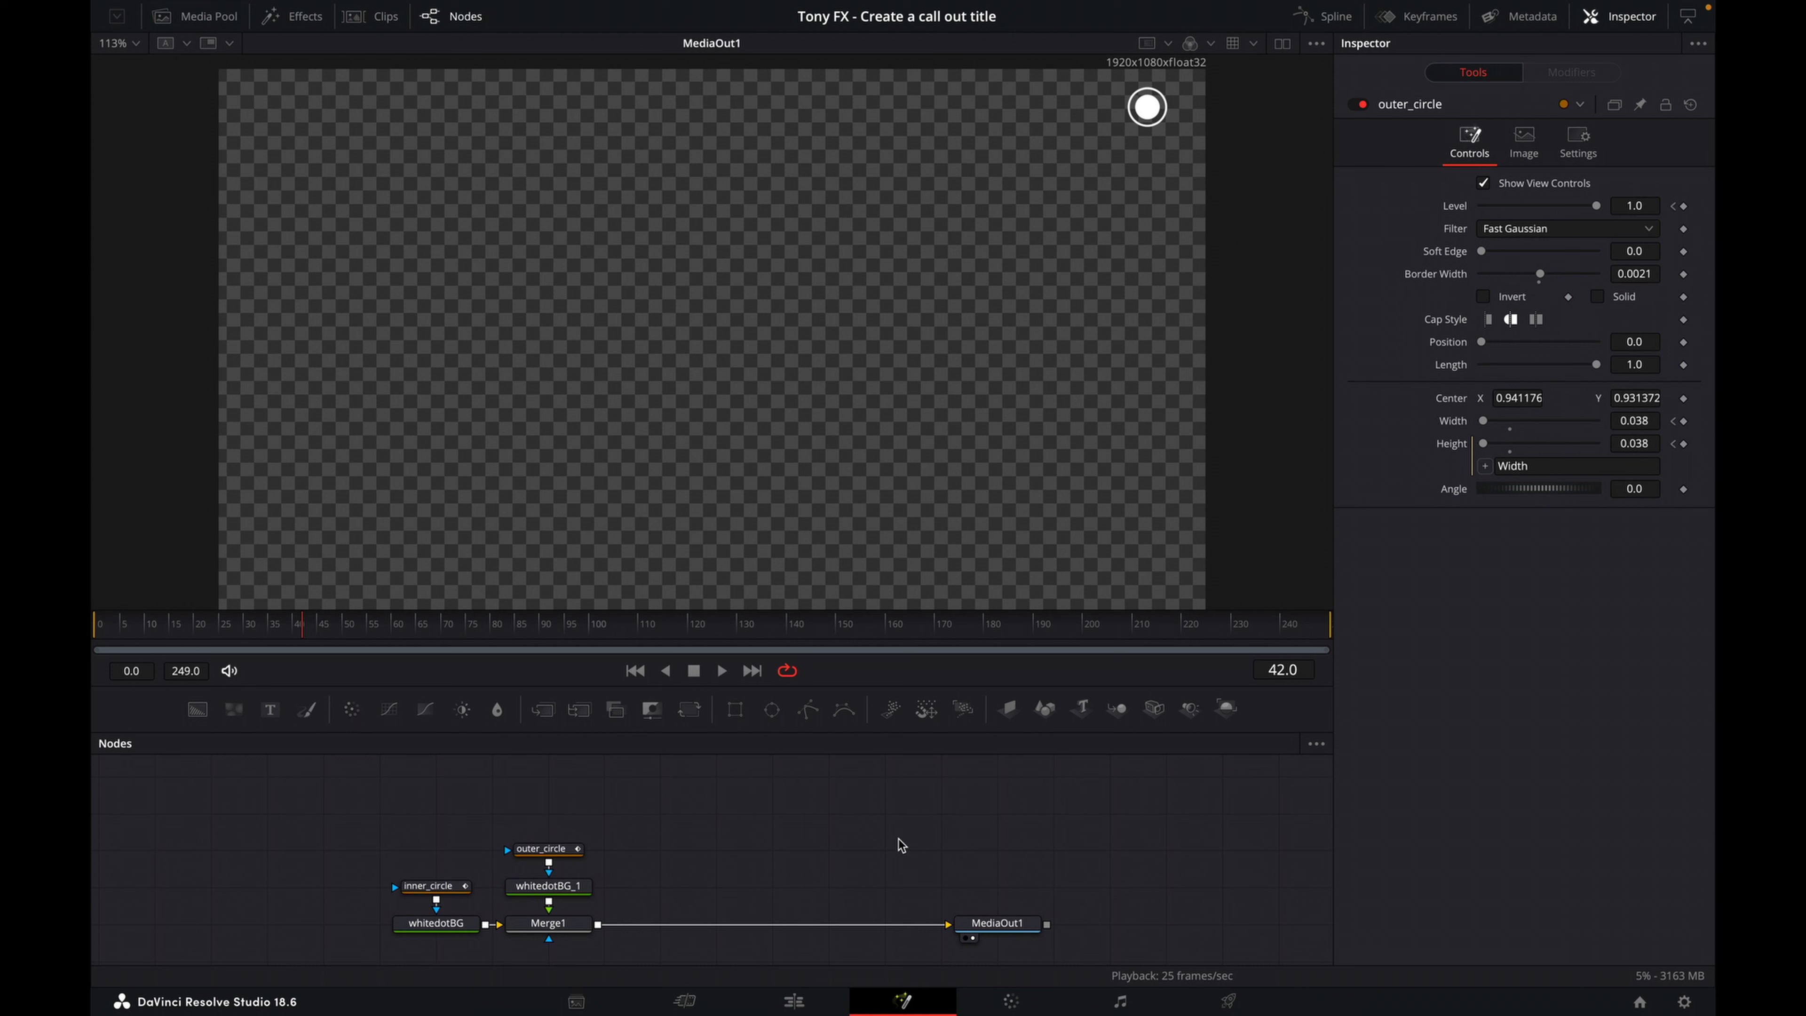
drag(197, 709, 661, 884)
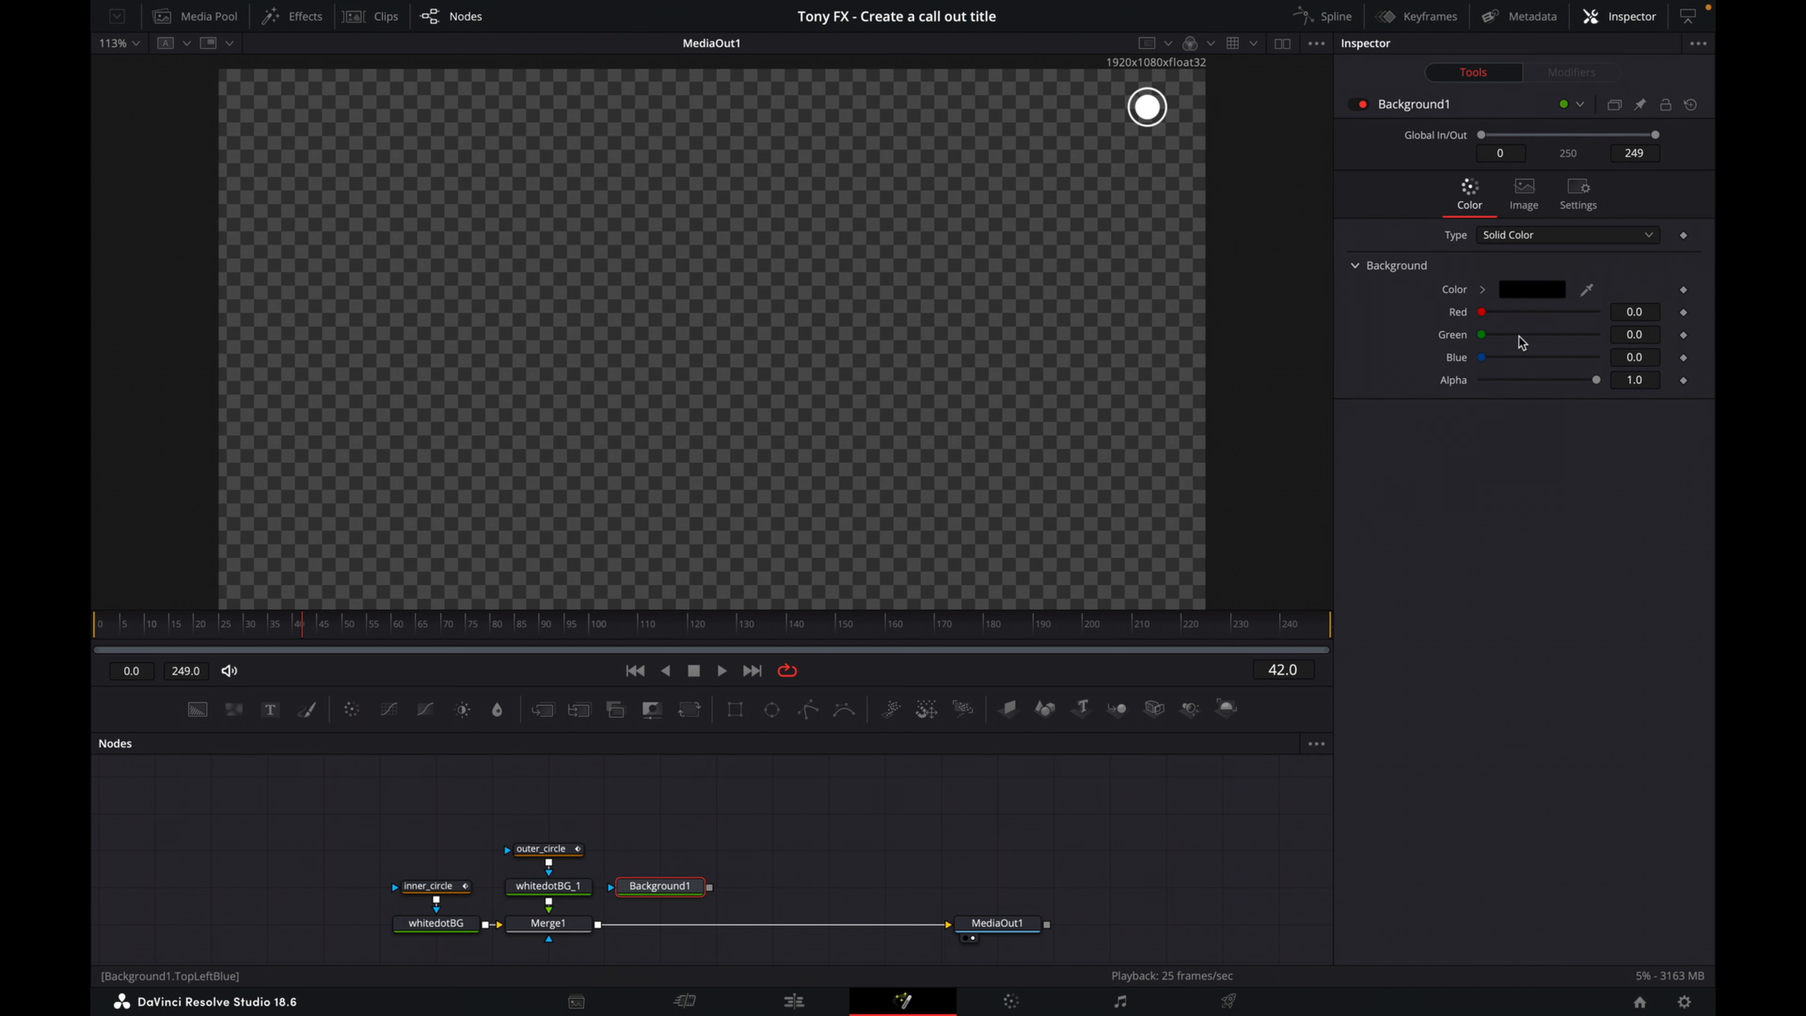
click(1550, 290)
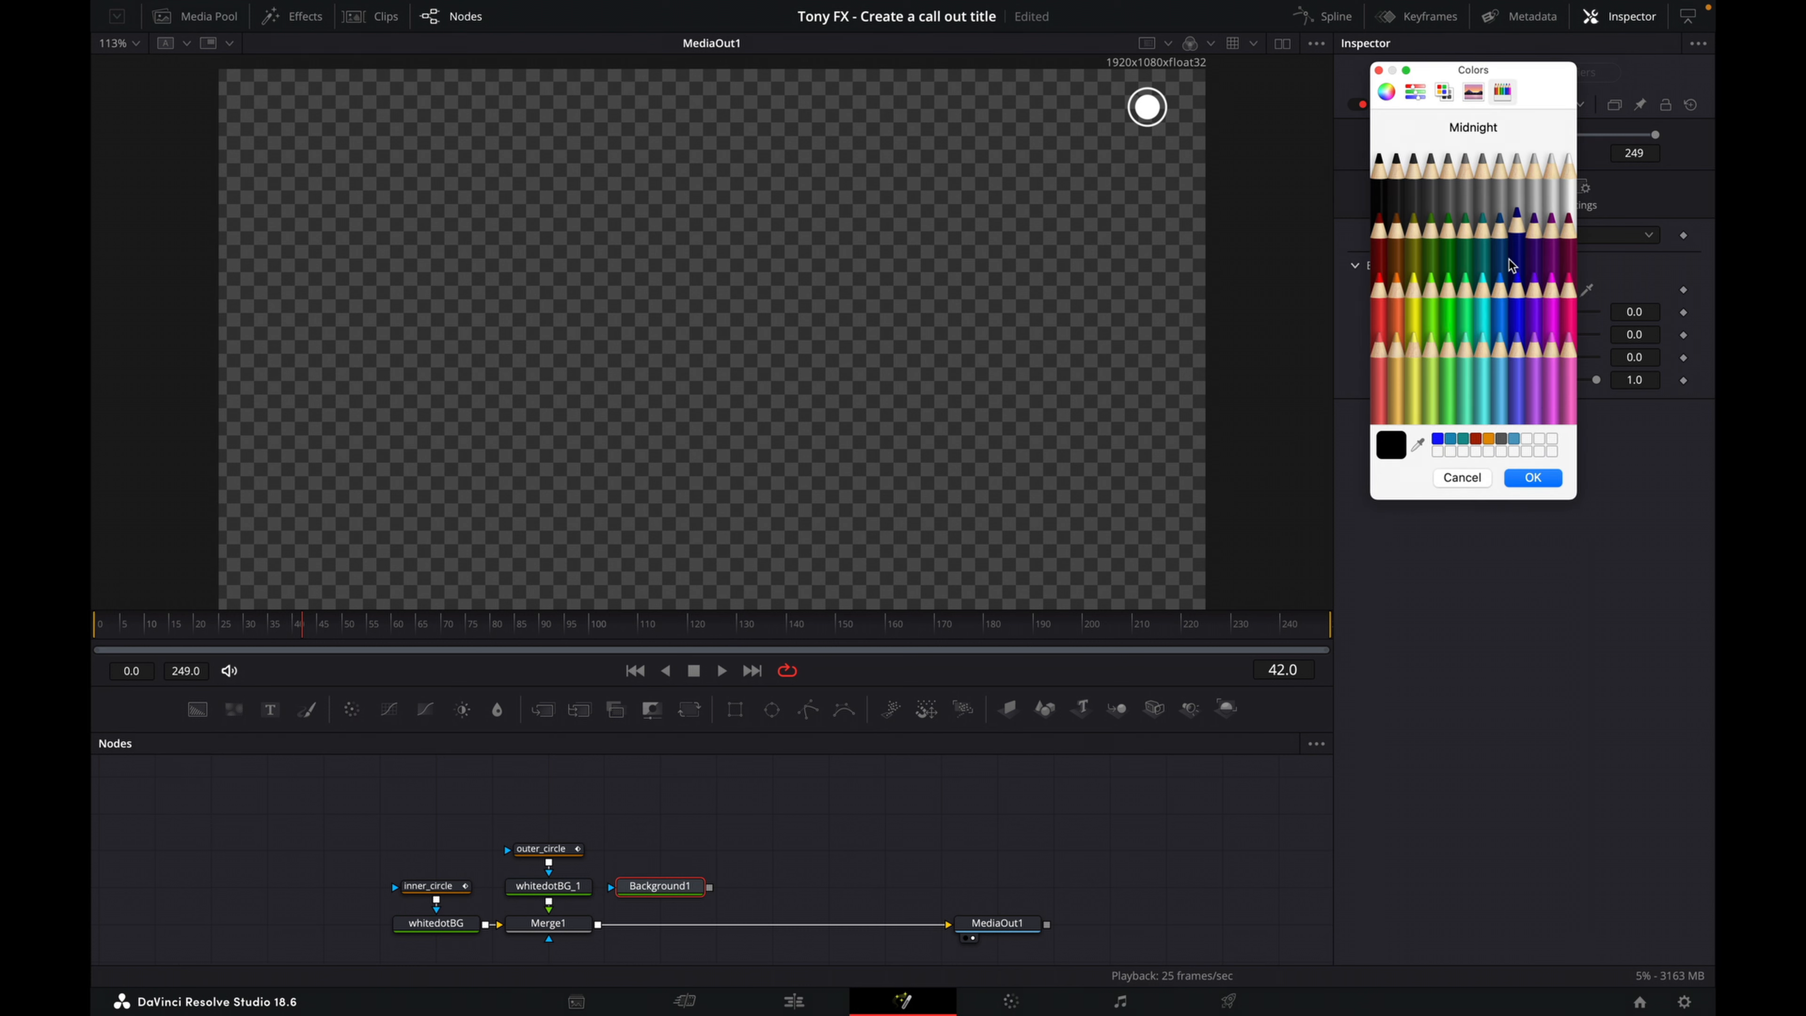
click(1571, 166)
click(1534, 478)
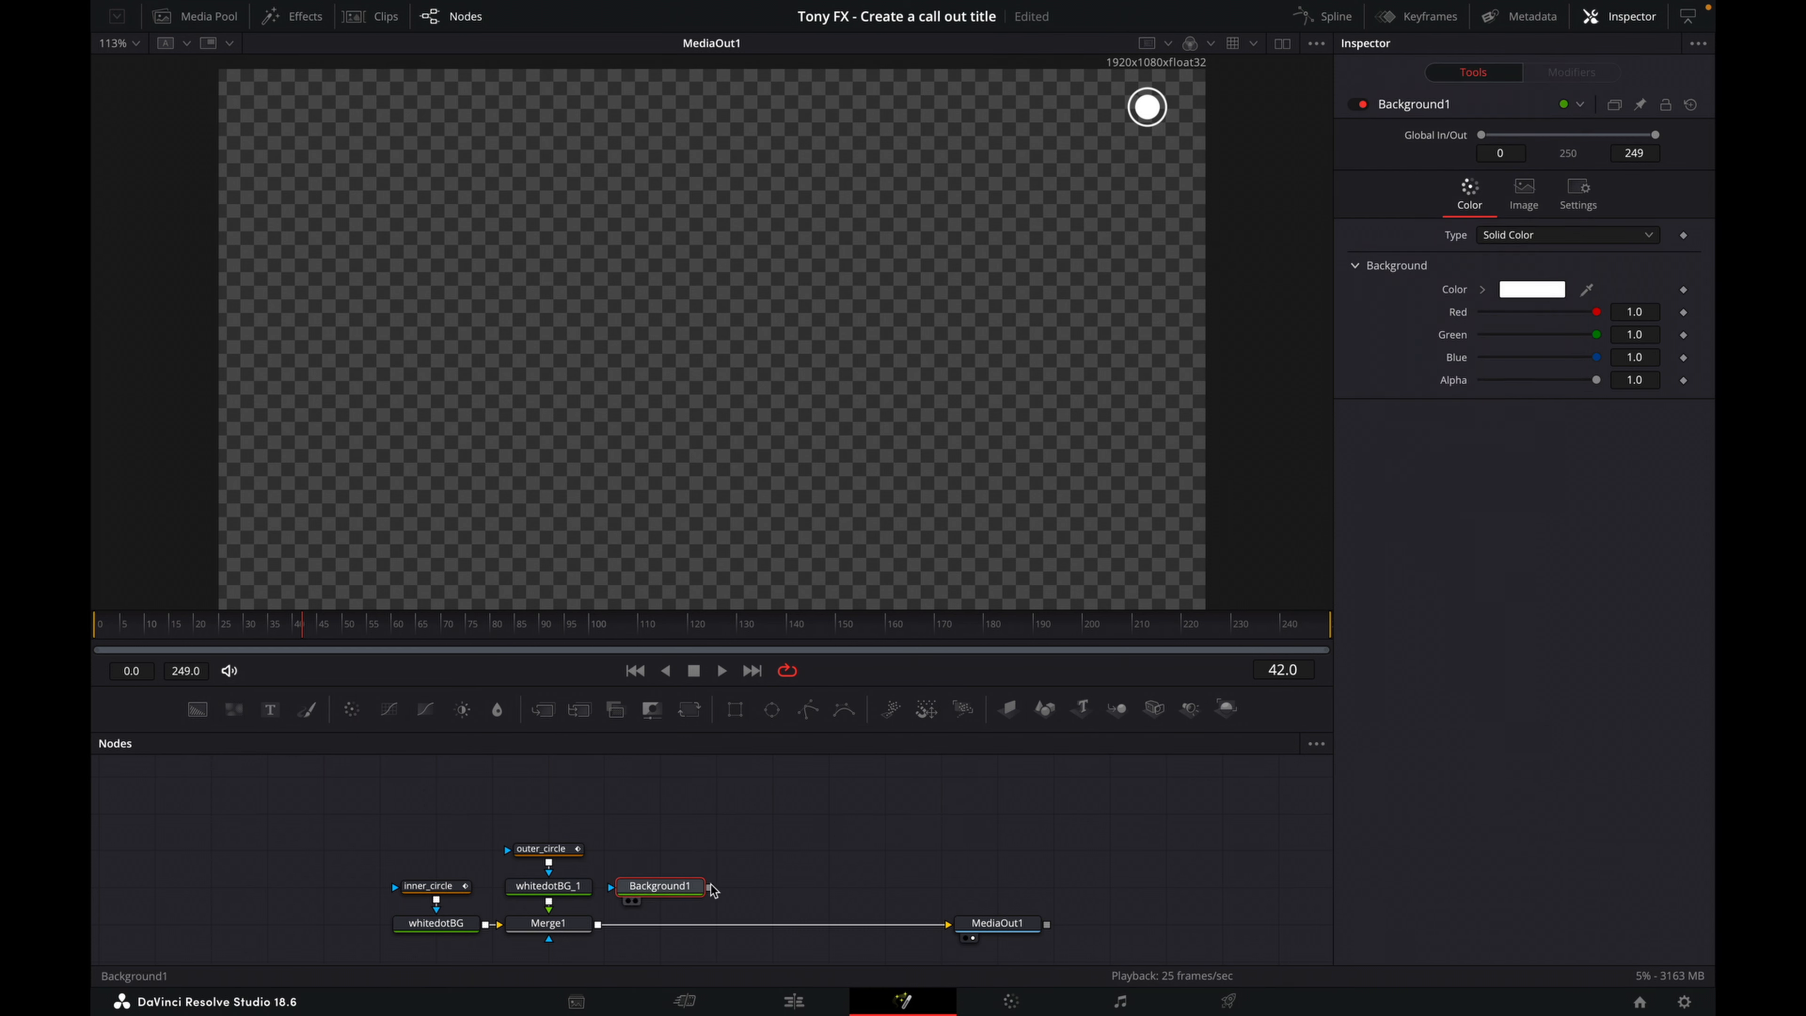
drag(713, 888, 611, 918)
click(660, 884)
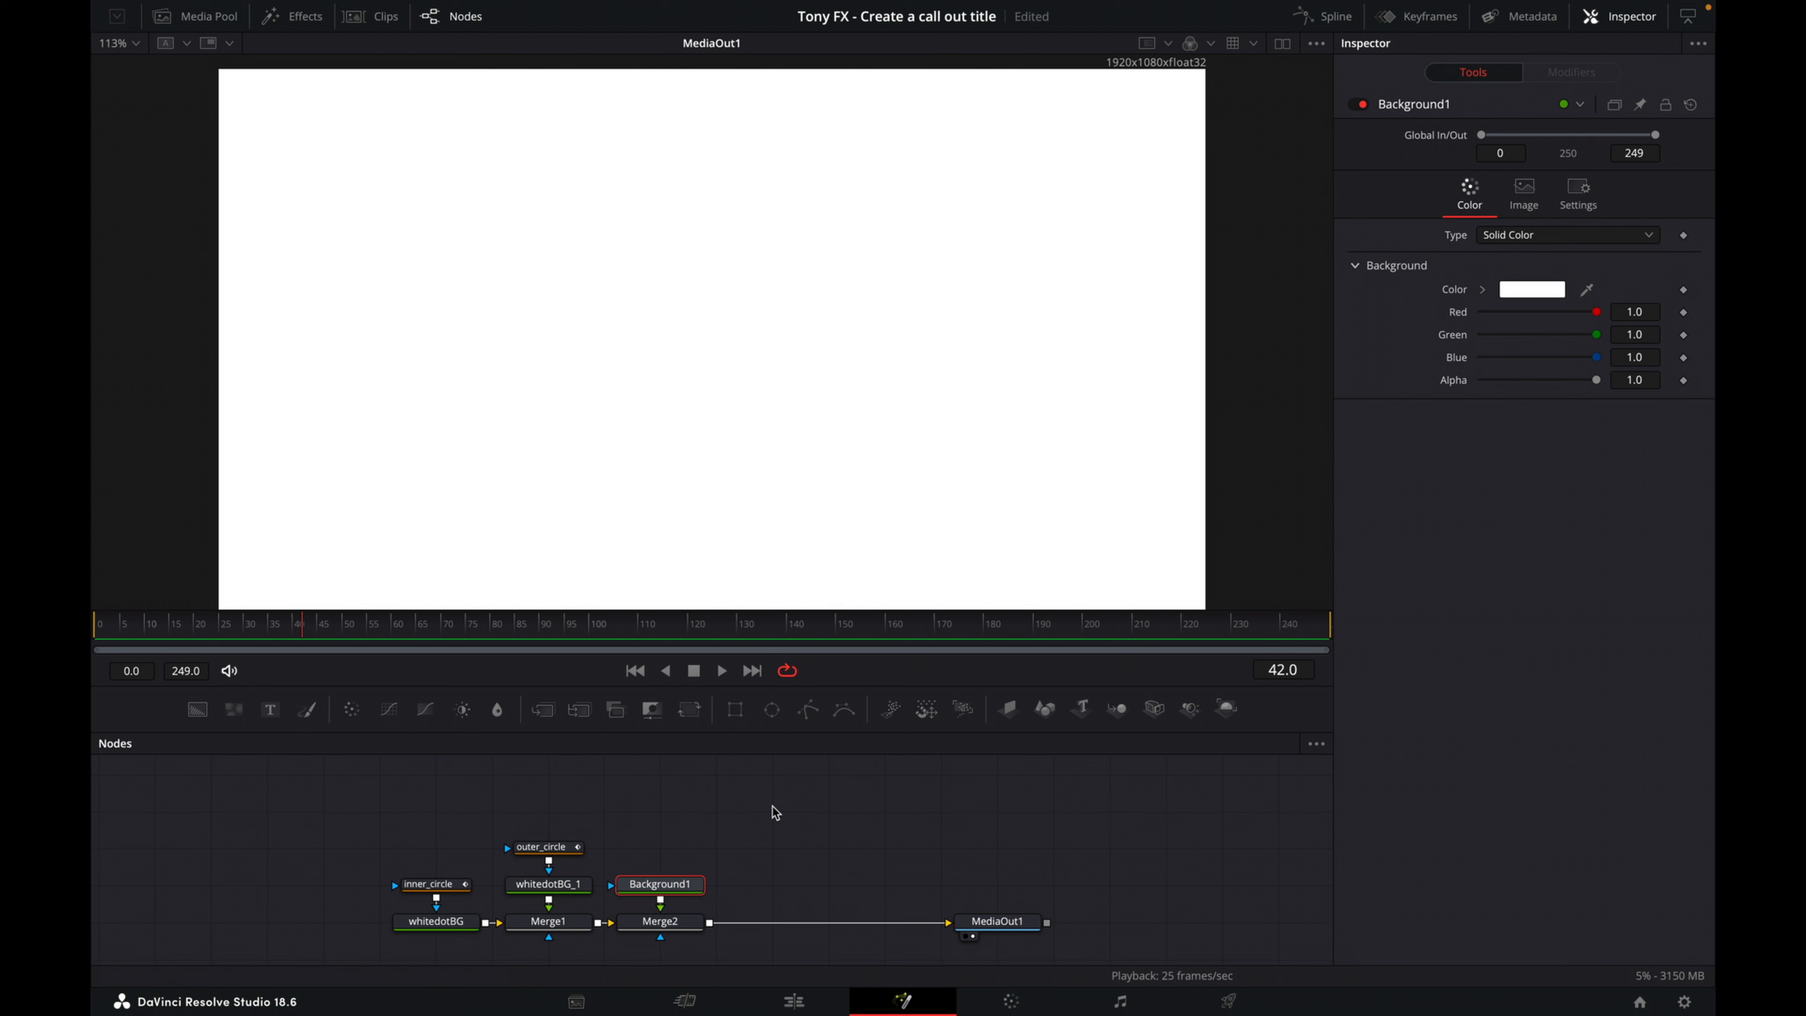
- Add a Mask Paint node as the mask of the Background1 node
key(shift+space)
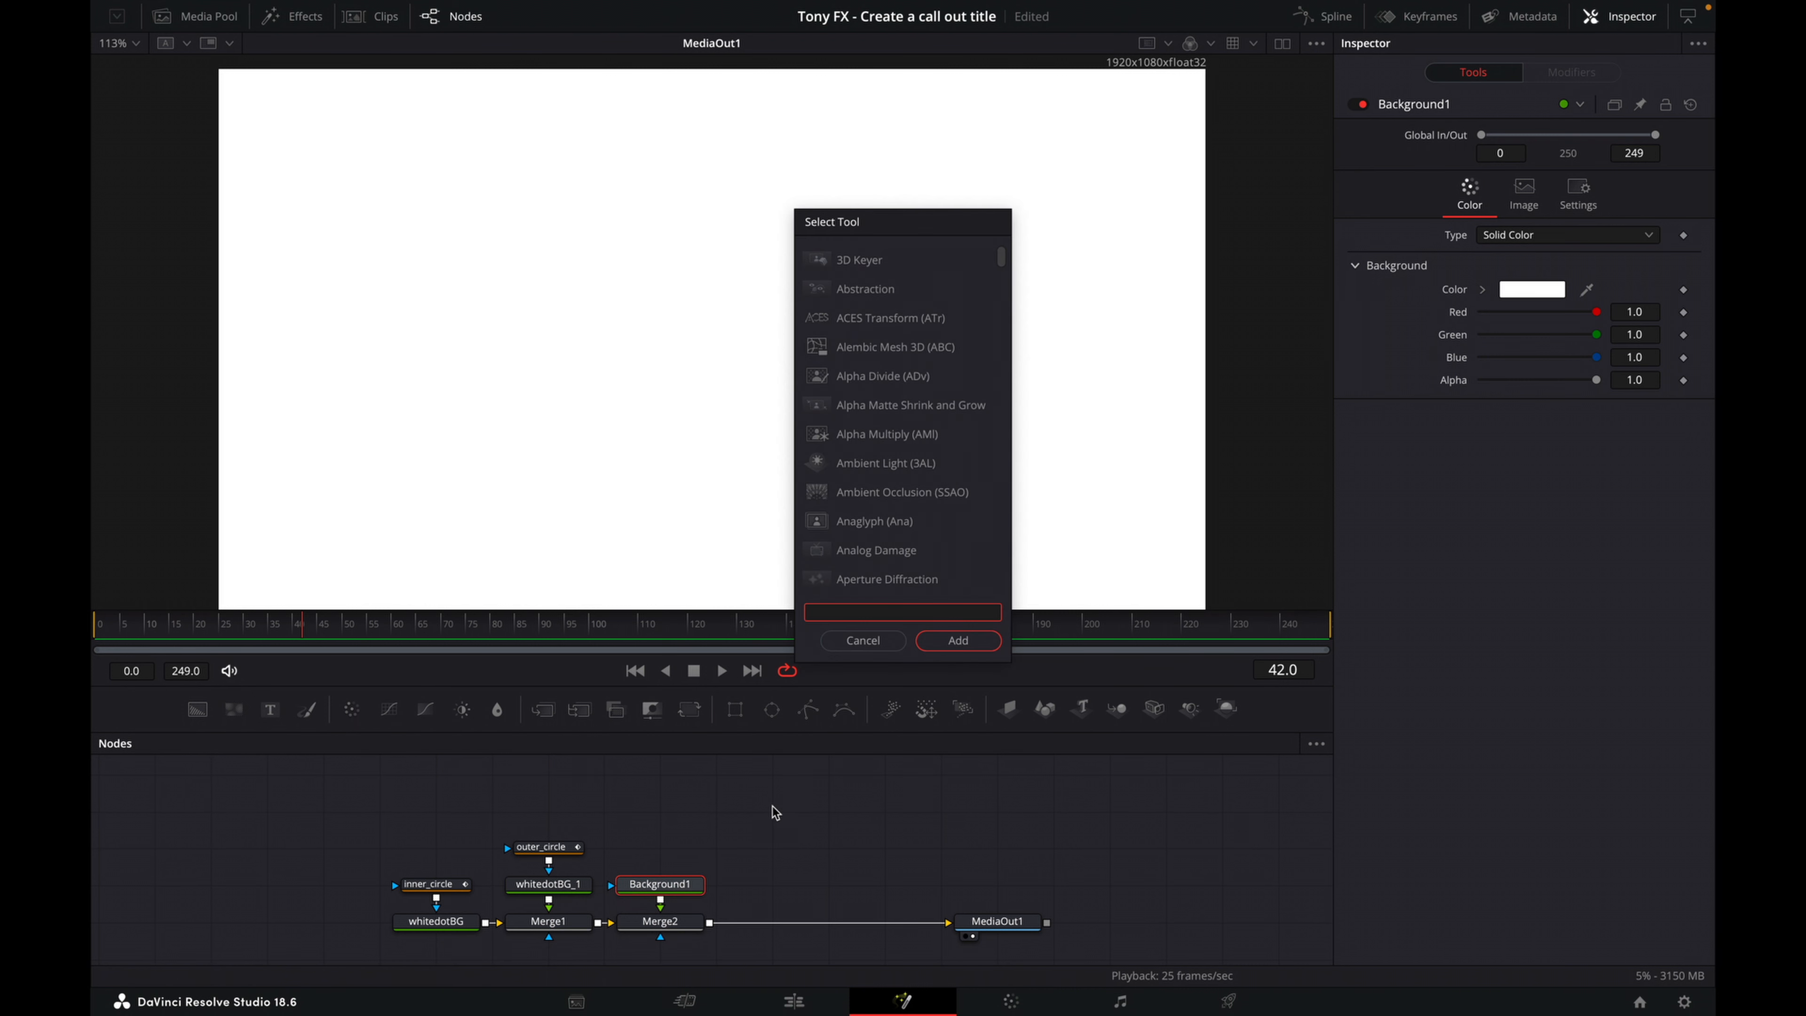
text(mask)
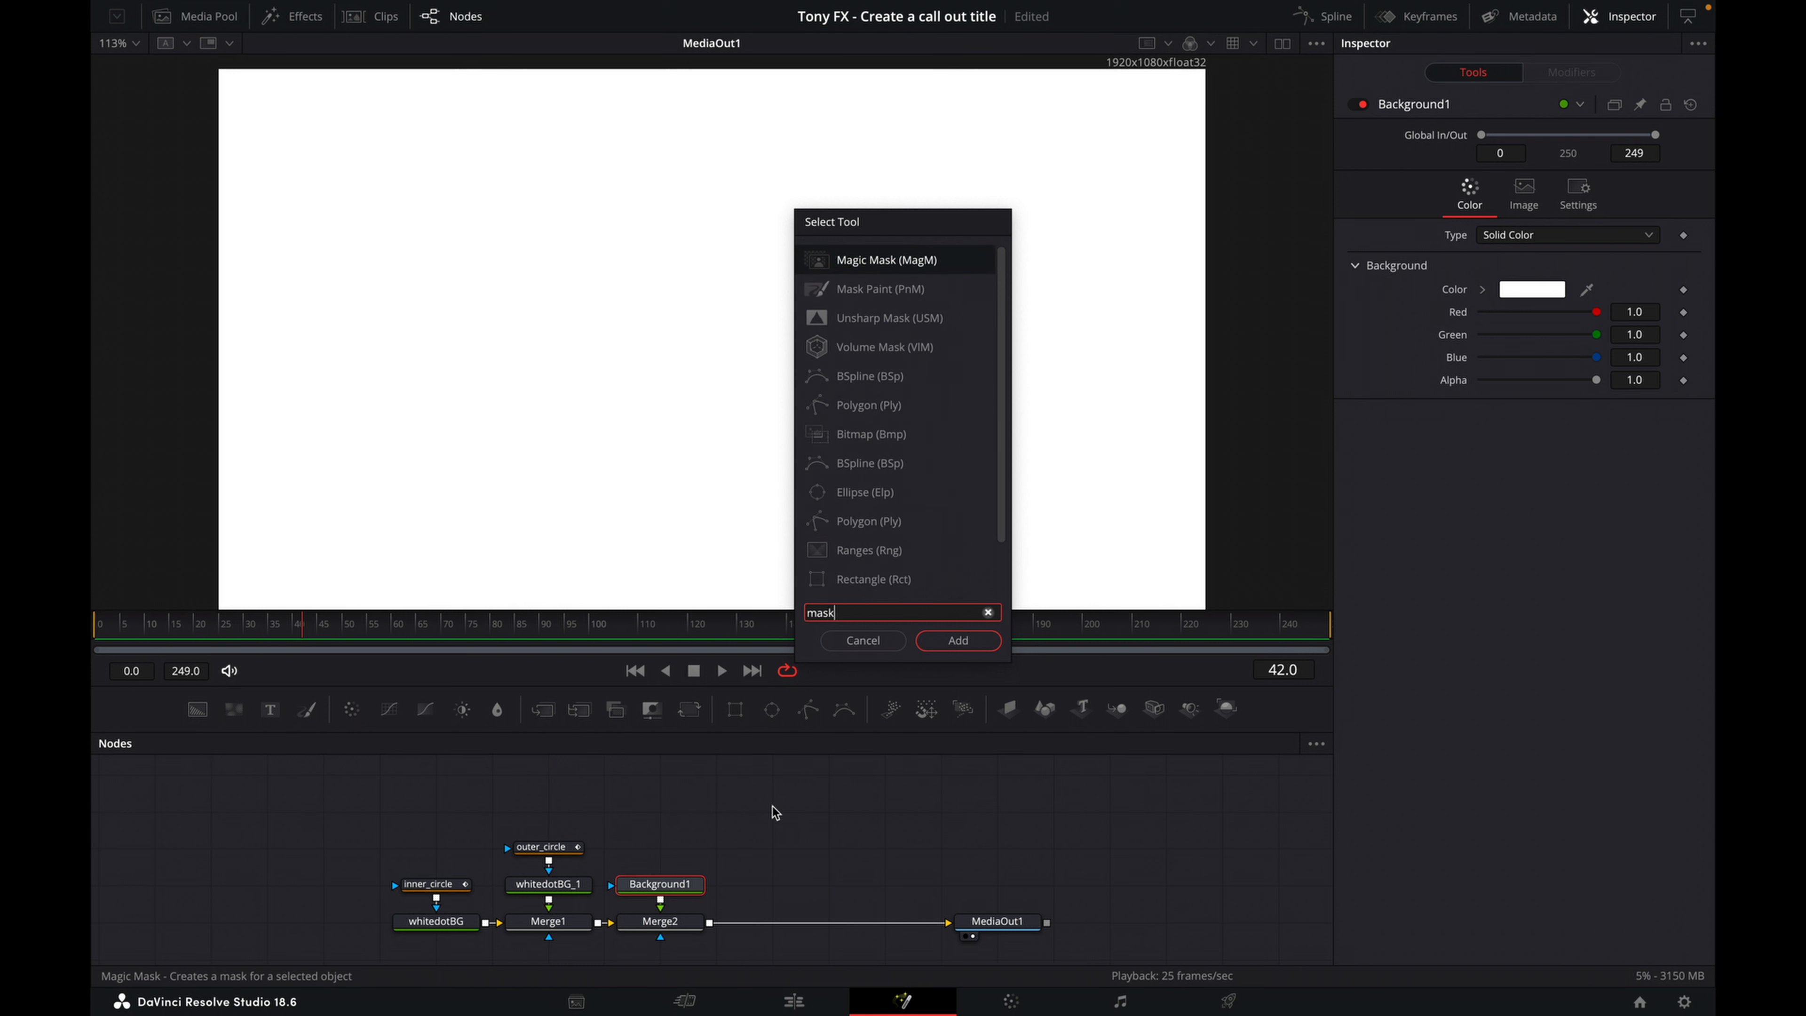
click(862, 289)
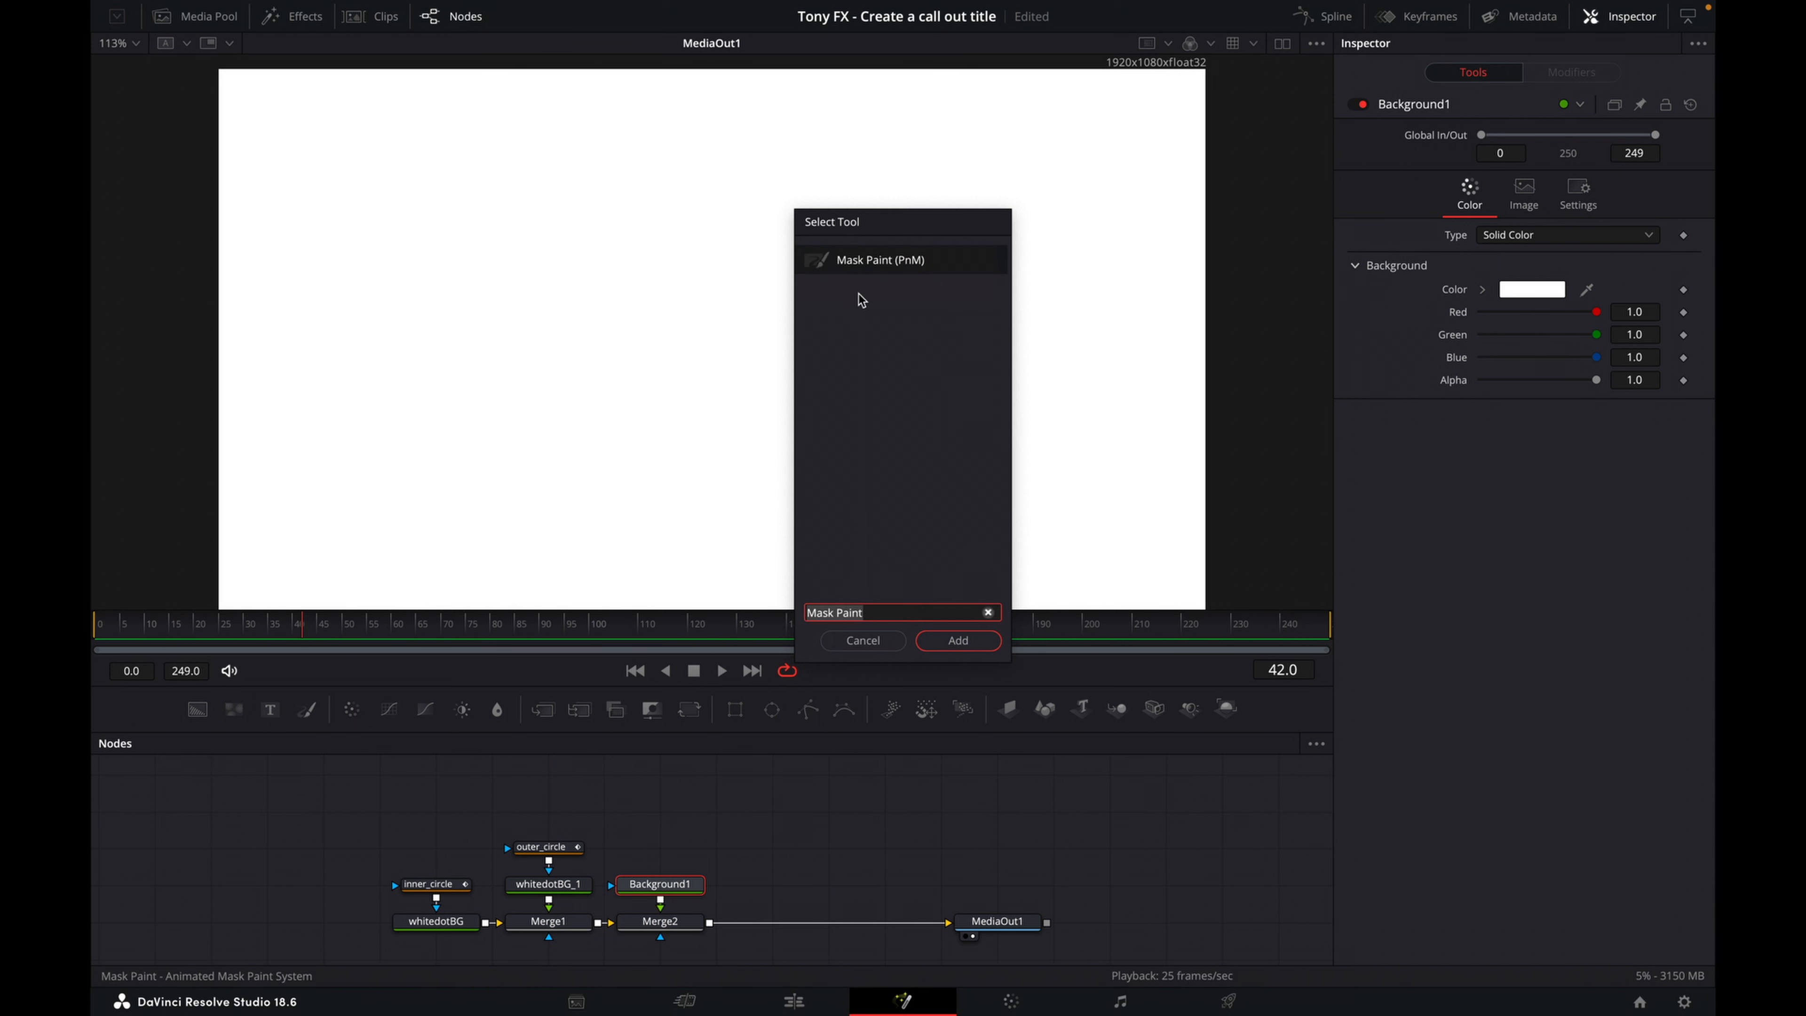
click(960, 640)
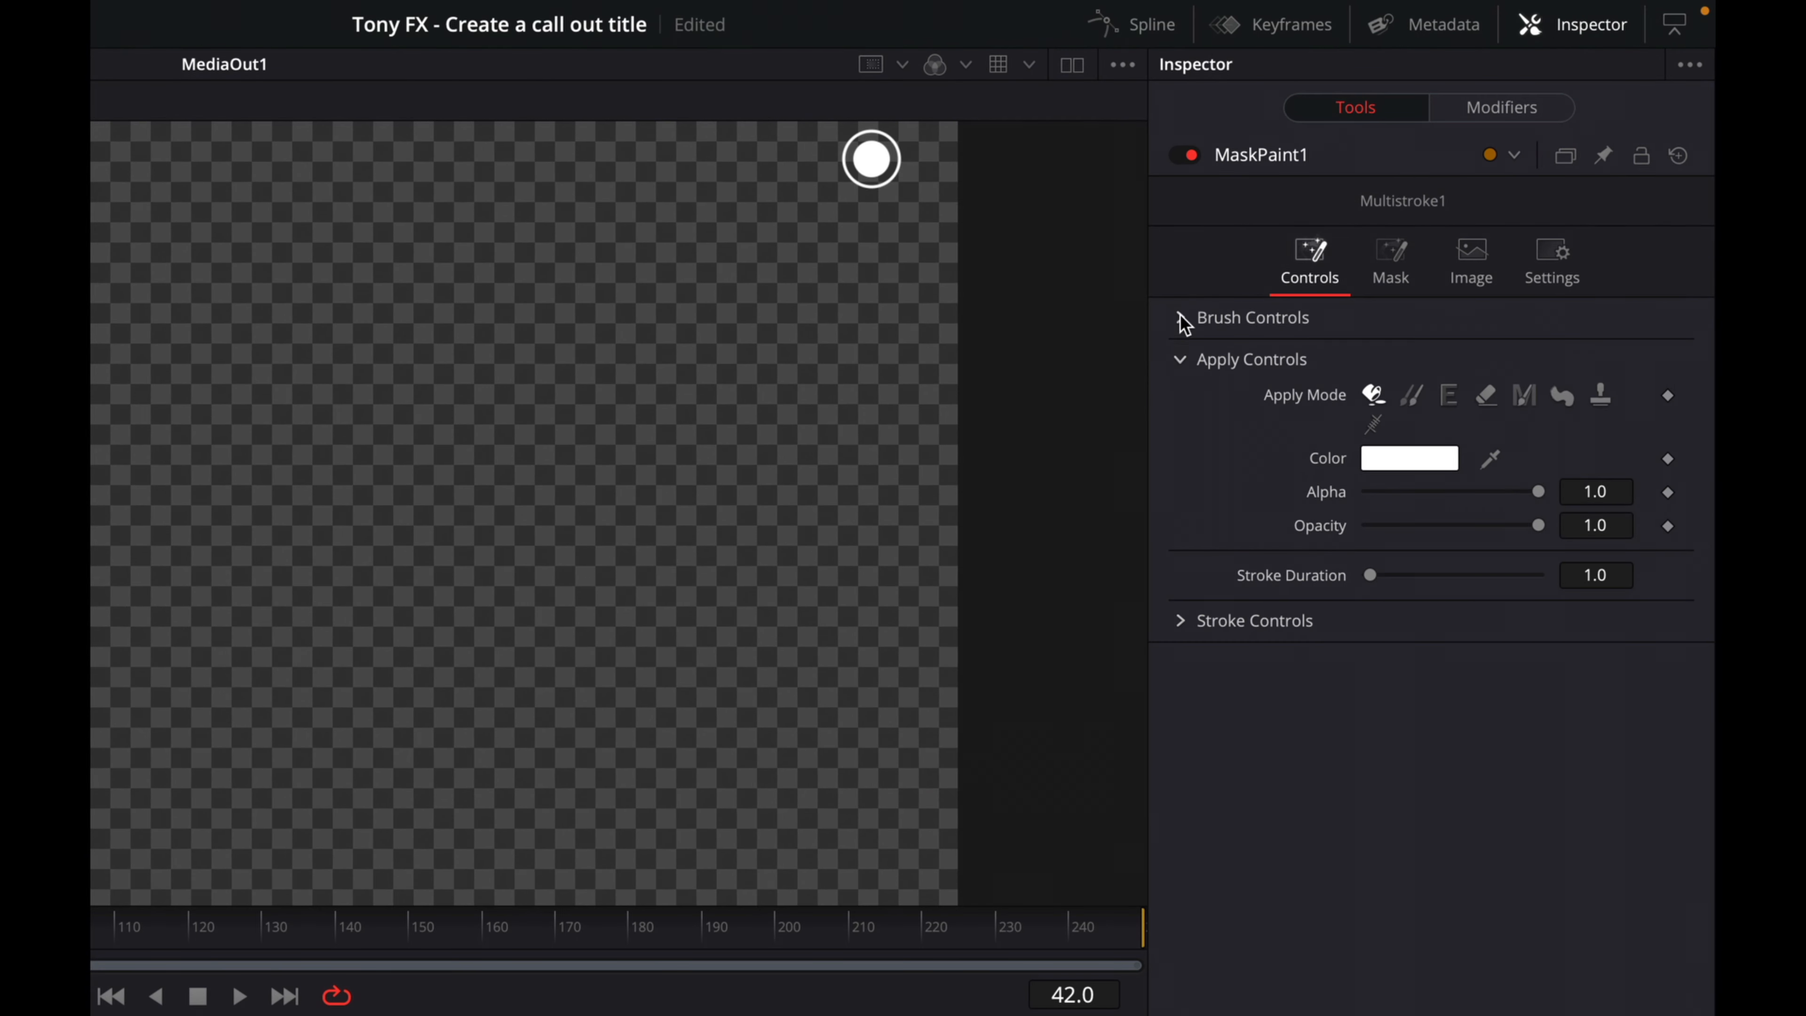
- Set the MaskPaint1 brush softness to 0.001 and its size to 0.0025
click(1208, 306)
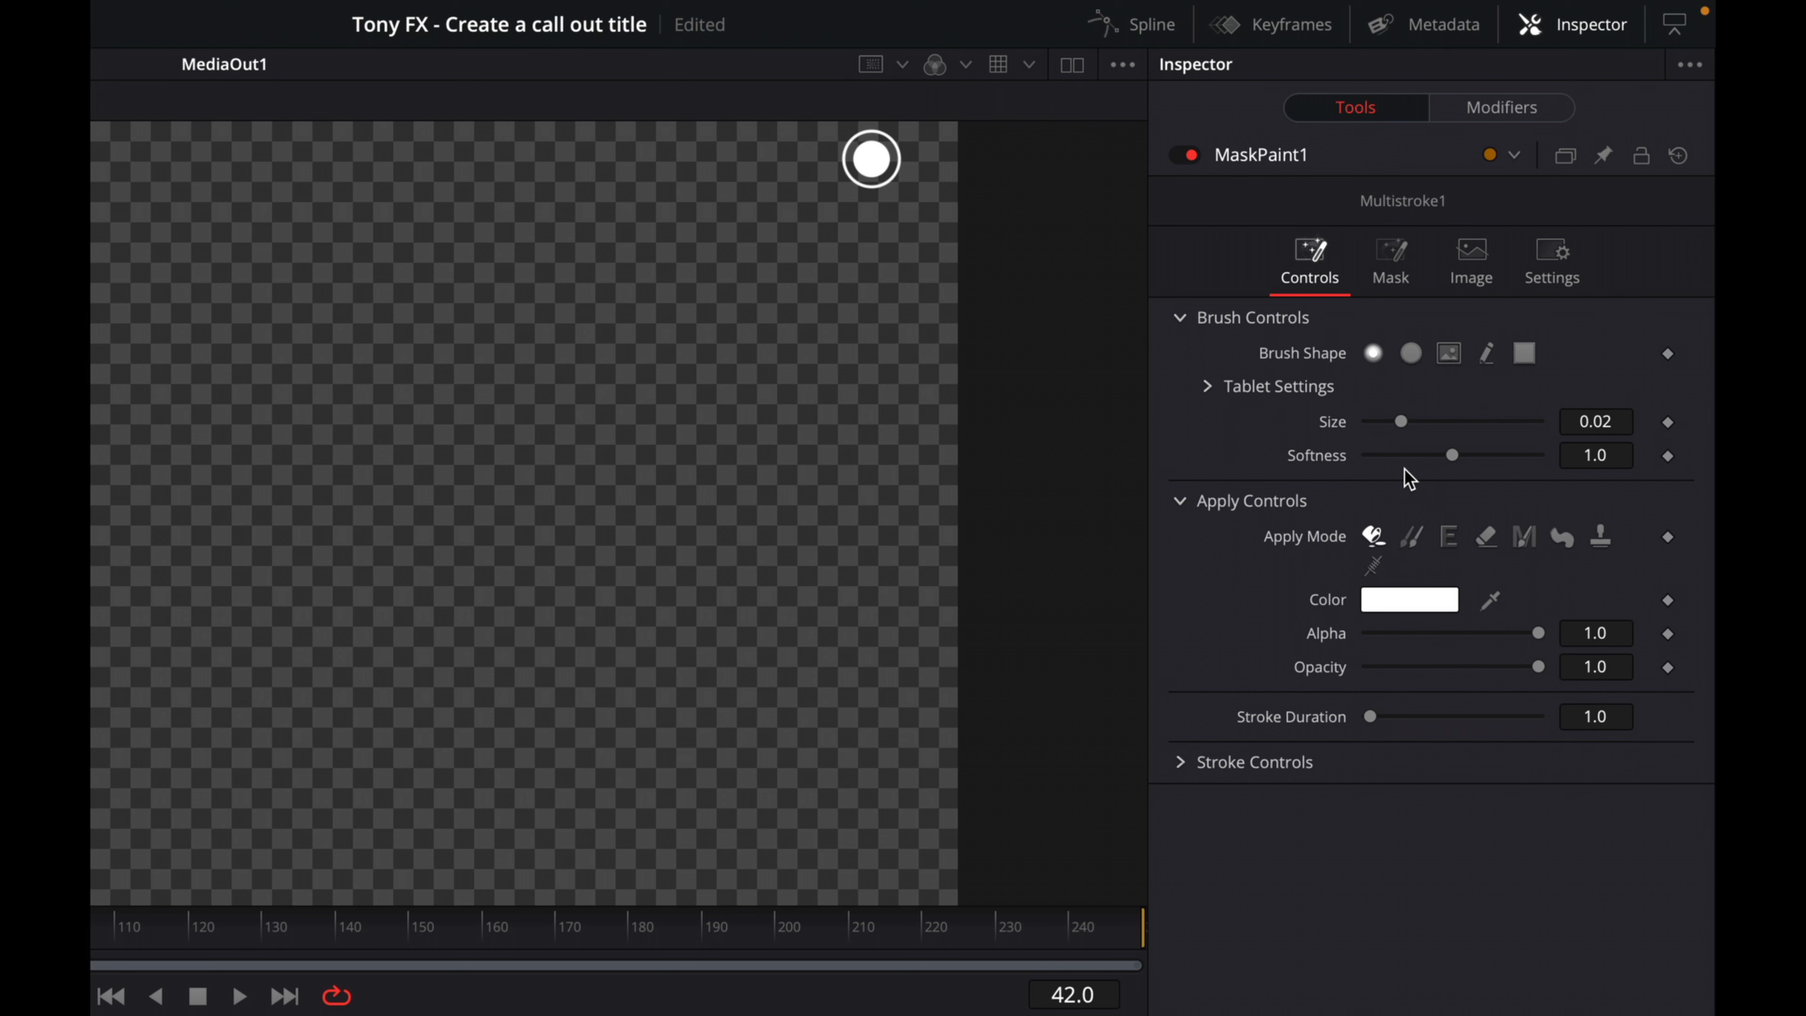
drag(1451, 456, 1265, 461)
click(1613, 421)
key(BackSpace)
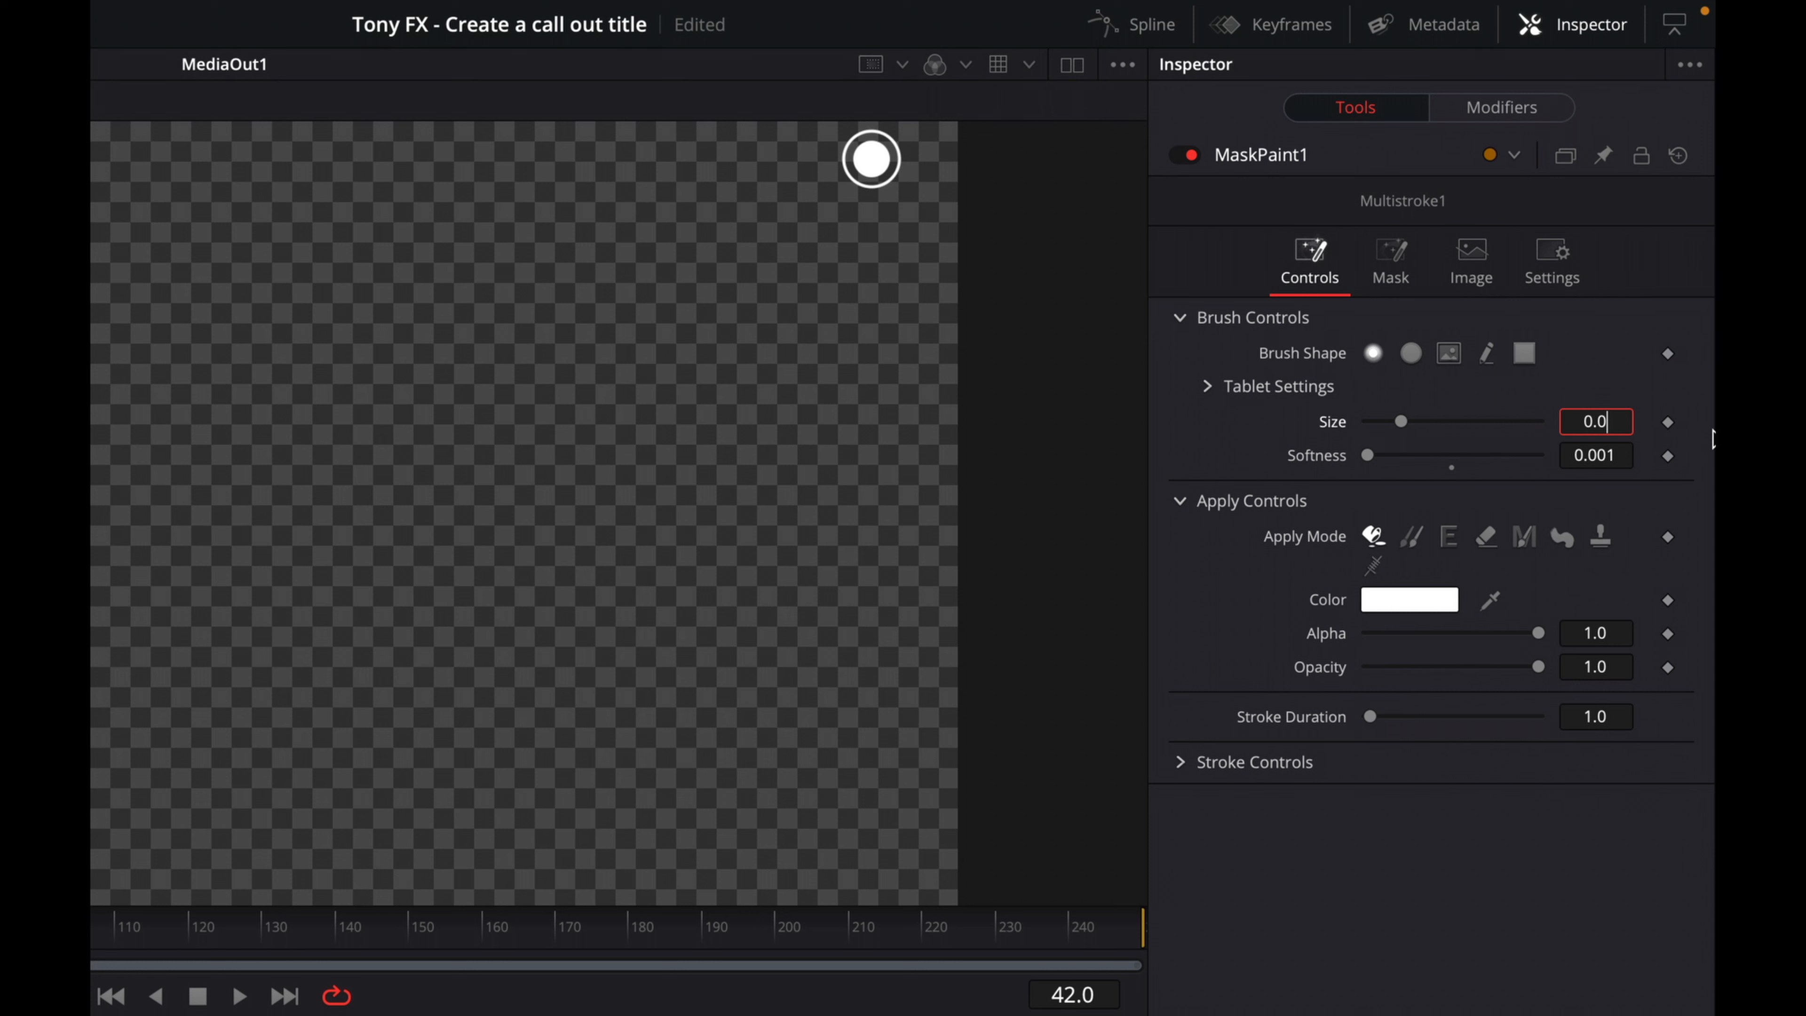
text(0025)
key(Left)
key(Left)
key(Left)
key(BackSpace)
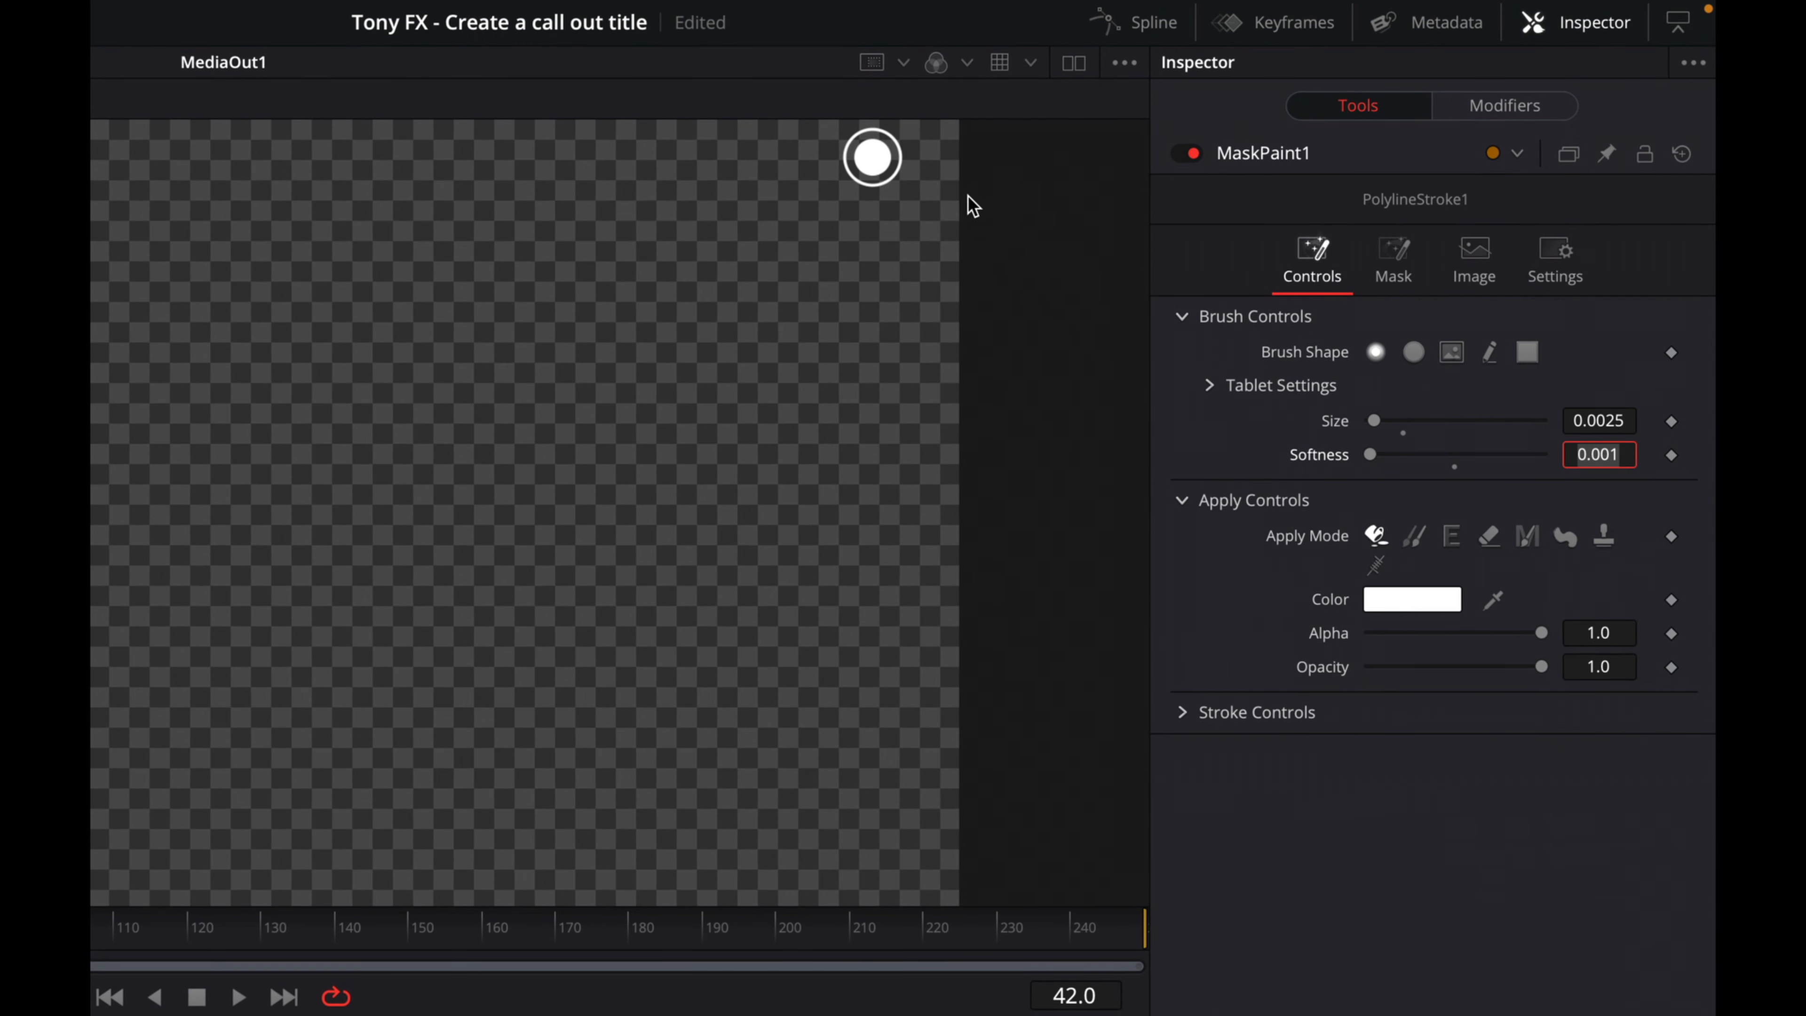
- Draw a polyline stroke from the dot's centre diagonally down to the left, continuing with a long horizontal segment to the left
drag(965, 204, 952, 246)
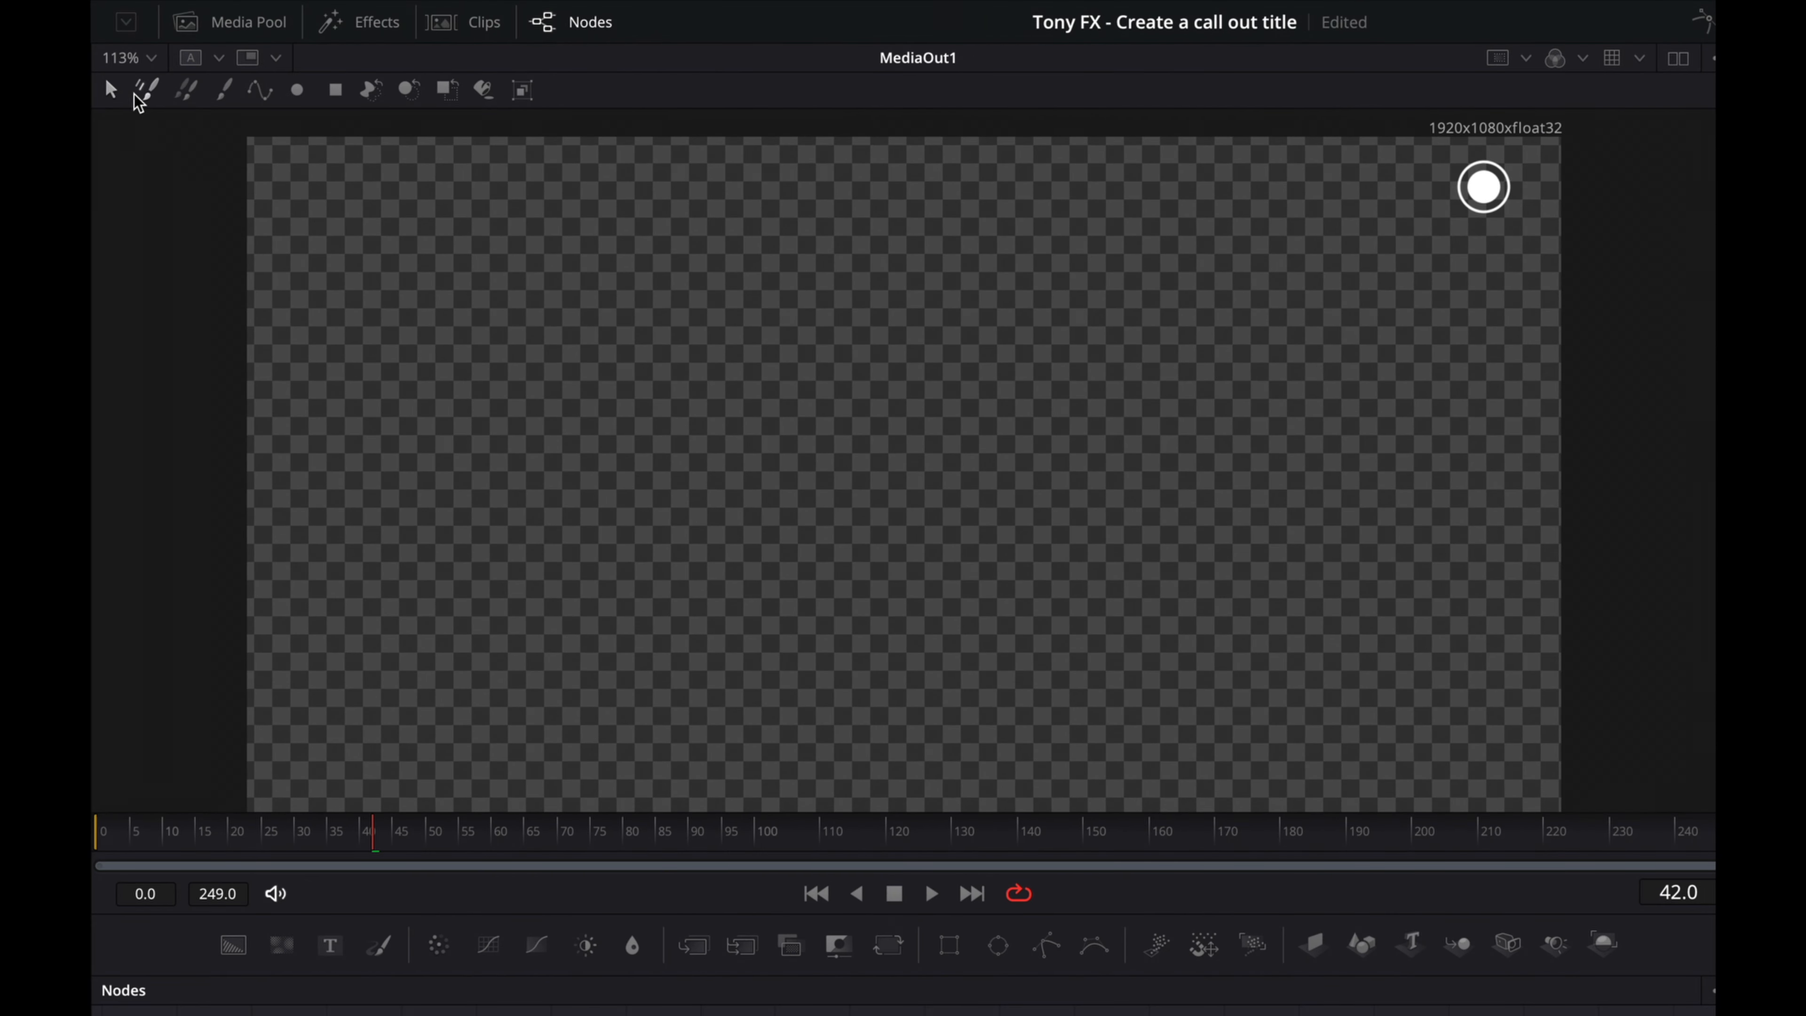
click(261, 98)
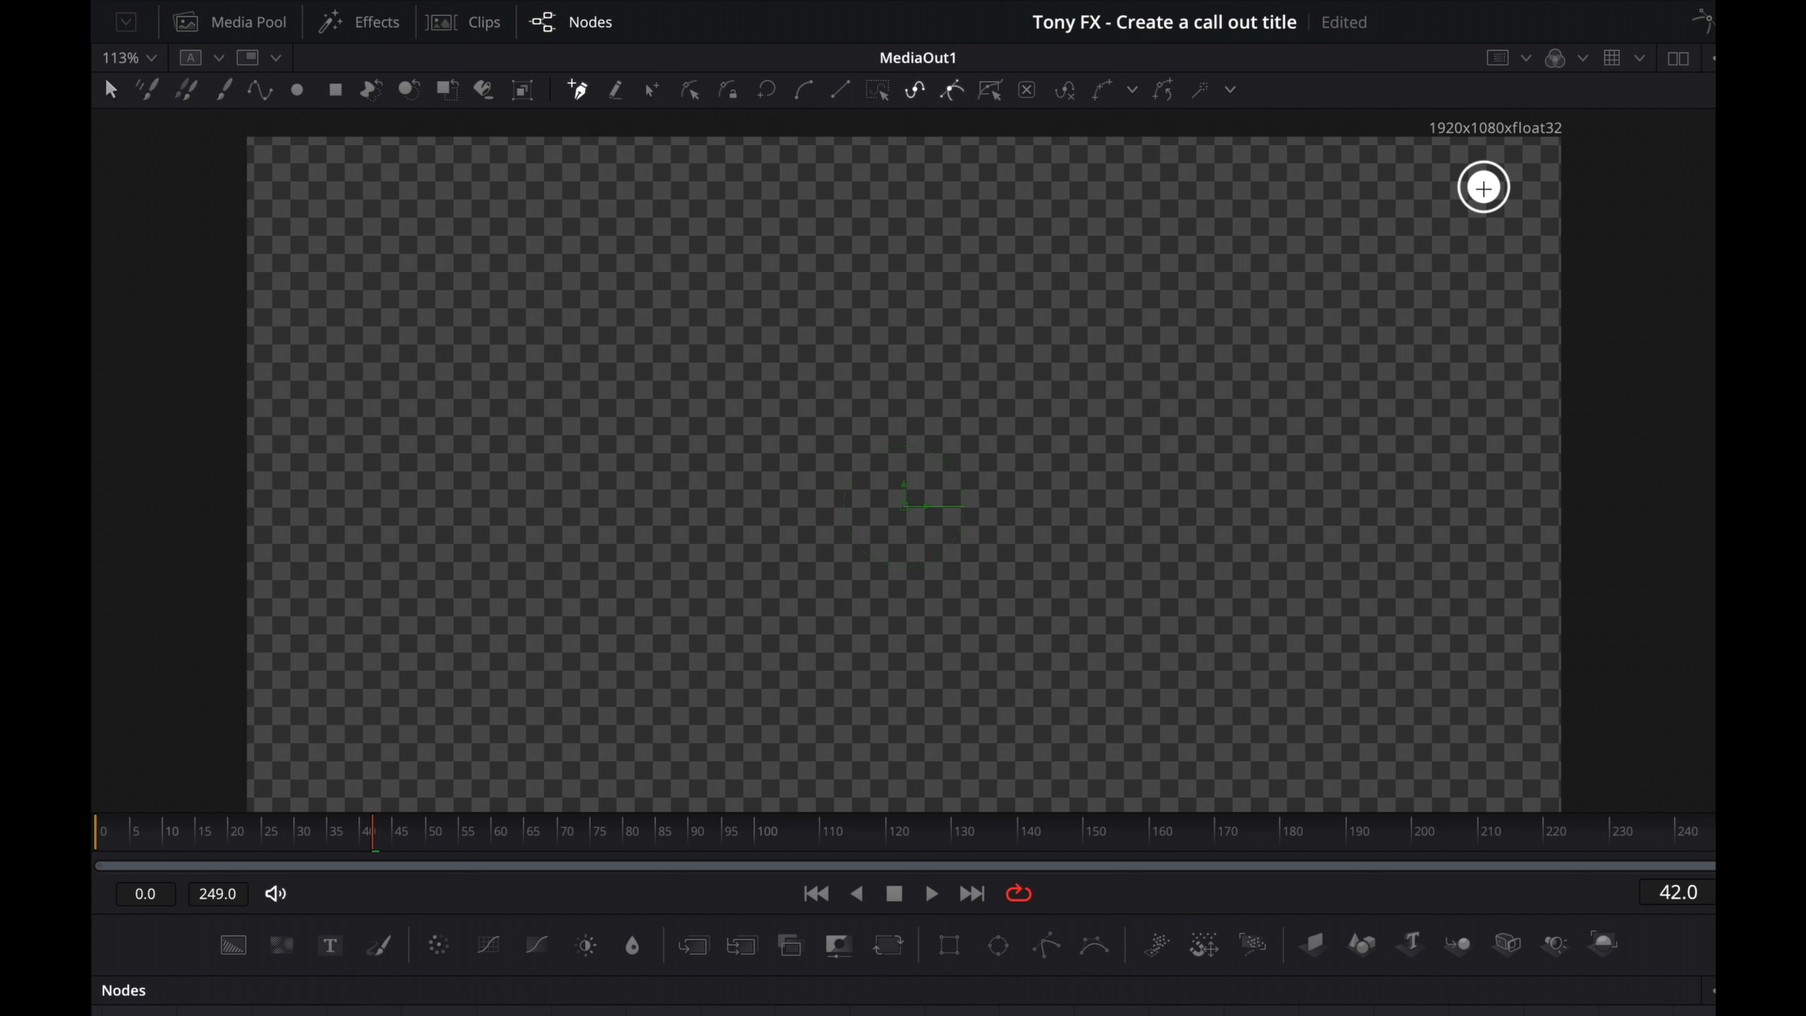
click(1484, 188)
click(1289, 387)
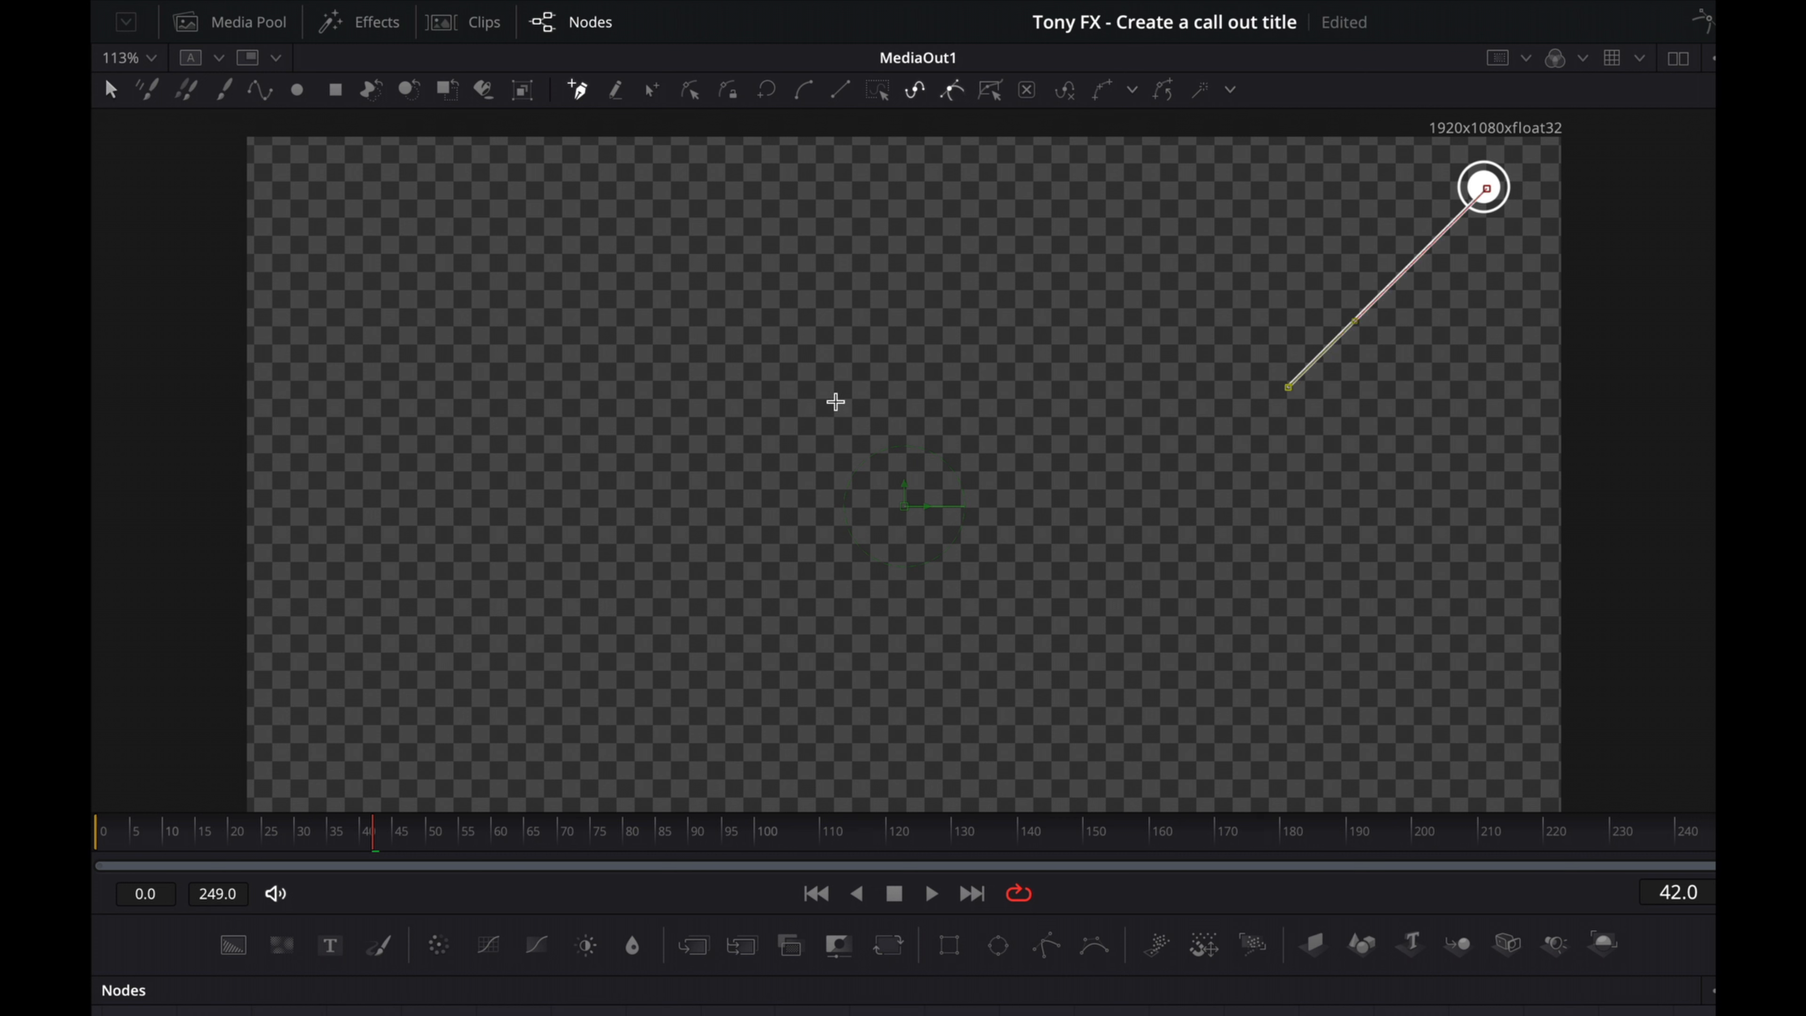
click(538, 388)
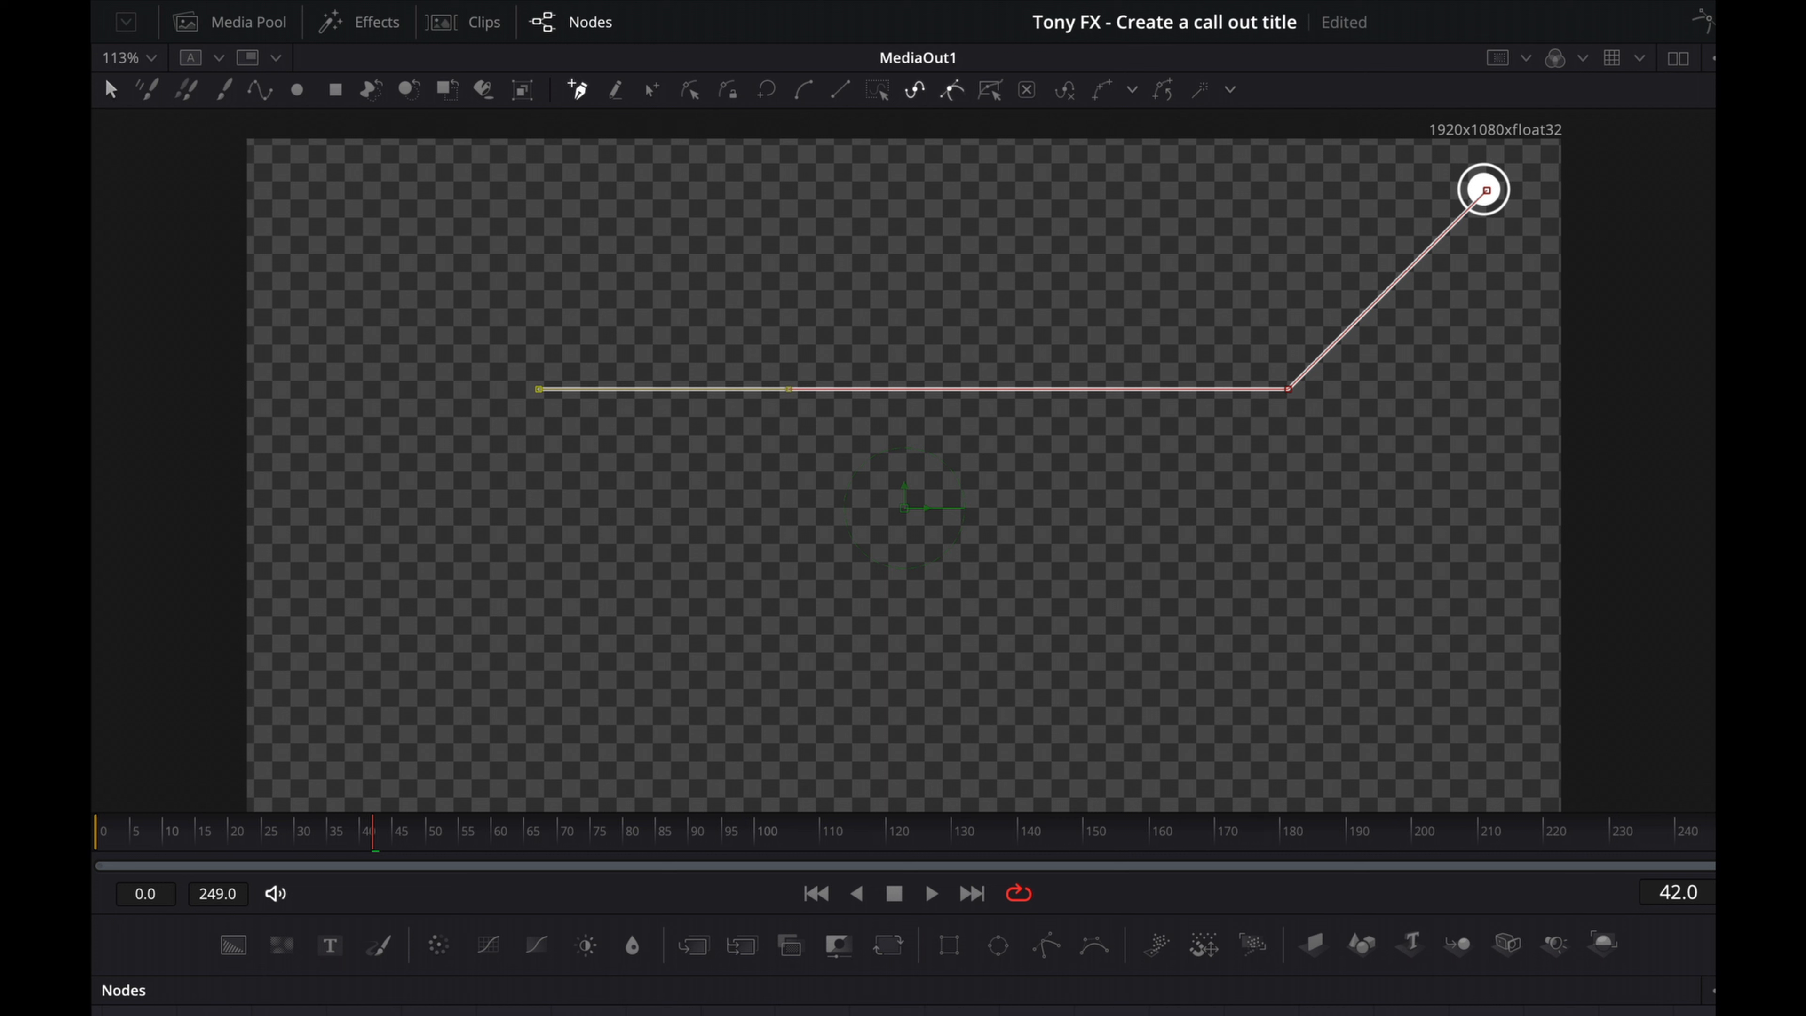
click(870, 1010)
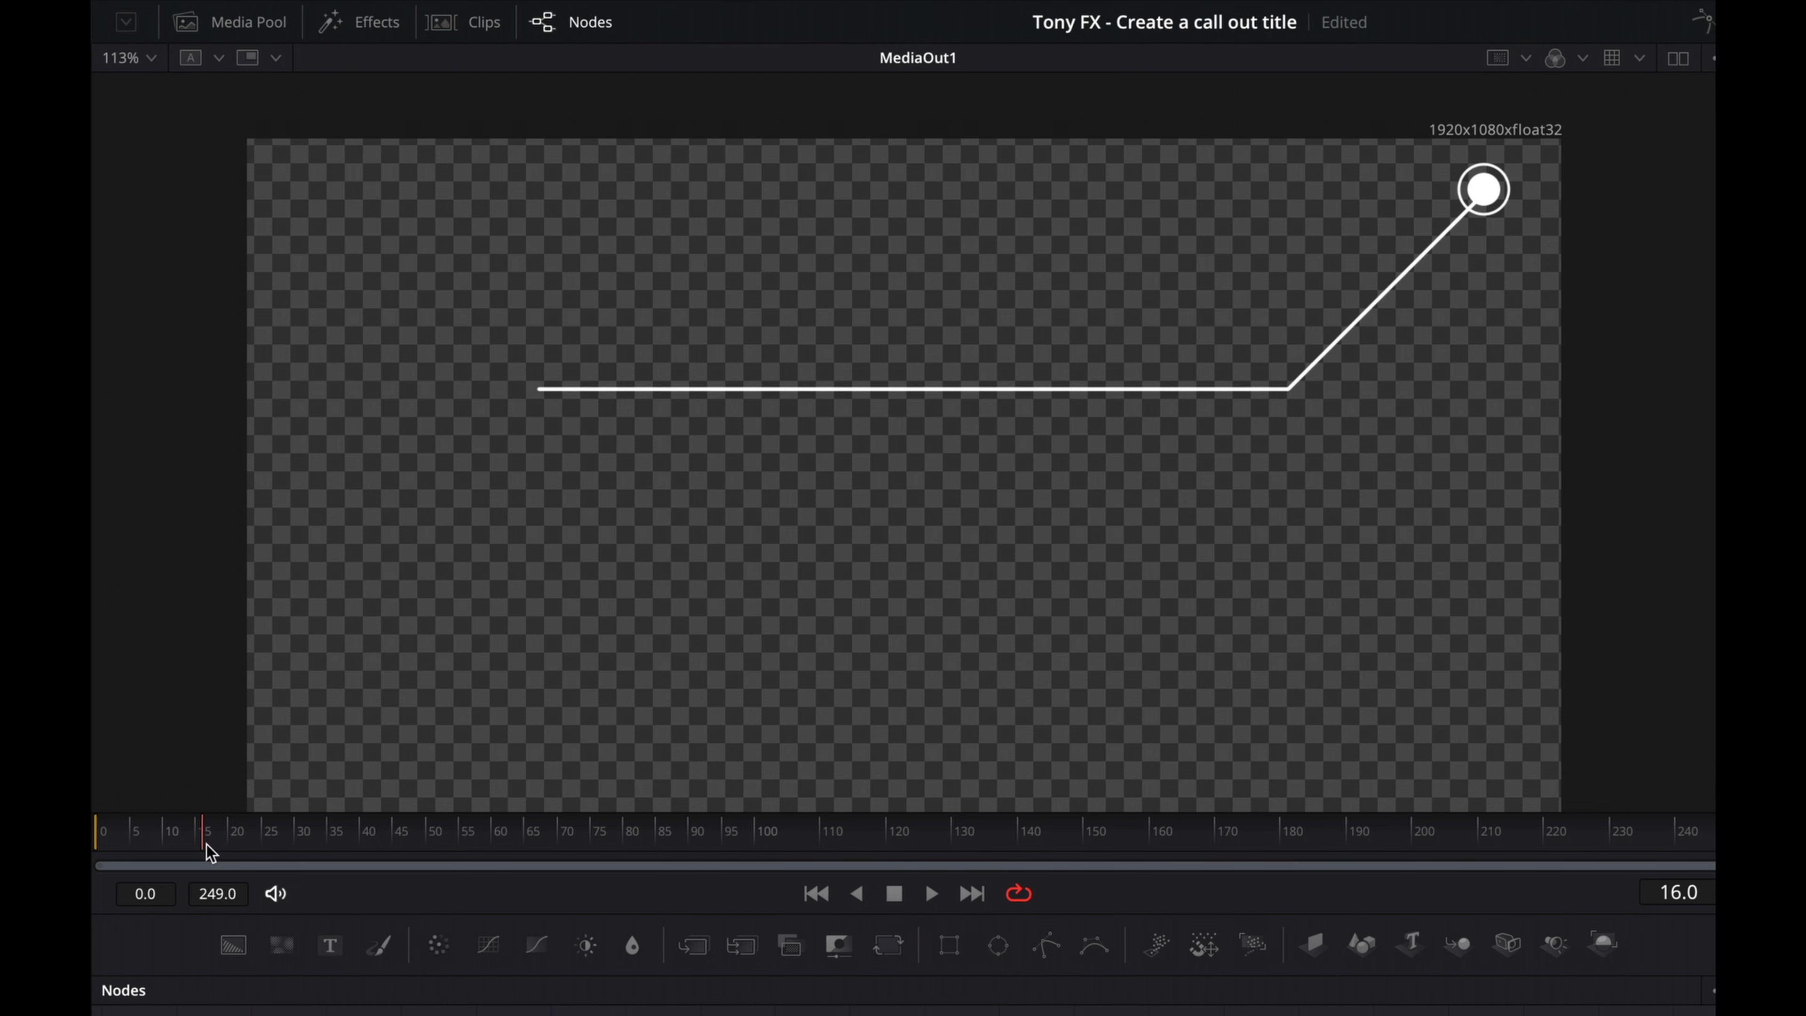
- Keyframe the polyline stroke's Write On end from 0.0 at frame 15 to 1.0 at frame 50, and play it from frame 0
drag(202, 846, 200, 846)
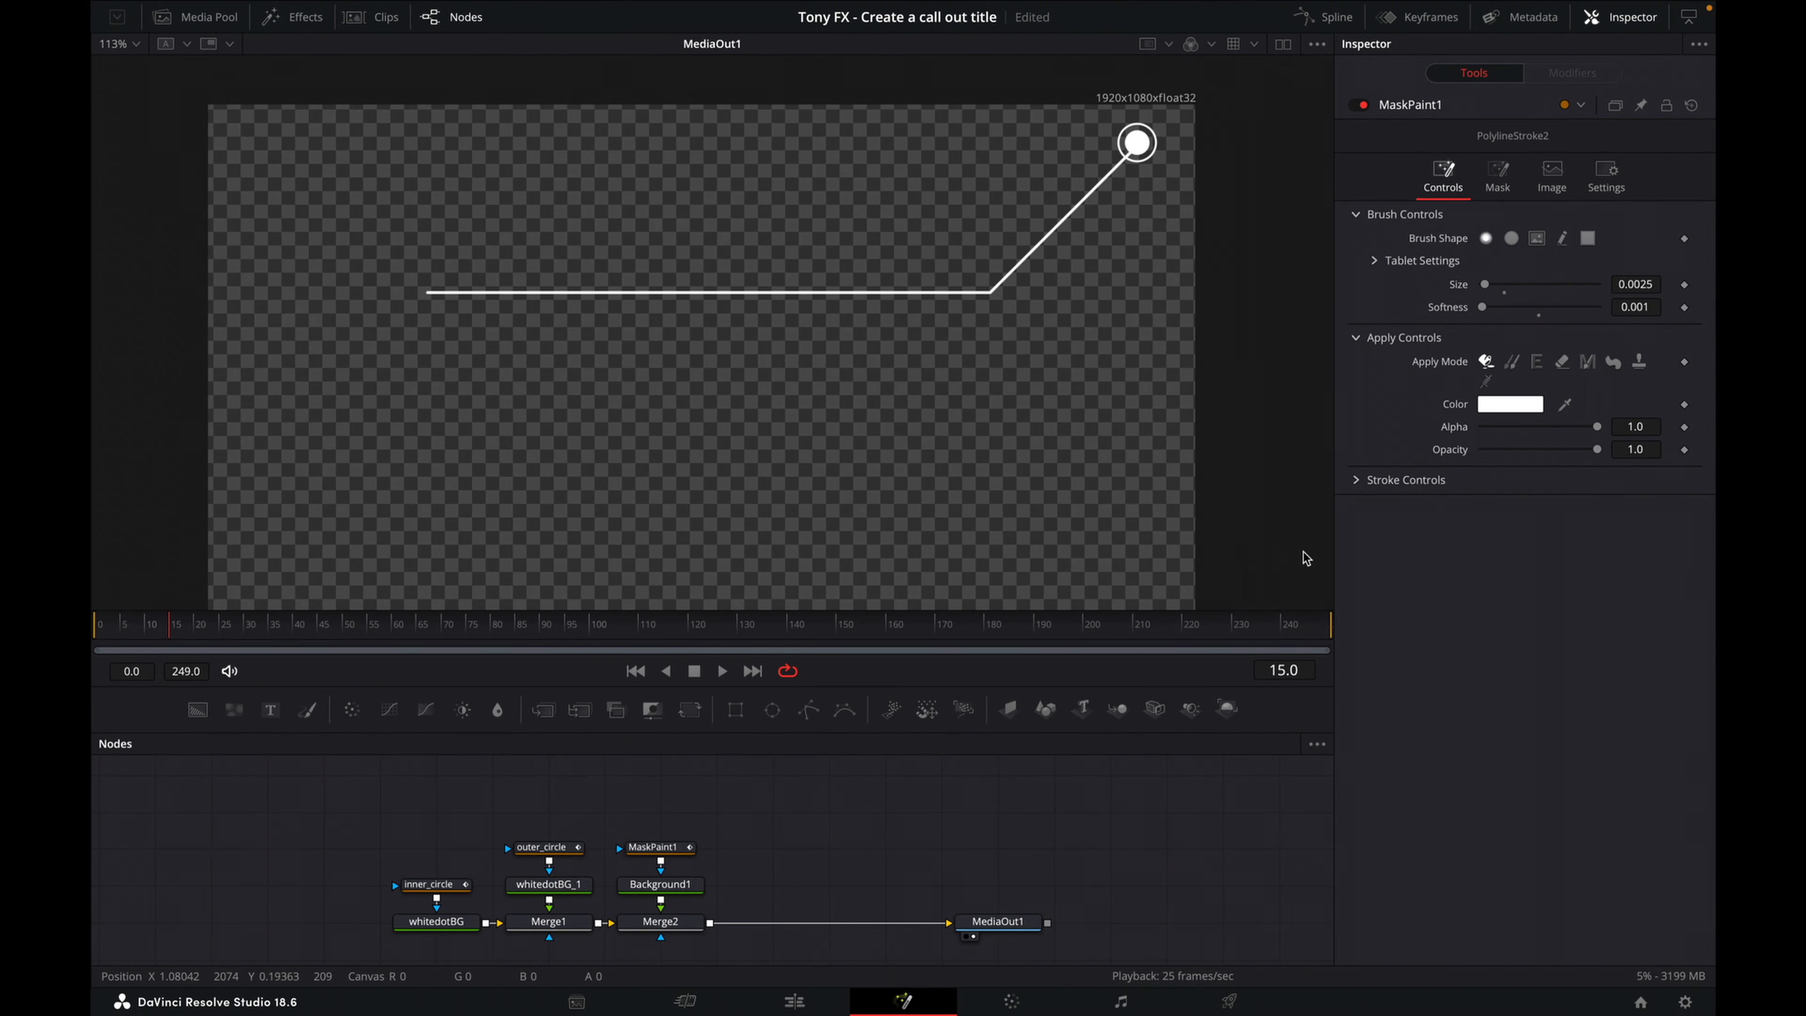
click(1358, 481)
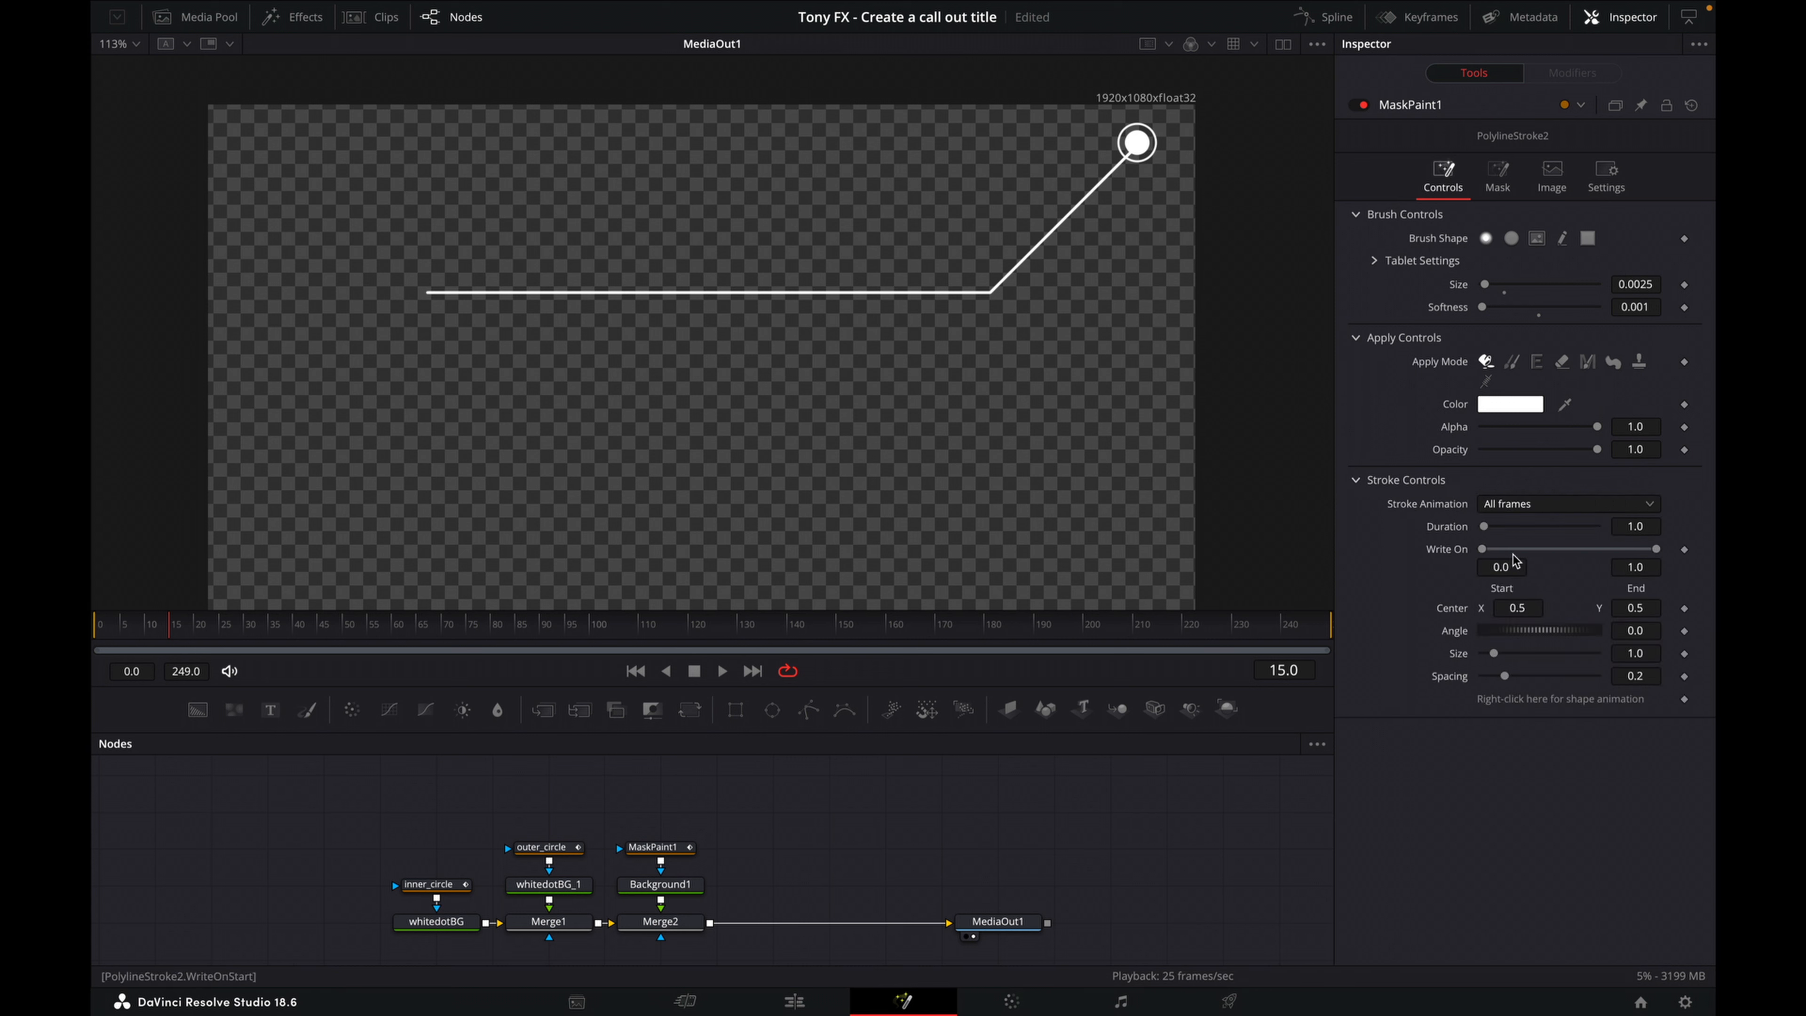
drag(1656, 549, 1491, 562)
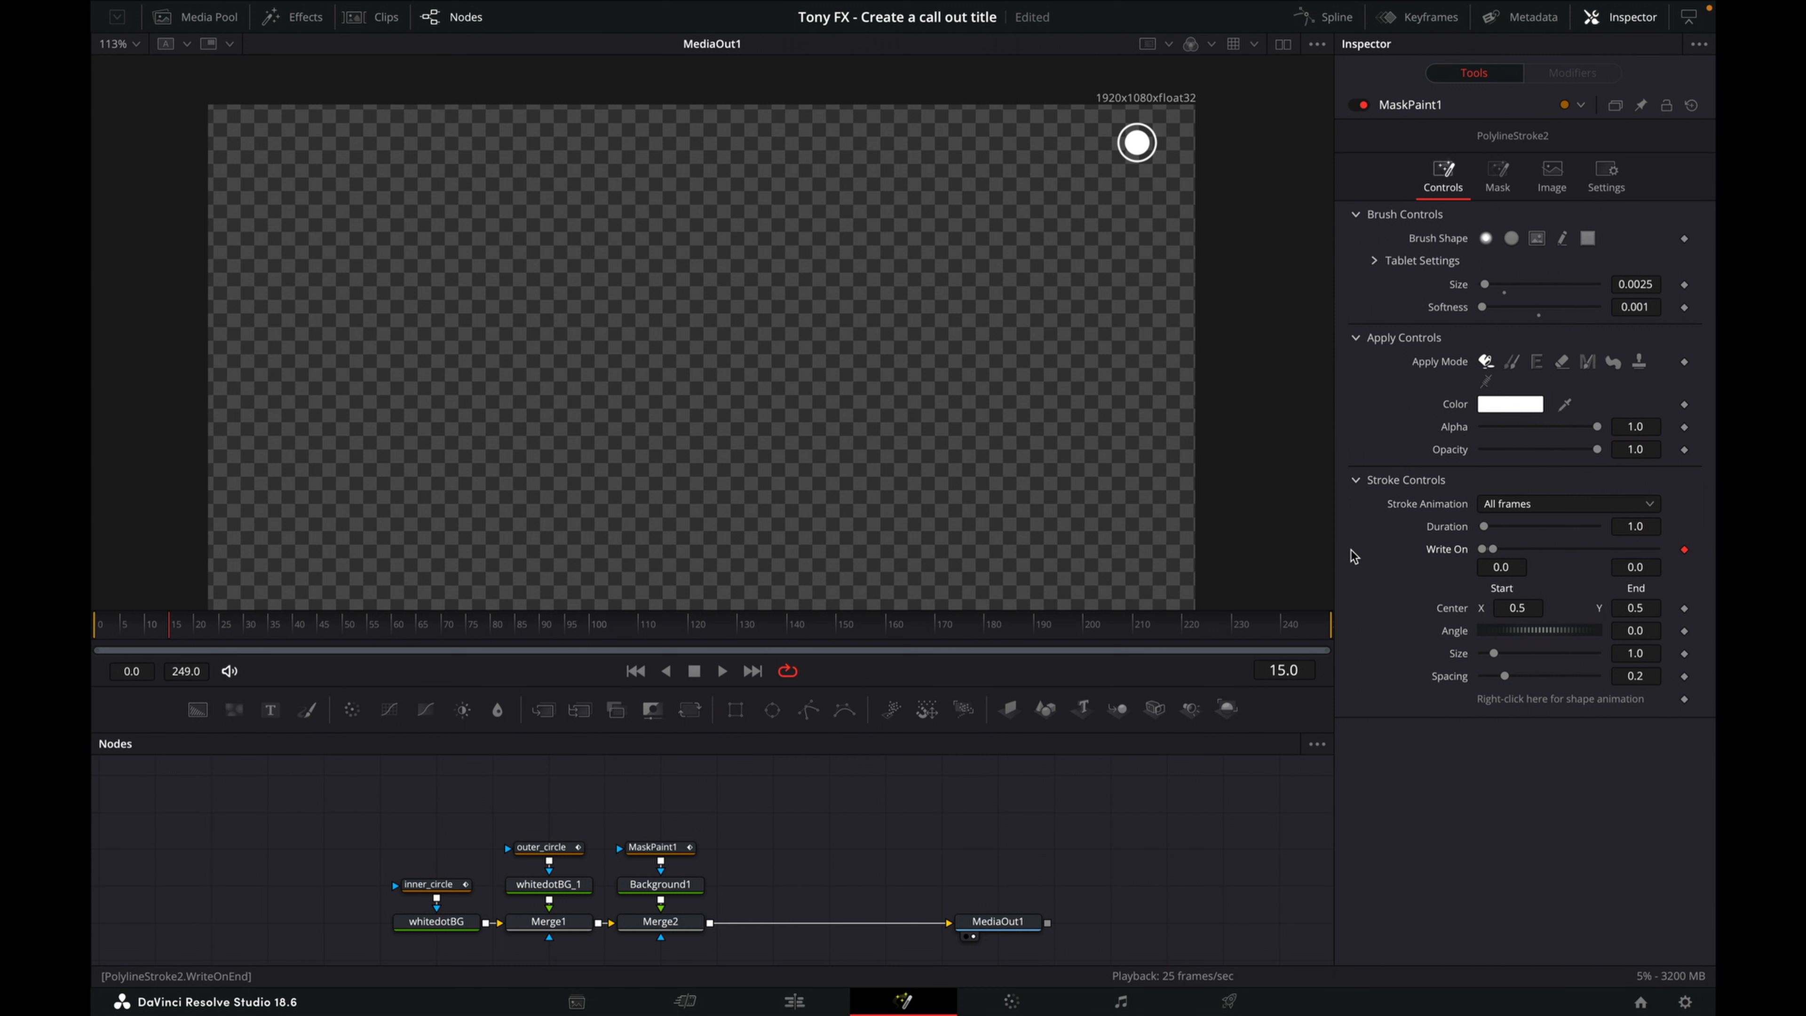
drag(406, 627, 348, 636)
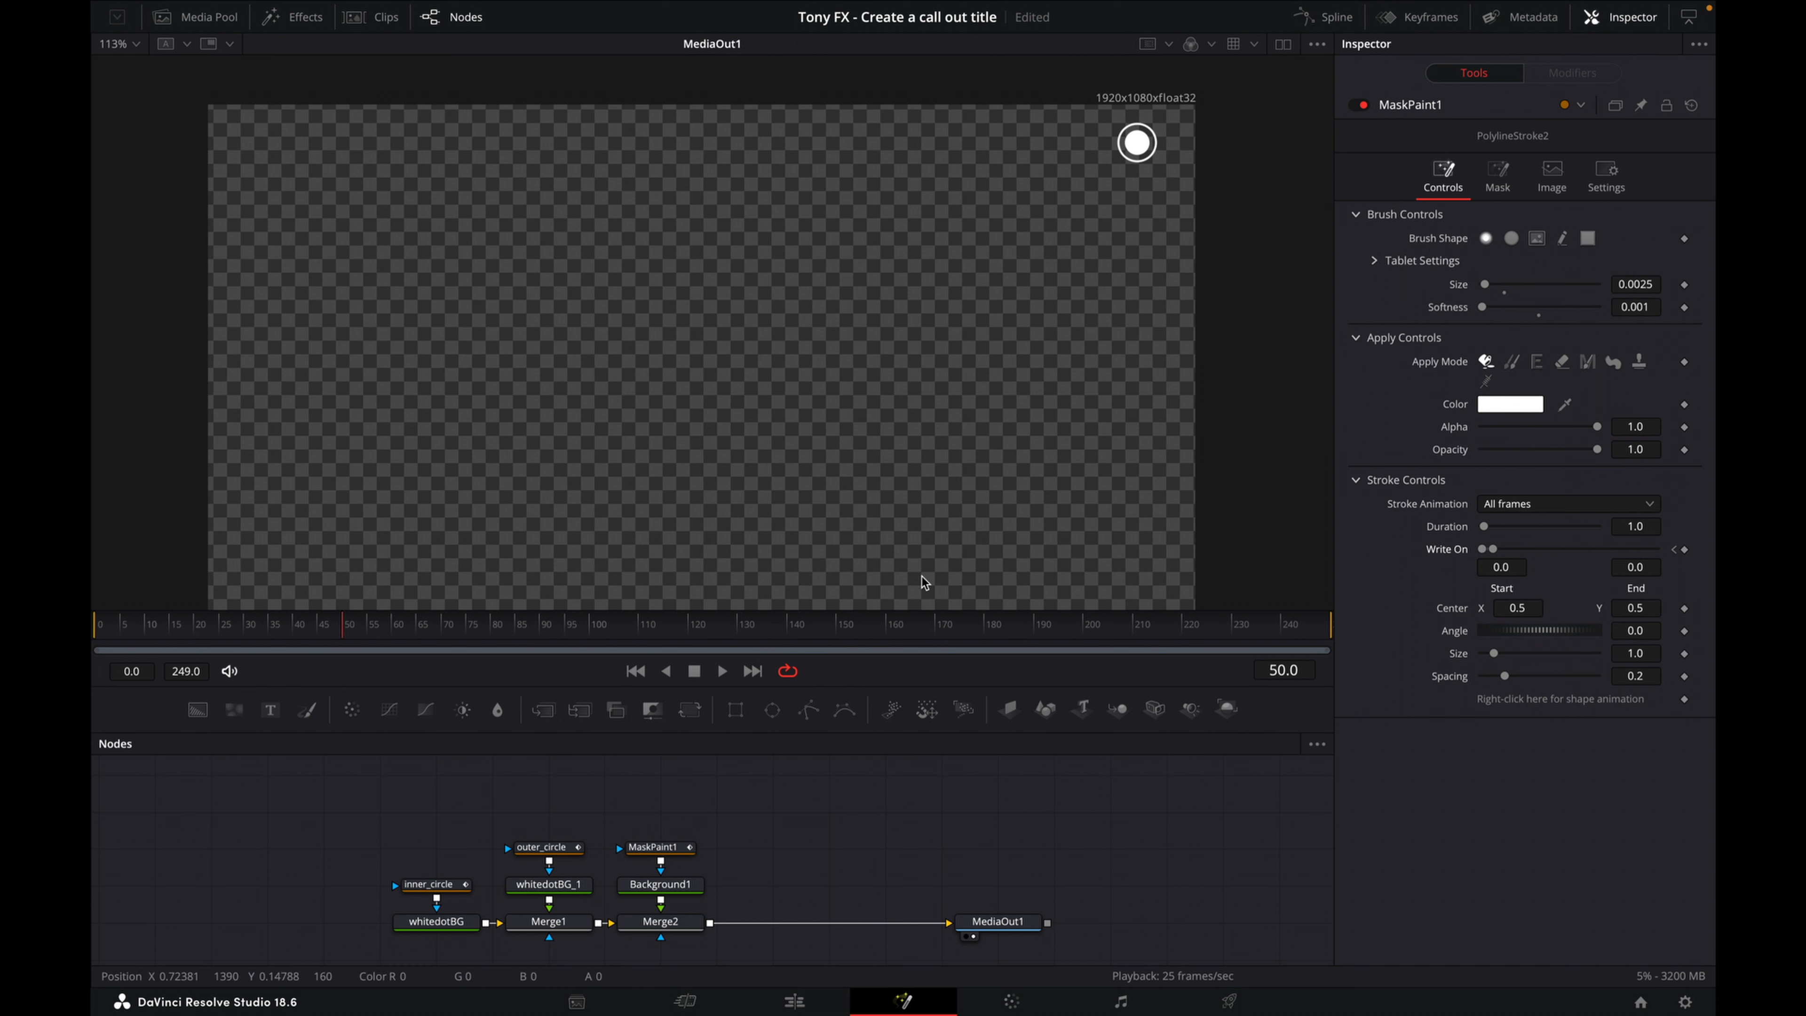
drag(1499, 553, 1707, 553)
mouse_move(223, 624)
mouse_down()
mouse_move(242, 626)
mouse_move(93, 624)
mouse_up()
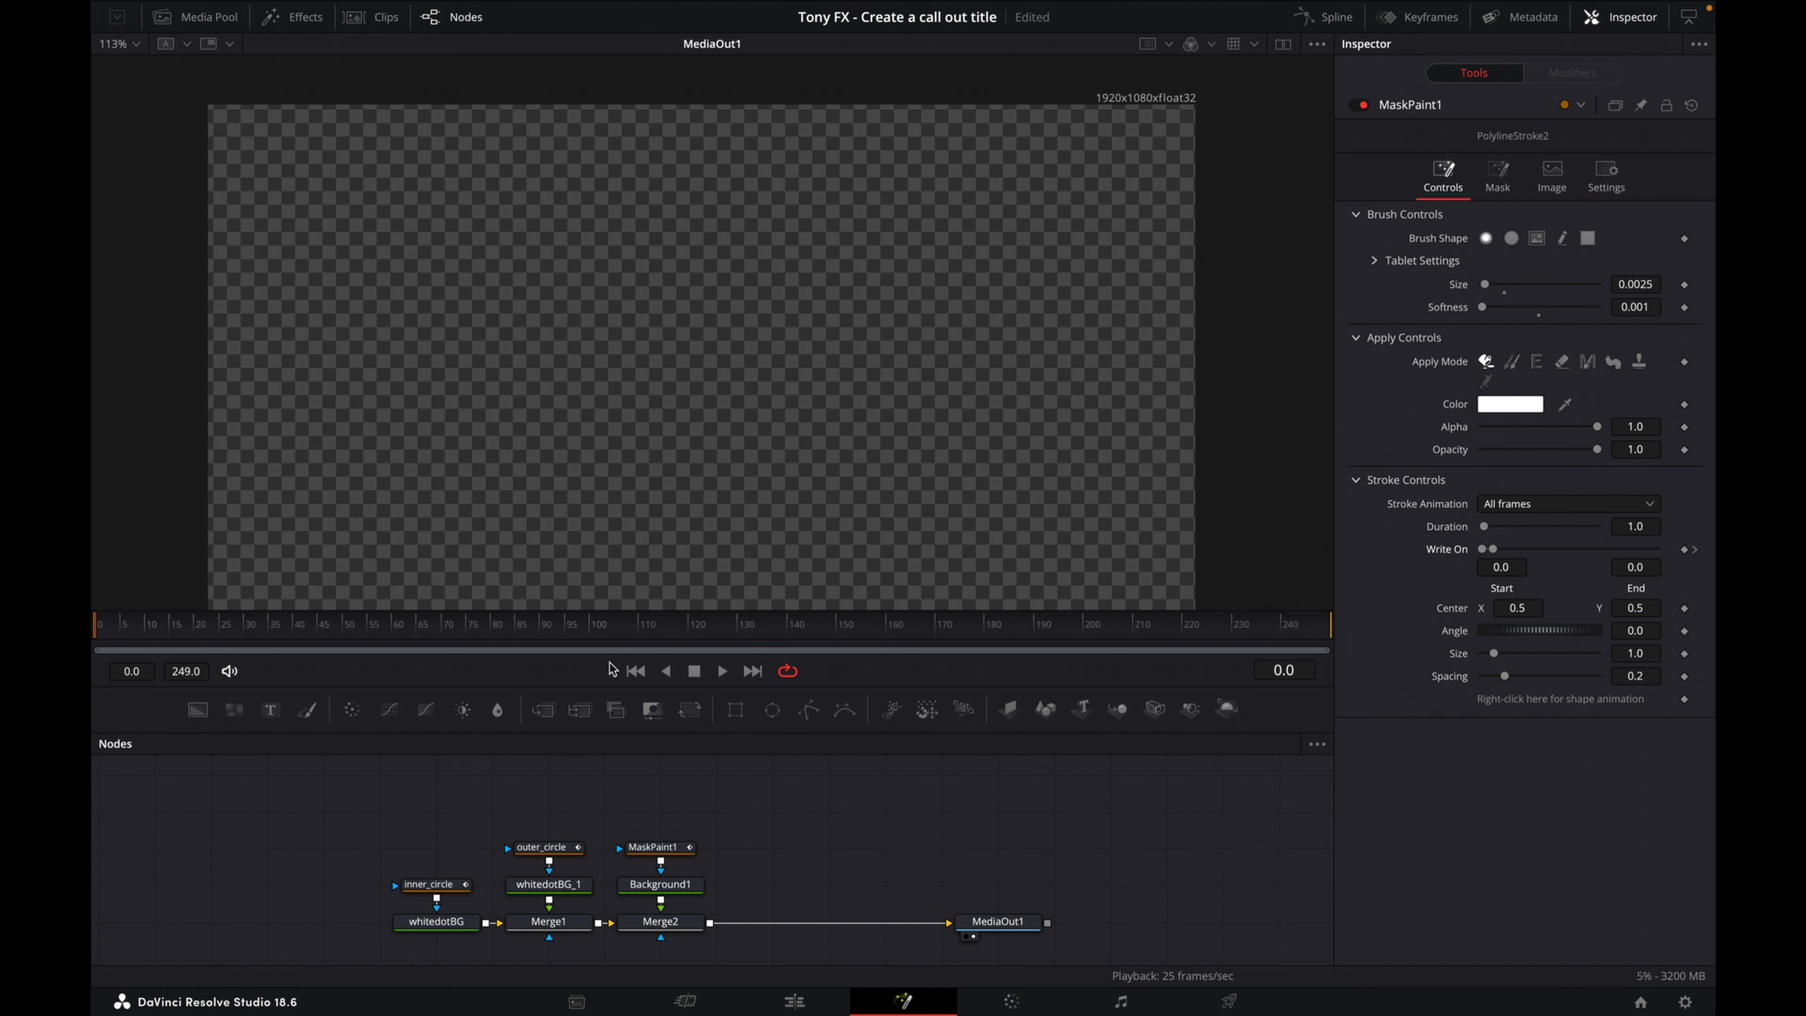
click(723, 675)
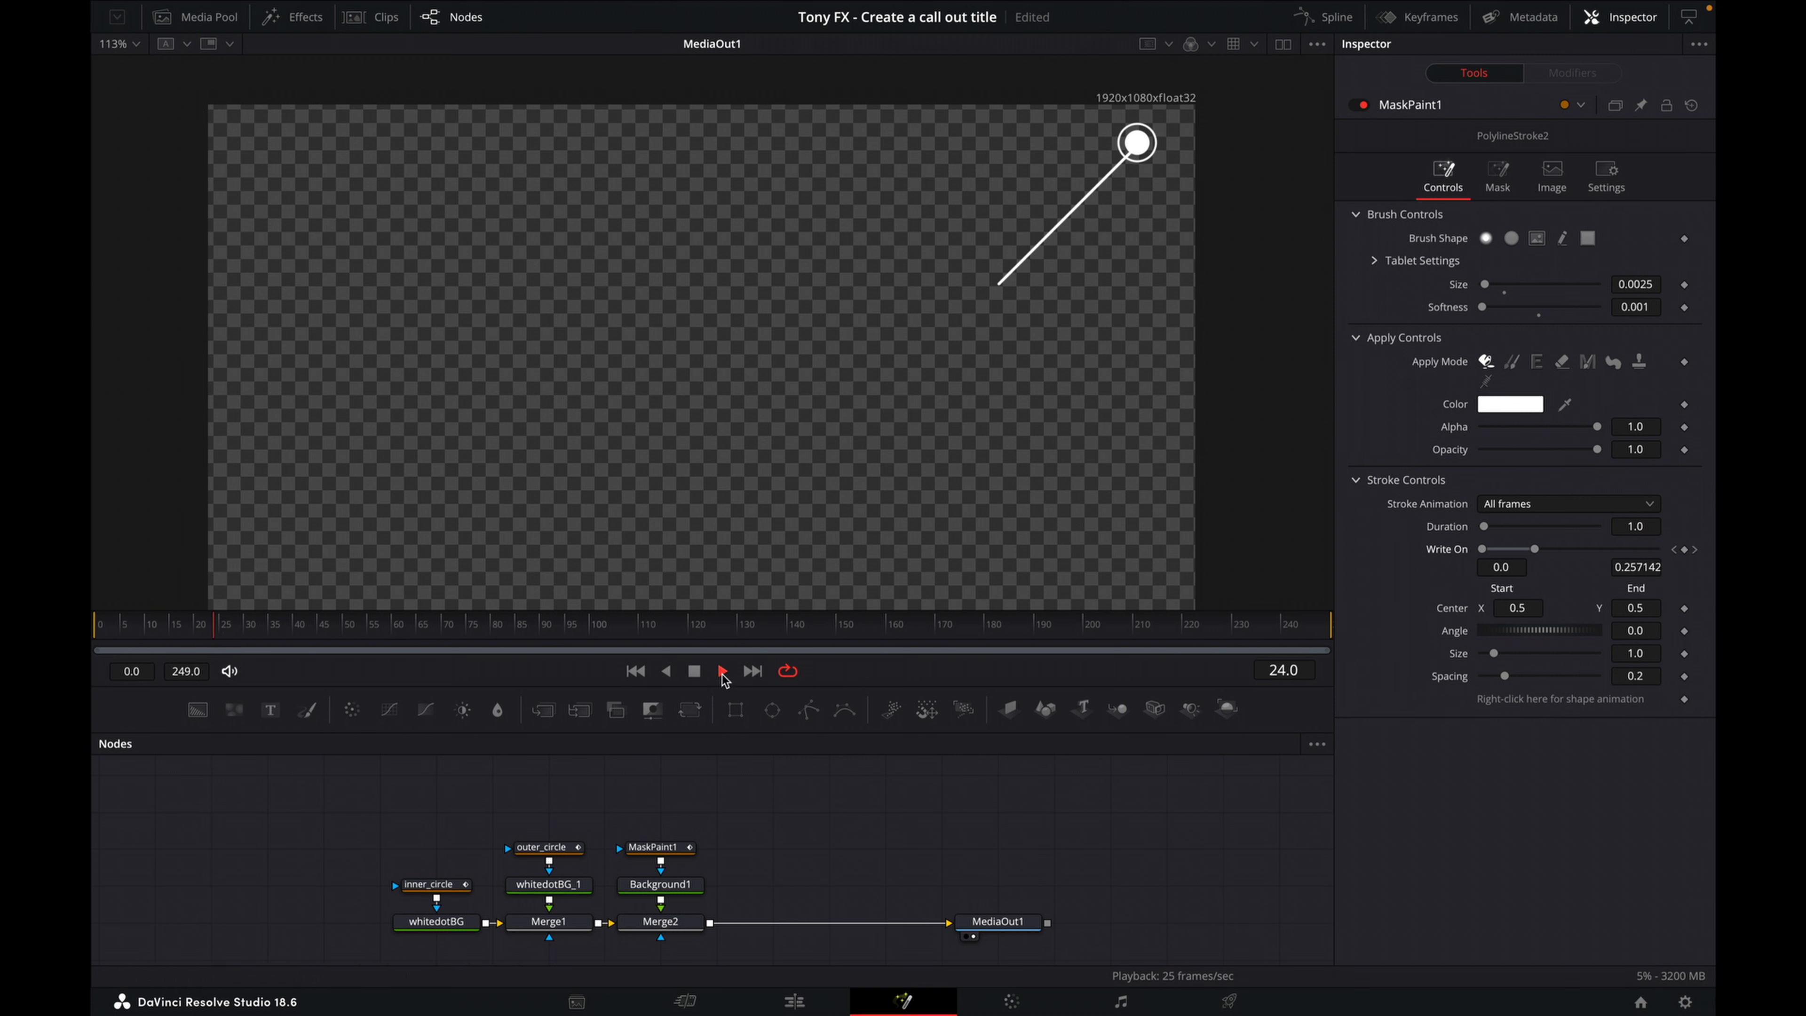
- Stop playback and replay the dot, ring and line animation from frame 0
click(696, 673)
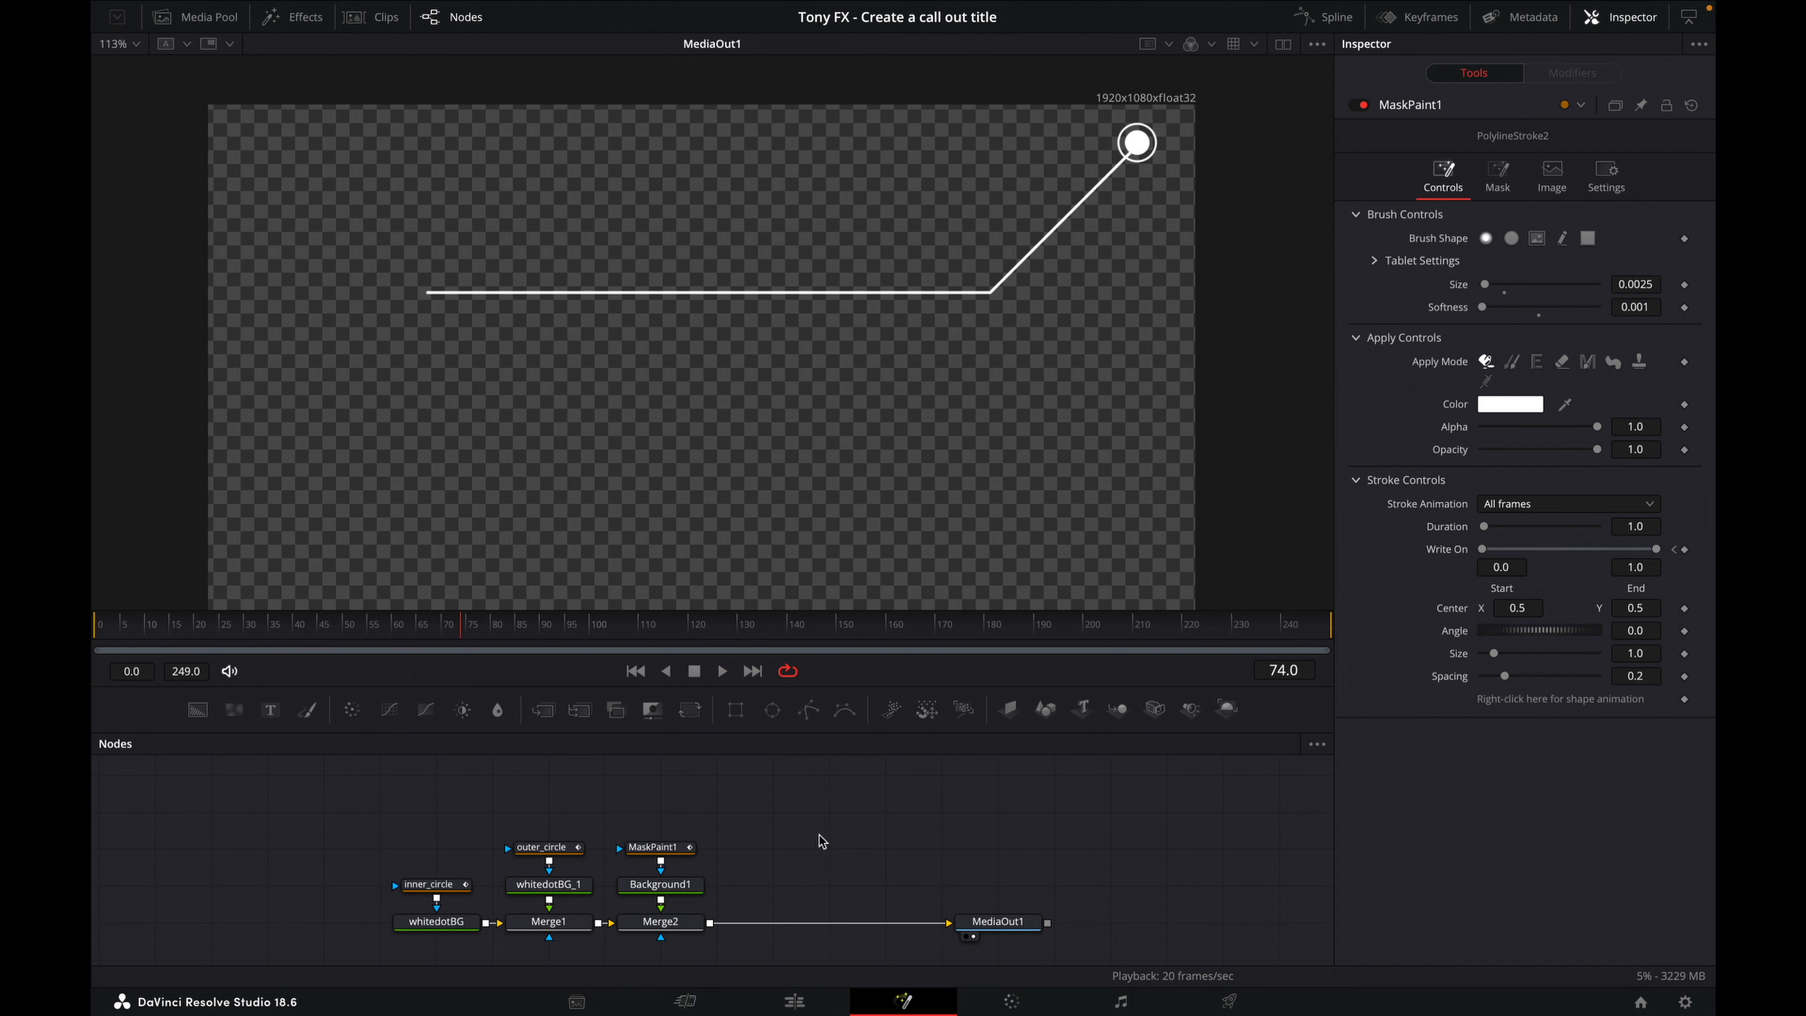
drag(423, 630, 93, 618)
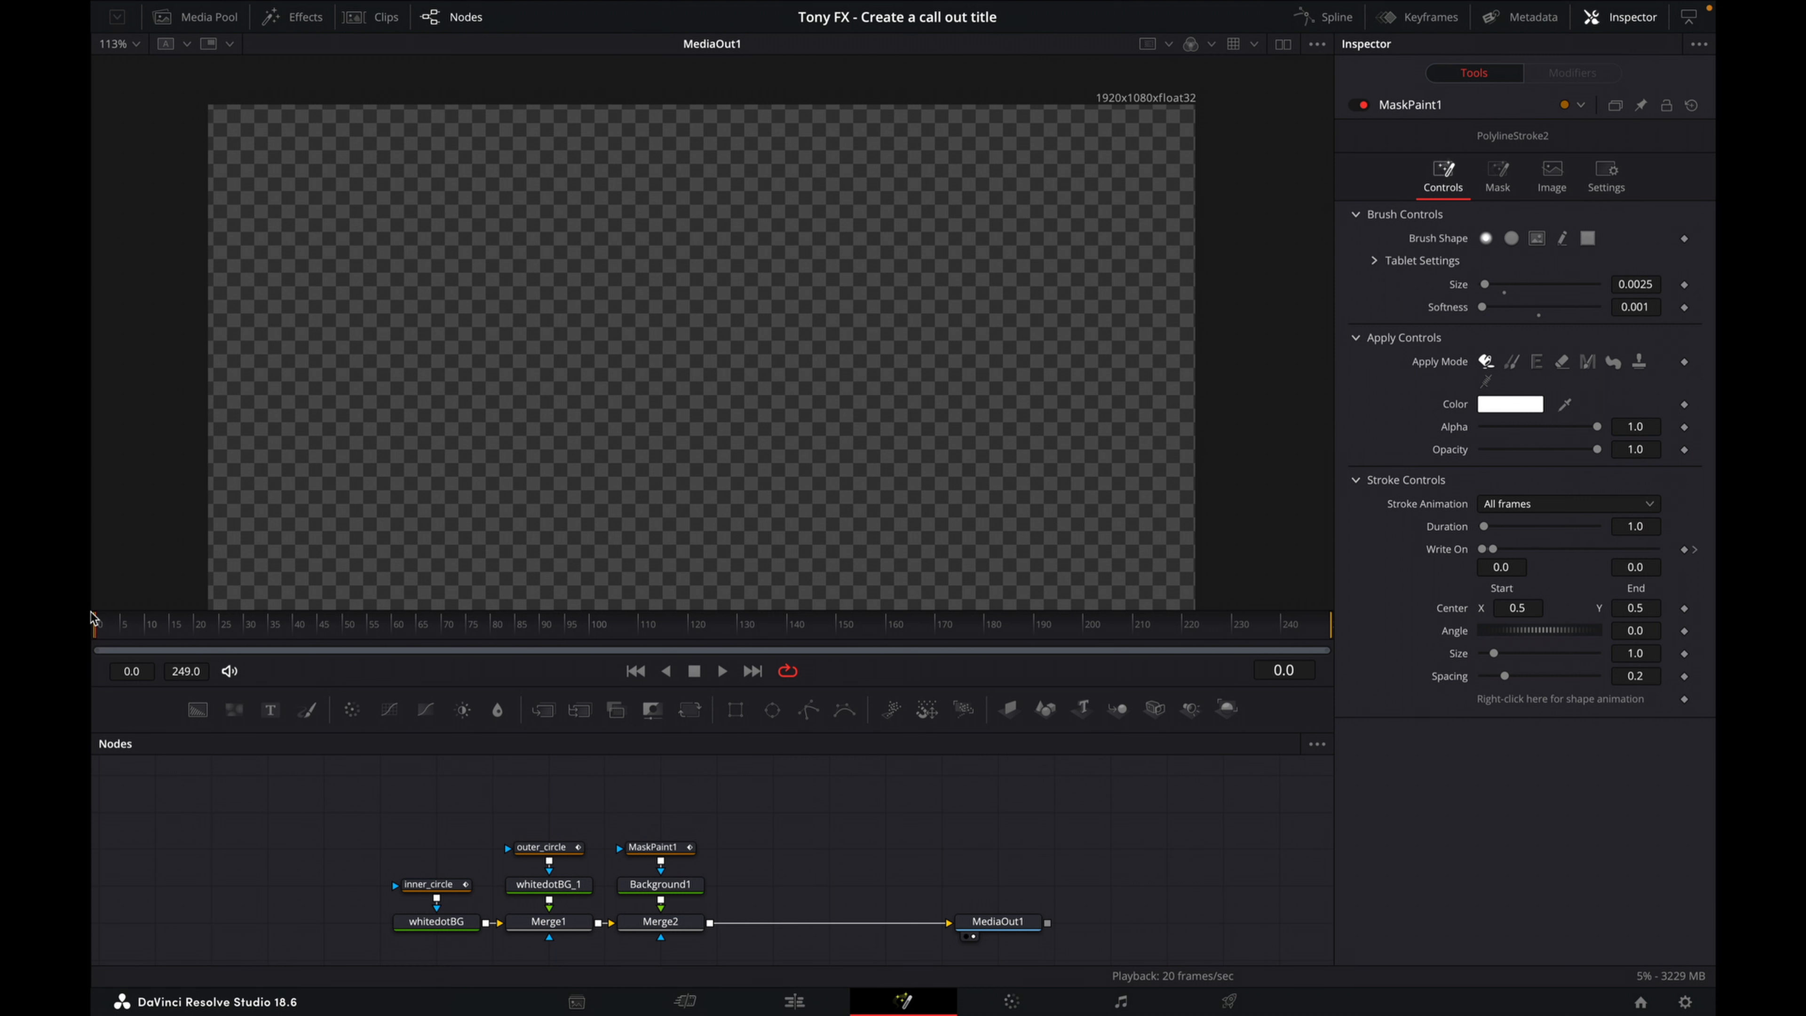
click(725, 671)
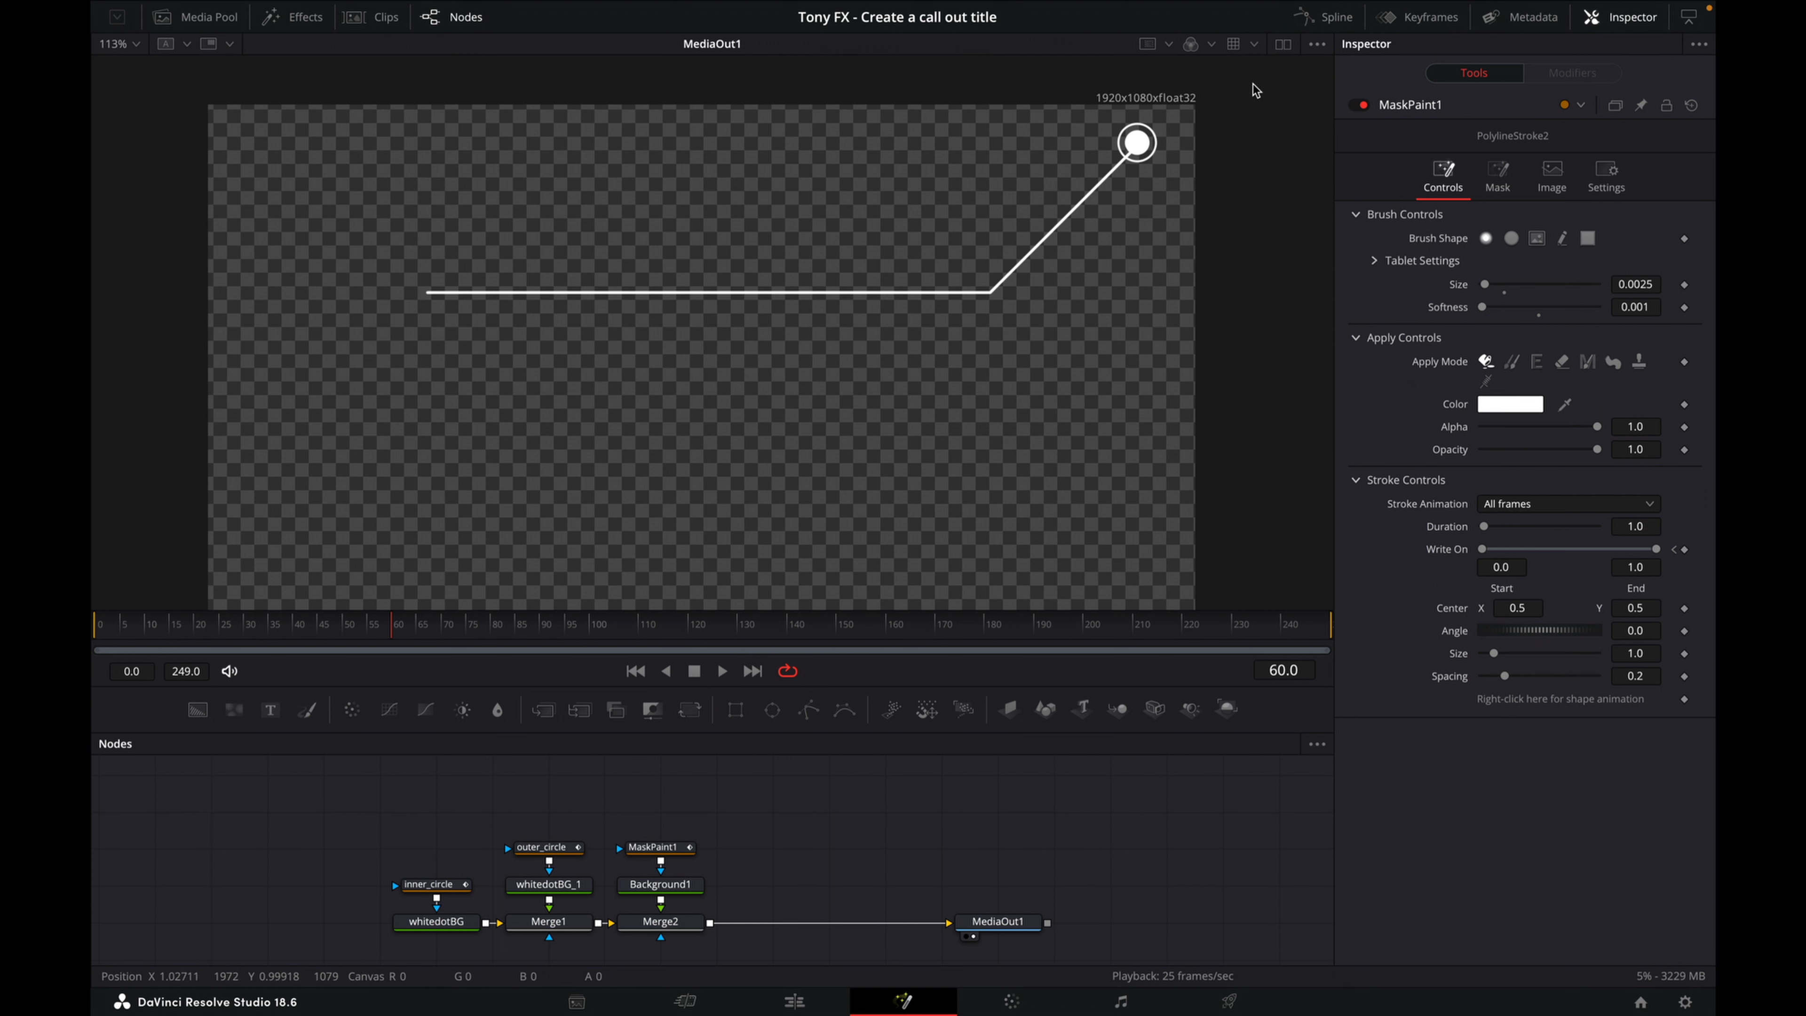
- Show the inner_circle curves in an enlarged Spline editor, fitted to view, and smooth all of their keyframes
click(425, 889)
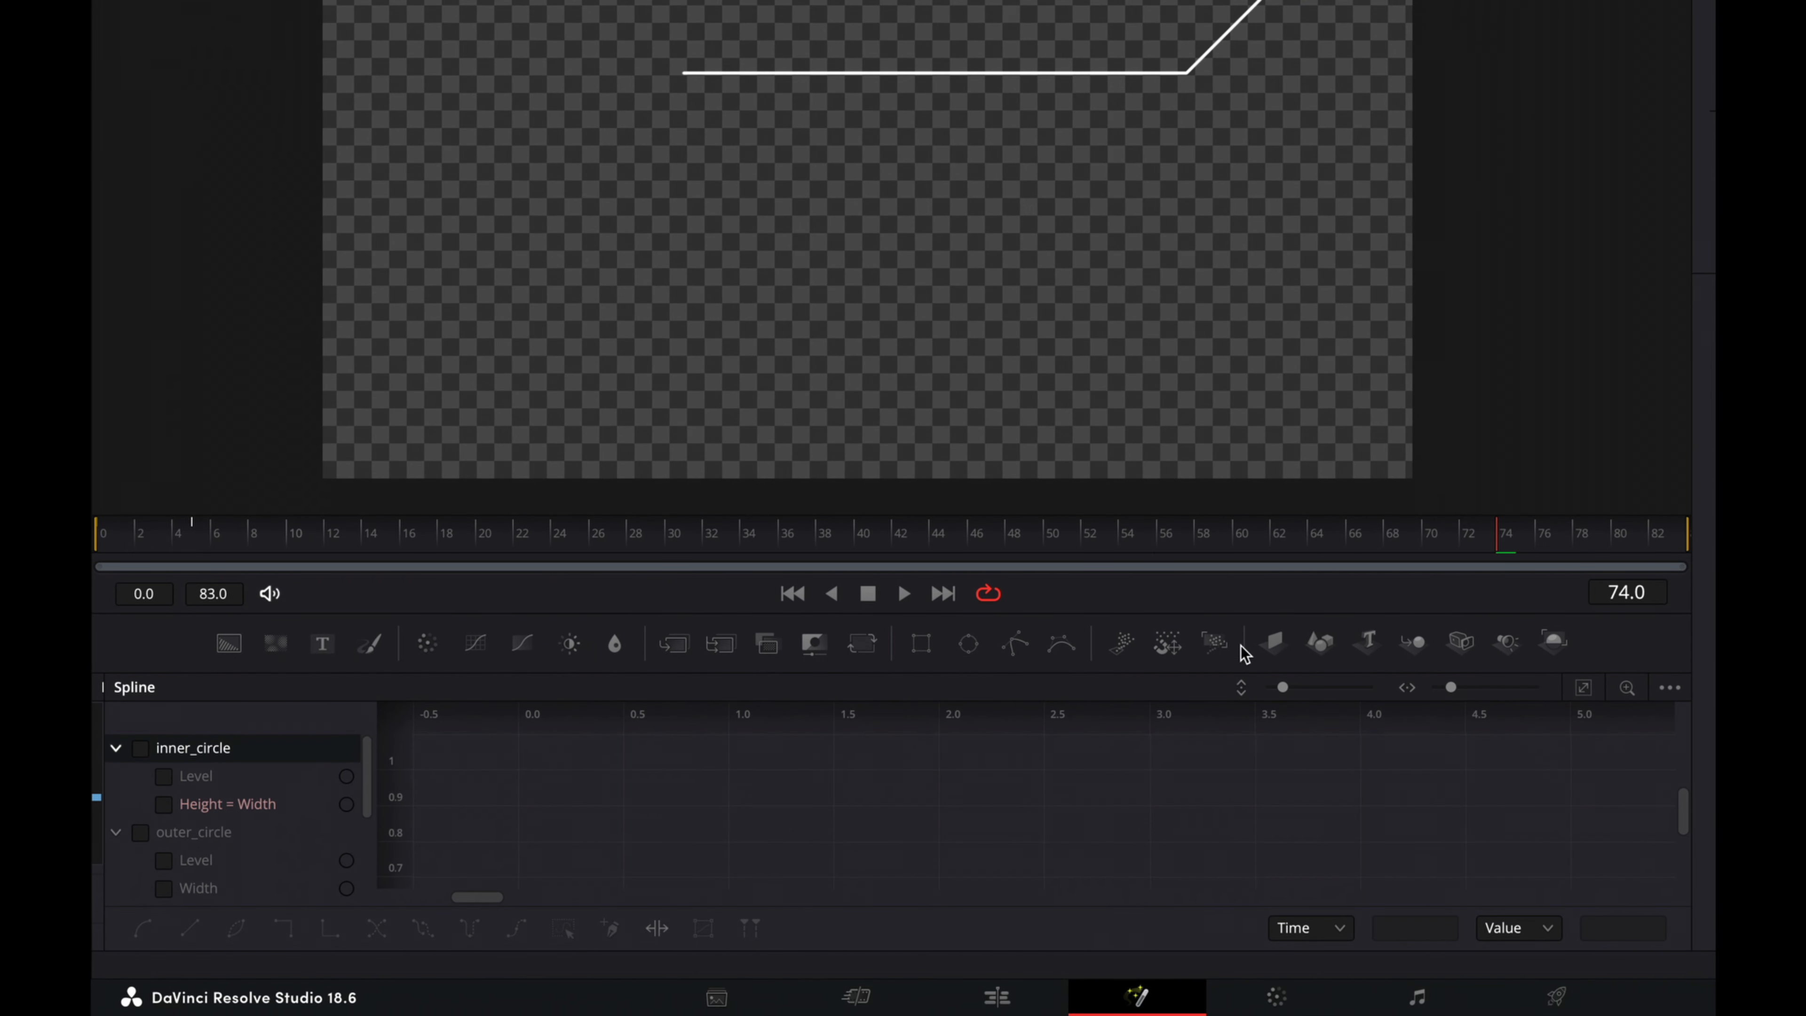
drag(1255, 610, 1215, 399)
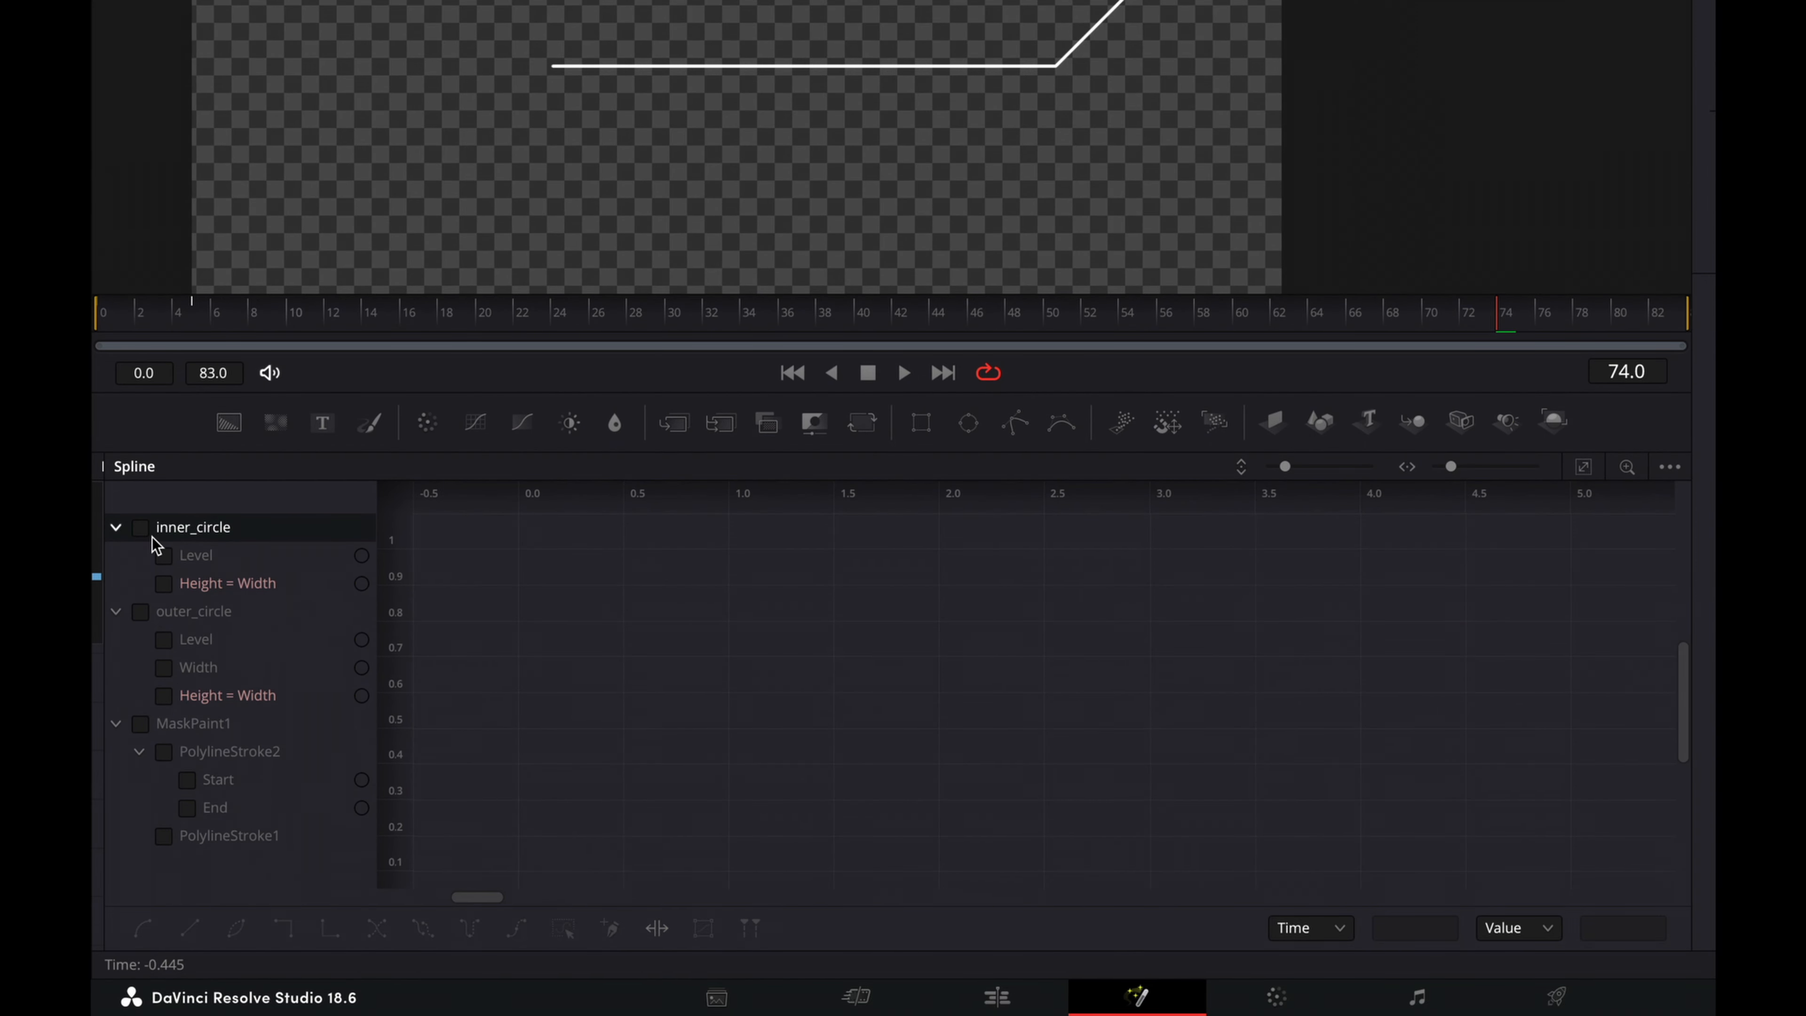
click(142, 530)
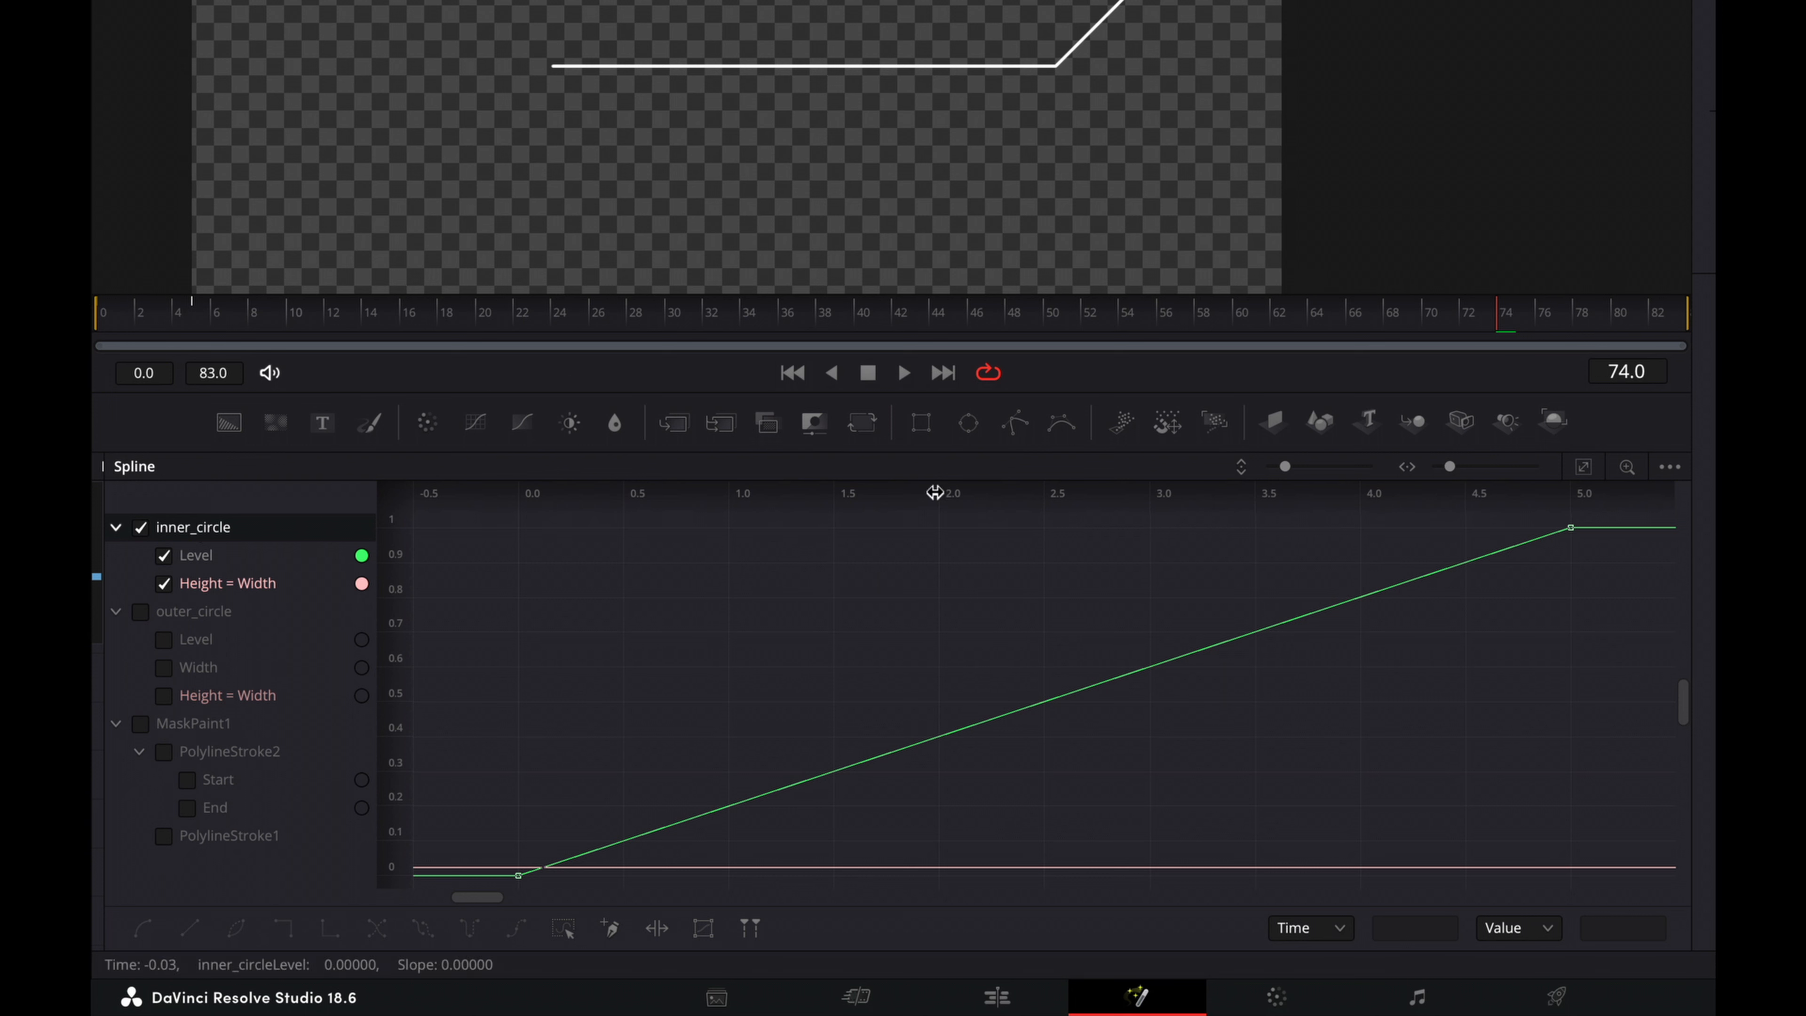
click(1585, 467)
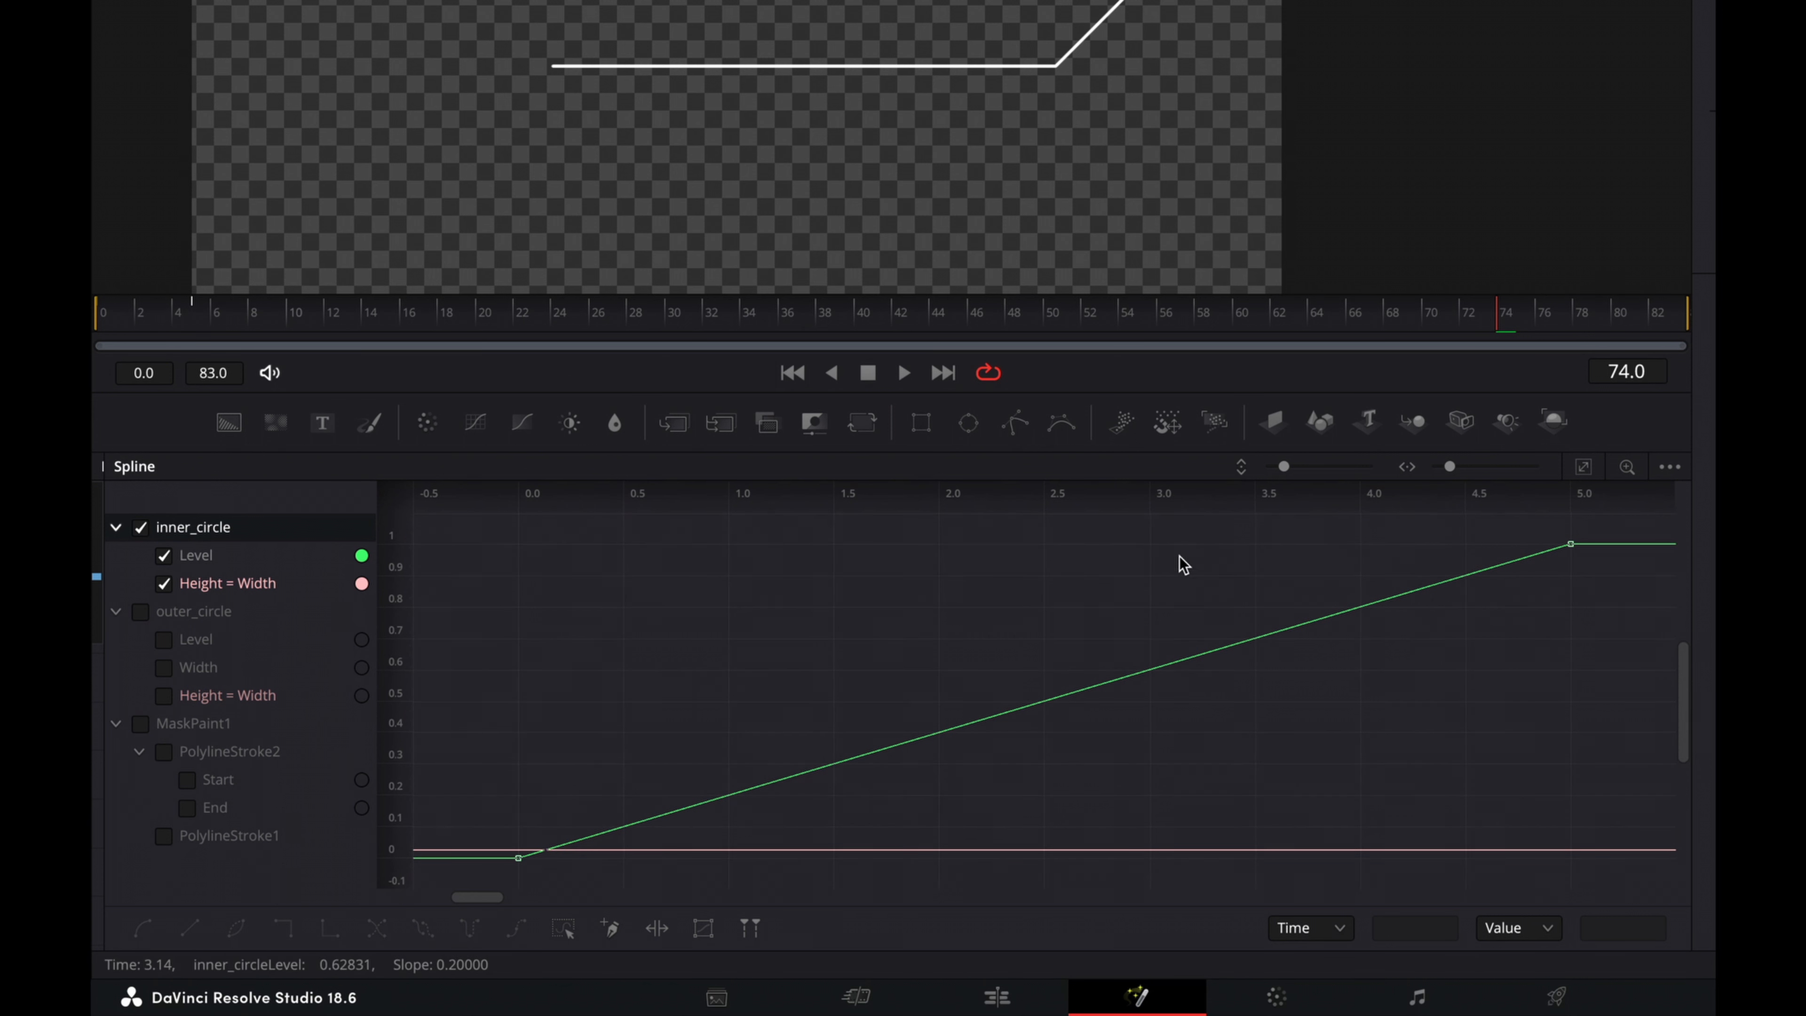
key(ctrl+a)
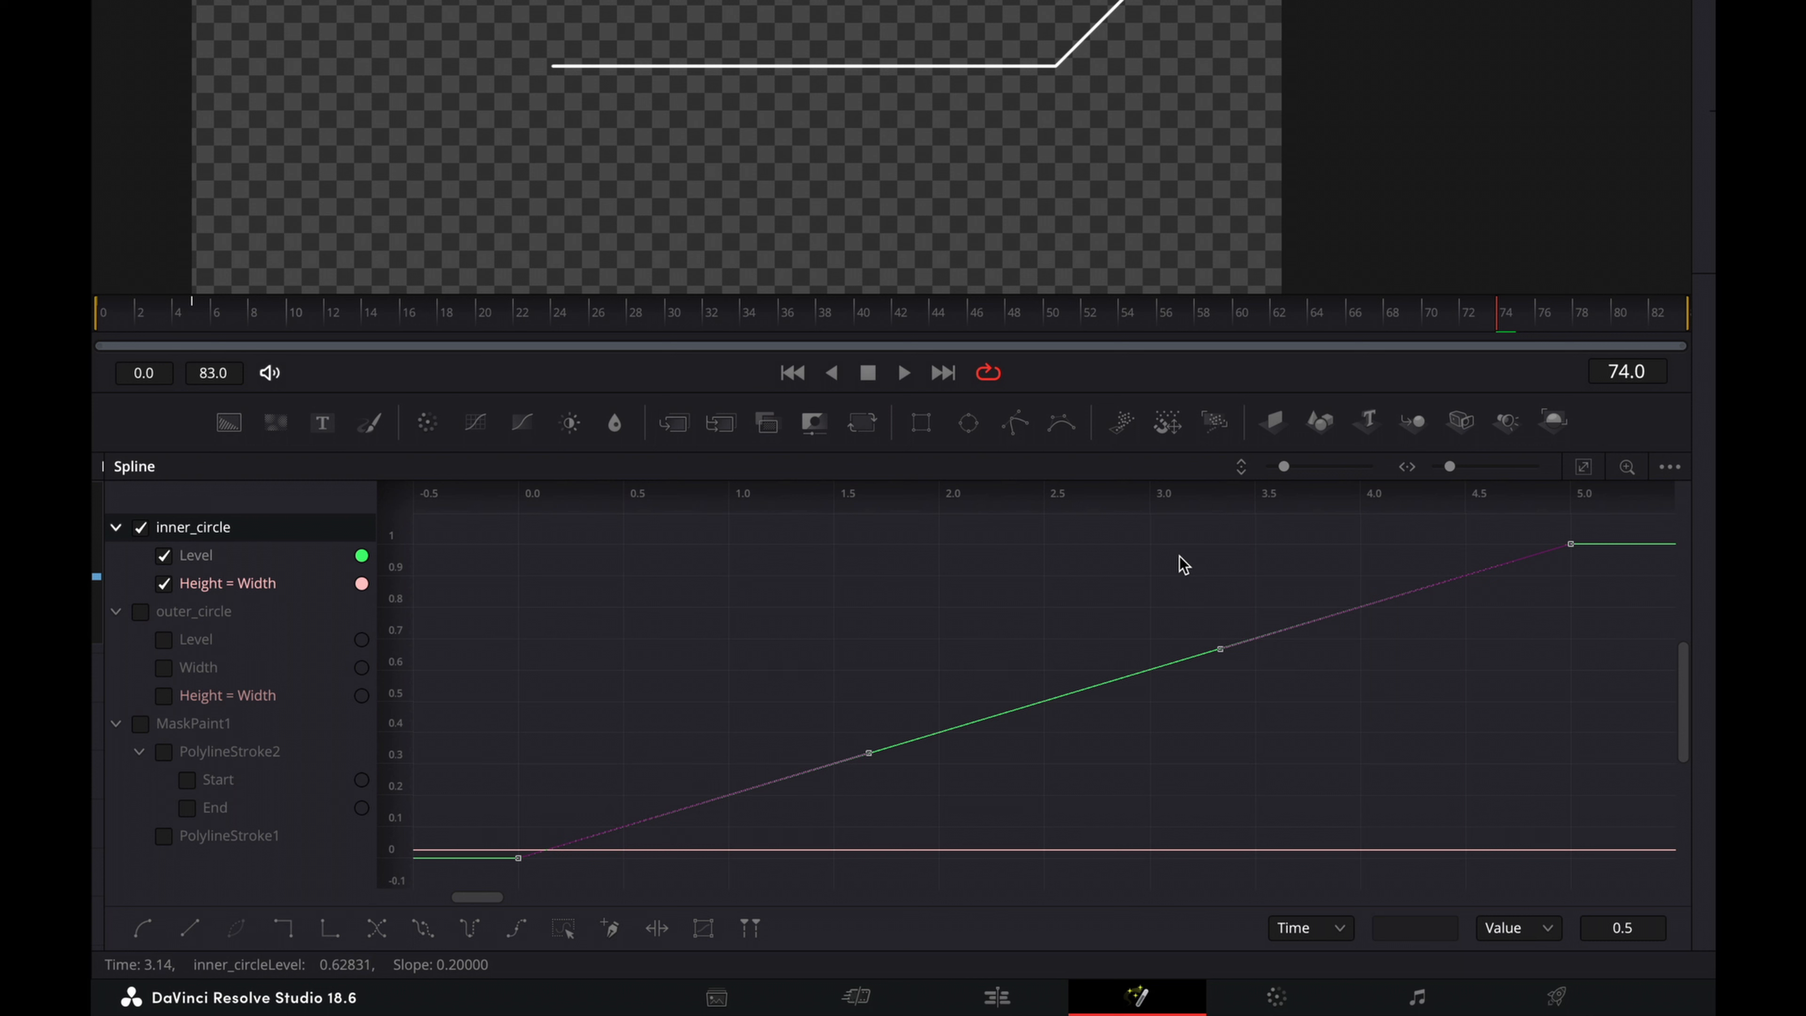
key(s)
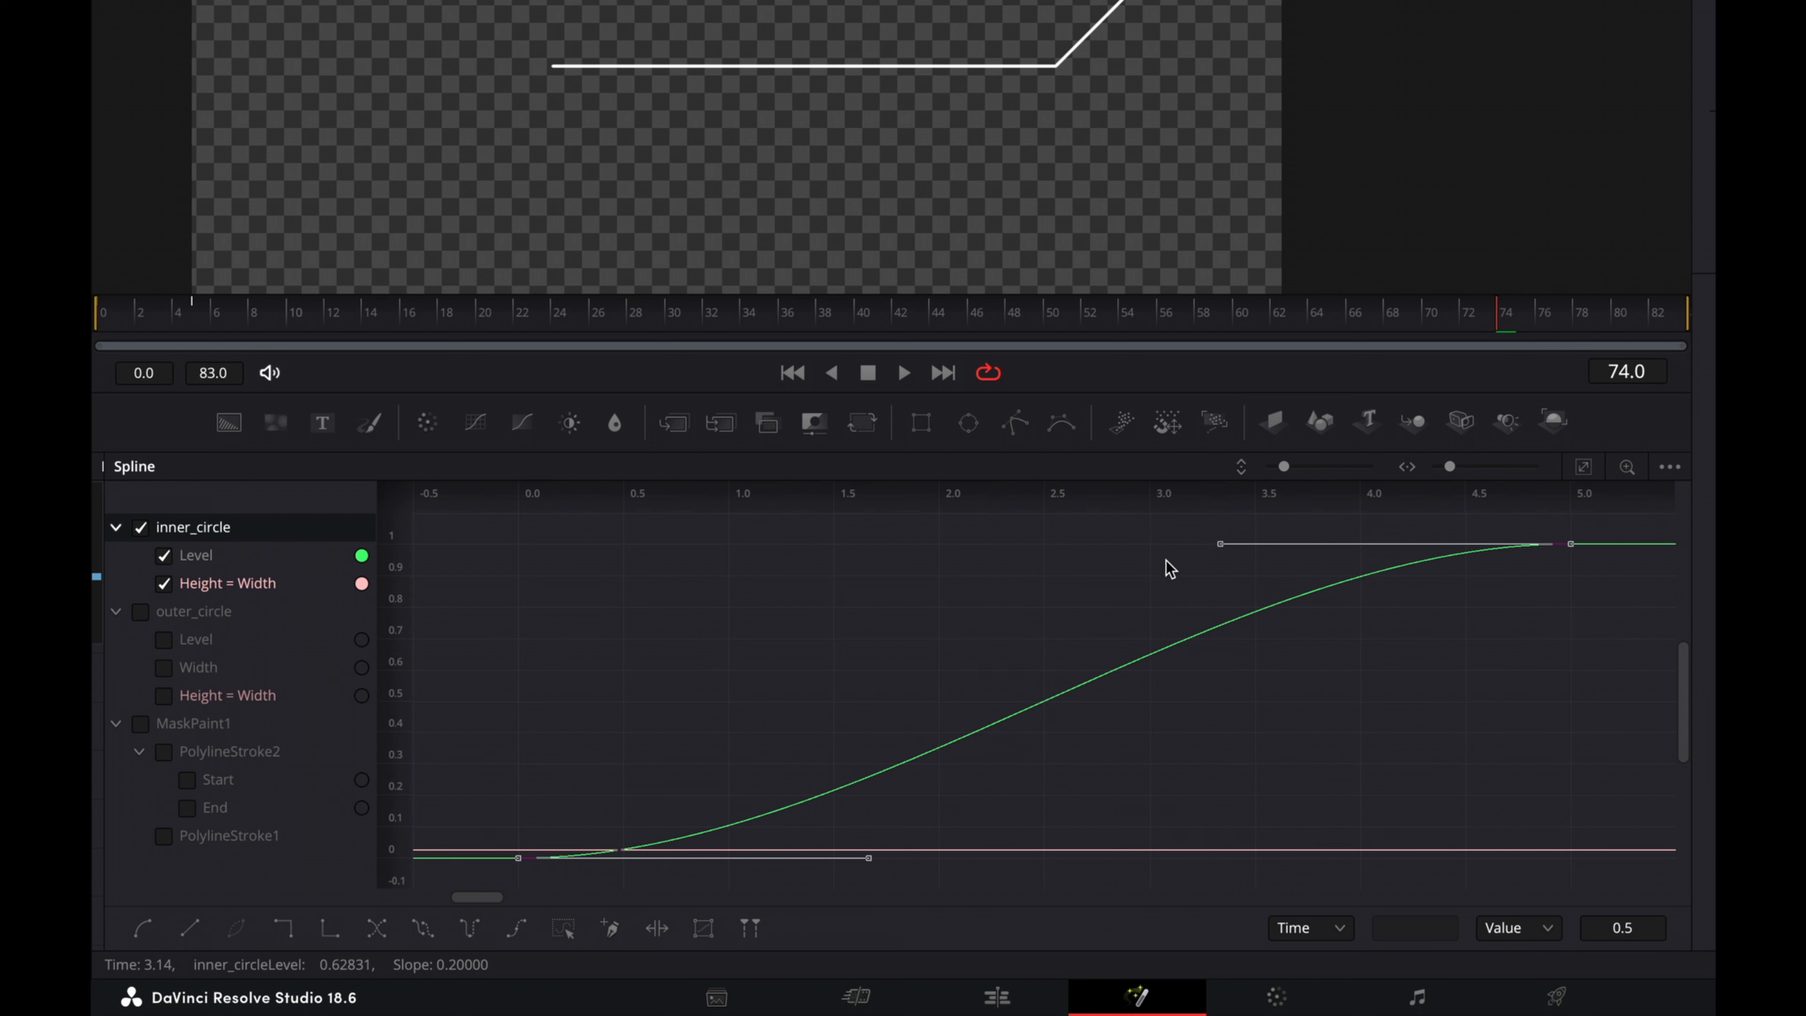
- Lengthen the ease handle of inner_circle's frame 5 Level keyframe back towards the start and shorten the frame 0 keyframe's handle
click(691, 634)
click(1571, 544)
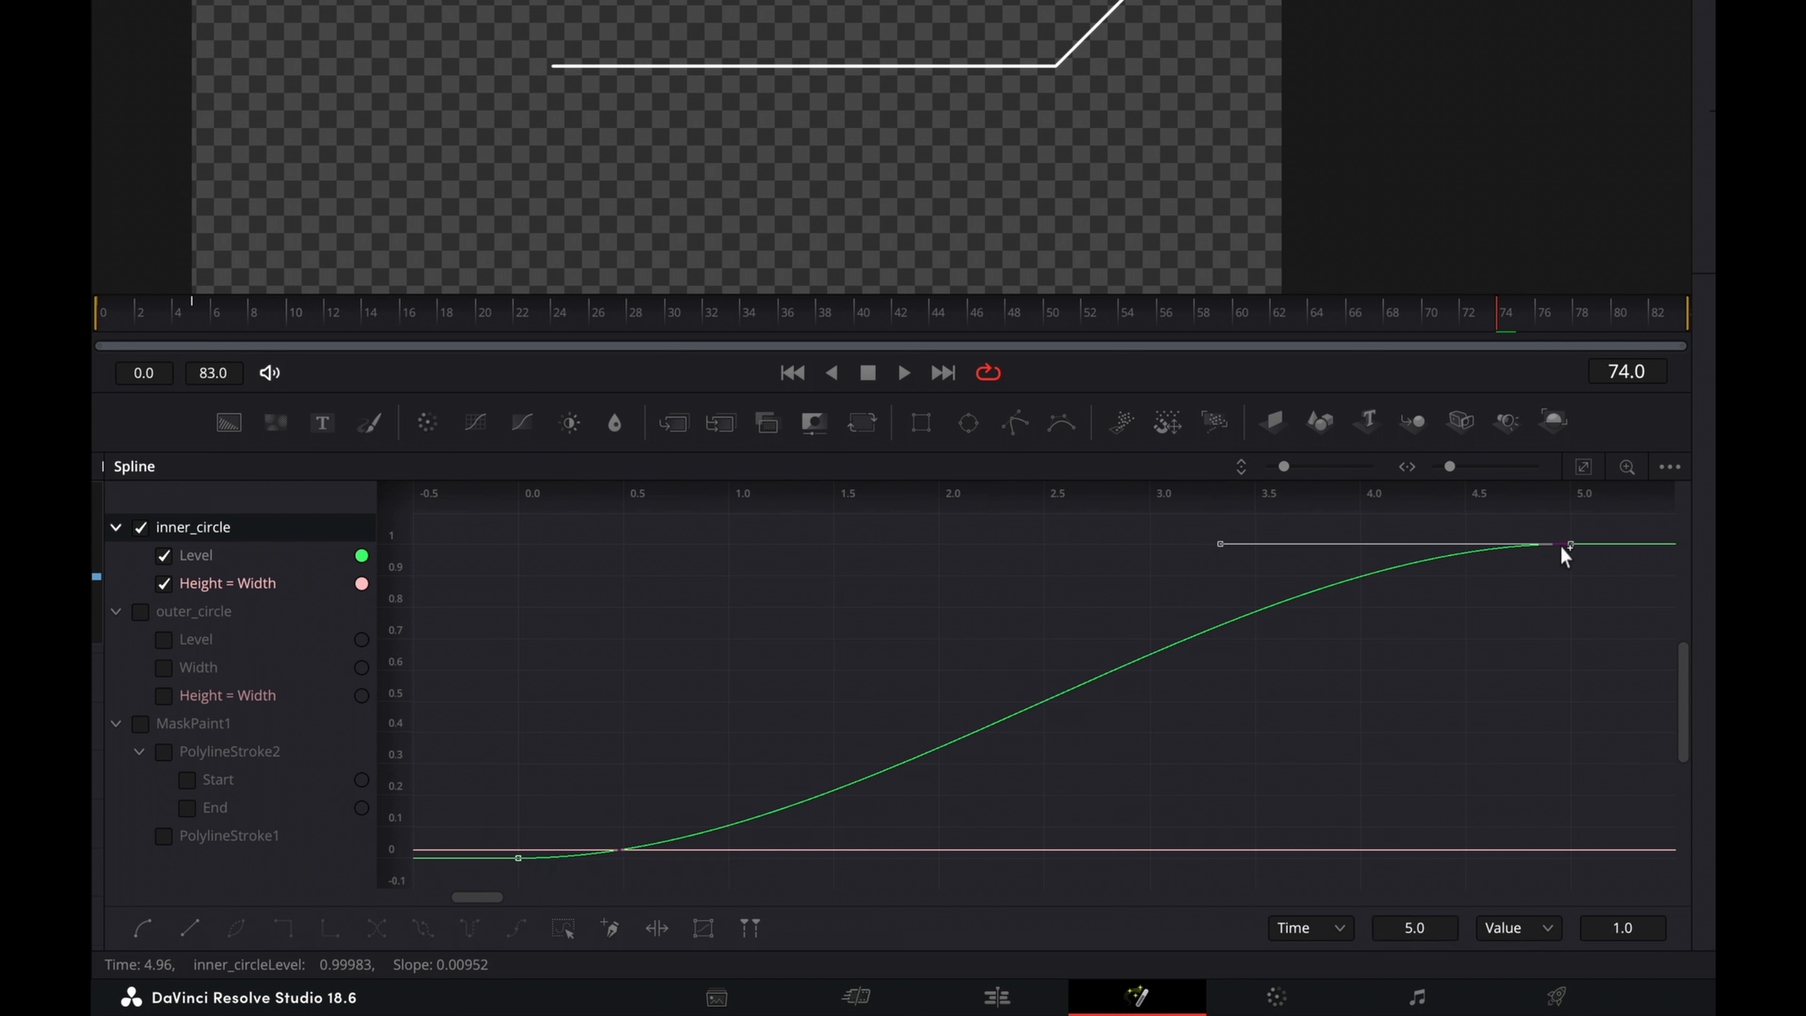
drag(1221, 545, 681, 541)
drag(1622, 604, 1550, 514)
drag(1216, 543, 640, 541)
drag(478, 822, 661, 861)
- Replace the inner_circle curves with the outer_circle curves in the Spline editor and smooth all of their keyframes
click(149, 529)
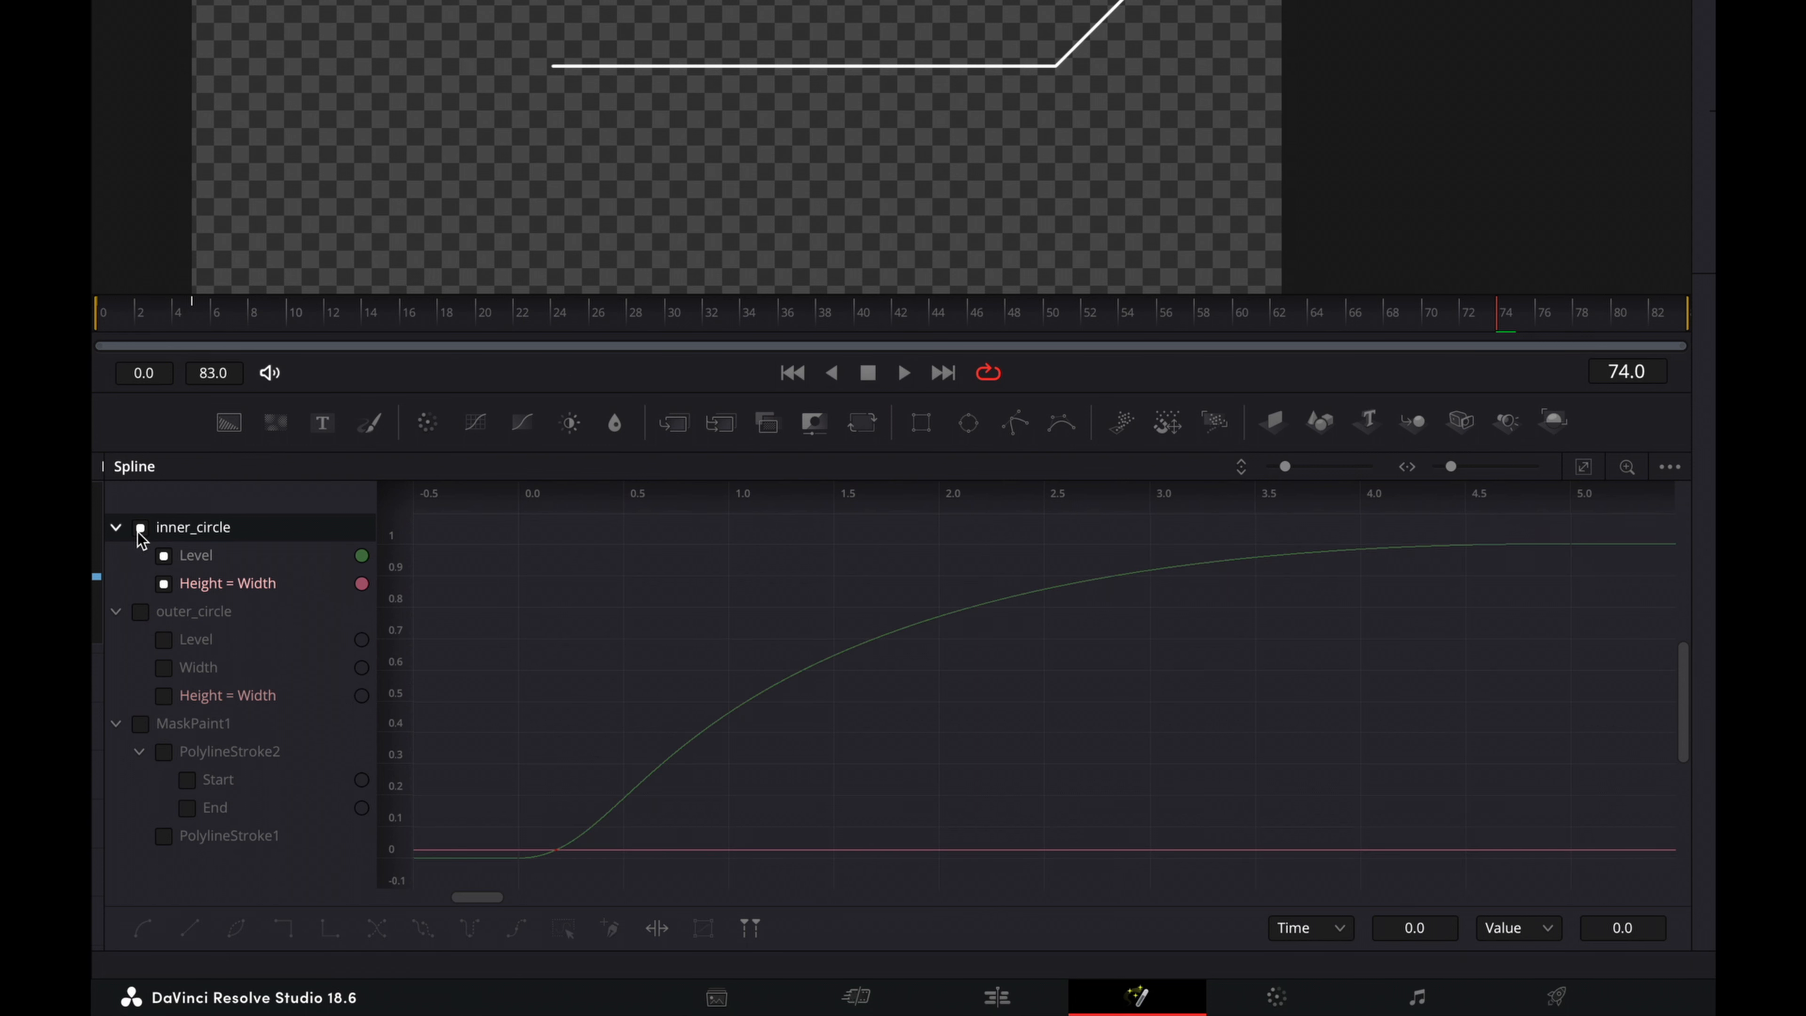
click(147, 619)
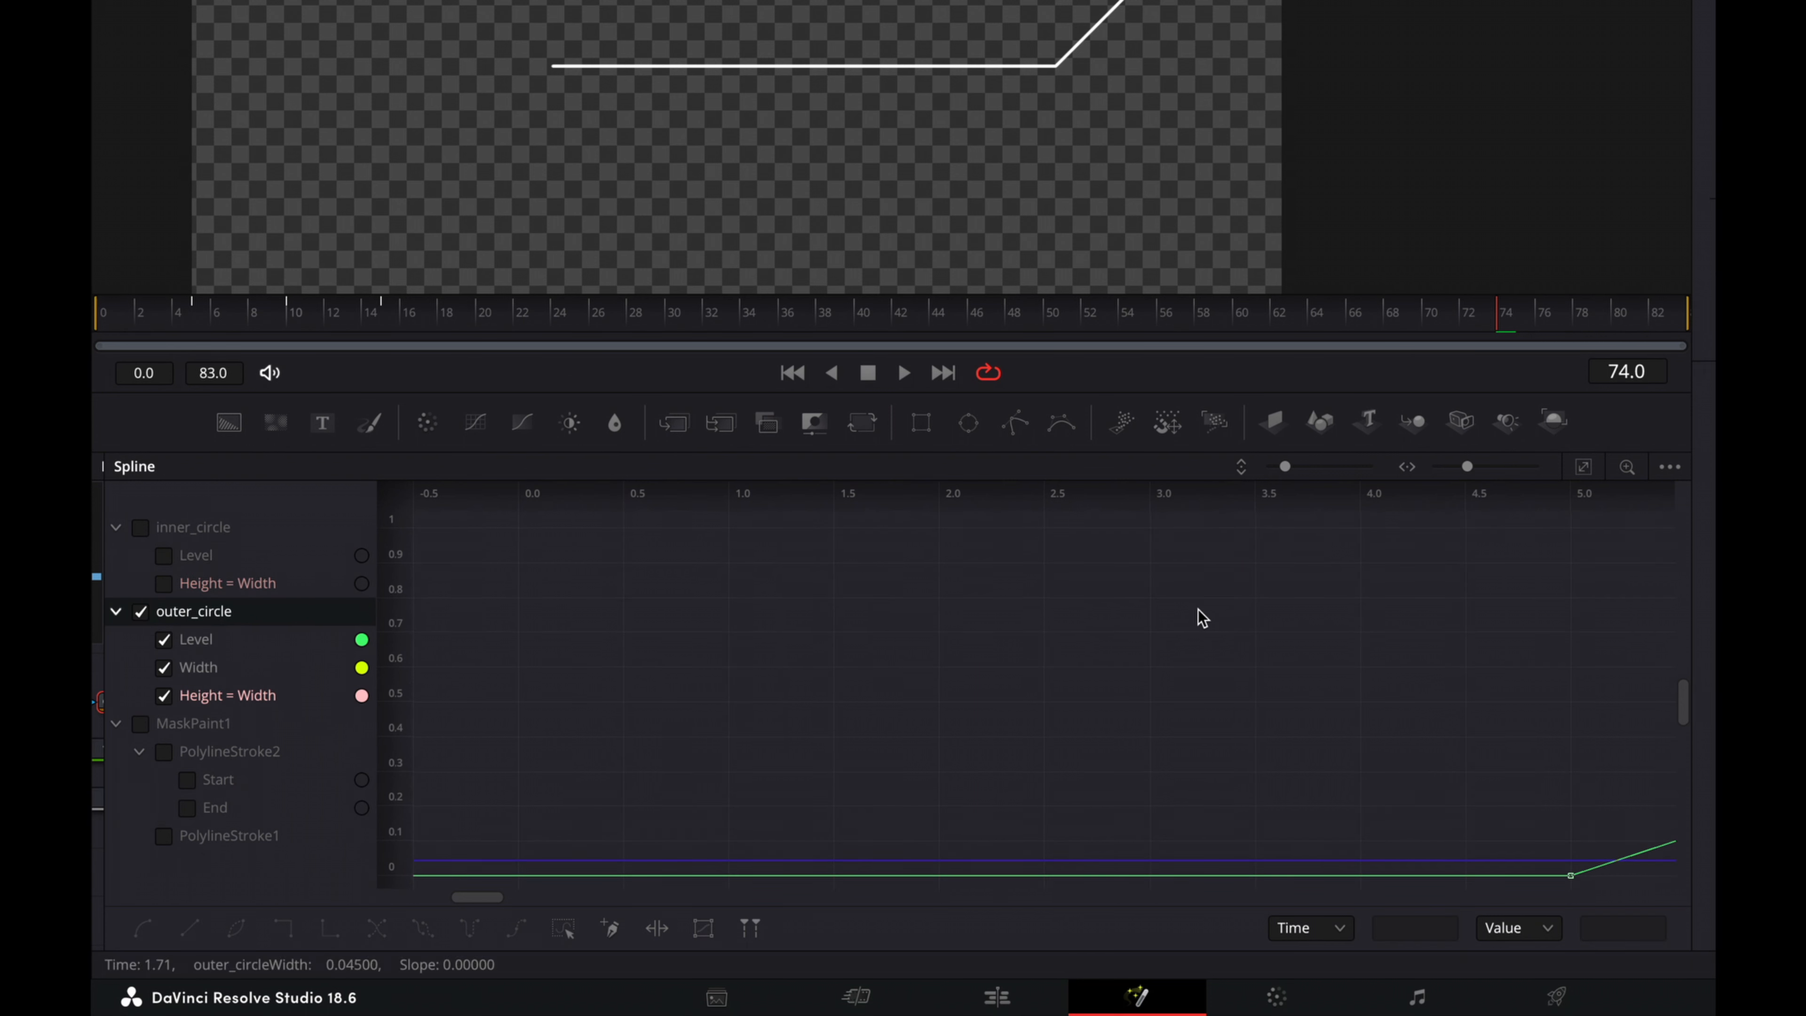
click(1583, 468)
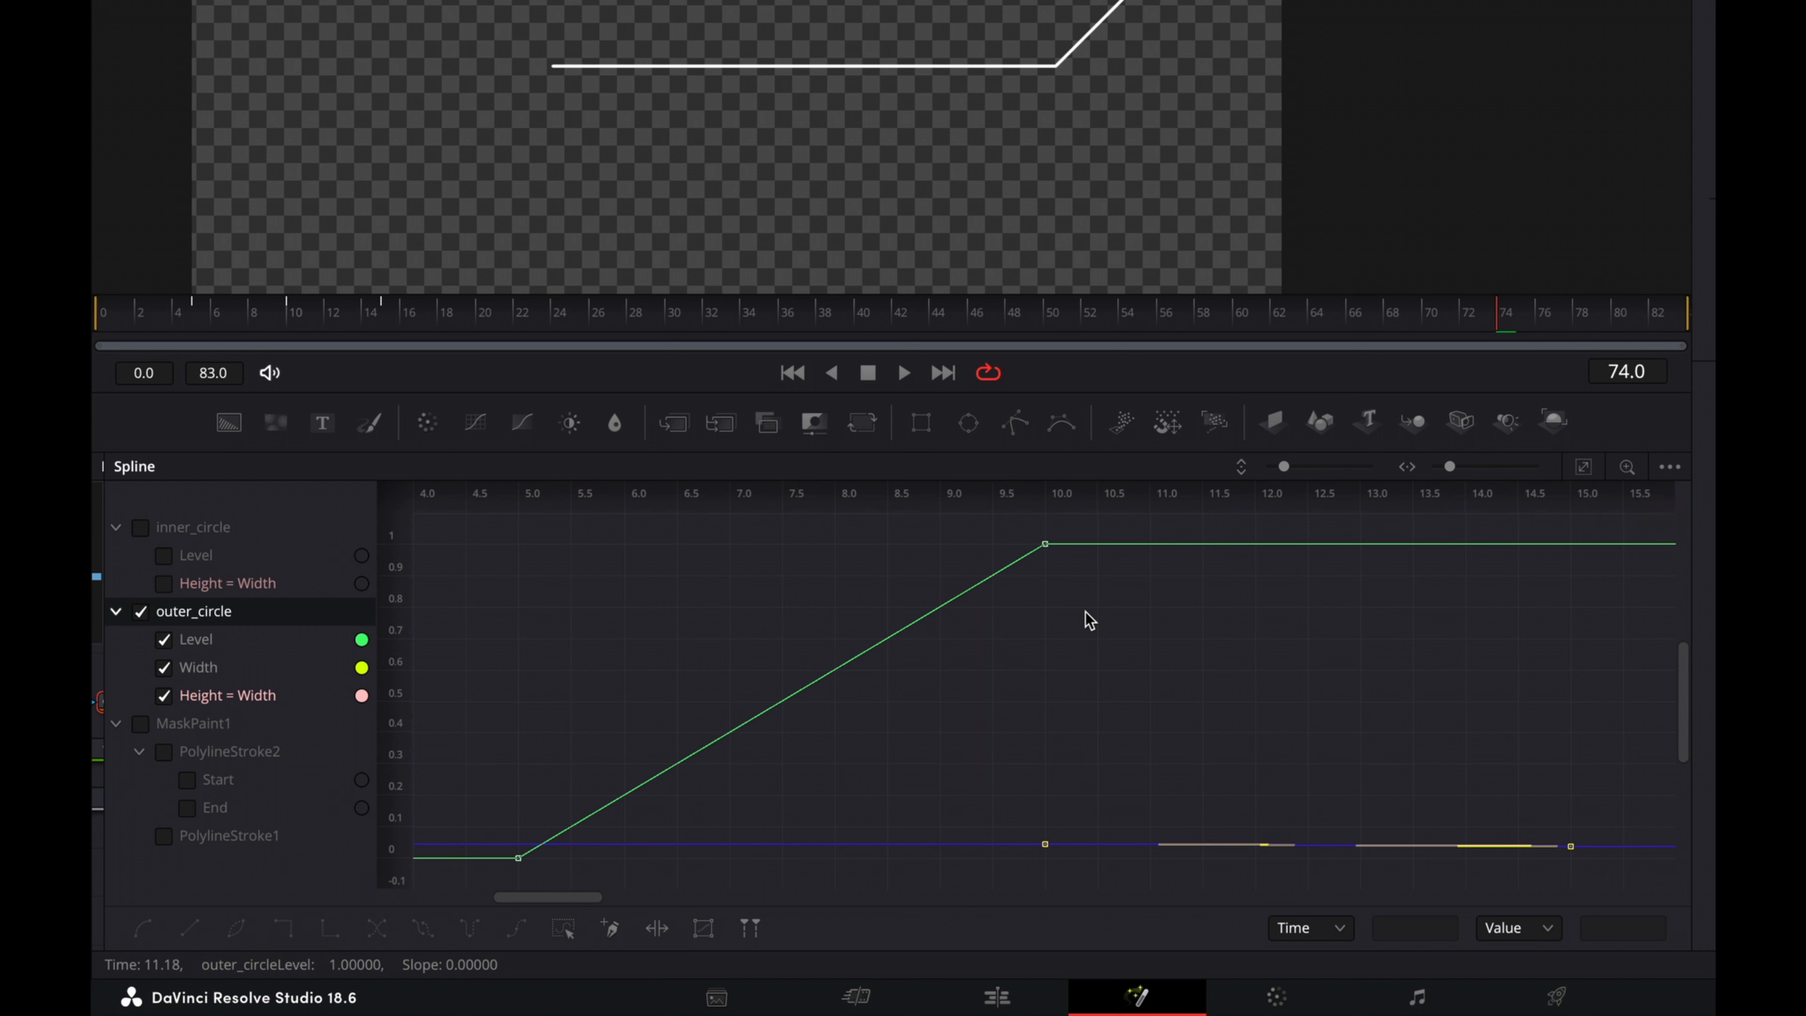
key(ctrl+a)
key(s)
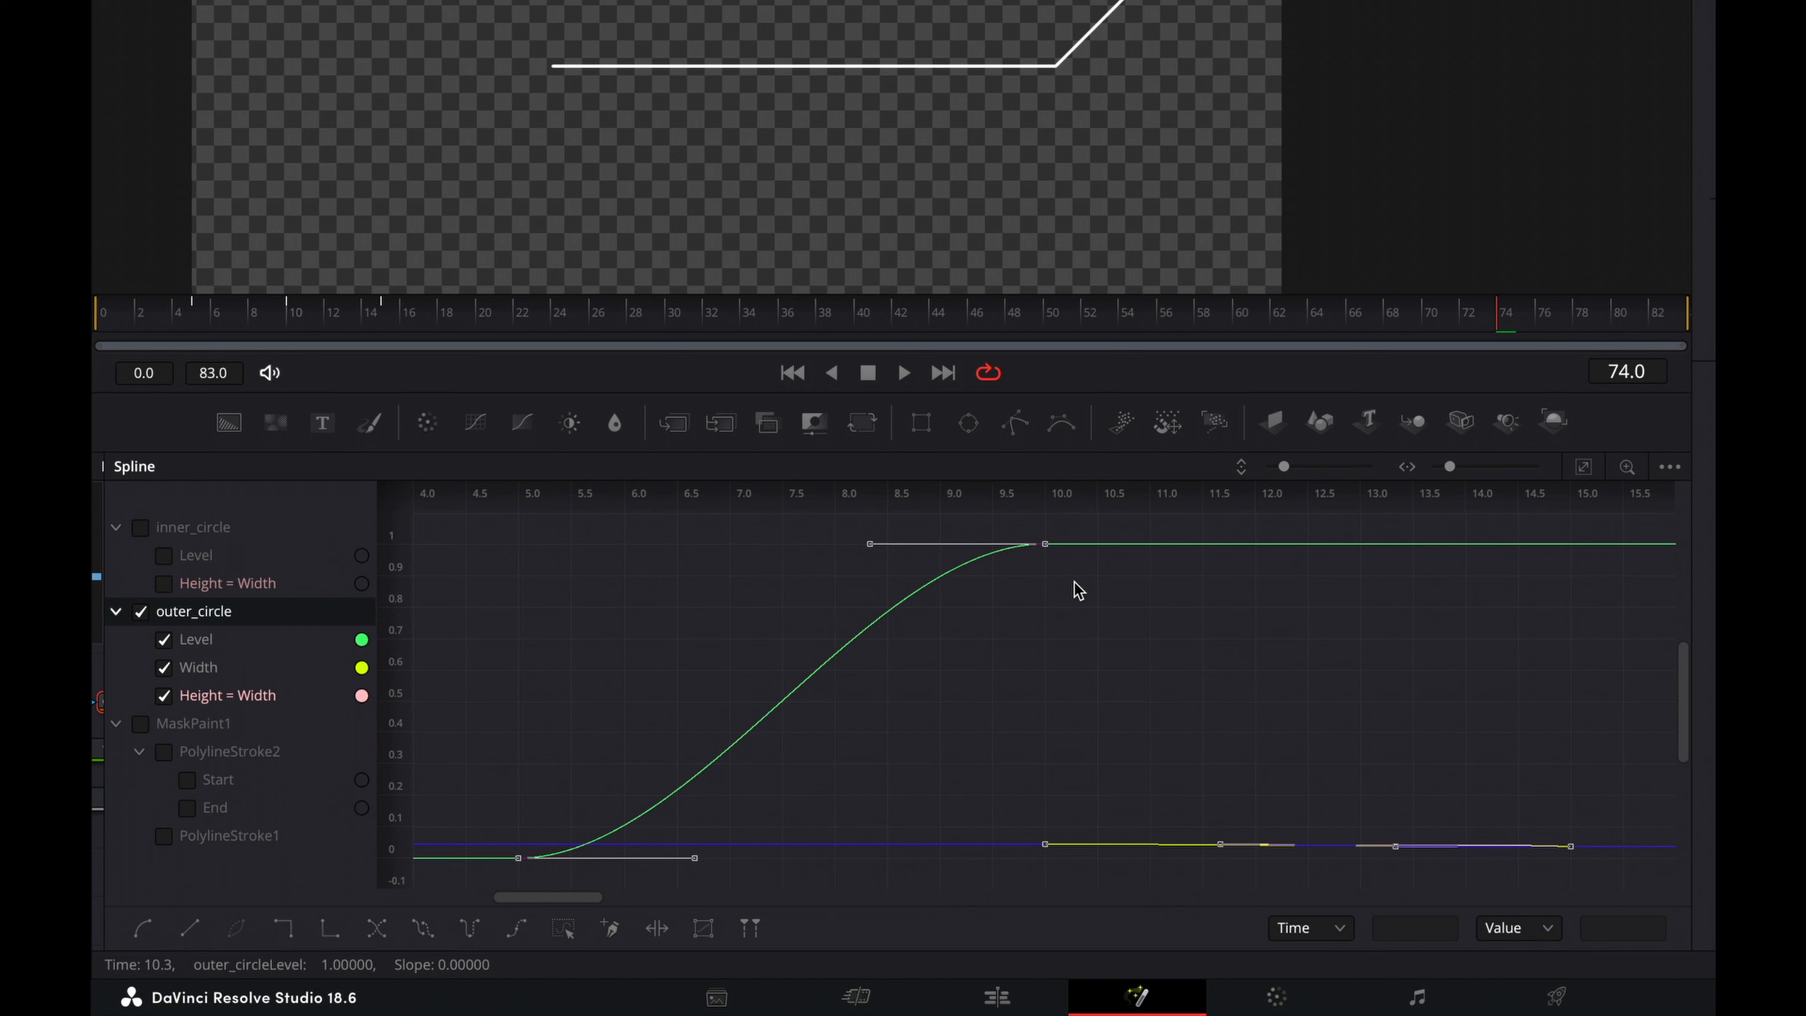
- Extend outer_circle's frame 10 Level handle back to about frame 5.4 and shorten the frame 5 keyframe's handle to about frame 6
drag(1068, 568, 1033, 530)
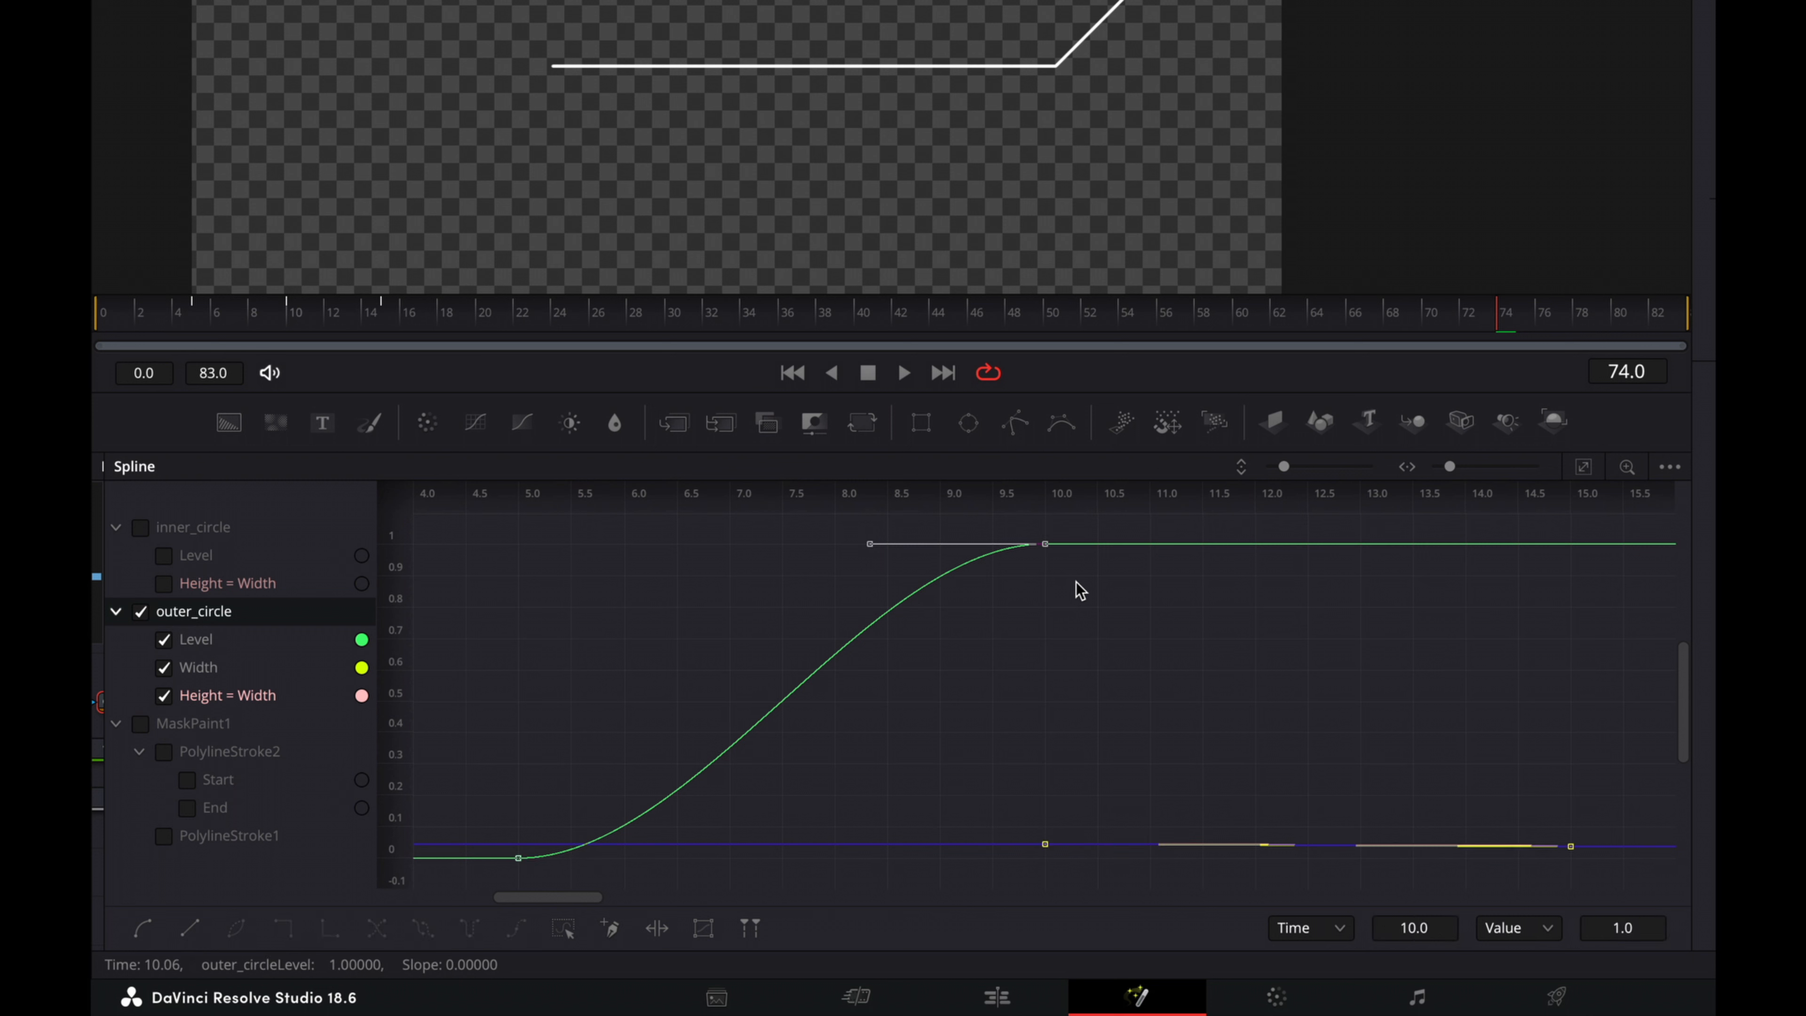
drag(1079, 590, 1032, 528)
drag(869, 544, 560, 562)
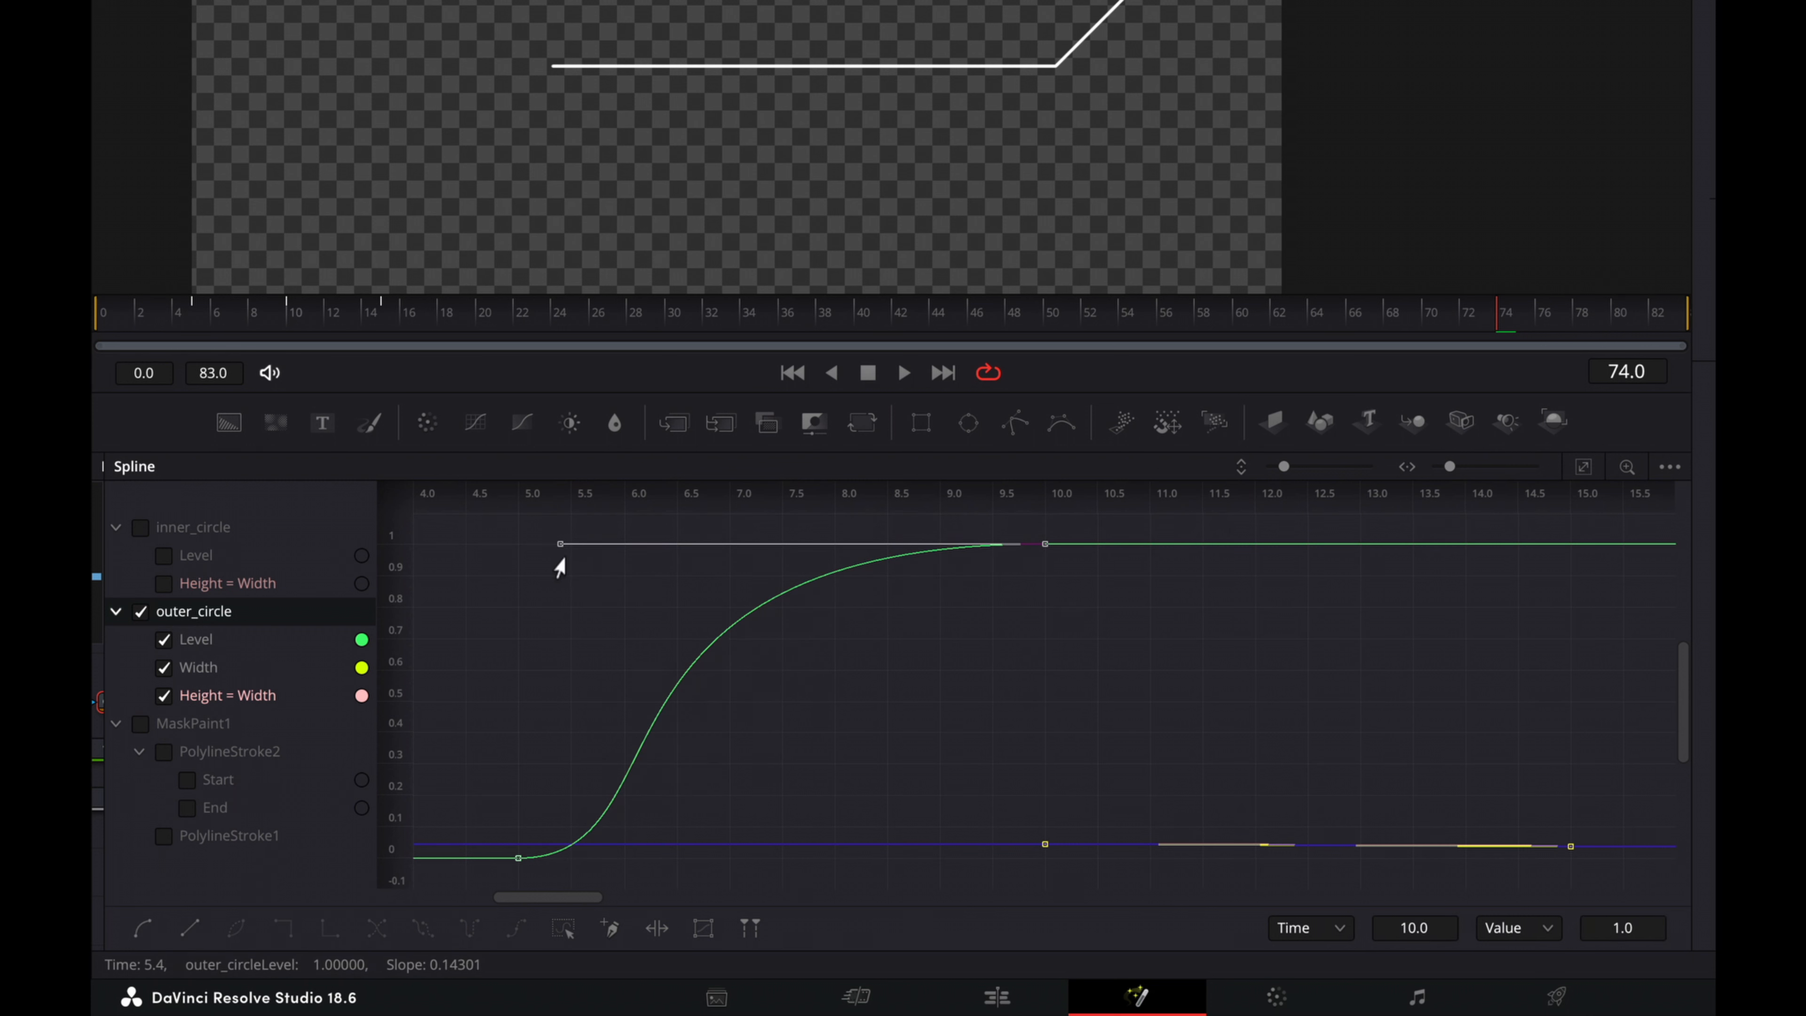
drag(456, 822, 548, 882)
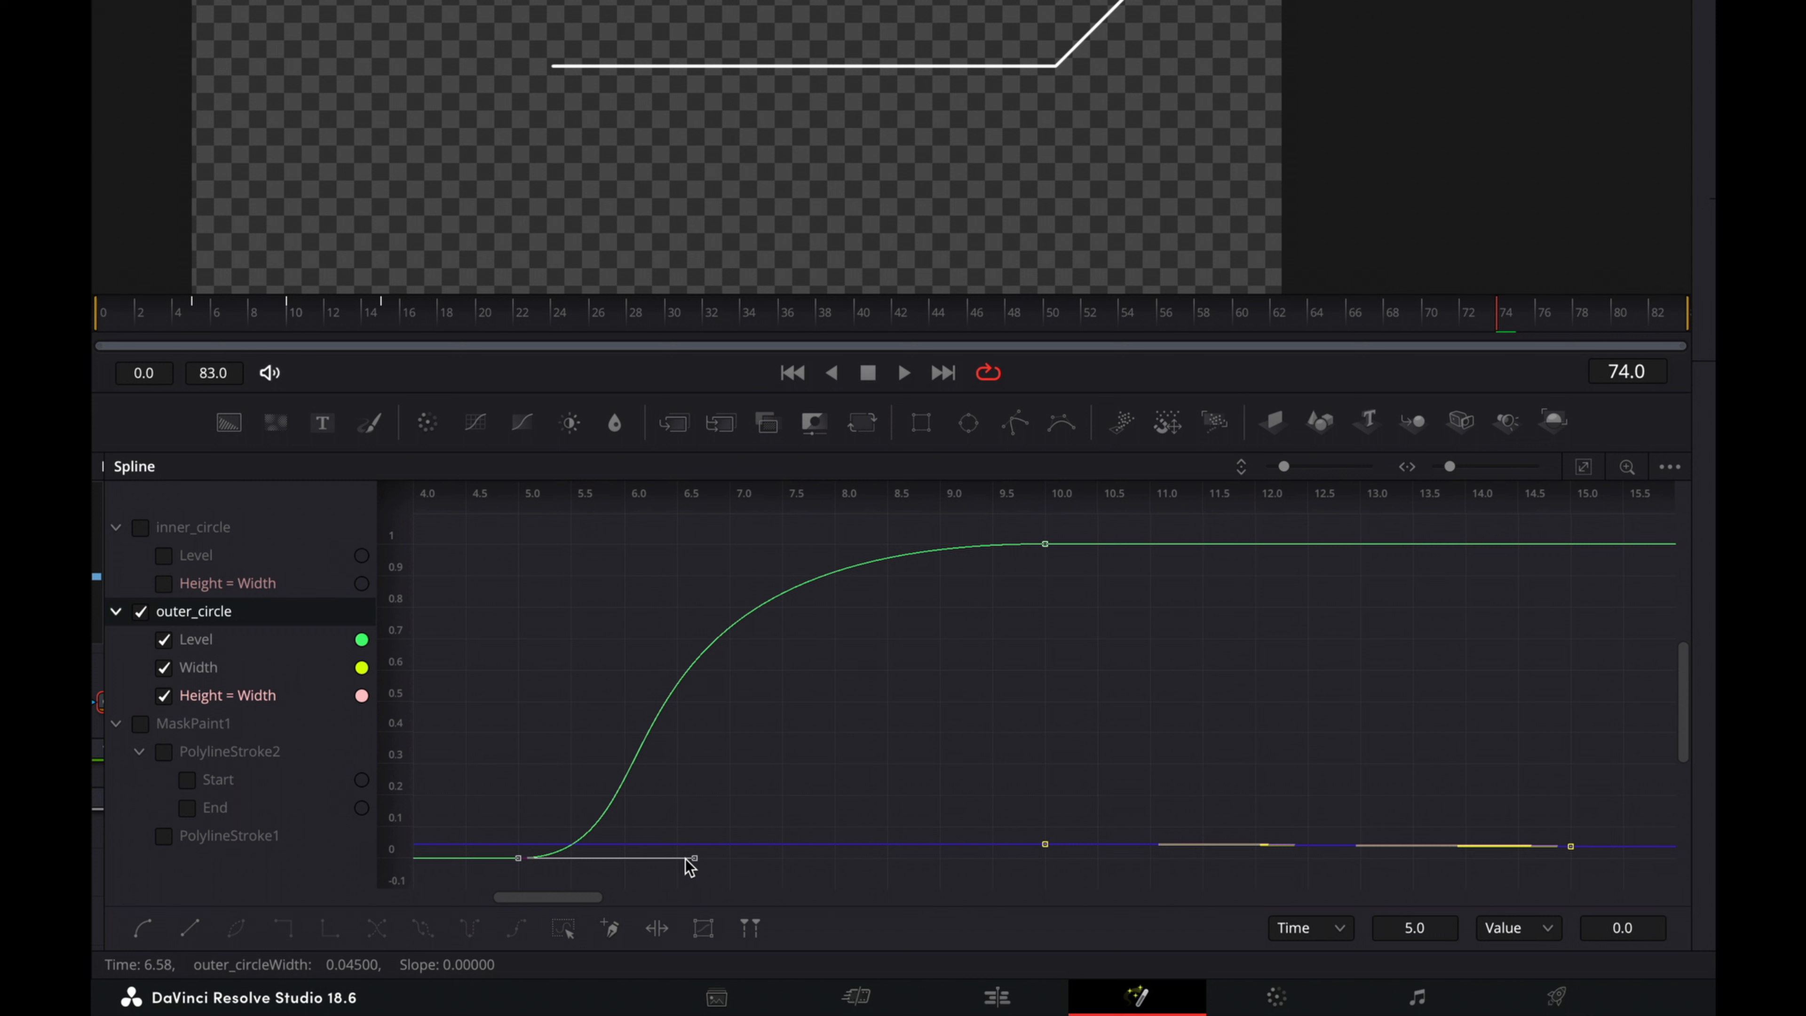
drag(675, 864, 619, 861)
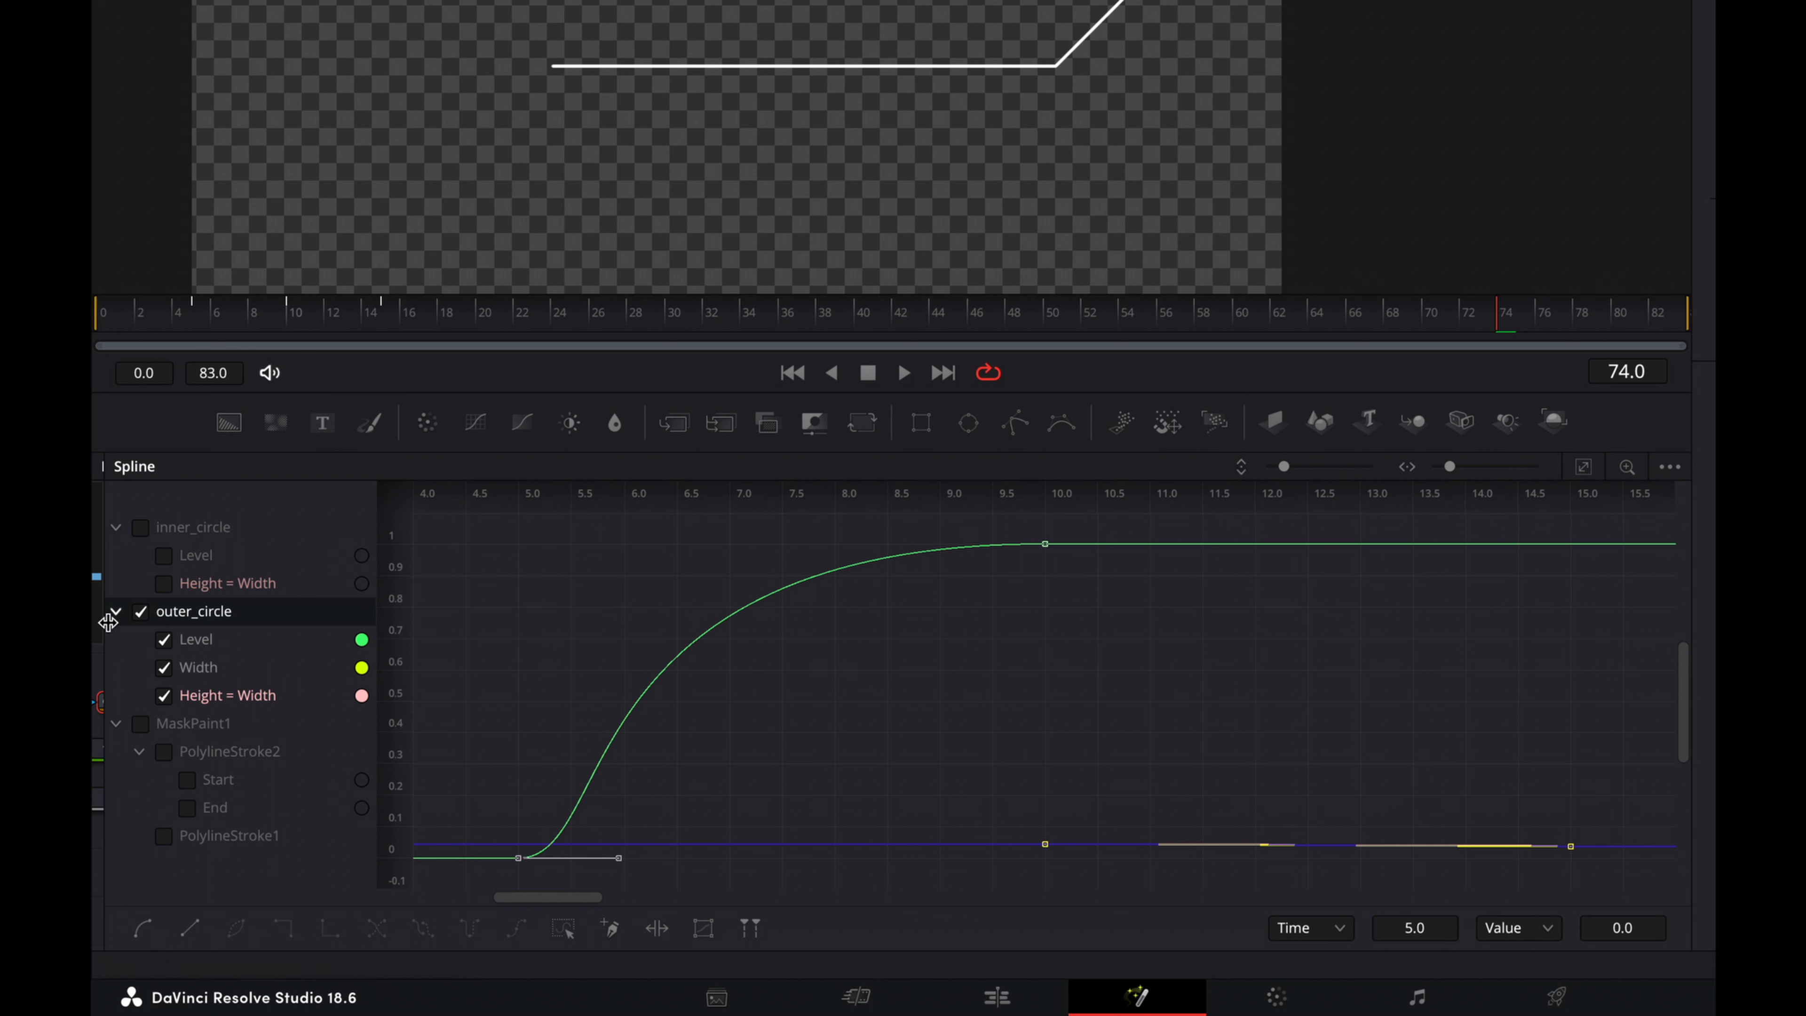
- Replace the outer_circle curves with the MaskPaint1 stroke curves, fitted to view, and smooth all of their keyframes
click(141, 614)
click(141, 724)
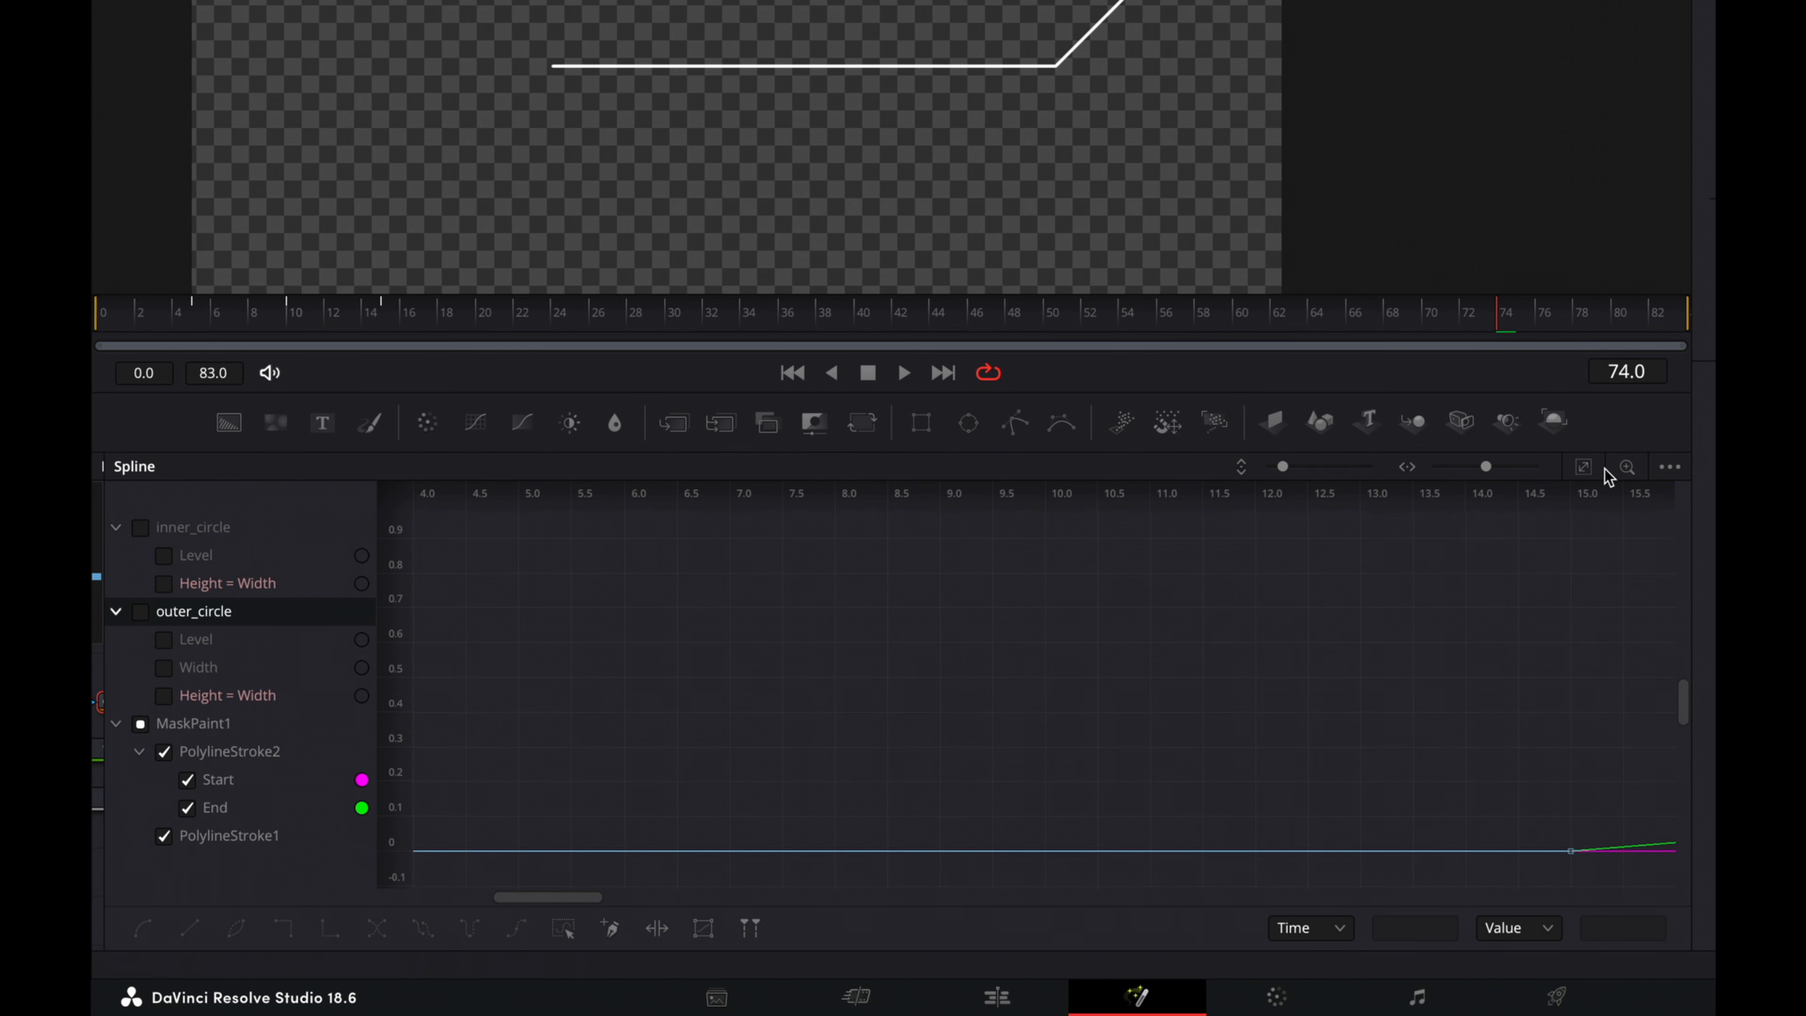
click(1585, 469)
key(super+a)
key(shift+s)
- Extend the Write On End curve's frame 50 handle back to about frame 18 and shorten the frame 15 keyframe's handle
click(1574, 609)
drag(1613, 584, 1552, 527)
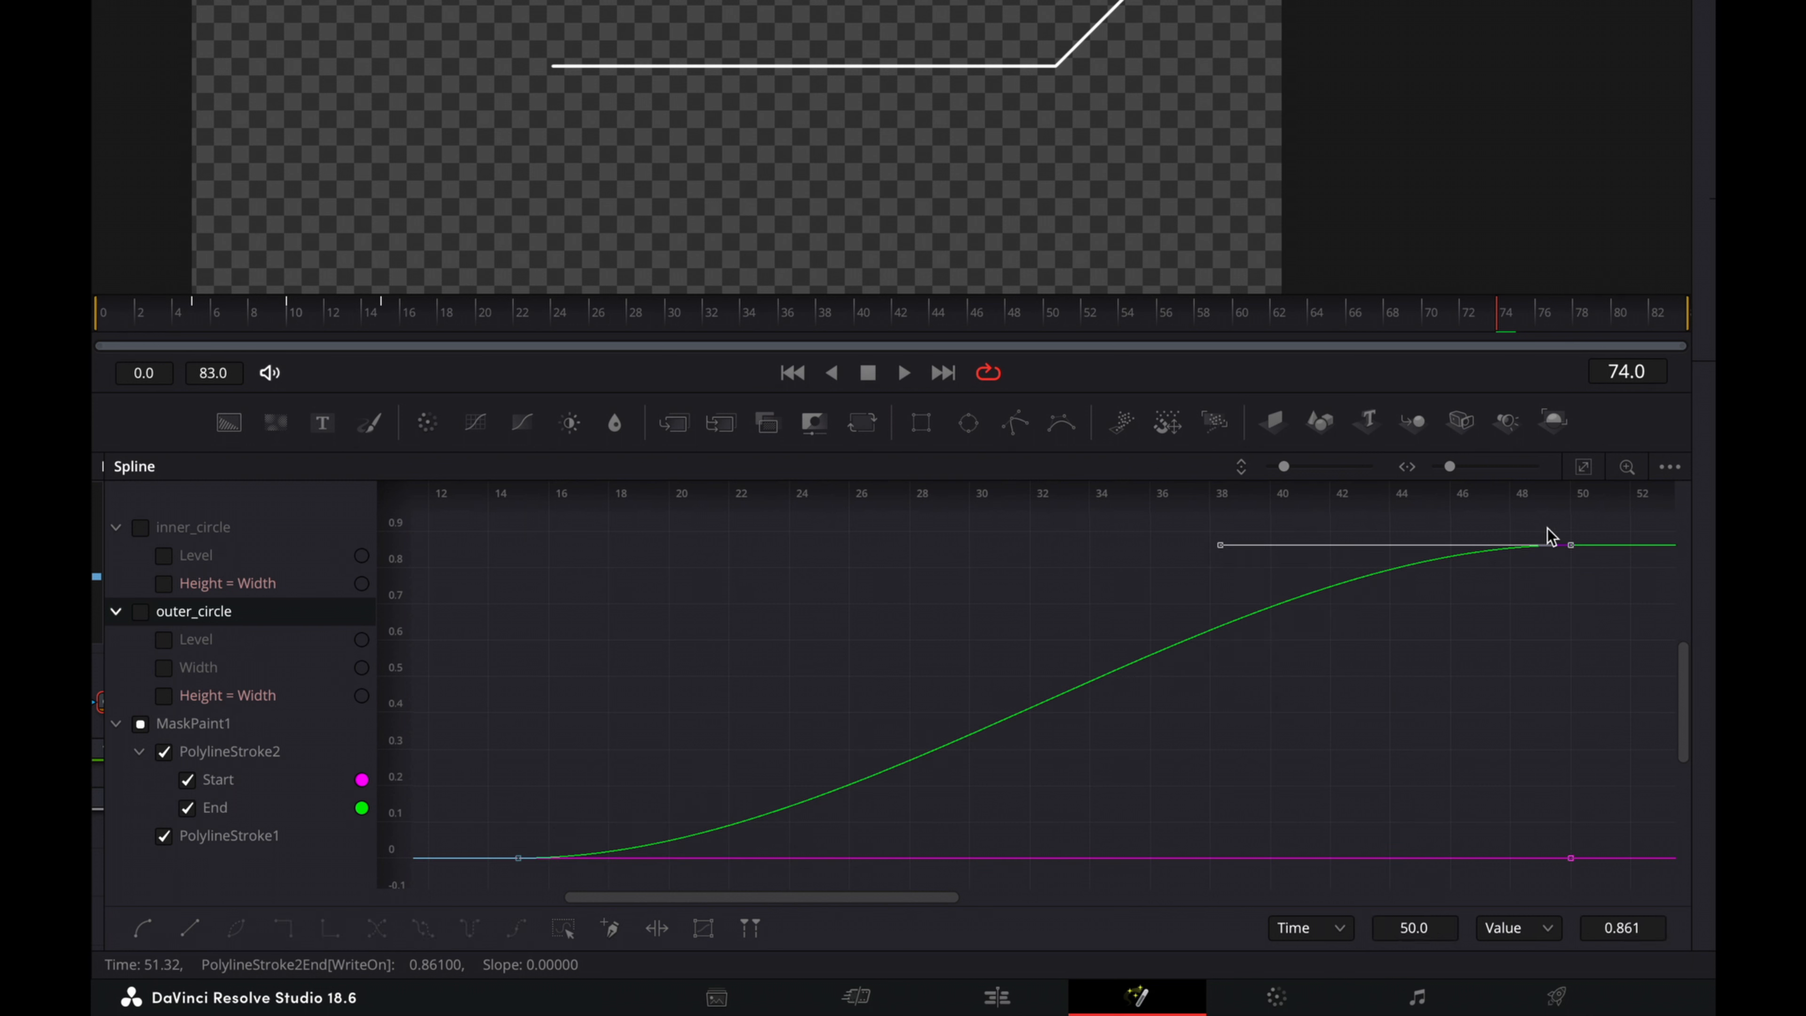
drag(1220, 545, 644, 549)
drag(1587, 570, 1526, 520)
drag(1219, 547, 616, 548)
click(543, 741)
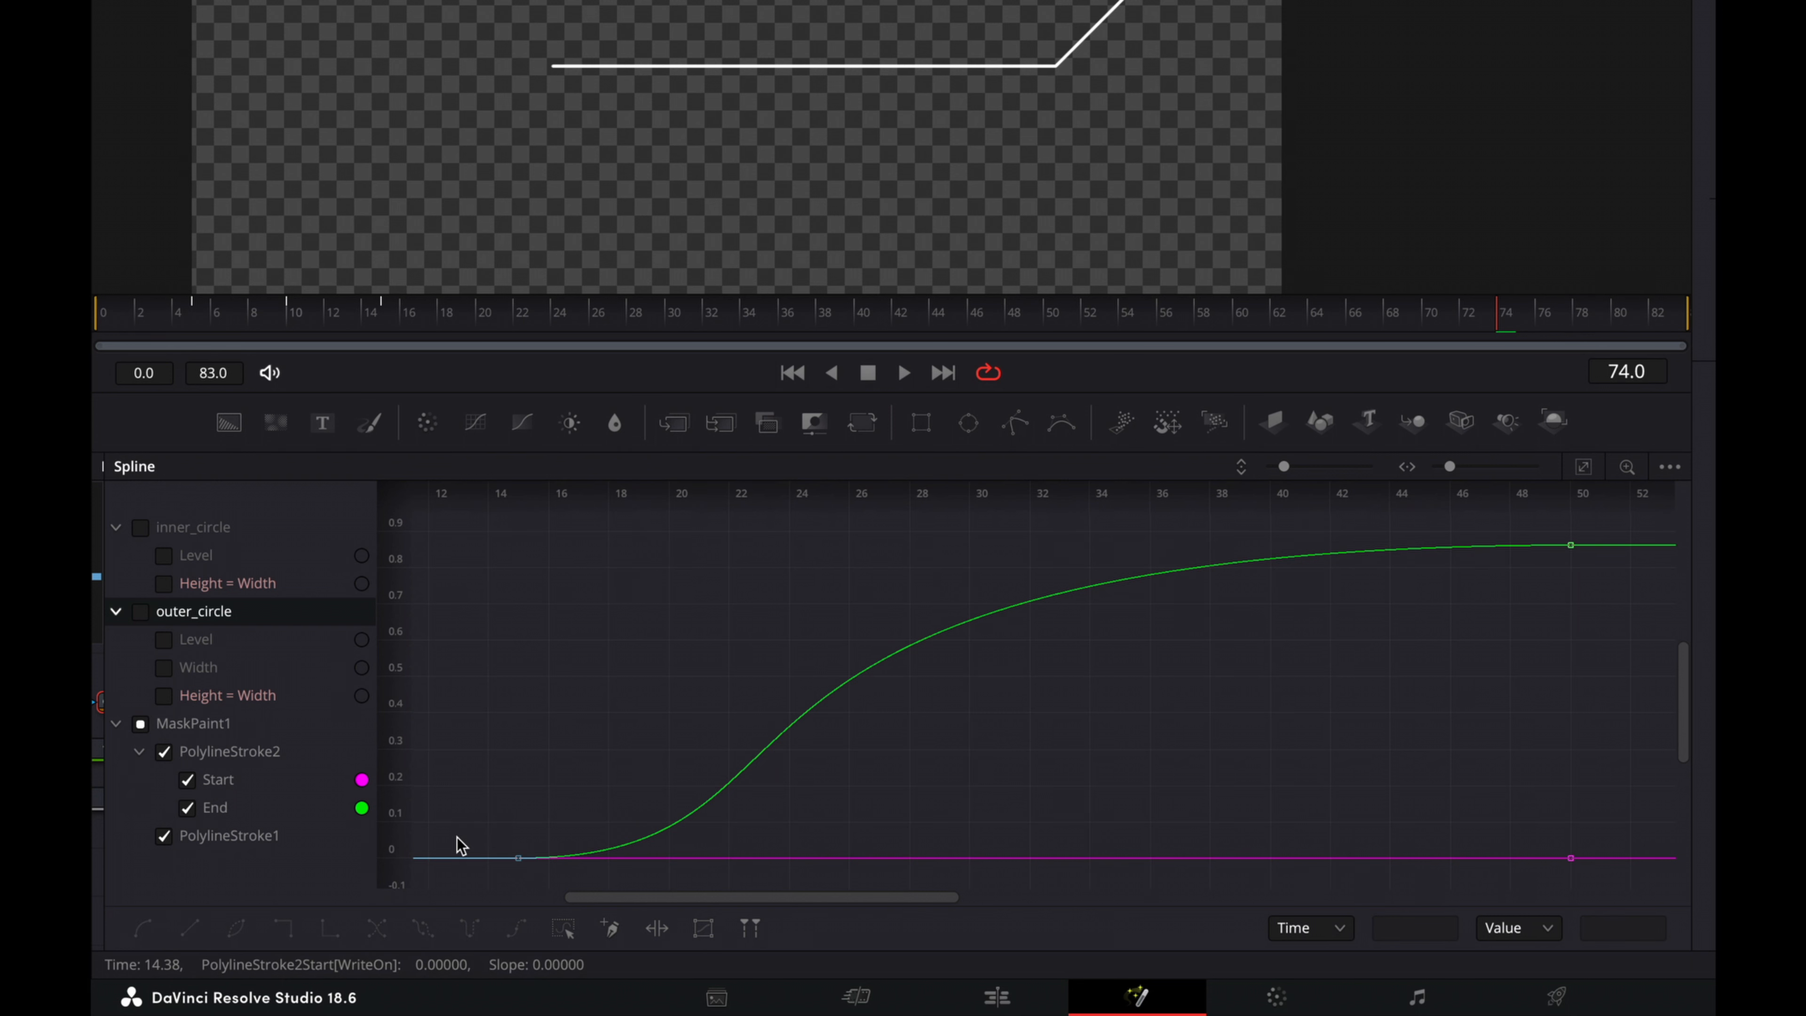
click(189, 781)
click(190, 779)
drag(502, 825, 536, 867)
drag(863, 865, 613, 864)
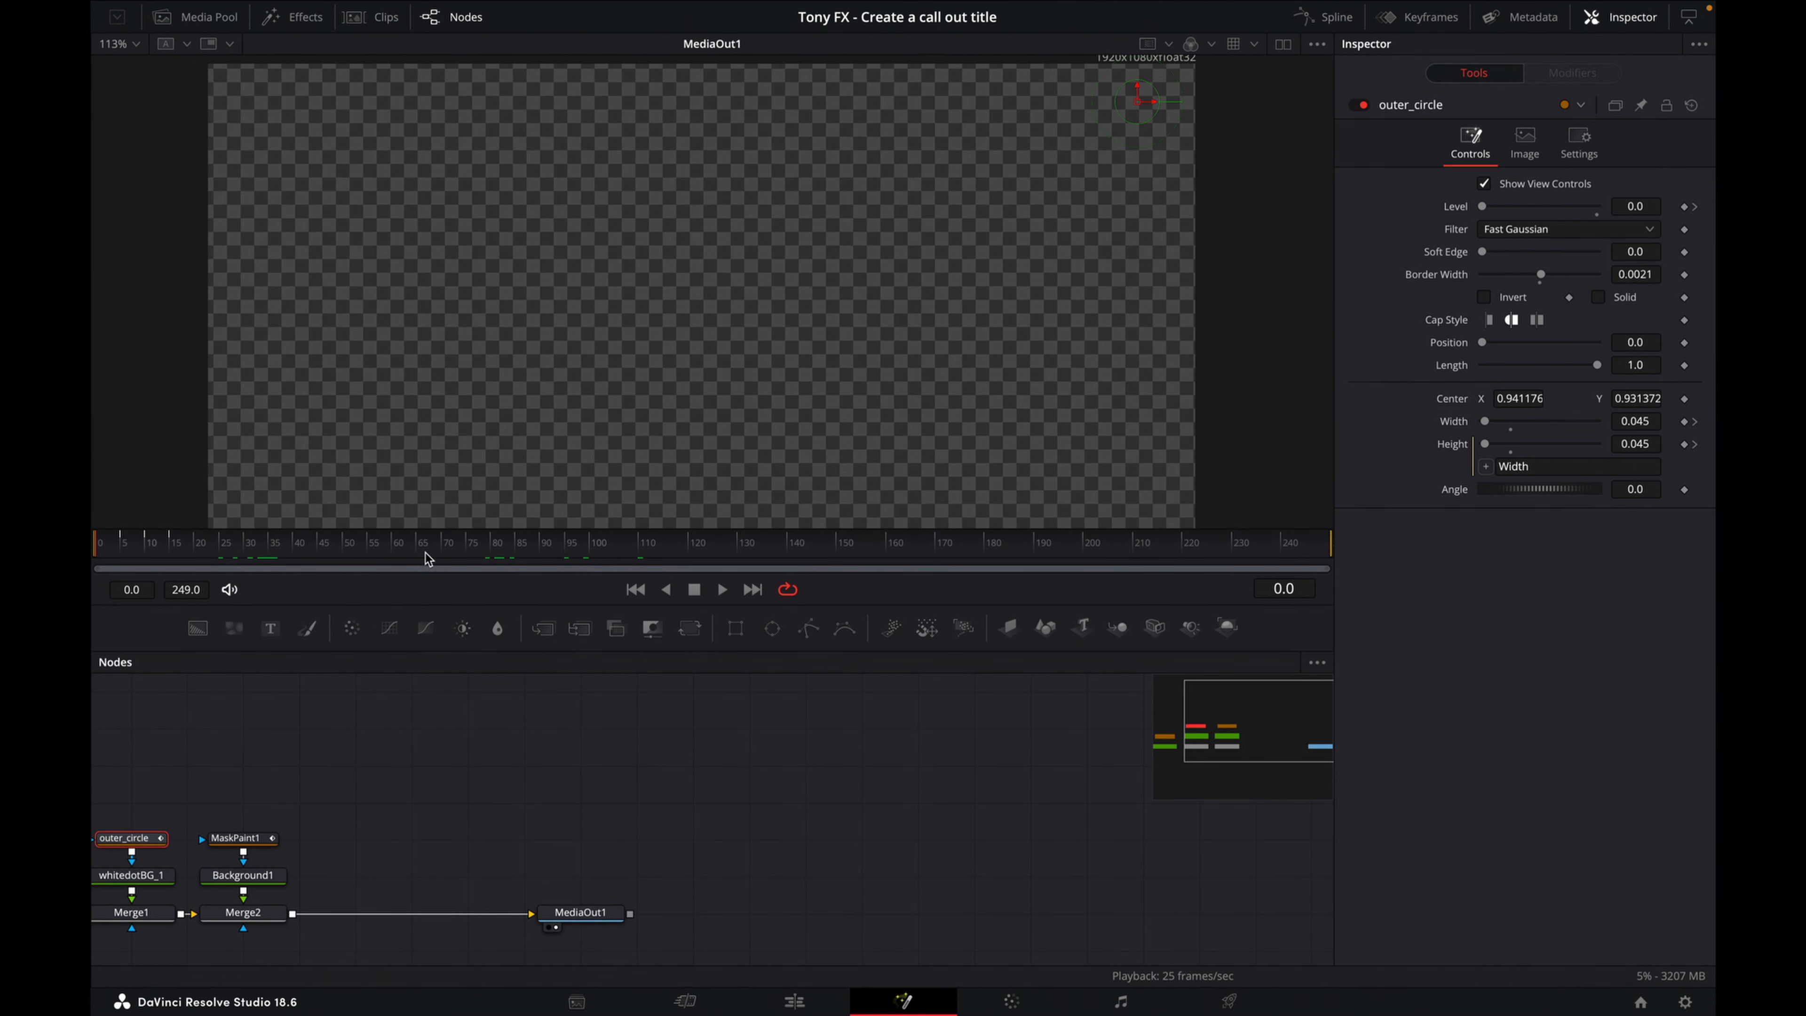
- Play the composition from the start to check the eased animation, and stop it once the line is fully drawn
drag(426, 552, 749, 557)
click(723, 590)
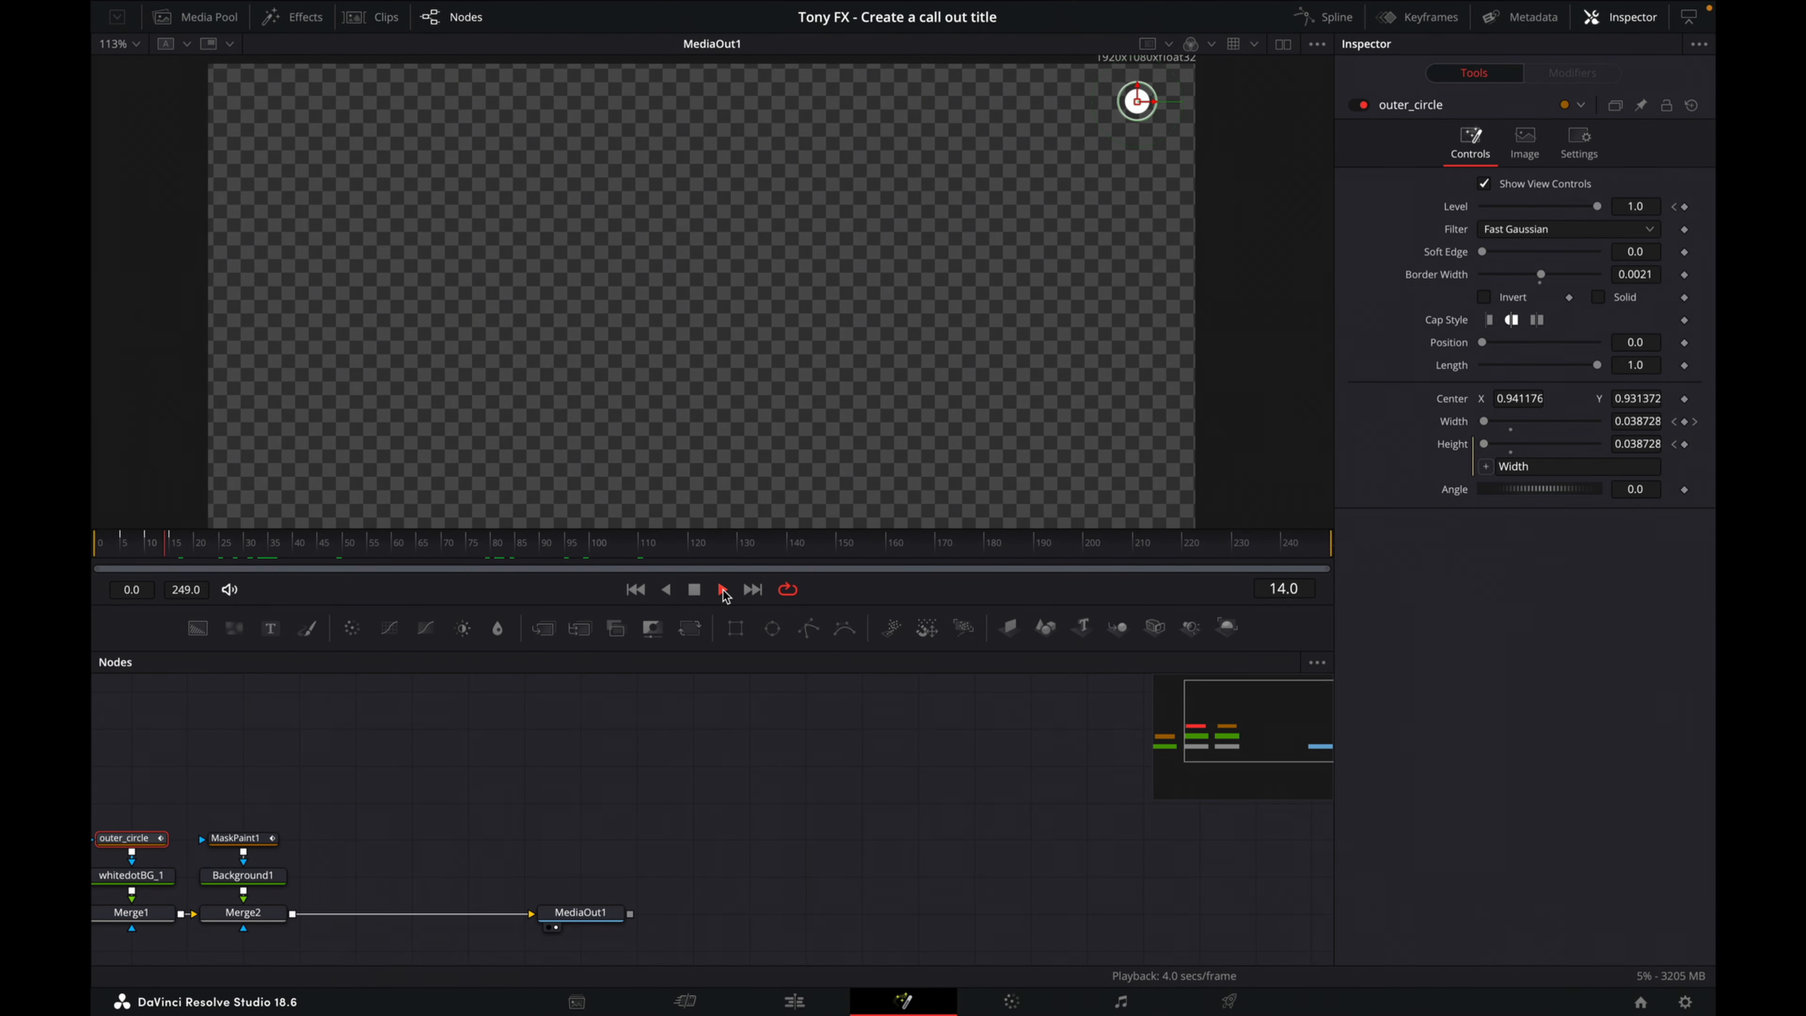
click(694, 588)
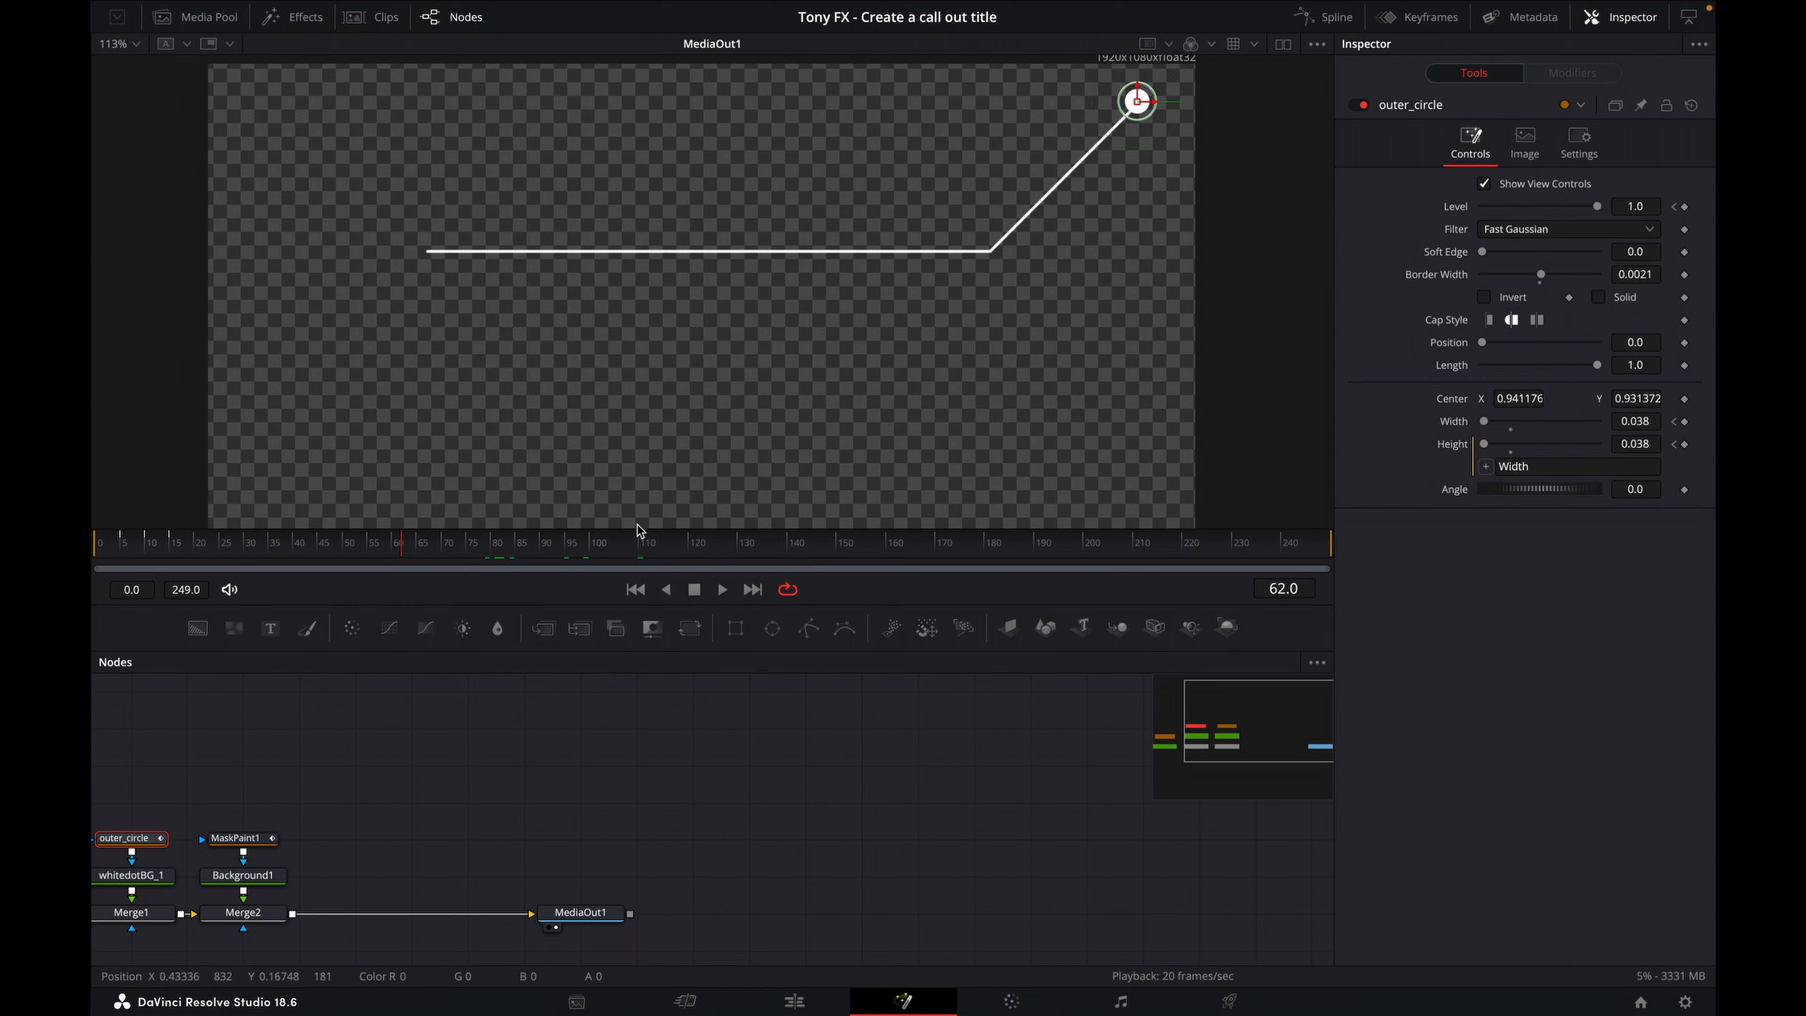
- Add a new Background node and merge it over the Merge2 output
drag(548, 756, 927, 747)
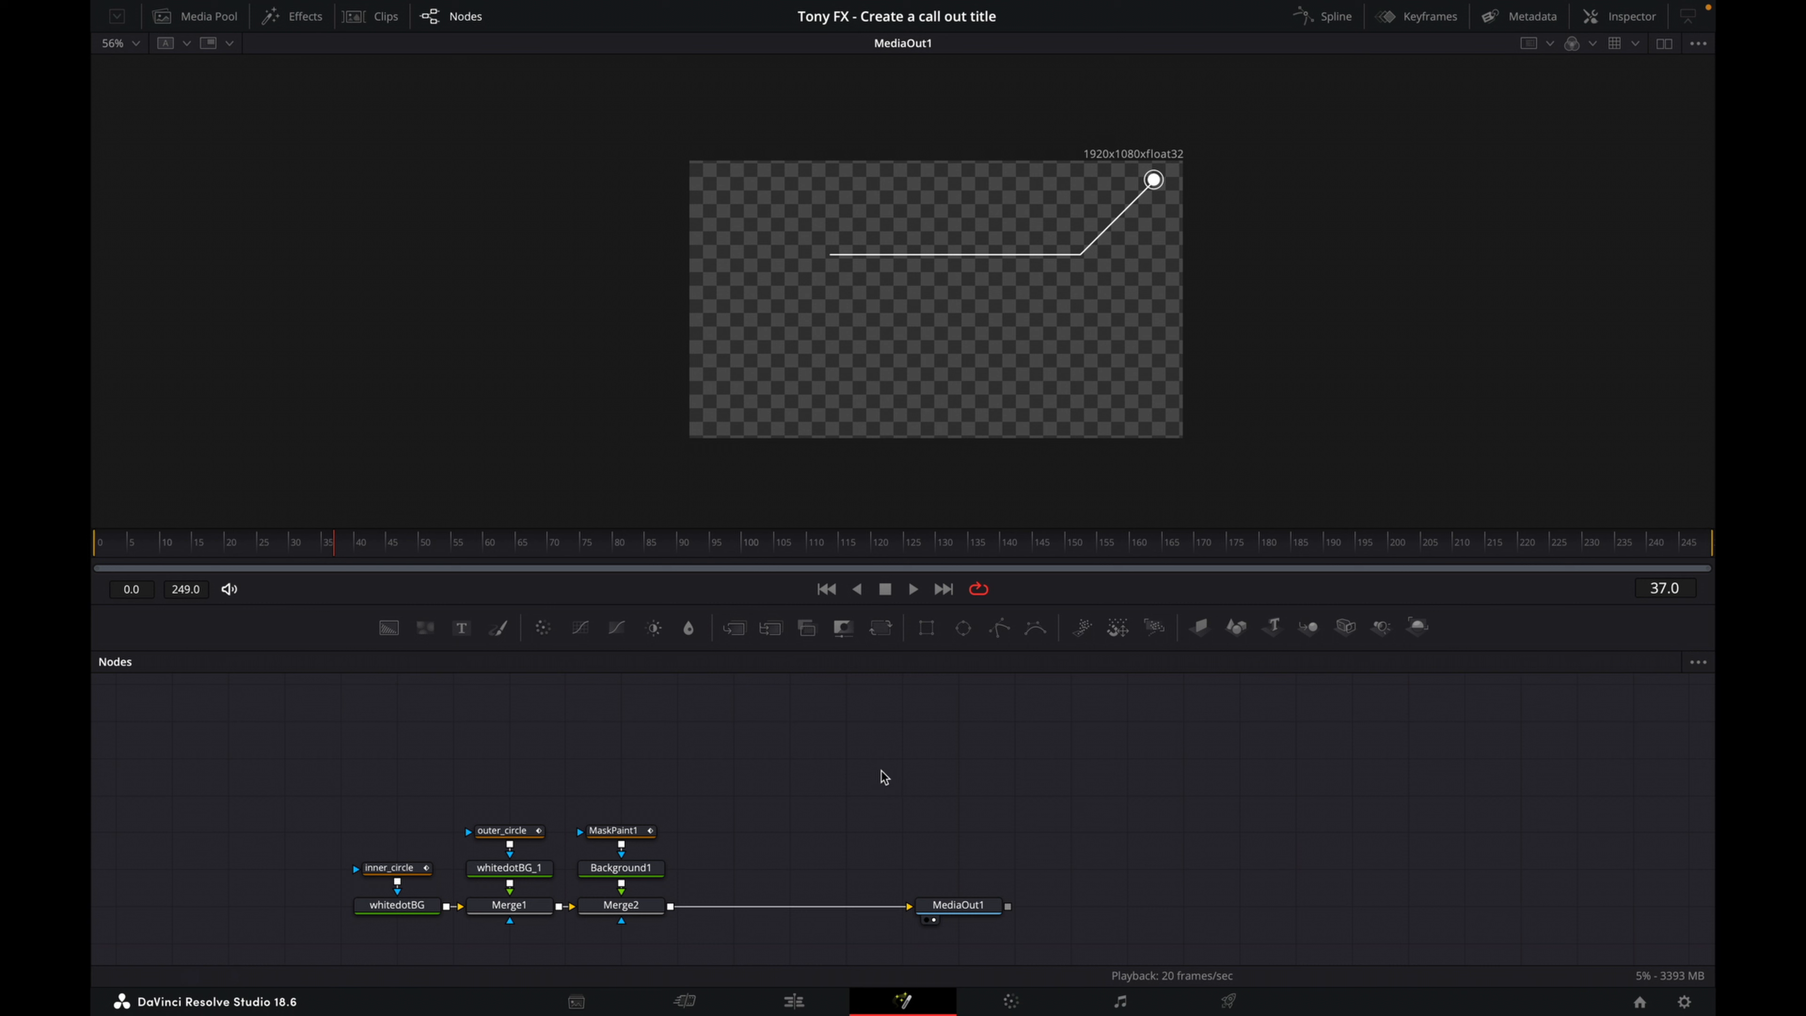
drag(391, 629, 736, 865)
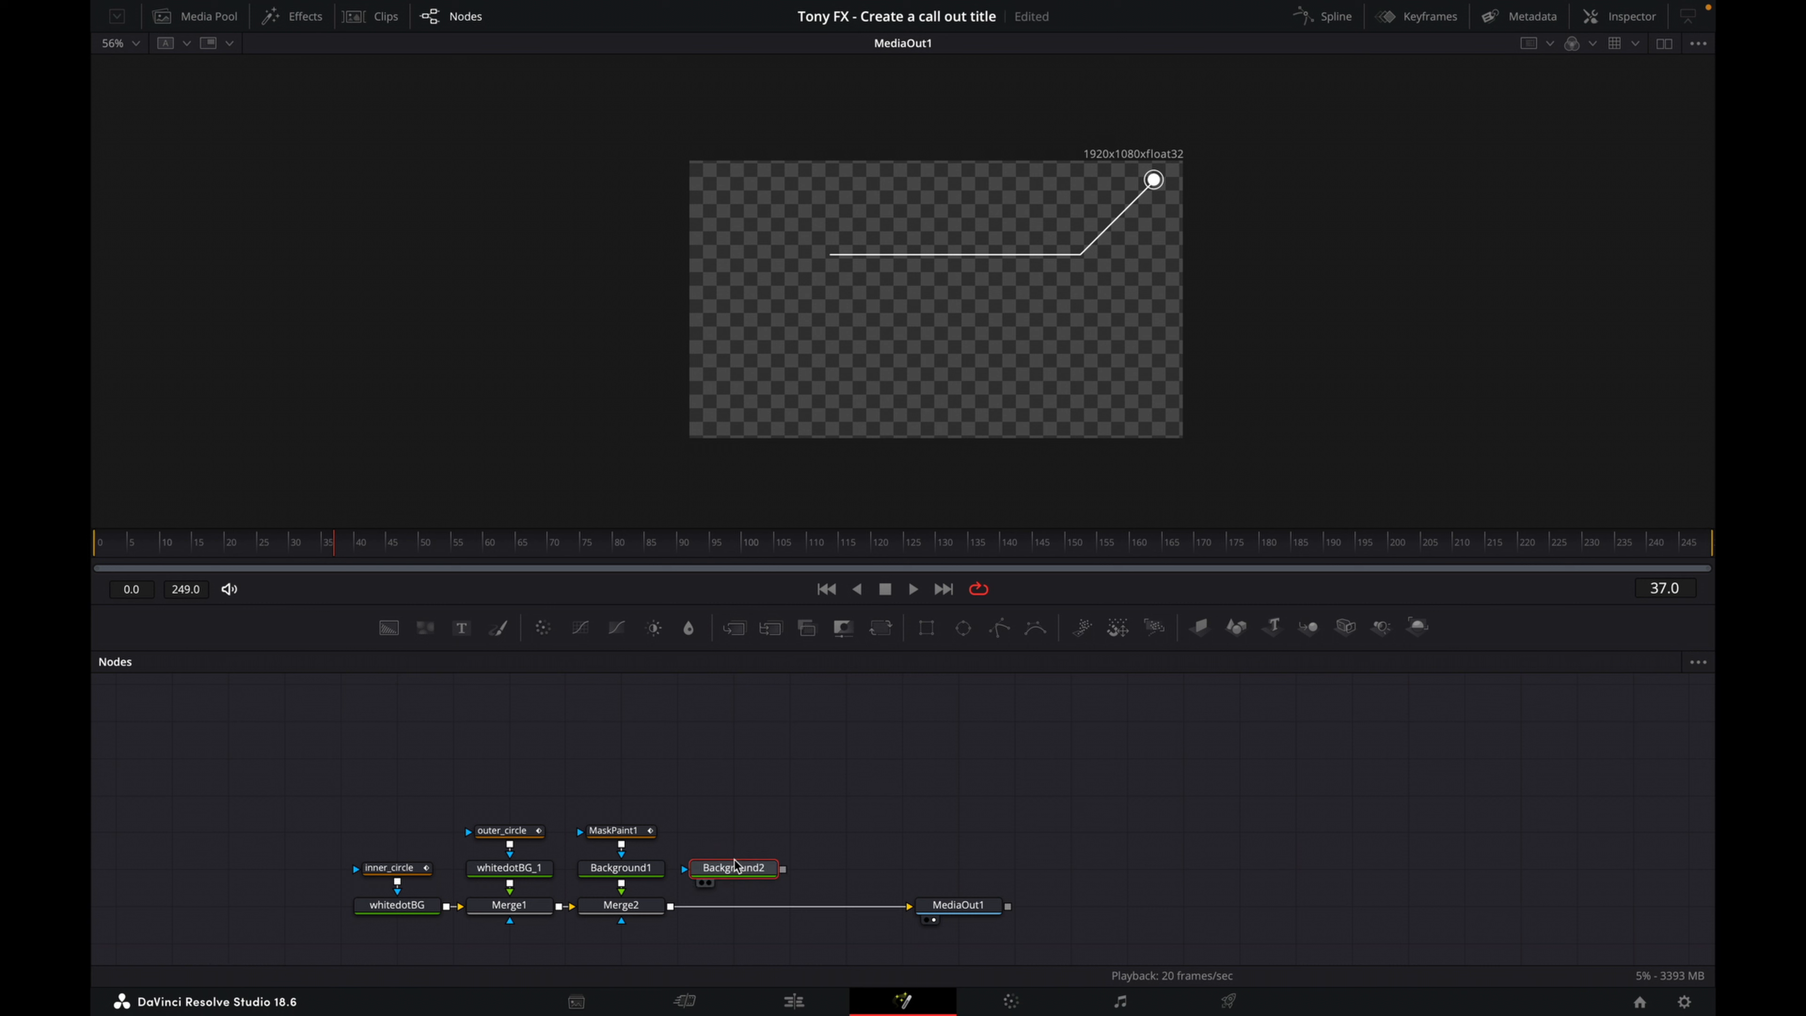
drag(783, 869, 671, 914)
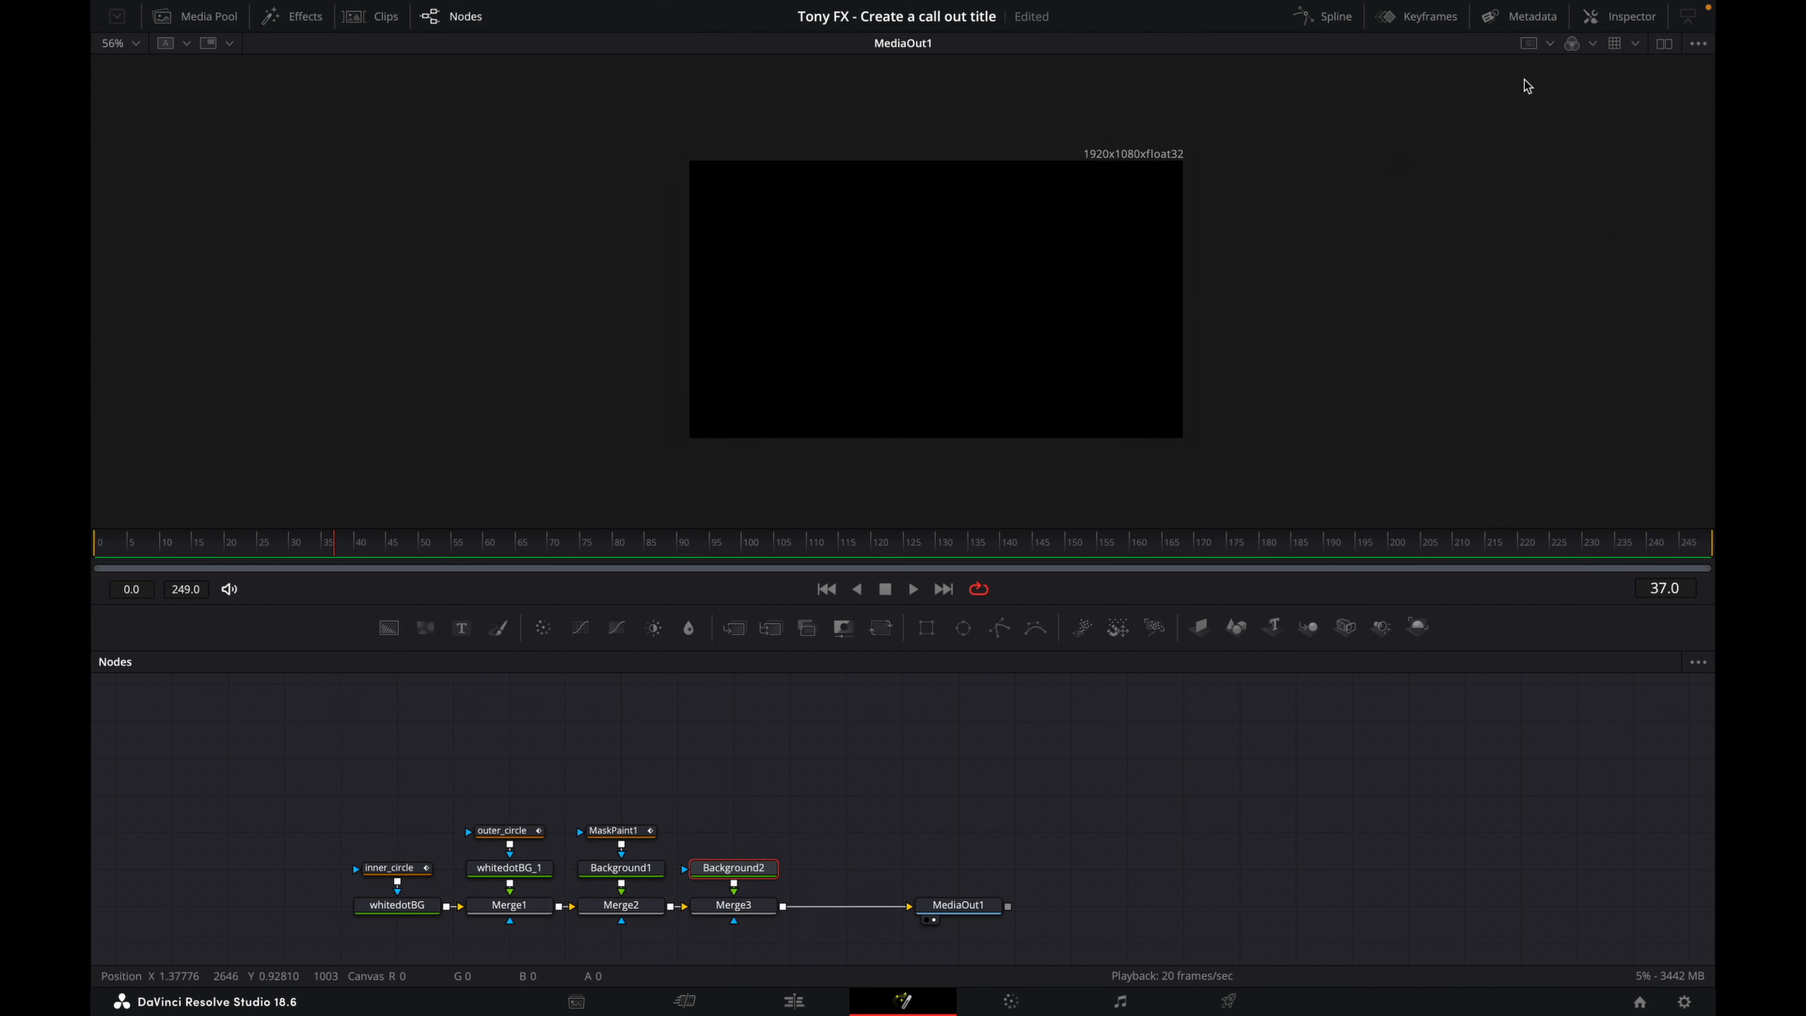
- Set the Background2 node's colour to white using the Snow swatch
click(1622, 19)
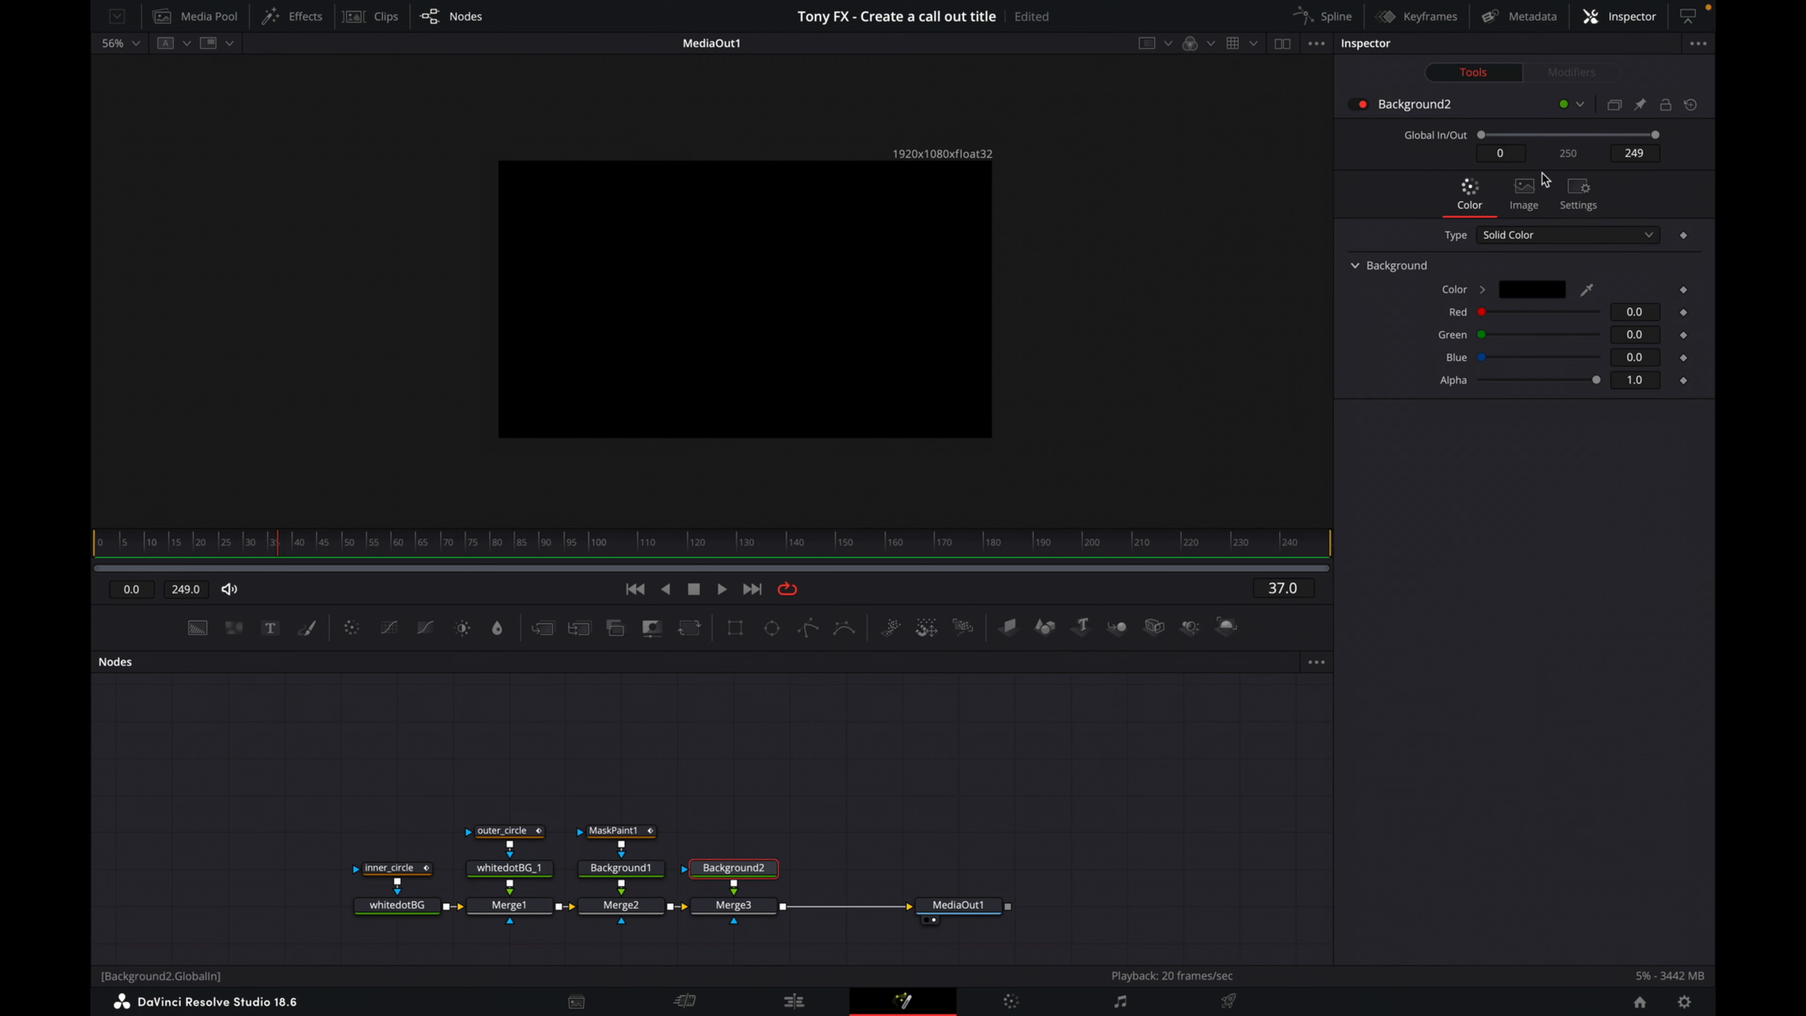
click(1519, 296)
click(1569, 214)
click(1539, 476)
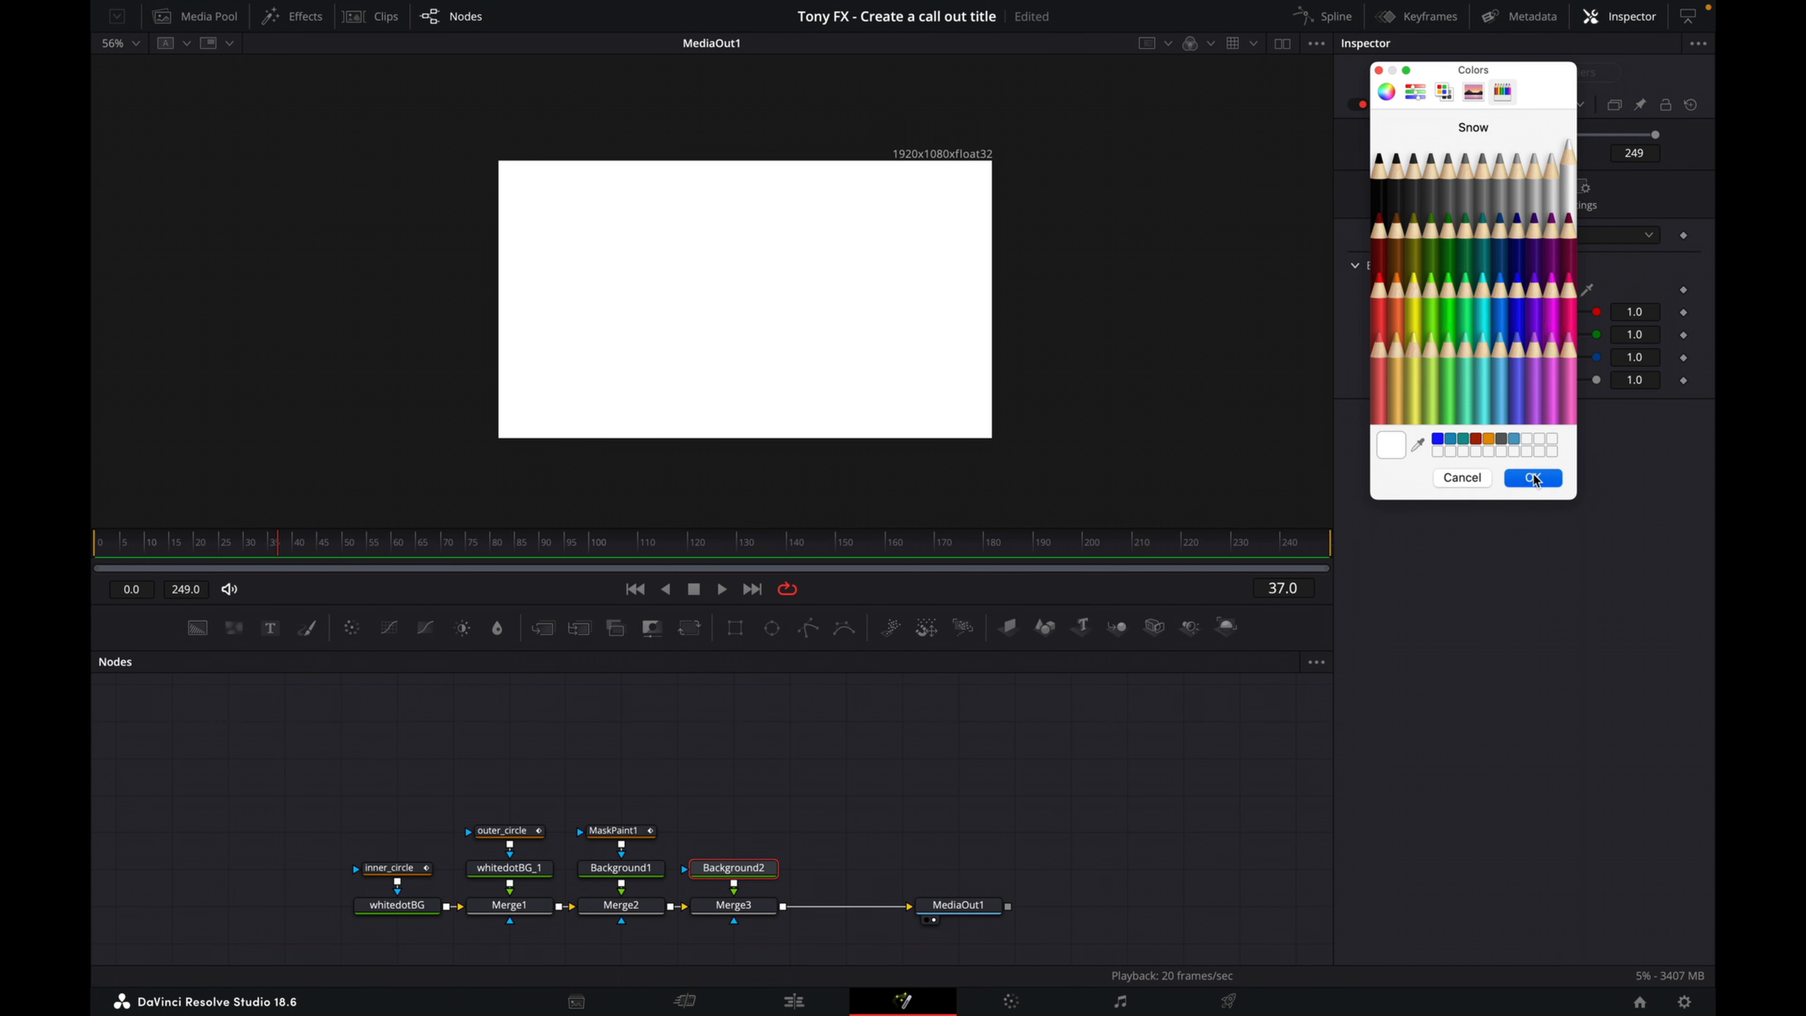
- Rename the Background2 node as whitebox
right_click(756, 880)
click(818, 714)
text(whitebox)
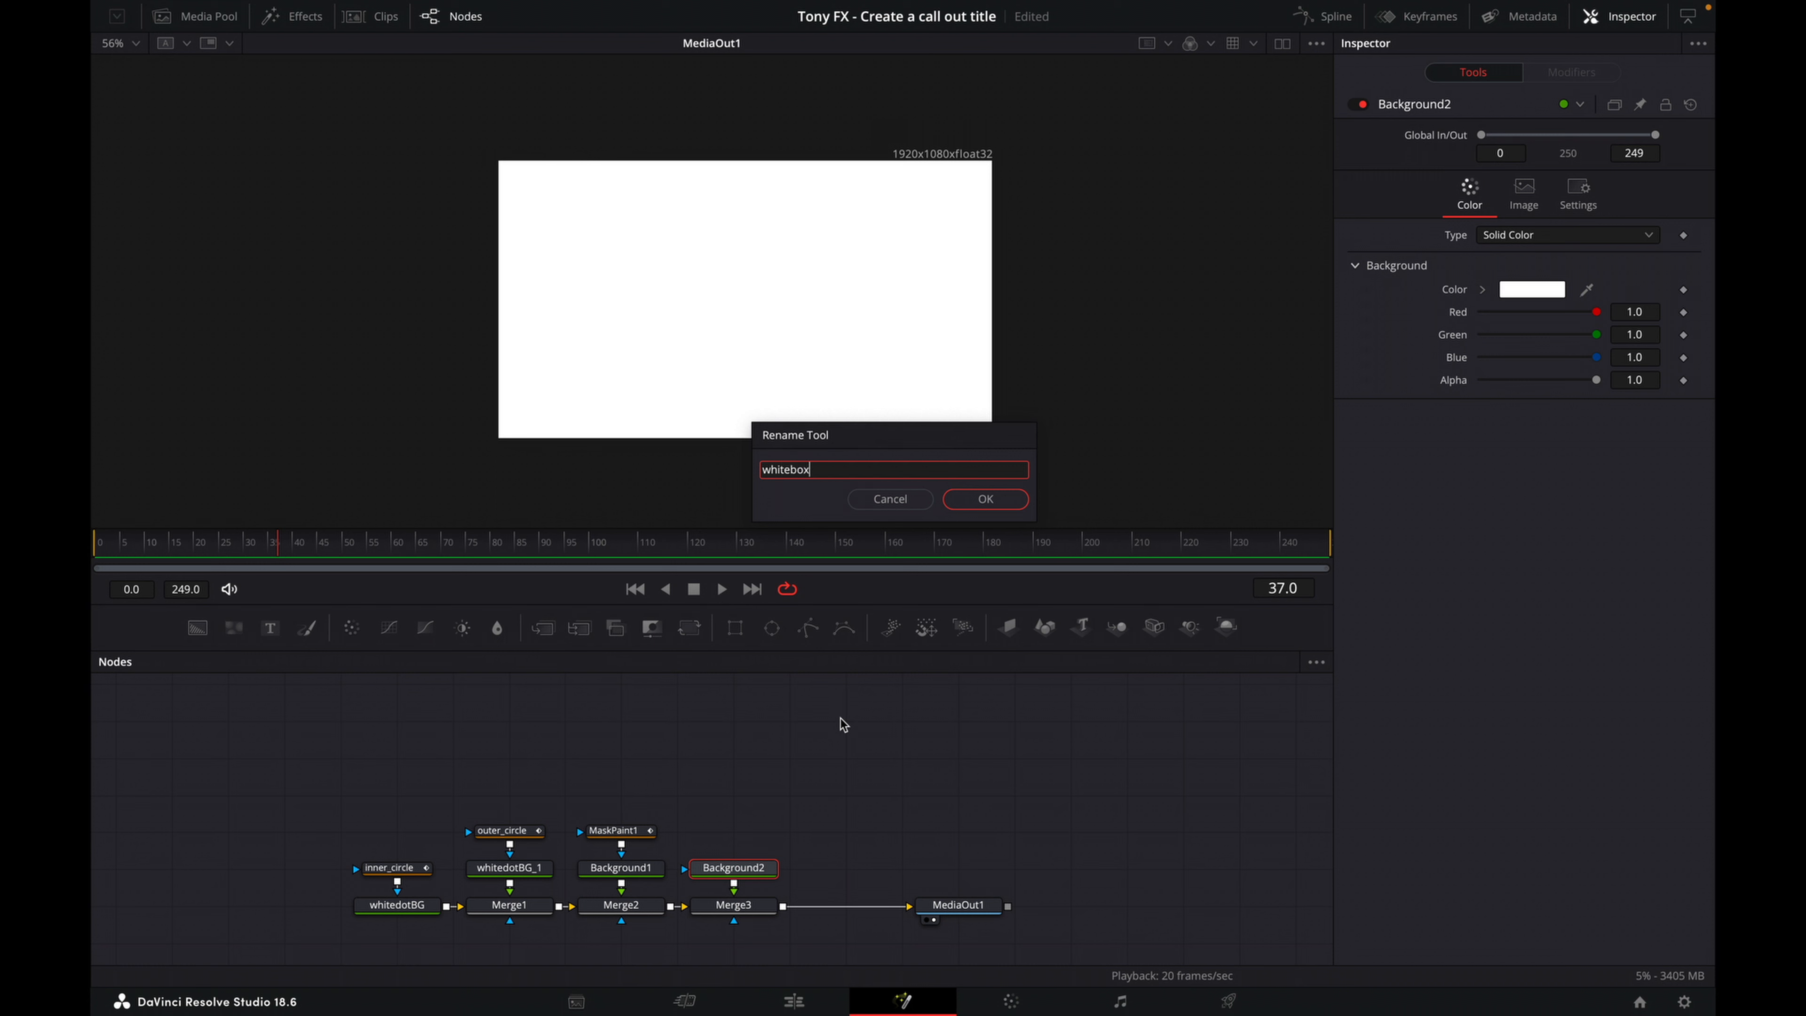
click(981, 499)
- Rename the Background1 node as line
click(639, 873)
right_click(639, 874)
click(751, 708)
text(line)
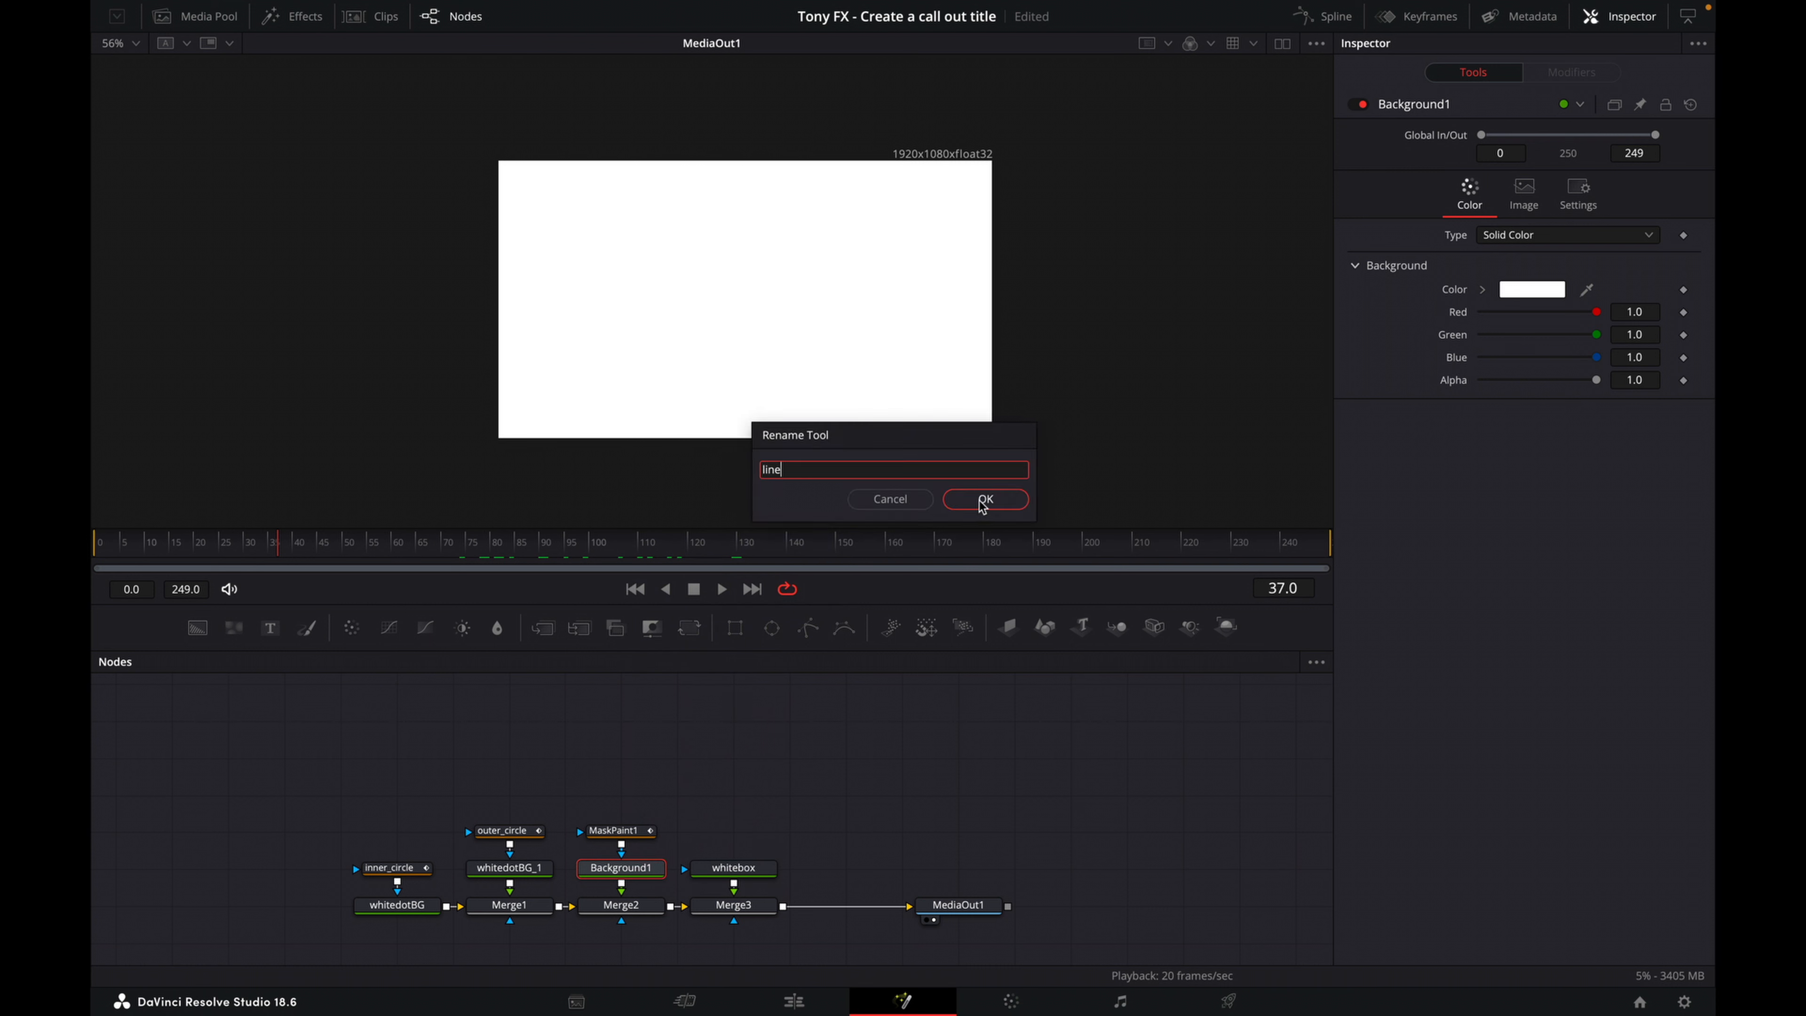
click(985, 499)
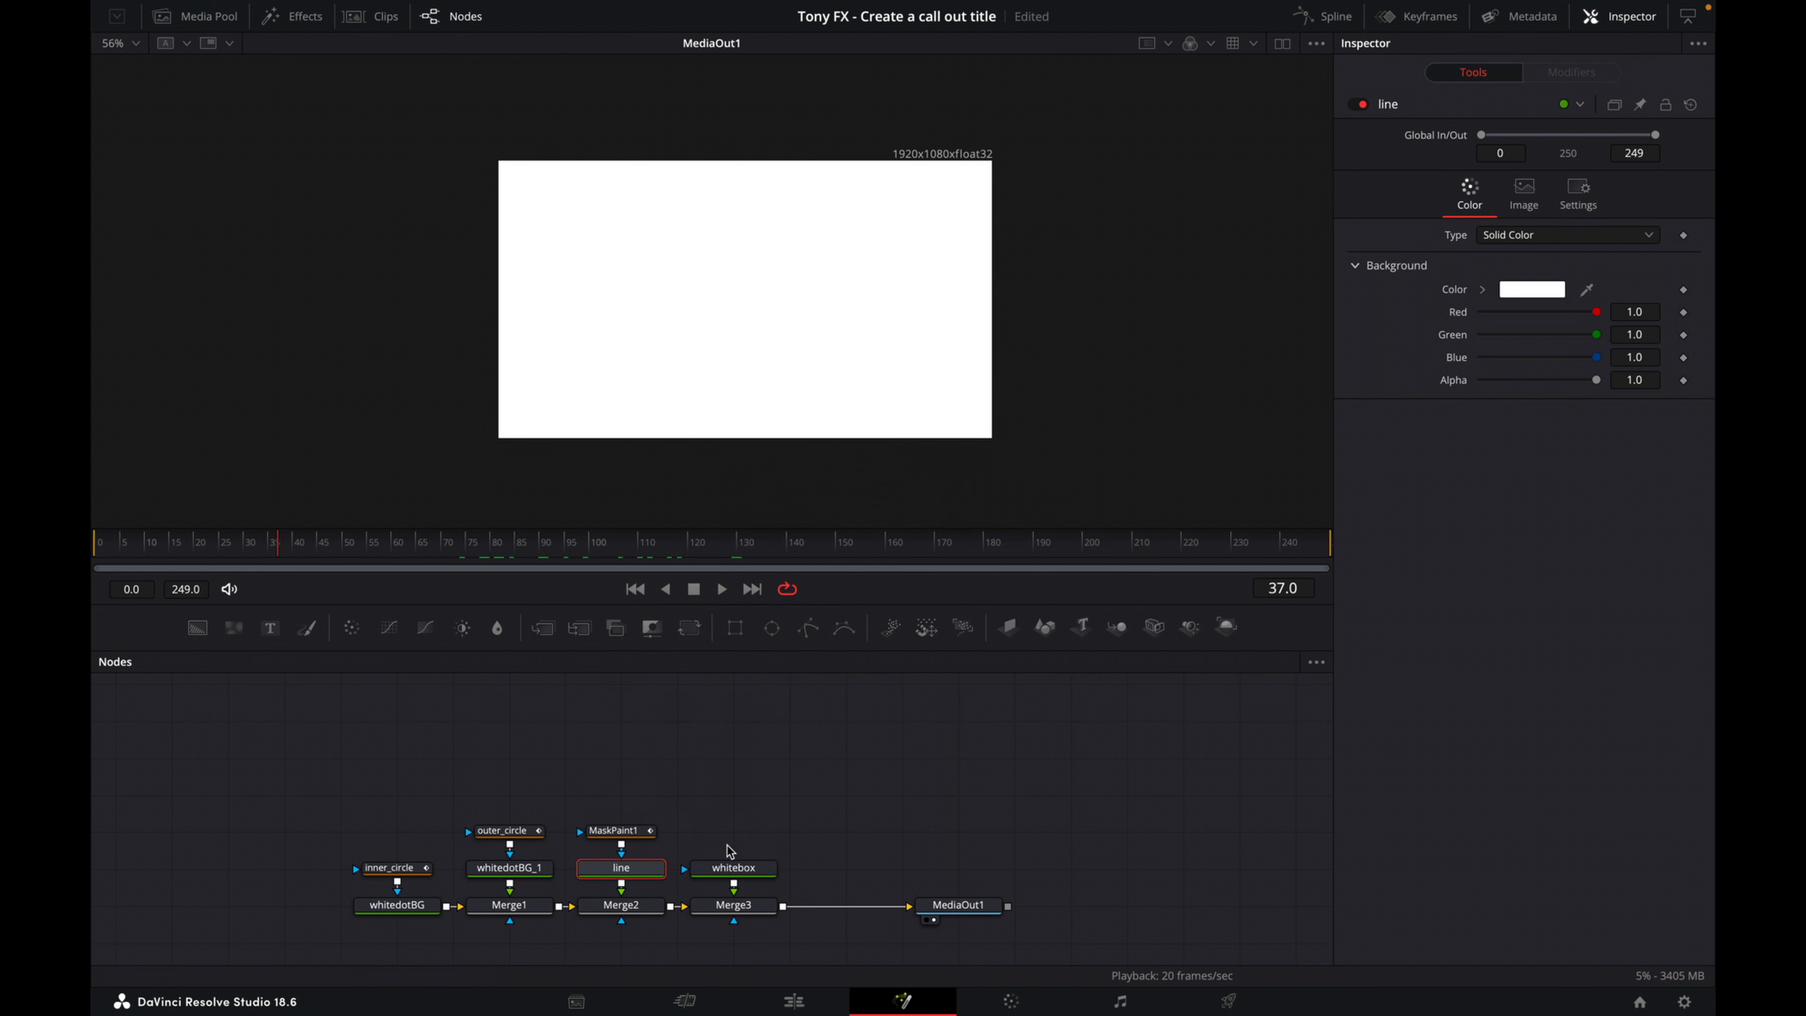
- Add a rectangle mask to the whitebox node and rename the mask as whitebox_mask
click(736, 875)
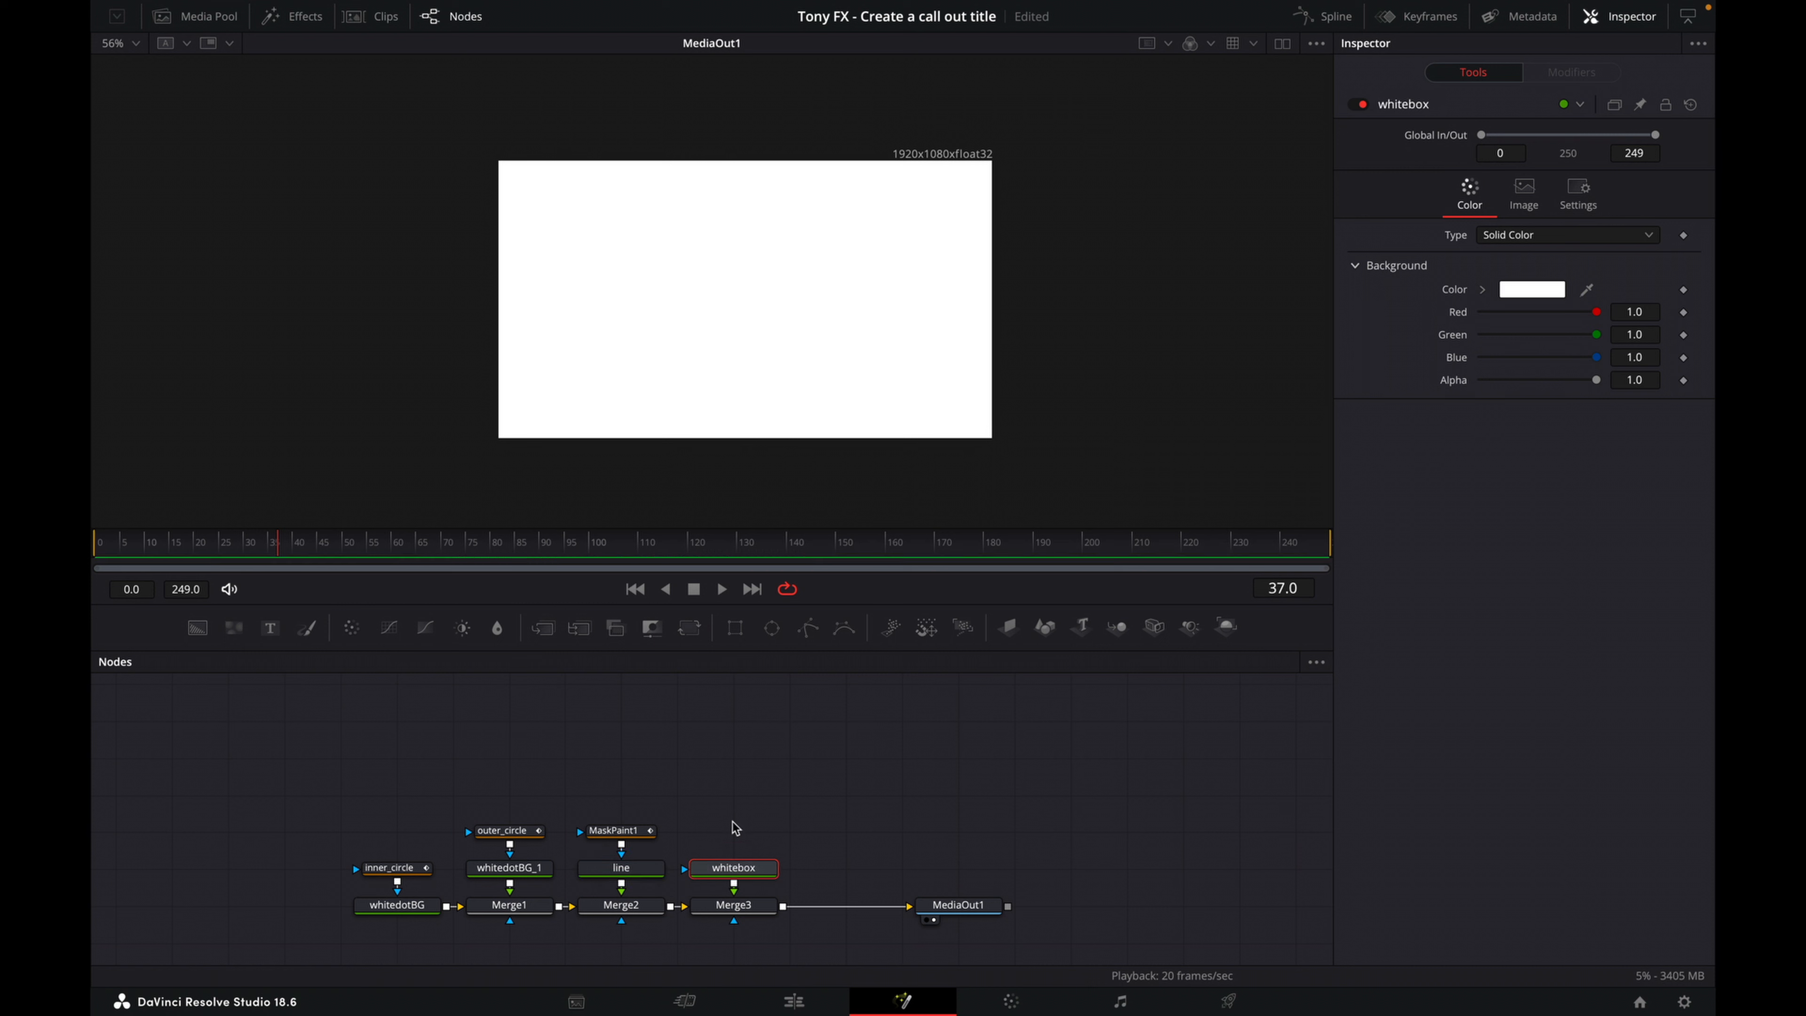
click(735, 629)
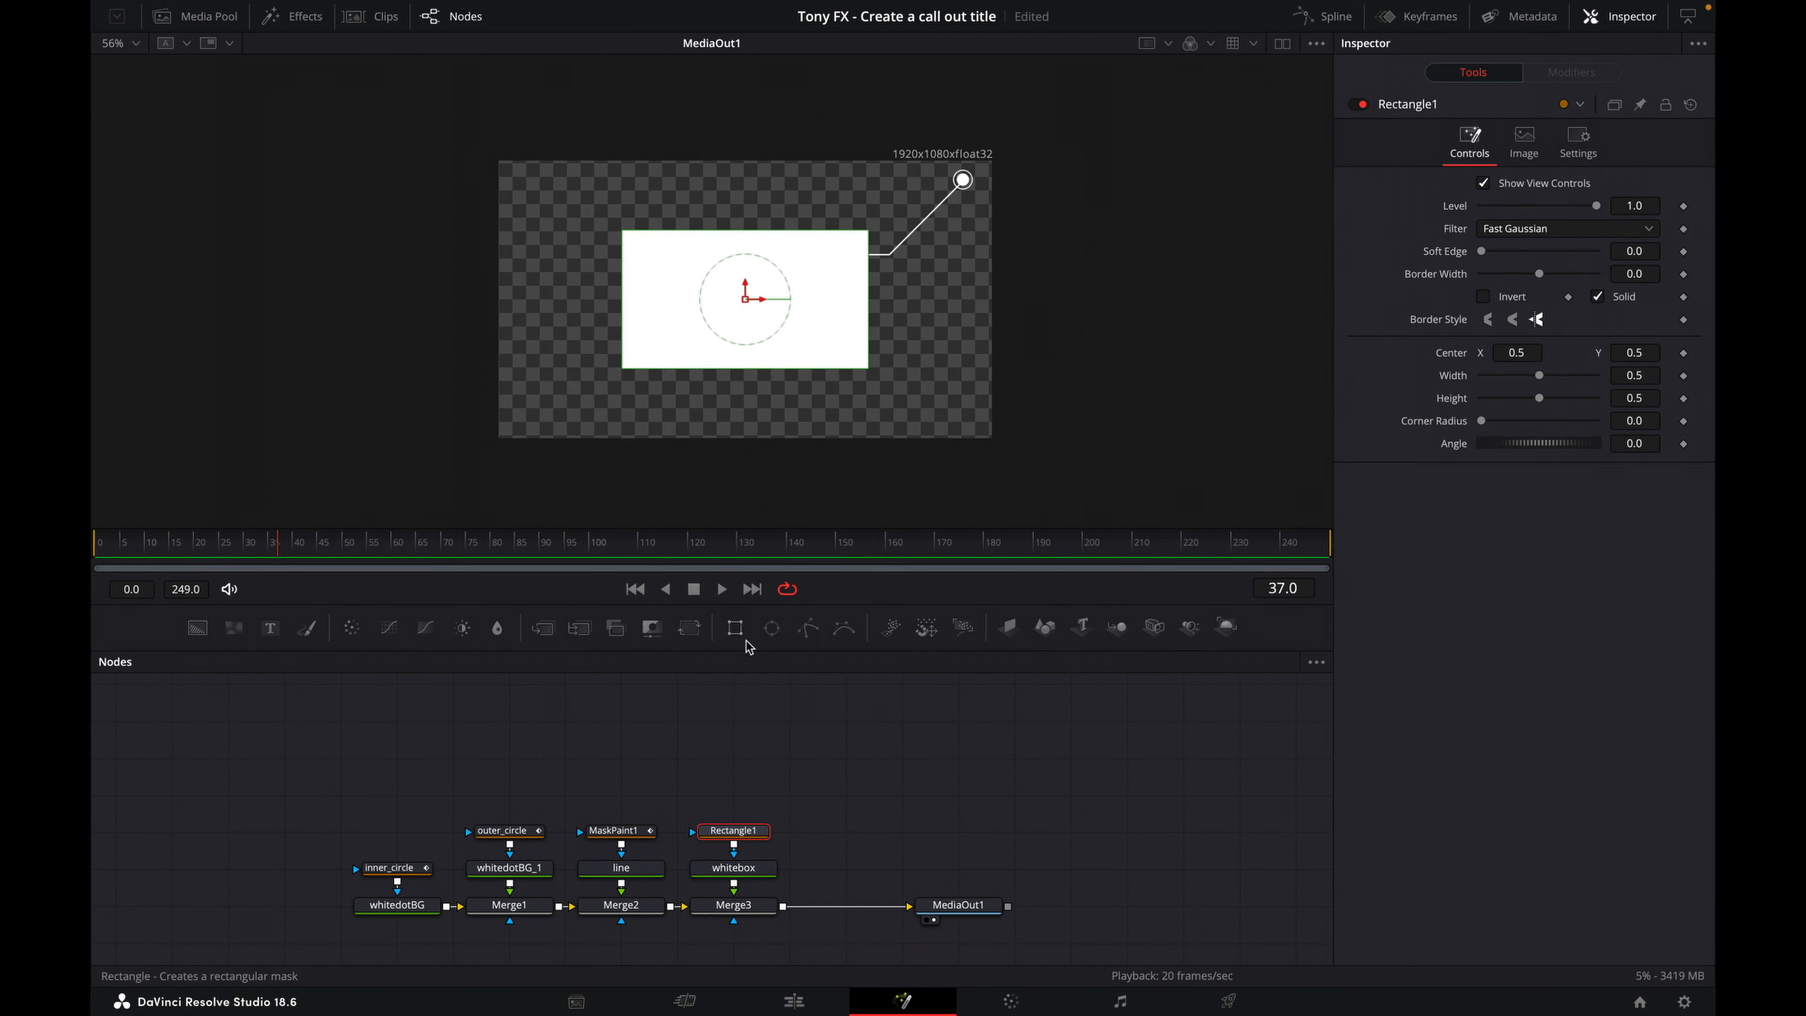
right_click(752, 838)
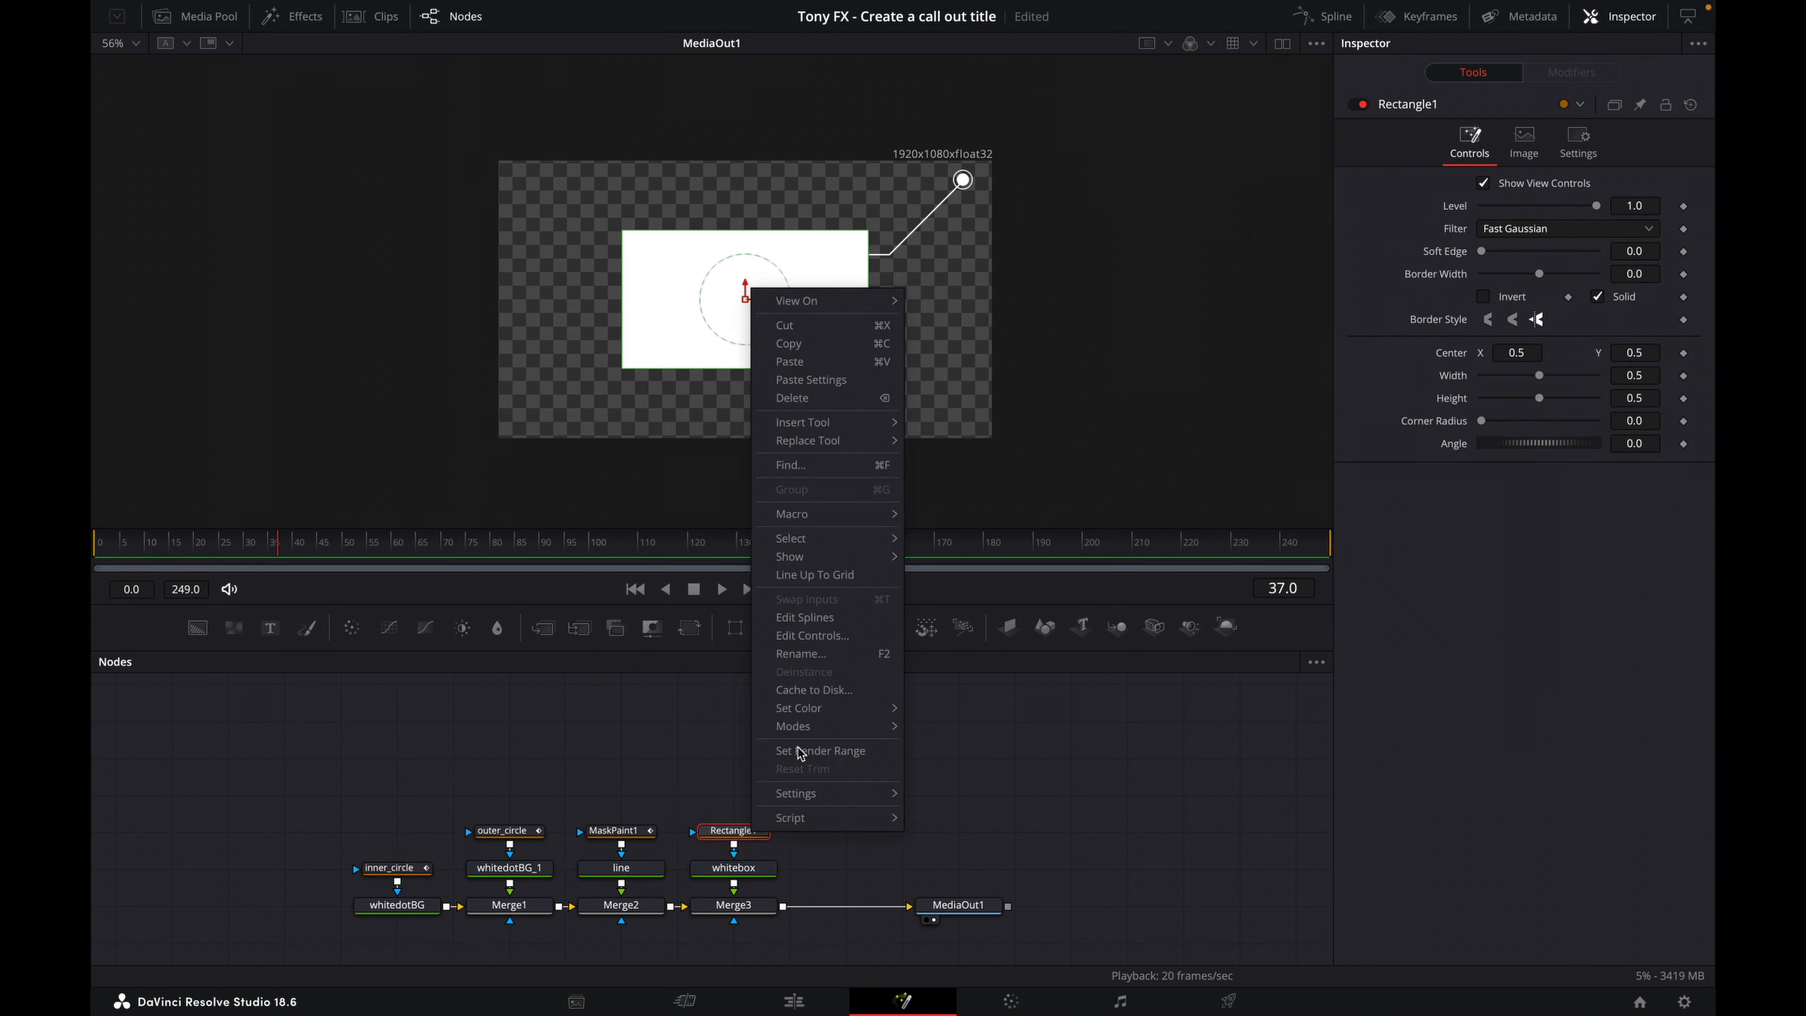
click(828, 663)
text(whitebox_mask)
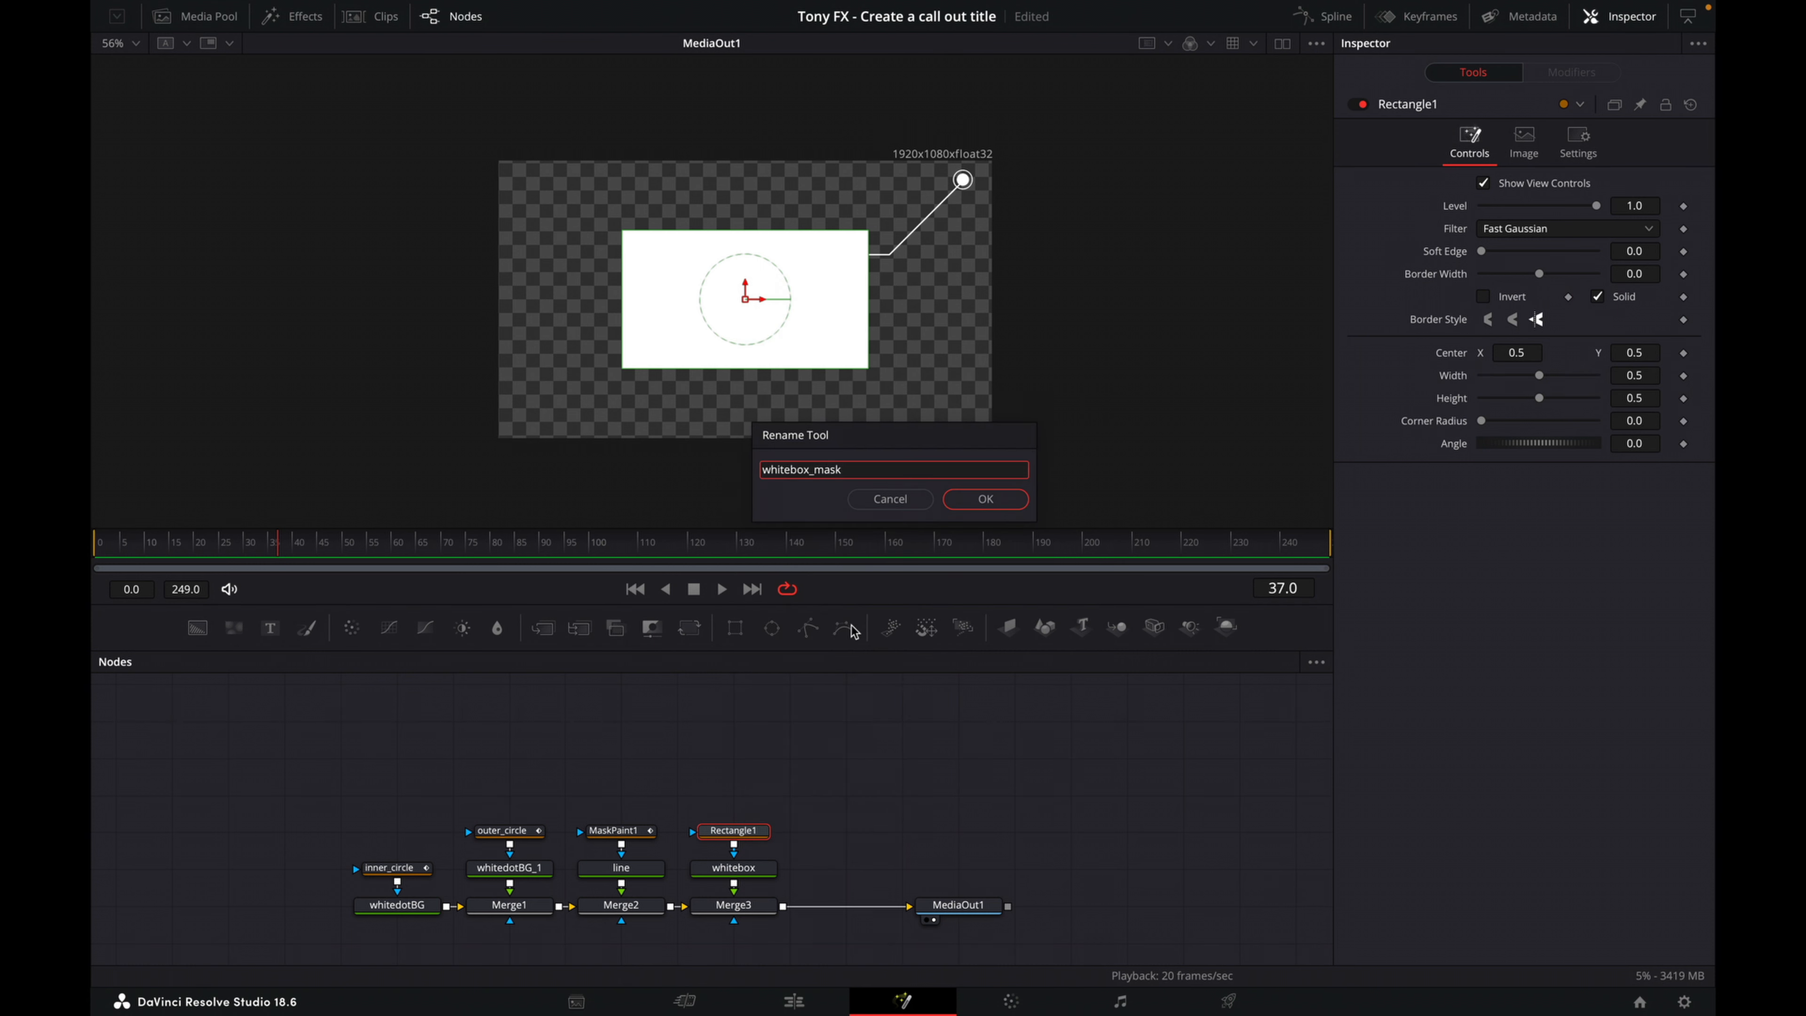
click(962, 500)
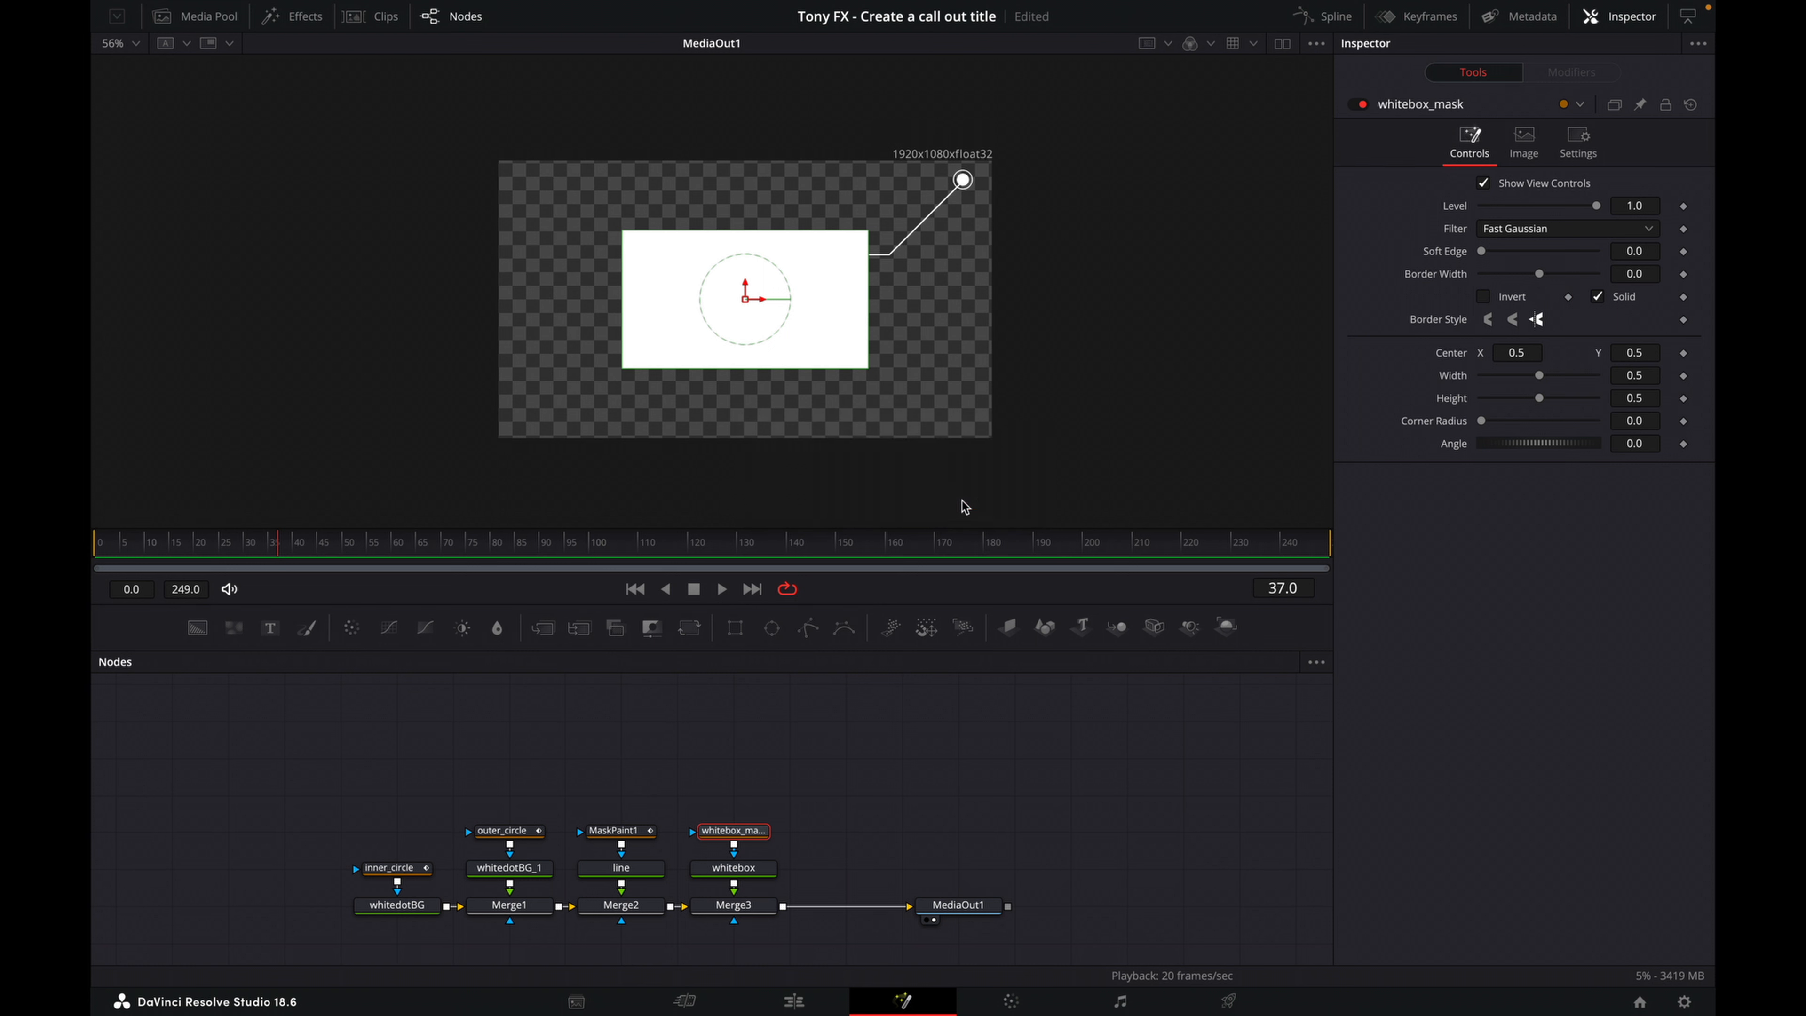
click(880, 767)
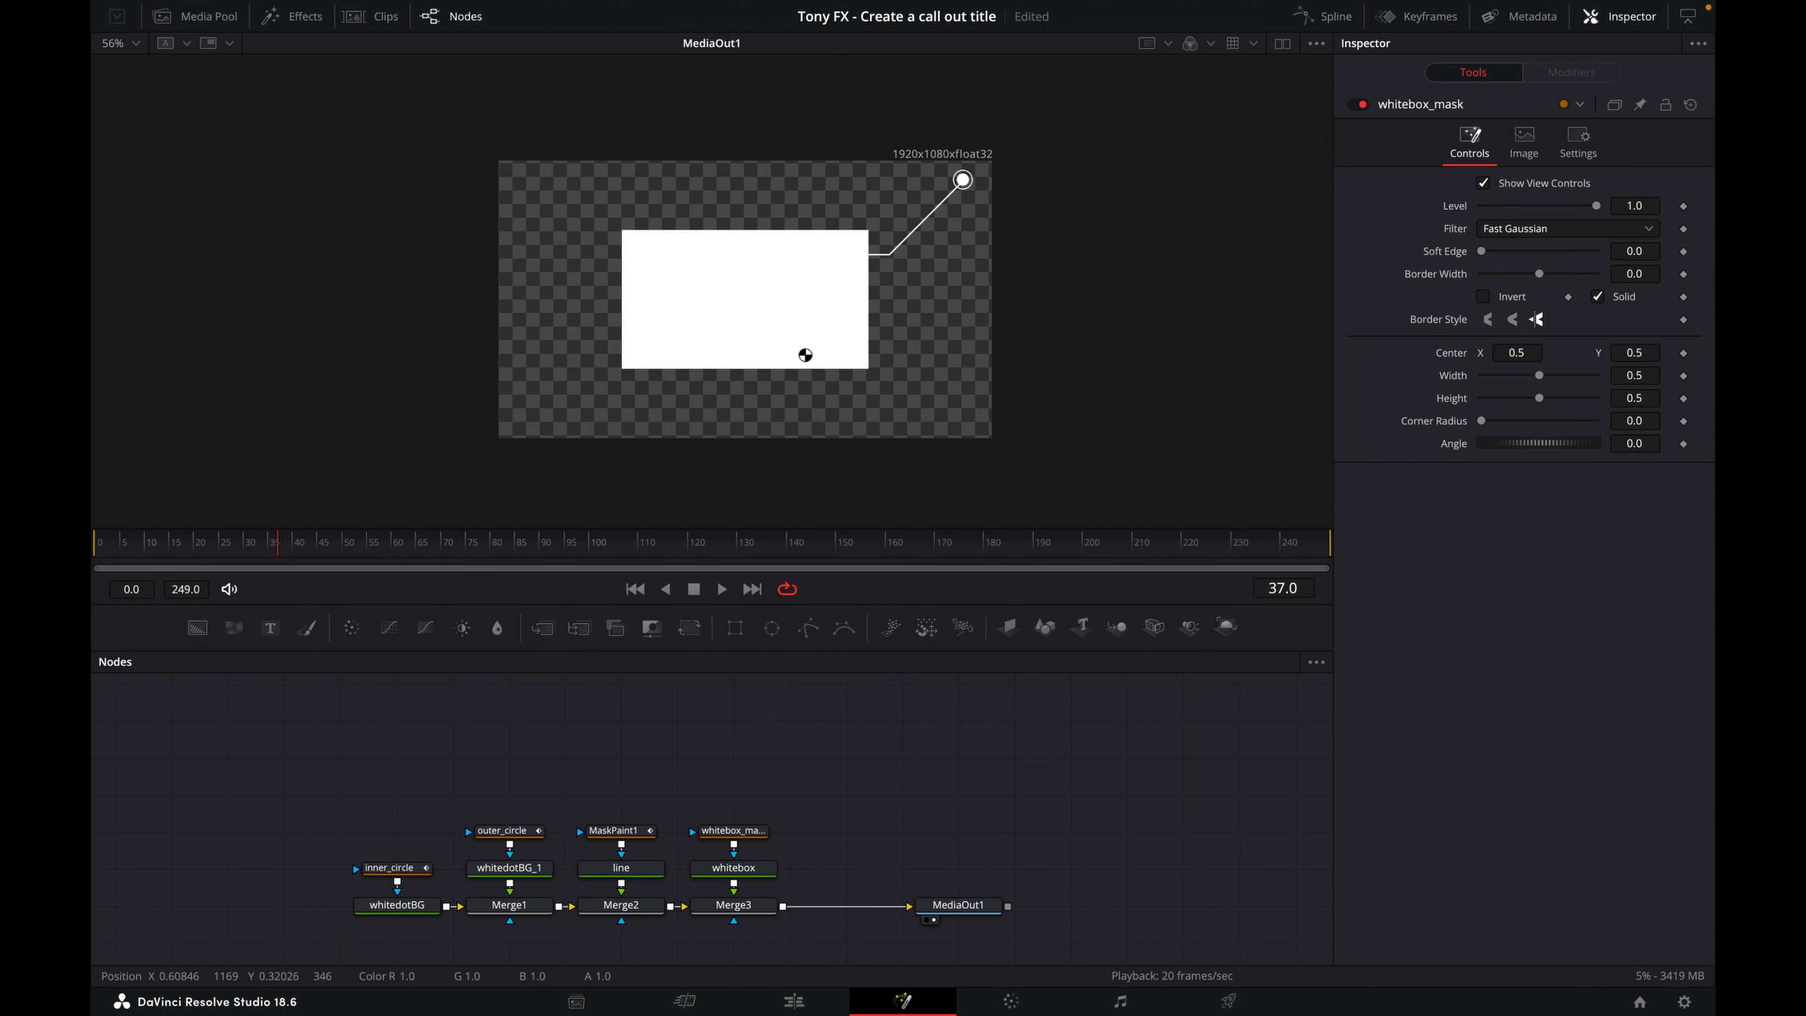
- Set whitebox_mask's width to 0.448 and height to 0.1, and move it just above the horizontal line, centred at about X 0.56, Y 0.72
scroll(686, 351, up, 2)
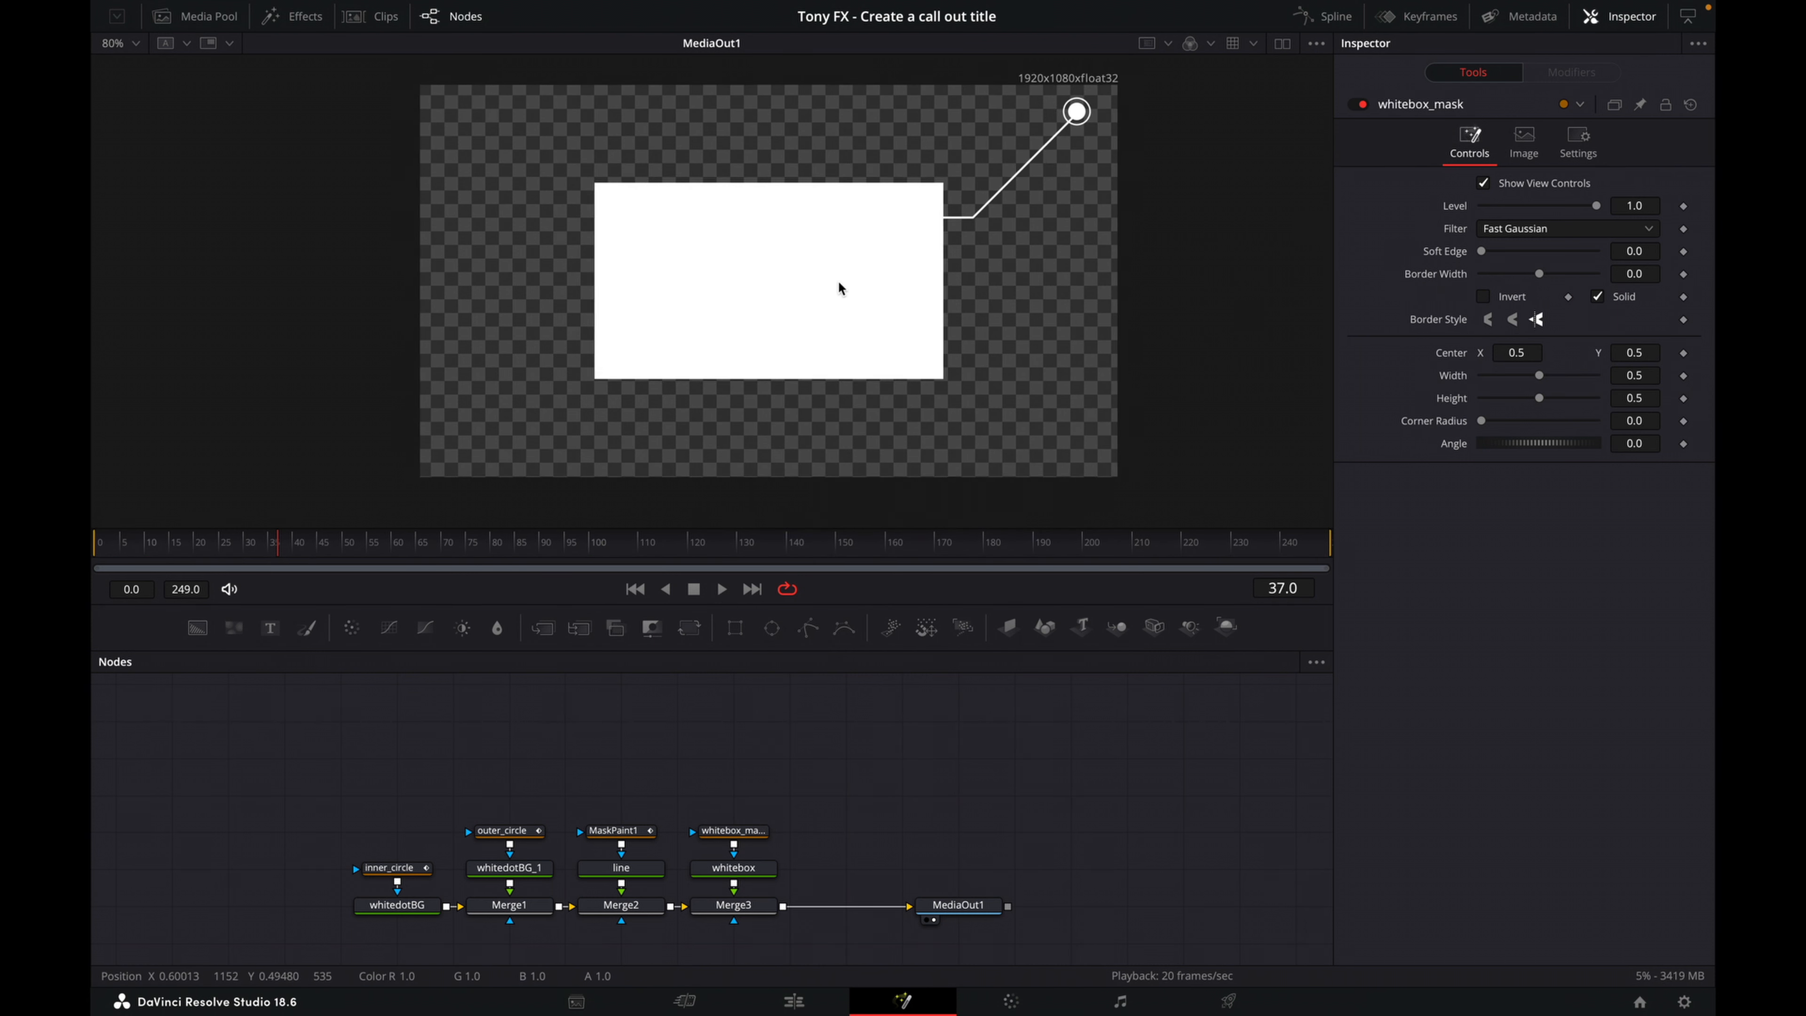
scroll(836, 292, up, 2)
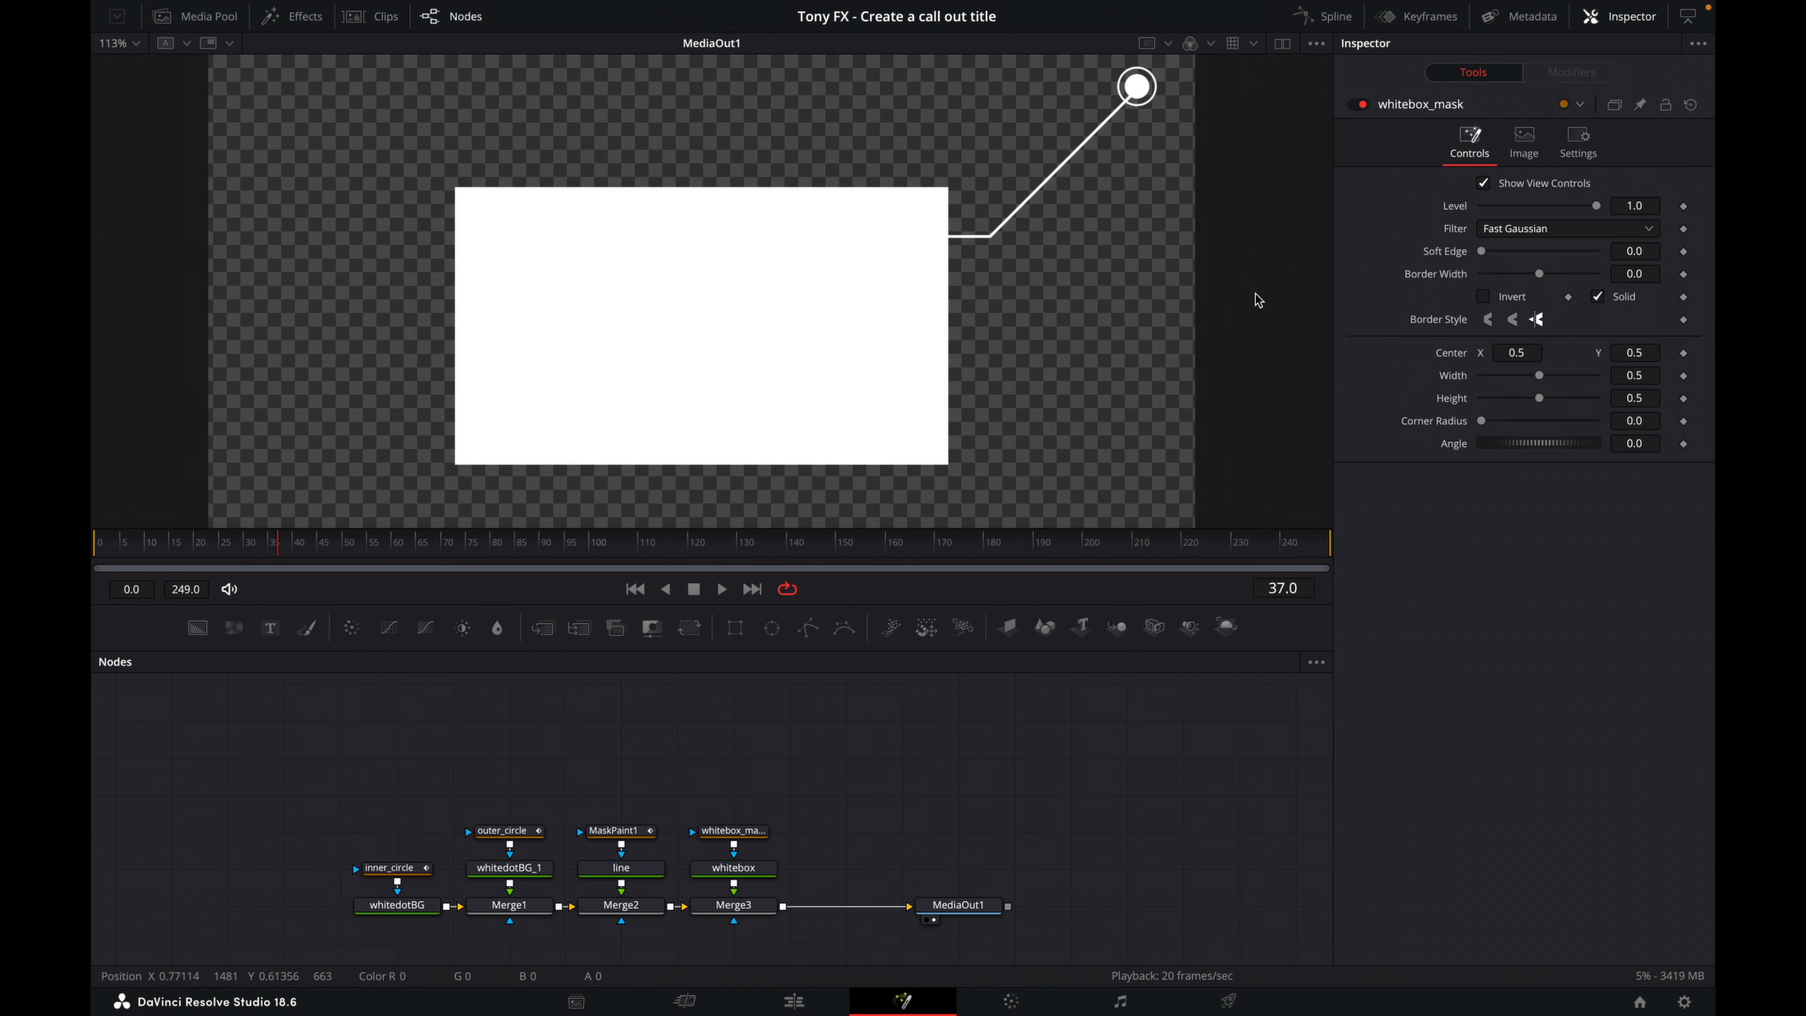
click(748, 839)
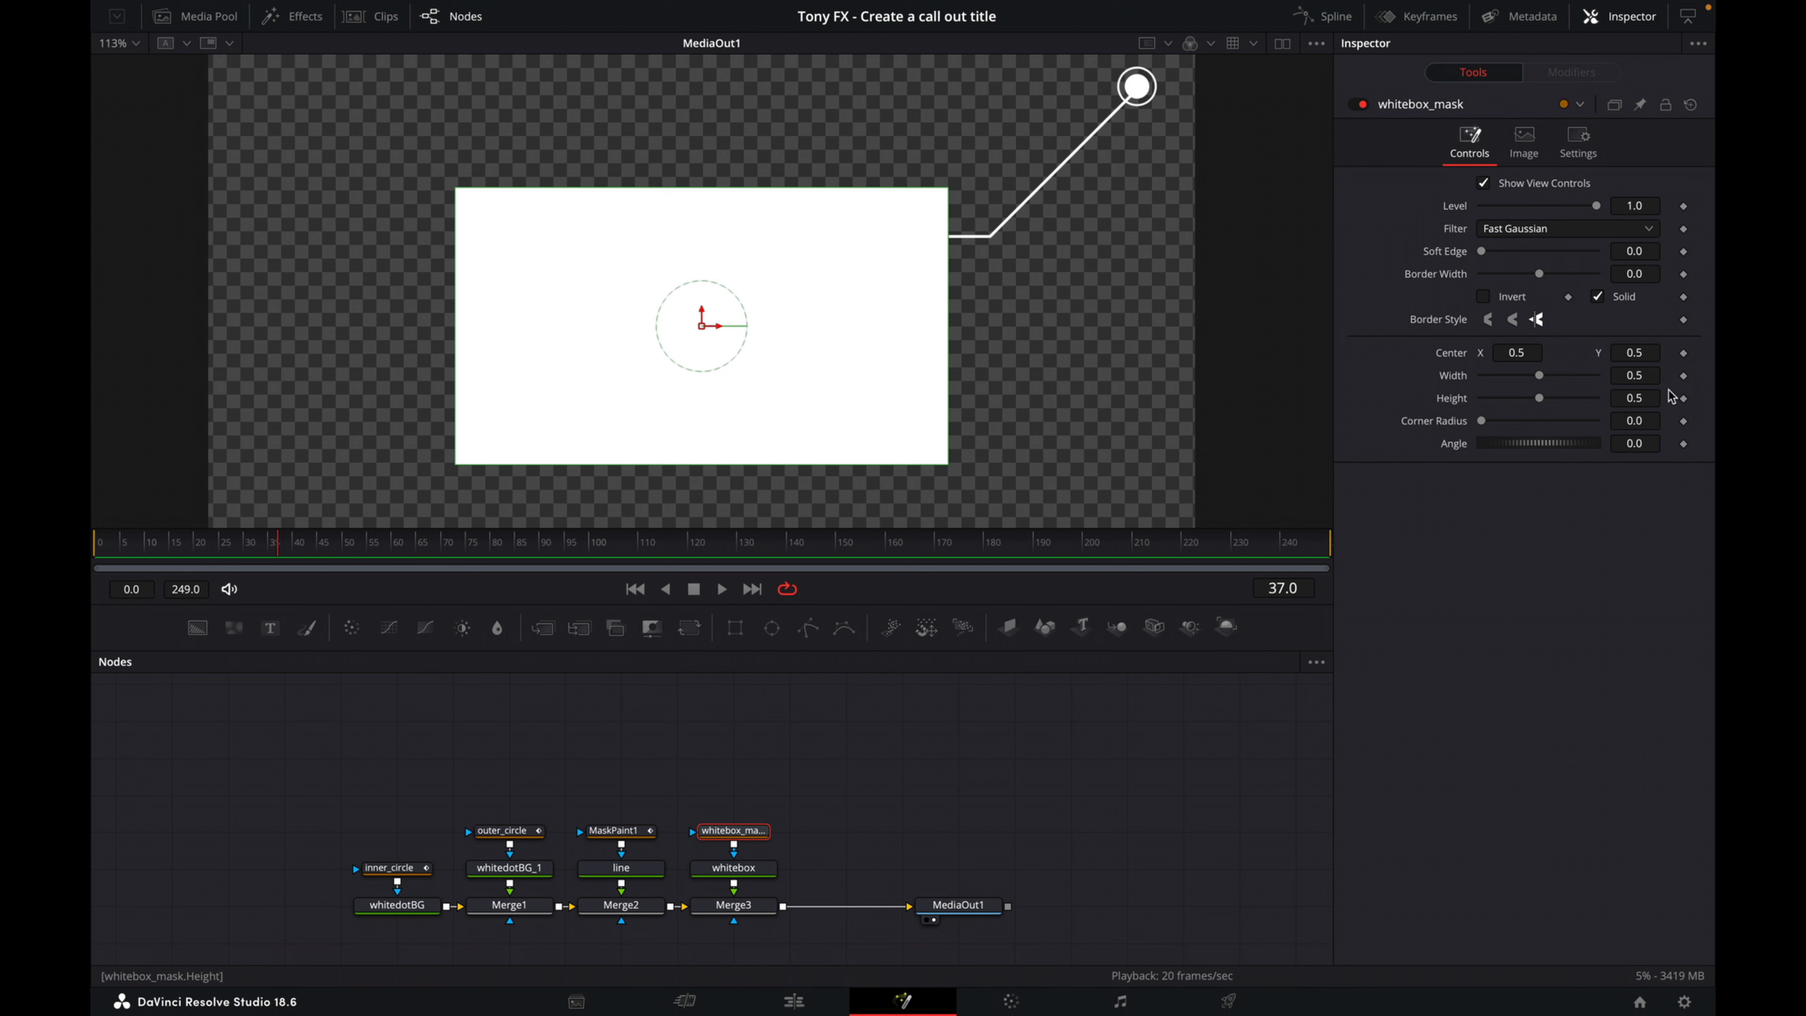
click(1657, 376)
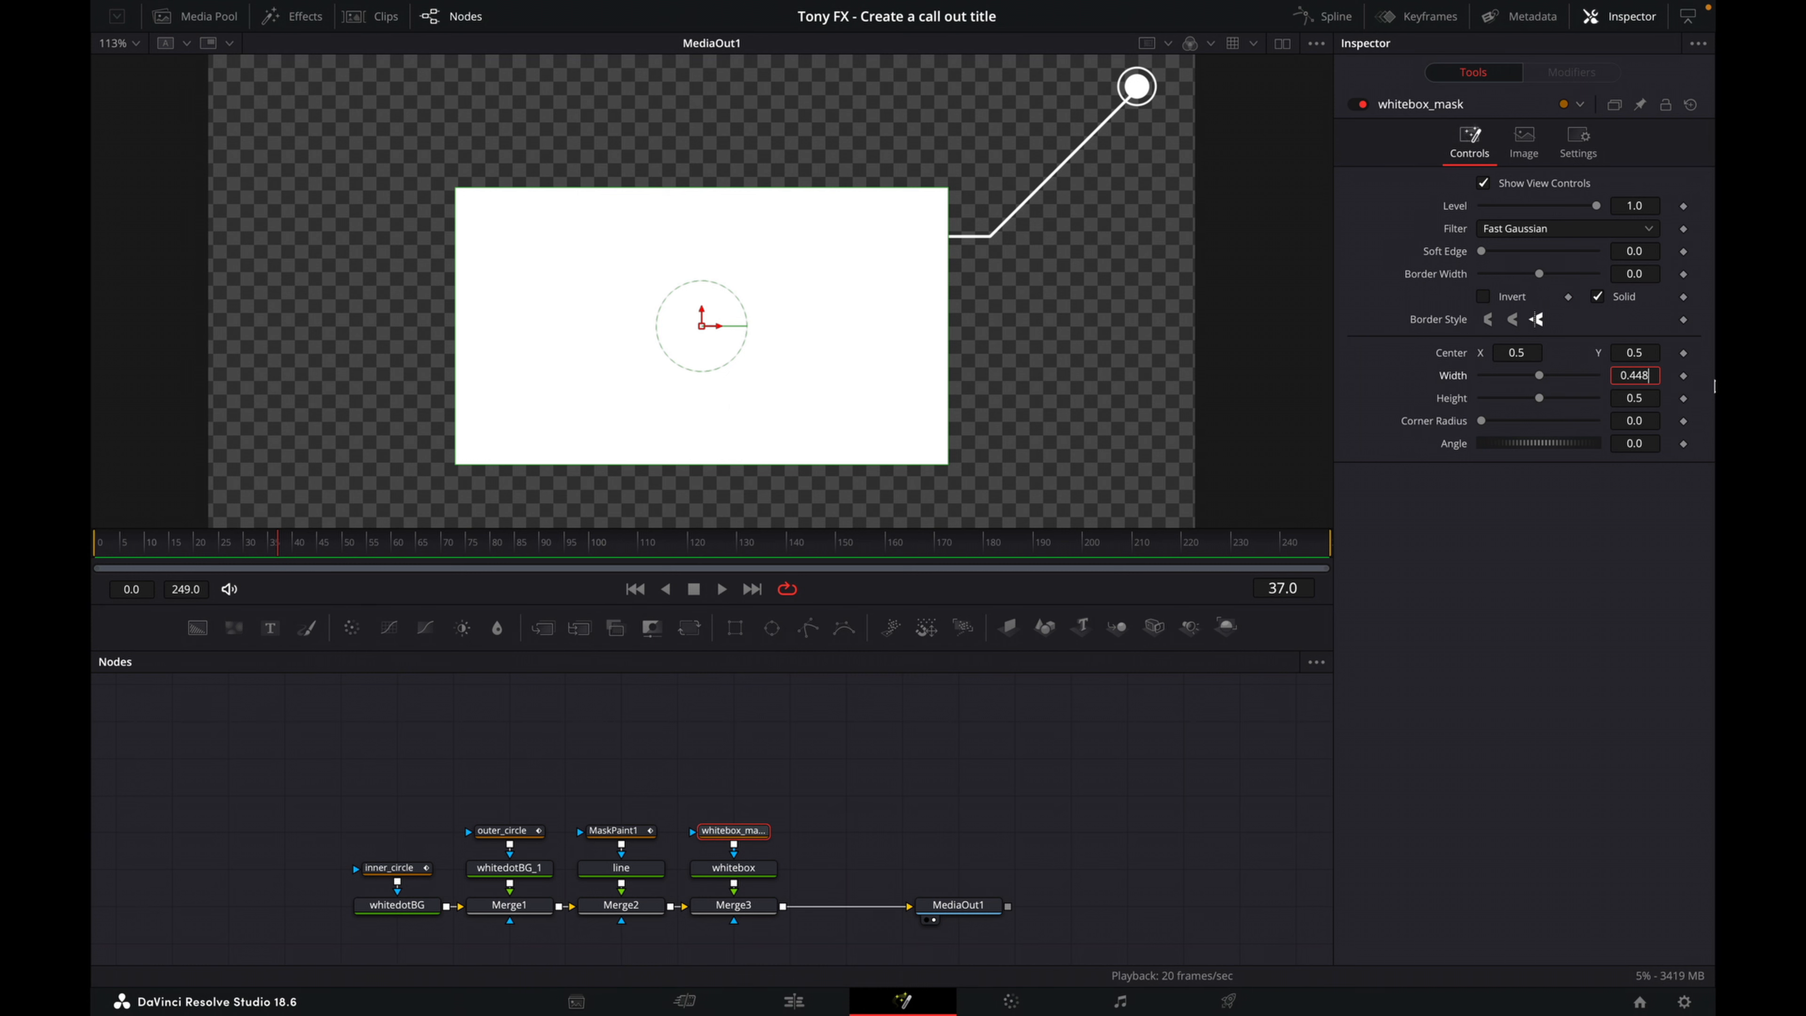
key(Return)
click(1655, 396)
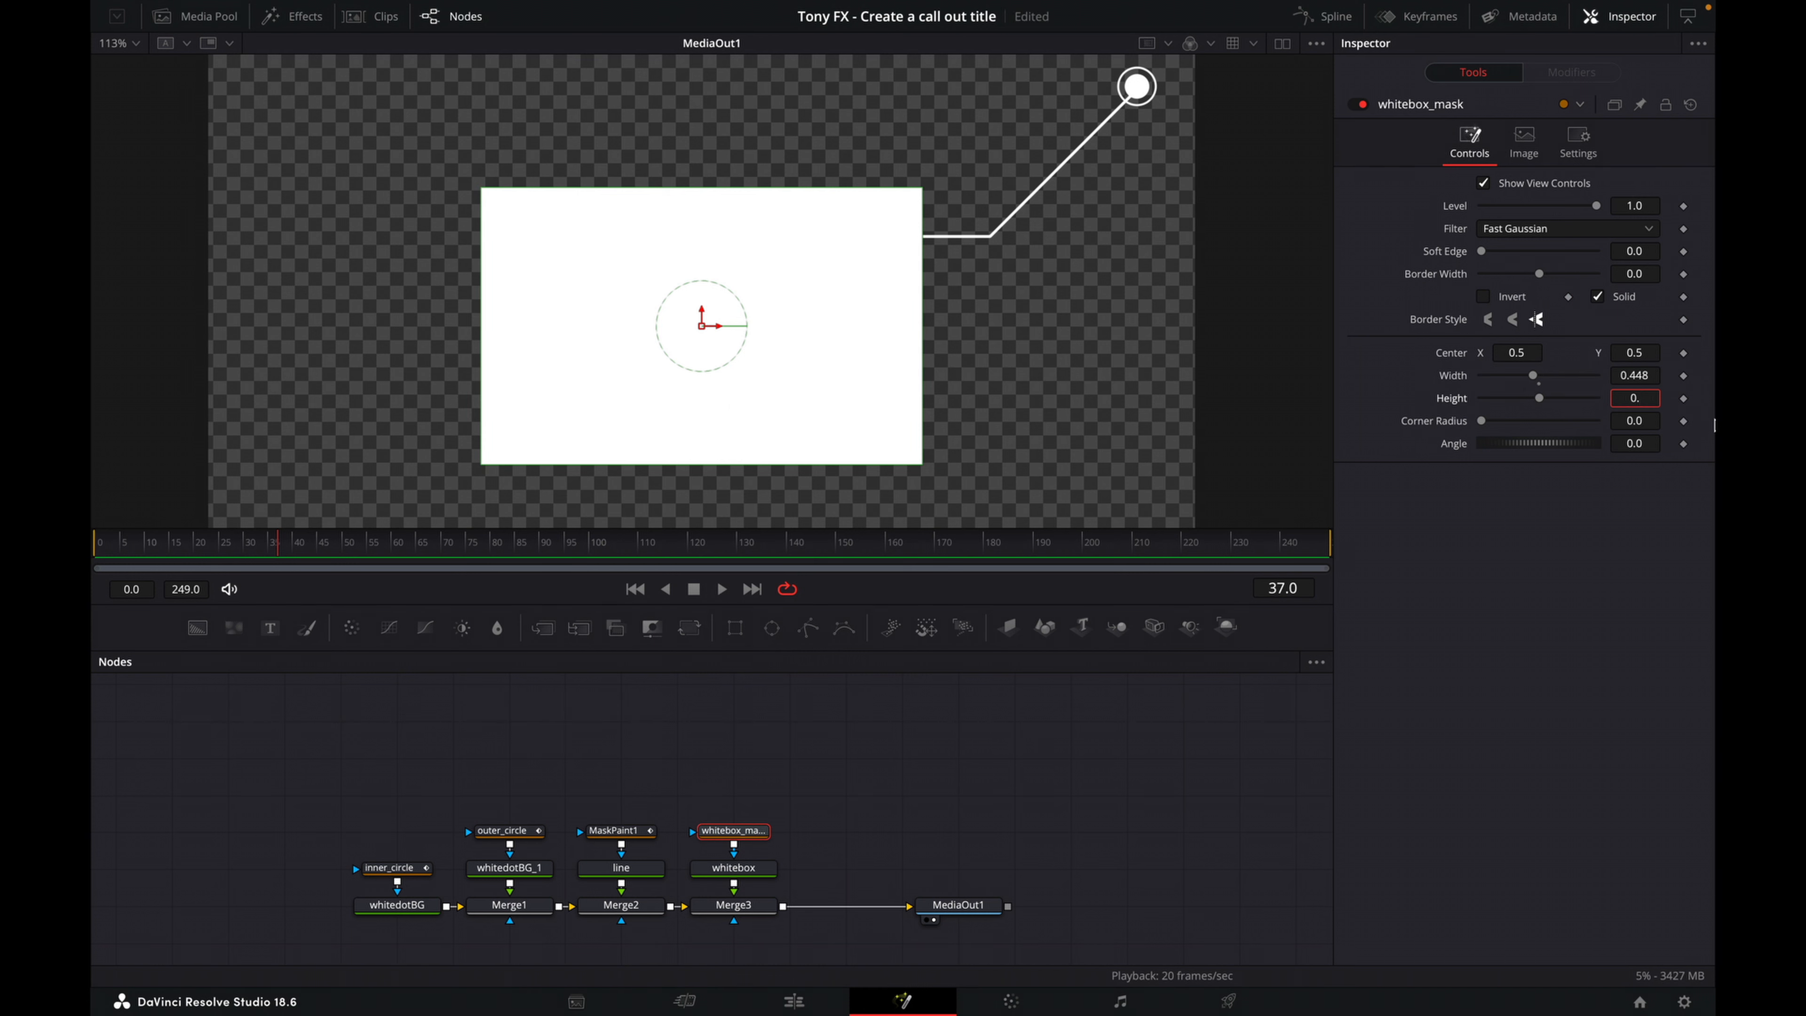
key(Tab)
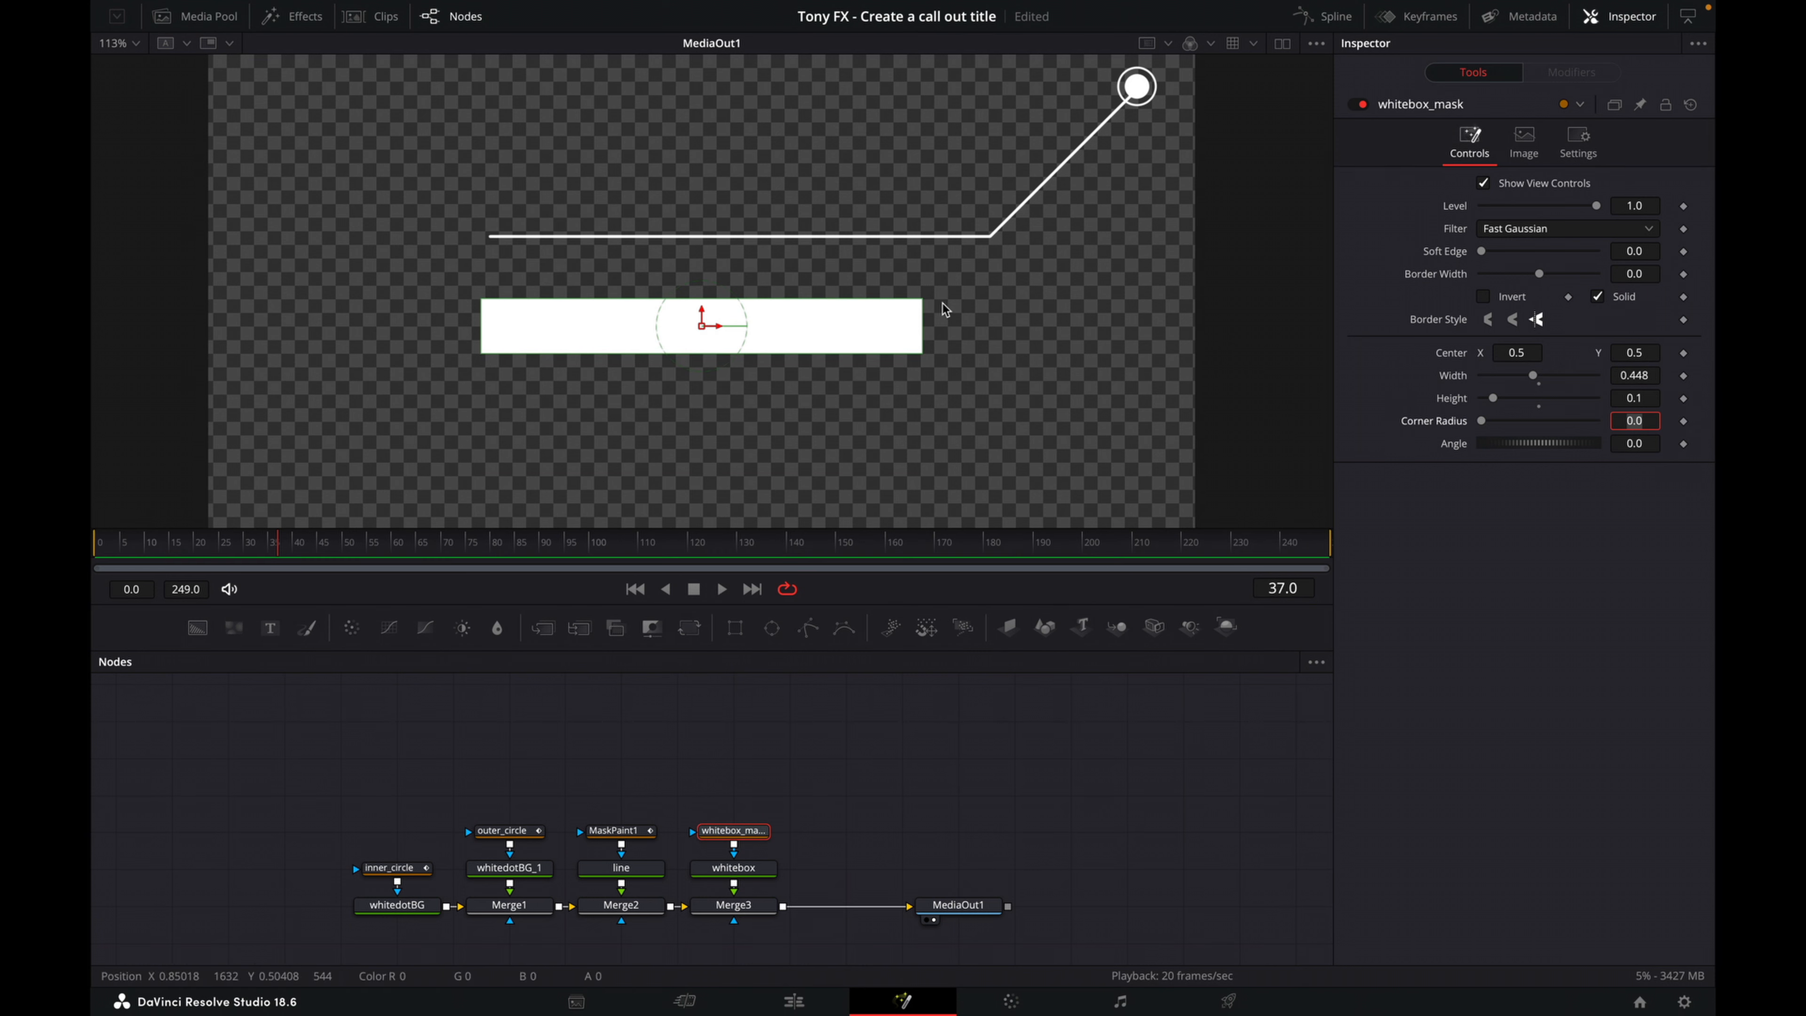
drag(702, 326, 760, 208)
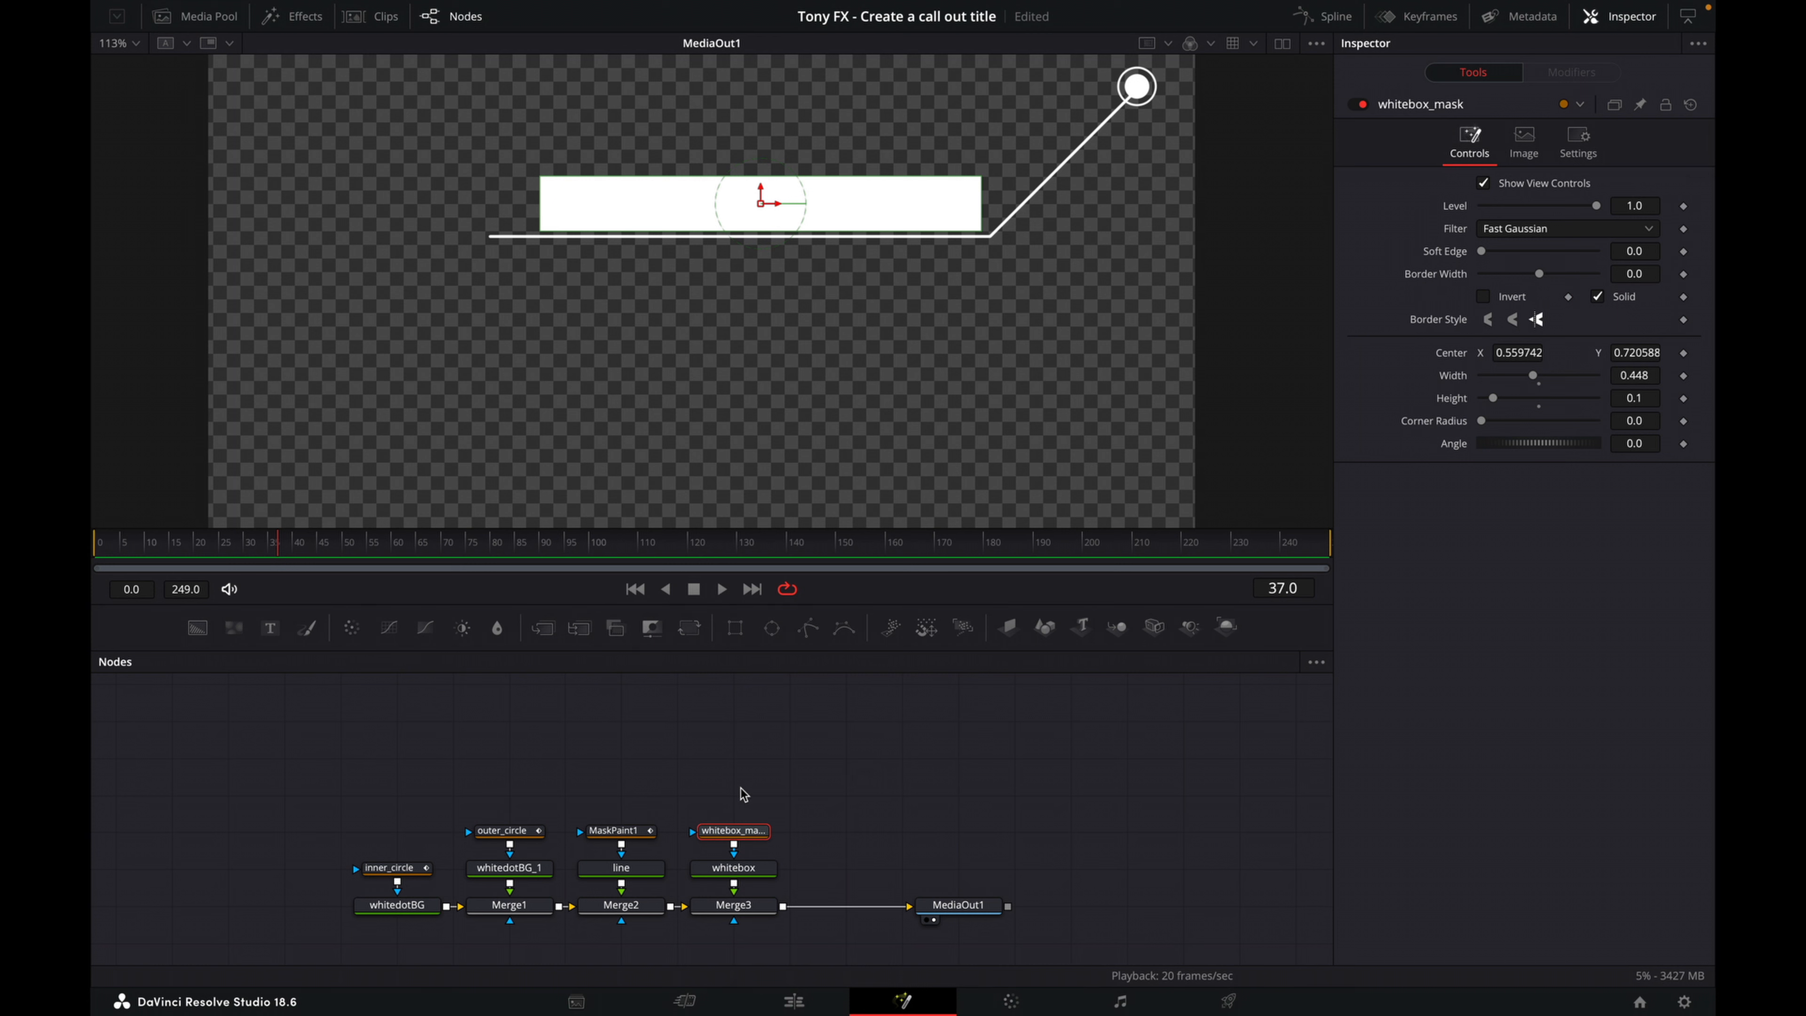
- Duplicate the whitebox node with its mask and merge the copy over the Merge3 output, moving MediaOut1 along to make room
ctrl+click(743, 866)
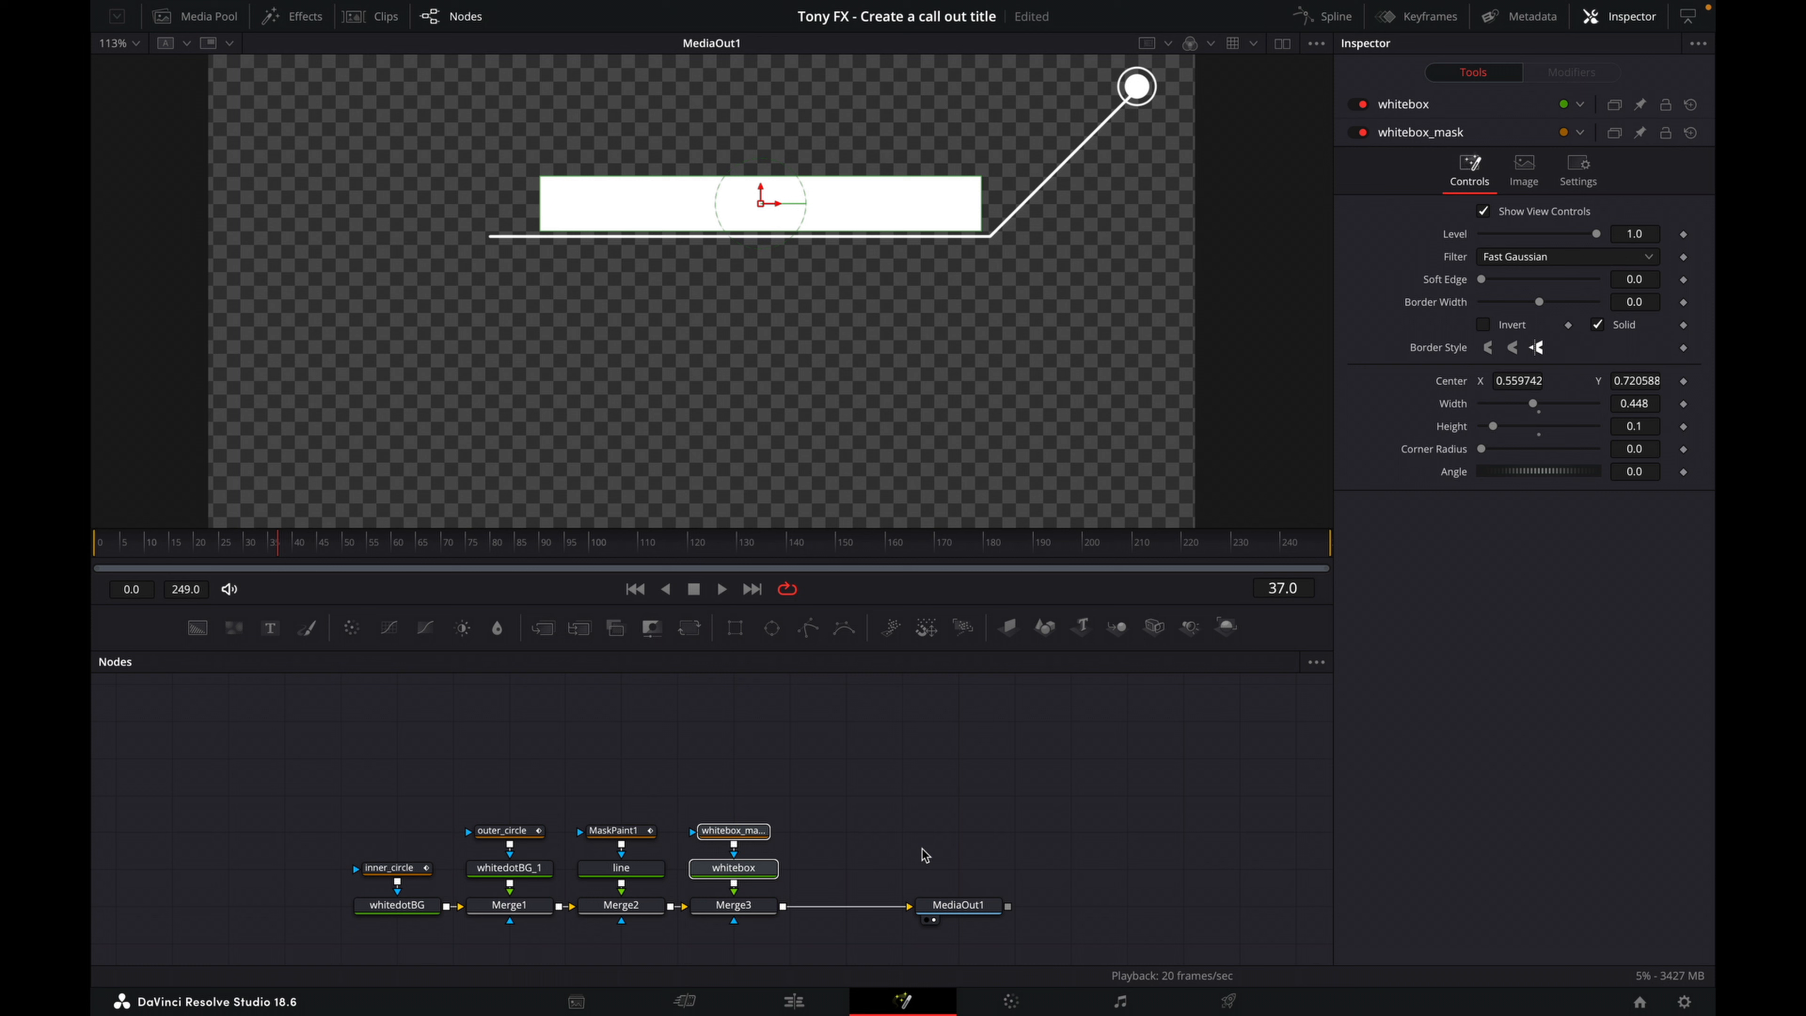
click(879, 741)
key(ctrl+v)
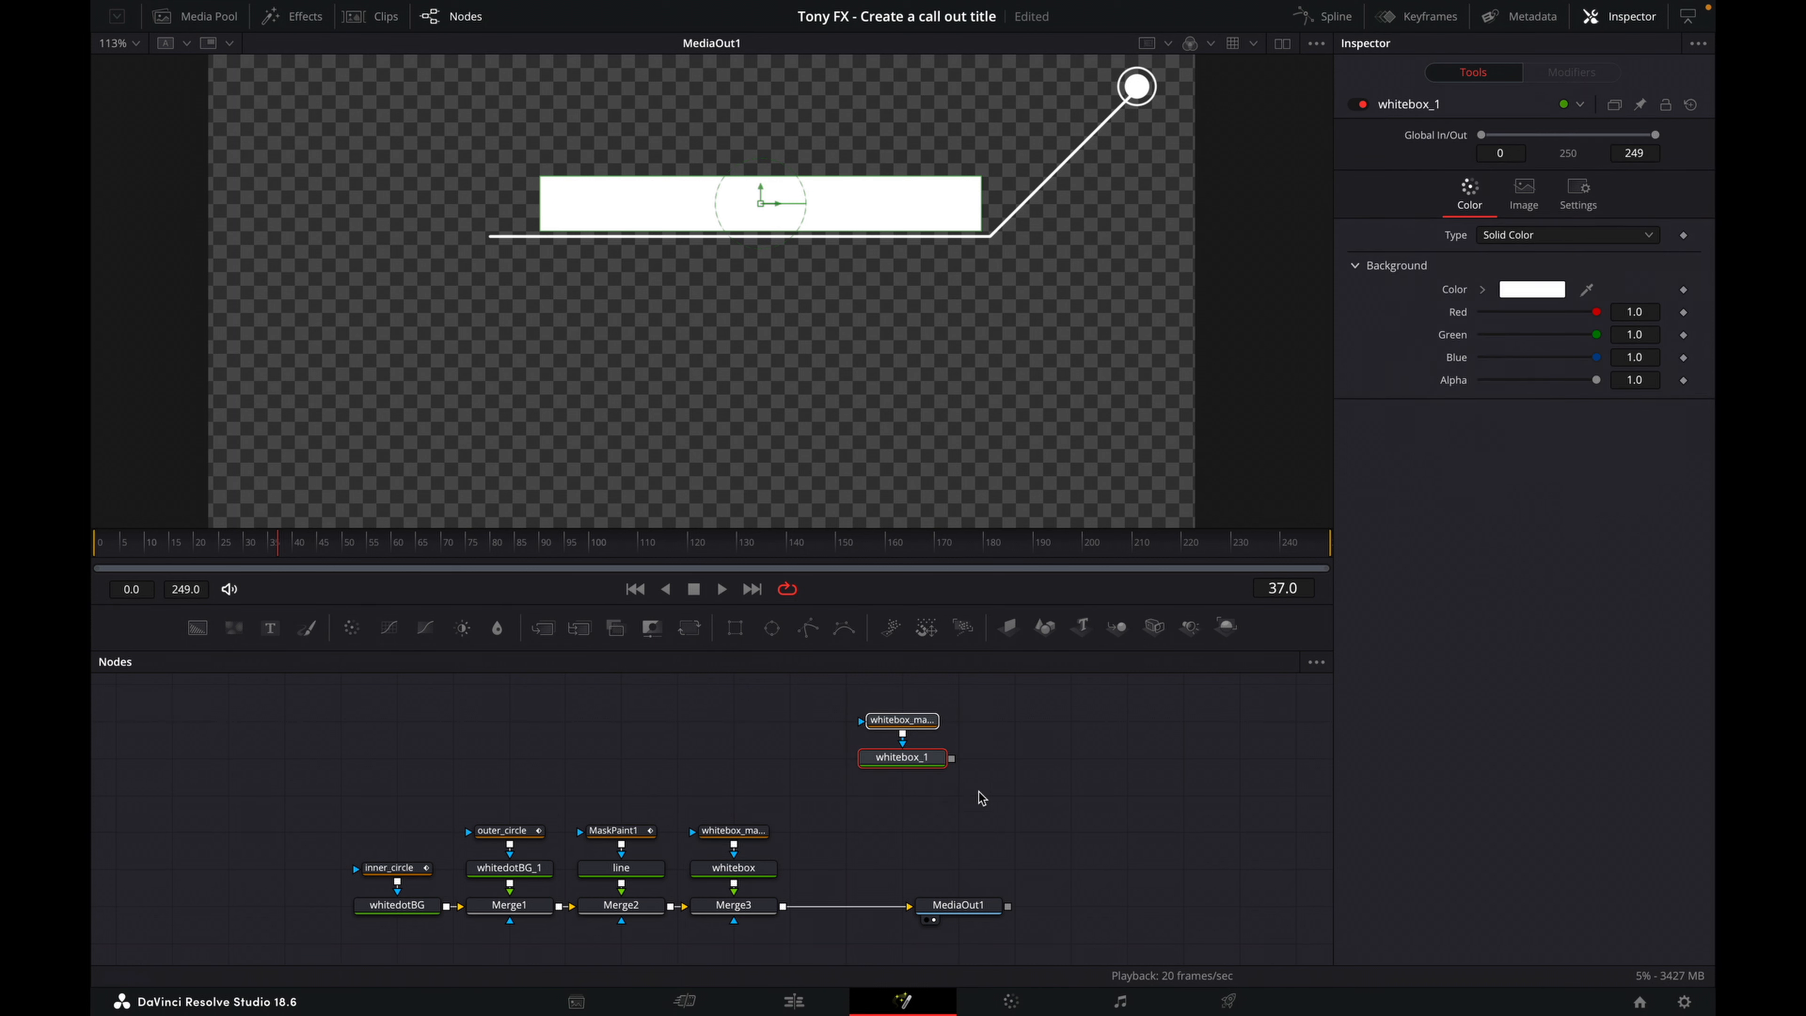
drag(953, 893, 1122, 895)
drag(900, 705, 839, 906)
click(935, 867)
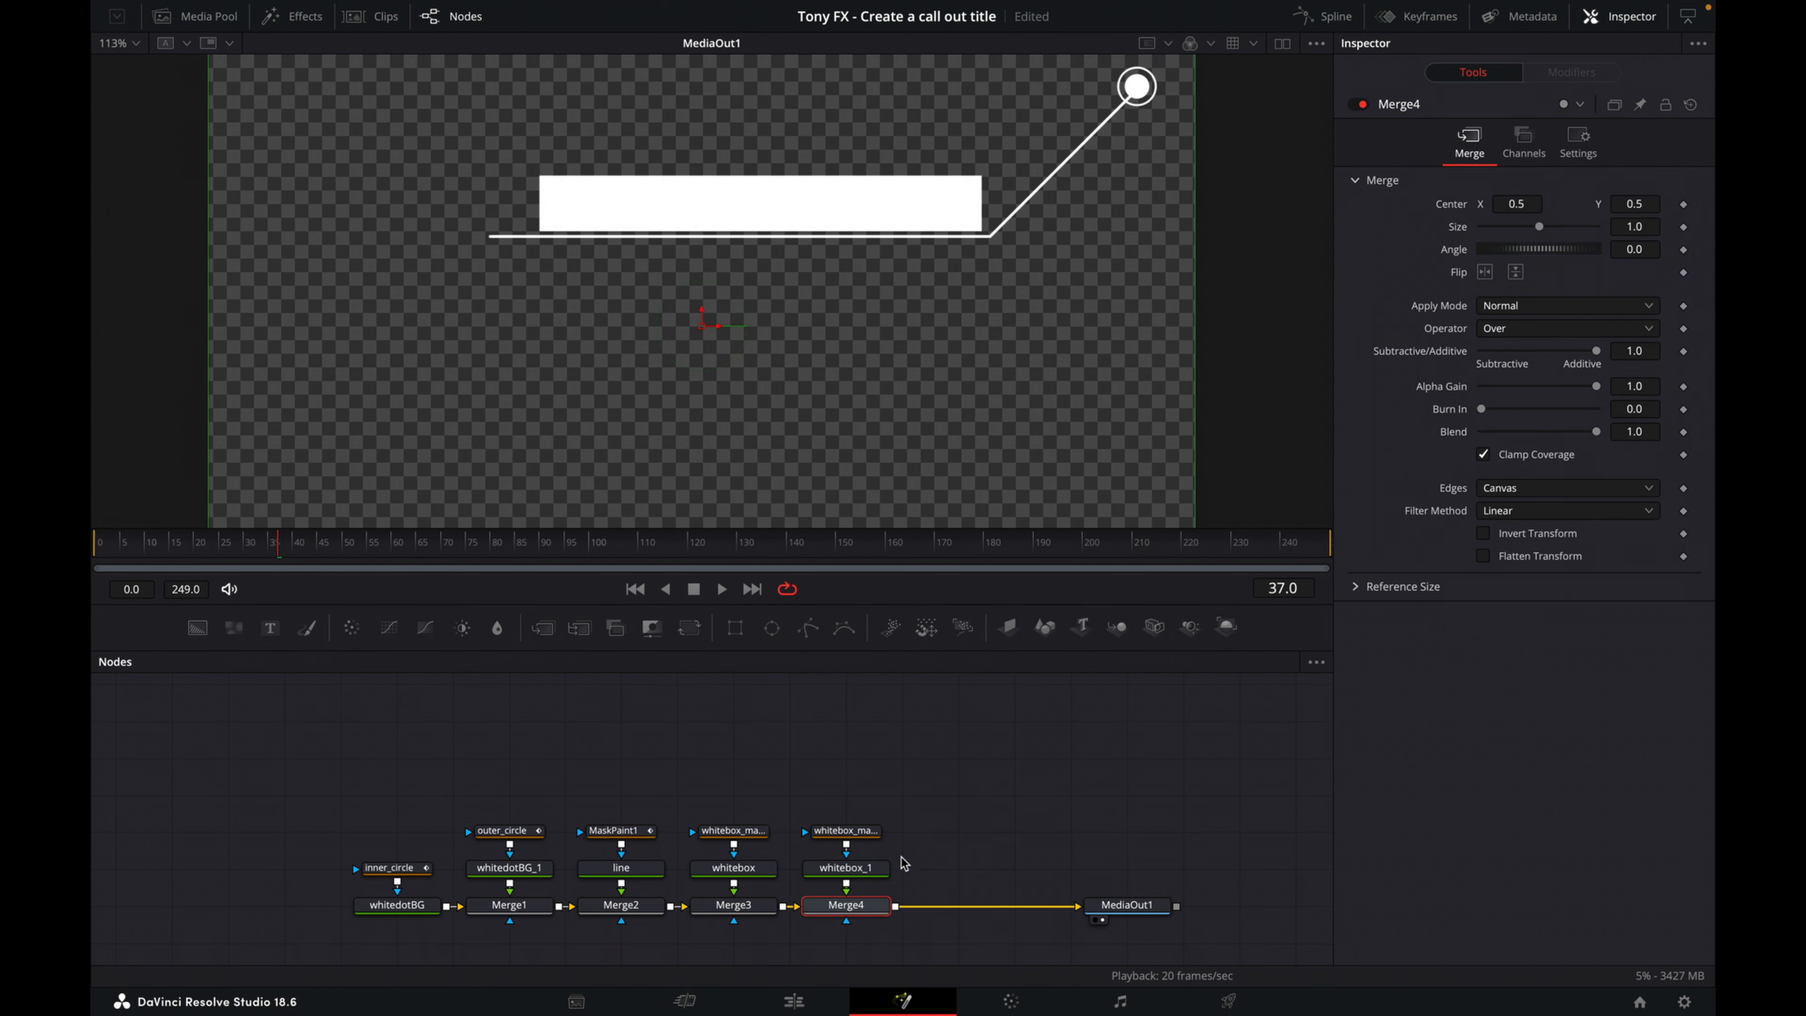
- Rename the duplicated whitebox background node as orangebox
click(864, 867)
right_click(873, 867)
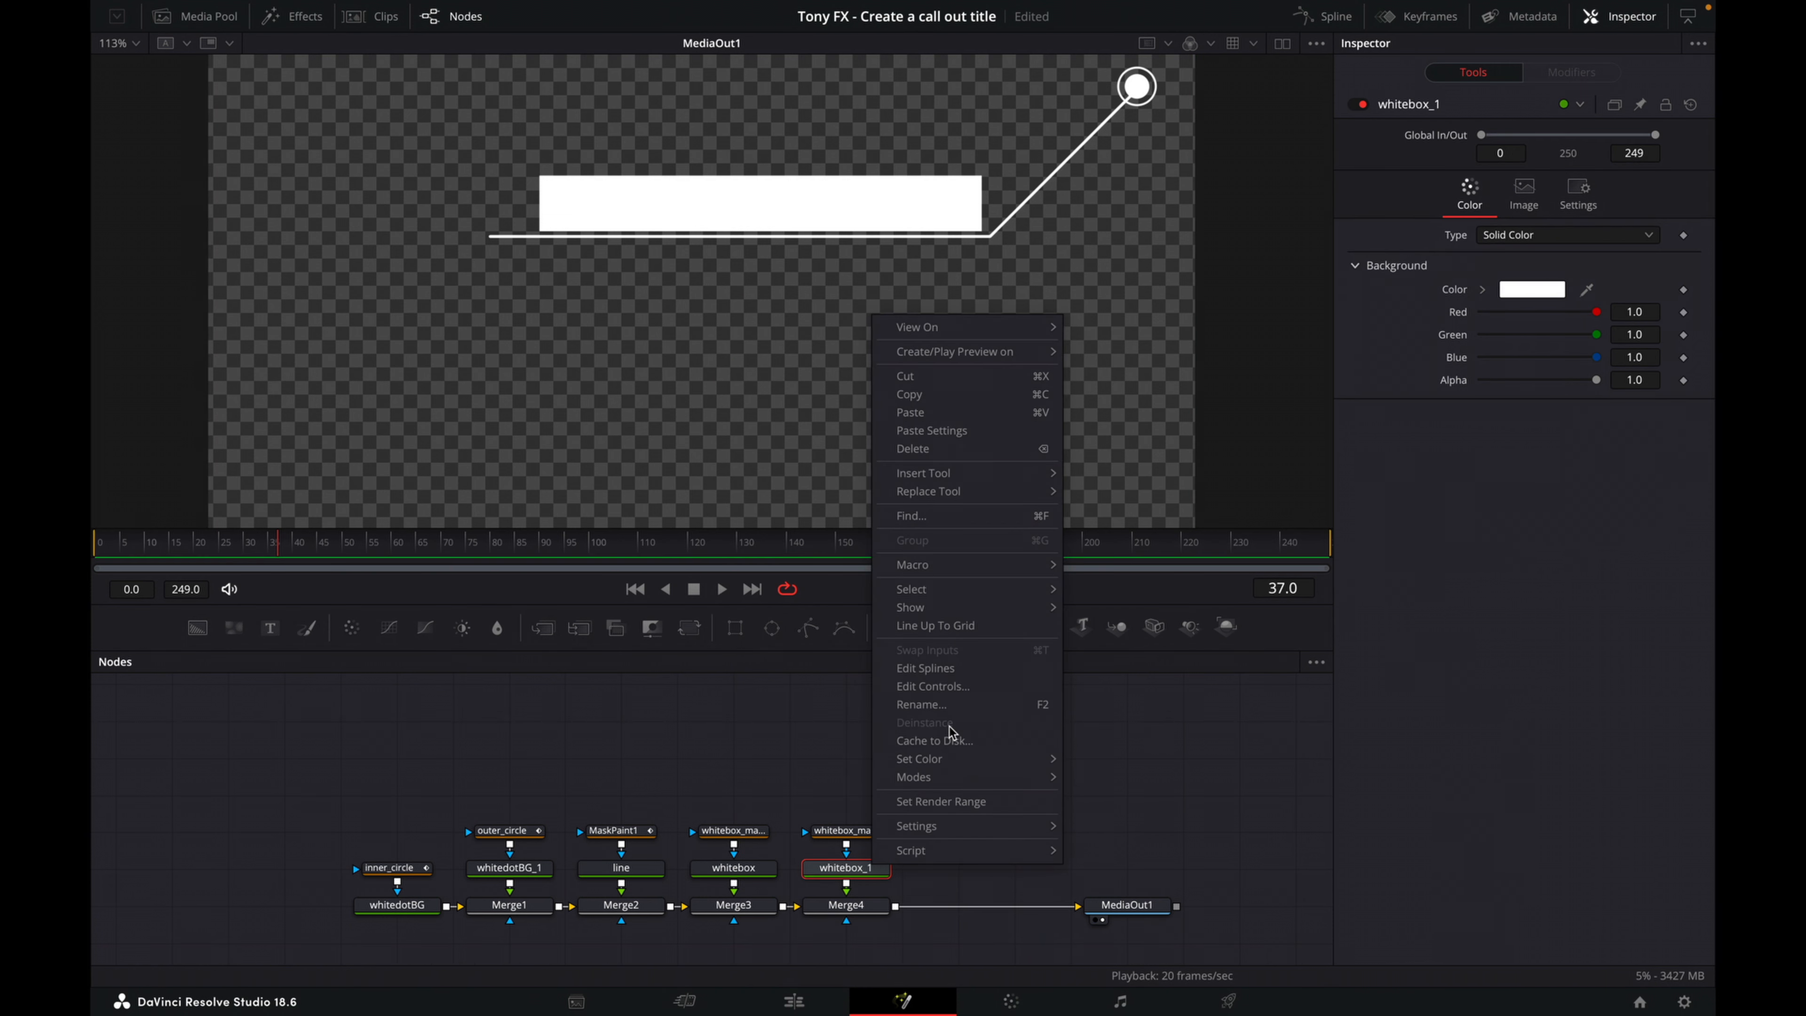
click(951, 705)
click(788, 472)
key(BackSpace)
key(BackSpace)
key(BackSpace)
key(BackSpace)
key(BackSpace)
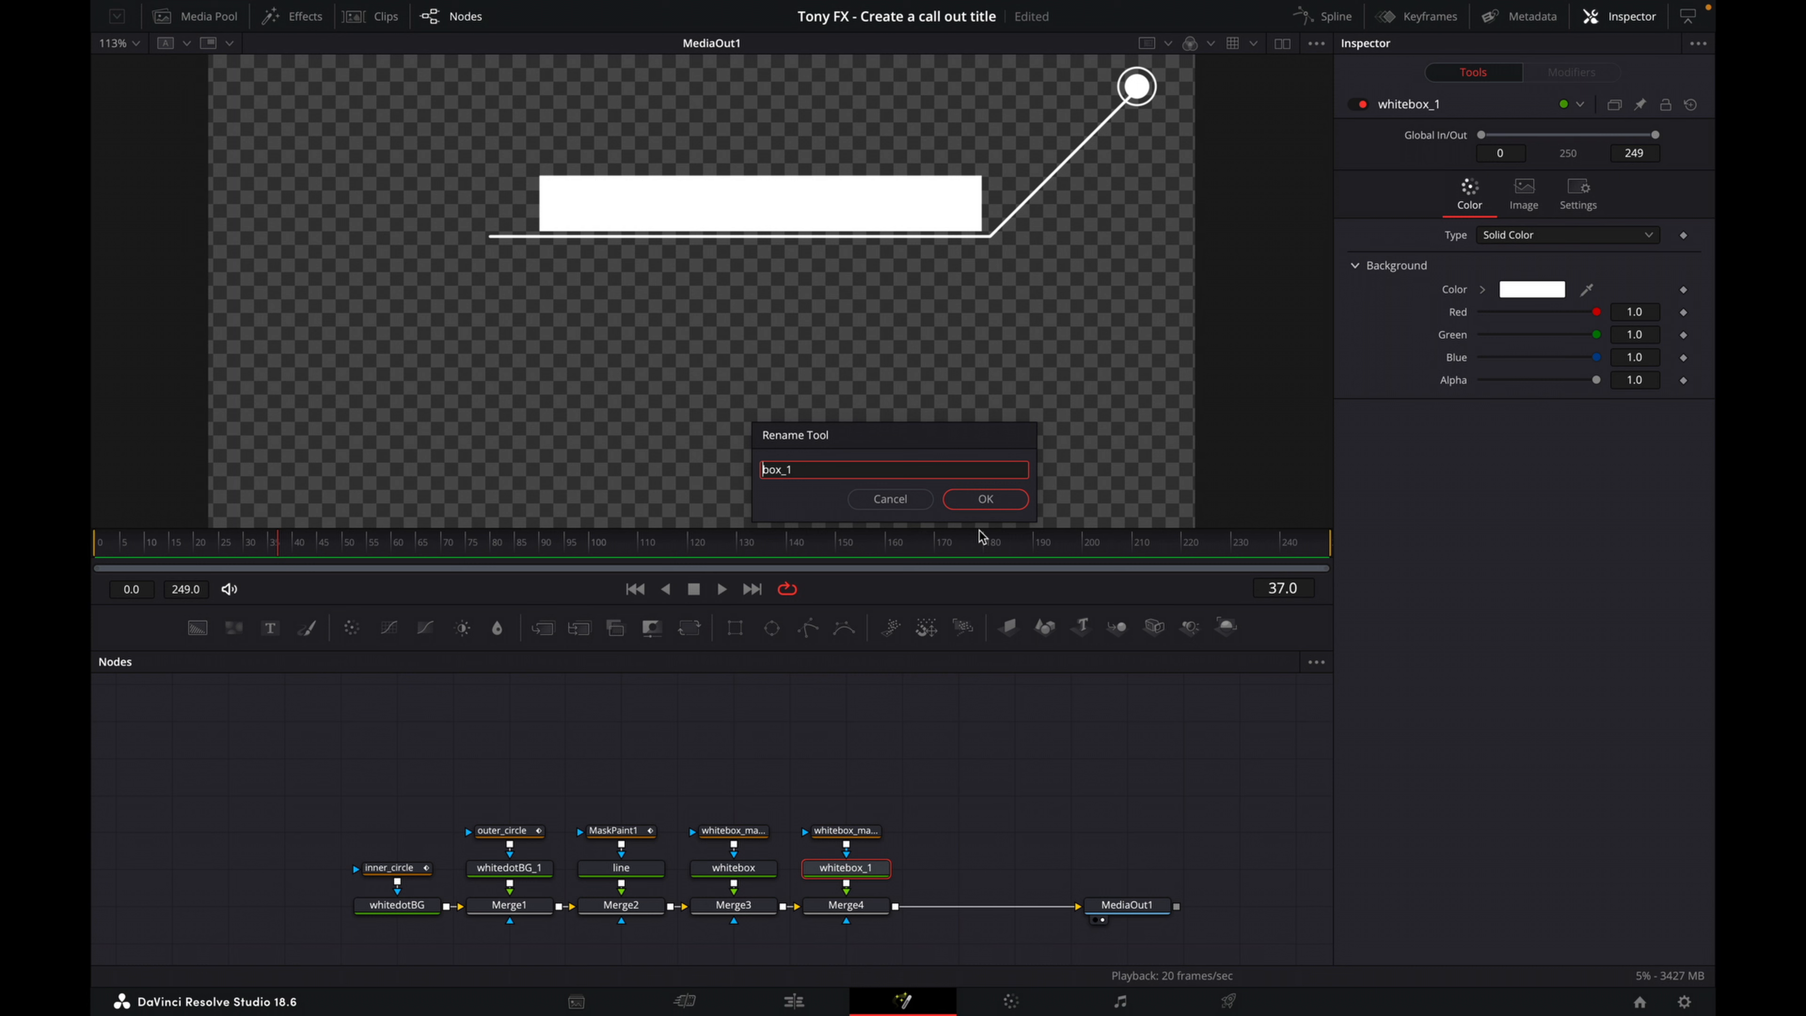
text(orange)
click(985, 499)
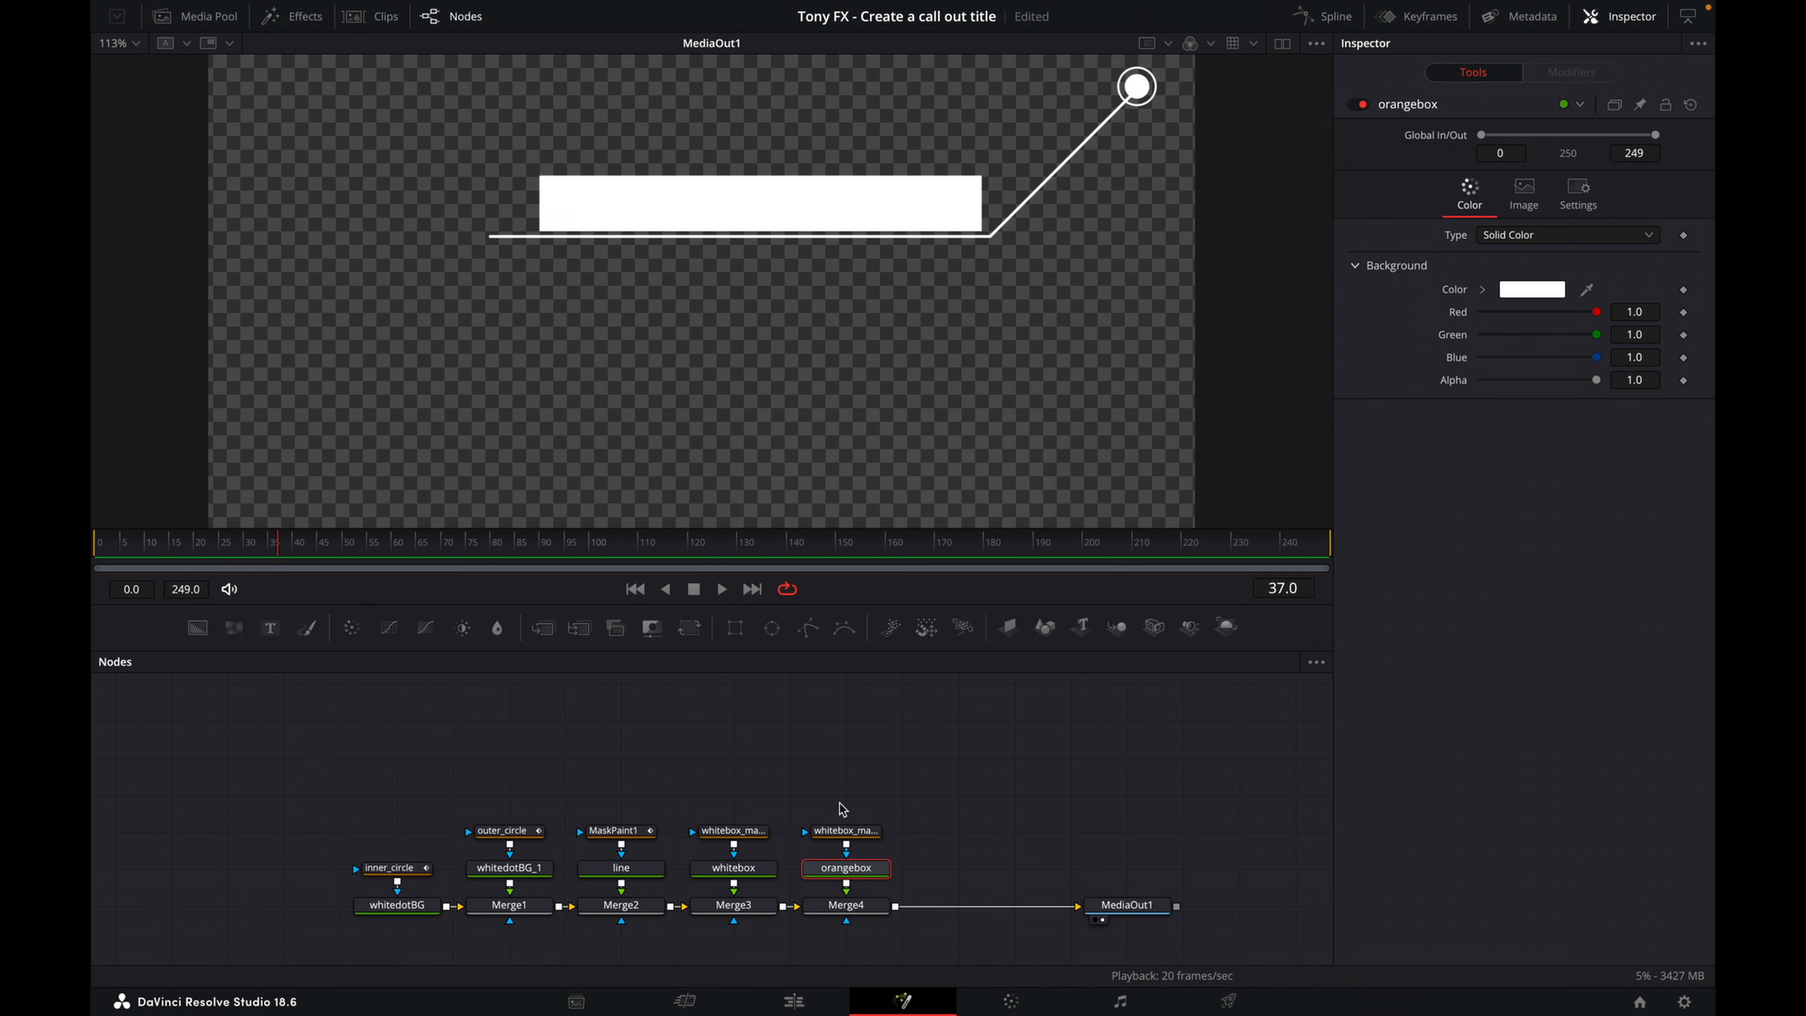
- Rename the duplicated mask node above orangebox as orangebox_mask
click(853, 830)
right_click(859, 826)
click(897, 653)
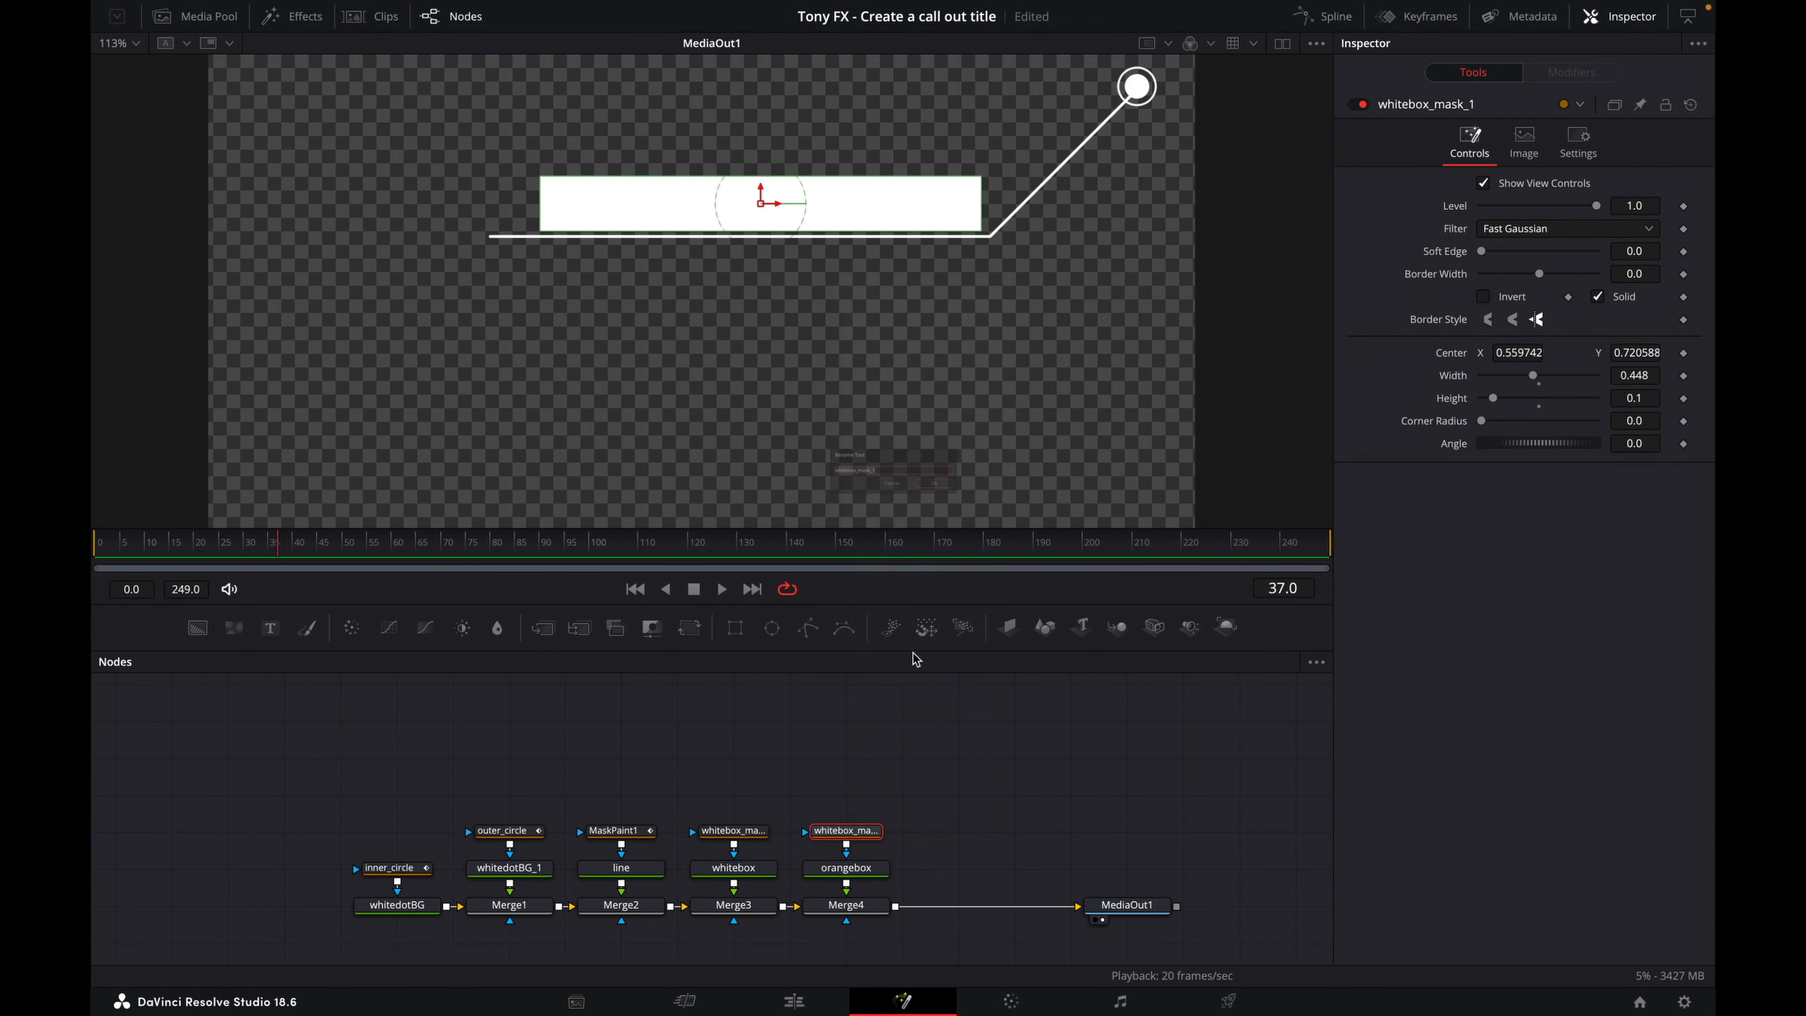
click(787, 468)
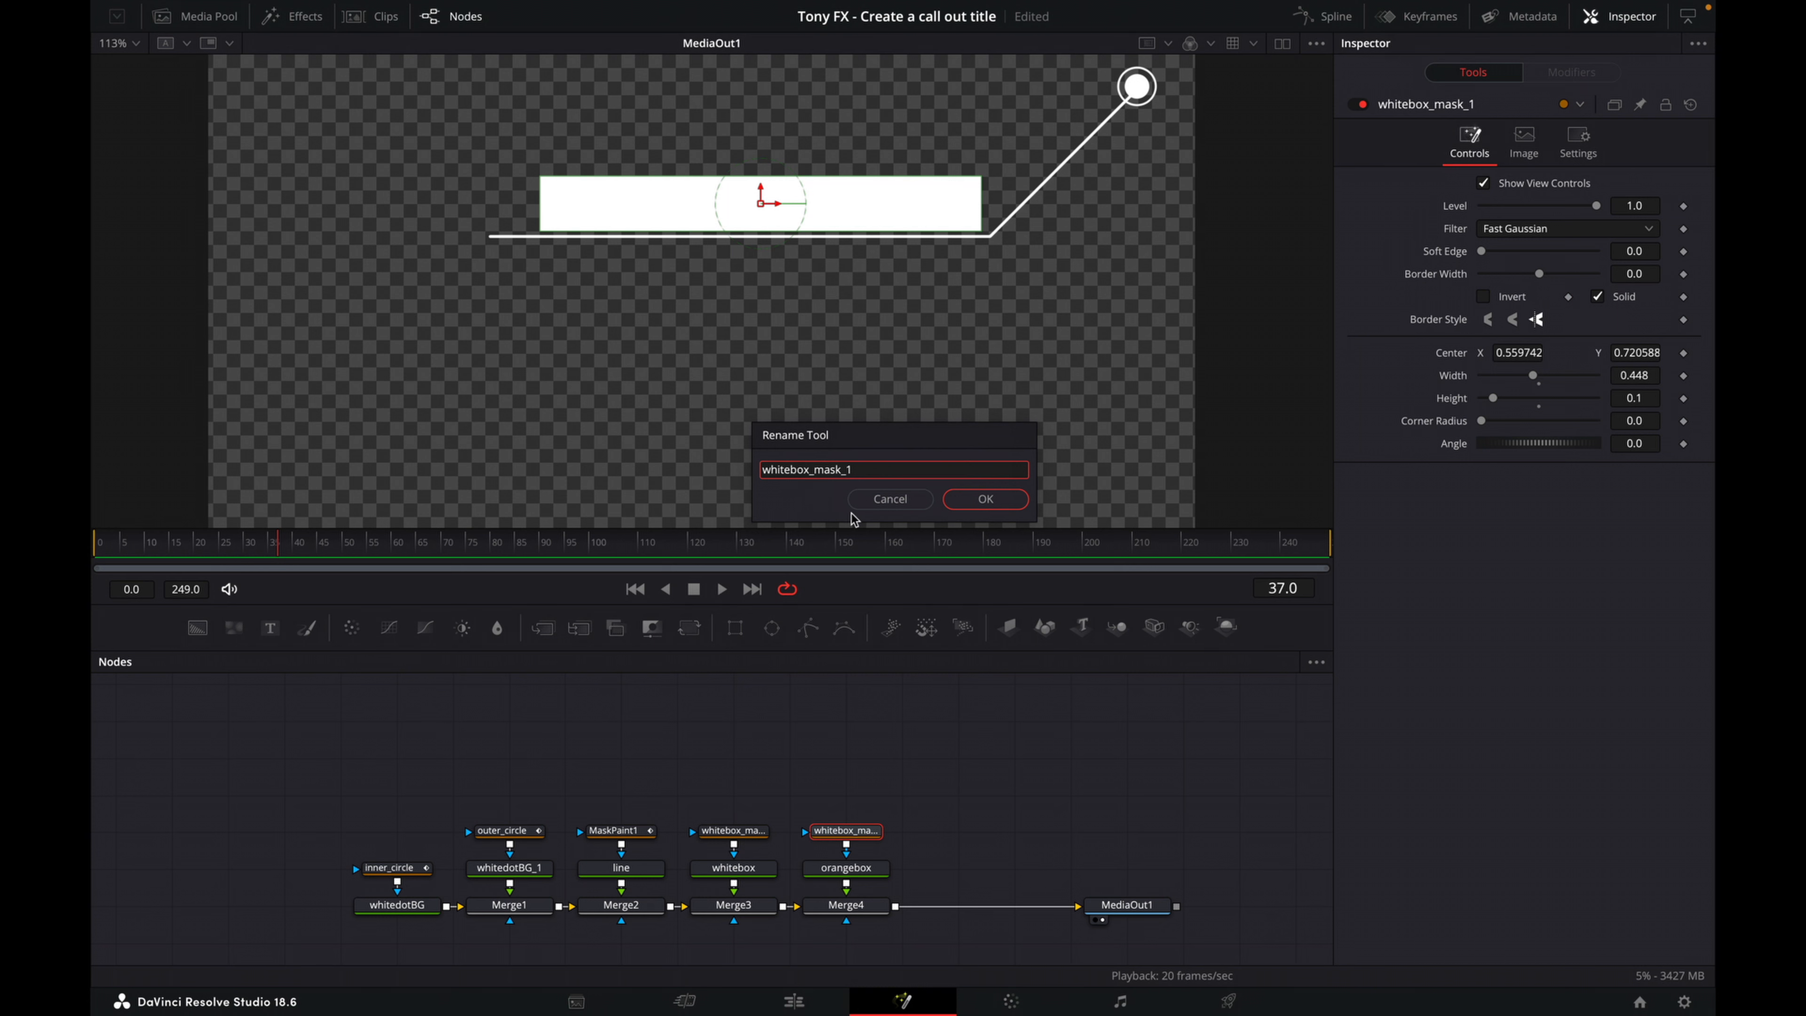
key(BackSpace)
key(BackSpace)
key(BackSpace)
key(BackSpace)
key(BackSpace)
text(orange)
click(878, 471)
key(BackSpace)
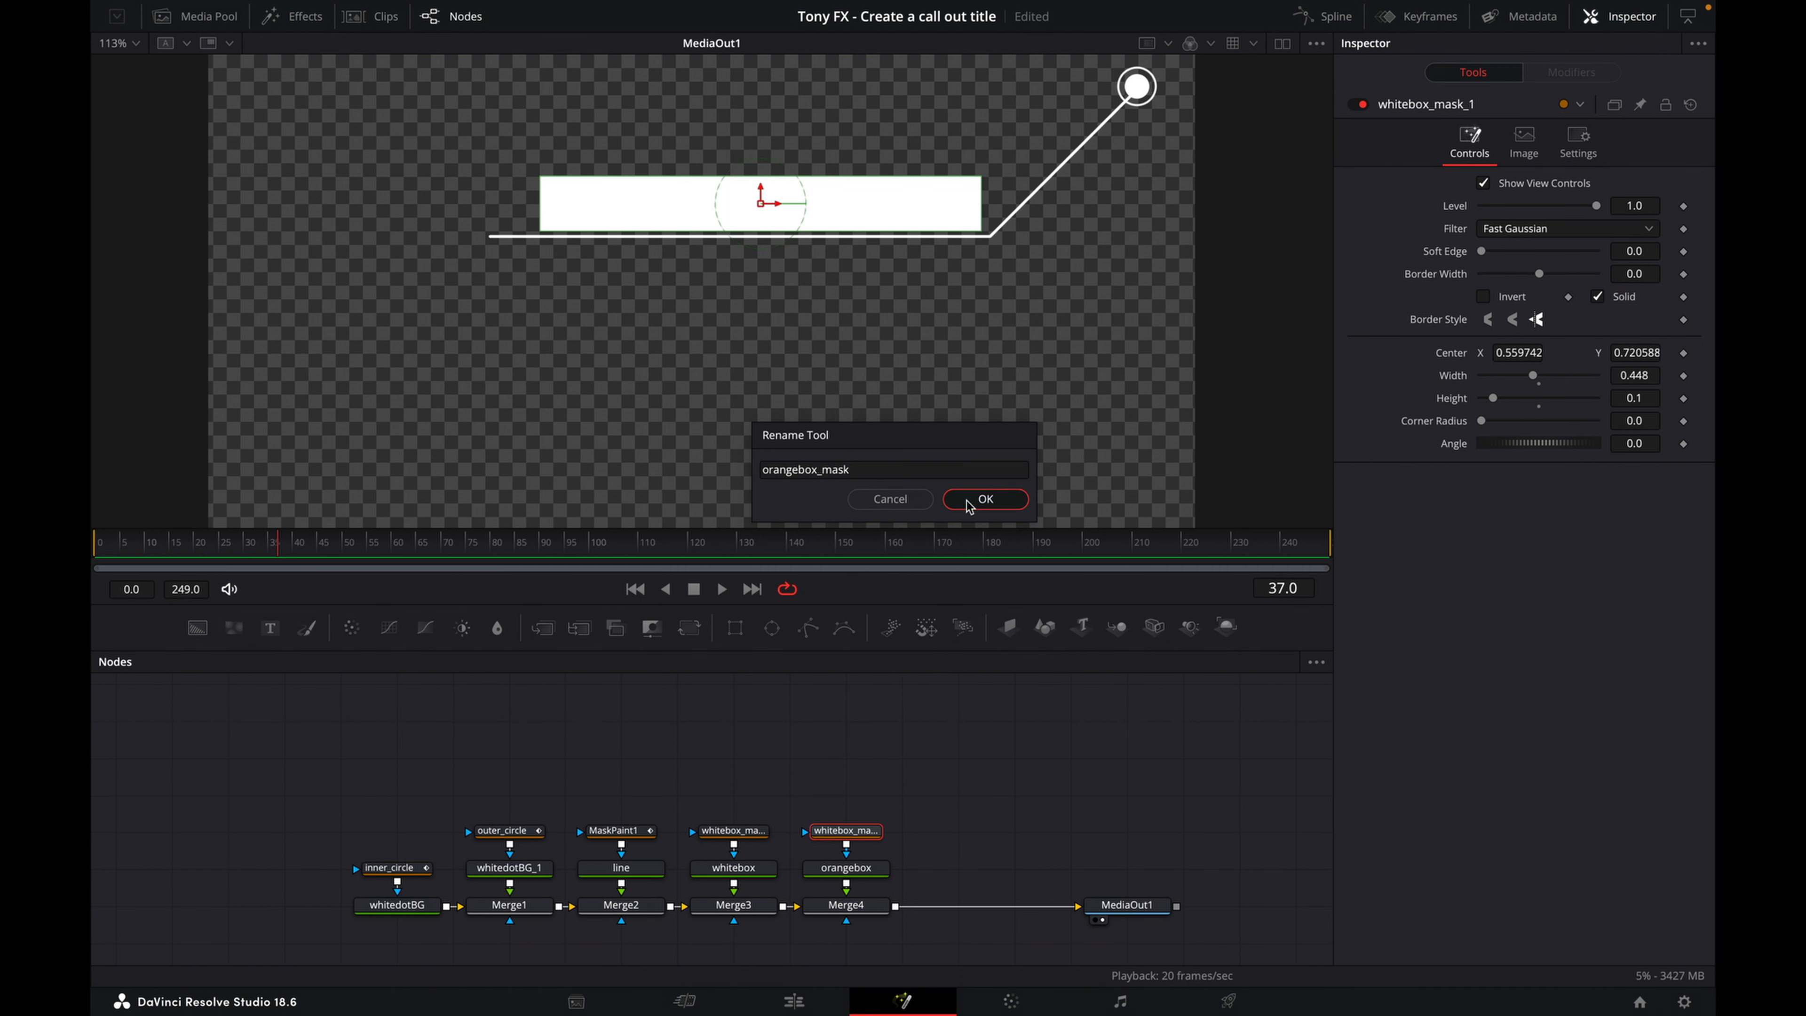
click(946, 500)
- Set the orangebox node's colour to orange, hex DC7F00 (RGB 220, 127, 0), using the saved swatch
click(863, 874)
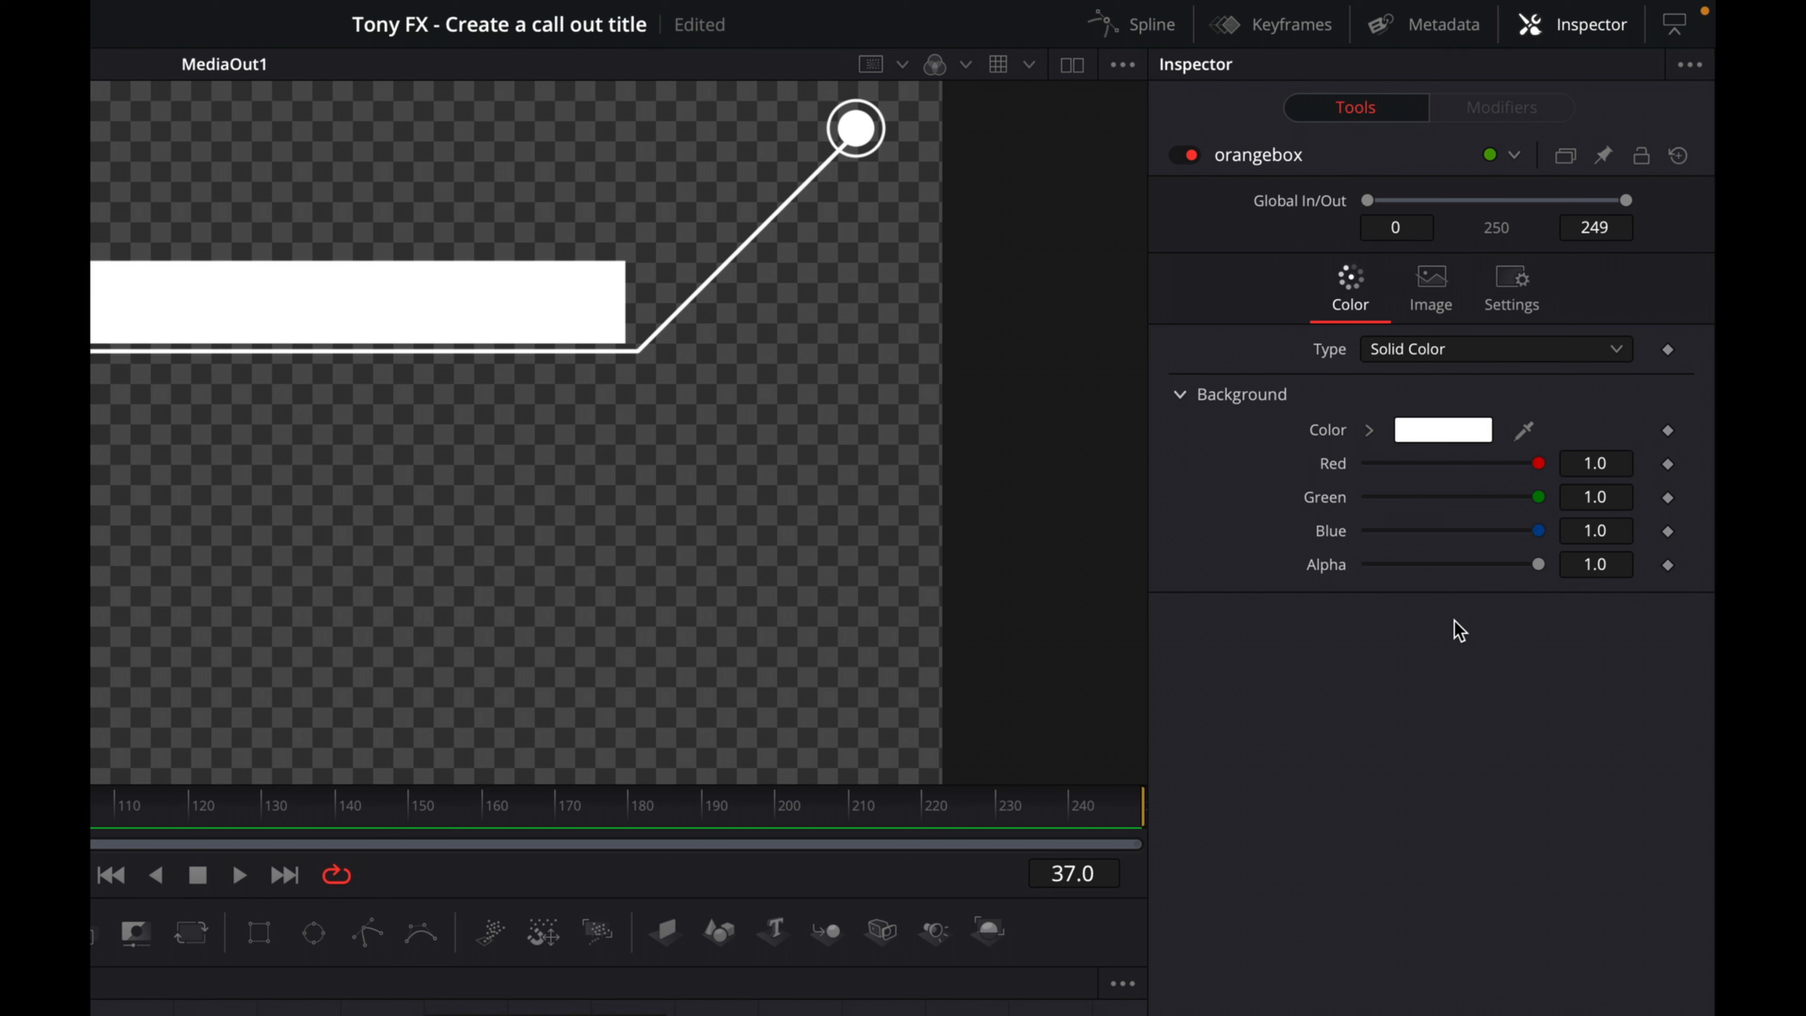
click(1440, 433)
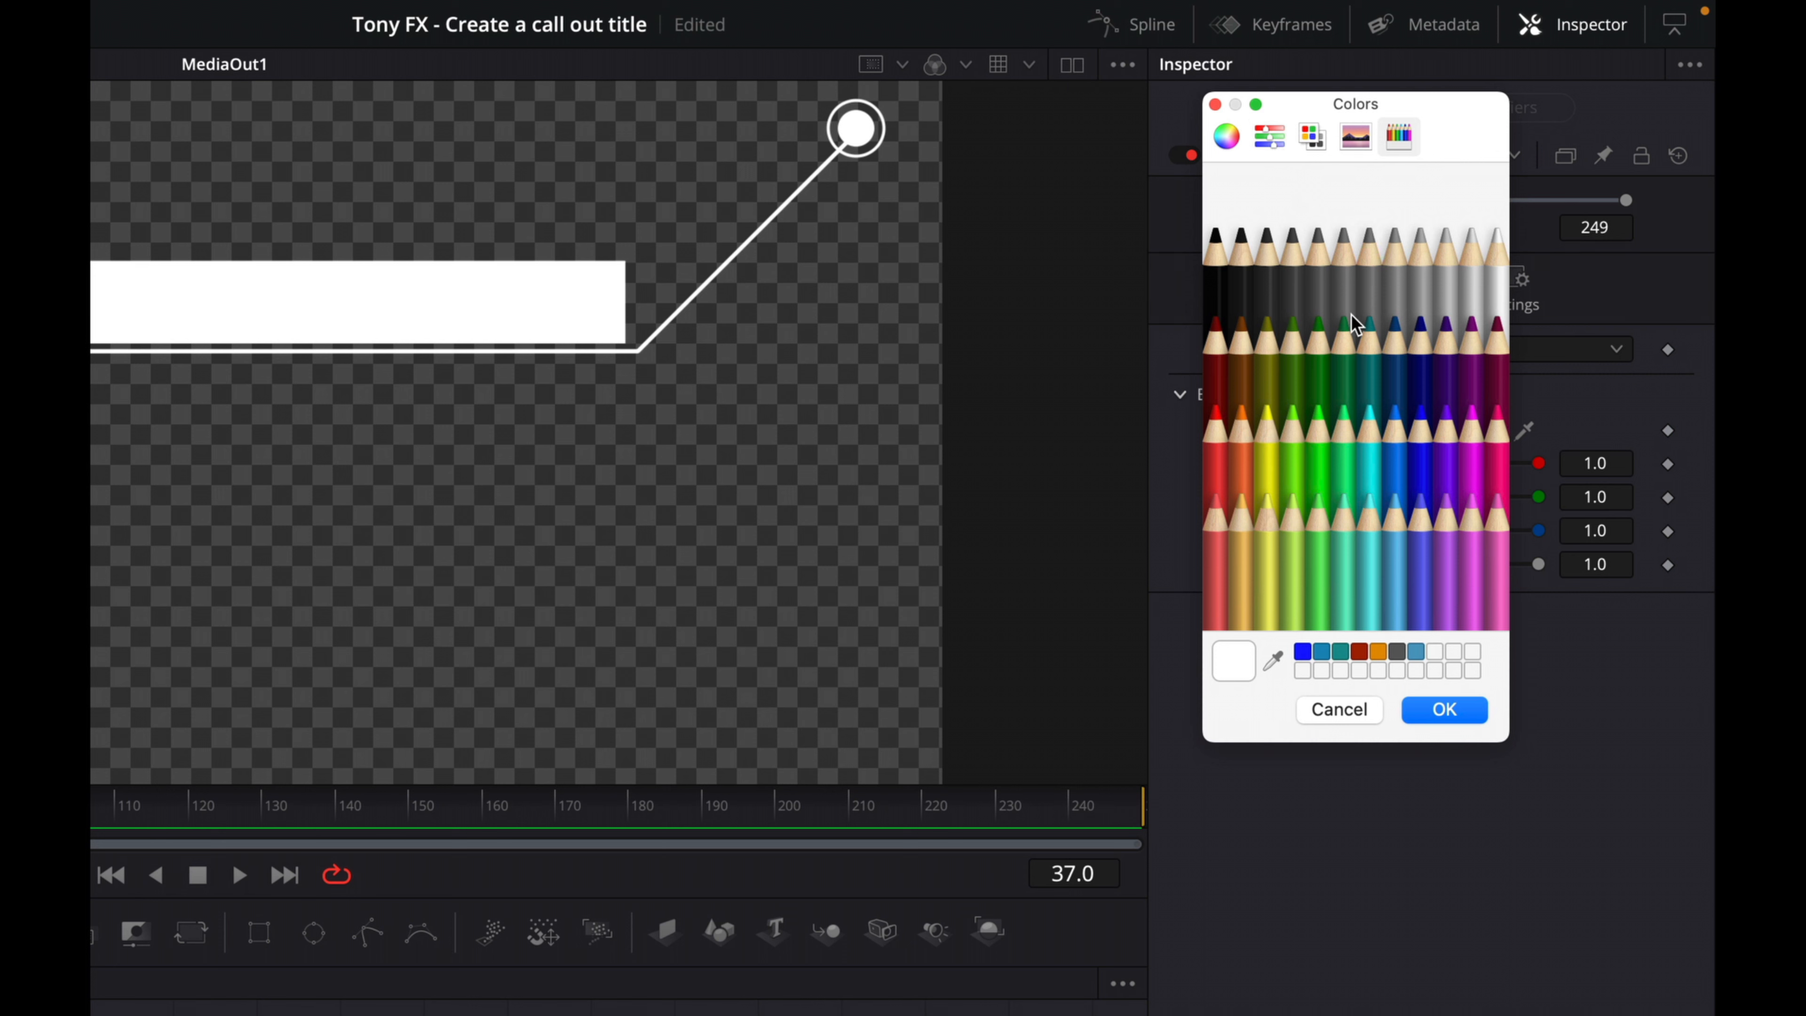
click(1380, 653)
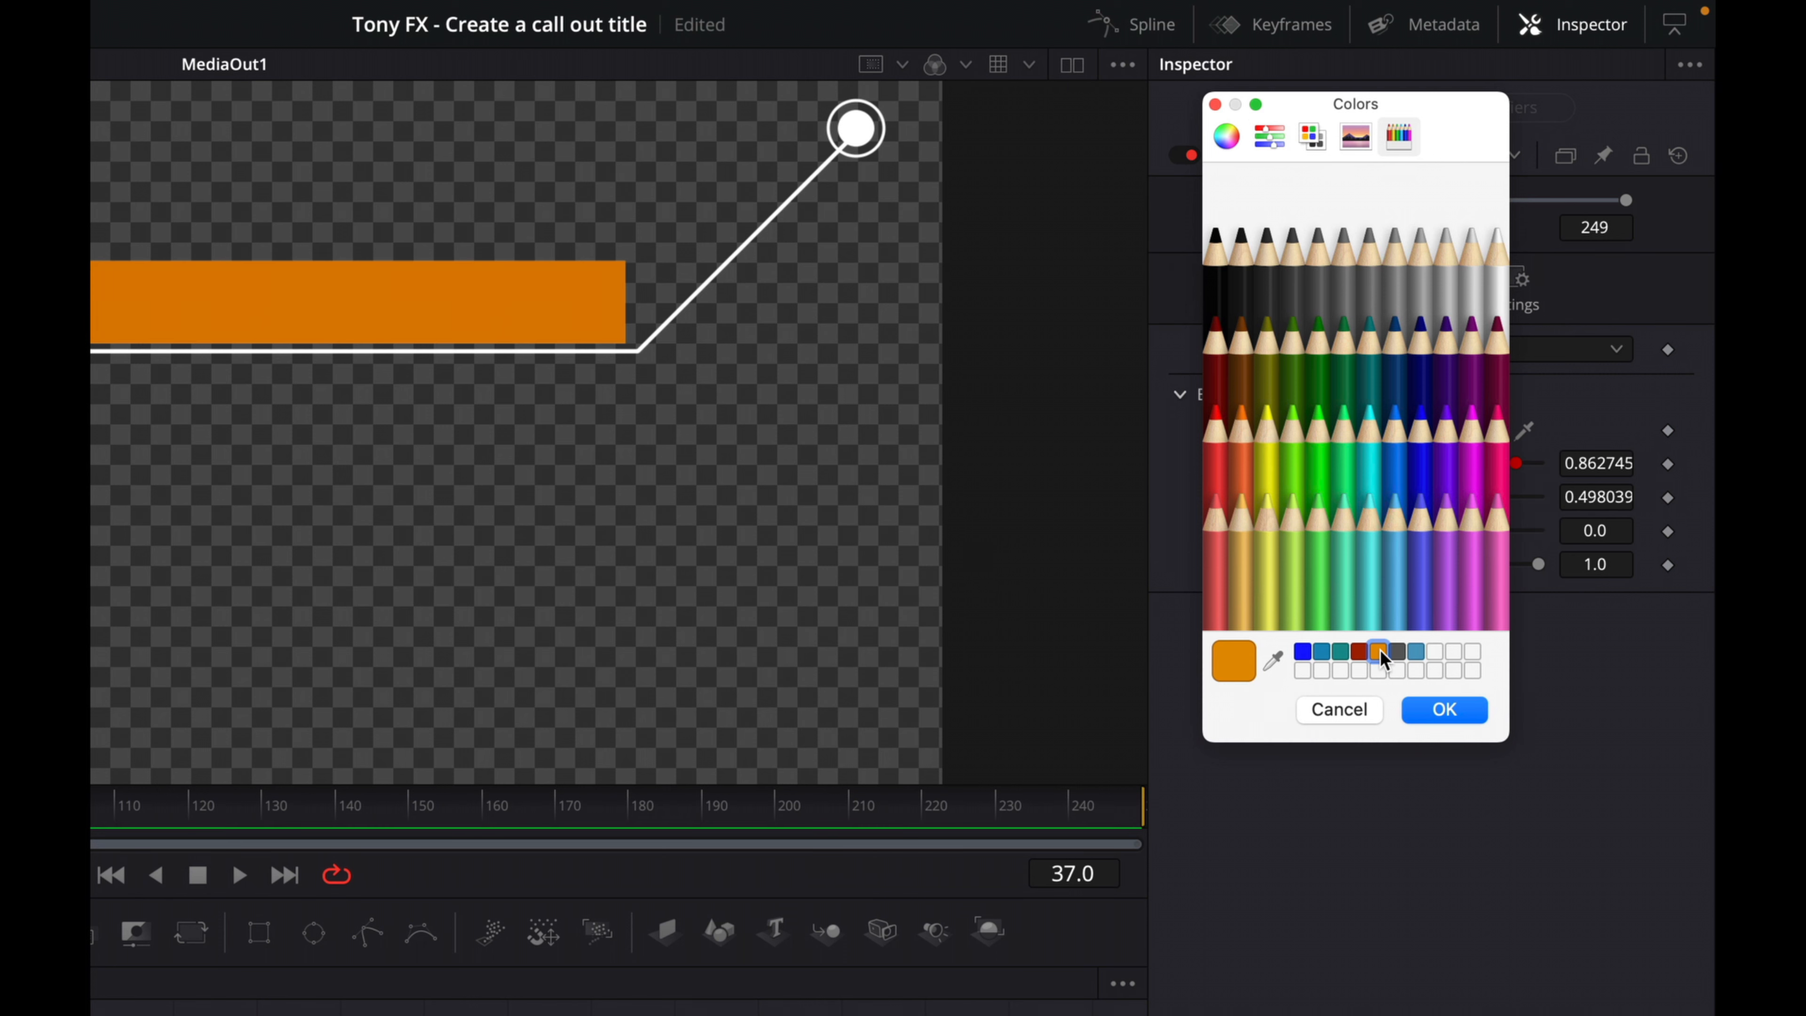
click(1268, 137)
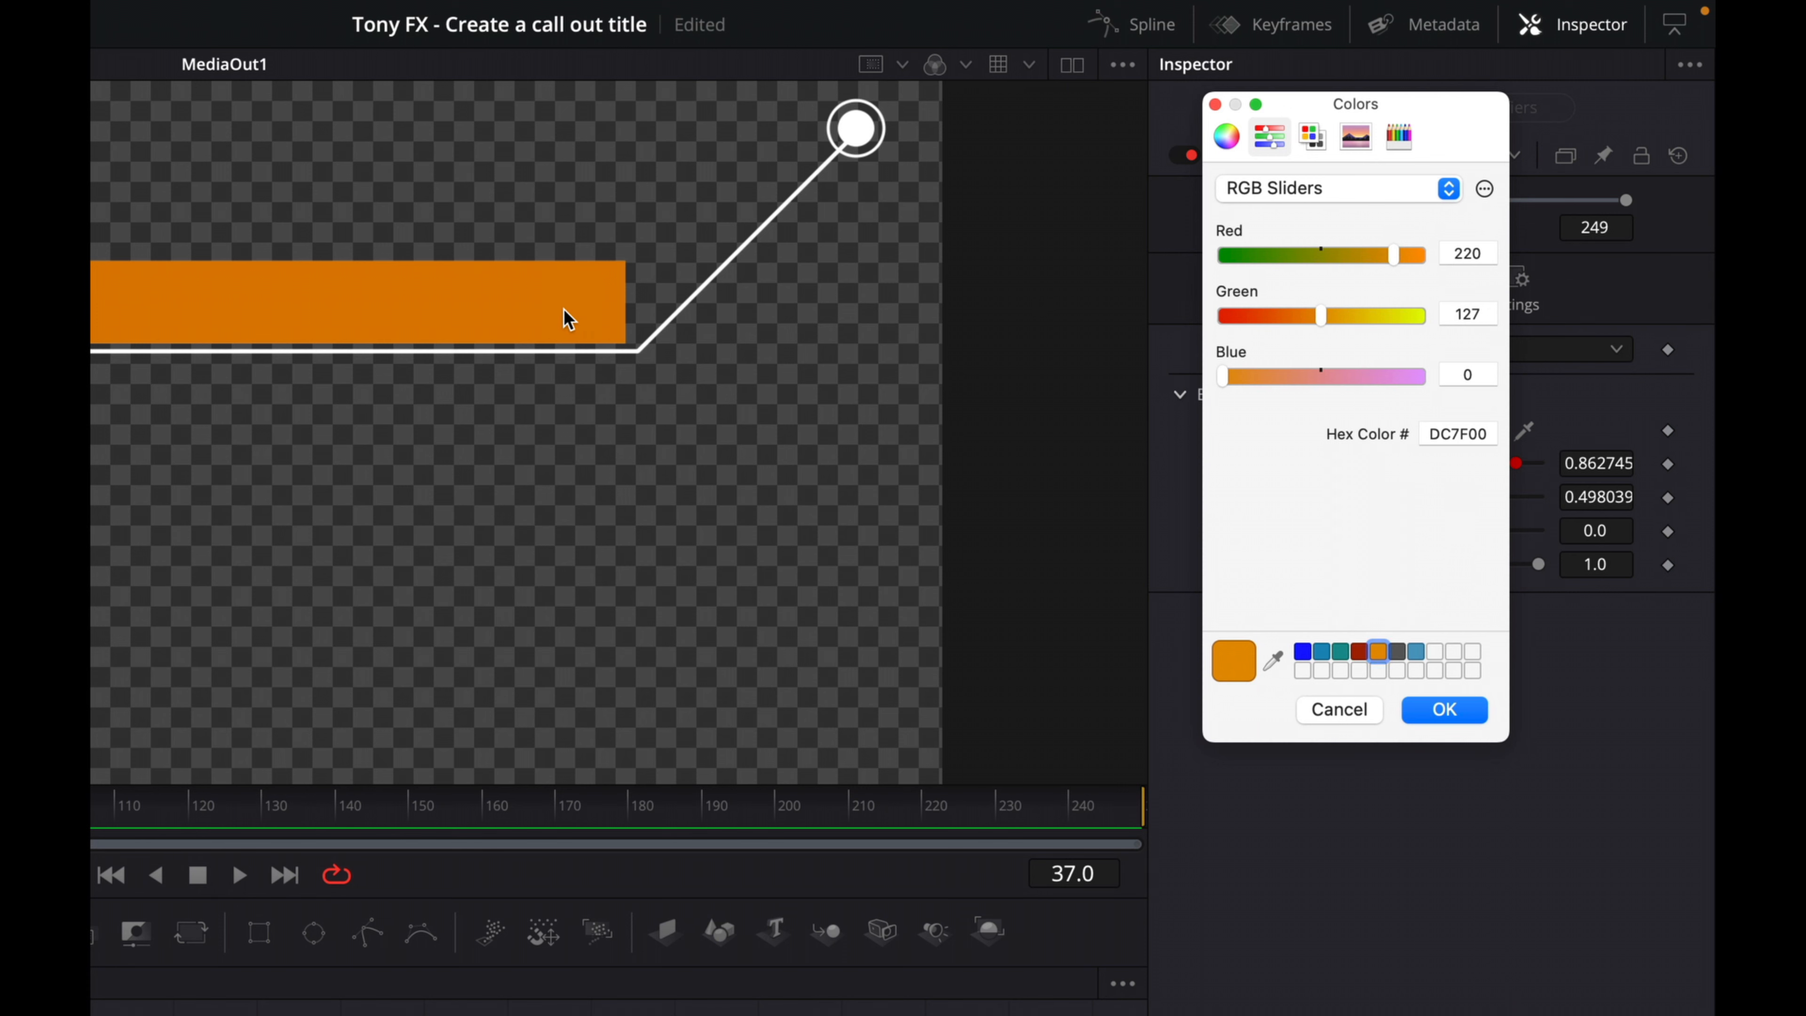
click(1442, 709)
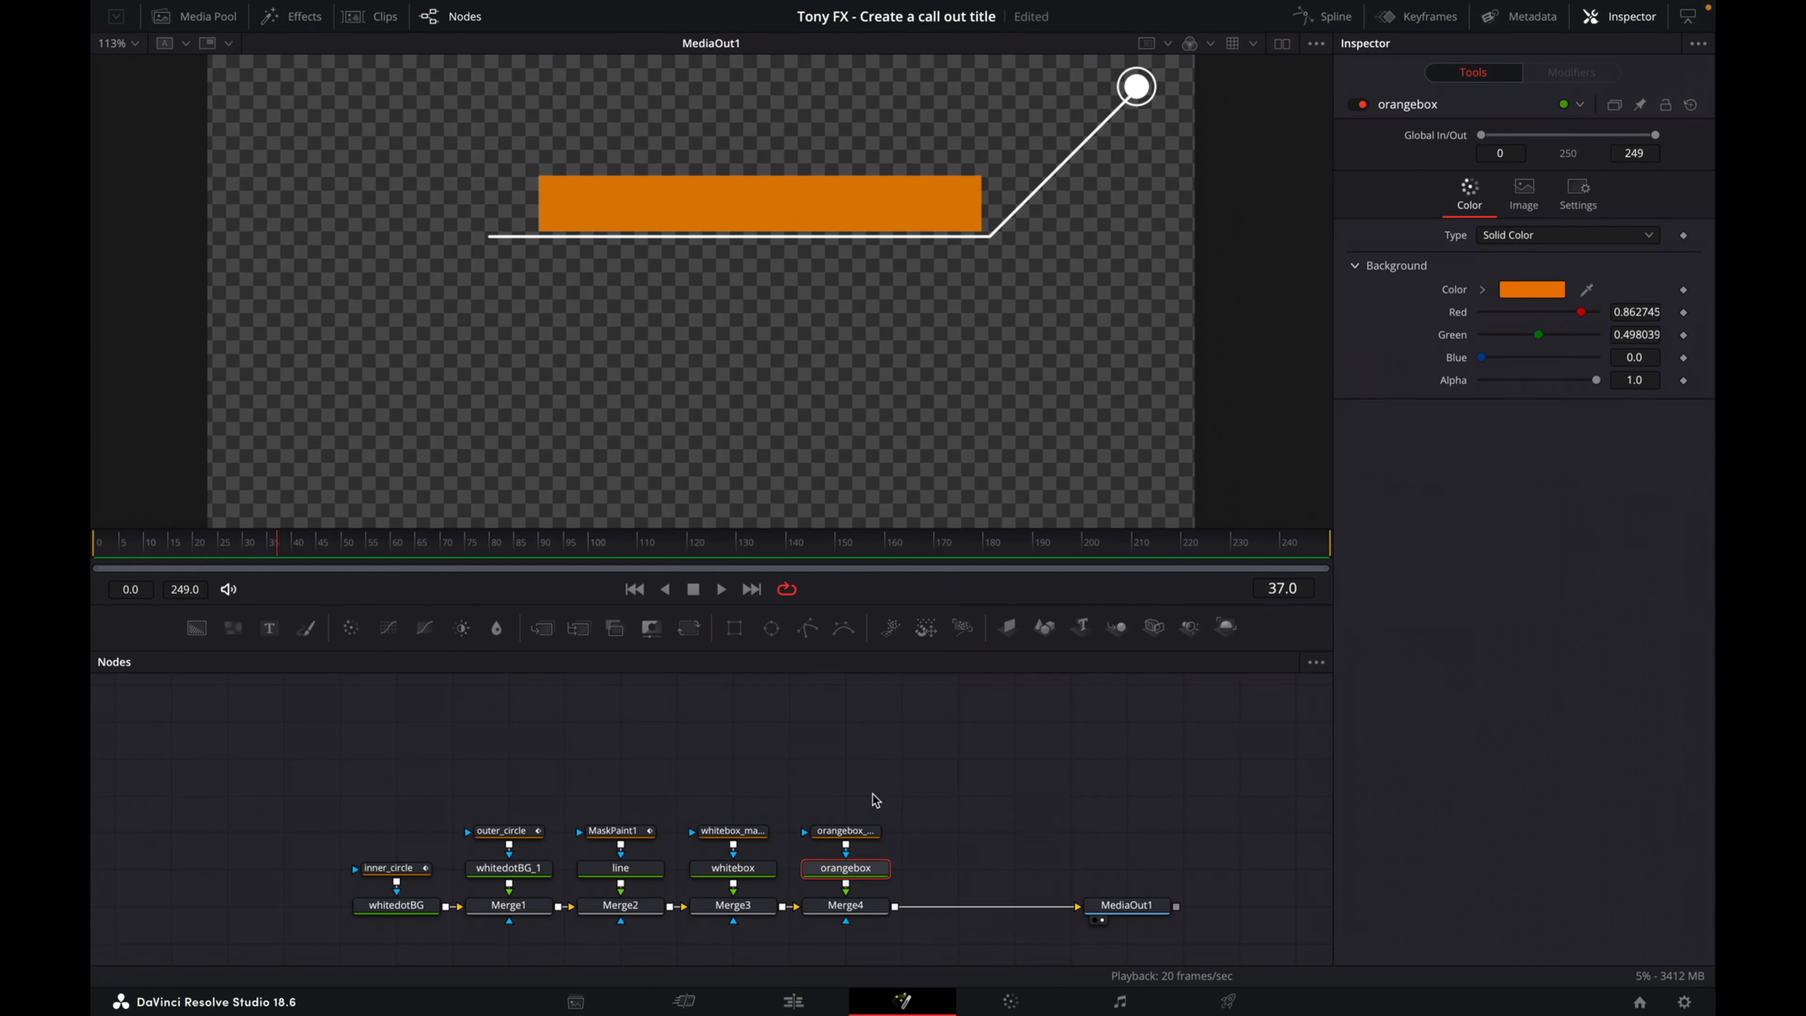
- Resize orangebox_mask to width 0.323 and height 0.085, and place it just below the line, centred at about X 0.625, Y 0.608
click(848, 833)
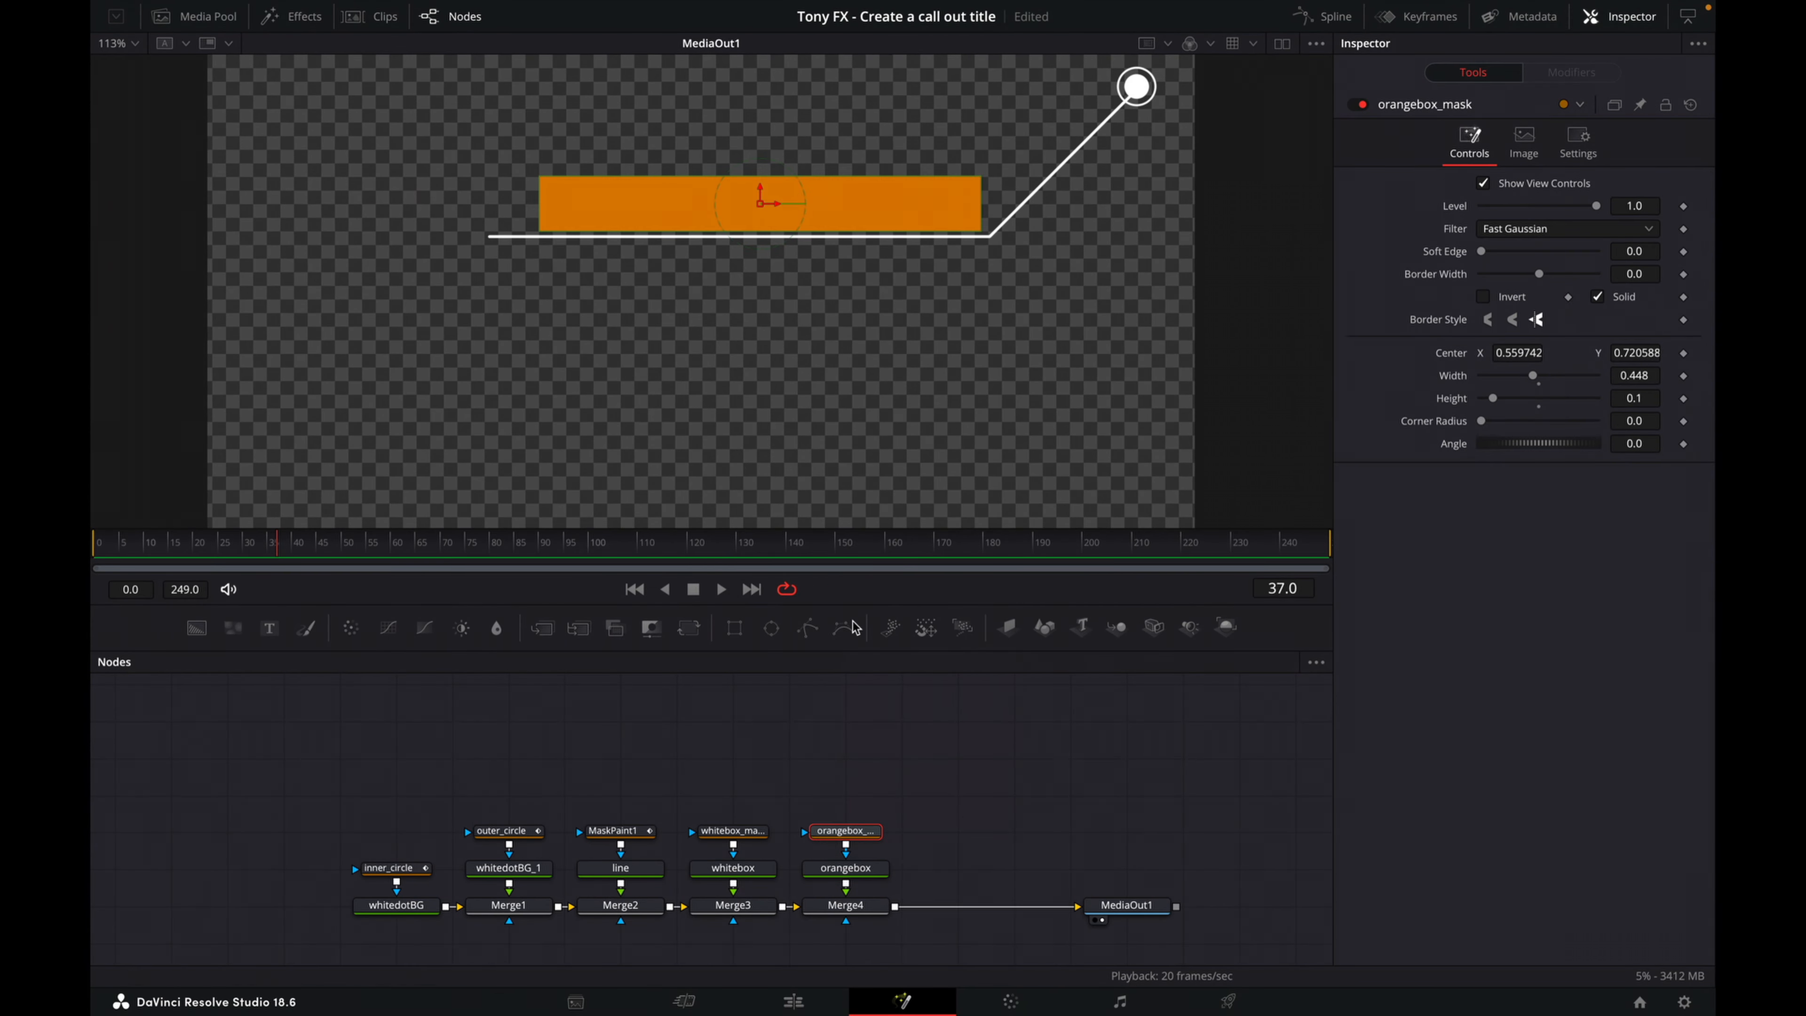
drag(760, 207, 764, 276)
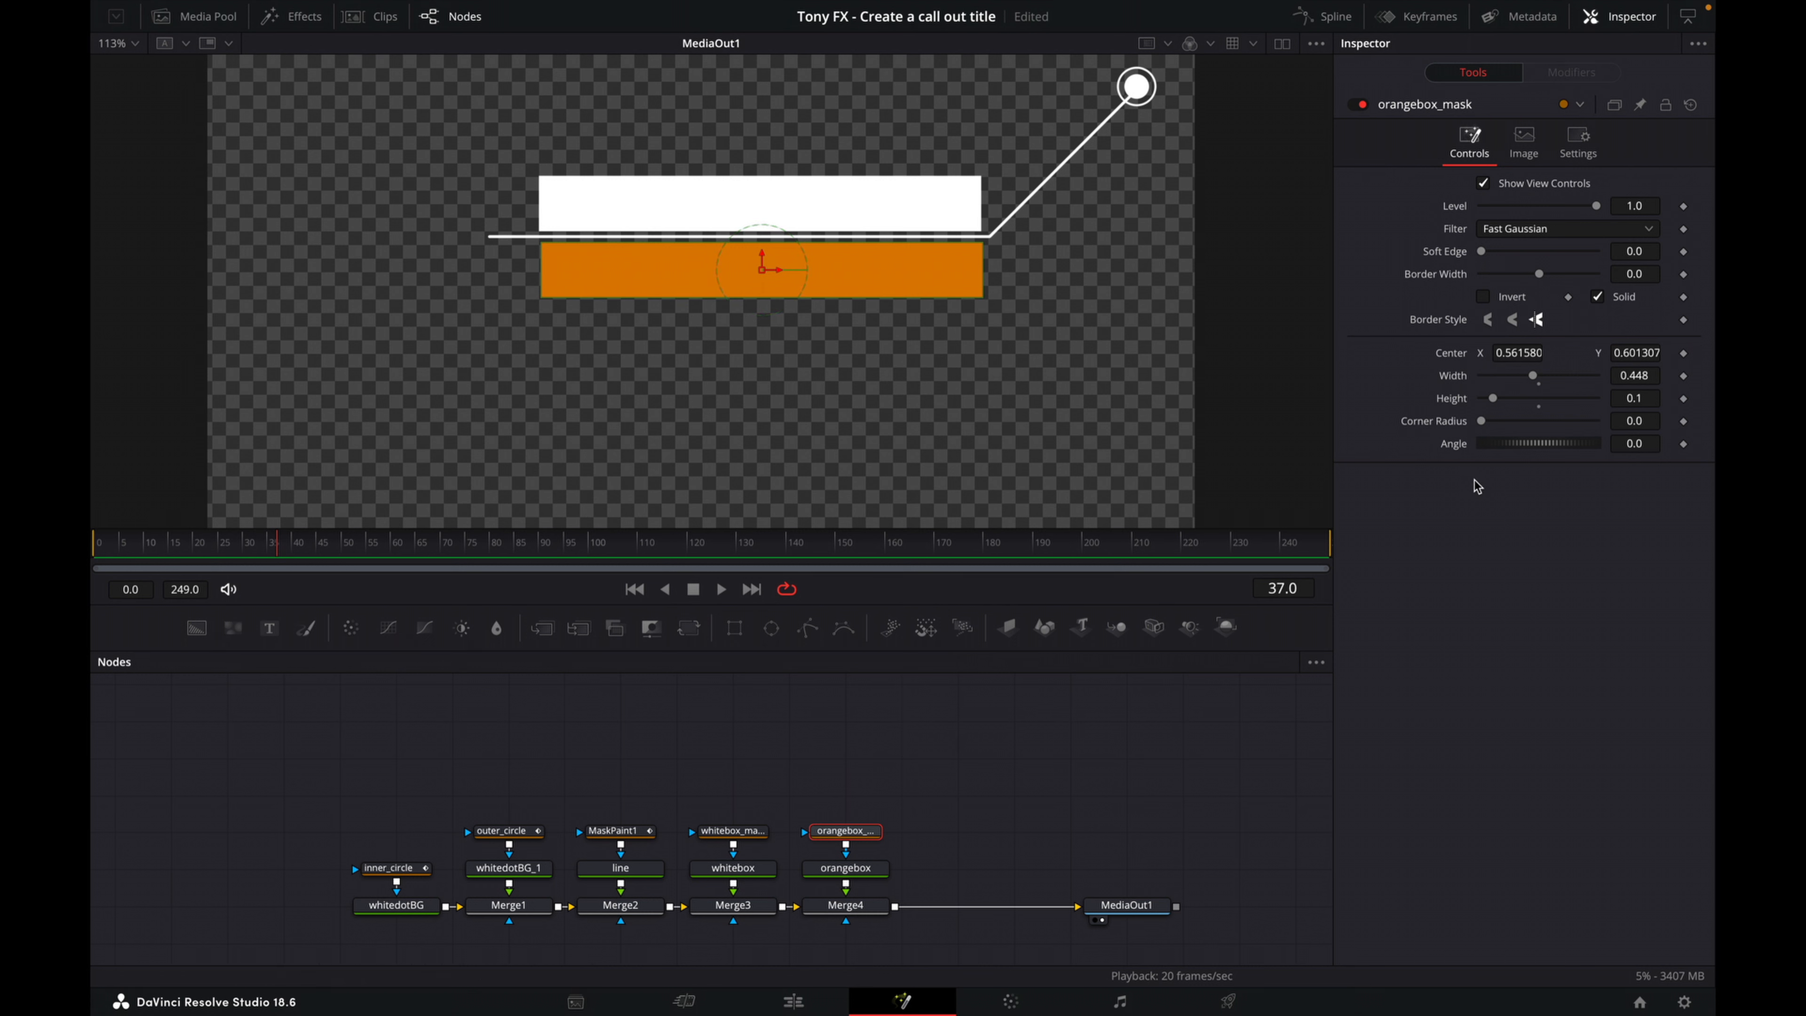
drag(1528, 382, 1516, 383)
drag(762, 269, 825, 276)
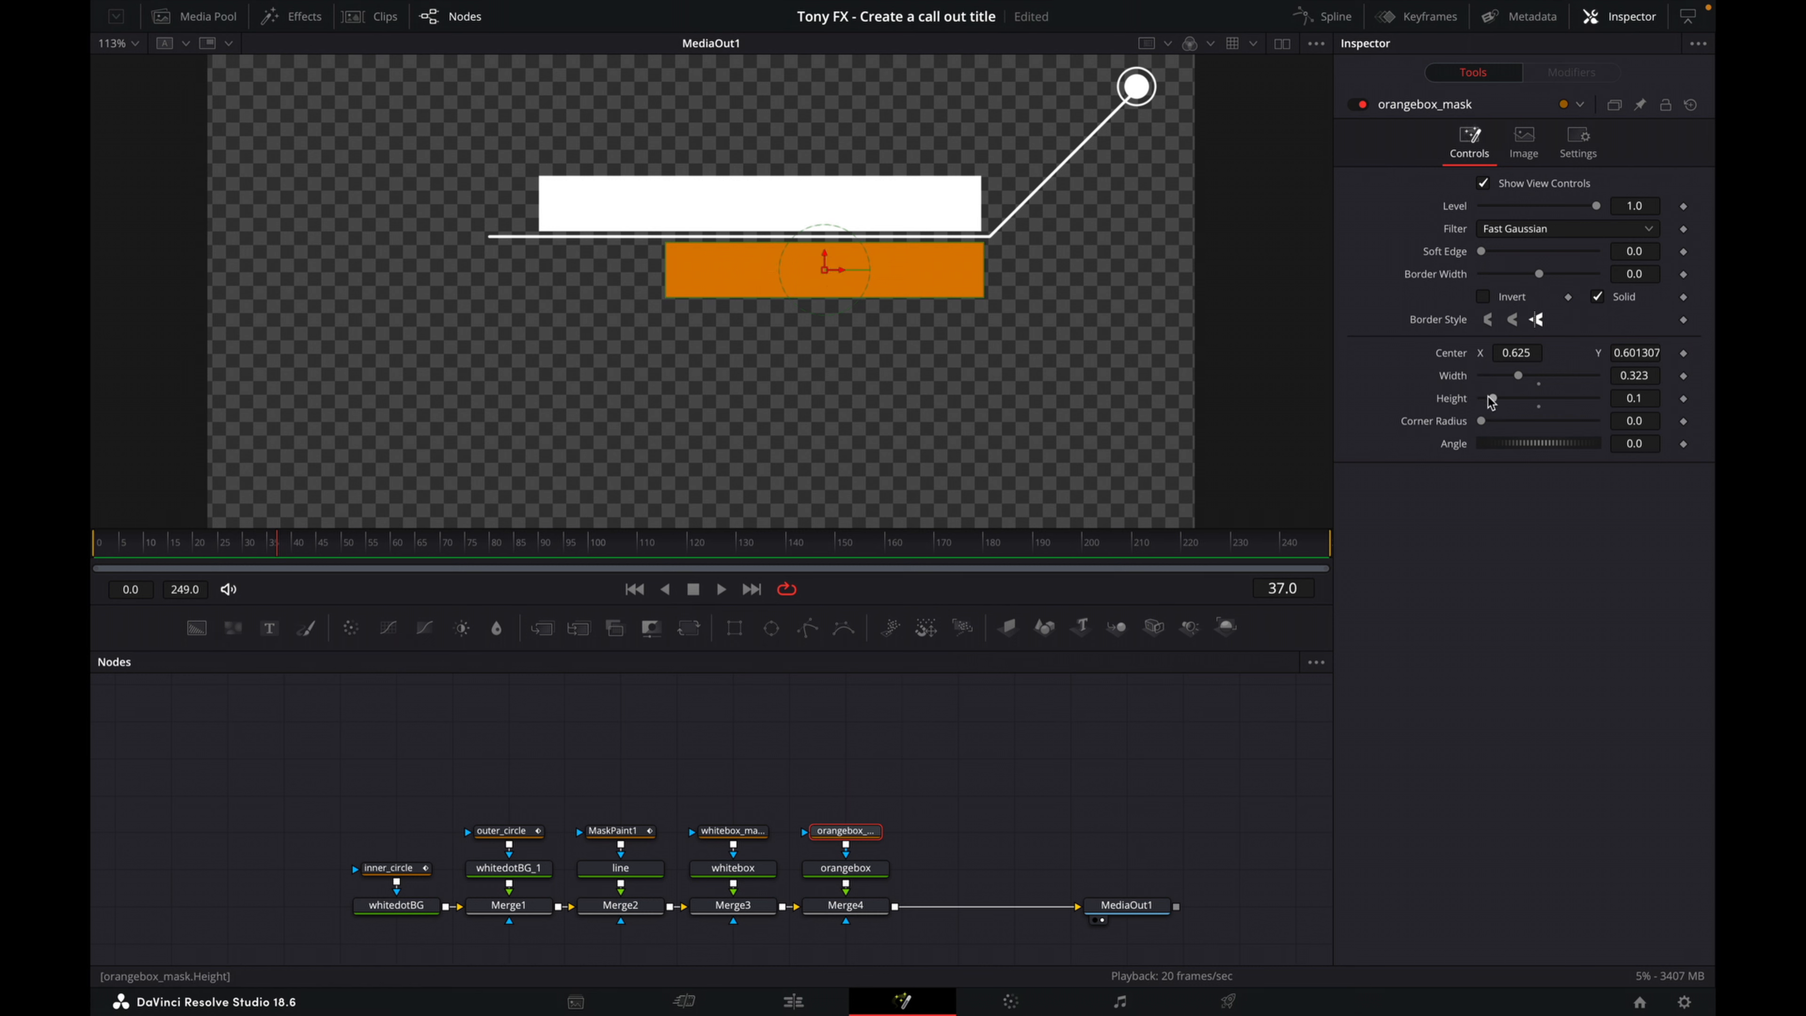
drag(1642, 396, 1628, 396)
drag(826, 265, 825, 261)
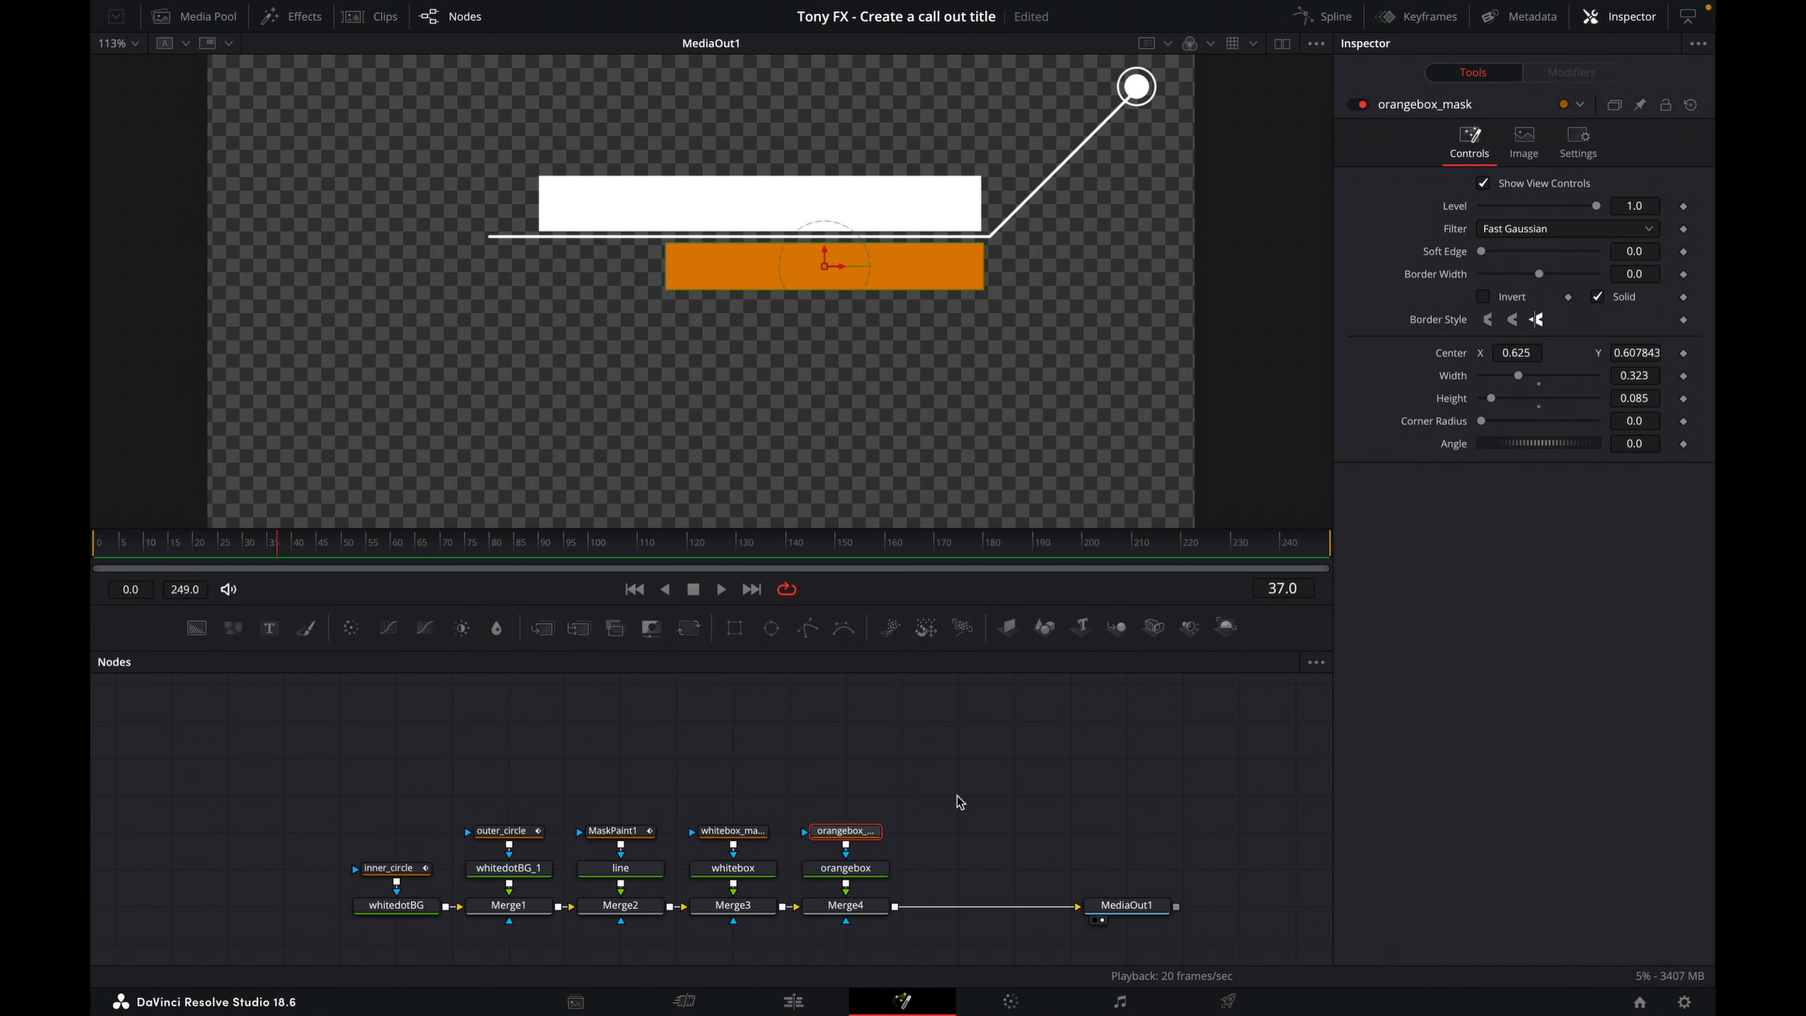
click(968, 759)
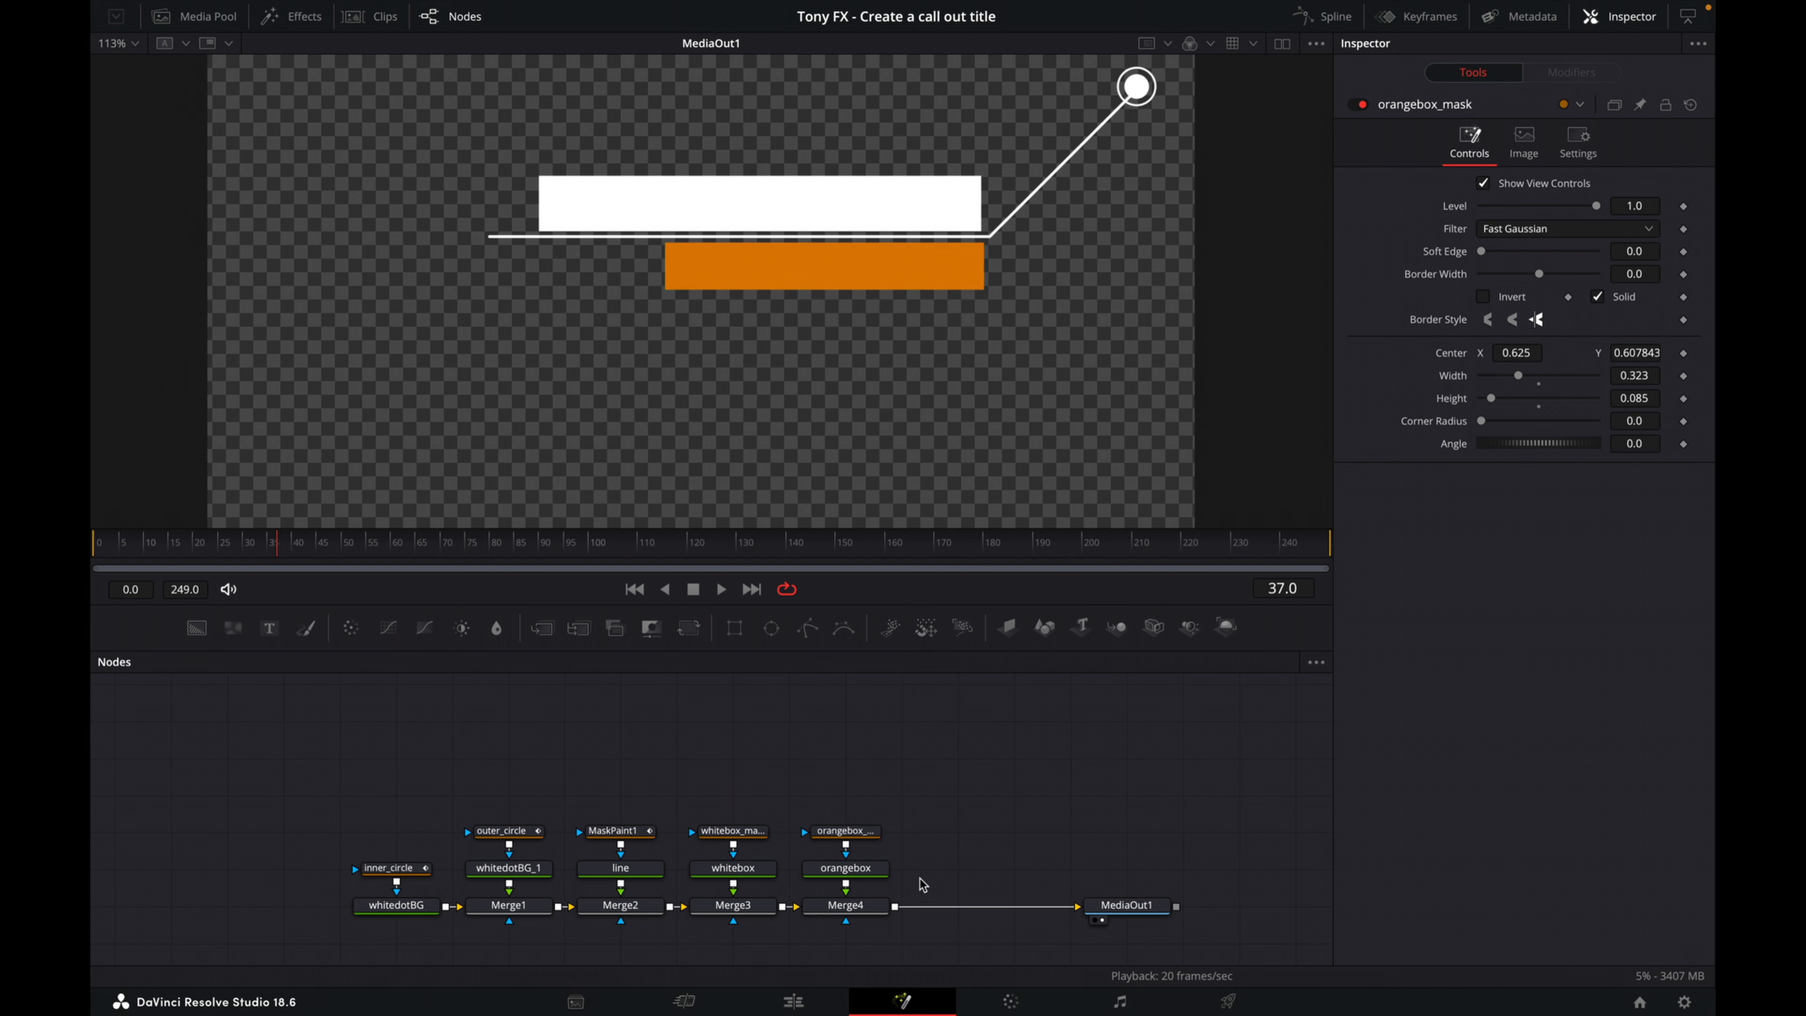
- Add a Text node and merge it over the Merge4 output, moving MediaOut1 along to make room
drag(269, 628, 971, 804)
drag(1138, 906, 1250, 907)
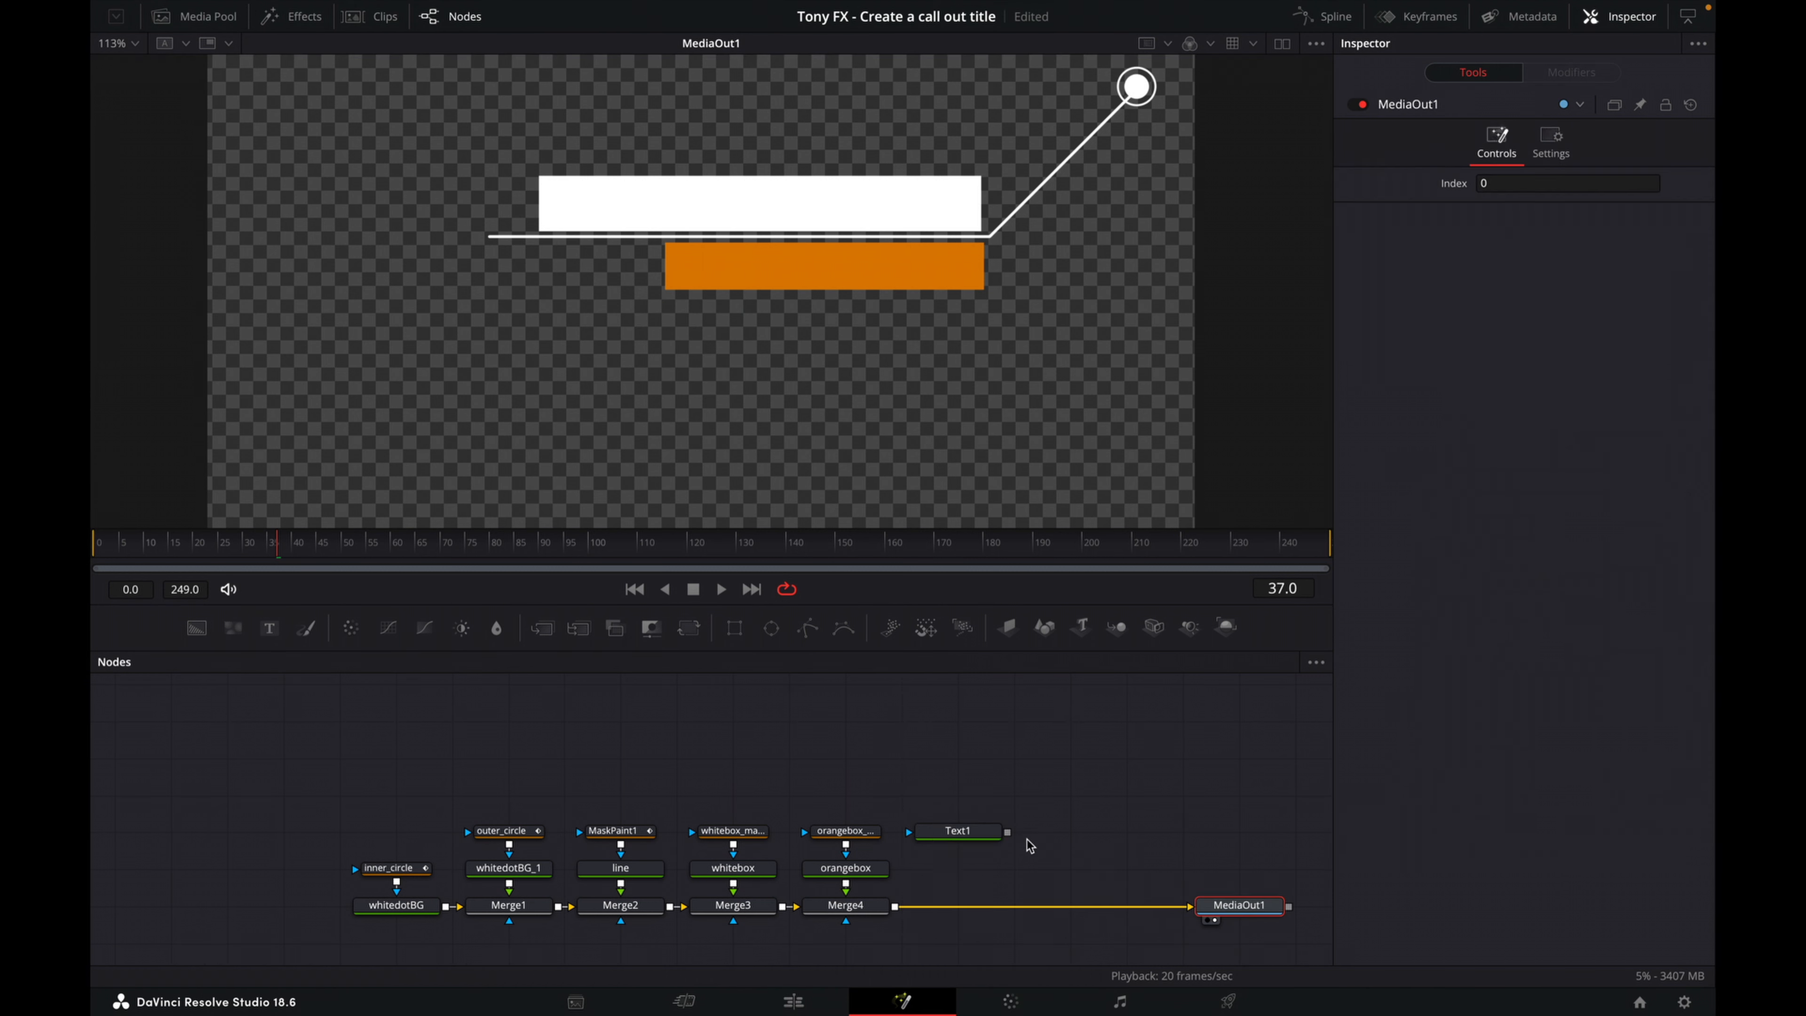
drag(1007, 831, 946, 906)
- Rename the Text1 node as title
click(976, 832)
right_click(976, 832)
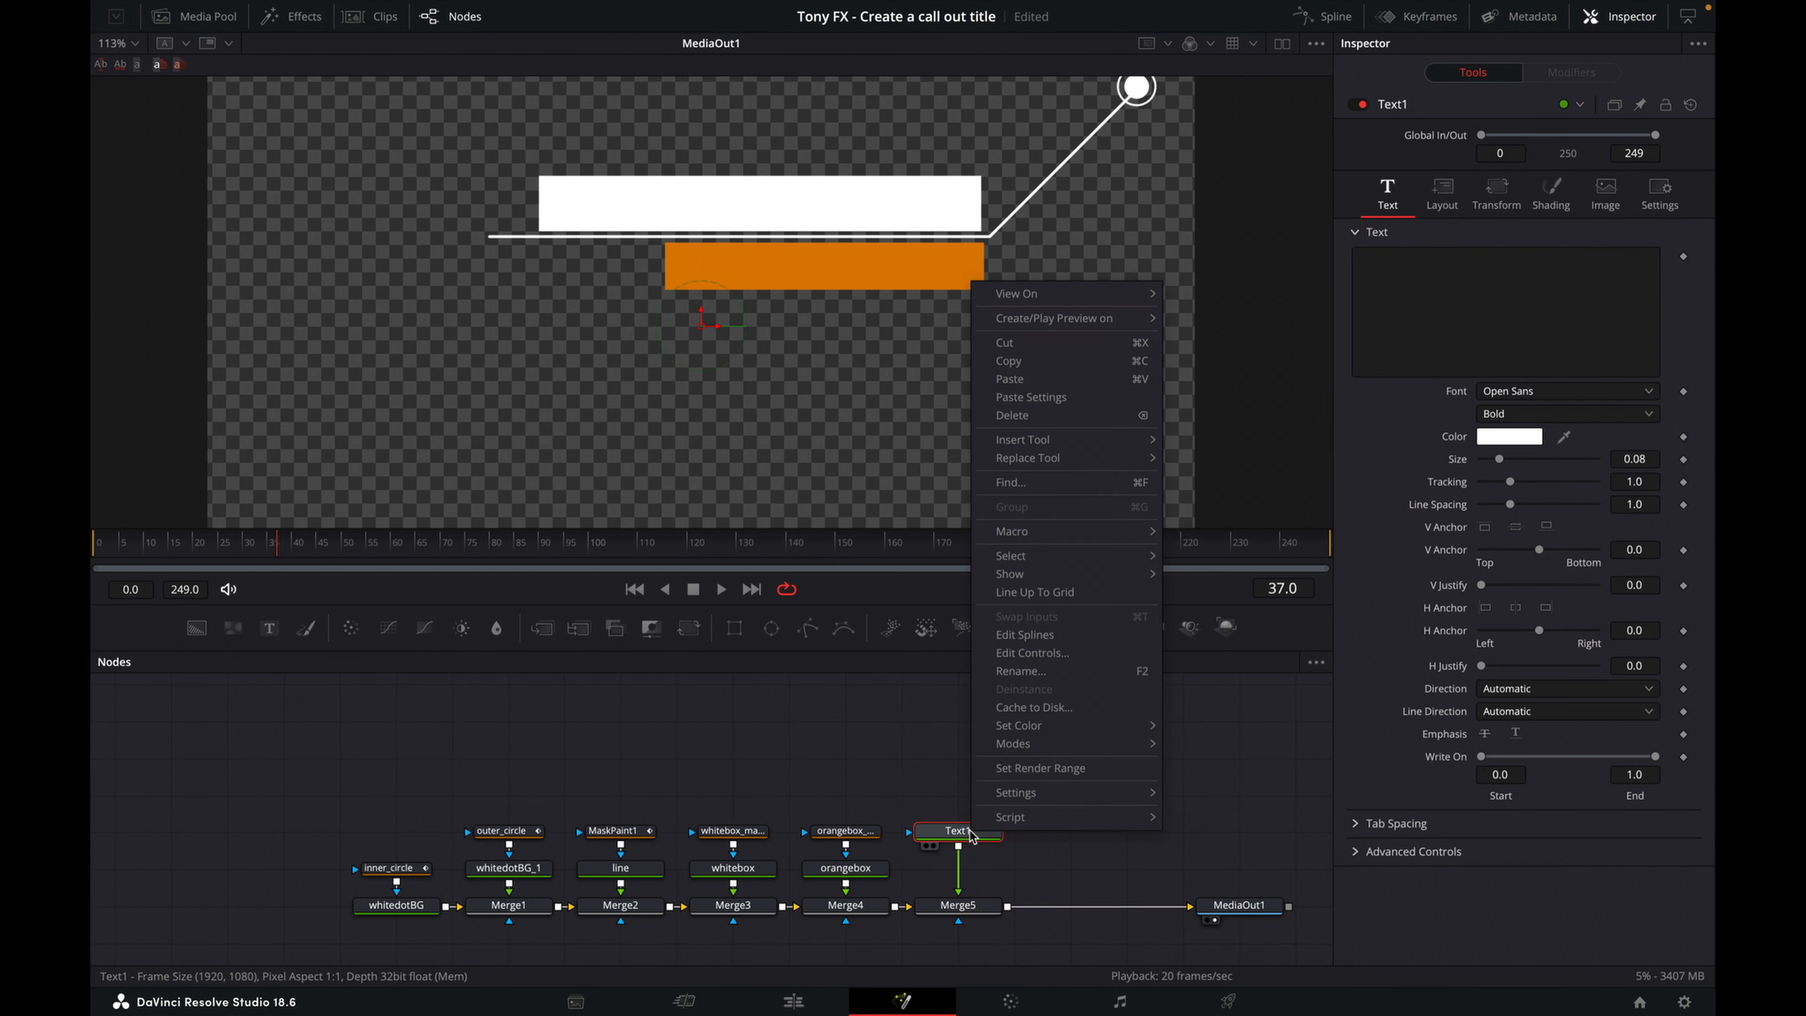
click(1087, 674)
text(title)
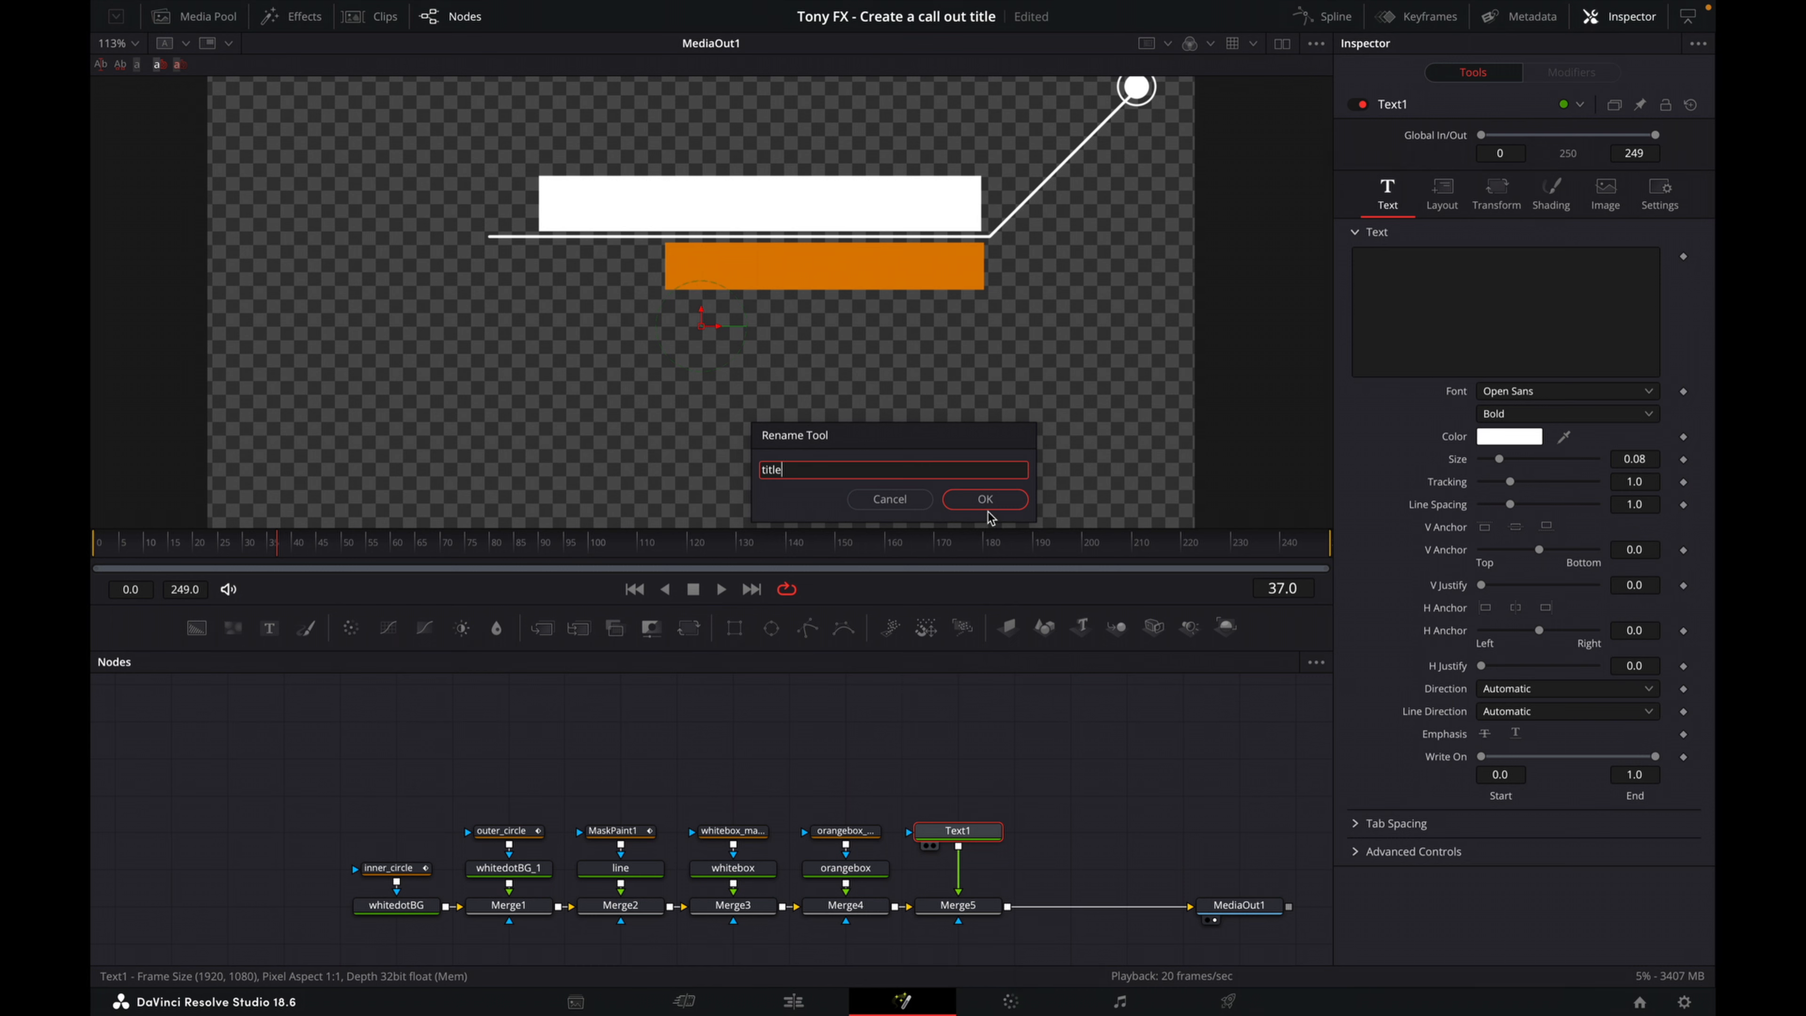
click(988, 500)
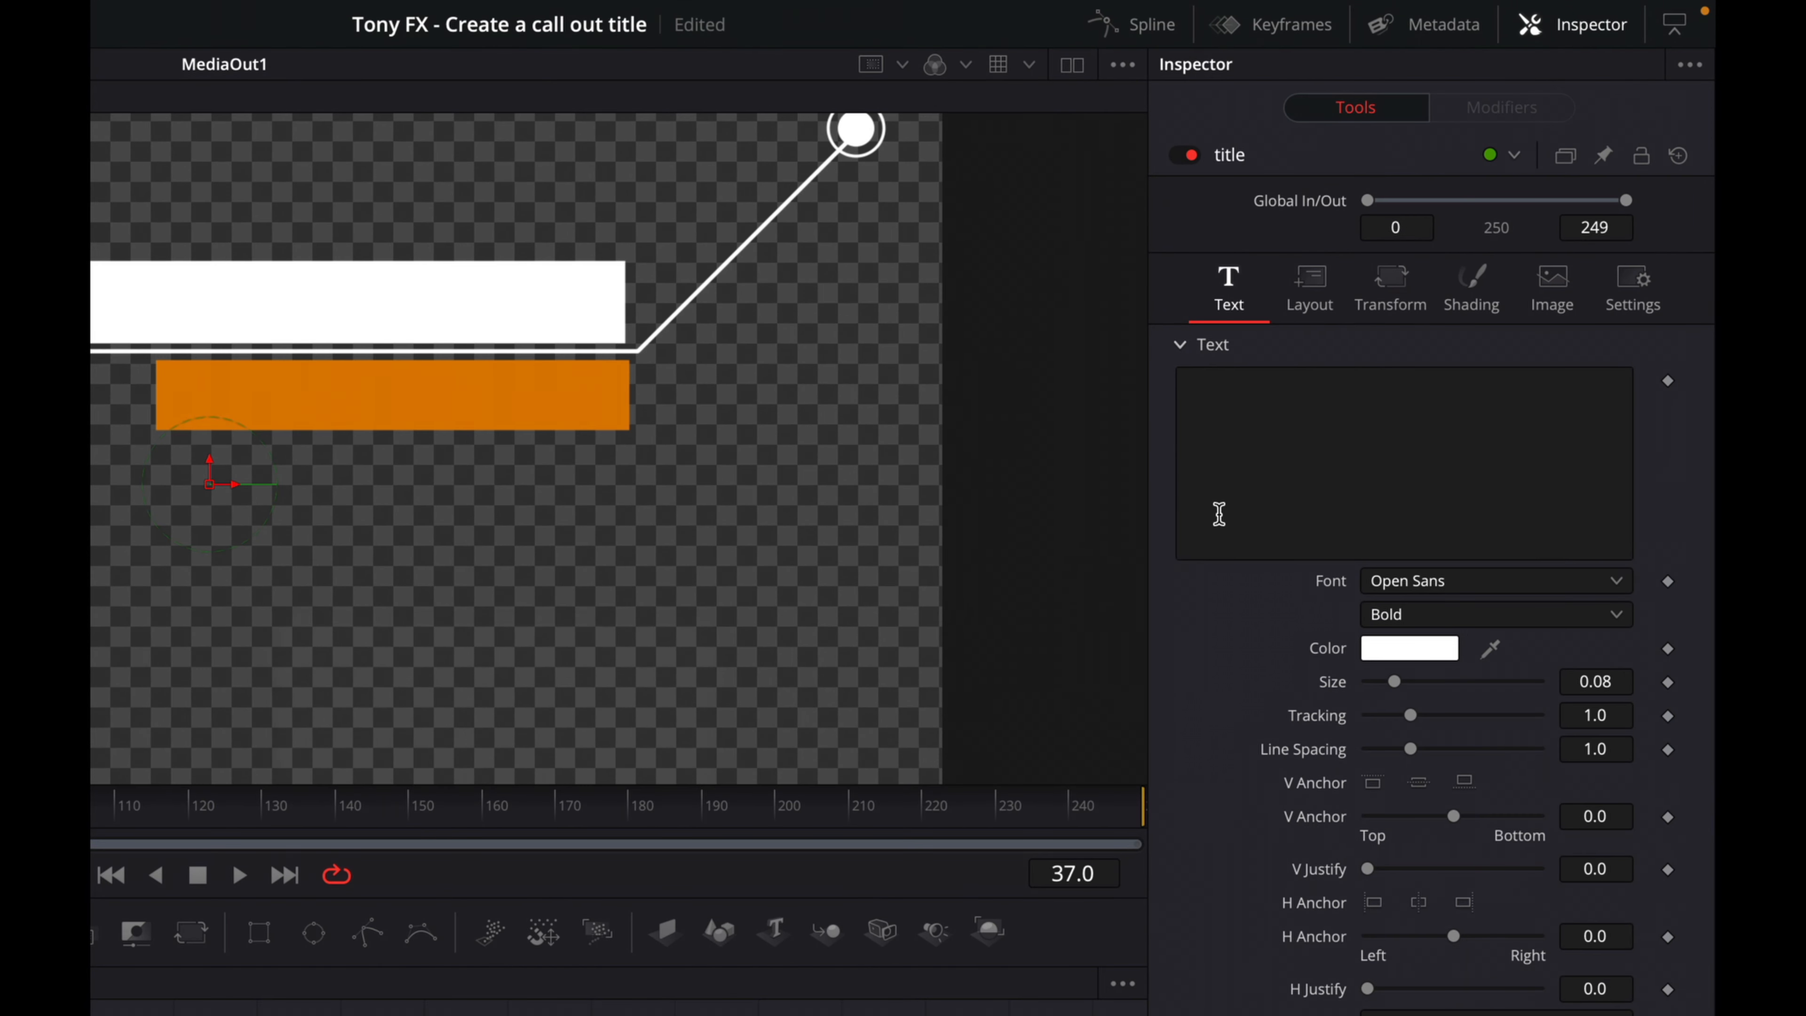
- Enter "Call out title" as the title node's text
click(1269, 461)
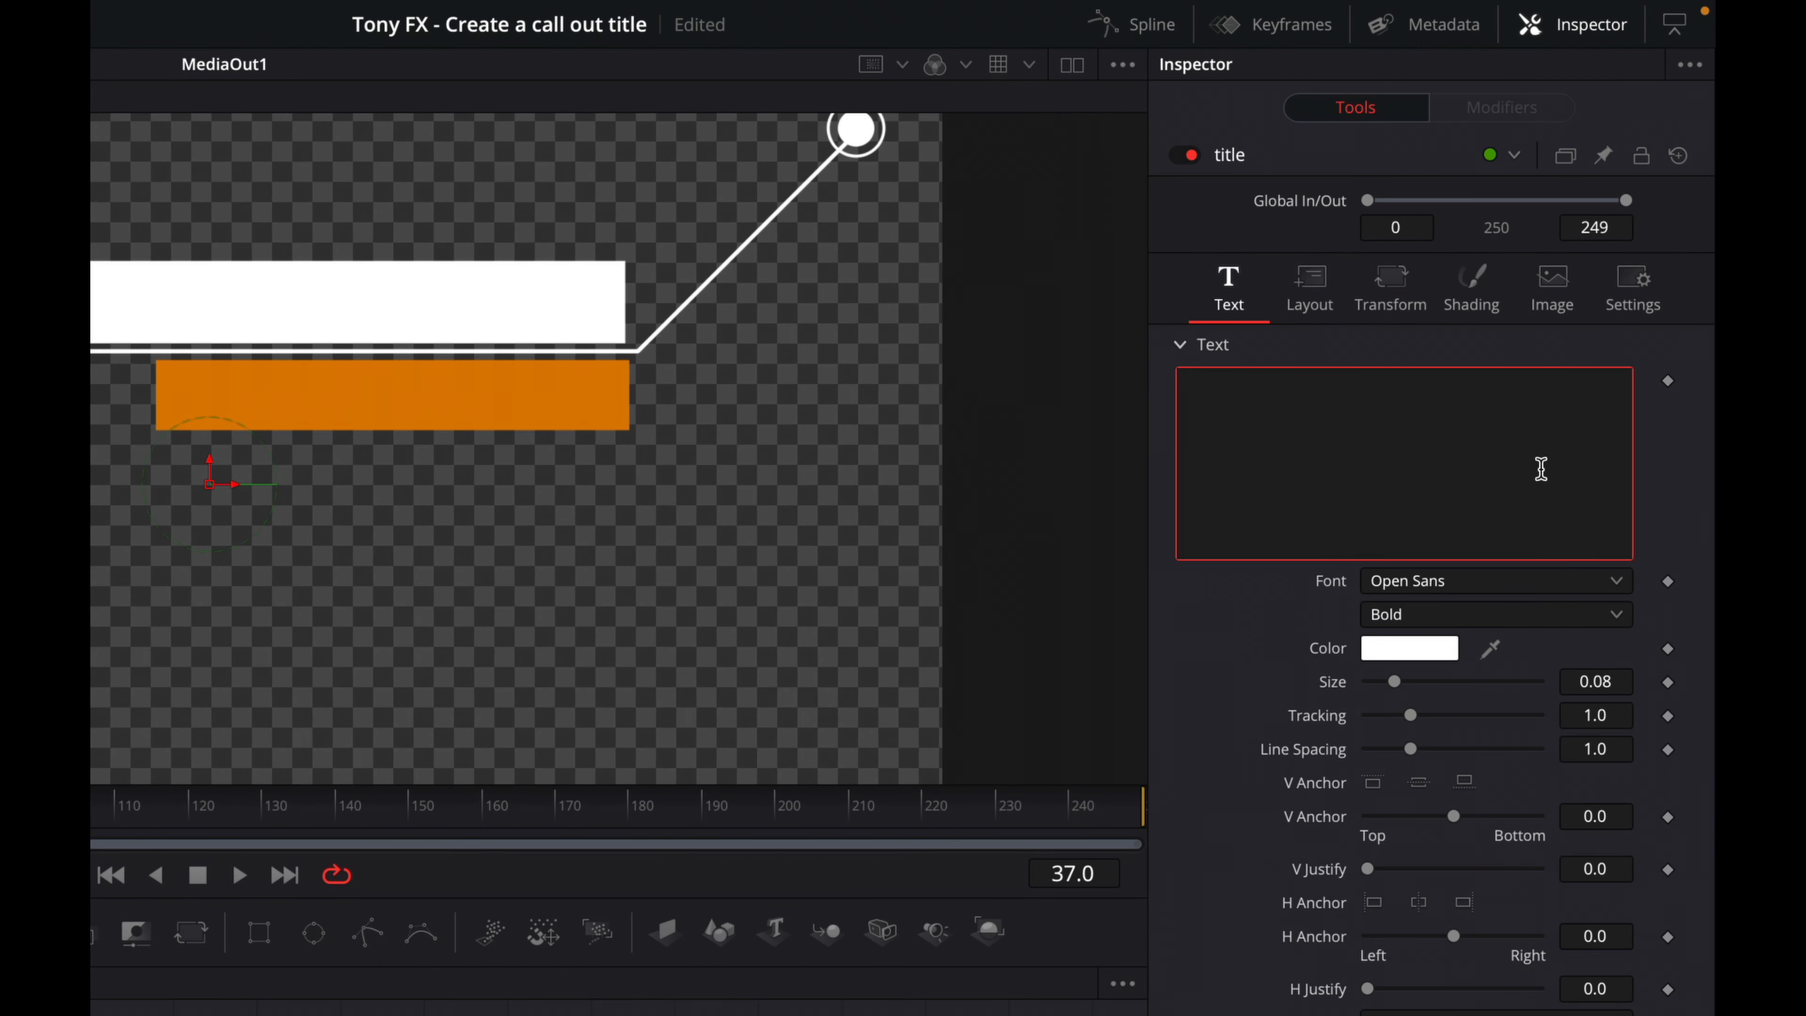
text(Call)
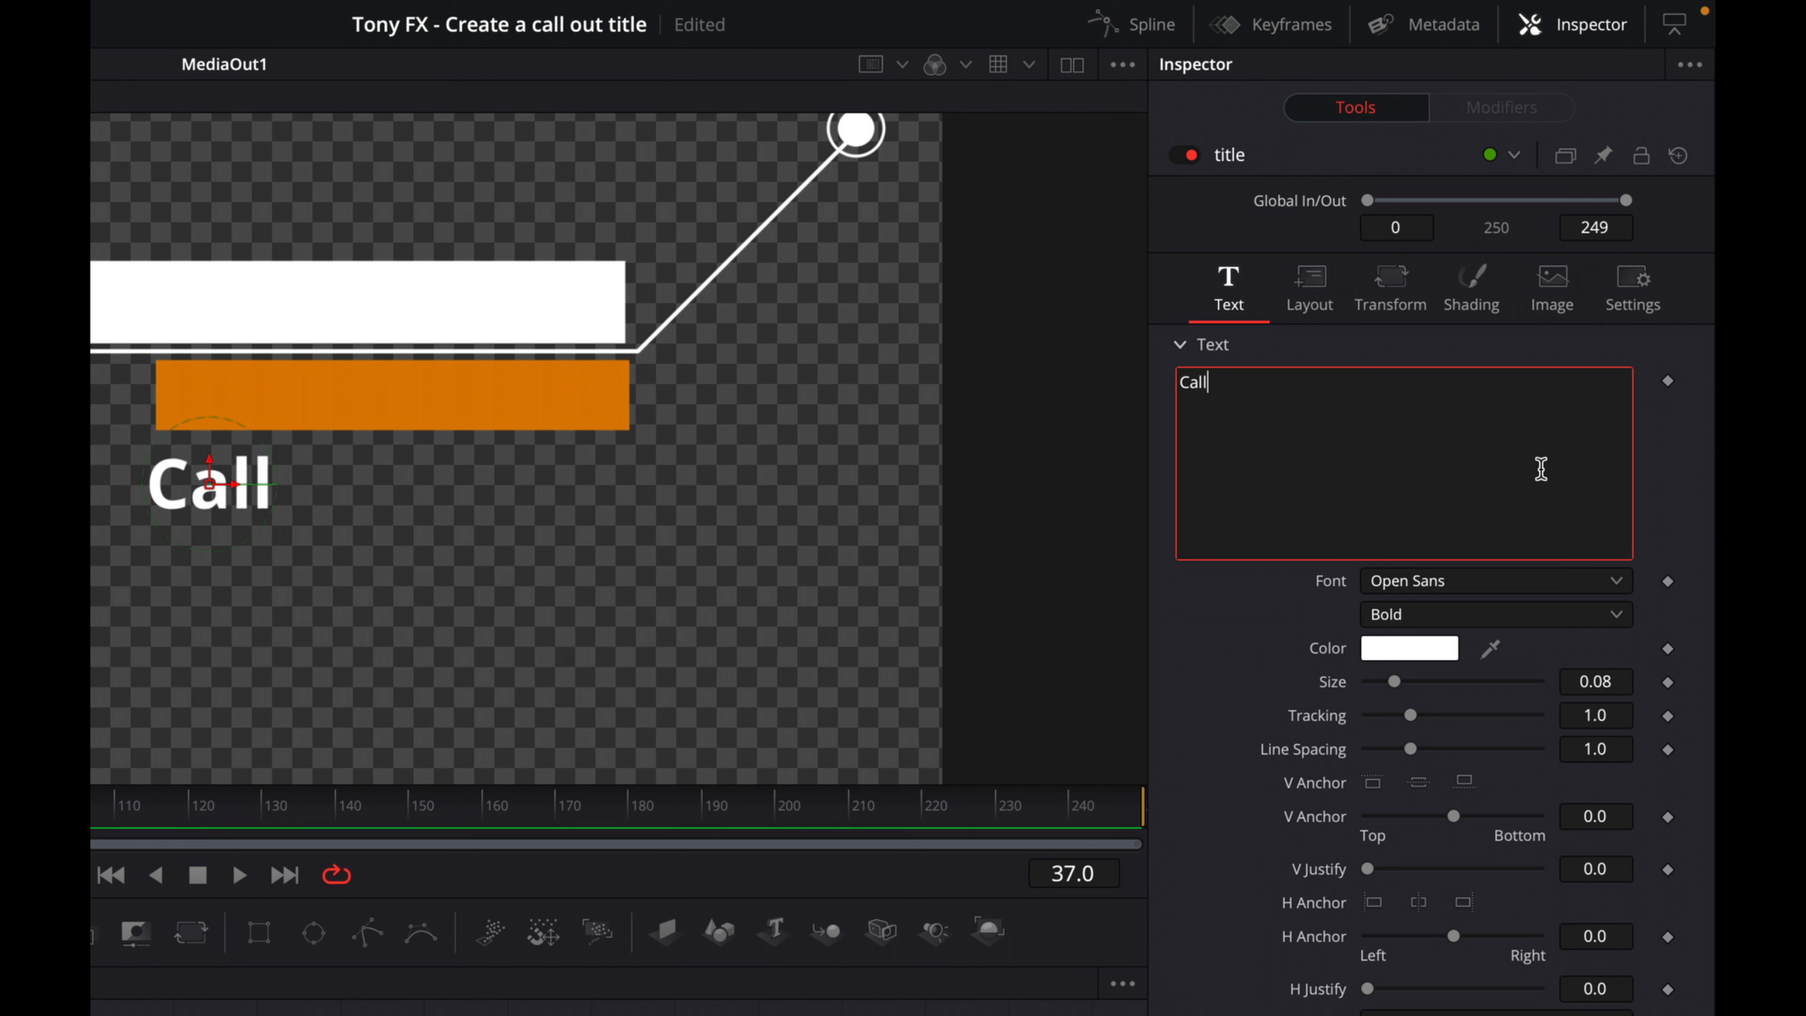
text( out tiels)
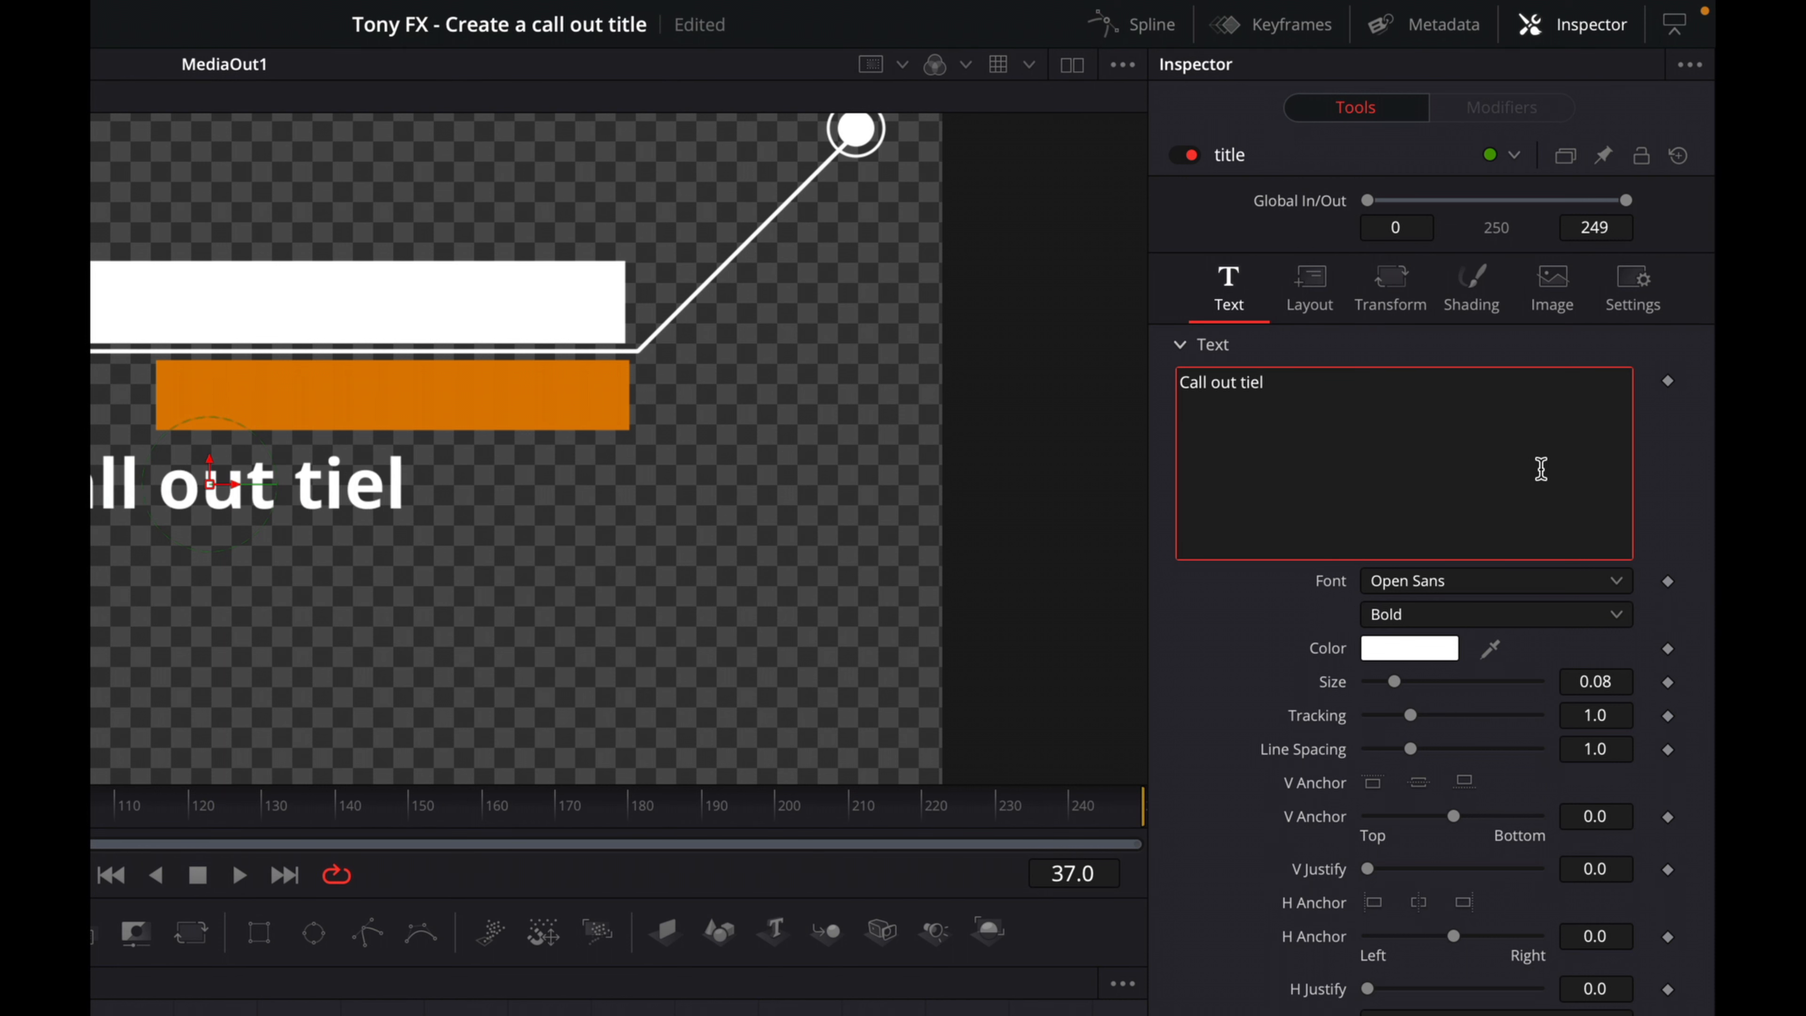
key(BackSpace)
key(BackSpace)
key(BackSpace)
key(BackSpace)
text(itle)
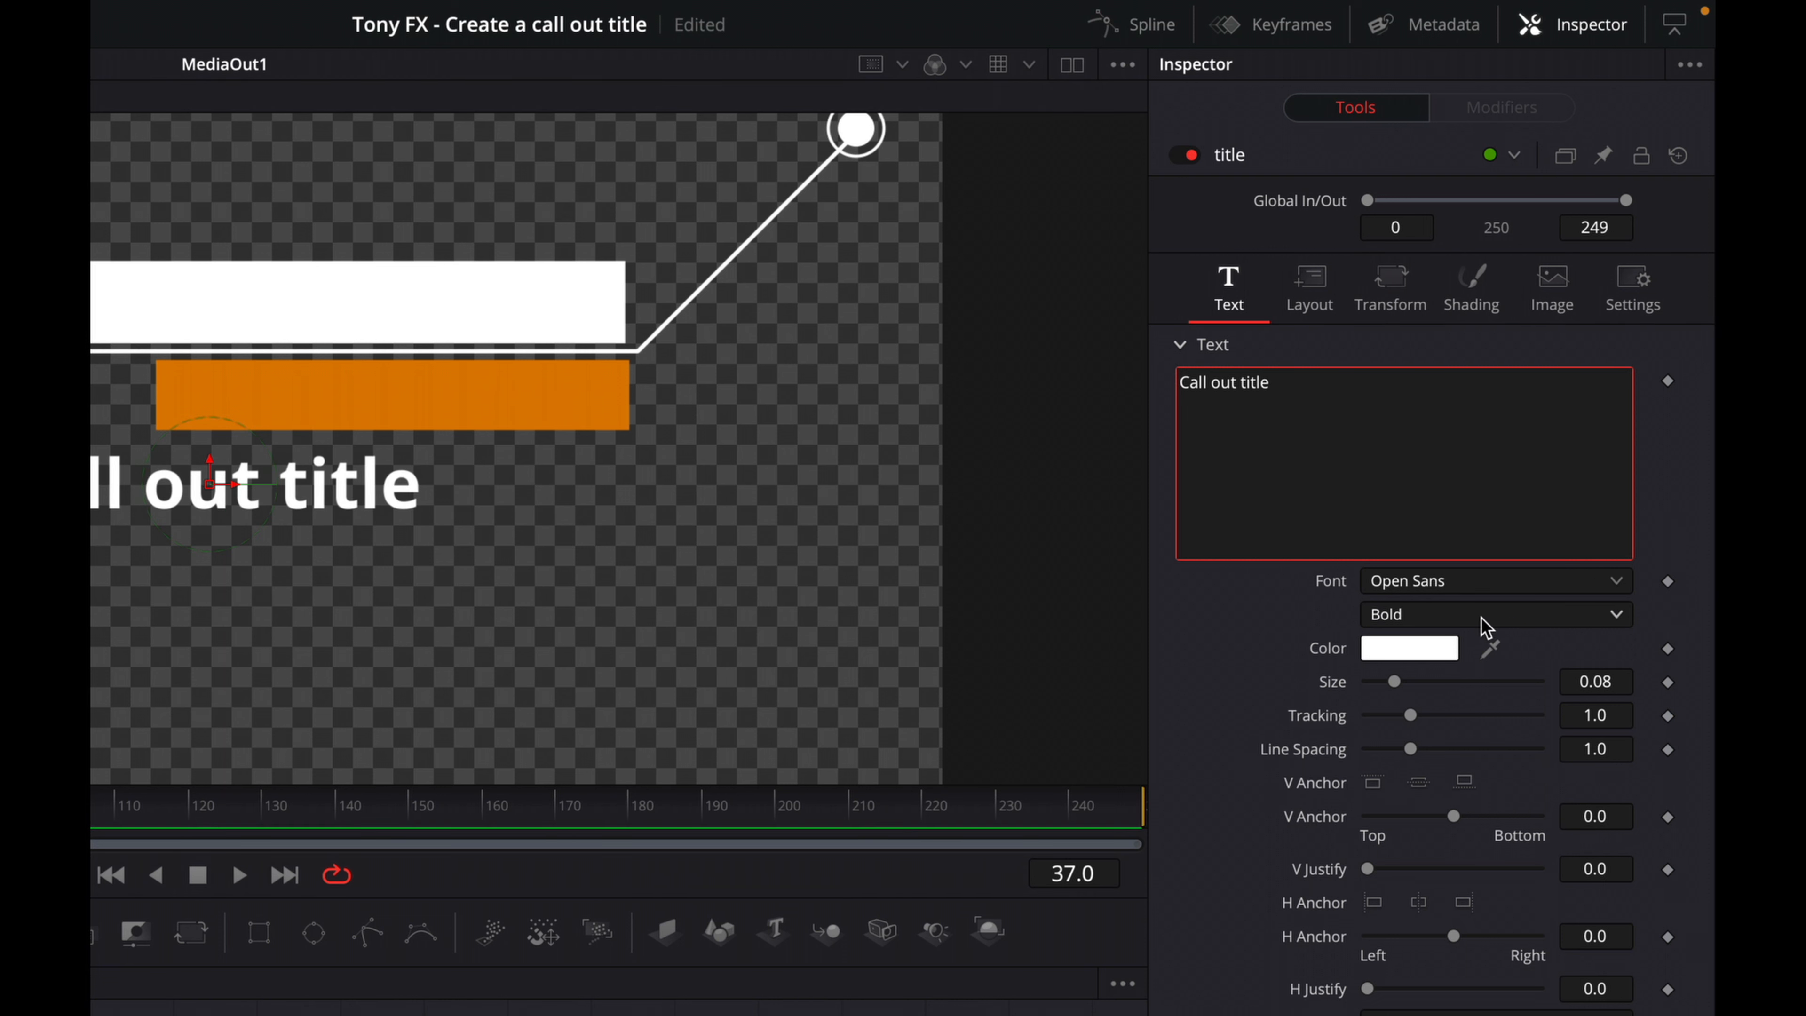
- Set the title's font to Bebas Neue and its tracking to 1.045
click(1480, 590)
scroll(1476, 868, up, 10)
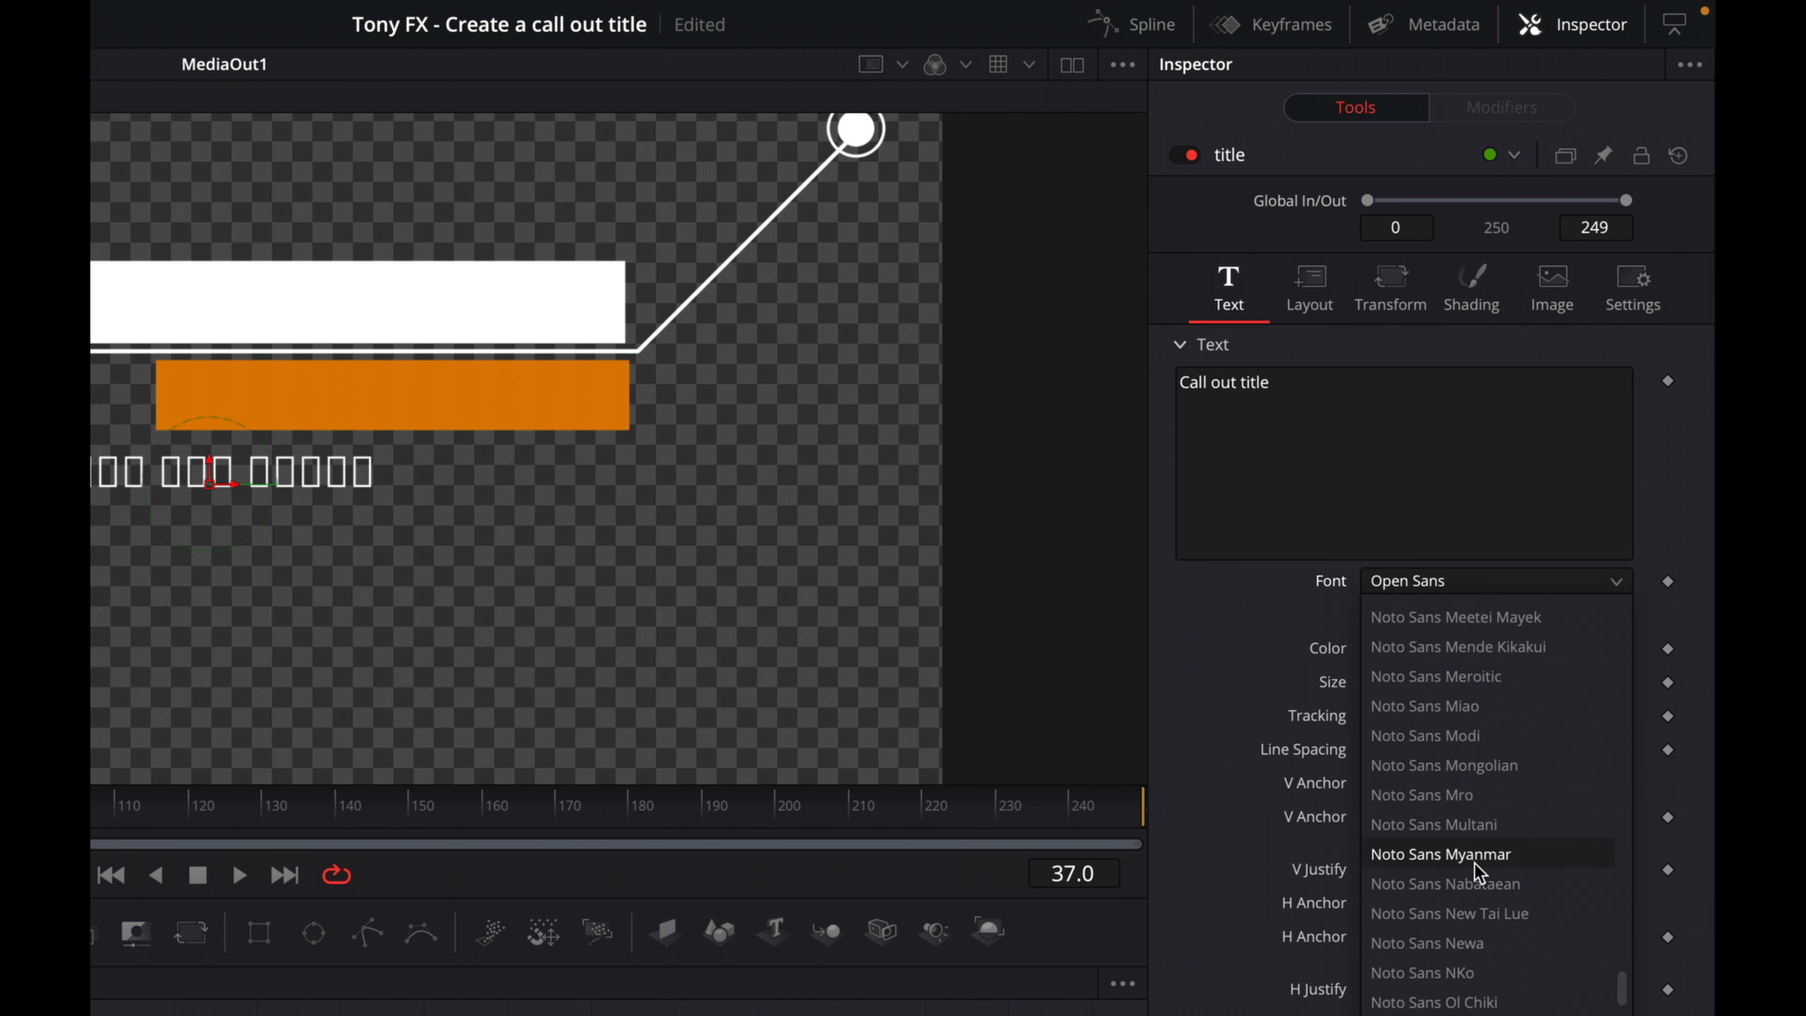
scroll(1470, 846, up, 20)
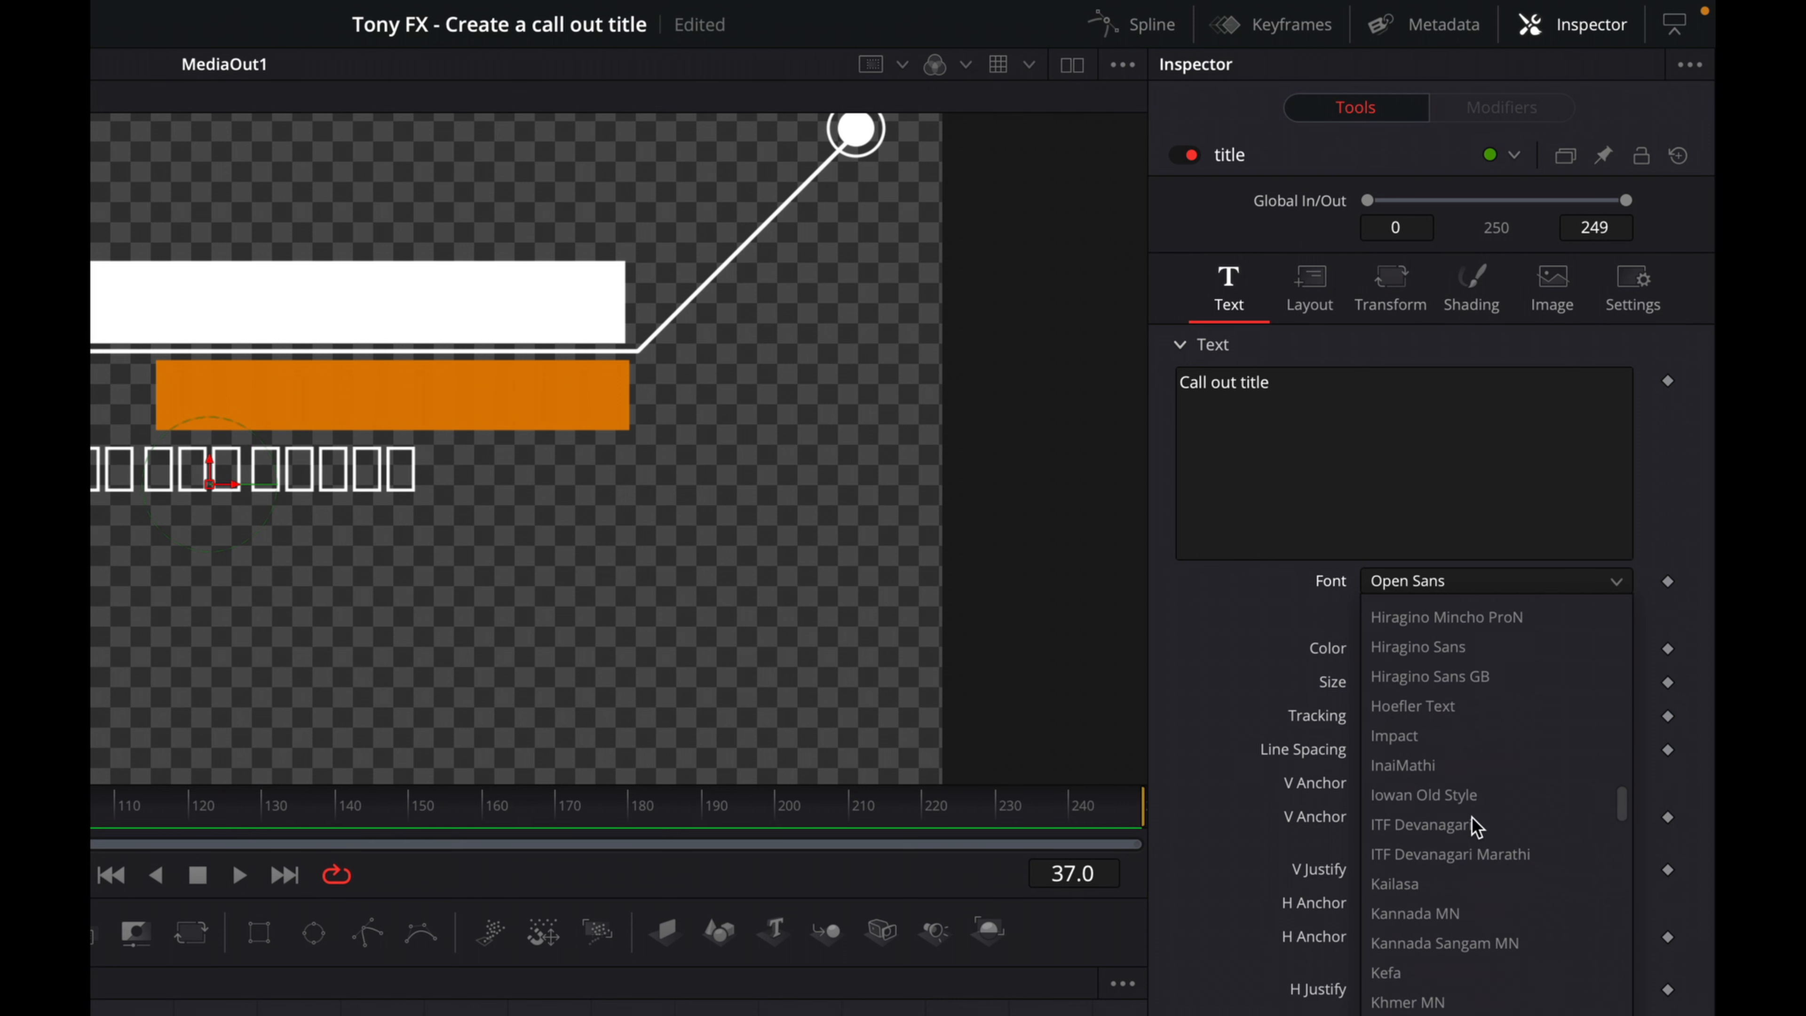
scroll(1477, 825, up, 15)
scroll(1477, 826, up, 10)
scroll(1477, 826, down, 3)
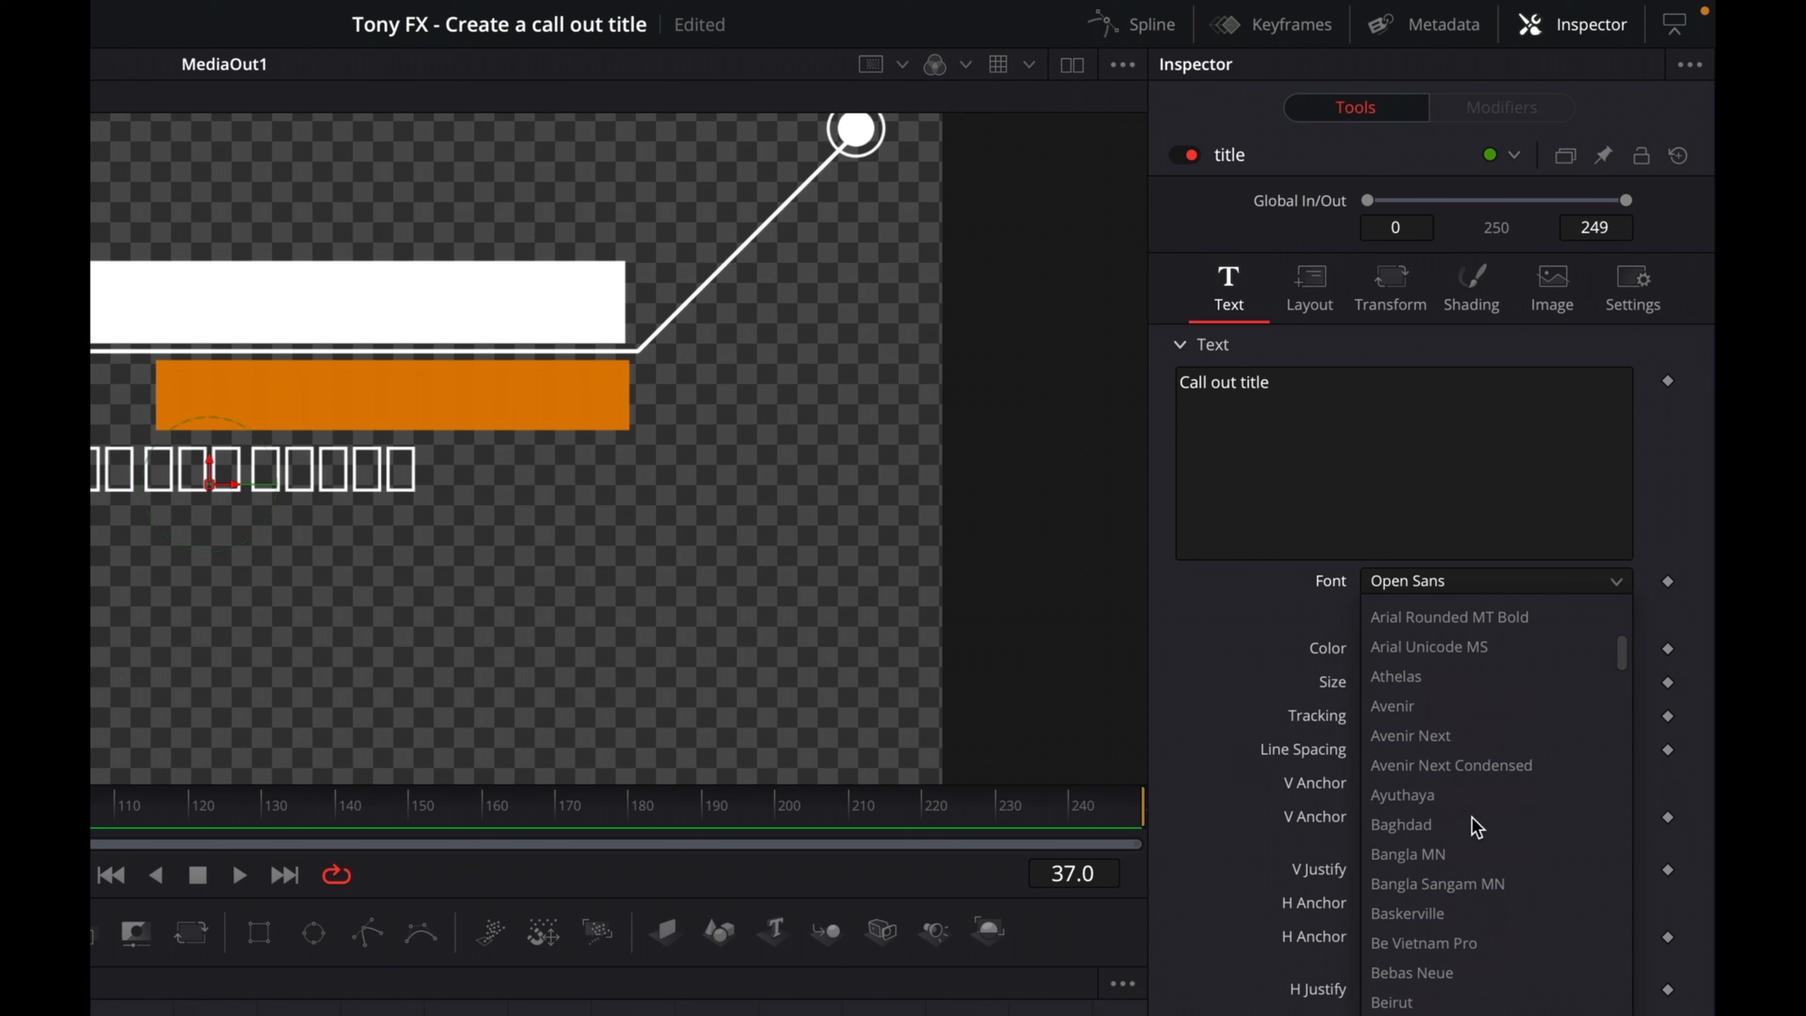
click(1451, 975)
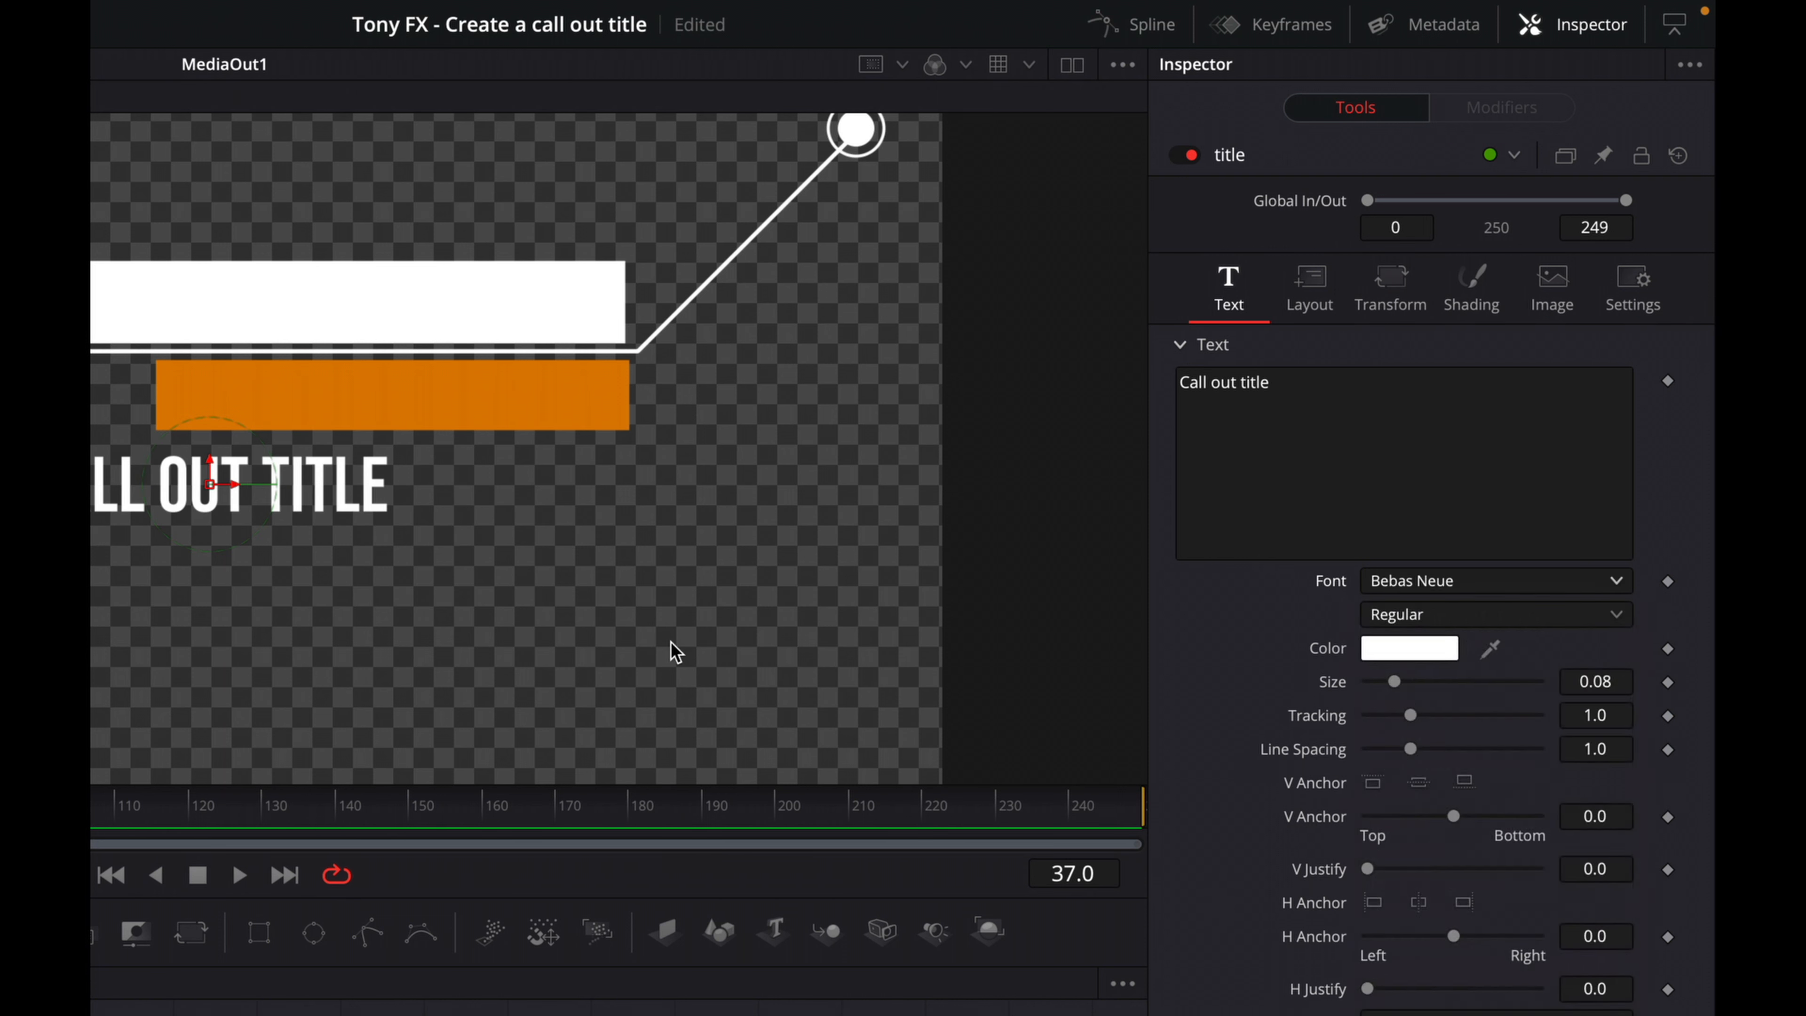
drag(1601, 714, 1631, 715)
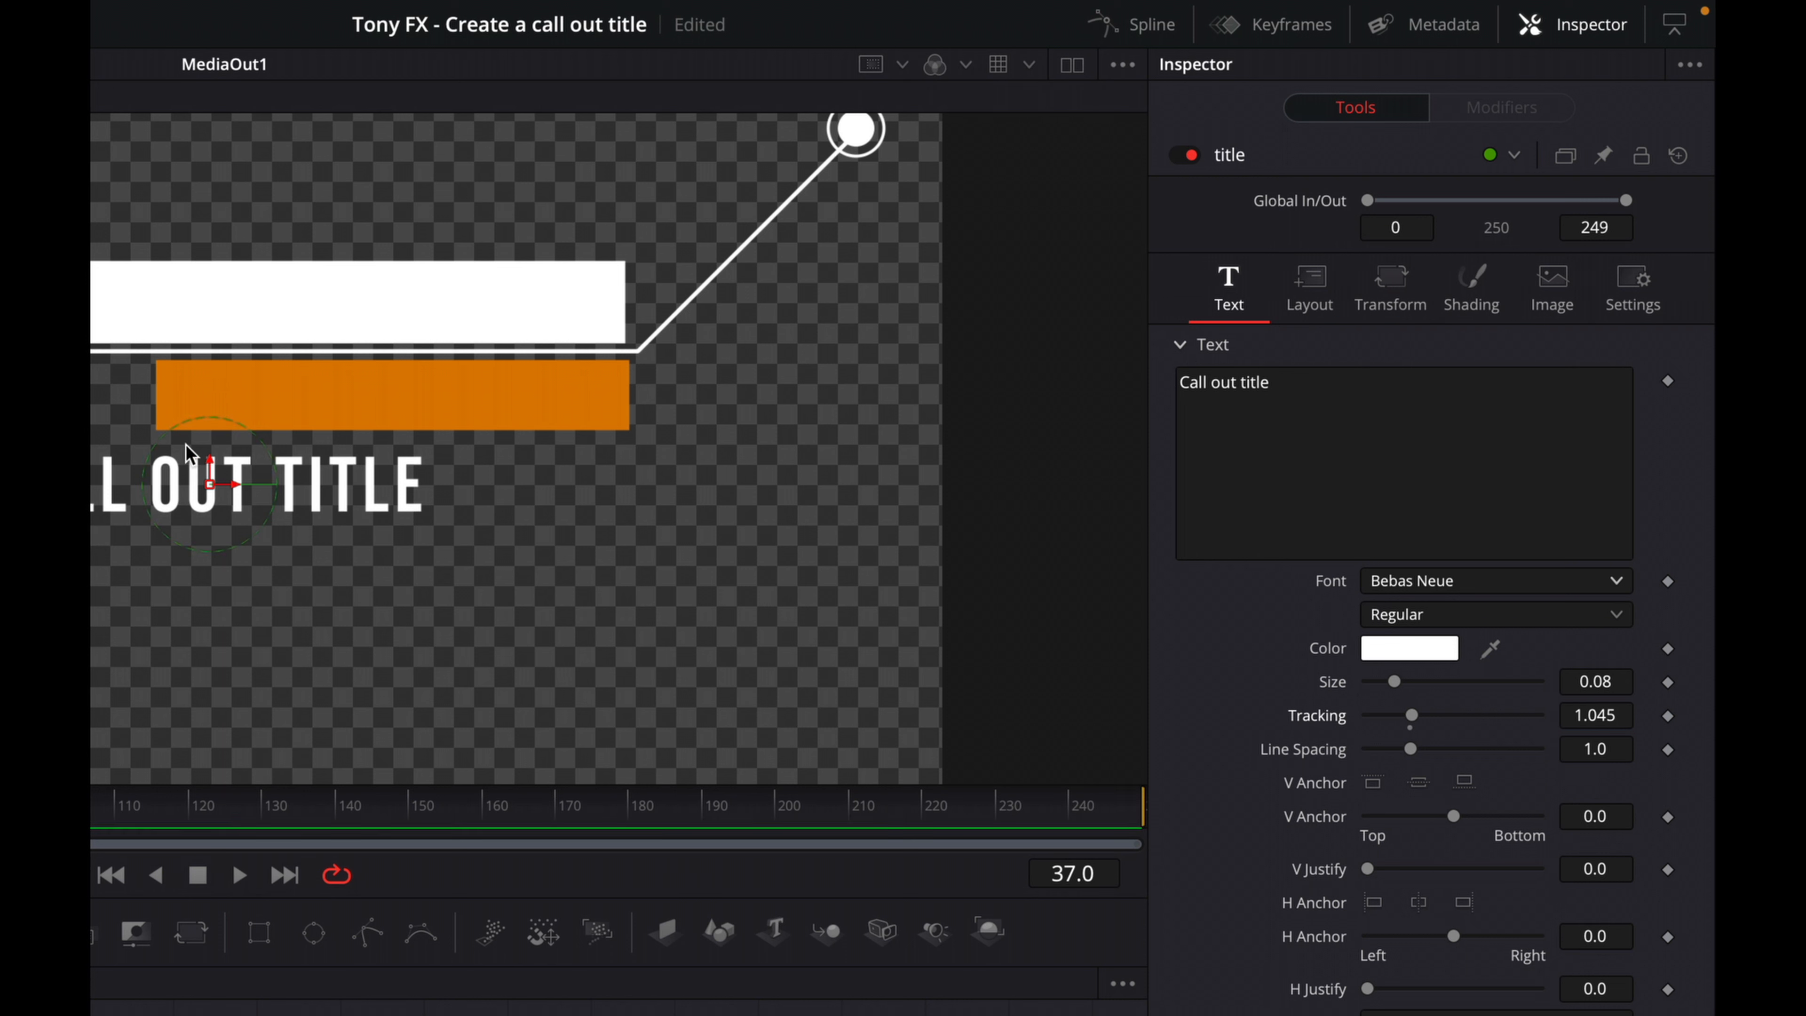
- Nudge the title text sideways and set its colour to the black Licorice pencil
drag(209, 484, 241, 487)
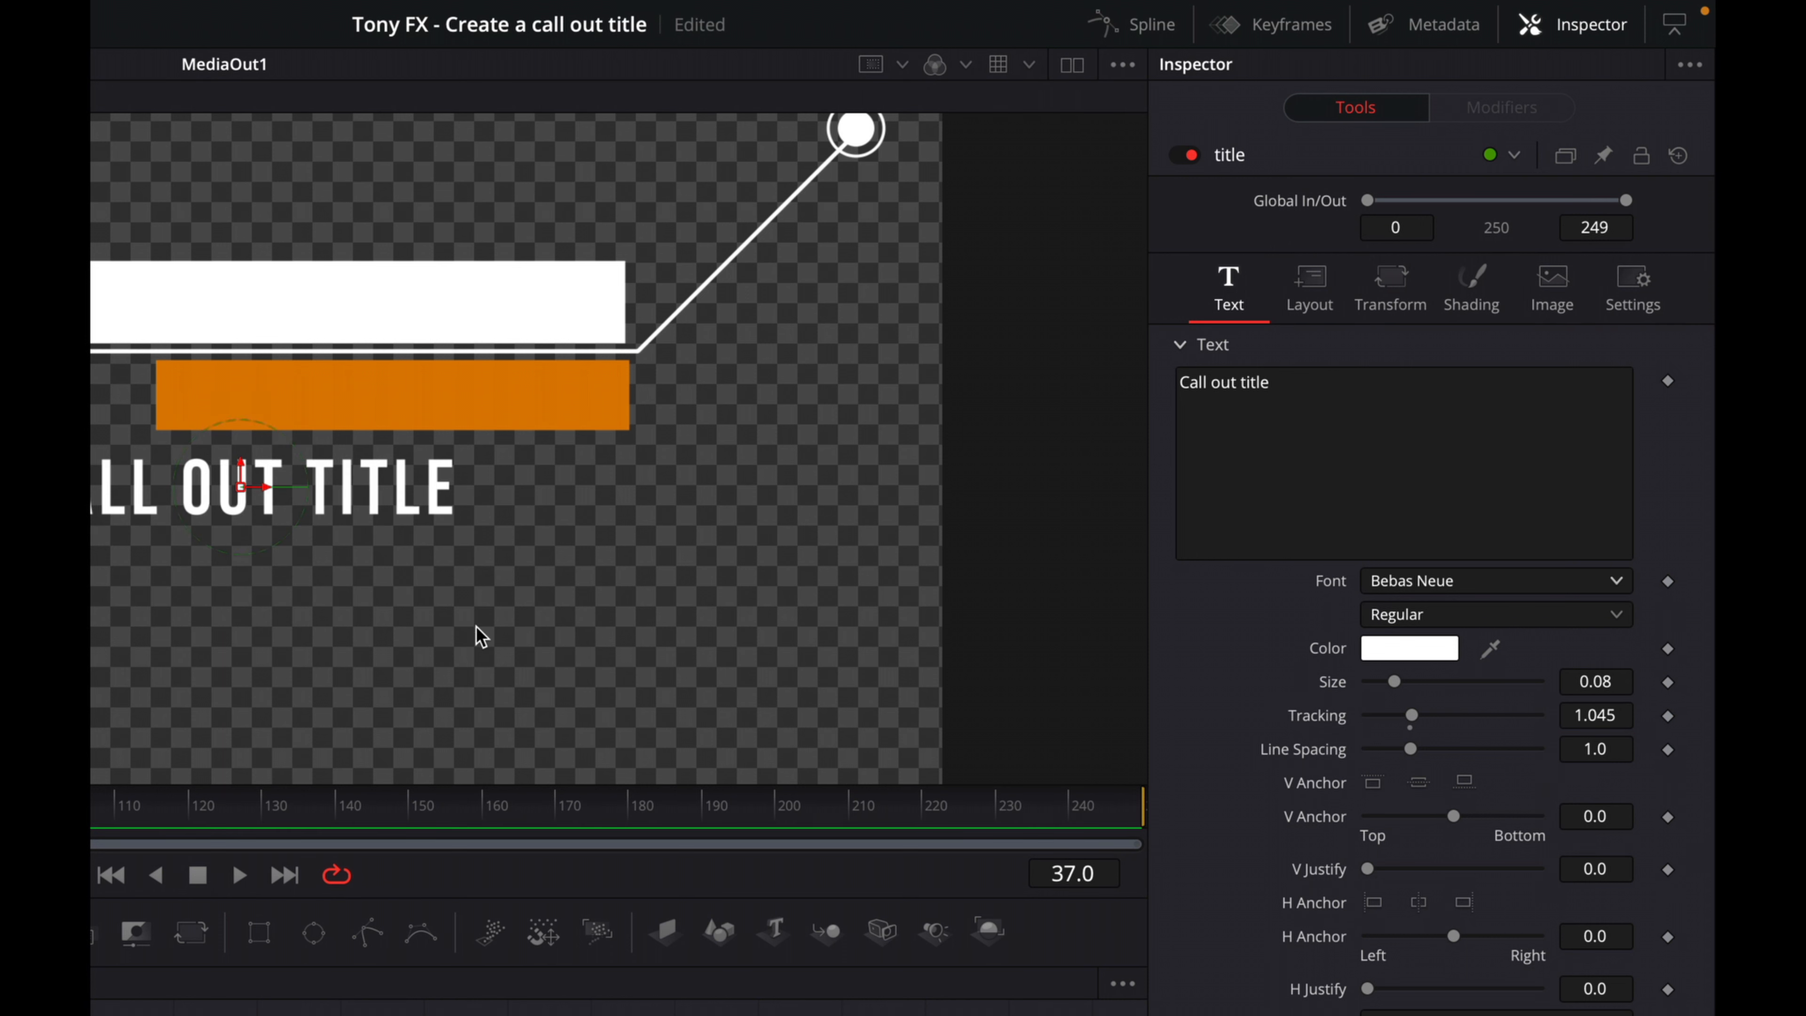
click(1397, 649)
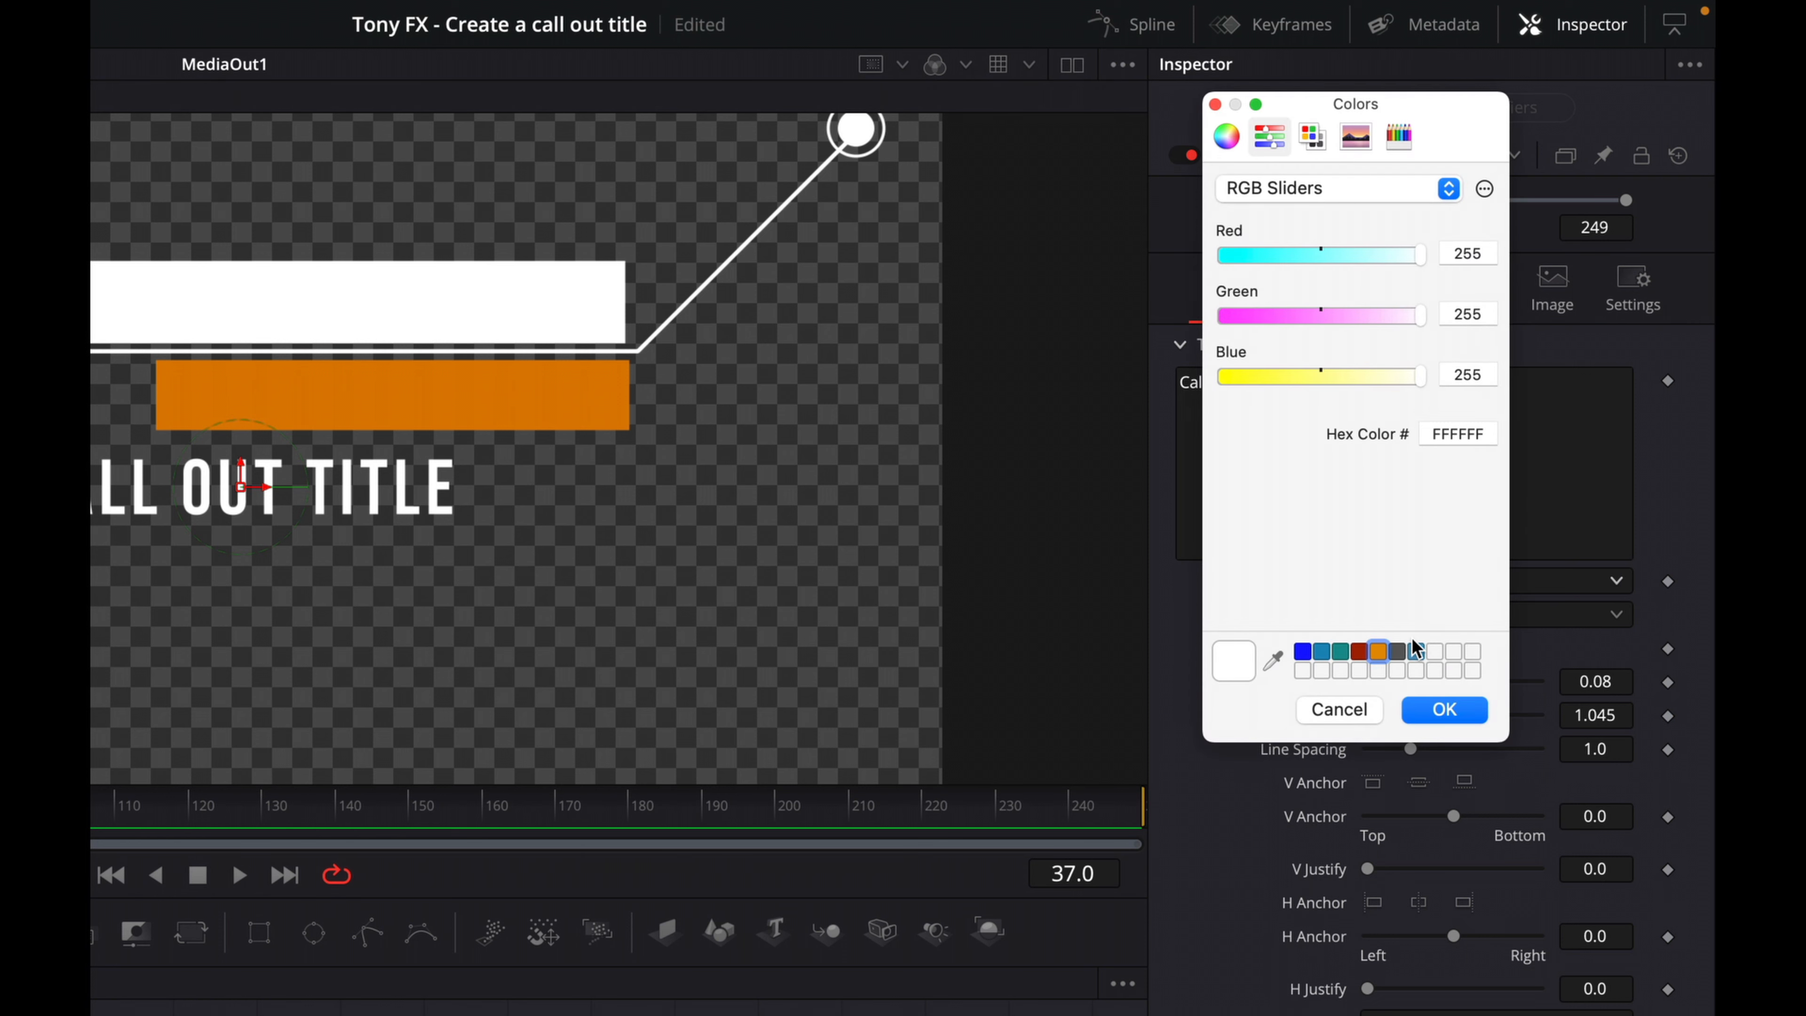
click(1400, 137)
click(1219, 246)
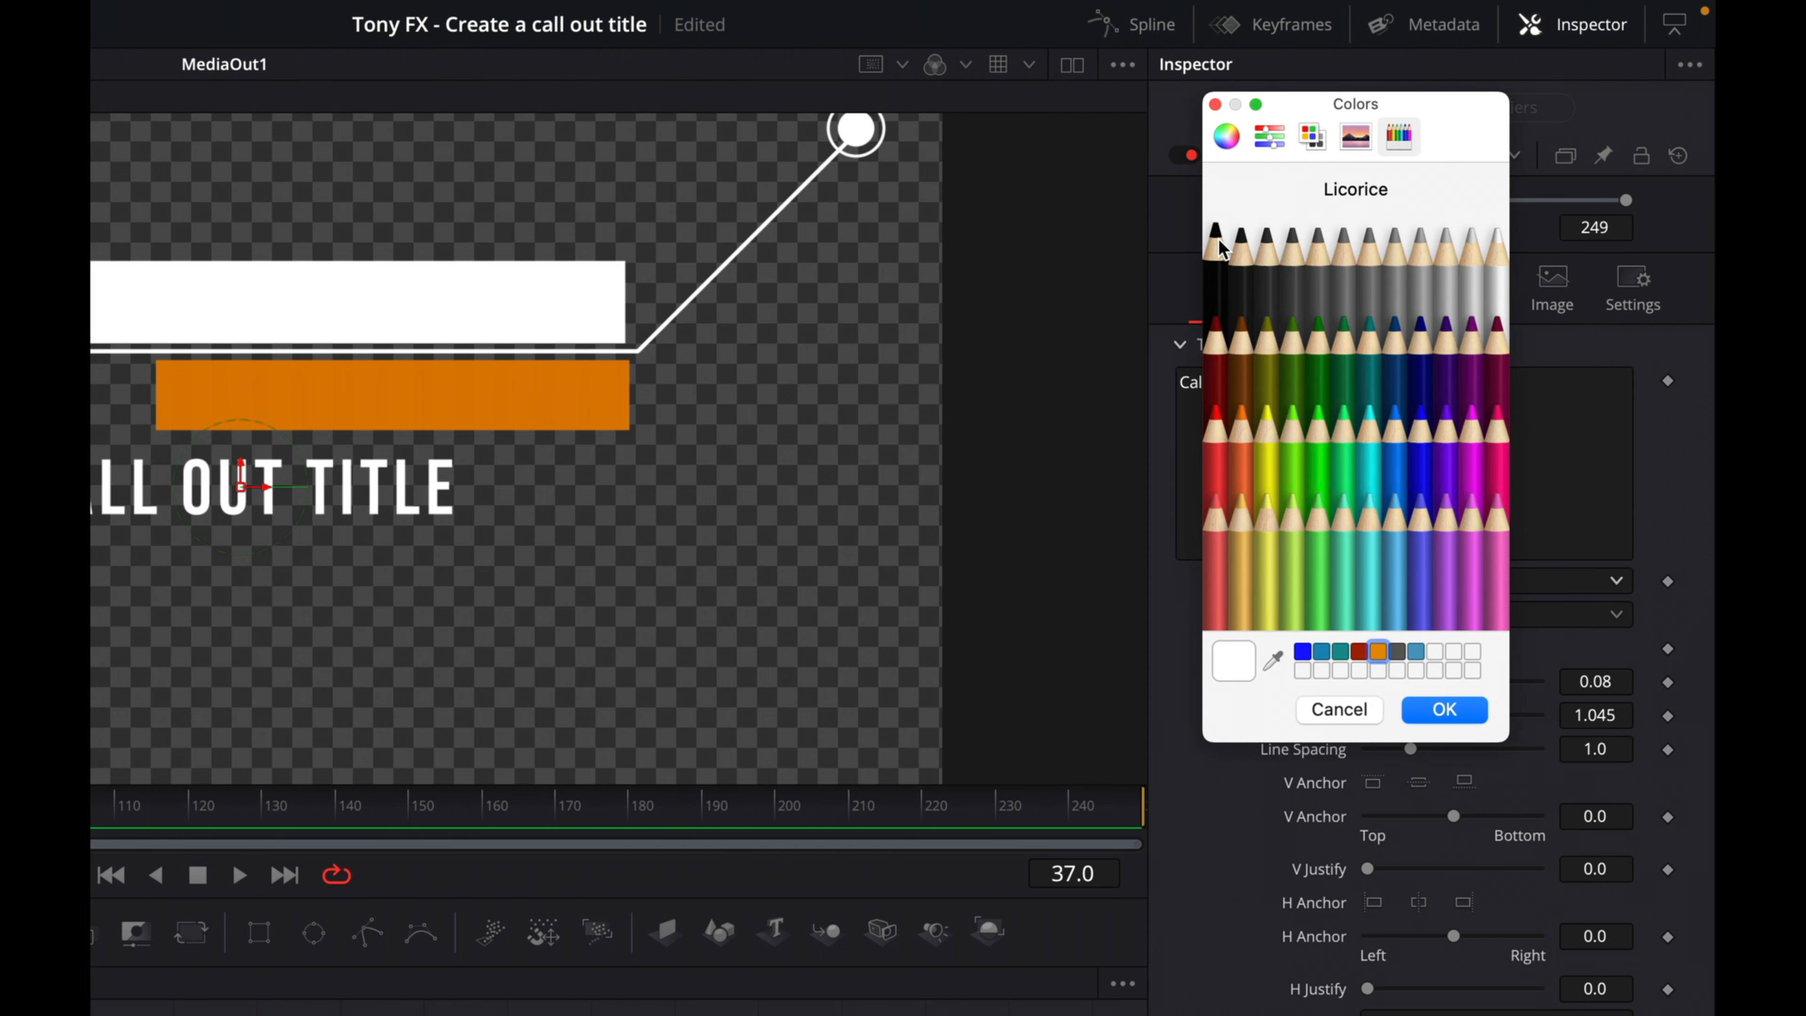
click(1442, 709)
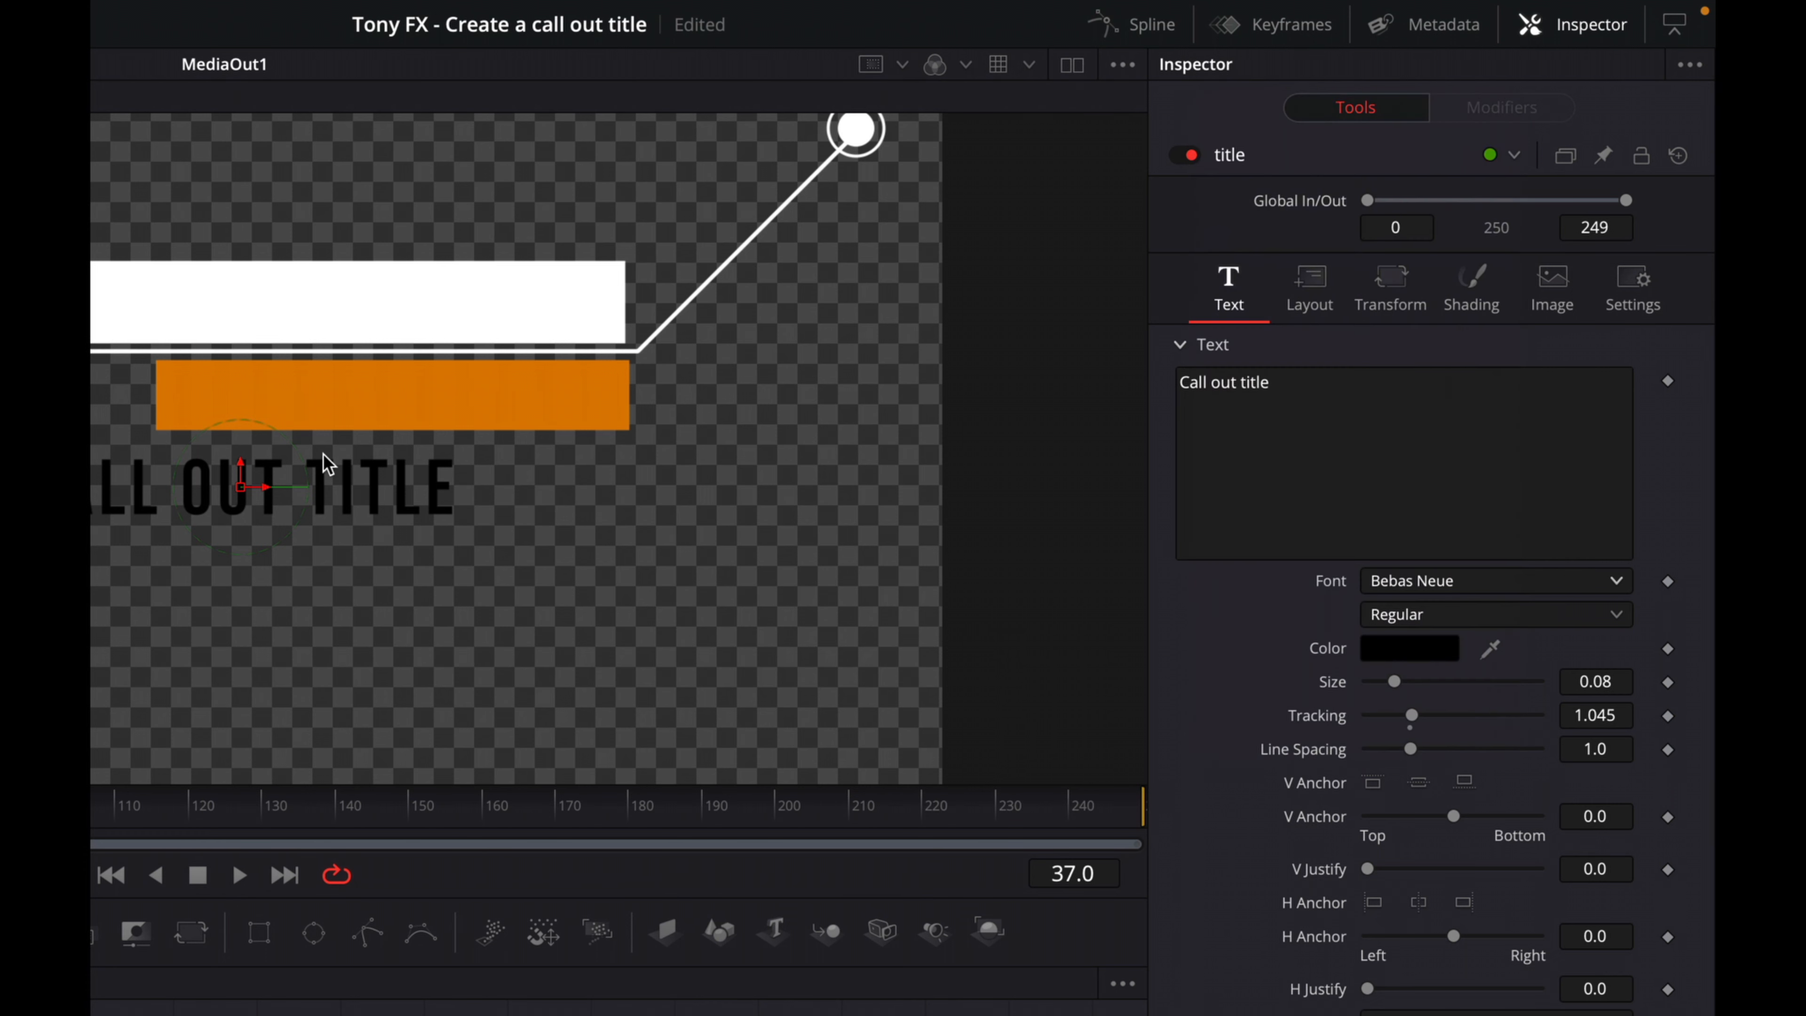
- Place the title text inside the white box towards its right end and reduce its size to 0.0775
mouse_move(242, 475)
mouse_down()
mouse_move(377, 306)
mouse_move(339, 311)
mouse_up()
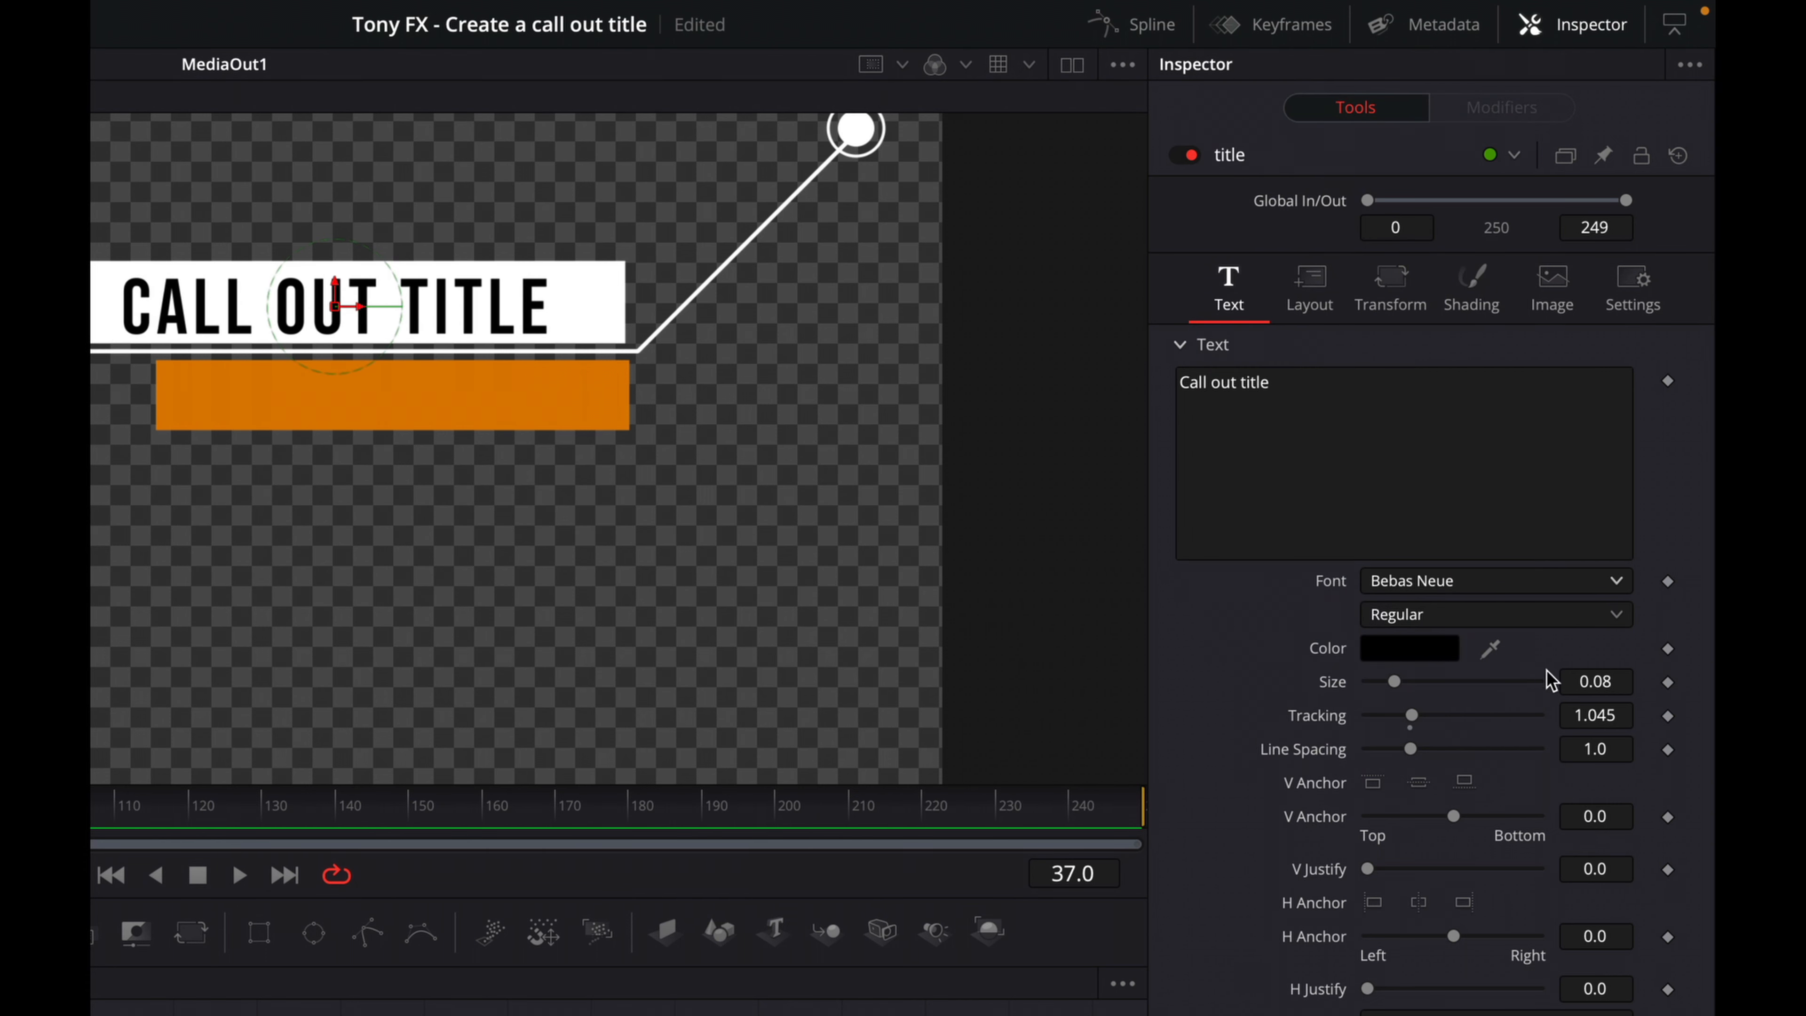
drag(1600, 682, 1591, 681)
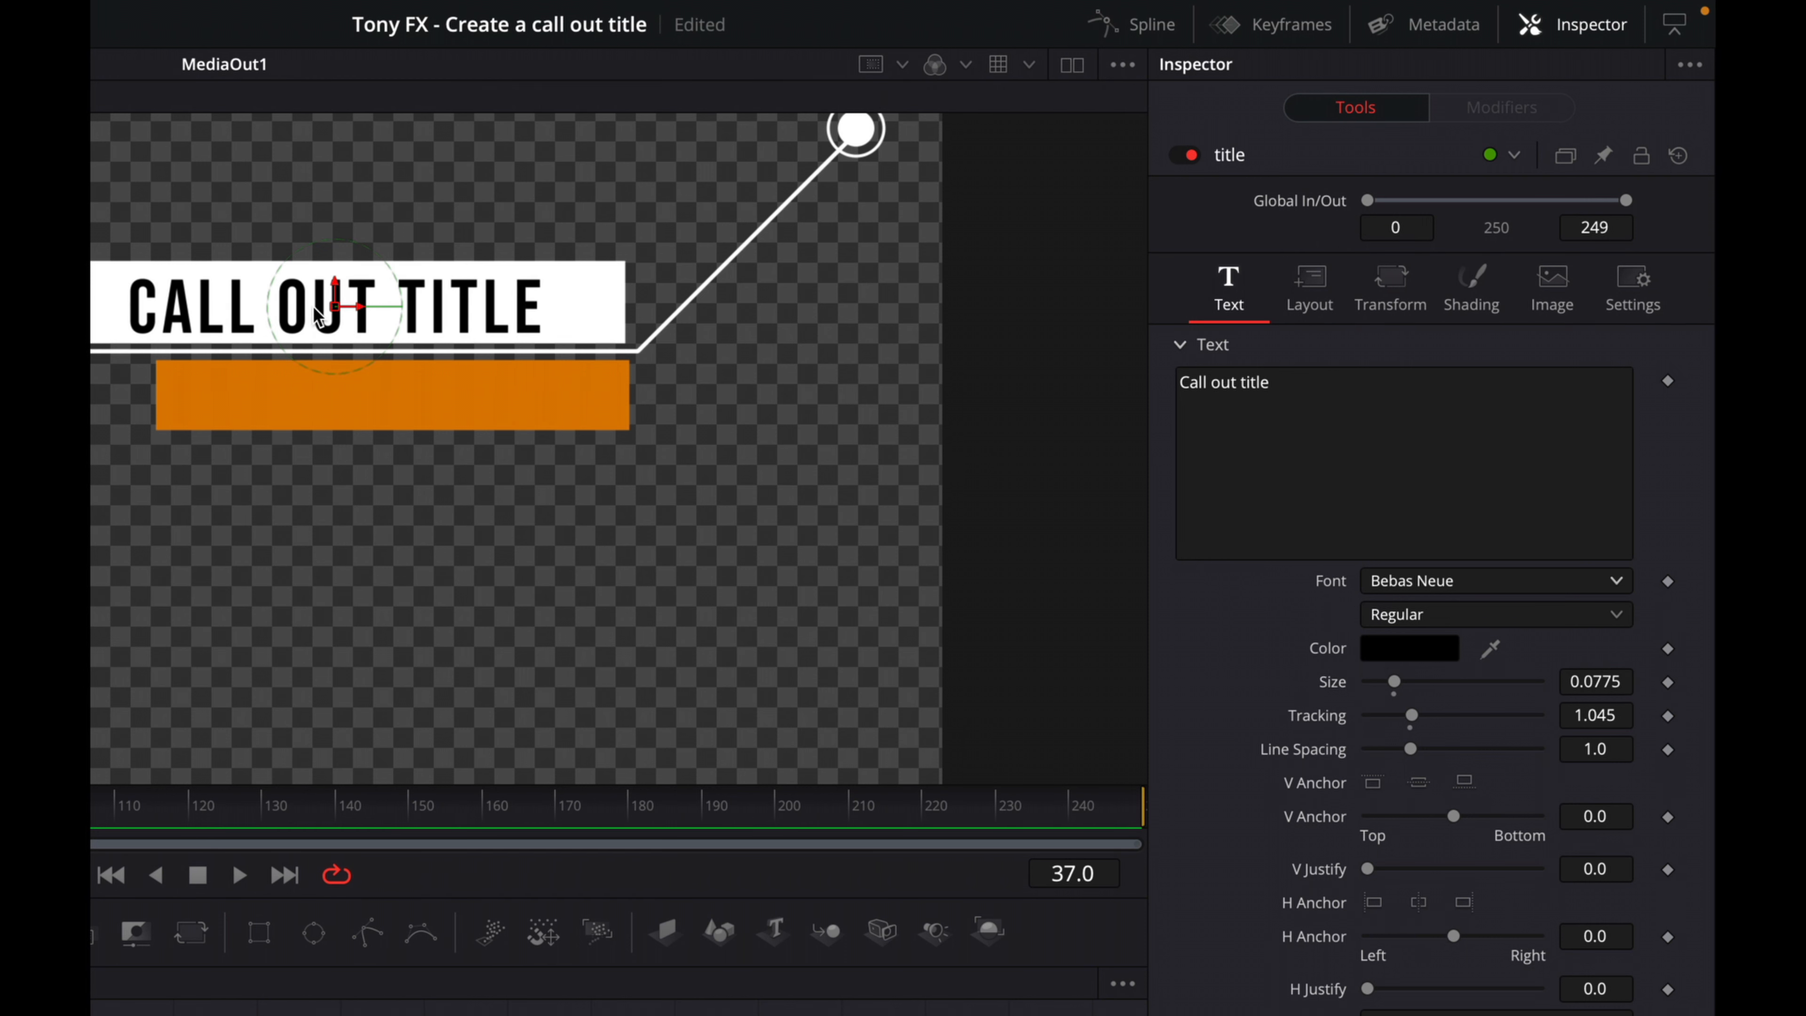
drag(336, 308, 380, 310)
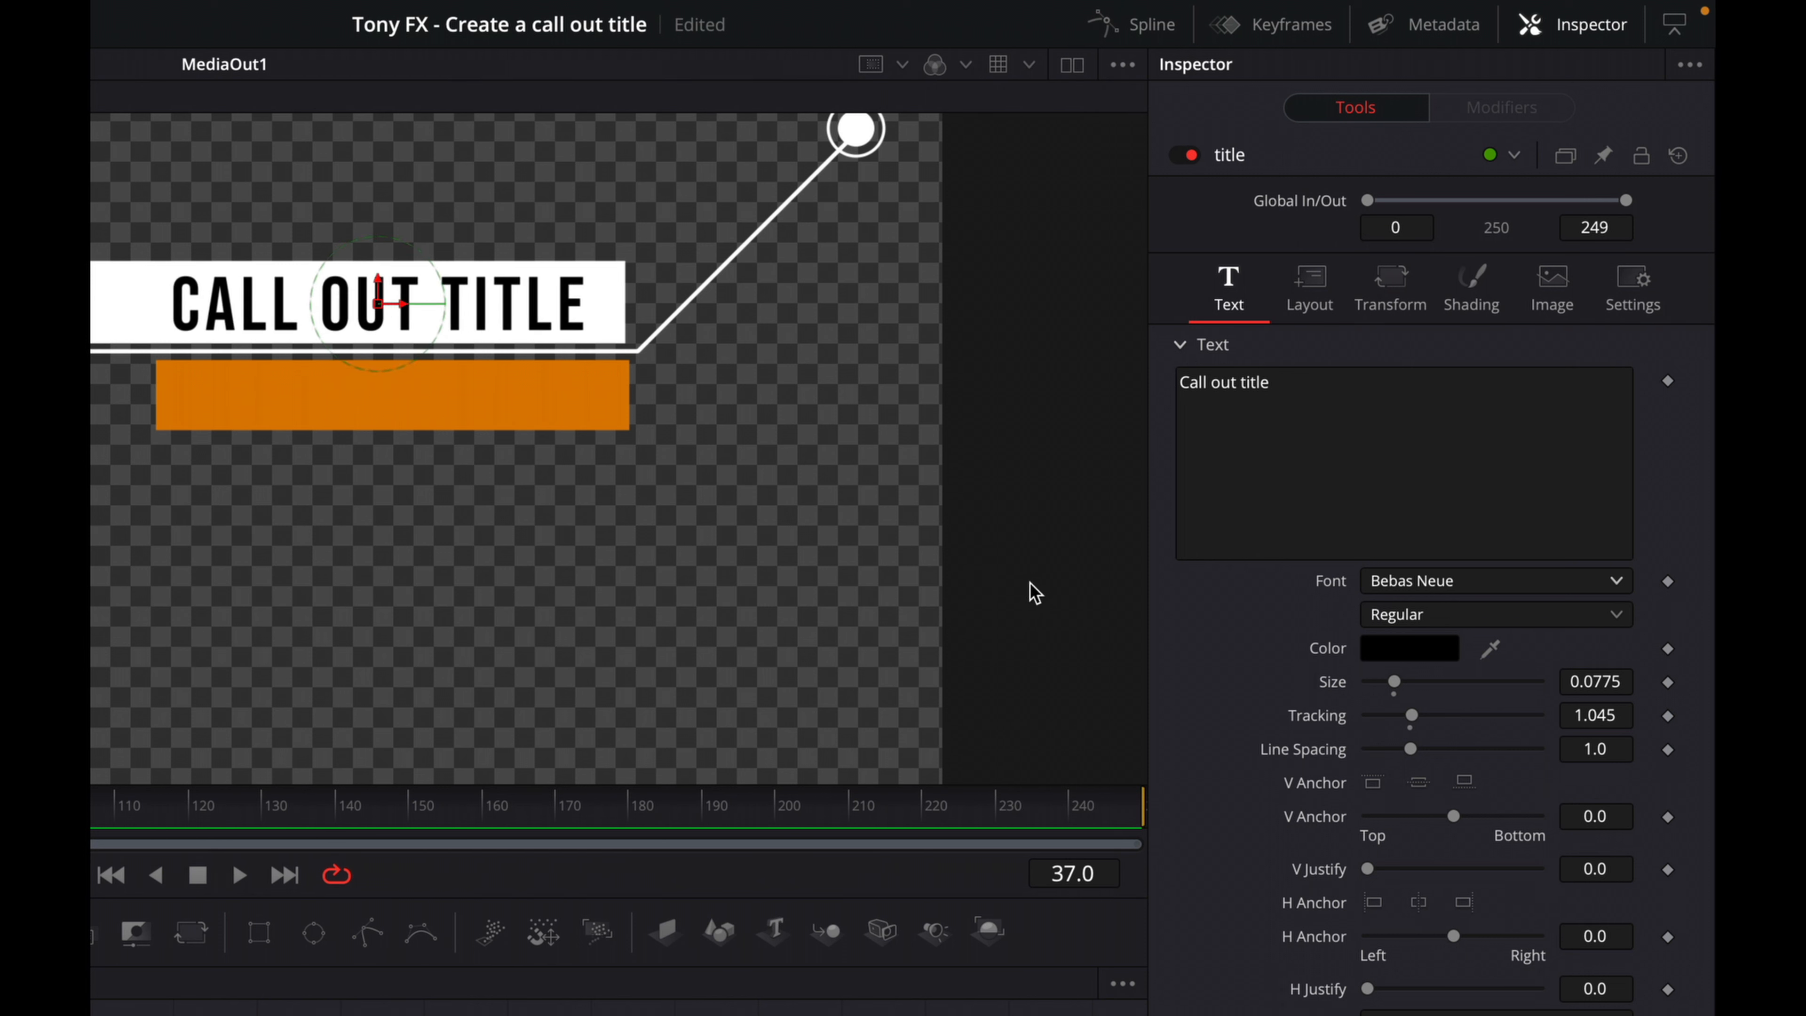
- Change the title text's colour to a dark grey from the pencil palette
click(1439, 614)
click(1207, 613)
click(1391, 649)
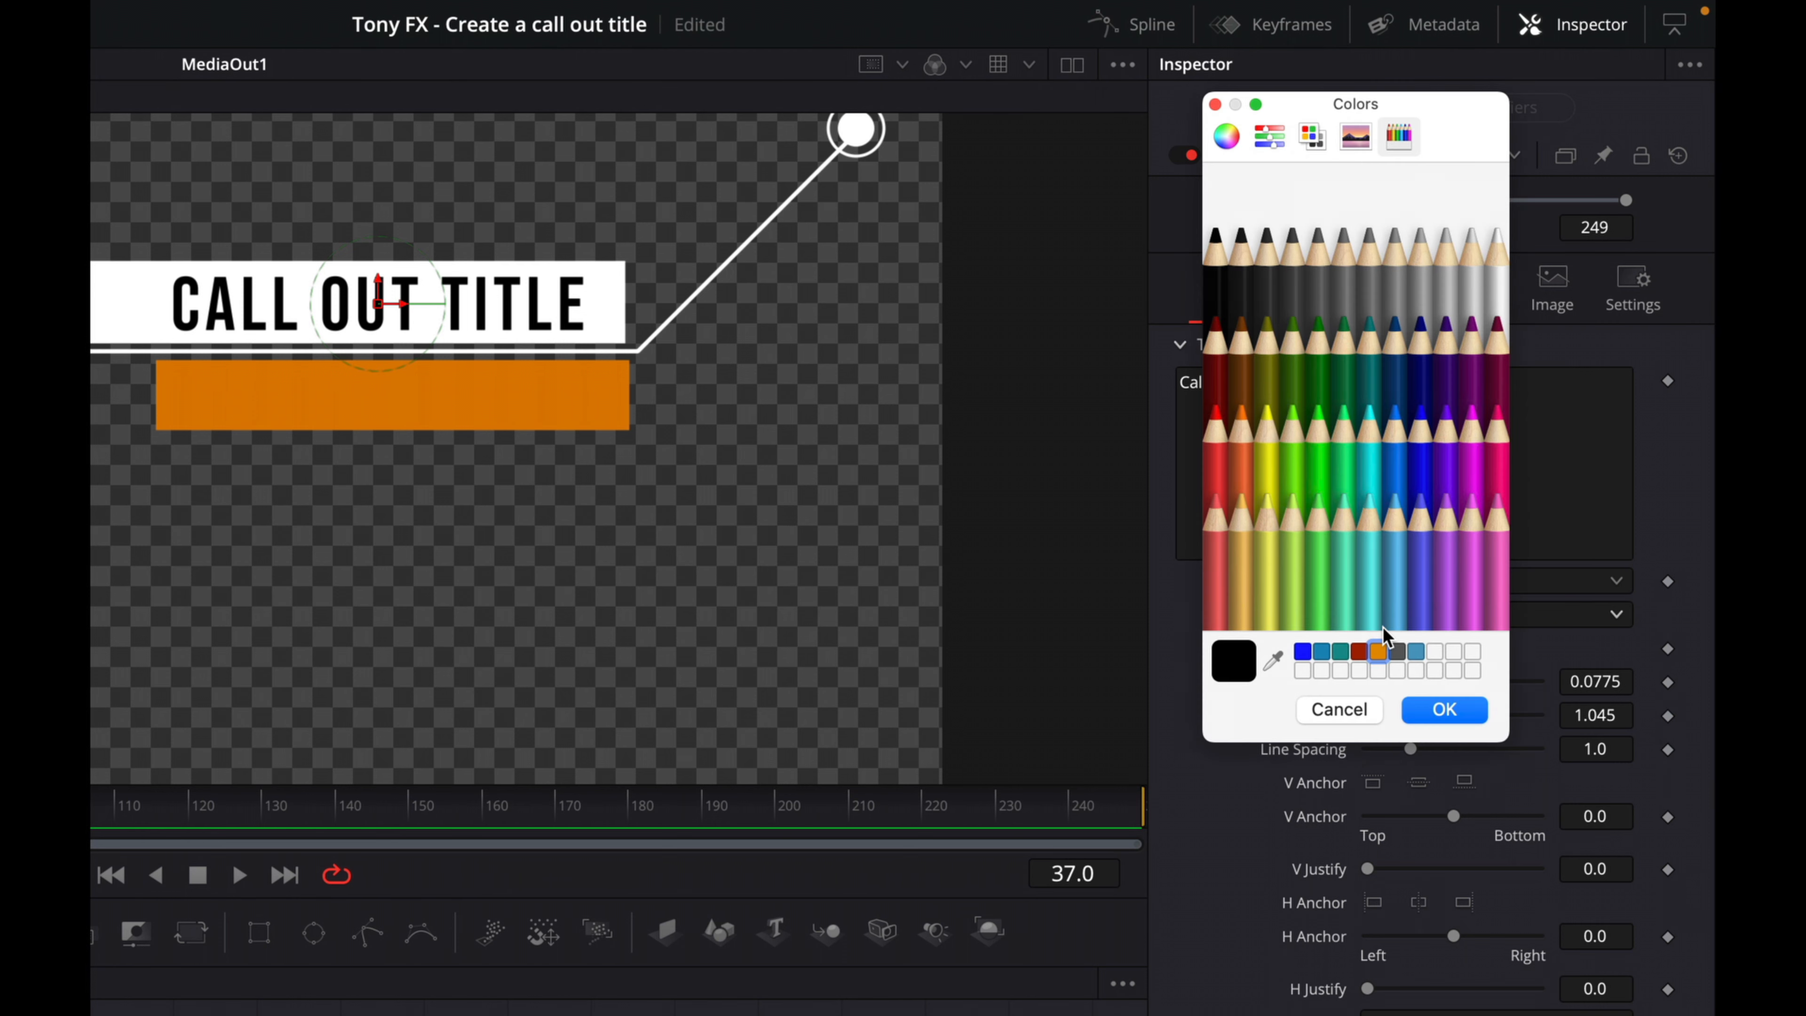
click(1265, 283)
click(1431, 713)
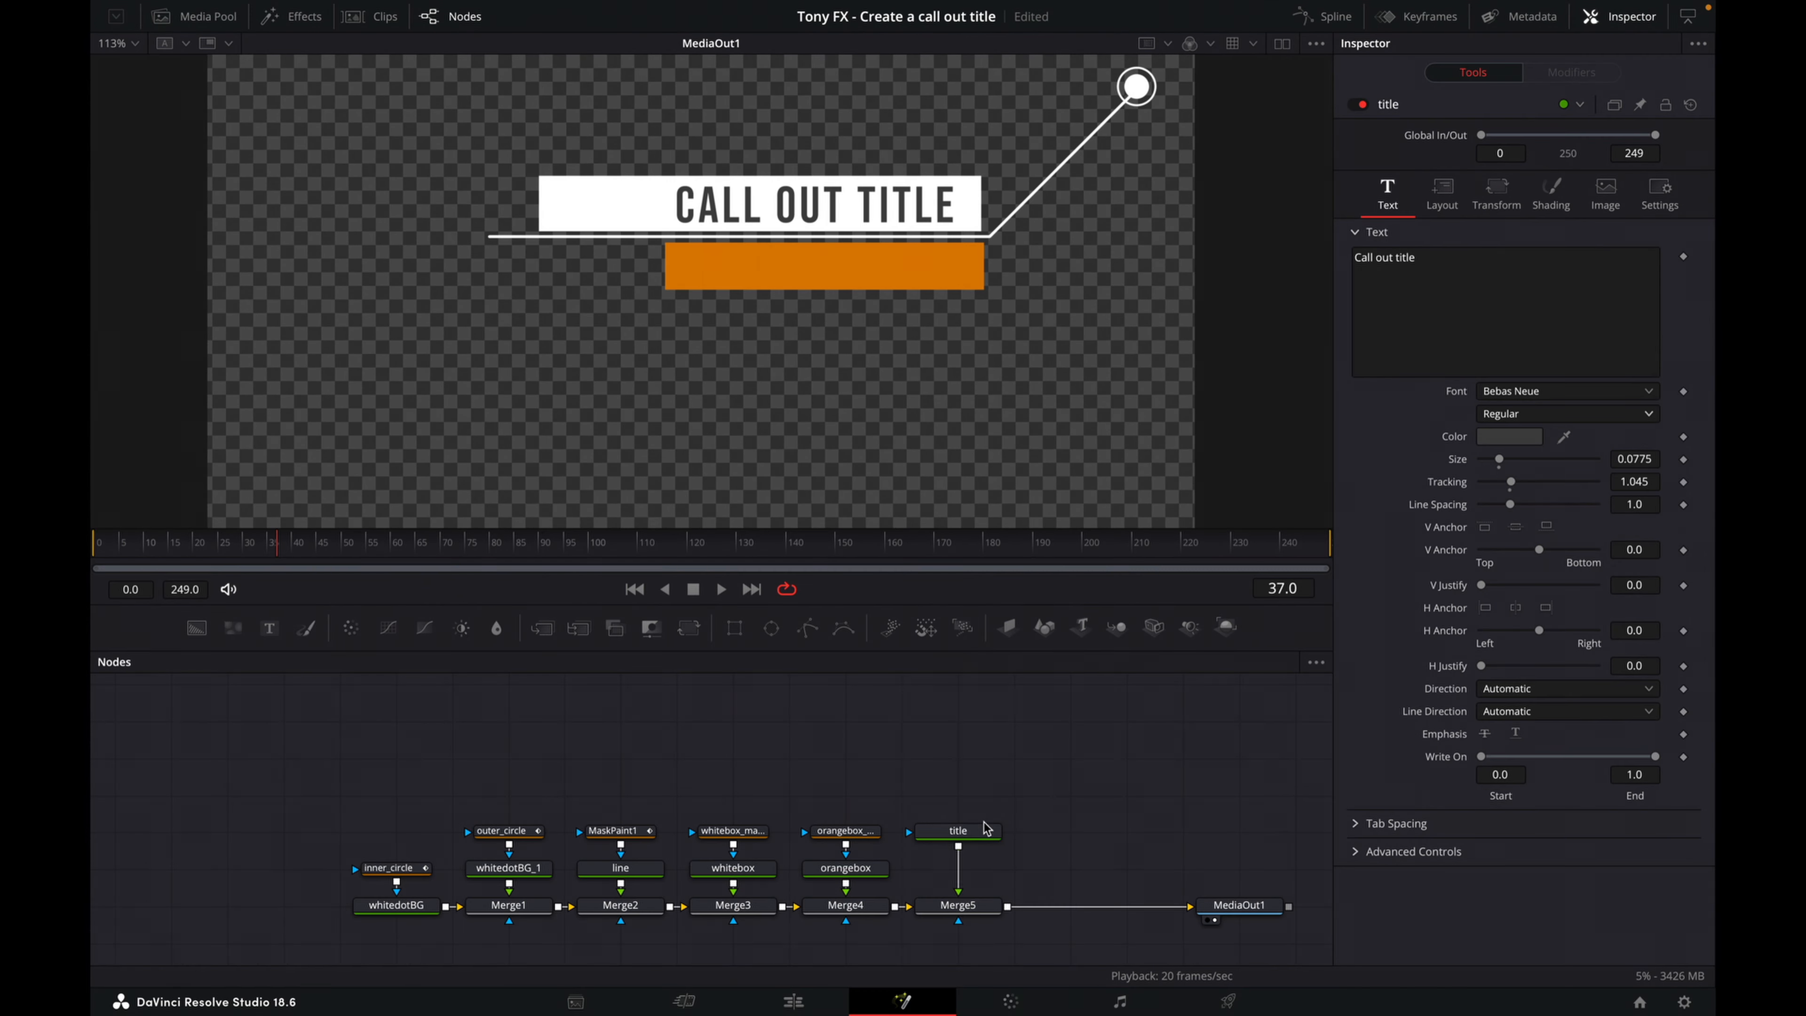
- Duplicate the title node and merge the copy over the Merge5 output, before MediaOut1
click(981, 838)
key(ctrl+c)
key(ctrl+v)
drag(1098, 807, 1024, 907)
- Replace the text of the title_1 node with "Tony FX"
click(1070, 830)
click(1439, 266)
triple_click(1381, 258)
text(T)
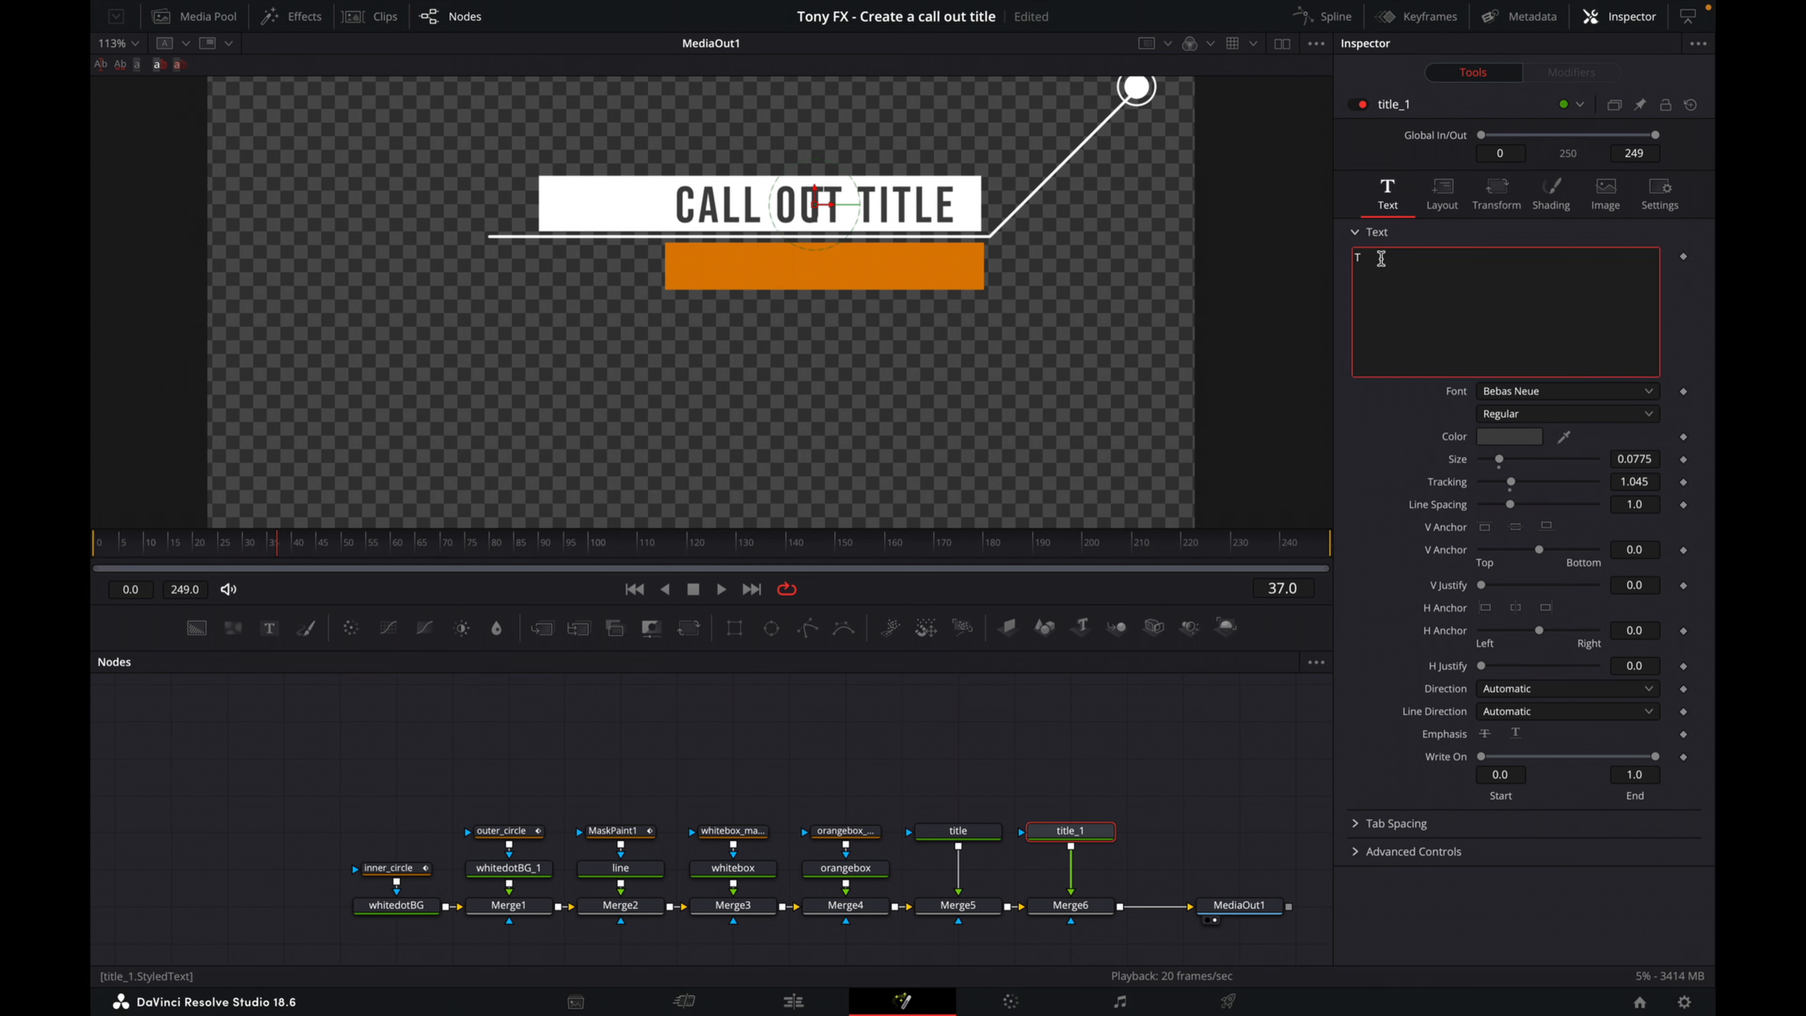
text(ony FX)
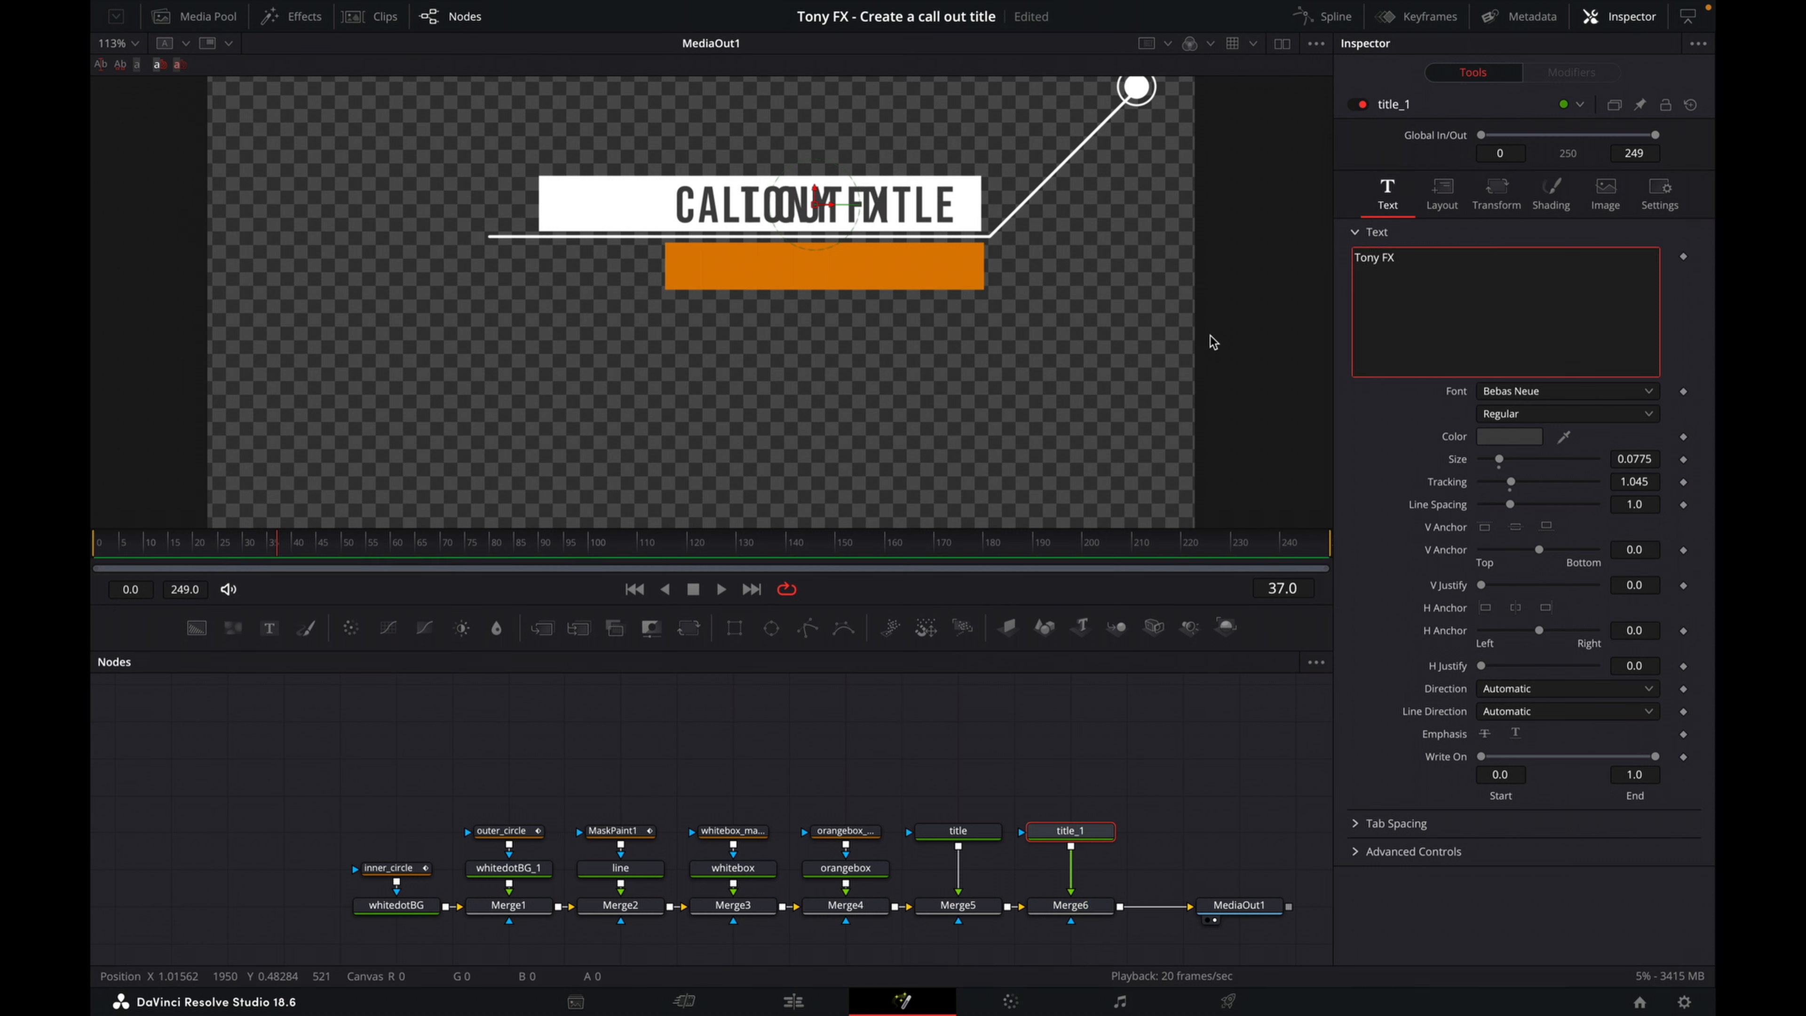
- Place the "Tony FX" text at the right end of the orange box and set its size to 0.0691
drag(815, 198, 887, 267)
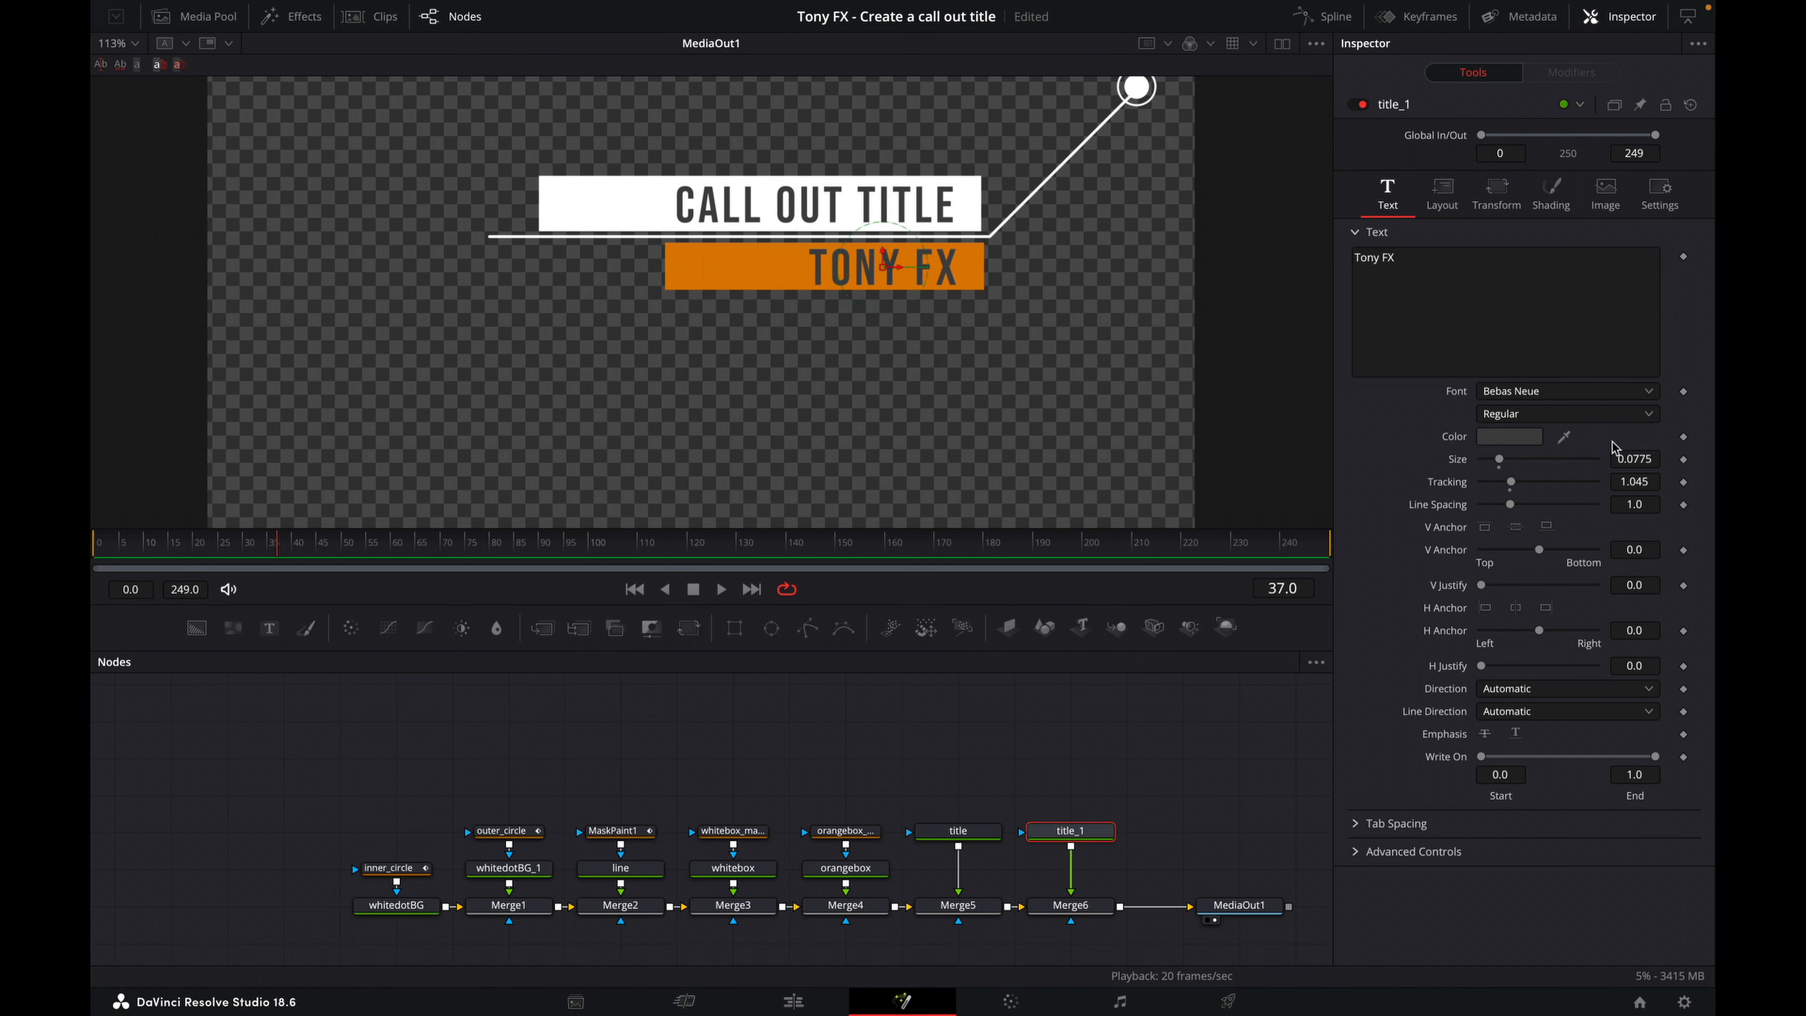
scroll(1633, 456, down, 5)
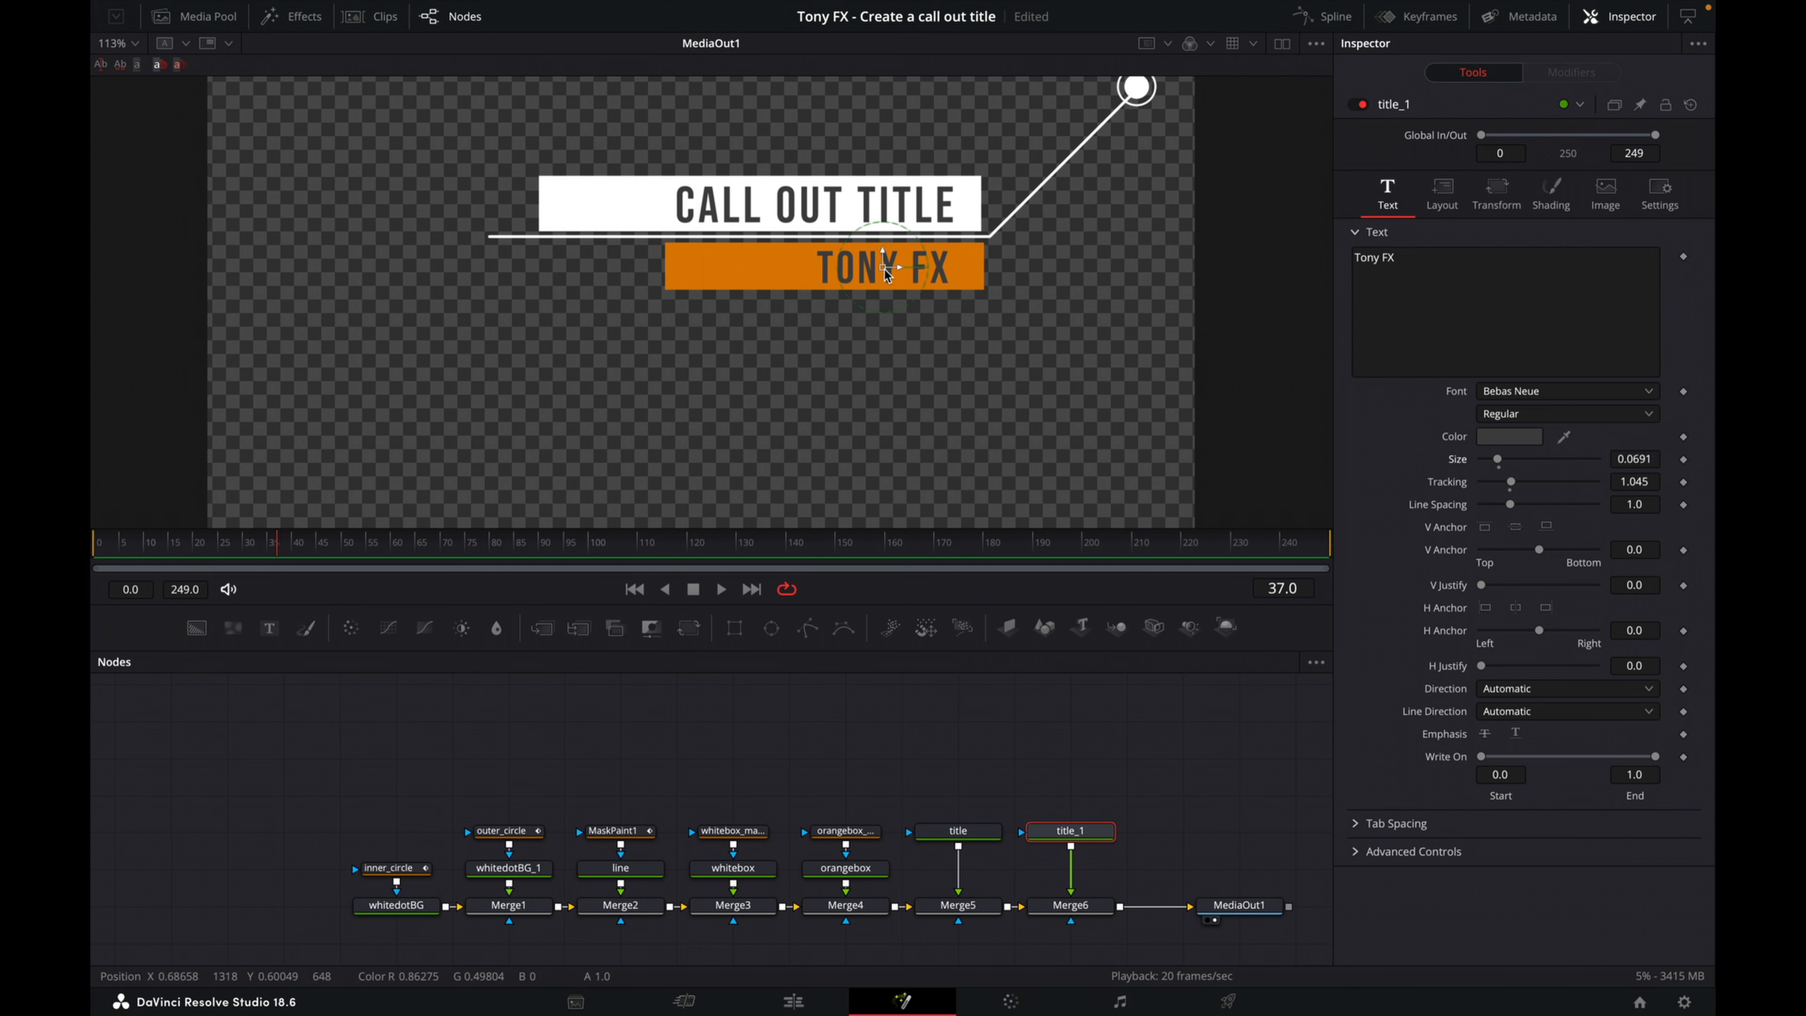
drag(886, 267, 890, 270)
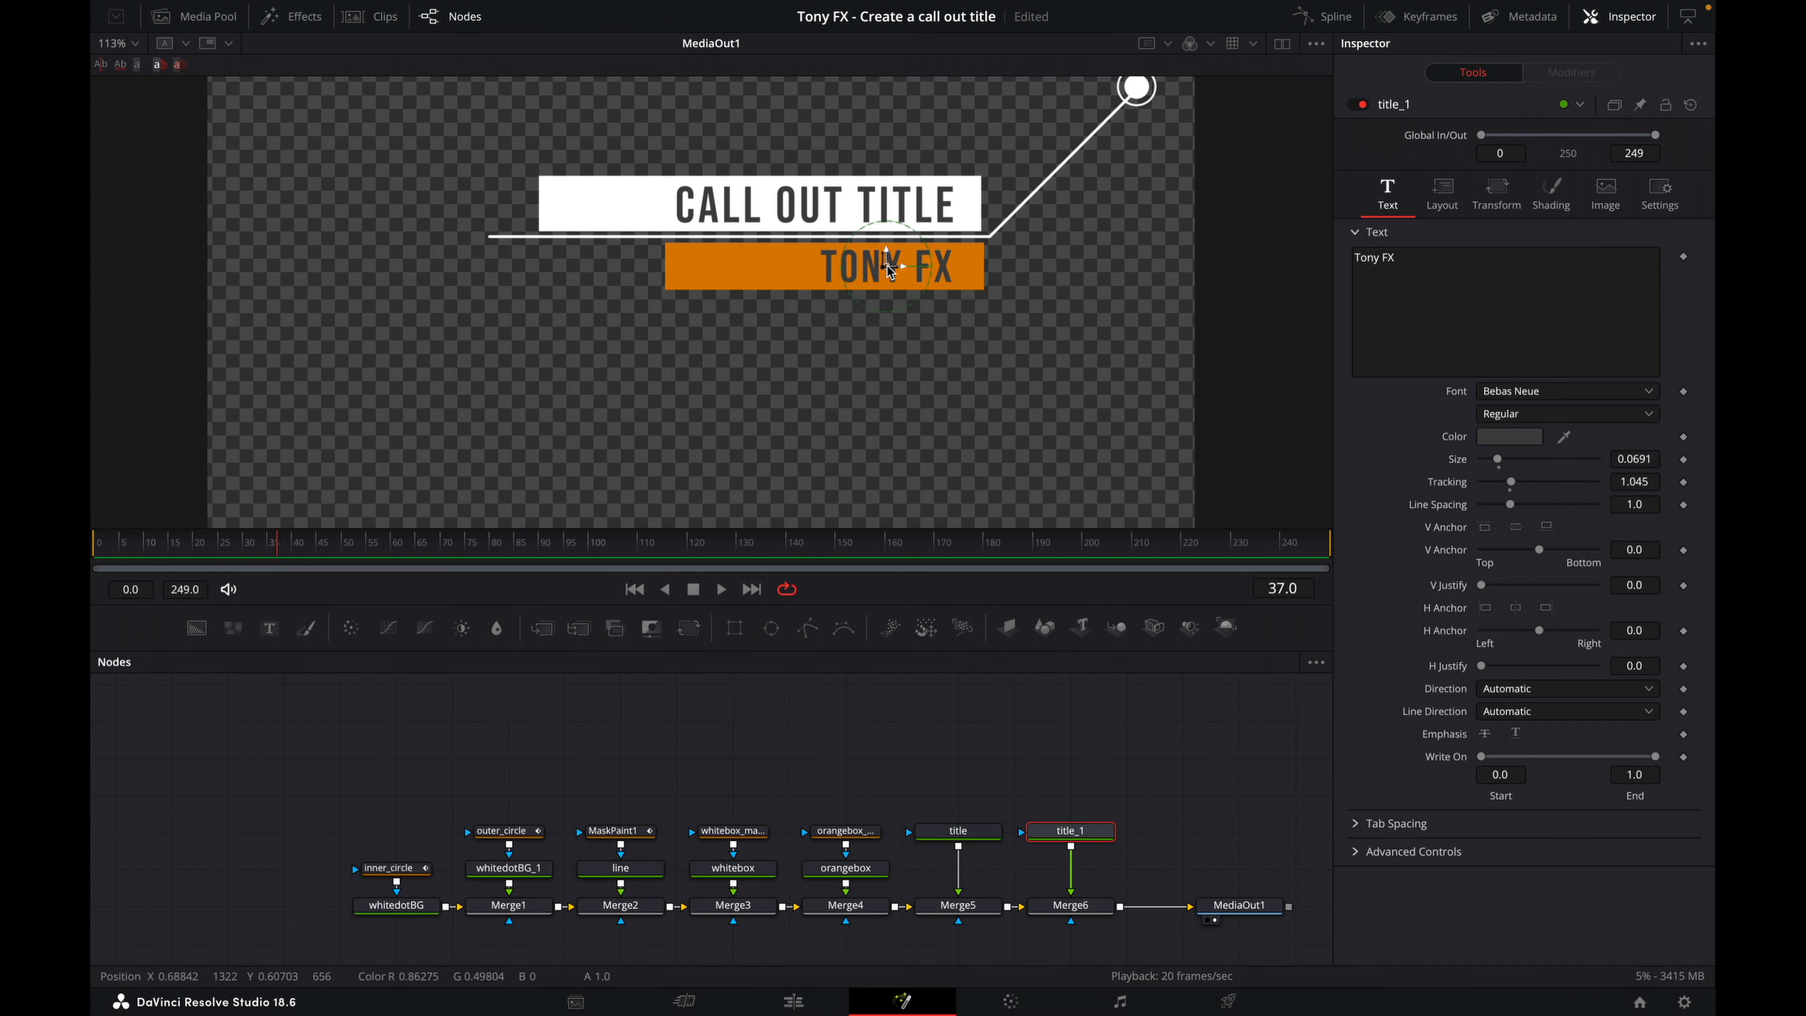
- Set the "Tony FX" text's colour to the white Snow pencil and save the project
click(1519, 439)
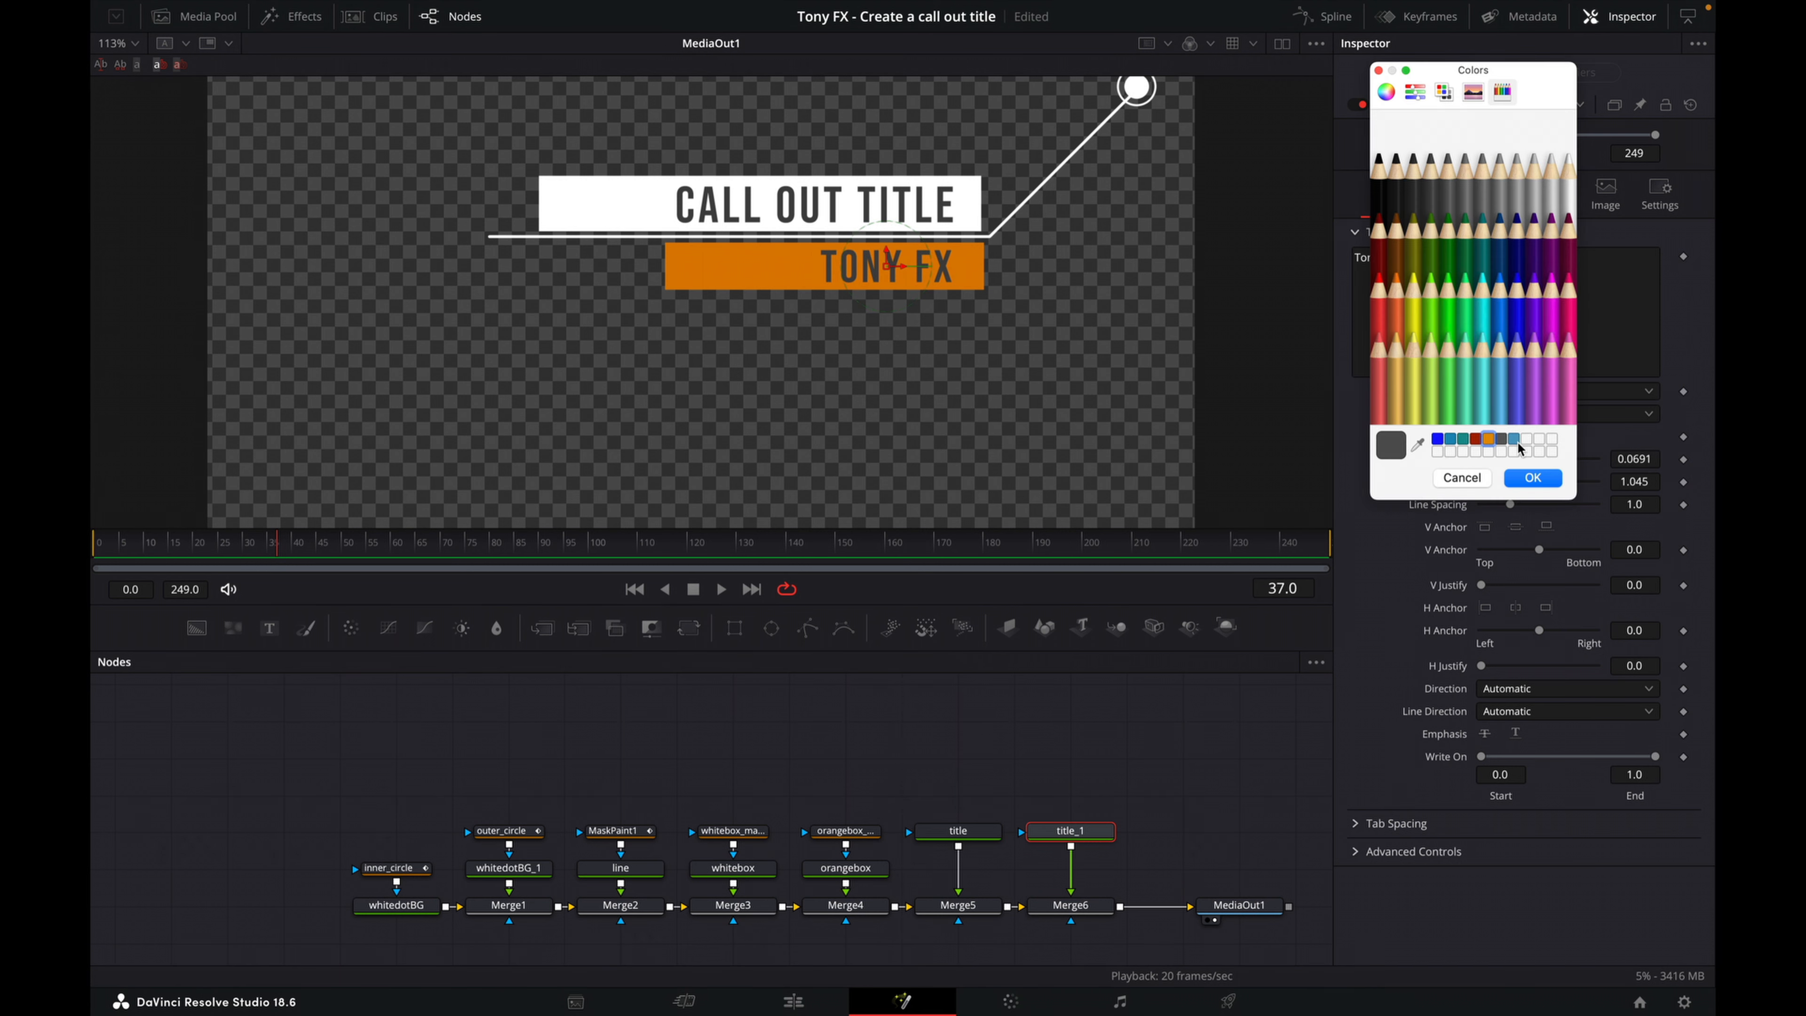
click(1570, 193)
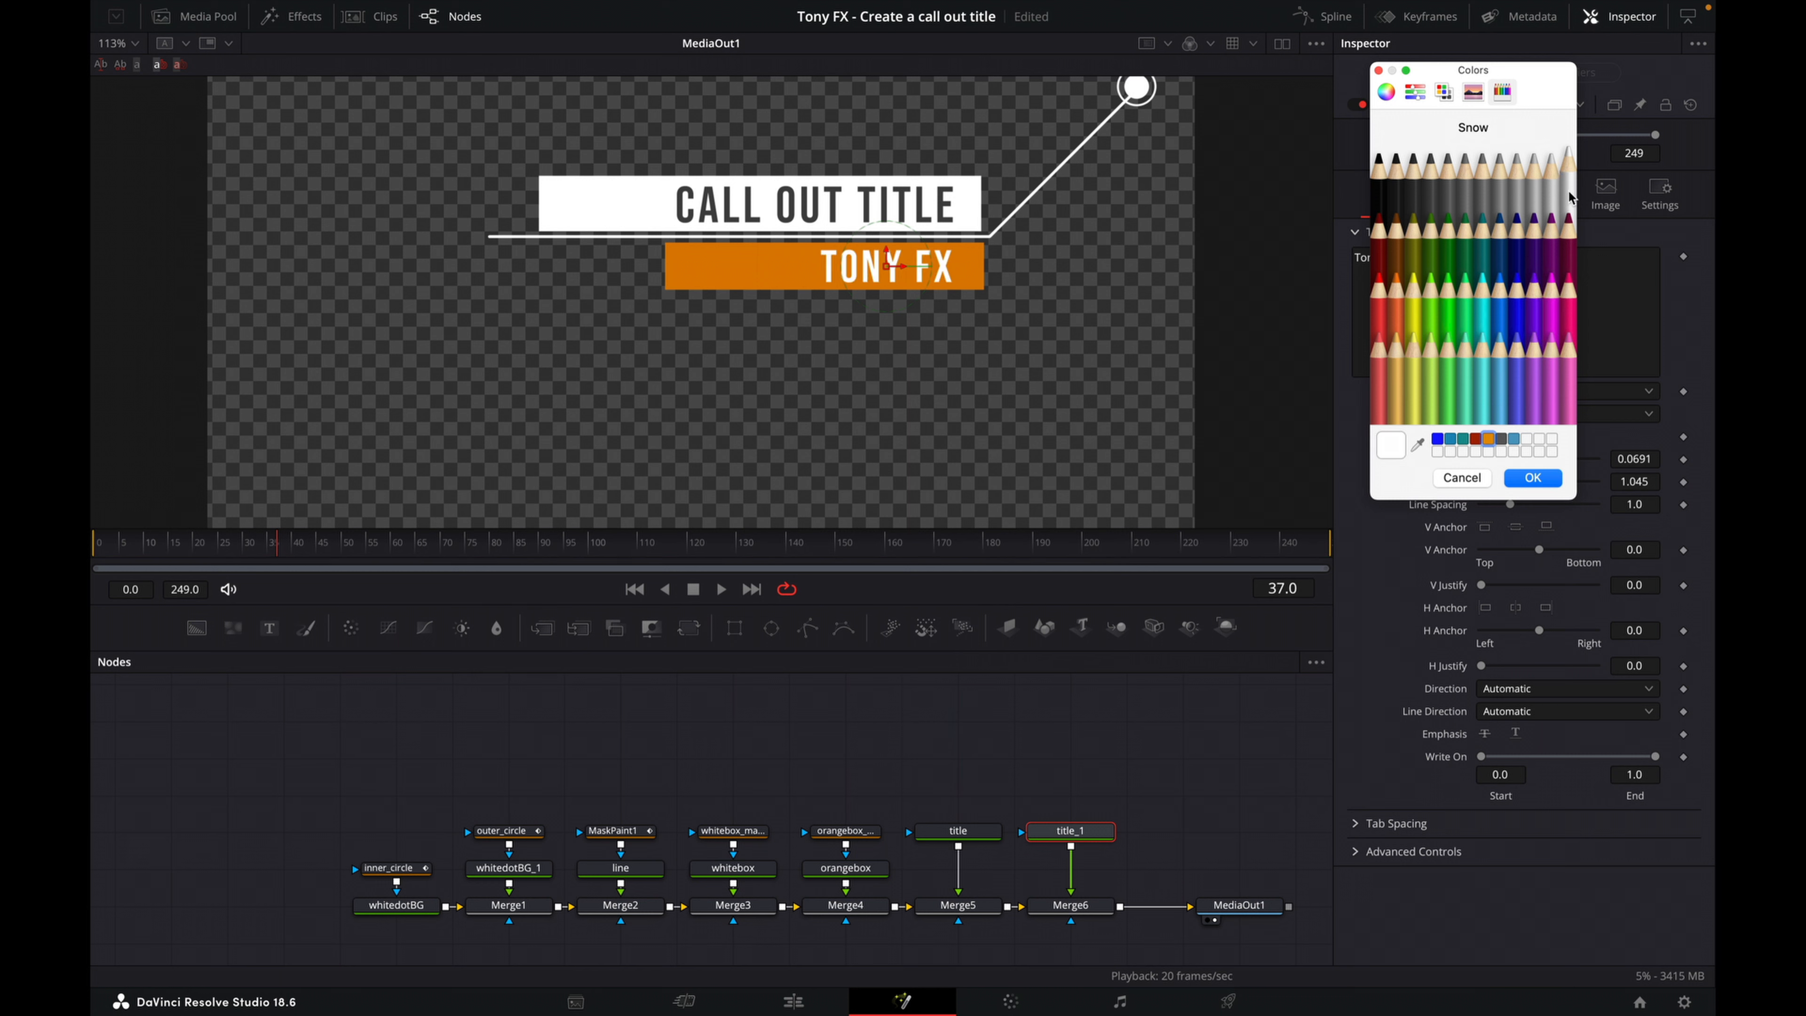
click(1532, 479)
click(1177, 729)
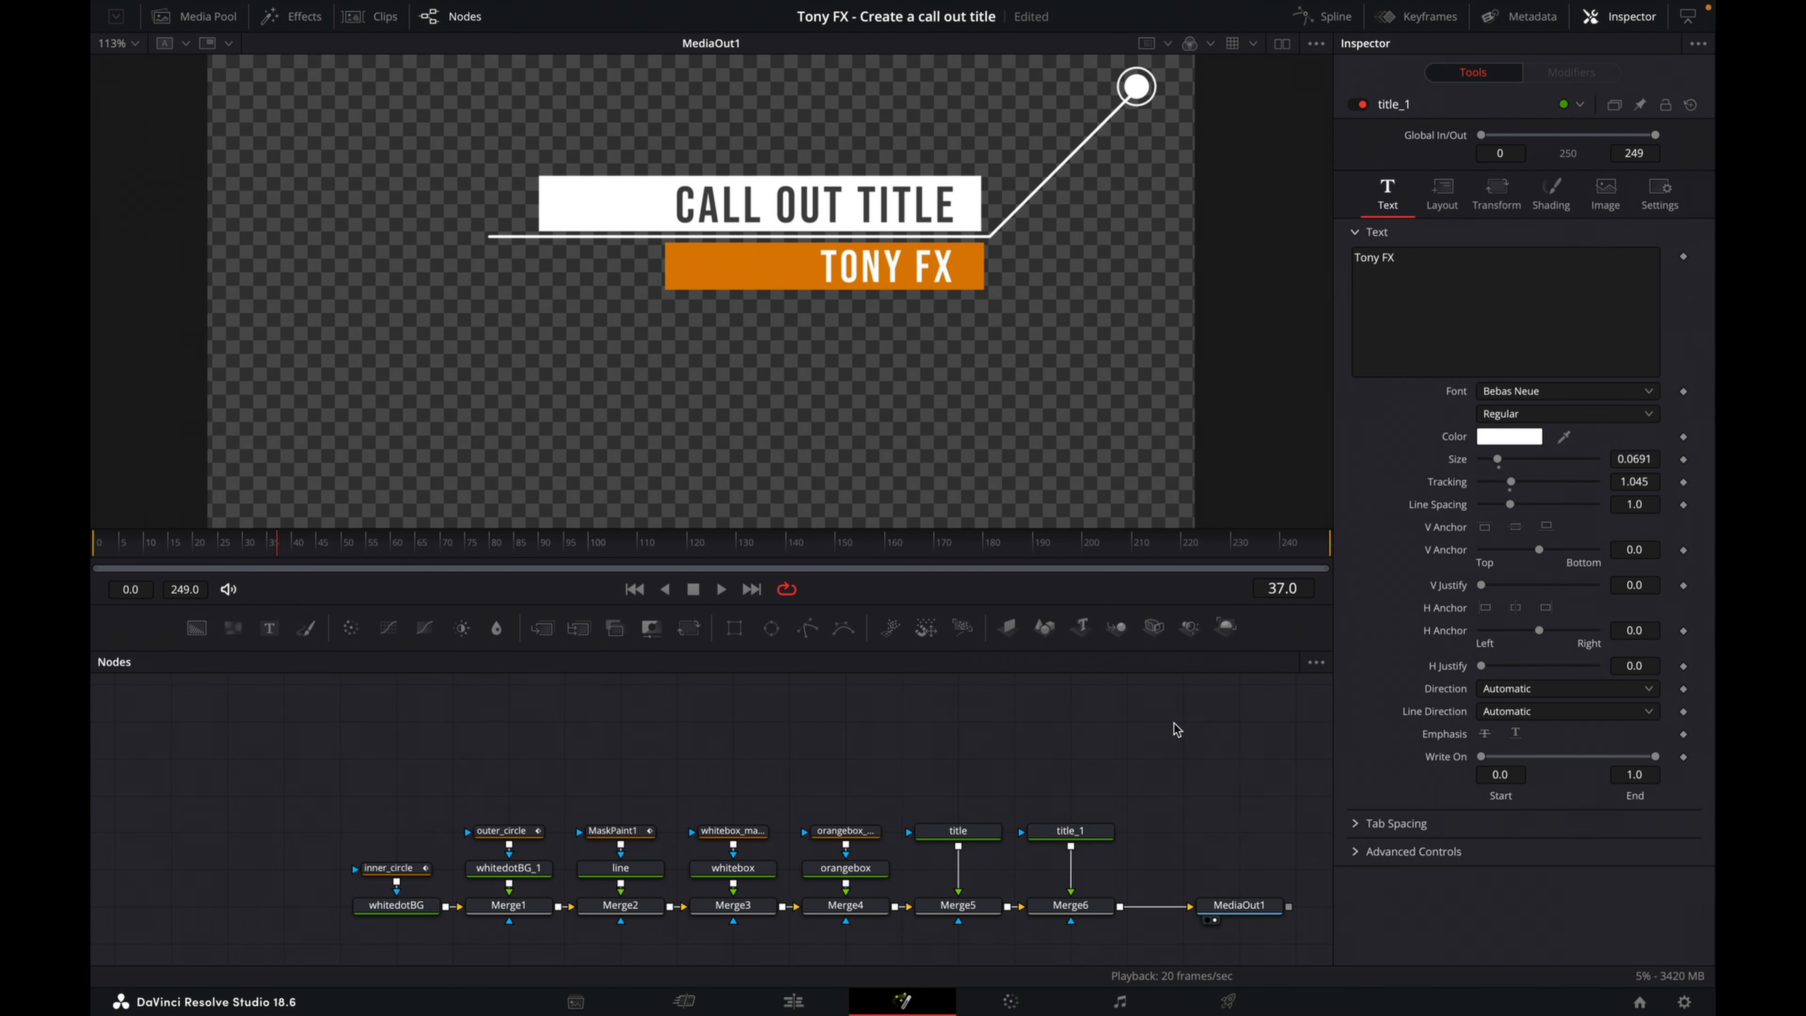
key(super+s)
- Reduce the orangebox_mask width to 0.315 so the orange box lines up with the white box, and save the project
click(837, 830)
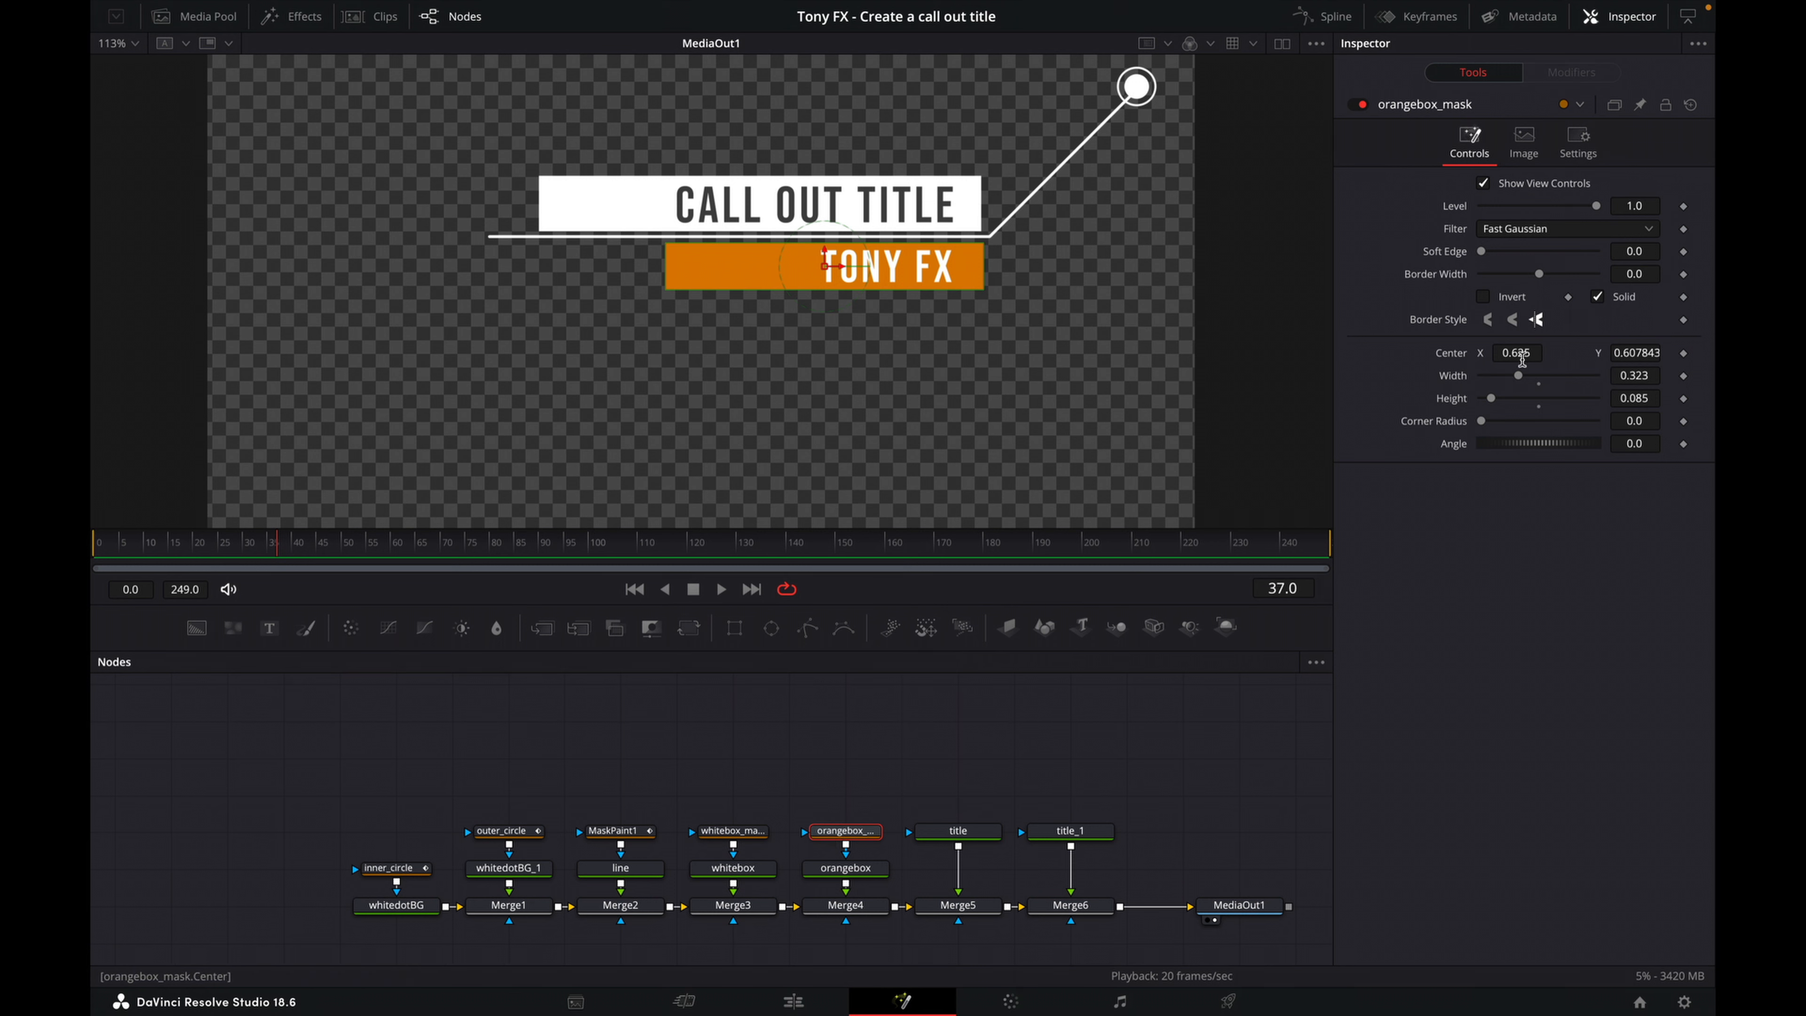
mouse_move(1517, 374)
mouse_down()
mouse_move(1615, 377)
mouse_move(1496, 382)
mouse_move(1525, 376)
mouse_move(1524, 346)
mouse_up()
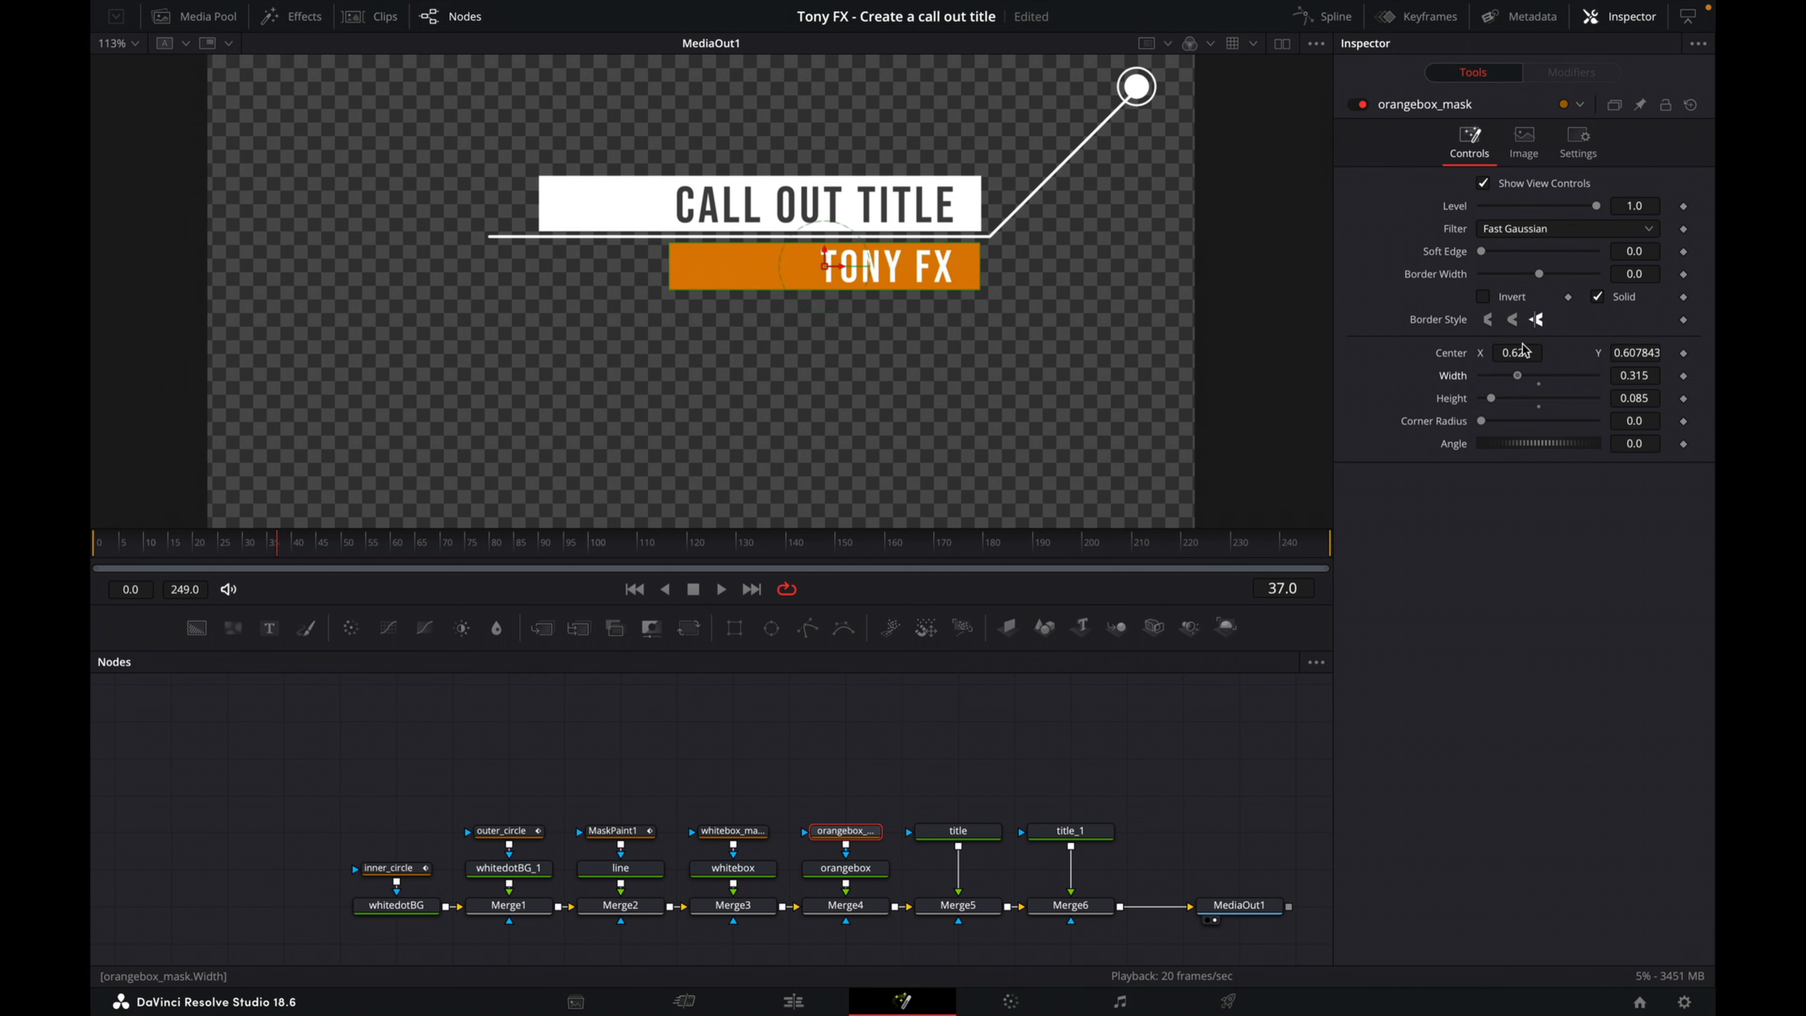
click(1115, 761)
key(ctrl+s)
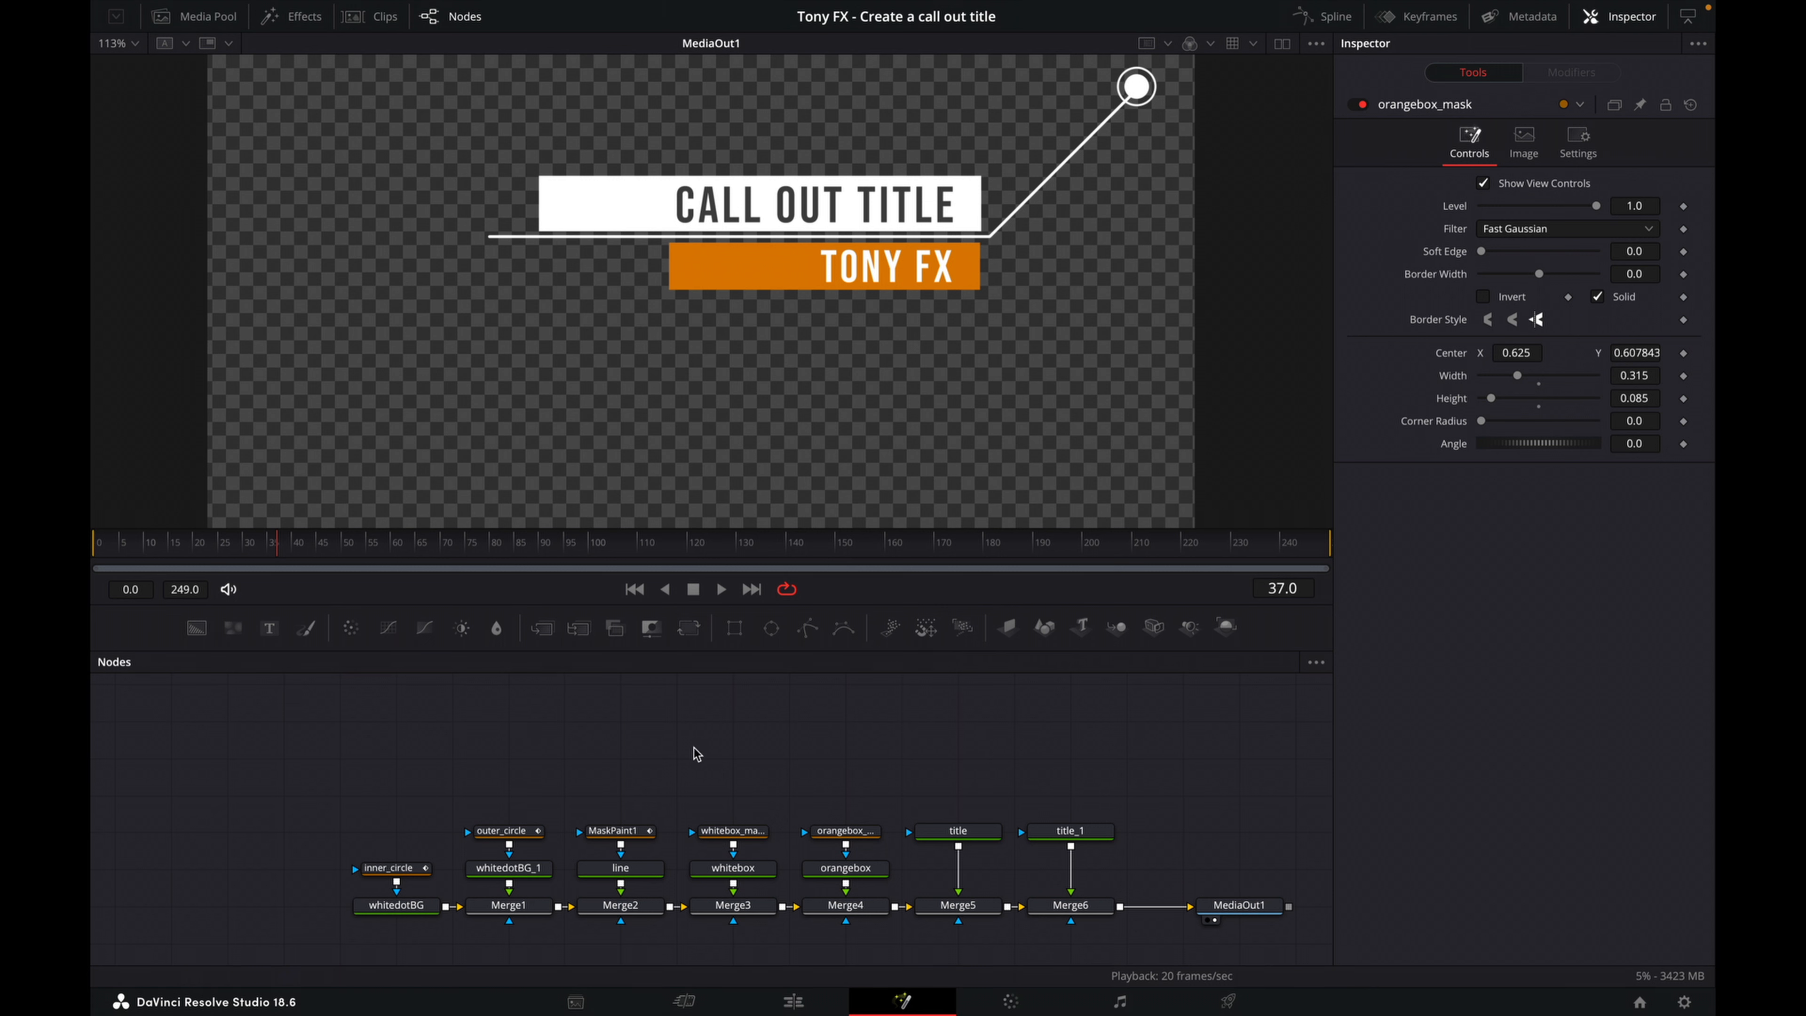
- At frame 50, set the Write On end of the MaskPaint1 line stroke to 0.861 to shorten the pointer line
click(625, 831)
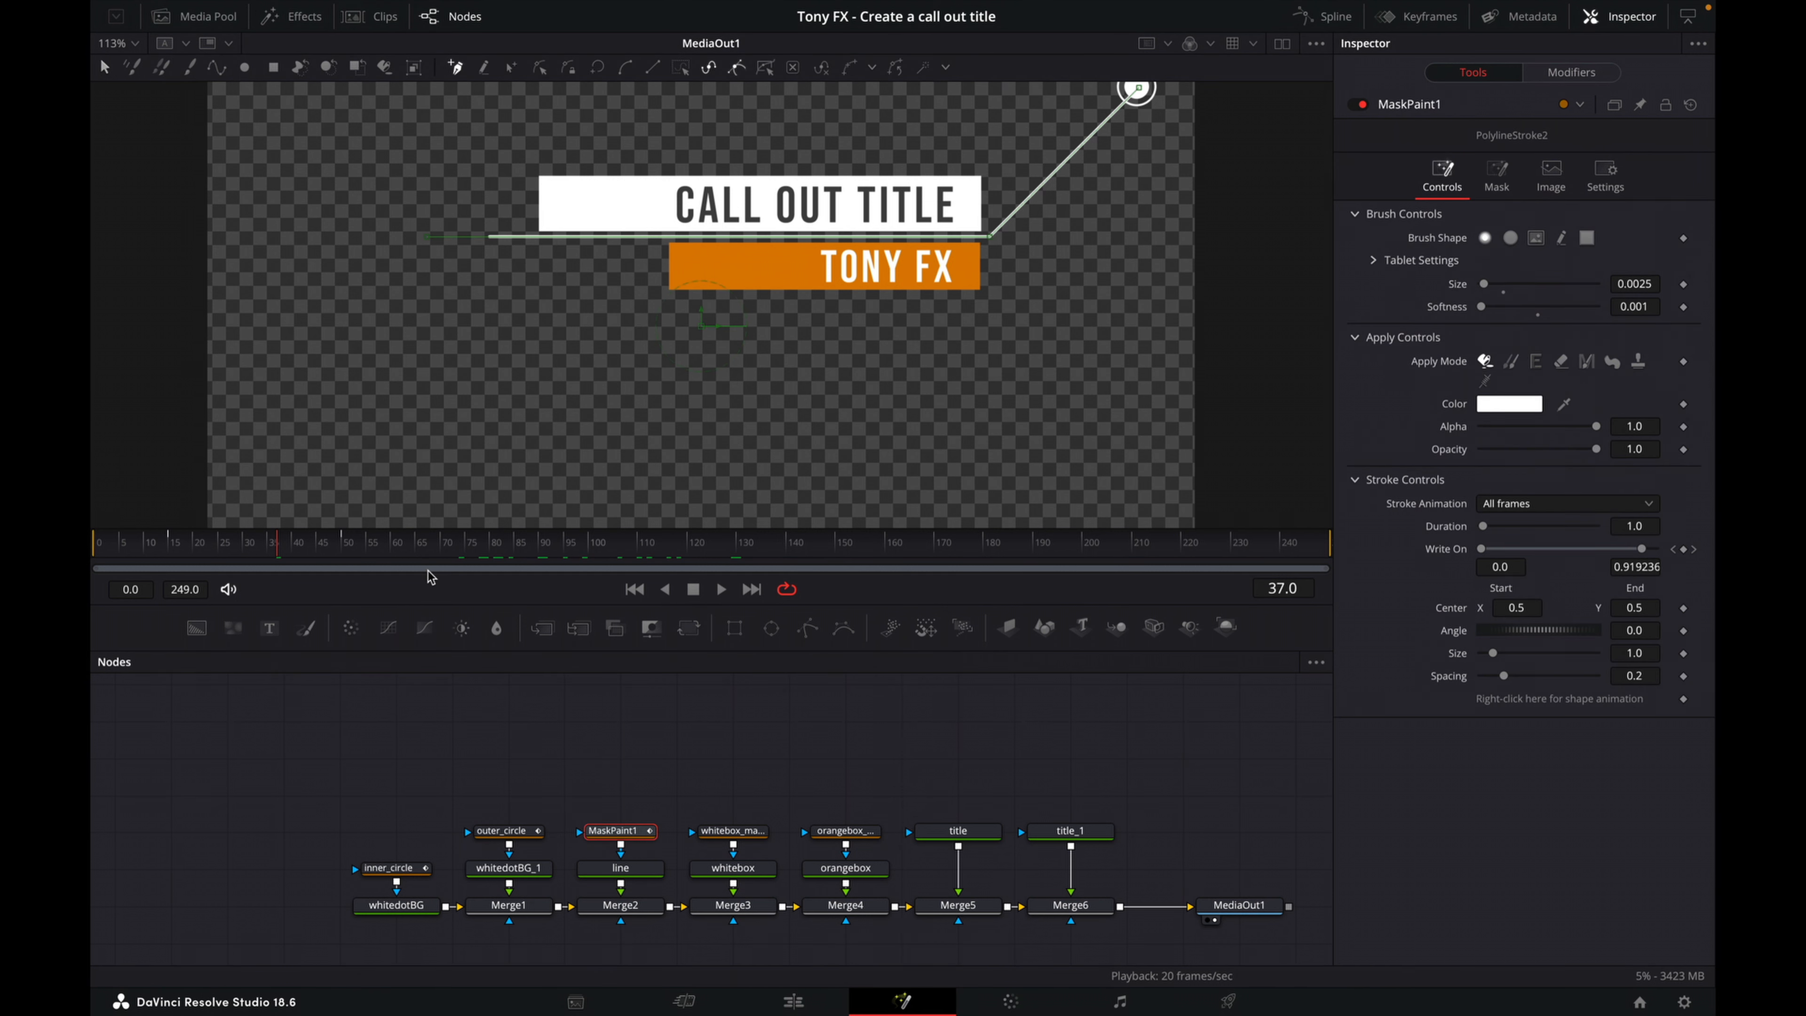
mouse_move(416, 550)
mouse_down()
mouse_move(282, 549)
mouse_move(345, 550)
mouse_up()
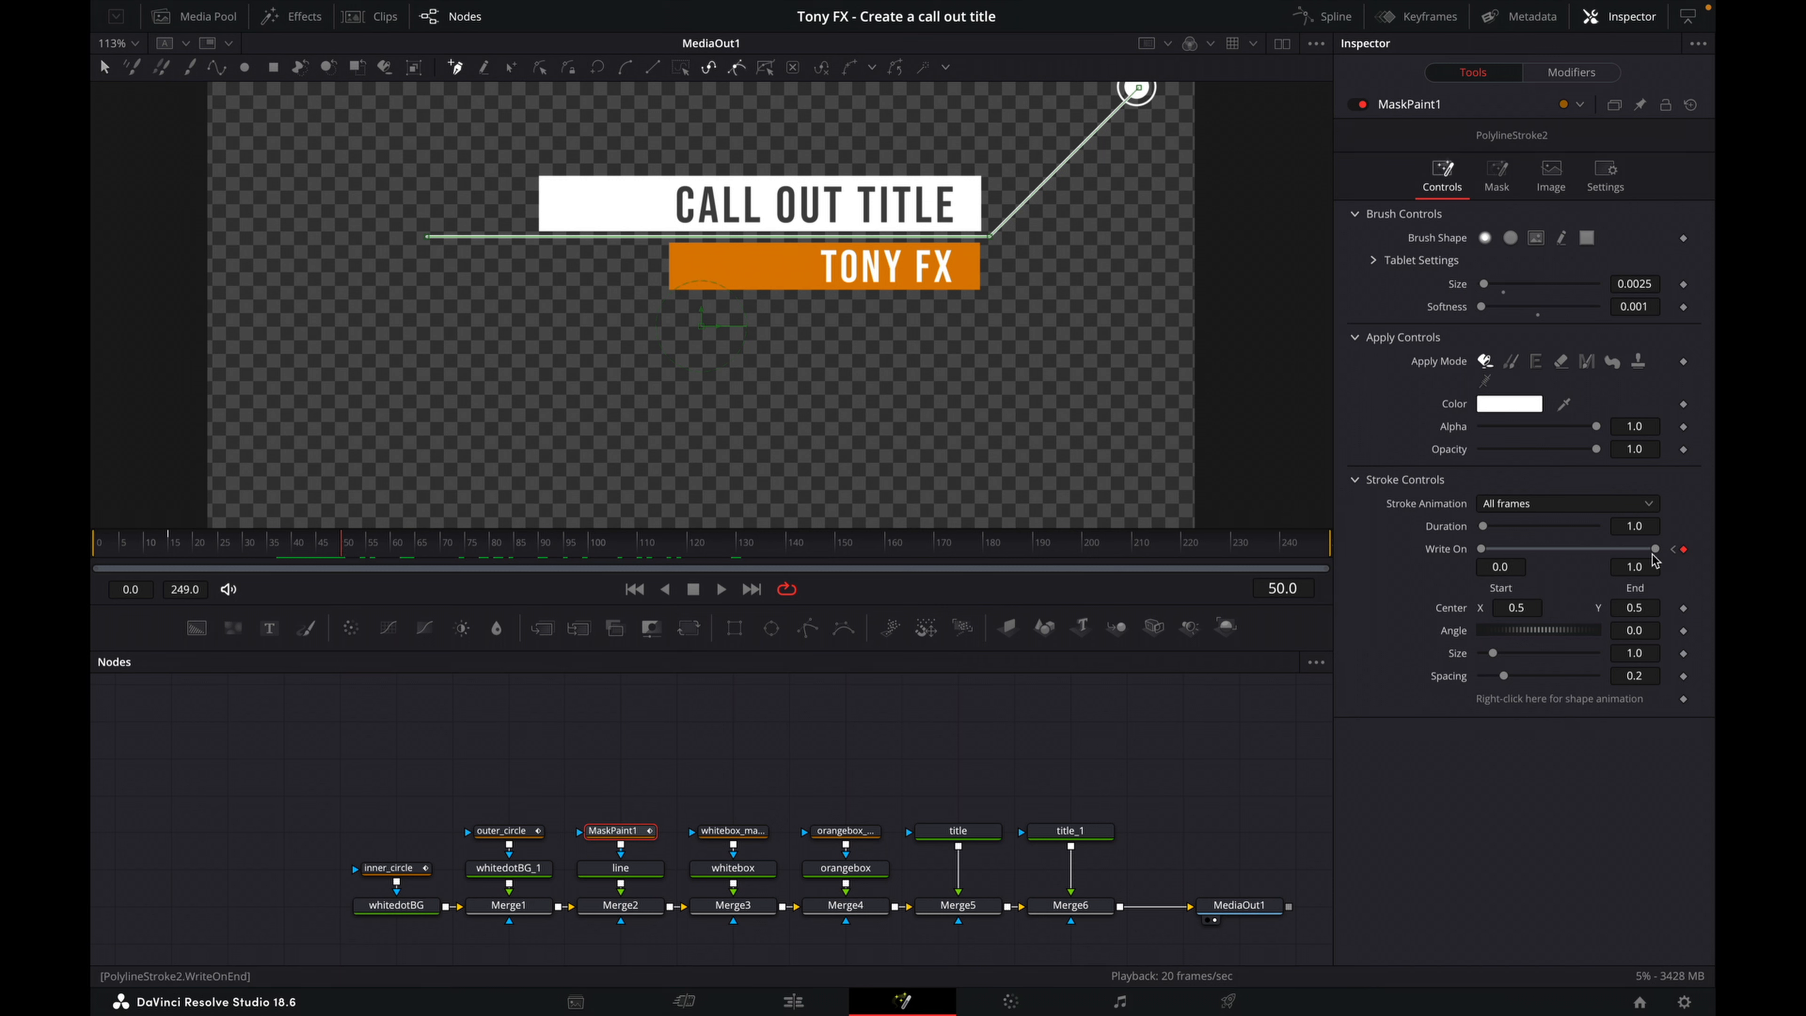
drag(1656, 551, 1632, 556)
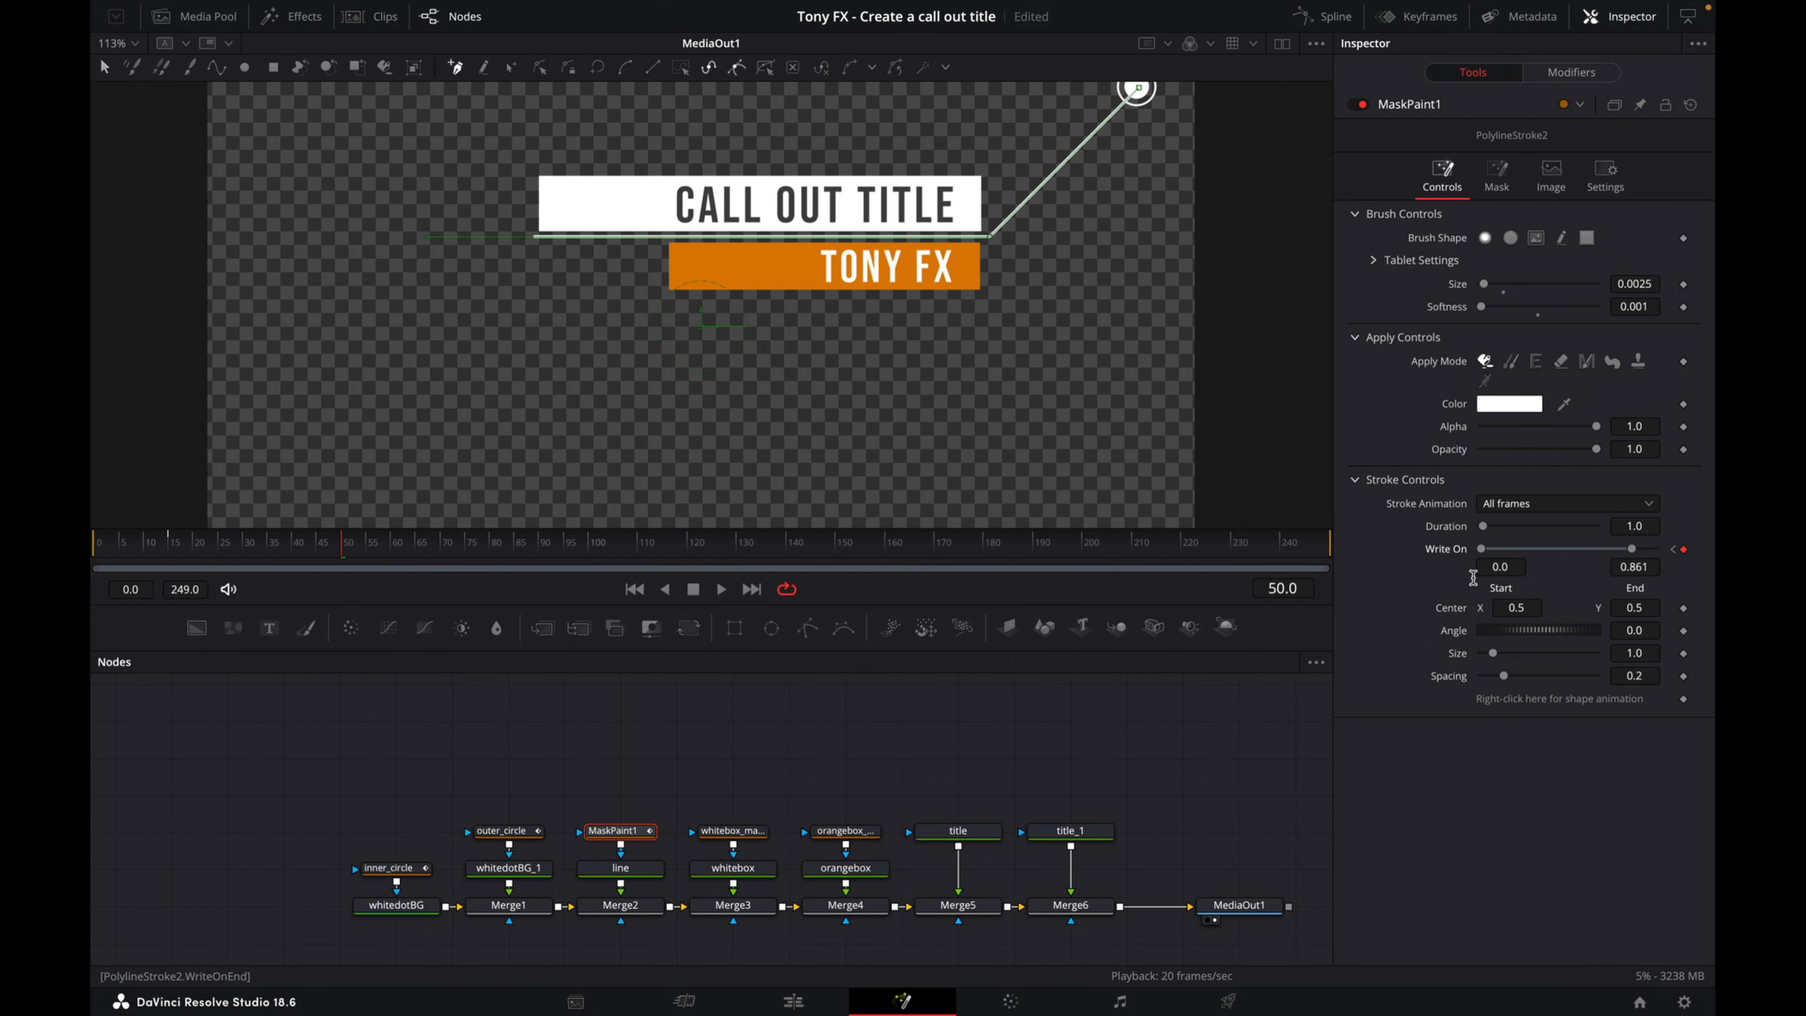
- Play the animation from the first frame to check the shortened pointer line and save the project
click(94, 546)
key(space)
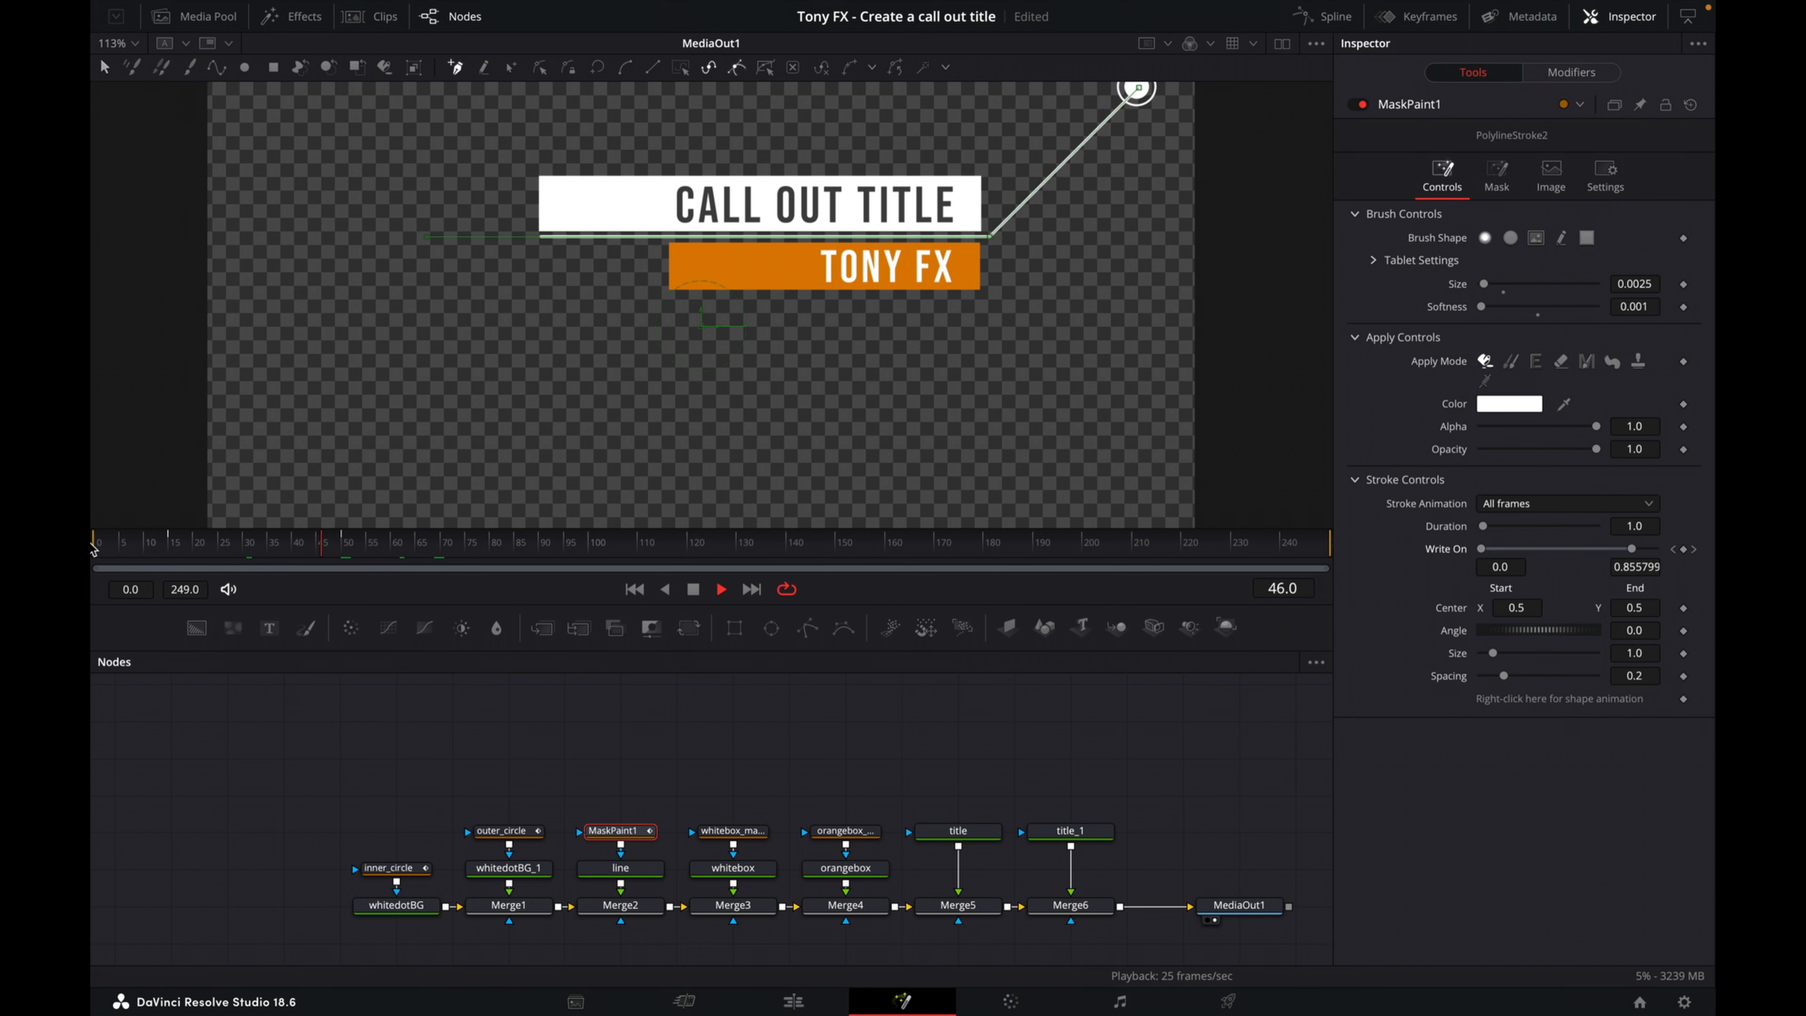
key(ctrl+s)
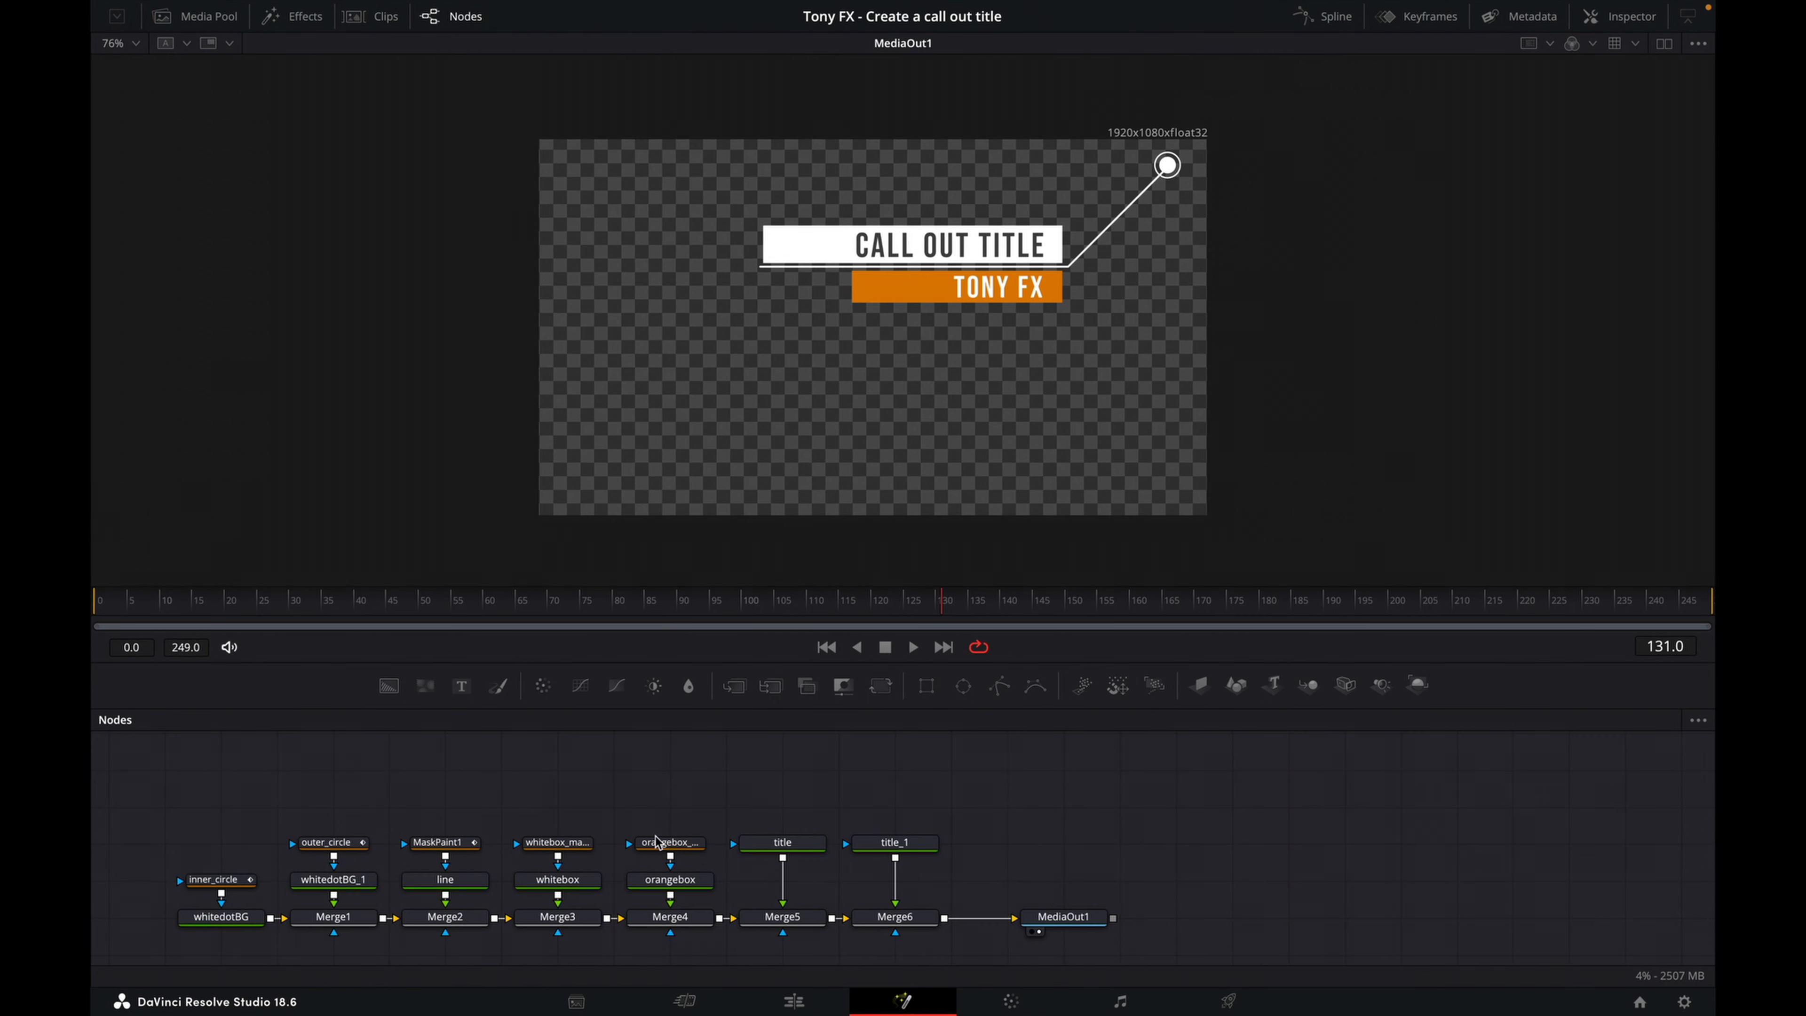
- Add a rectangle mask between orangebox_mask and orangebox, place it against the orange box's right edge, and set its Paint Mode to Subtract
drag(657, 841, 657, 806)
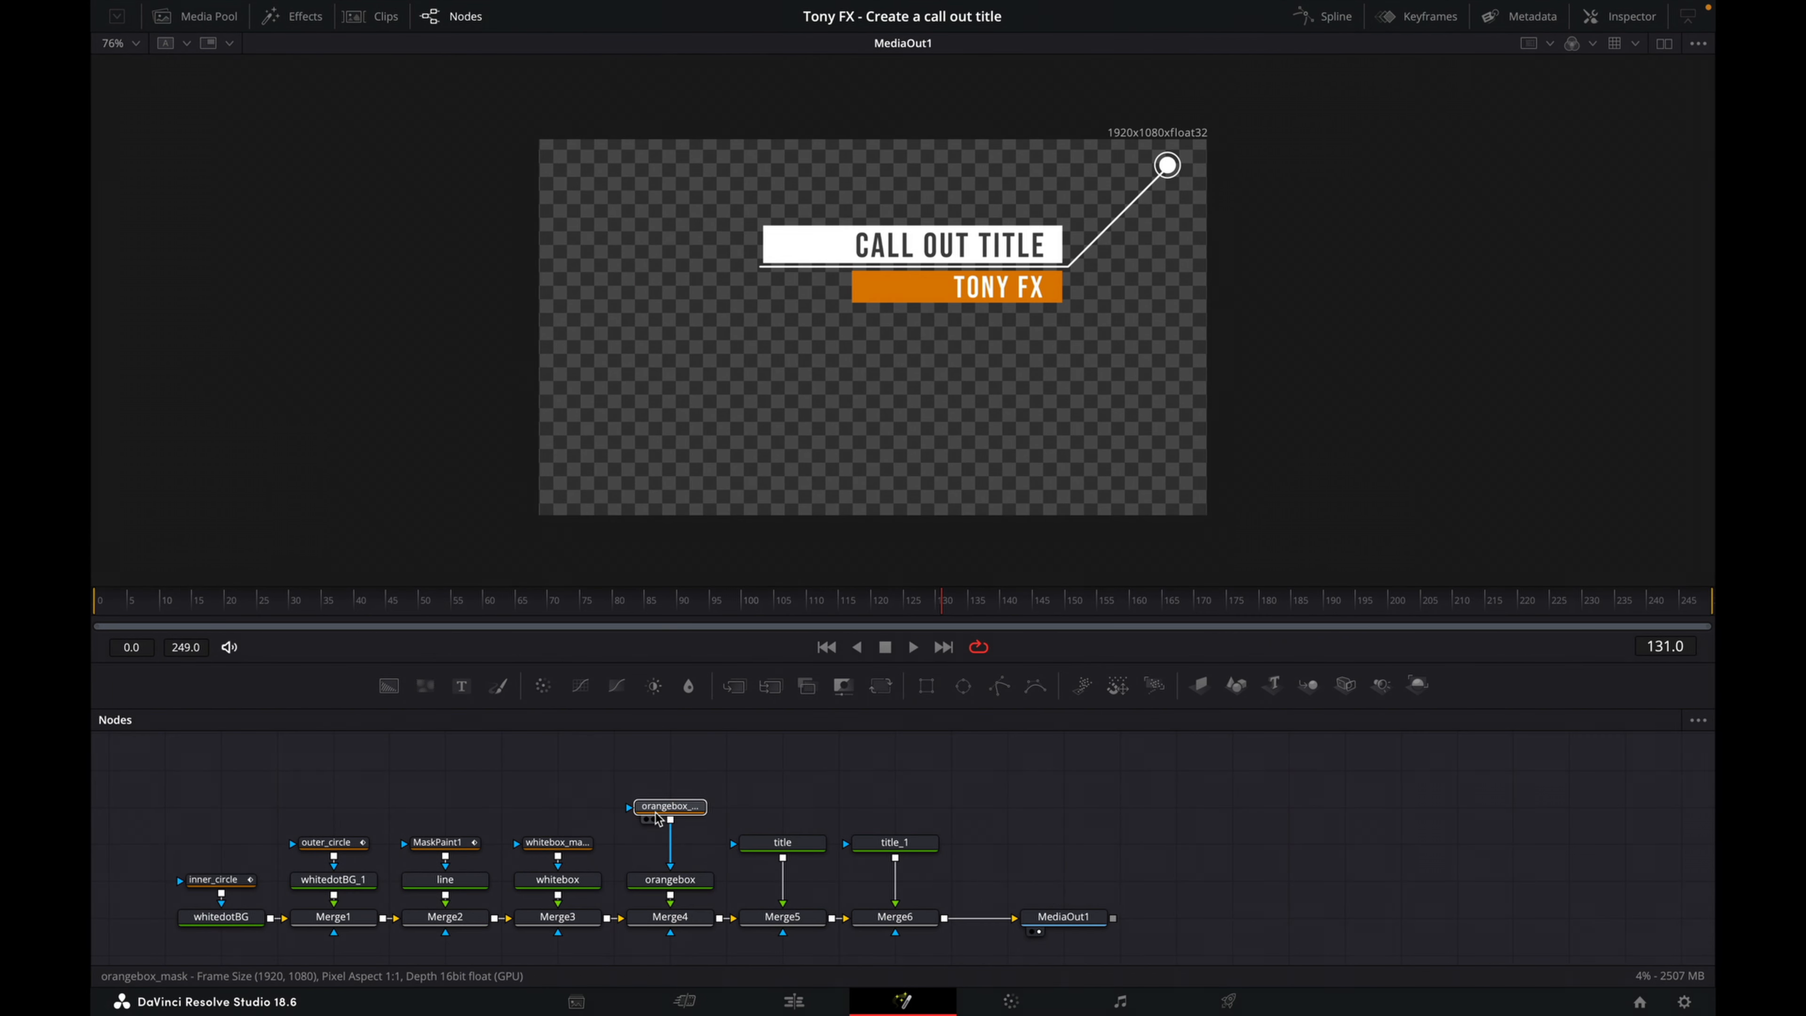
click(926, 689)
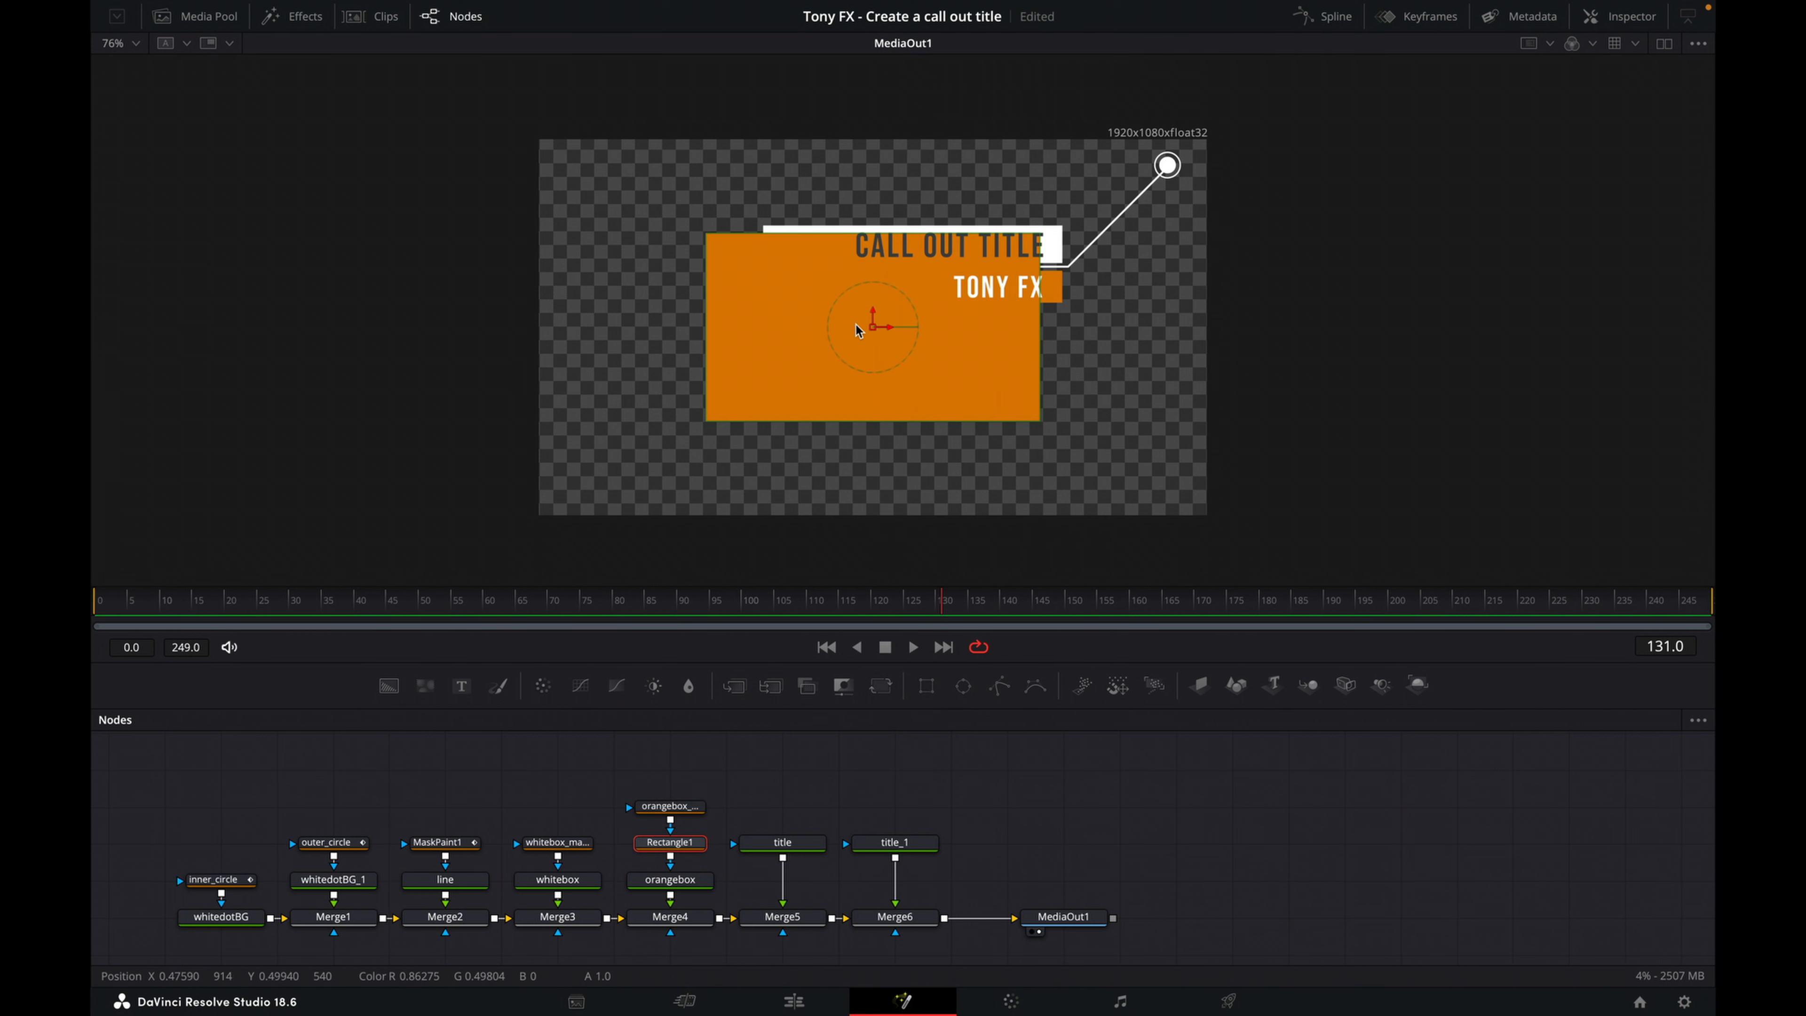
scroll(879, 330, up, 2)
drag(871, 329, 1378, 274)
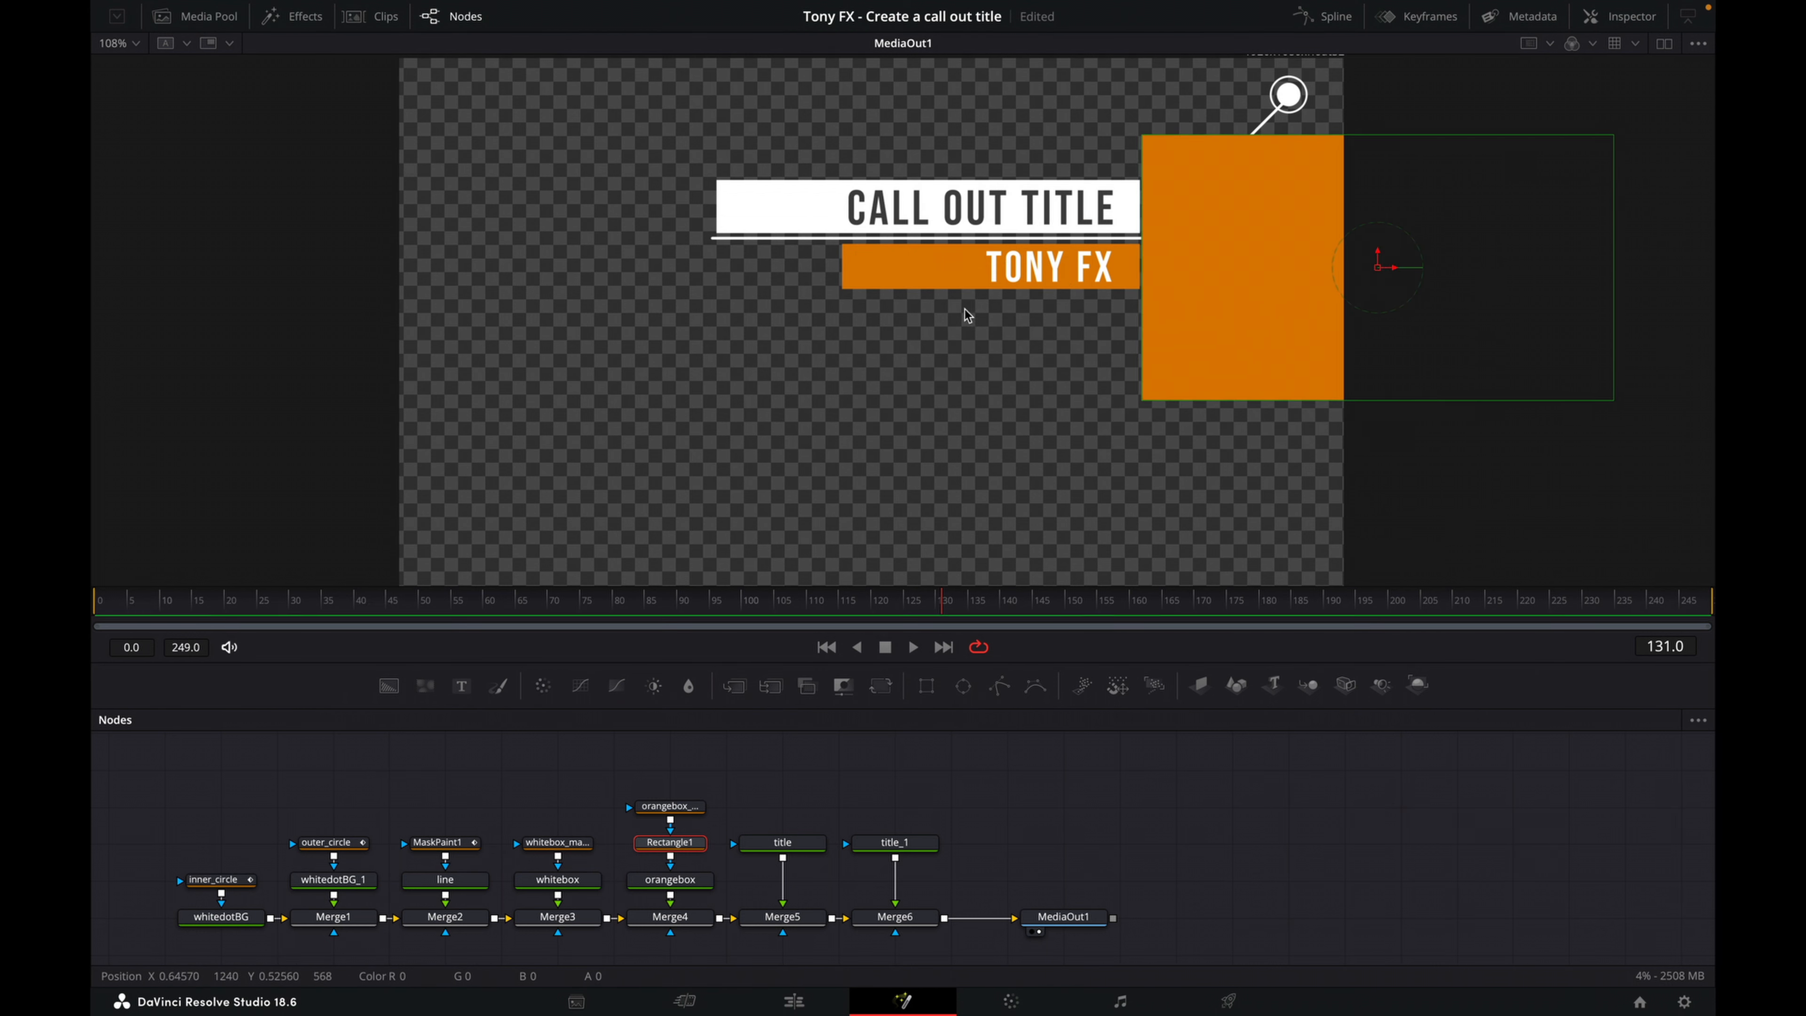
click(1619, 22)
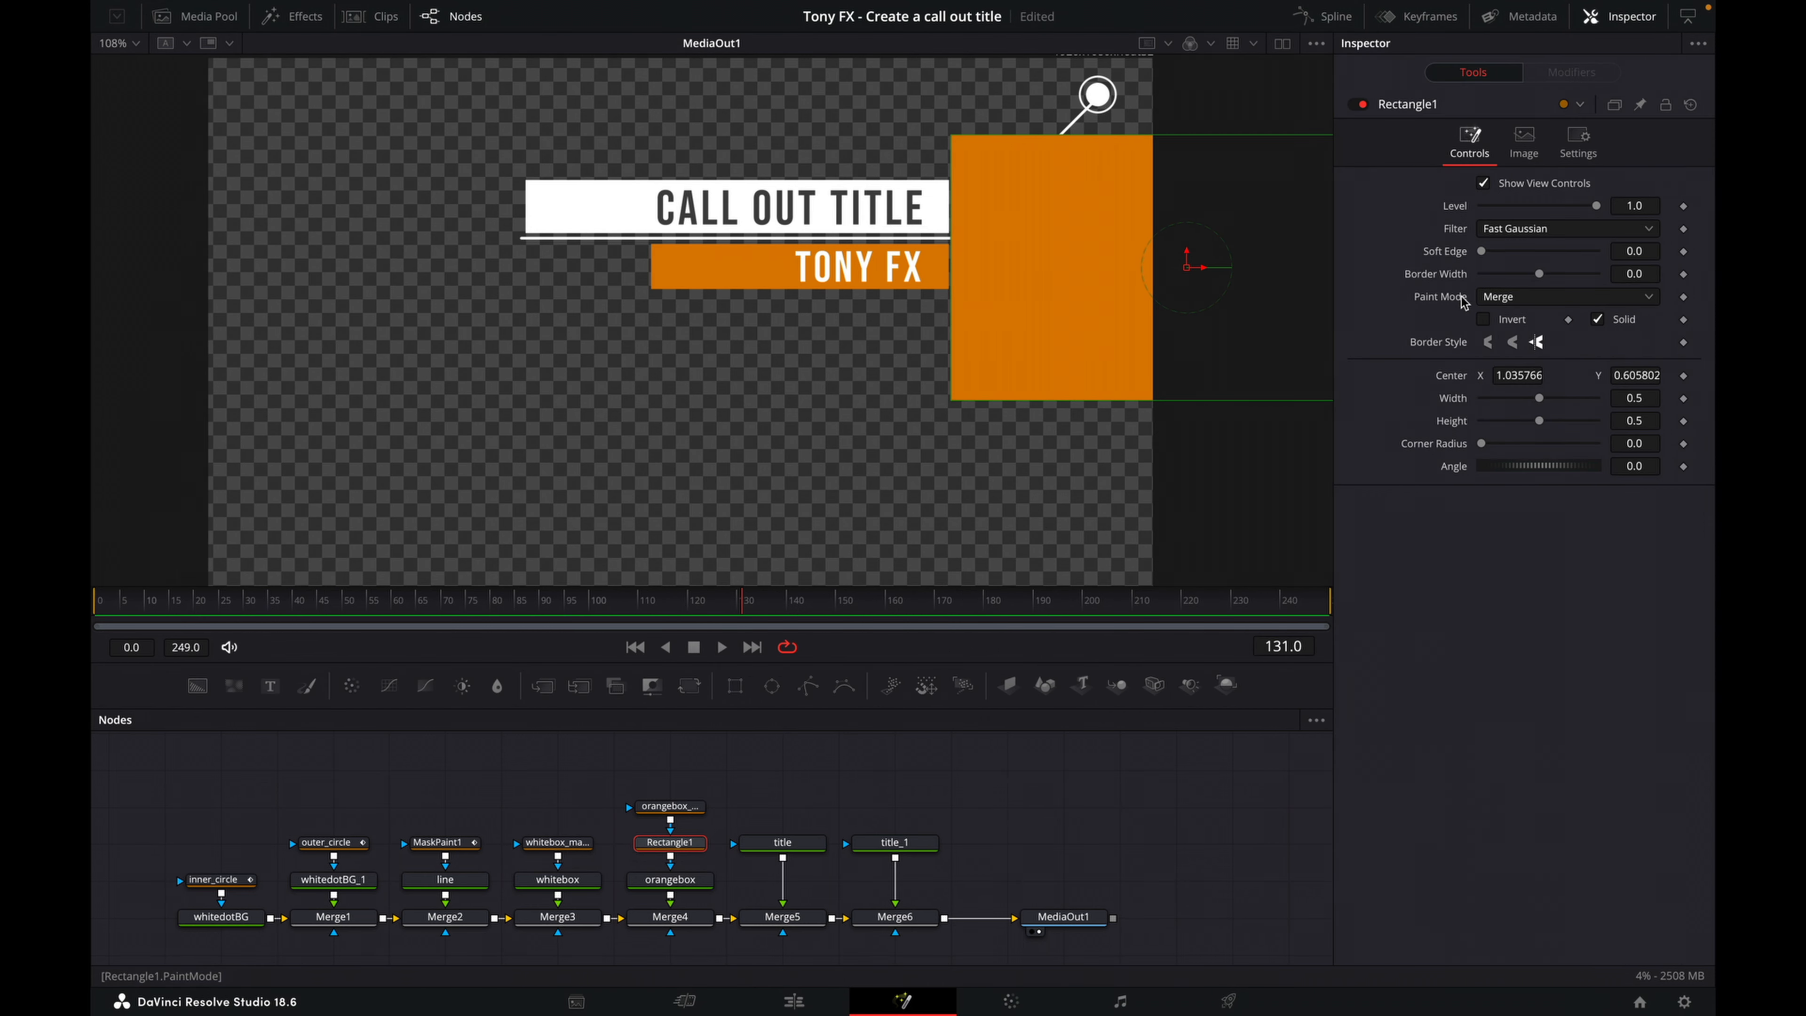
click(1504, 297)
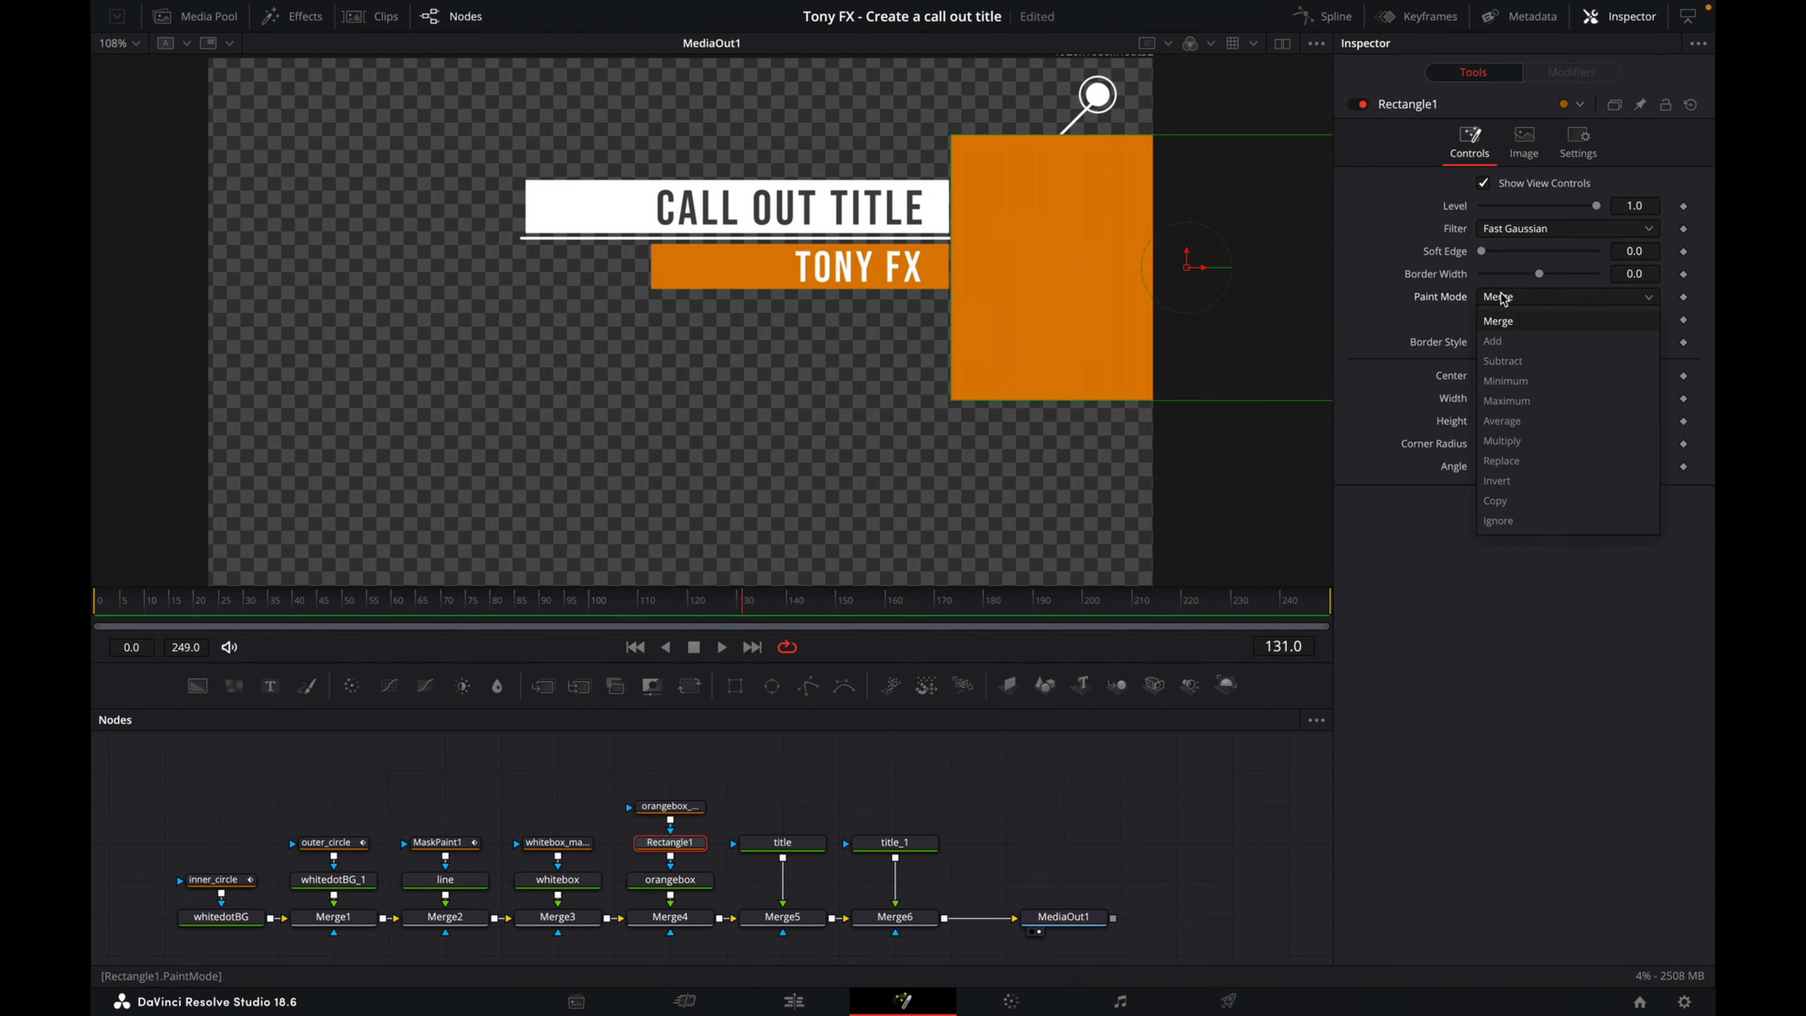
click(1504, 361)
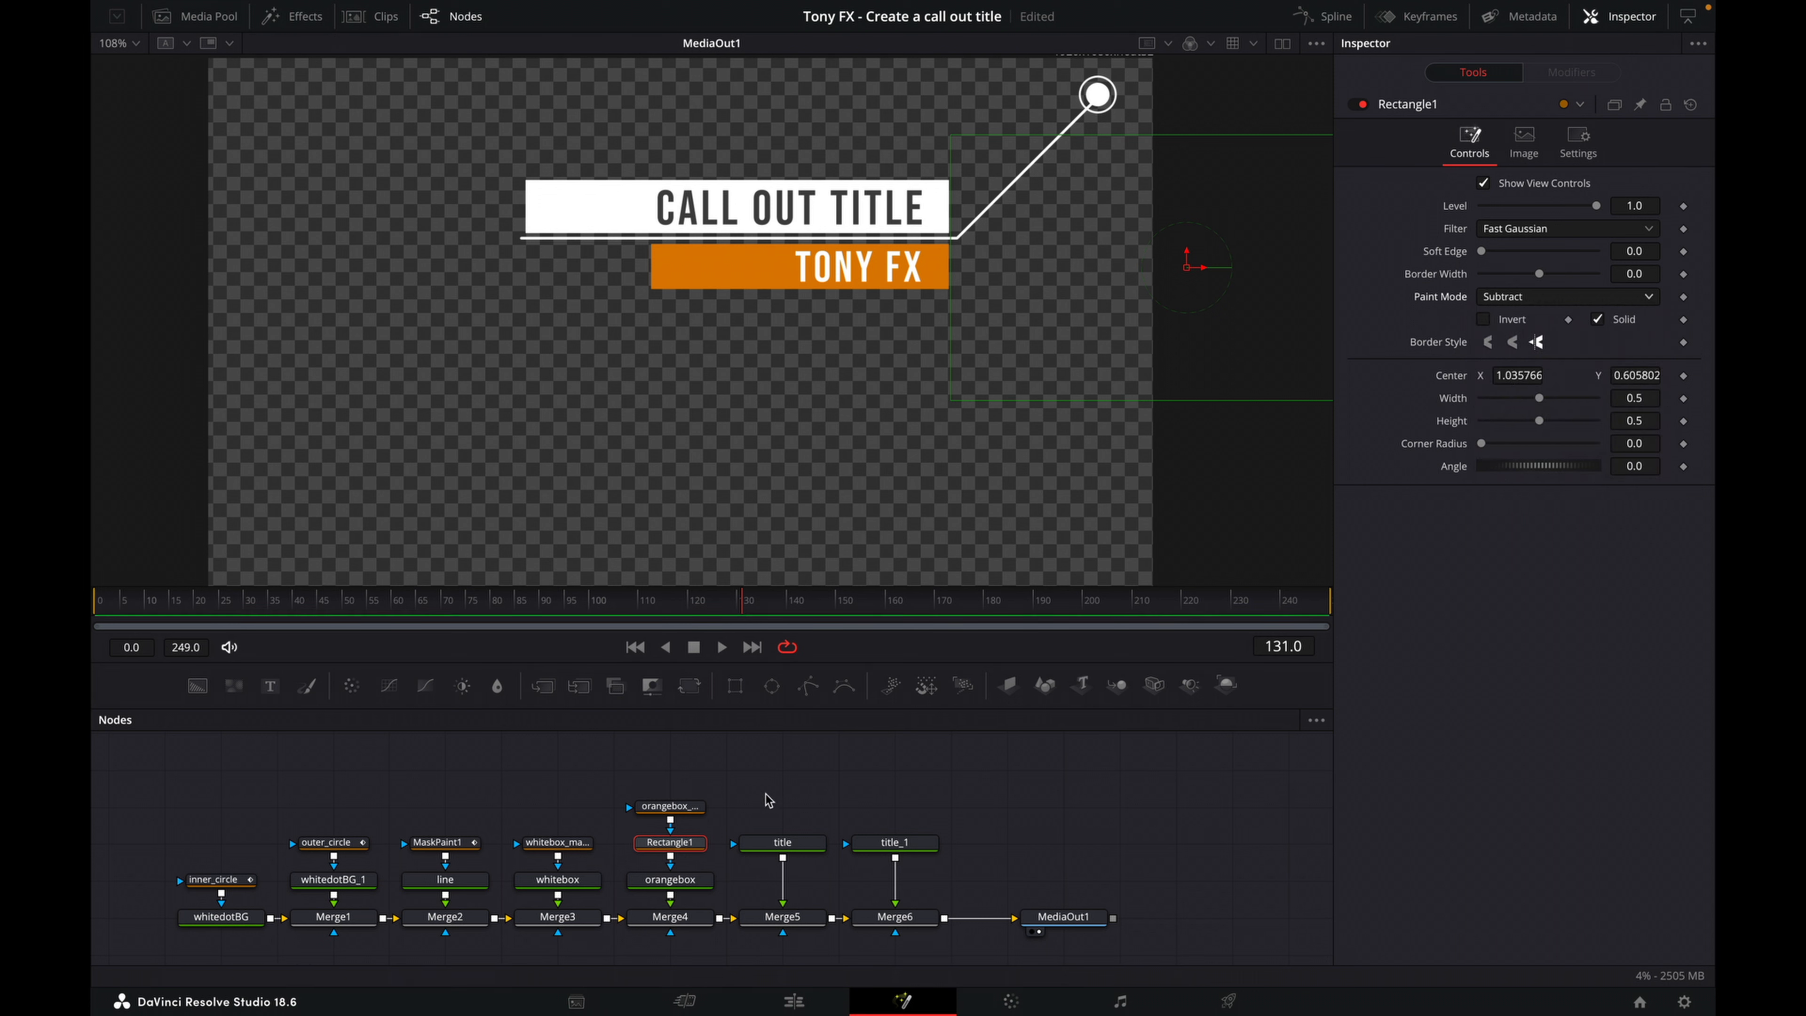
- Add a rectangle mask between whitebox_mask and whitebox, place it against the white box's left edge, and set its Paint Mode to Subtract
drag(576, 845, 576, 818)
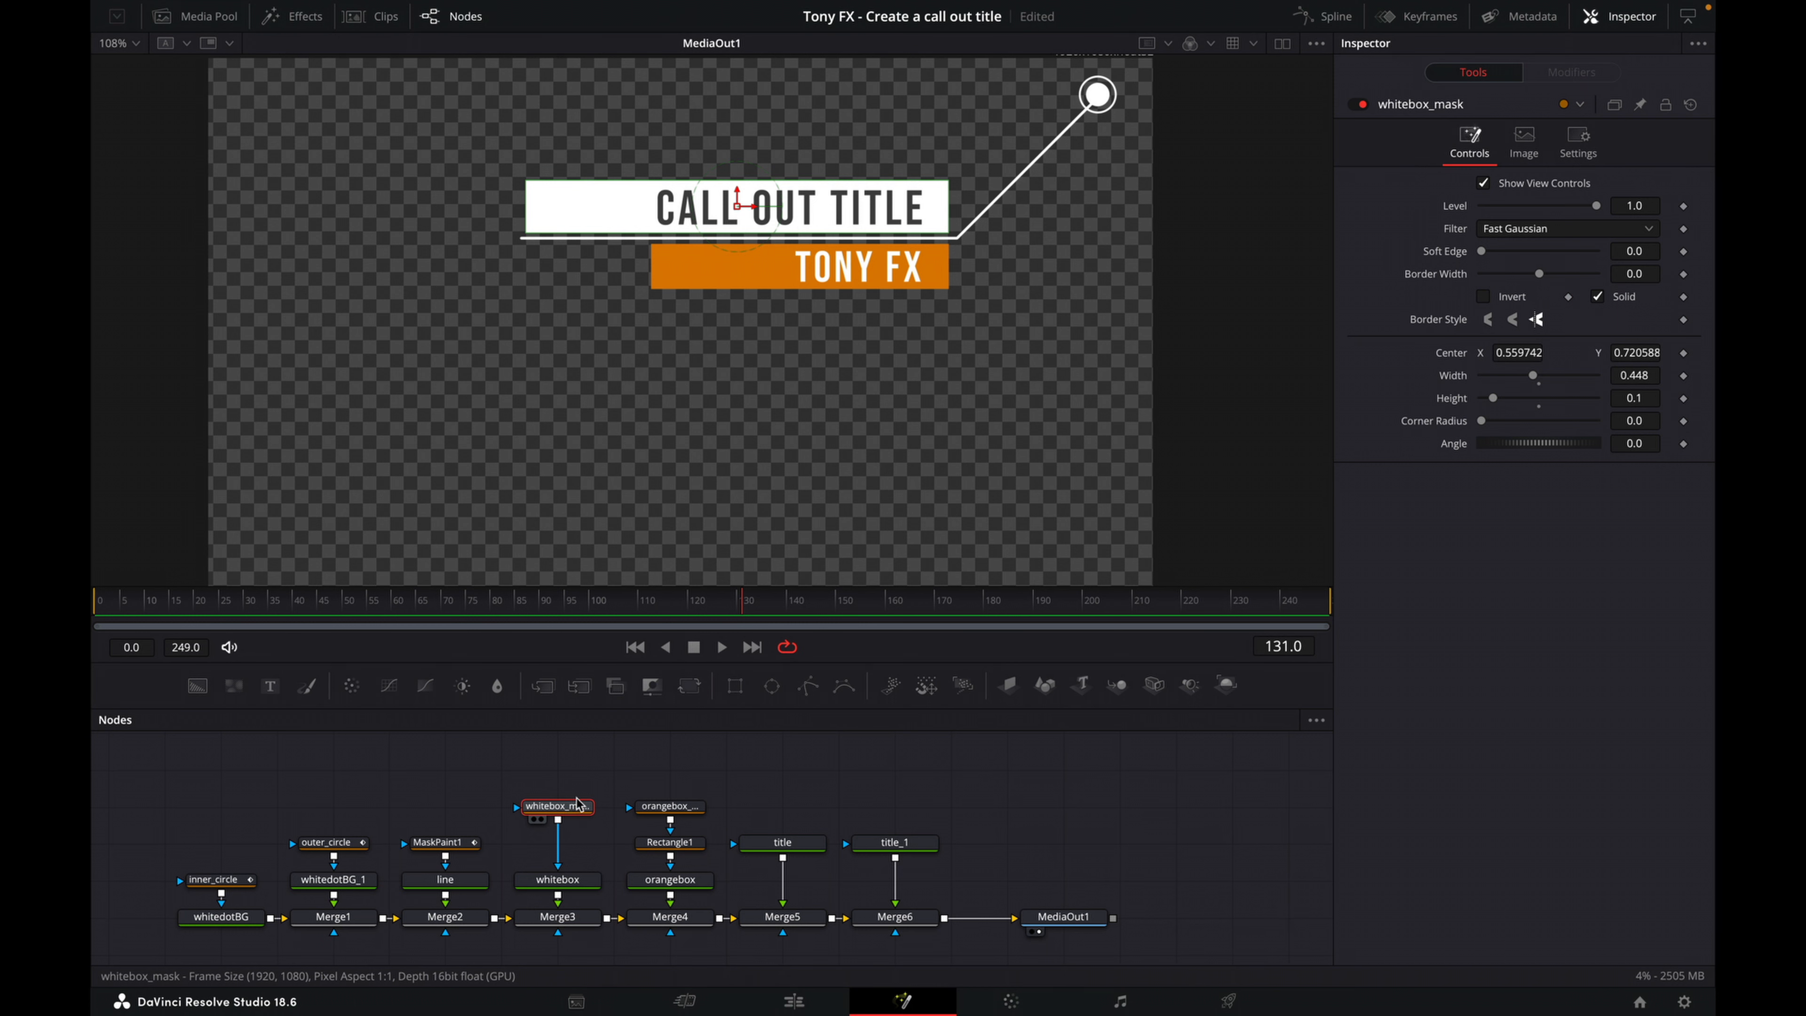
click(735, 690)
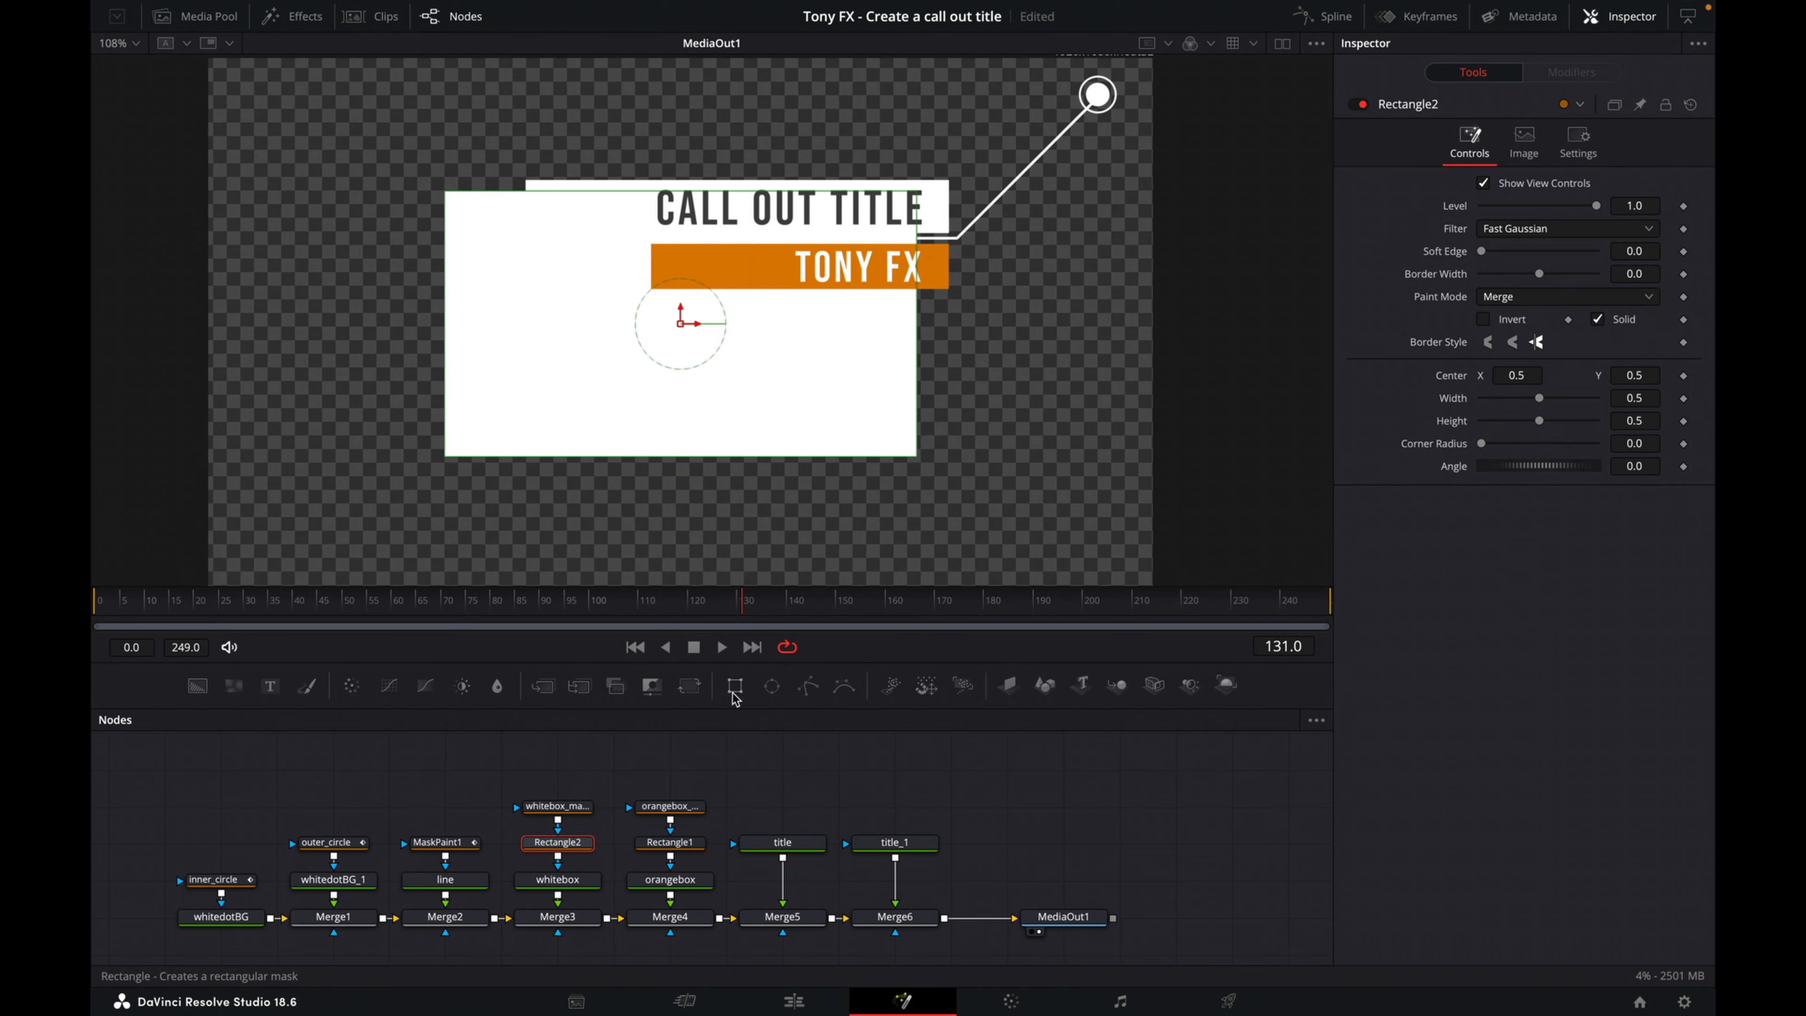
drag(677, 328, 289, 218)
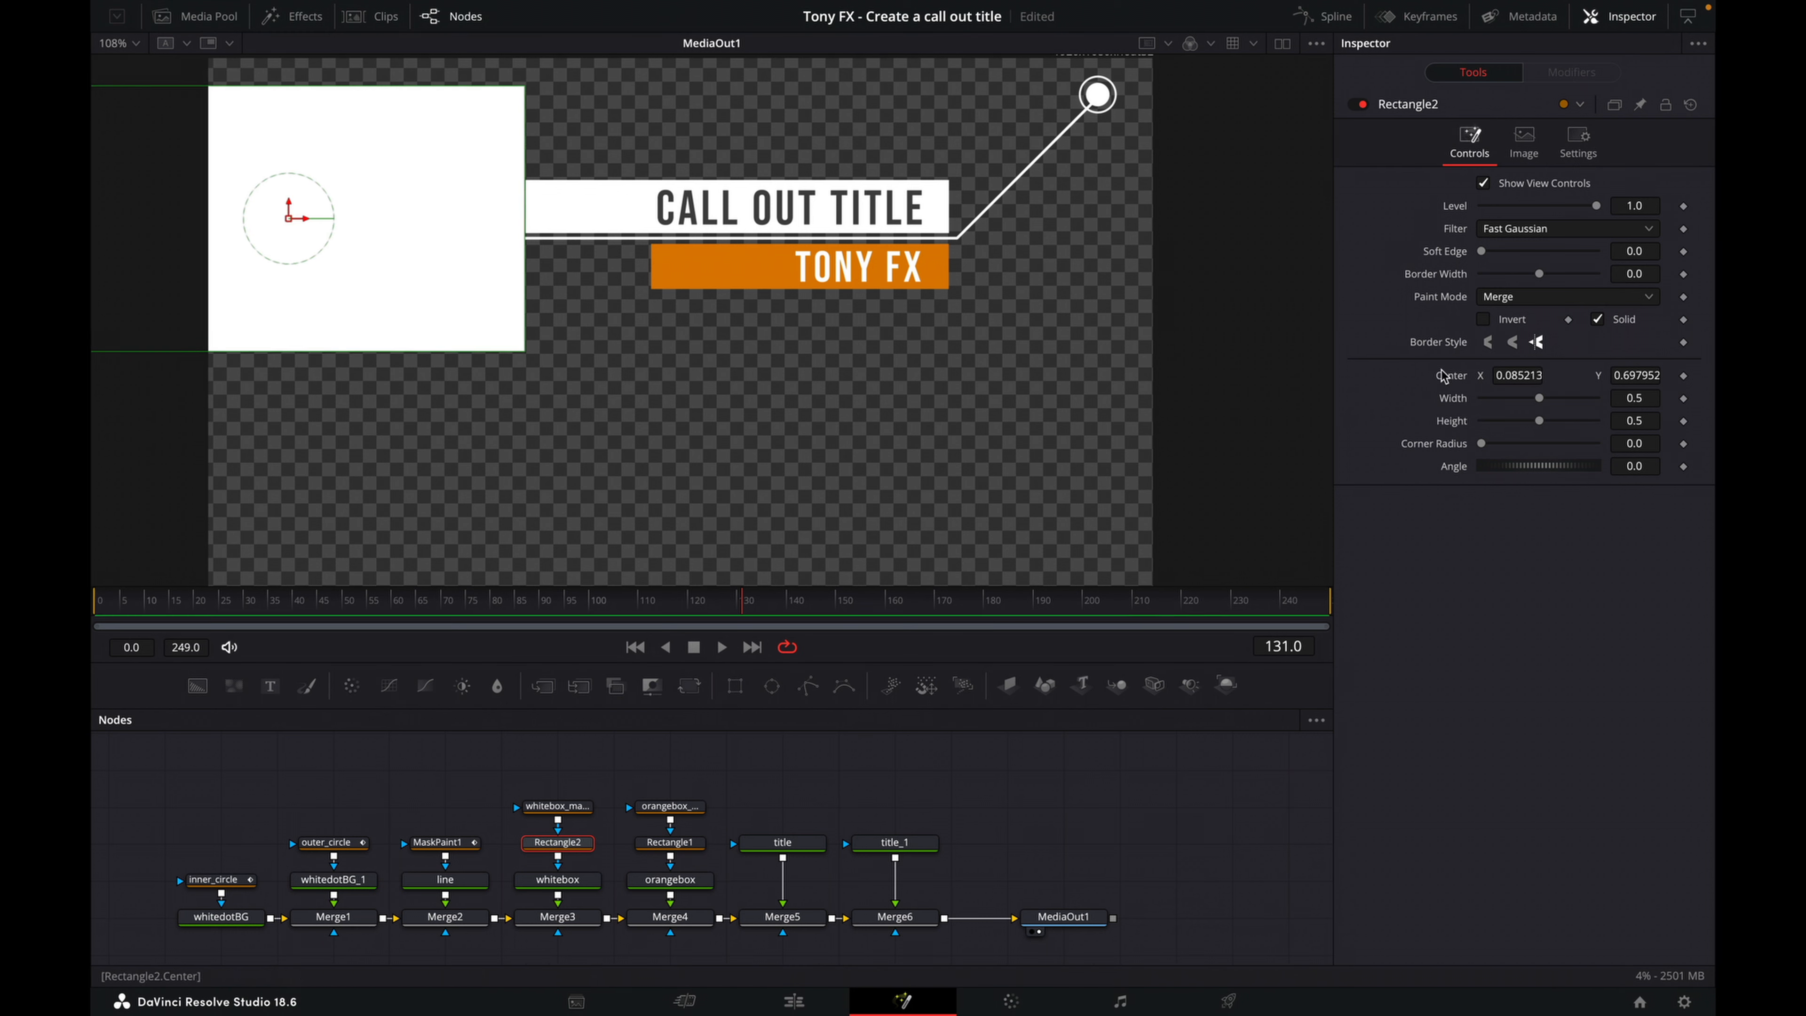
click(1512, 298)
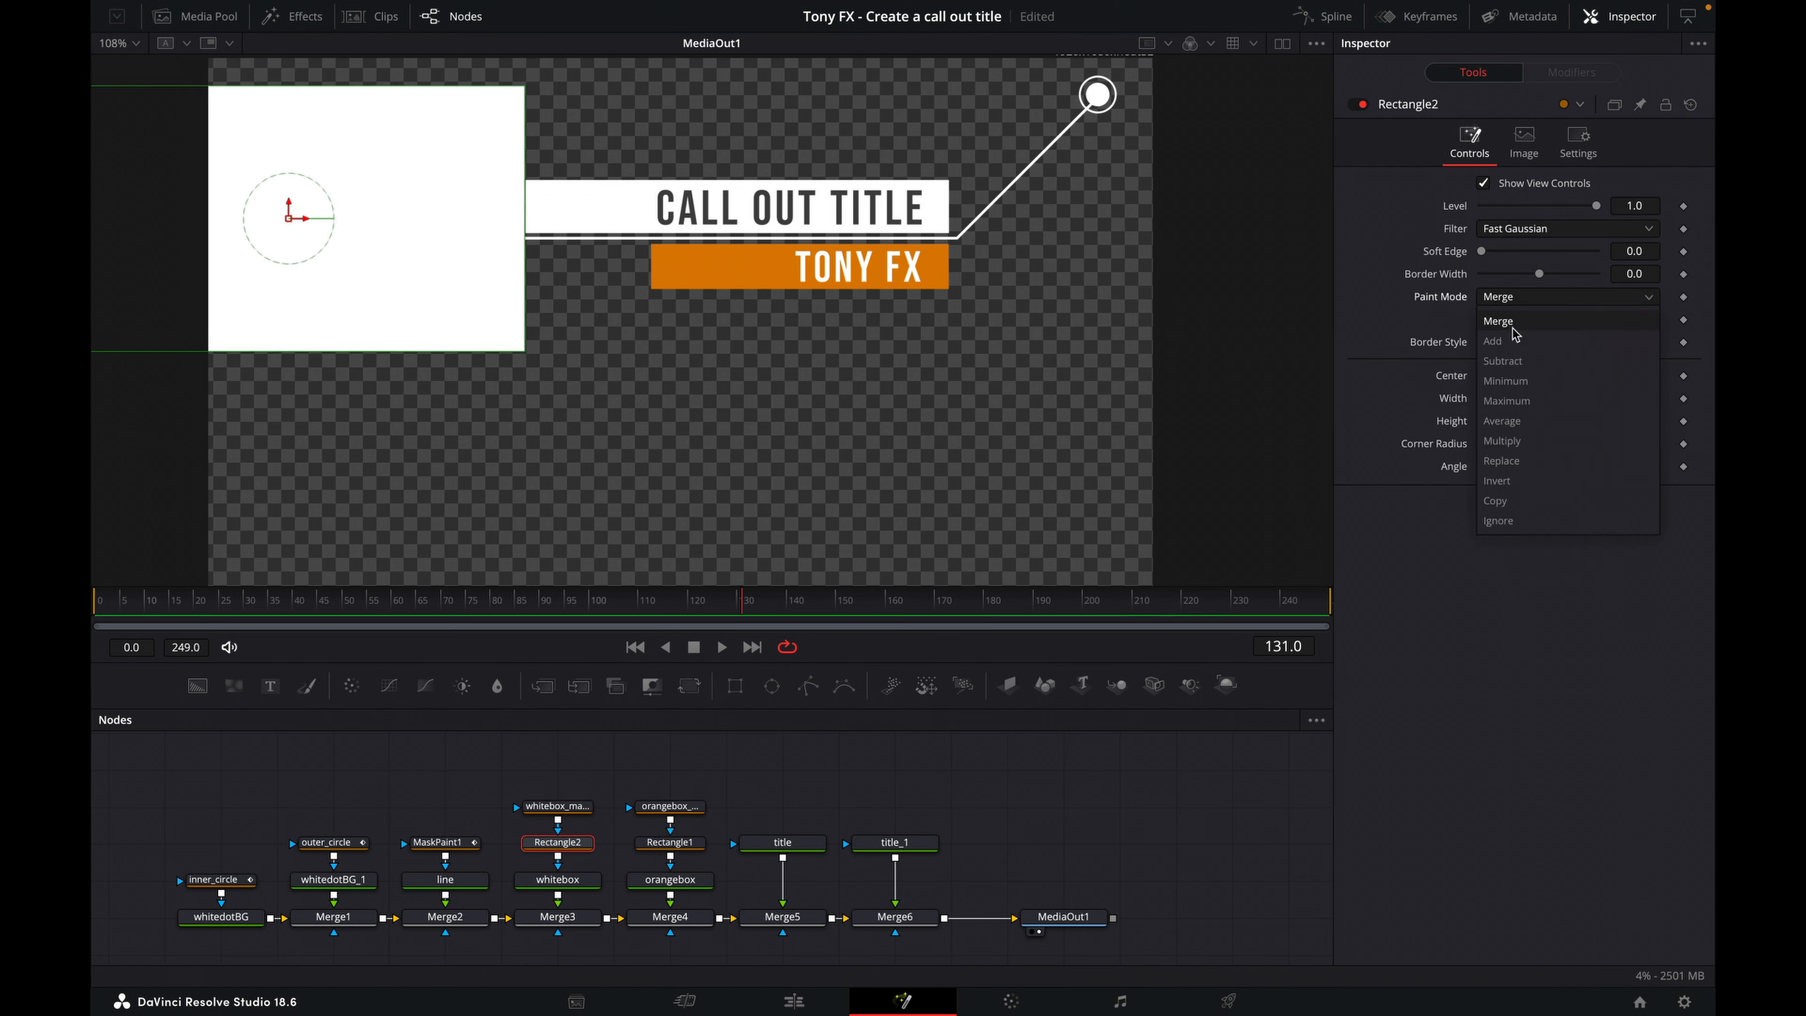
click(1510, 361)
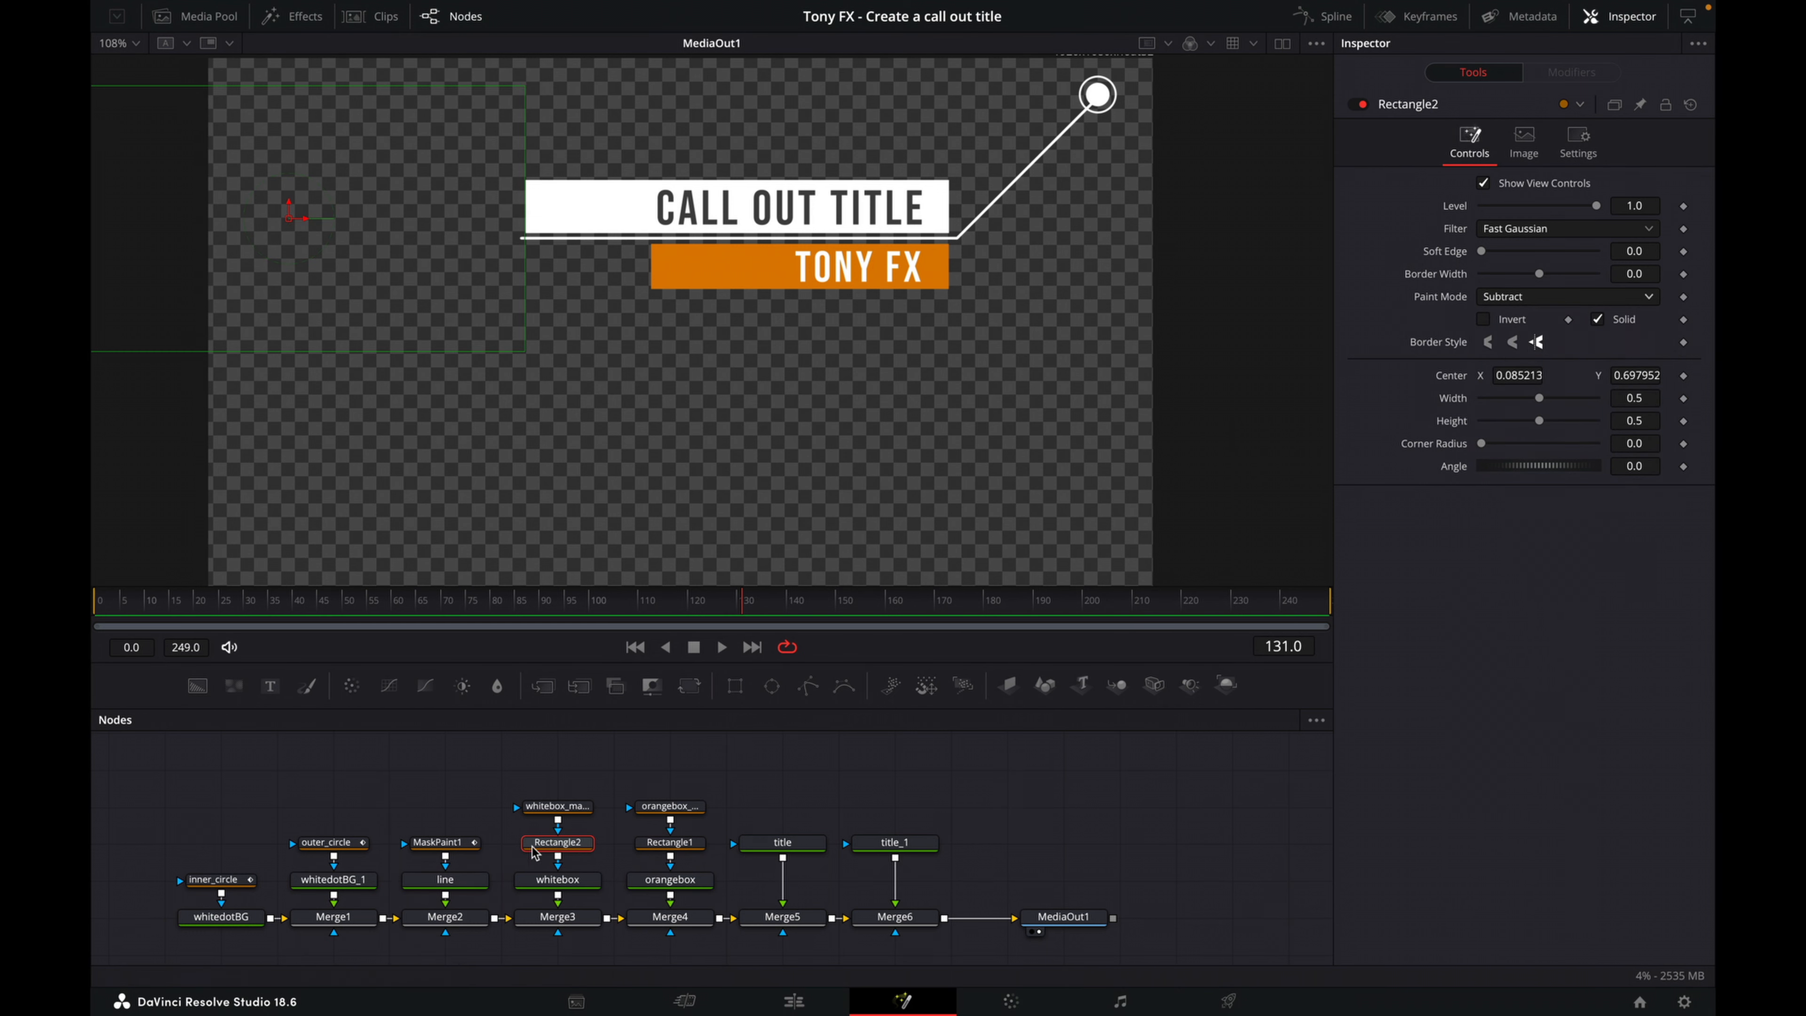
- Rename the white box's subtracting rectangle mask as subtract1
right_click(558, 841)
click(651, 664)
text(st)
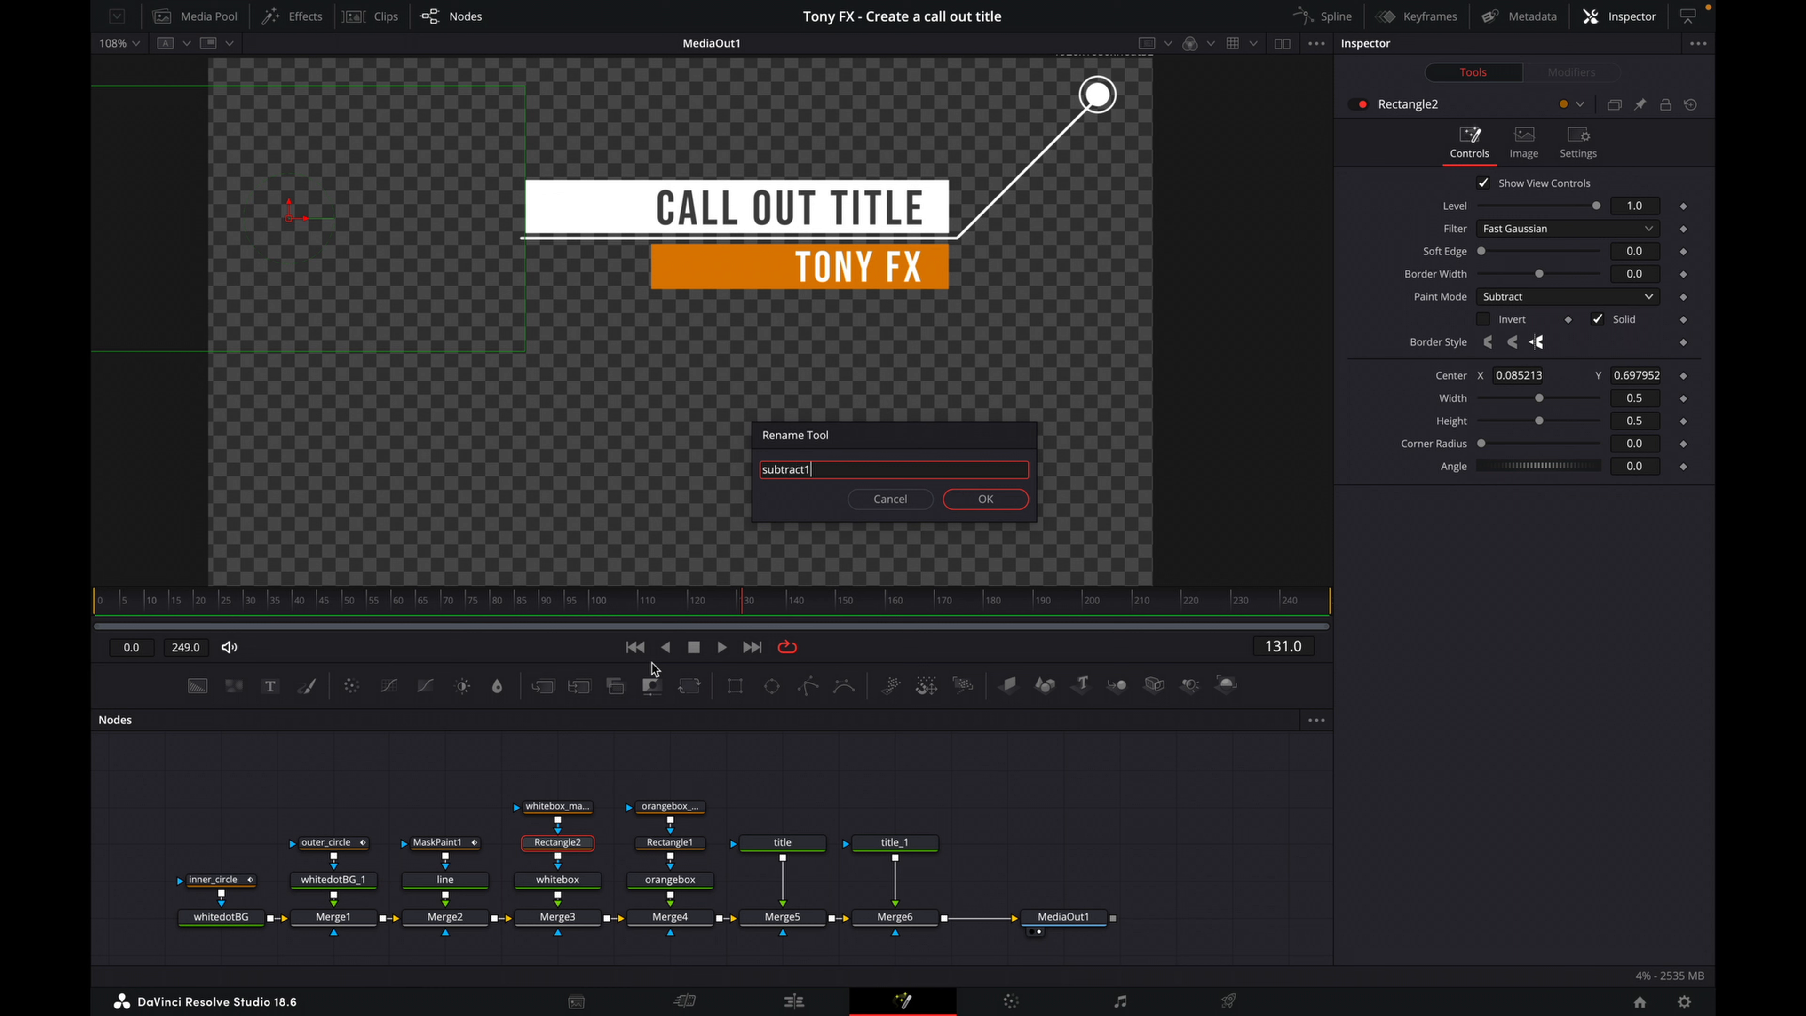
double_click(804, 469)
click(985, 499)
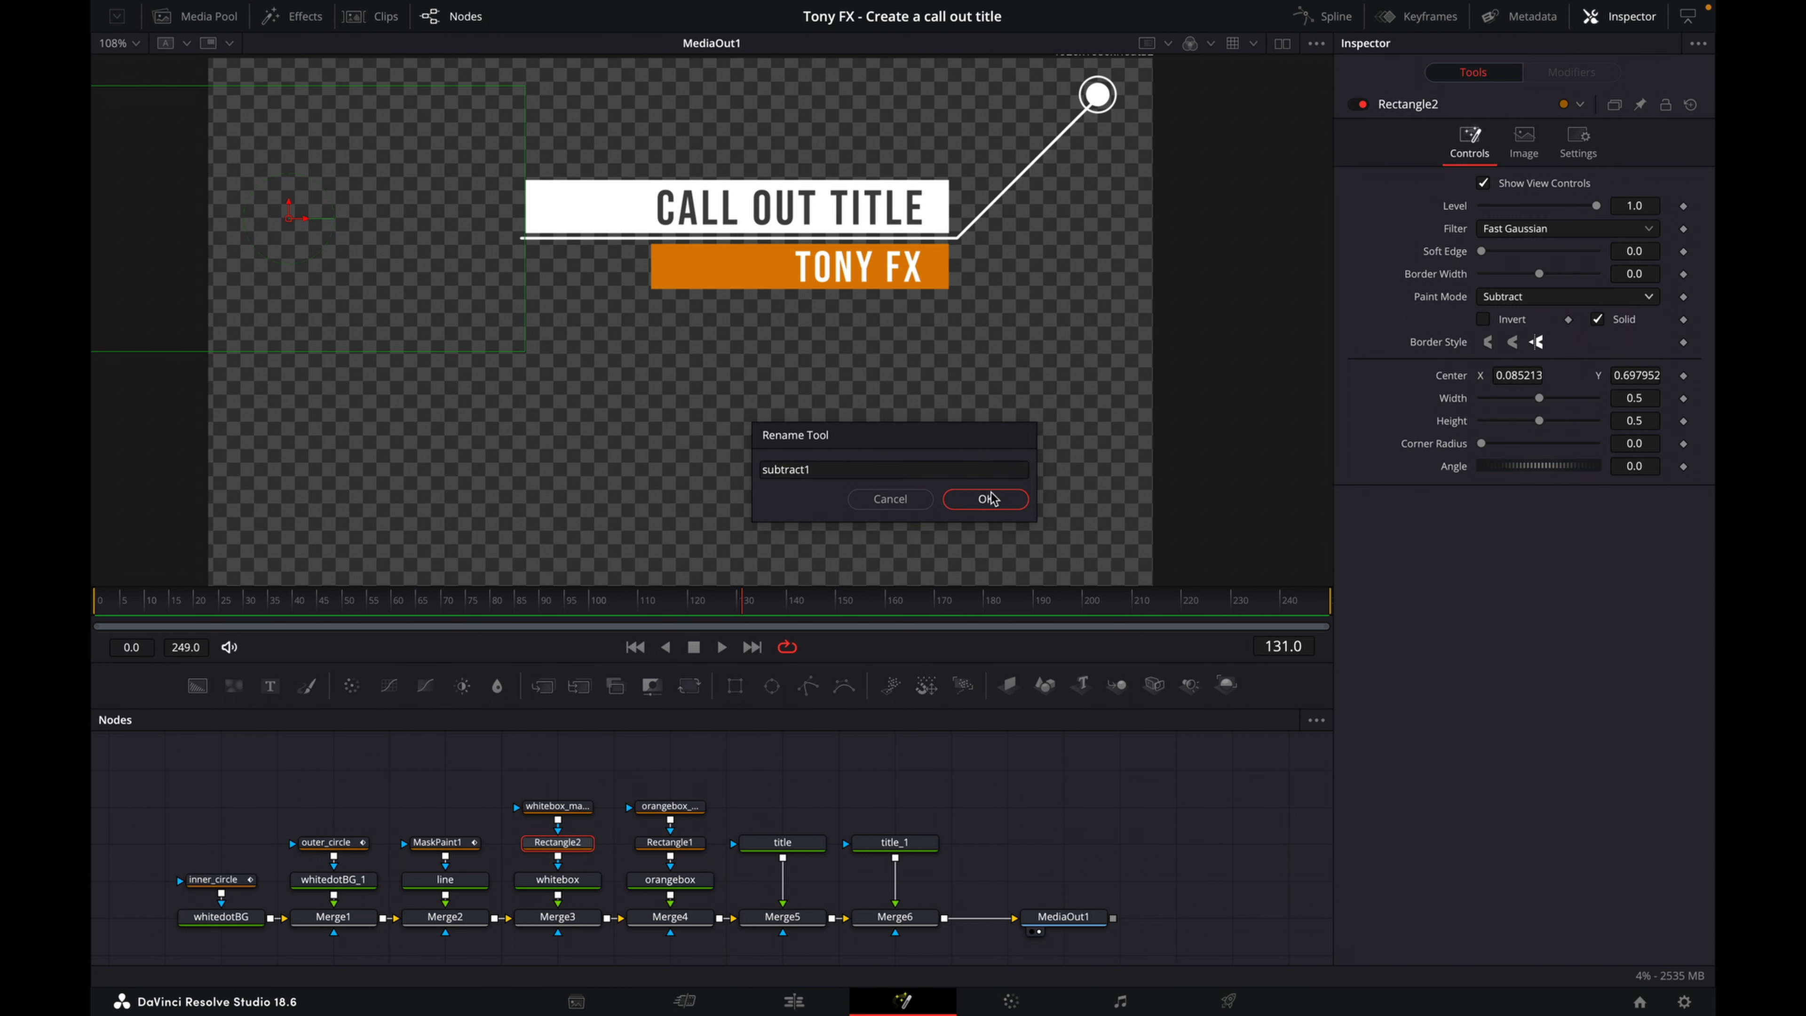
- Rename the orange box's subtracting rectangle mask as subtract2
right_click(682, 839)
click(748, 664)
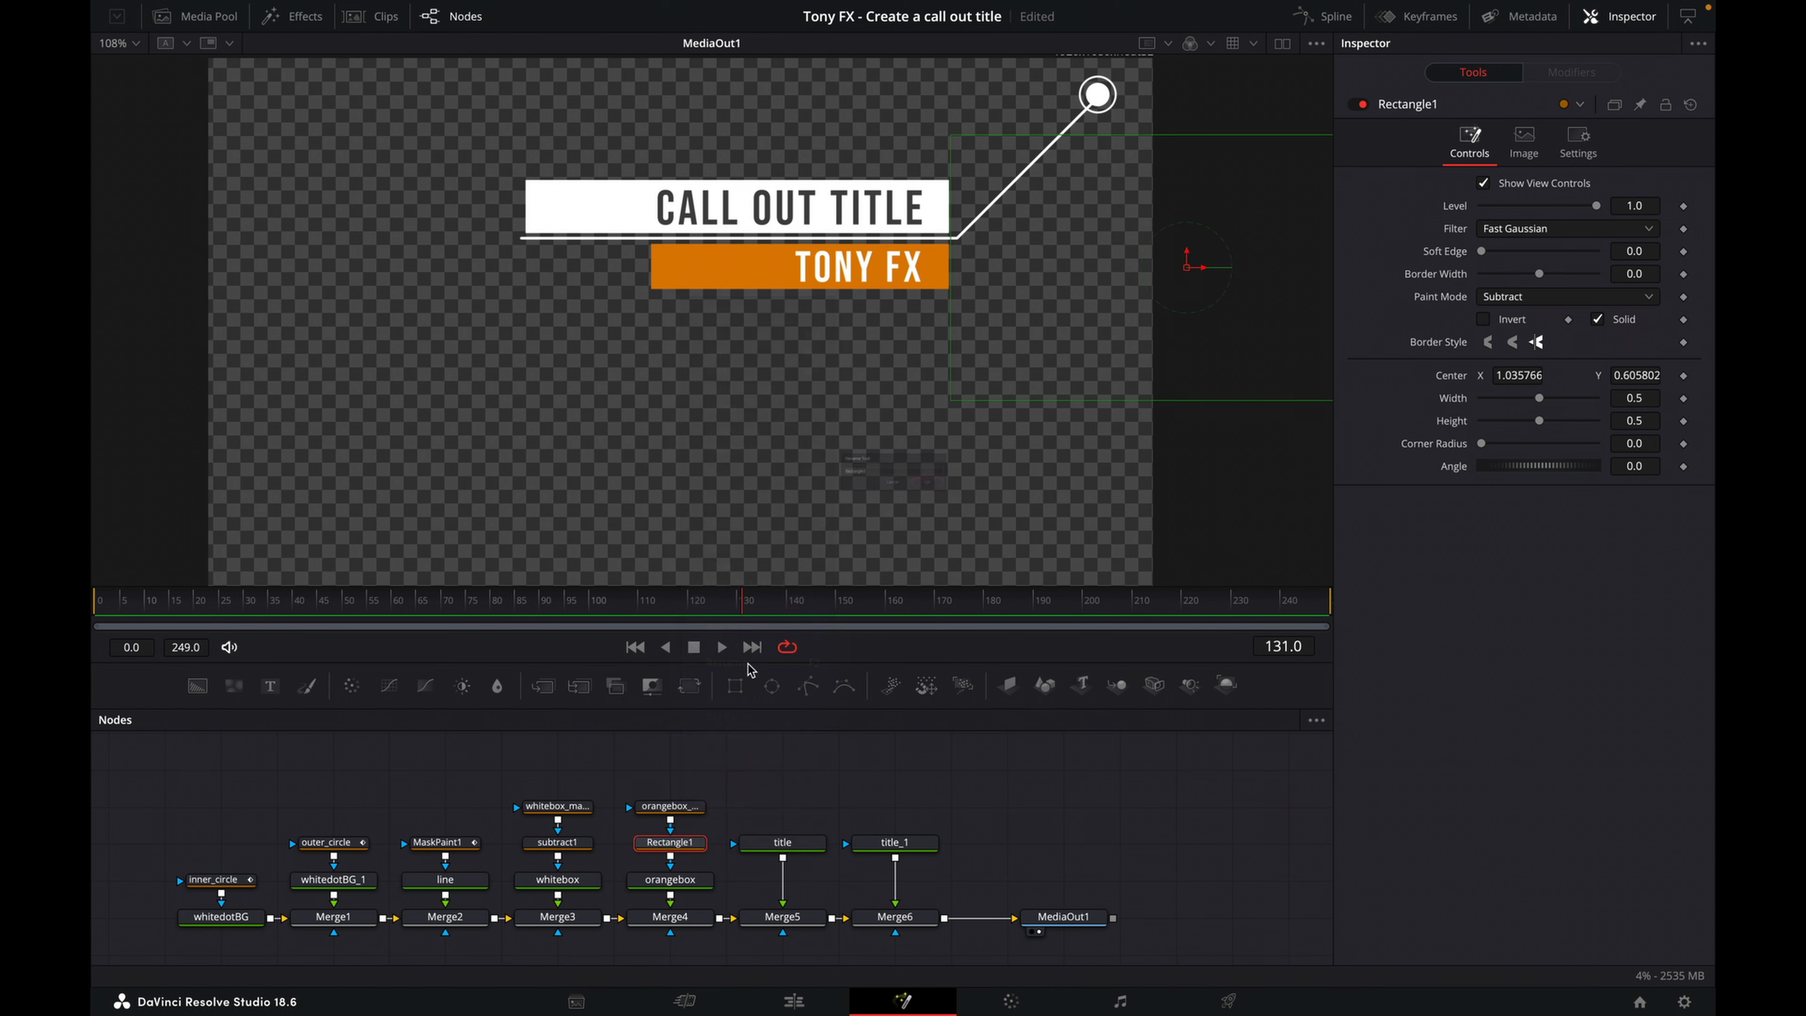
text(subtrac2)
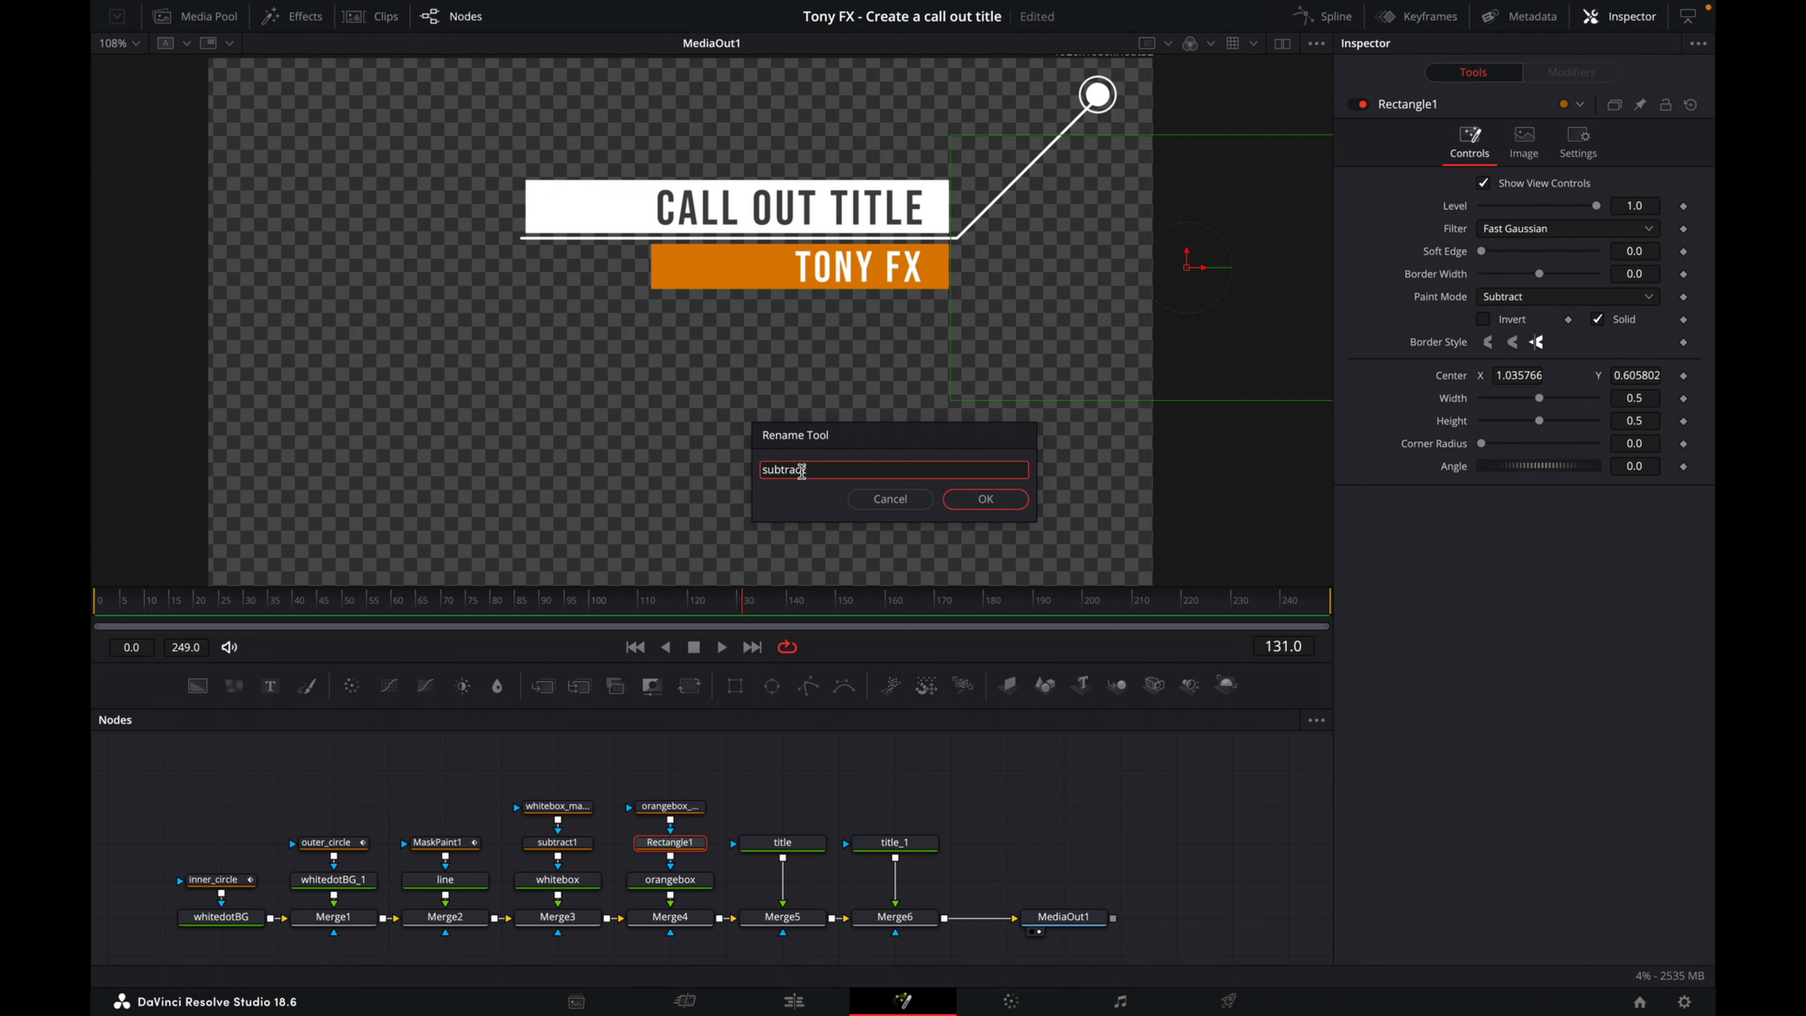
click(1014, 502)
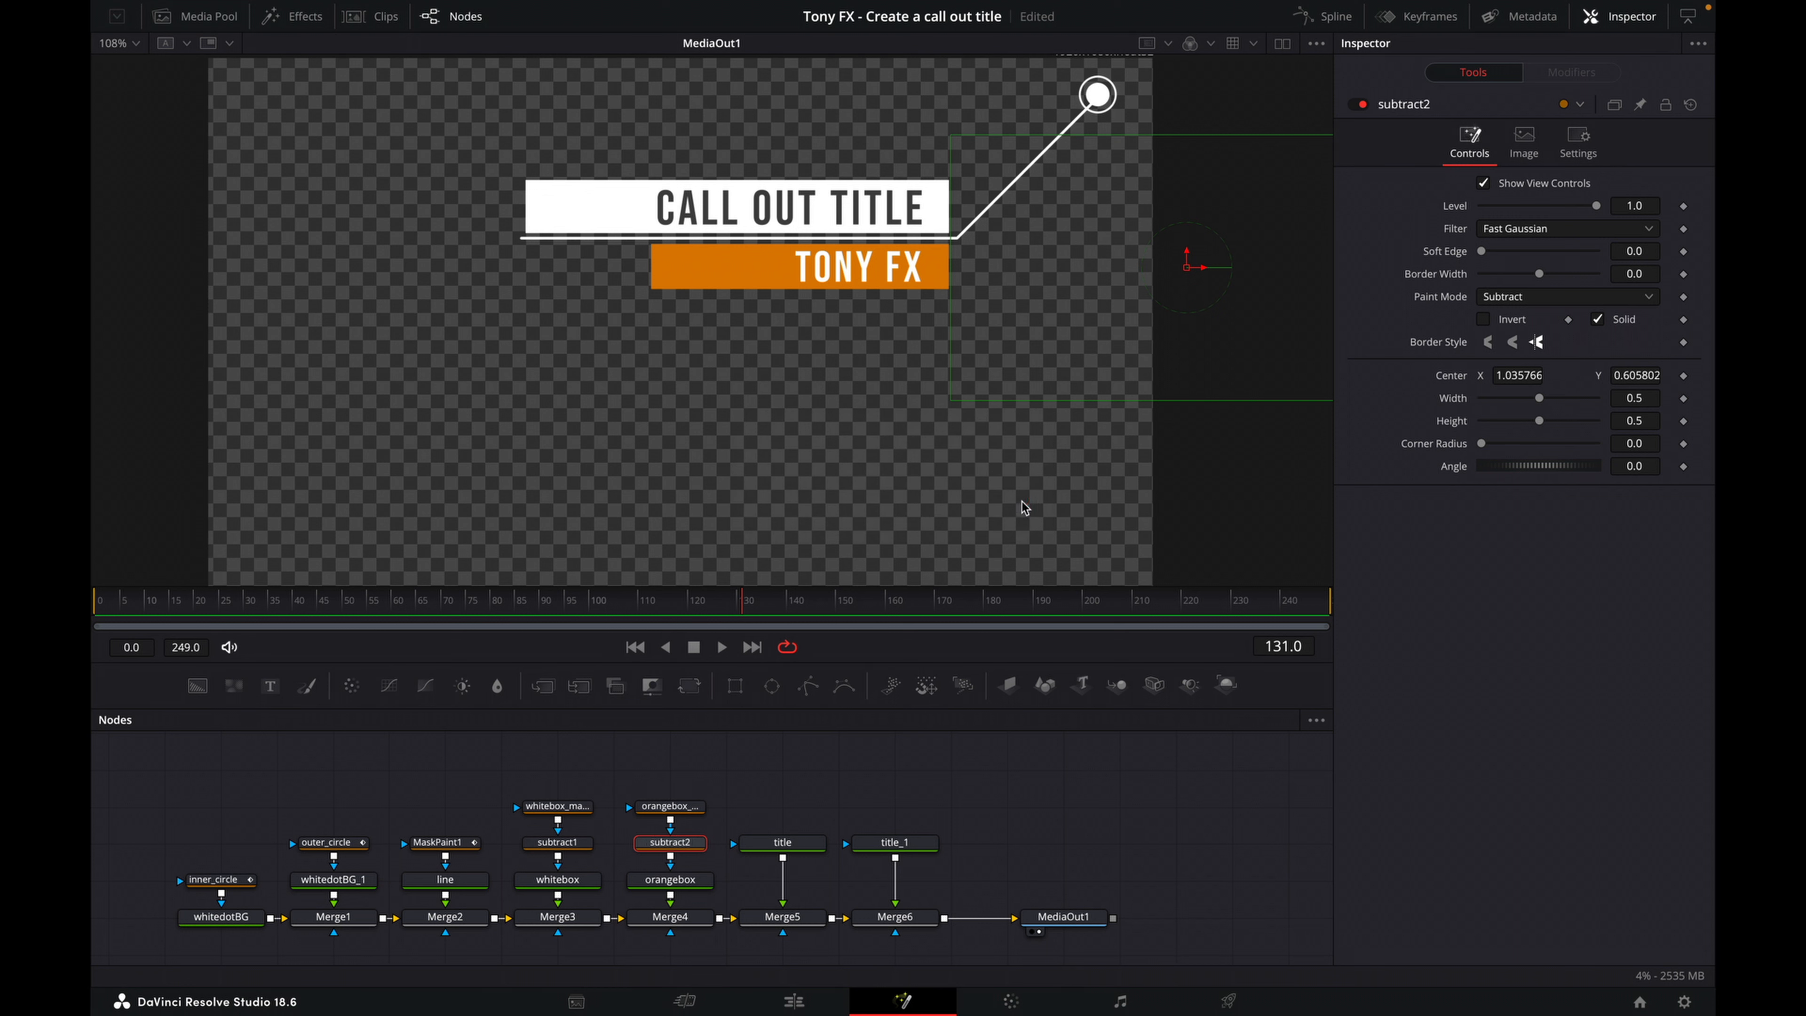
click(785, 778)
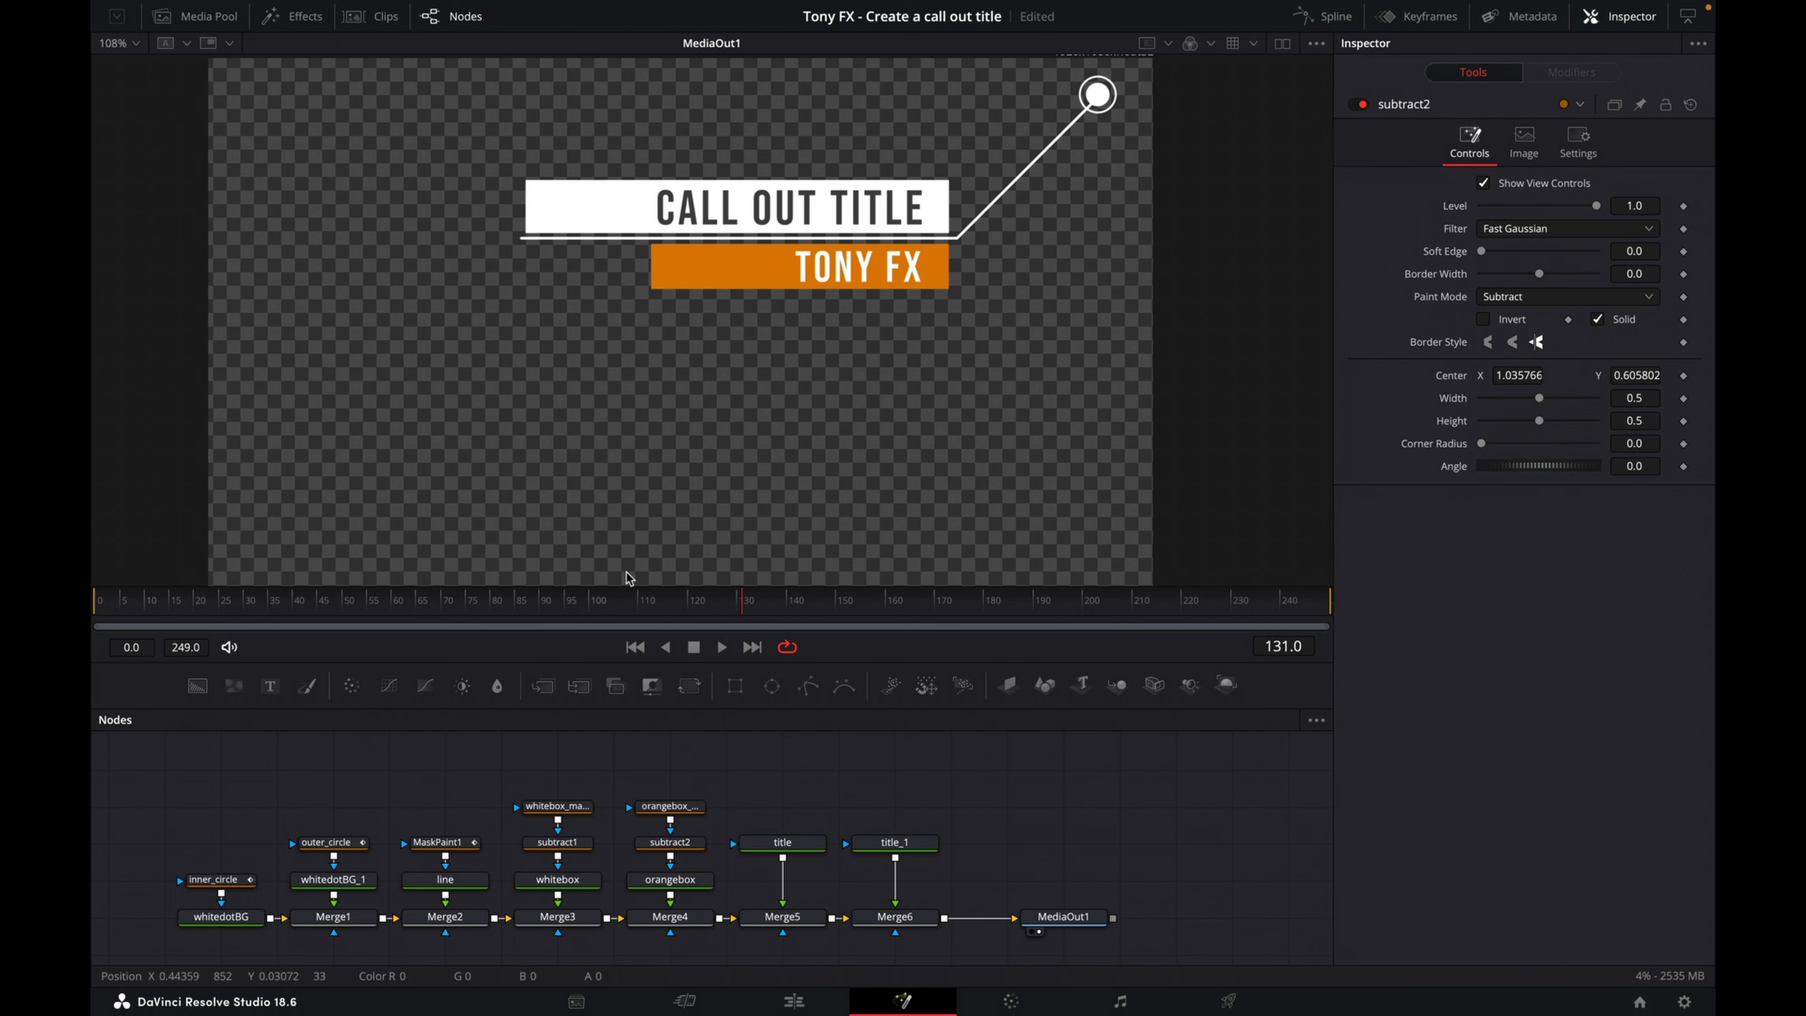
- Save the project and add a Center keyframe to whitebox_mask at frame 60
click(578, 810)
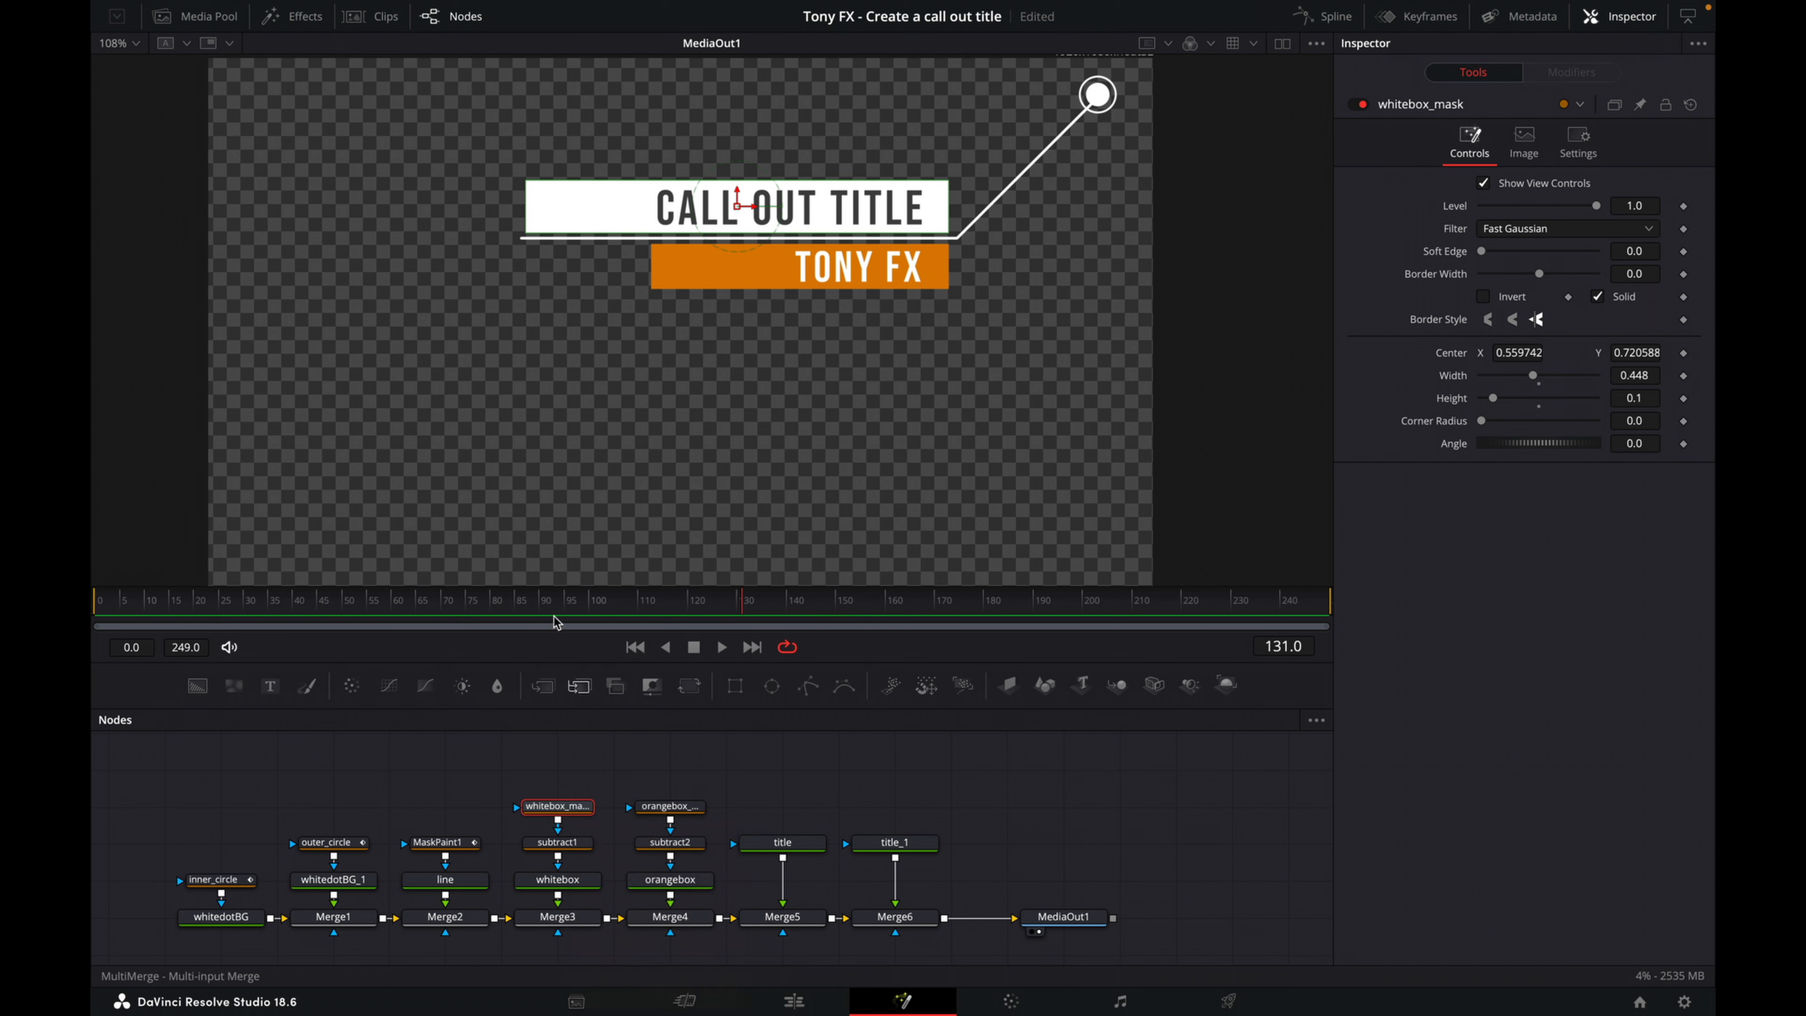
click(603, 603)
drag(603, 605, 395, 613)
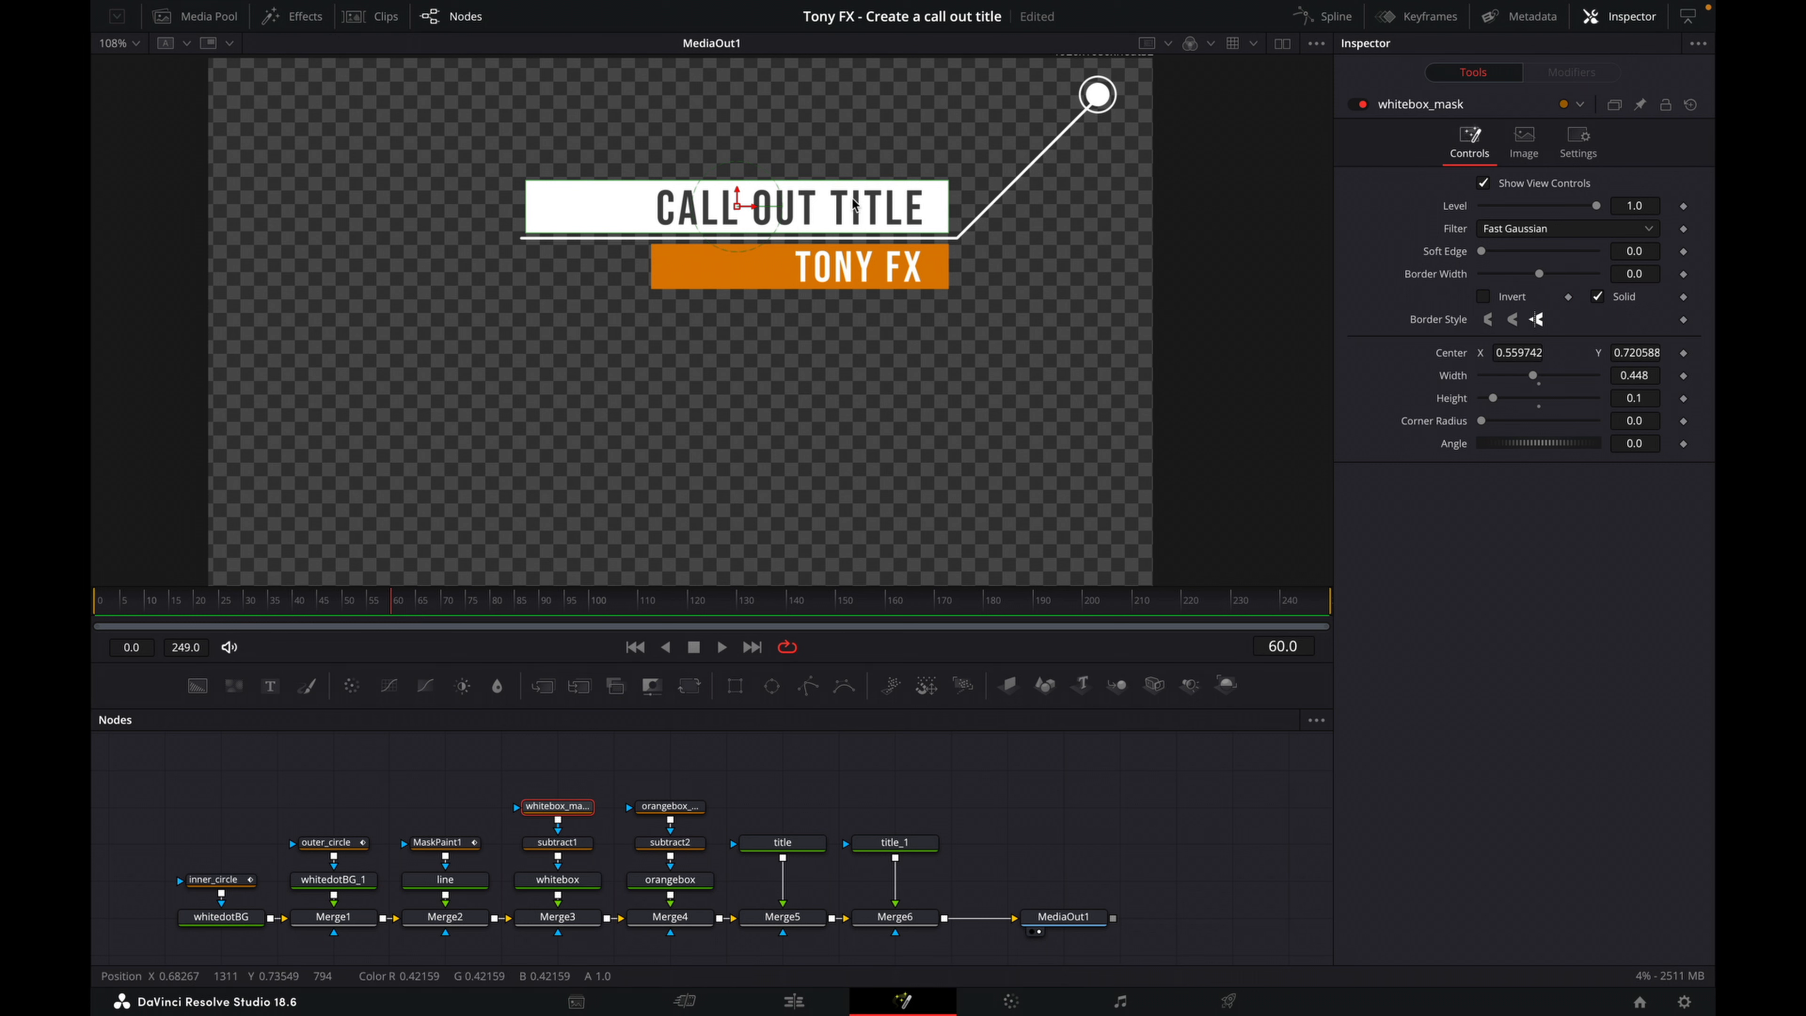
key(super+s)
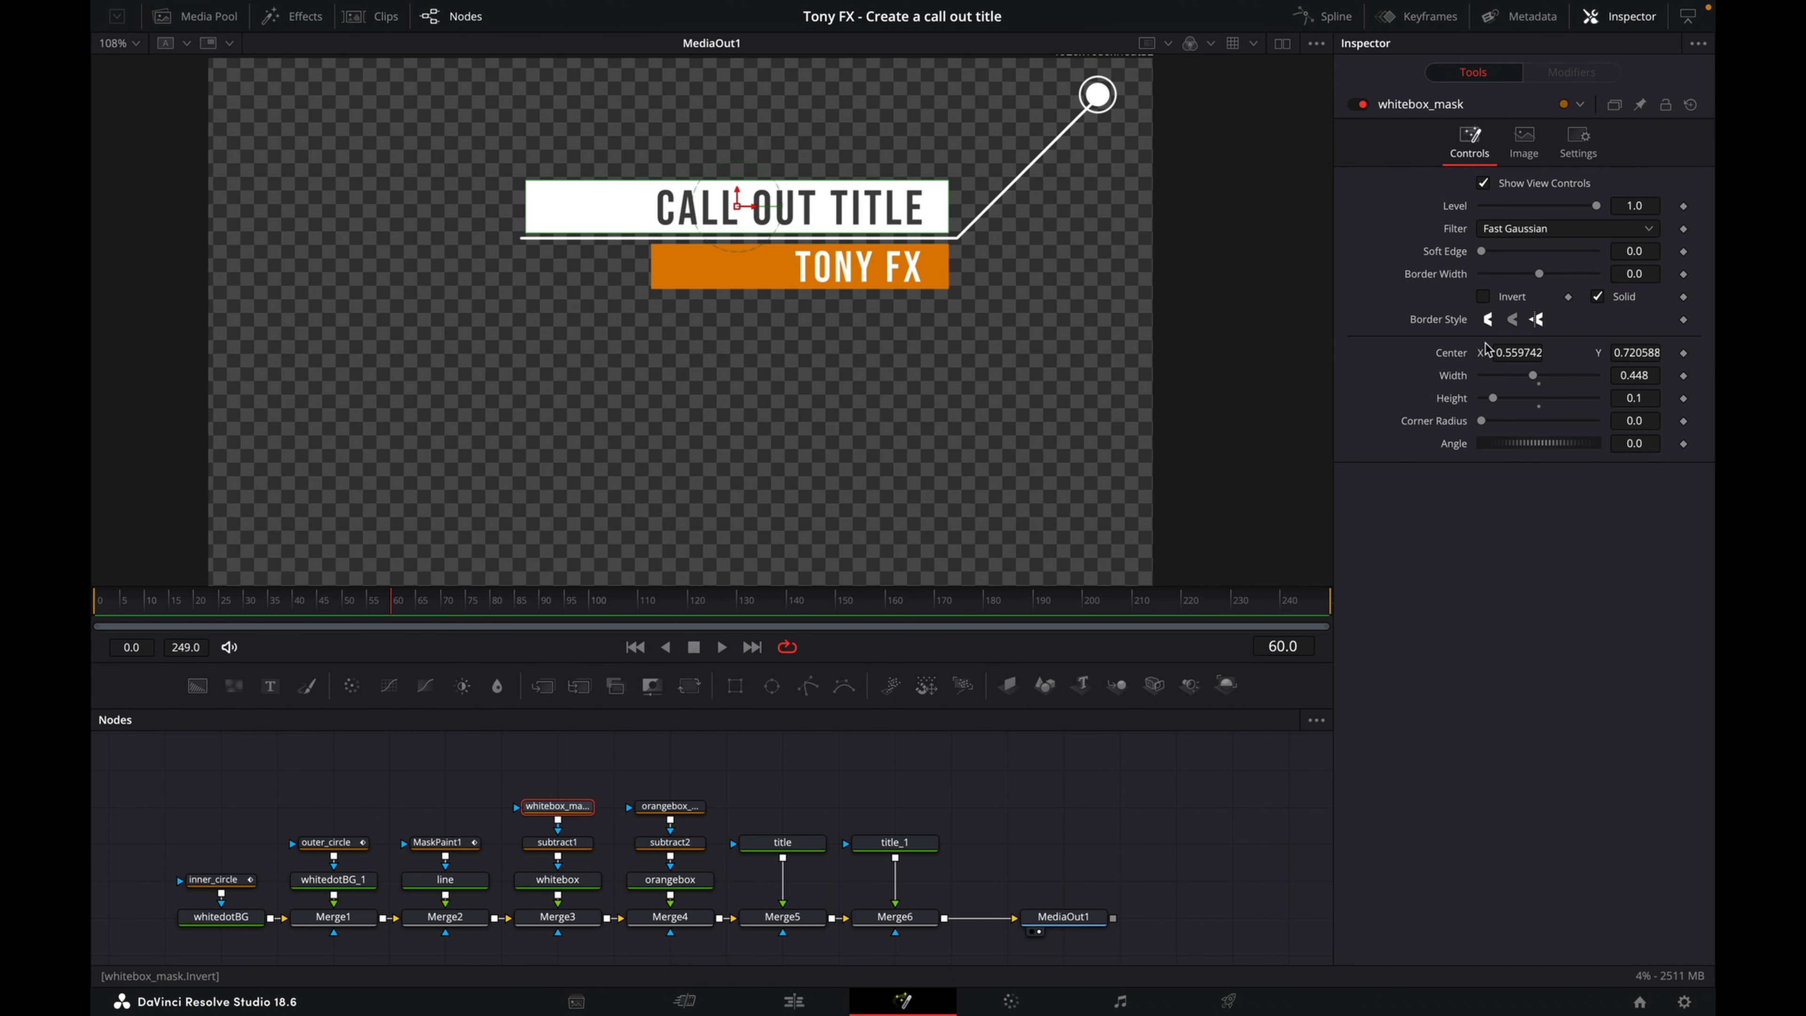
click(1684, 353)
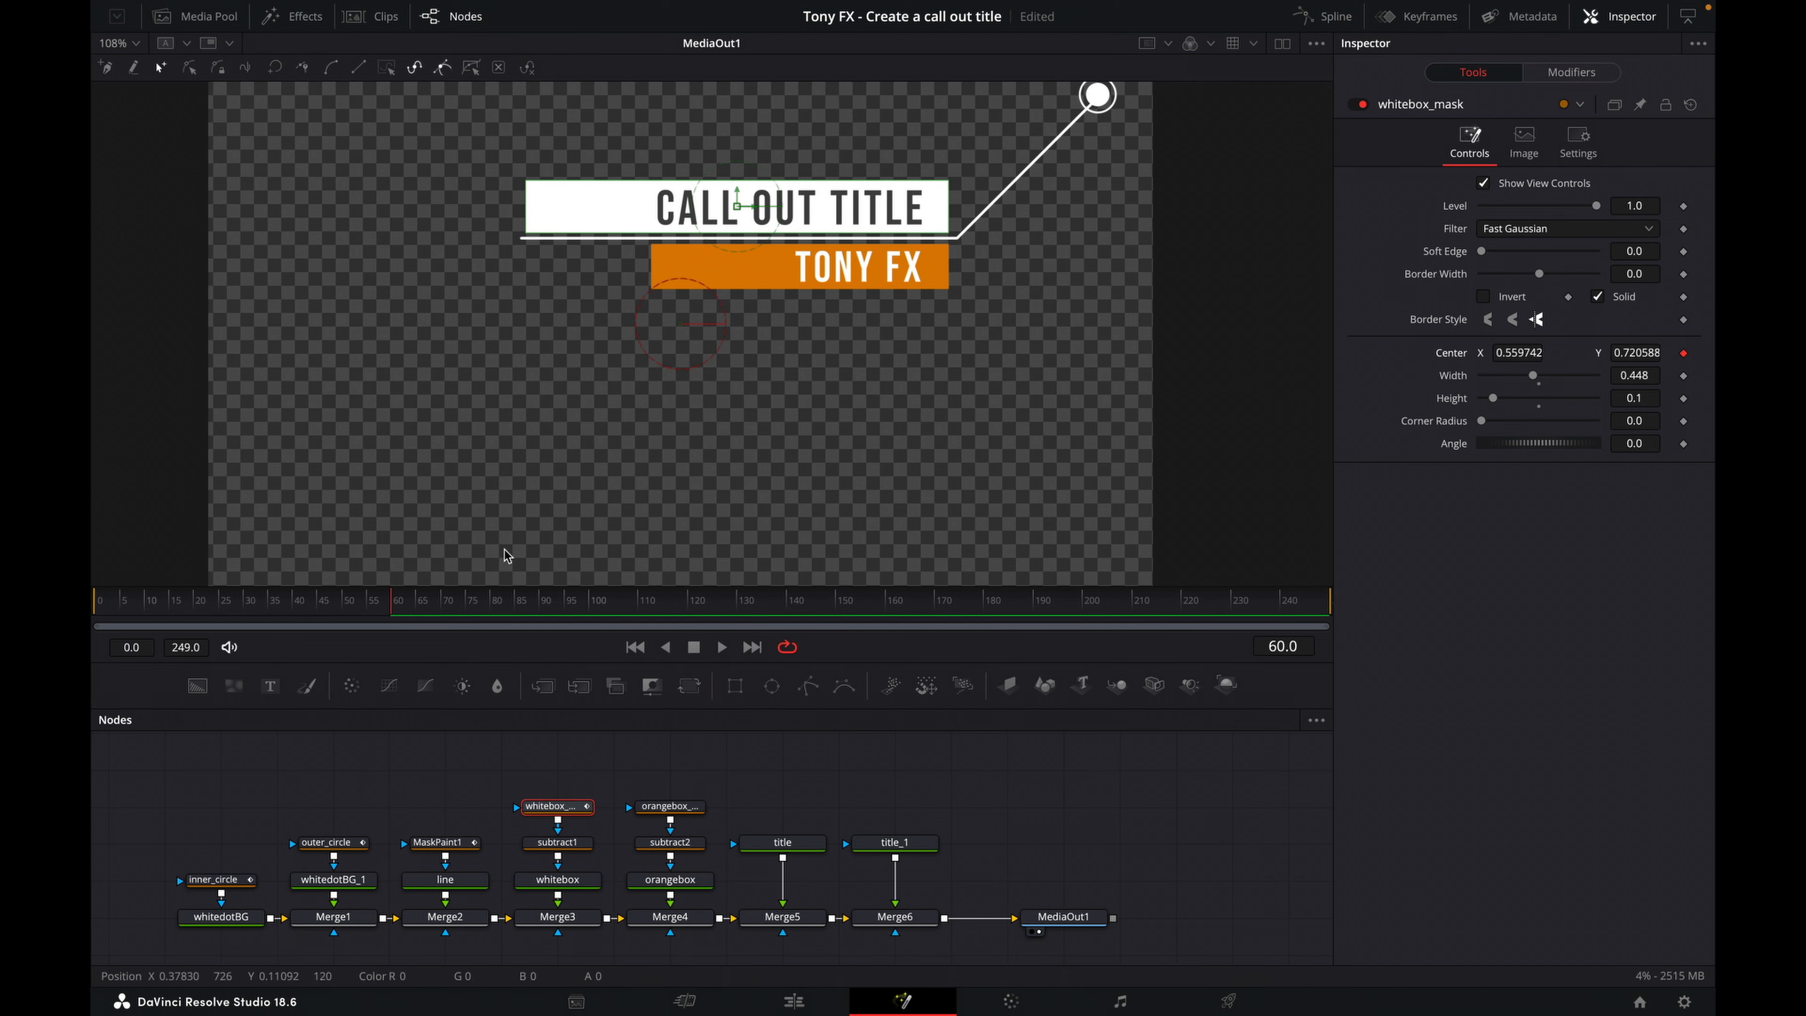
- At frame 40, set the whitebox_mask Center X to 0.021743 to hide the white box behind its subtract mask, and save the project
click(348, 605)
drag(348, 608, 299, 617)
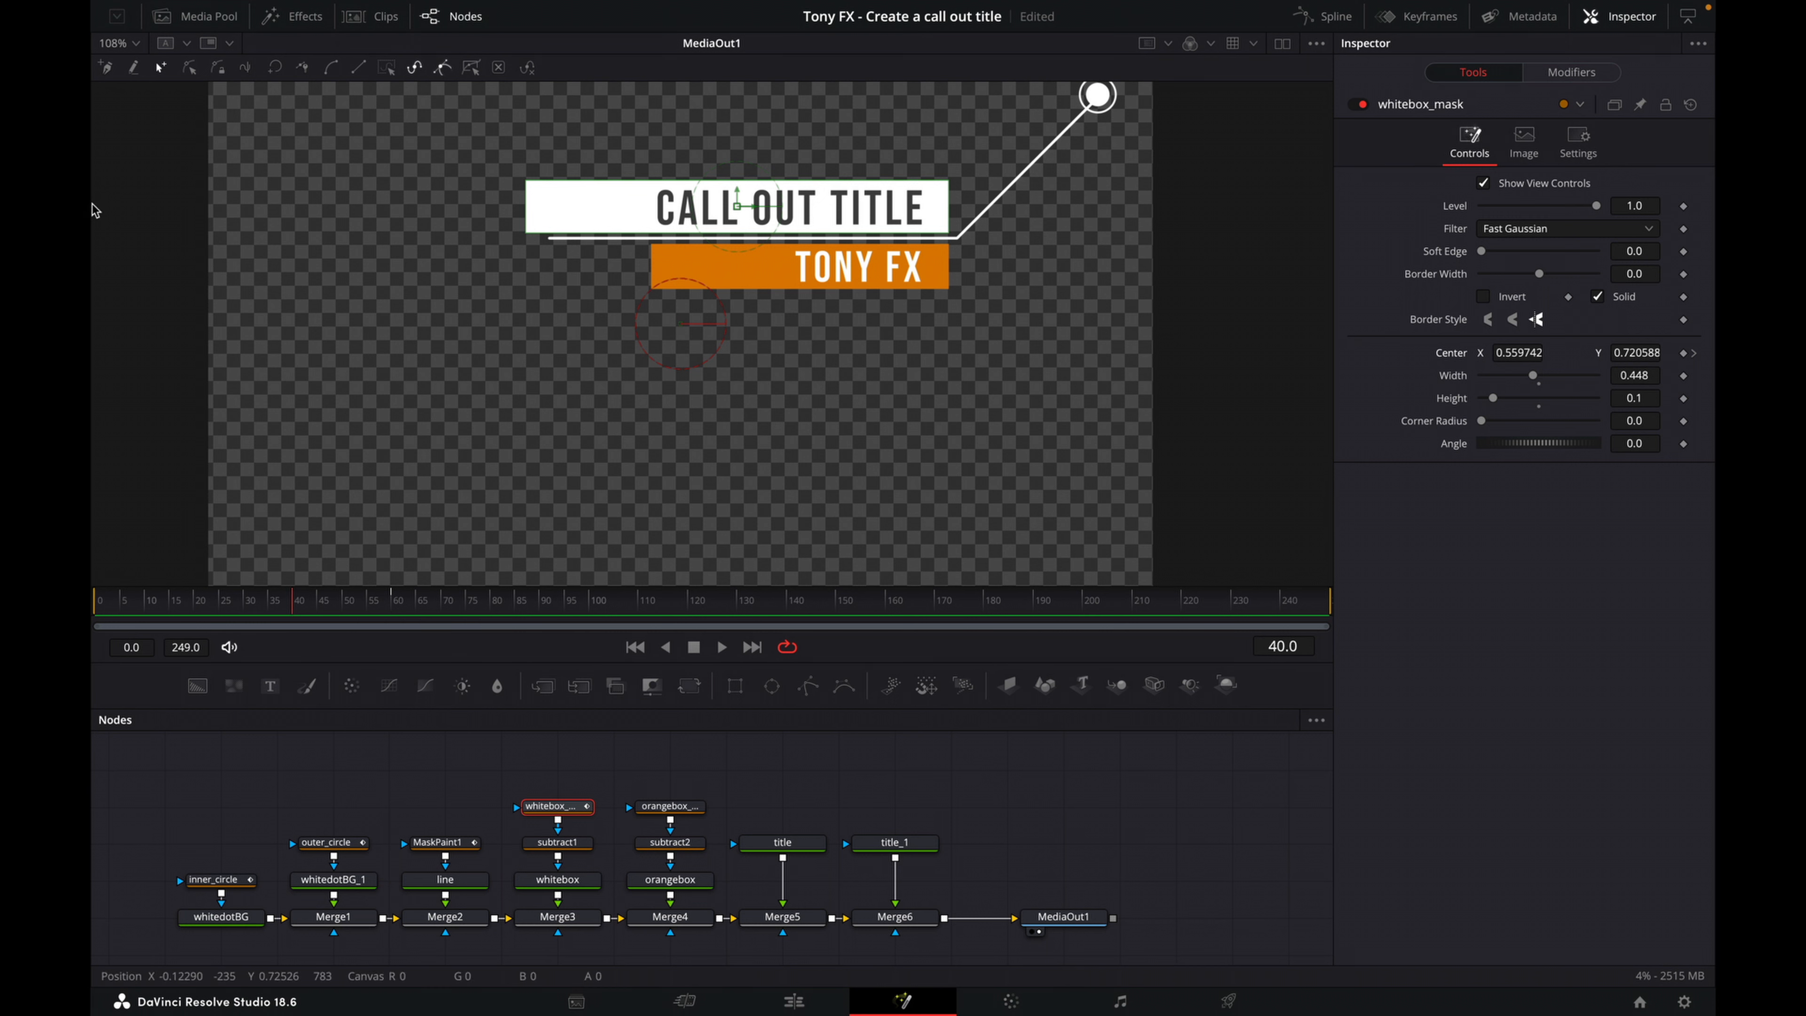
drag(1528, 352, 1440, 353)
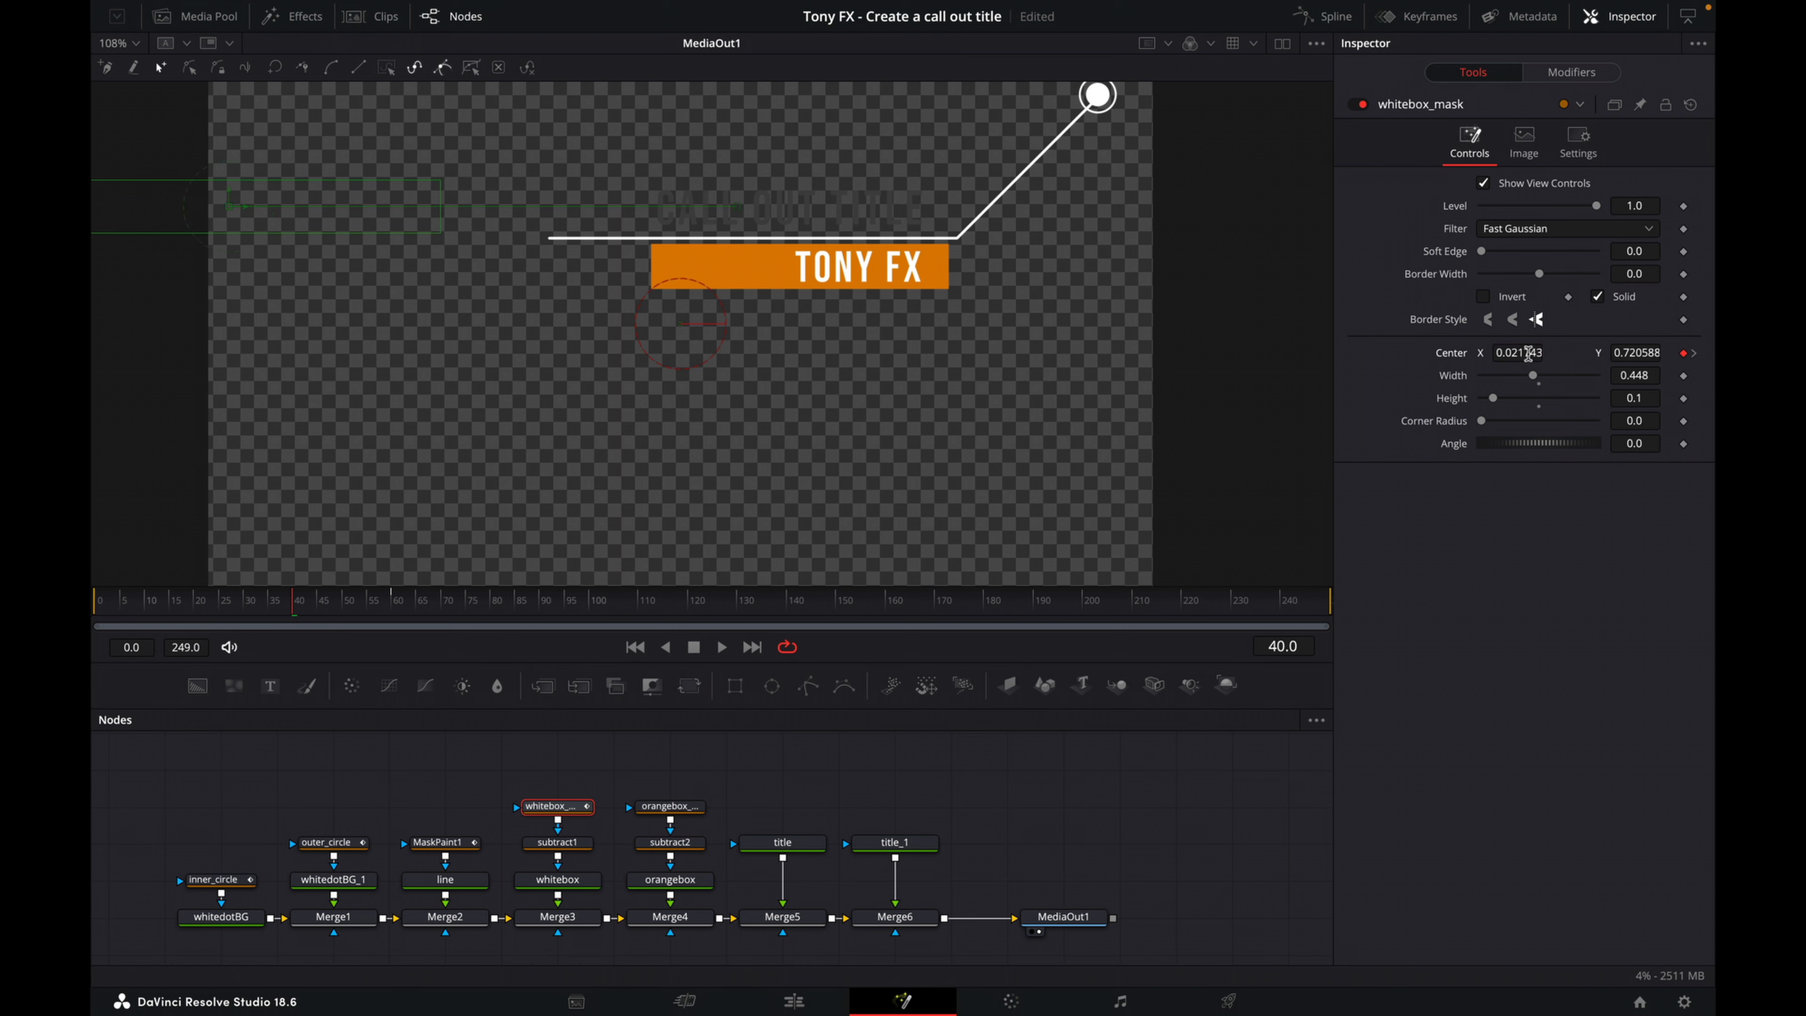
key(ctrl+s)
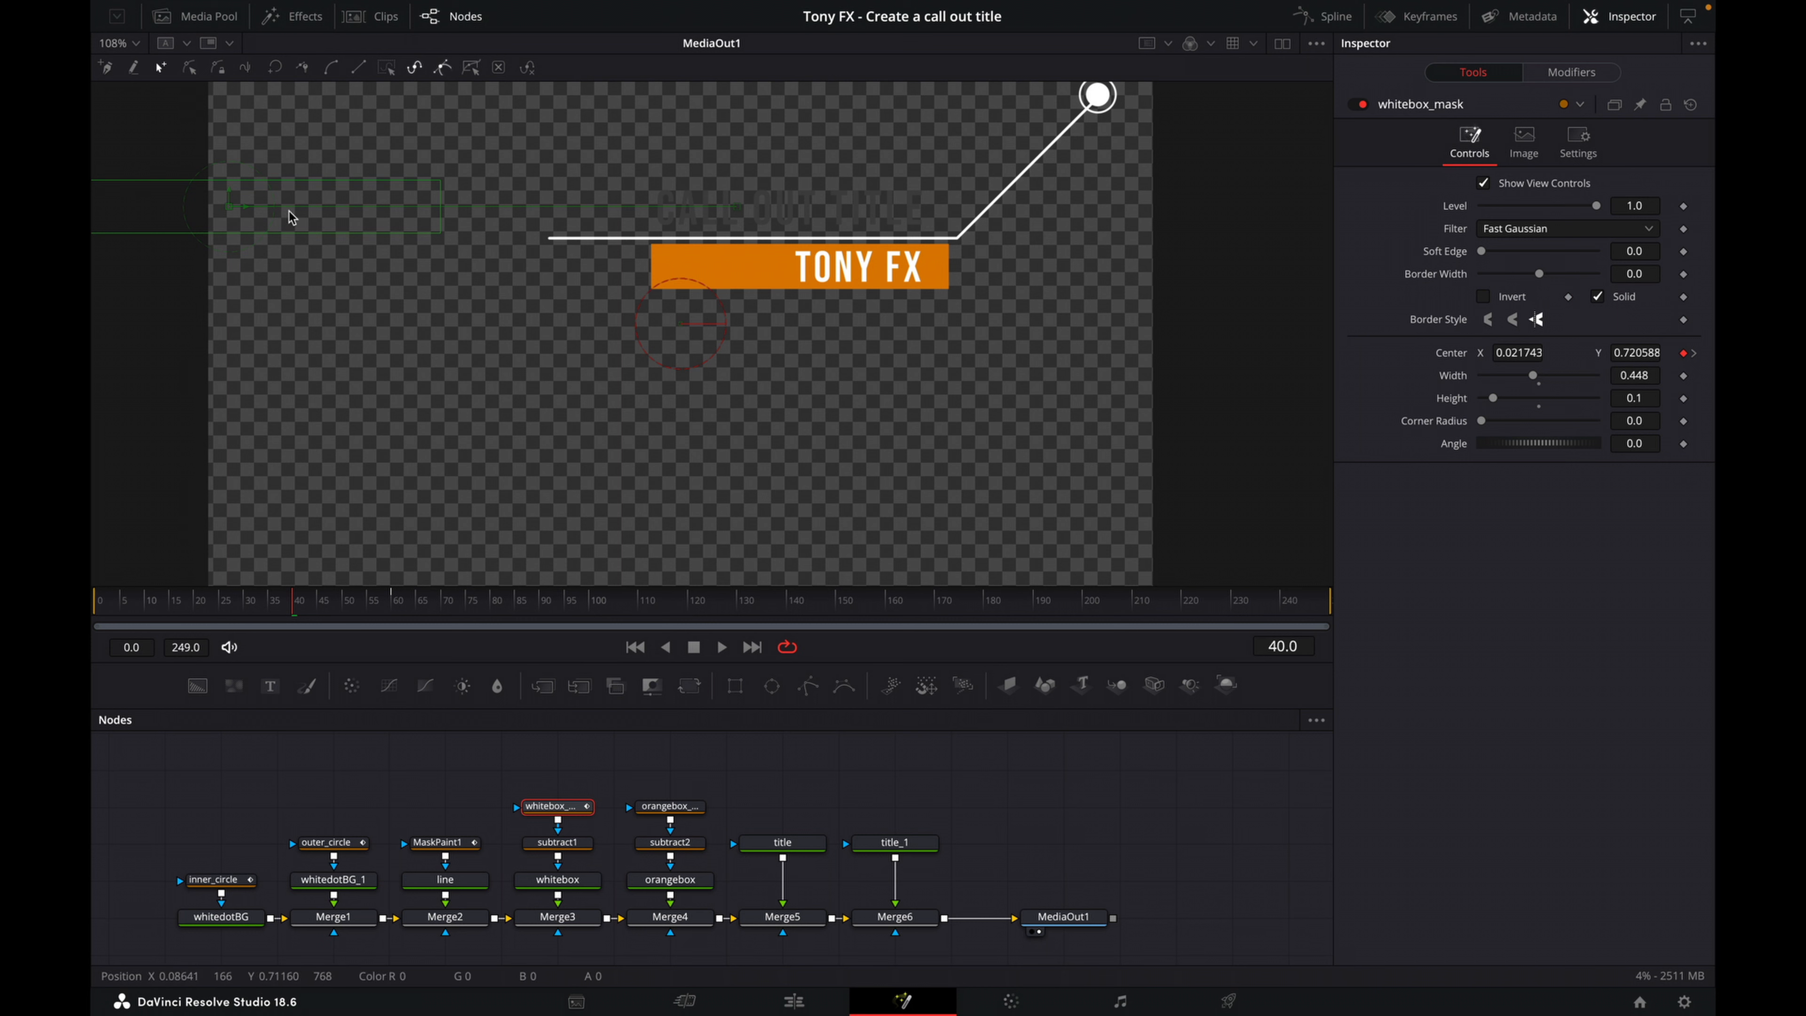
- Play the animation from the first frame to check the white box's slide-in
drag(410, 608, 93, 613)
click(721, 649)
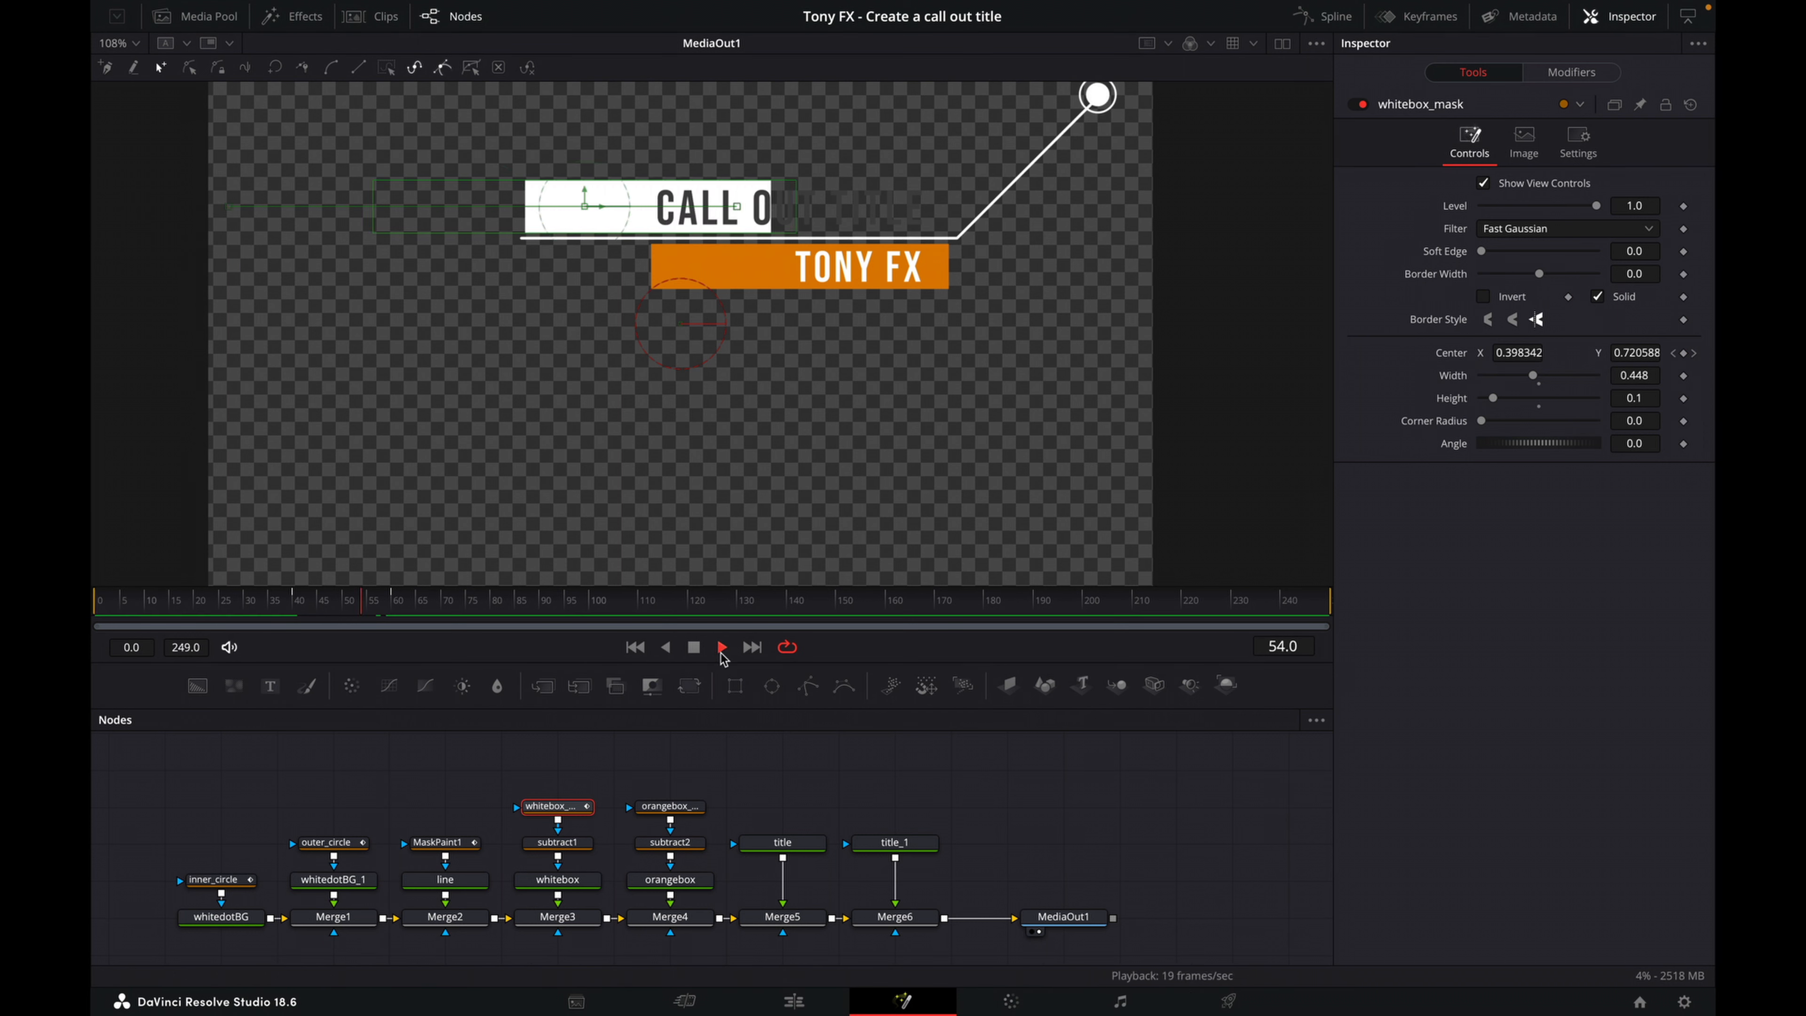
click(721, 654)
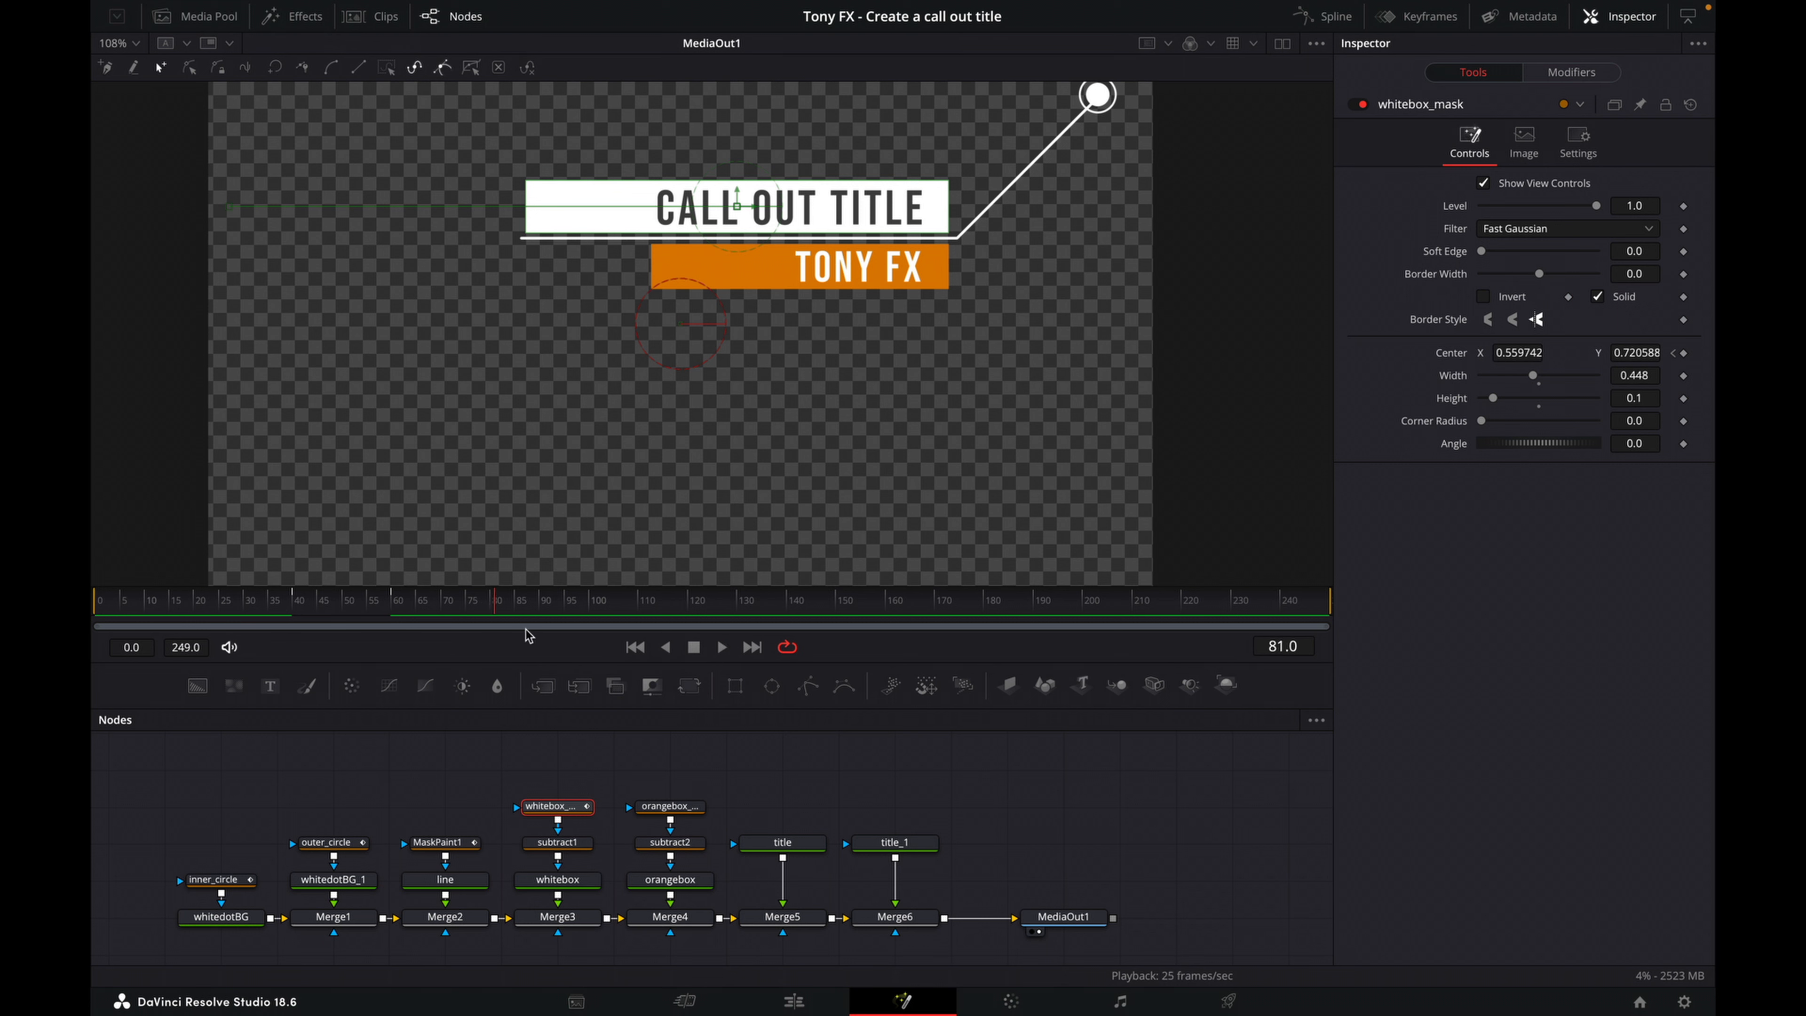
- Add a Center keyframe to orangebox_mask at frame 65
click(422, 600)
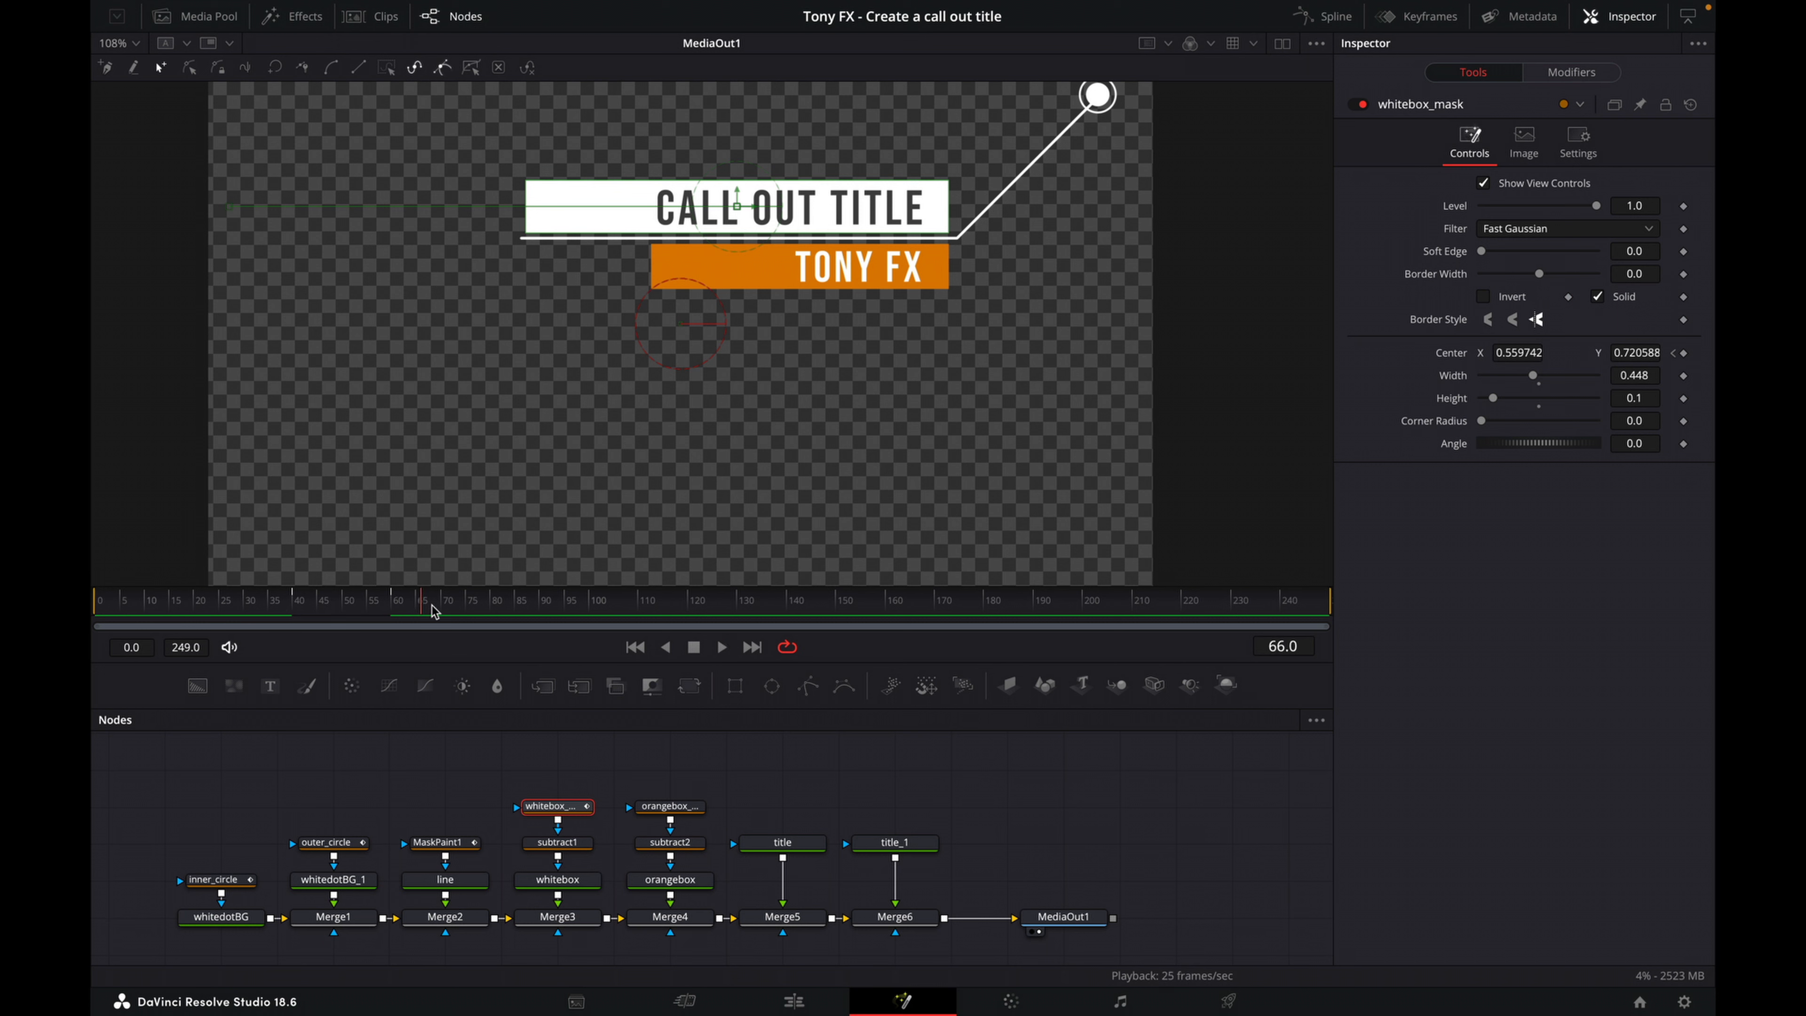
click(680, 811)
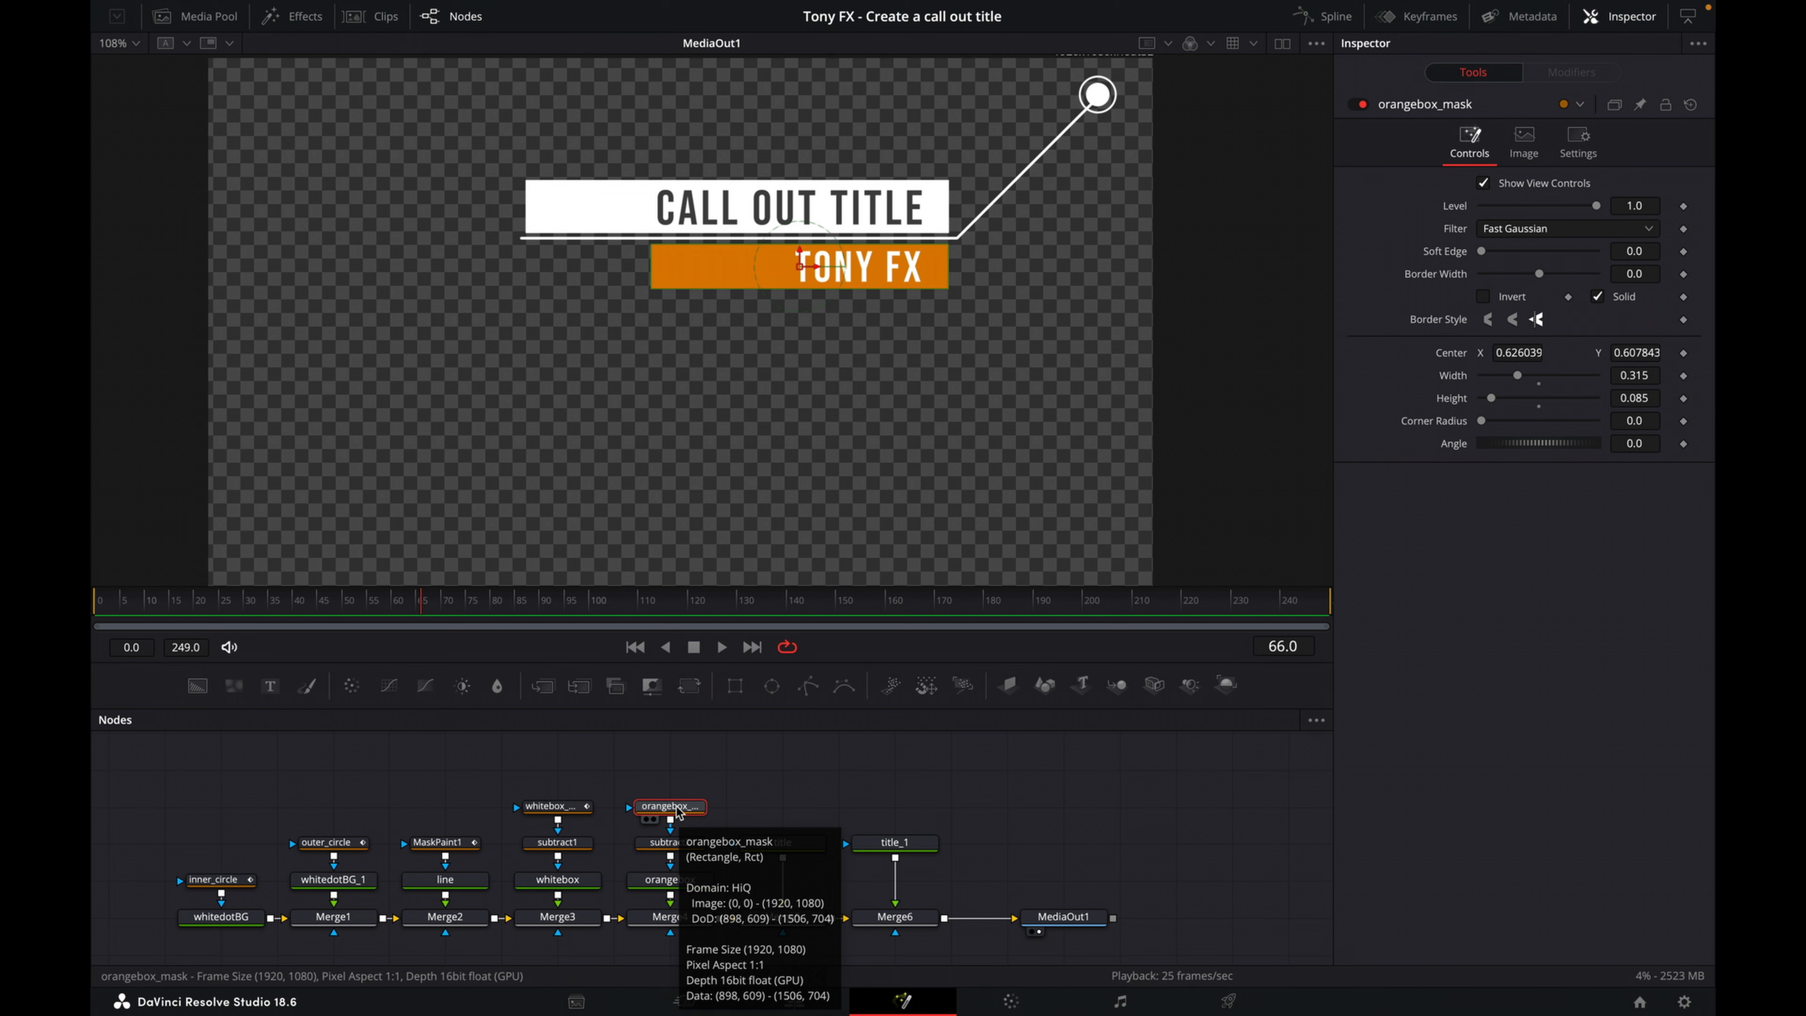
click(409, 611)
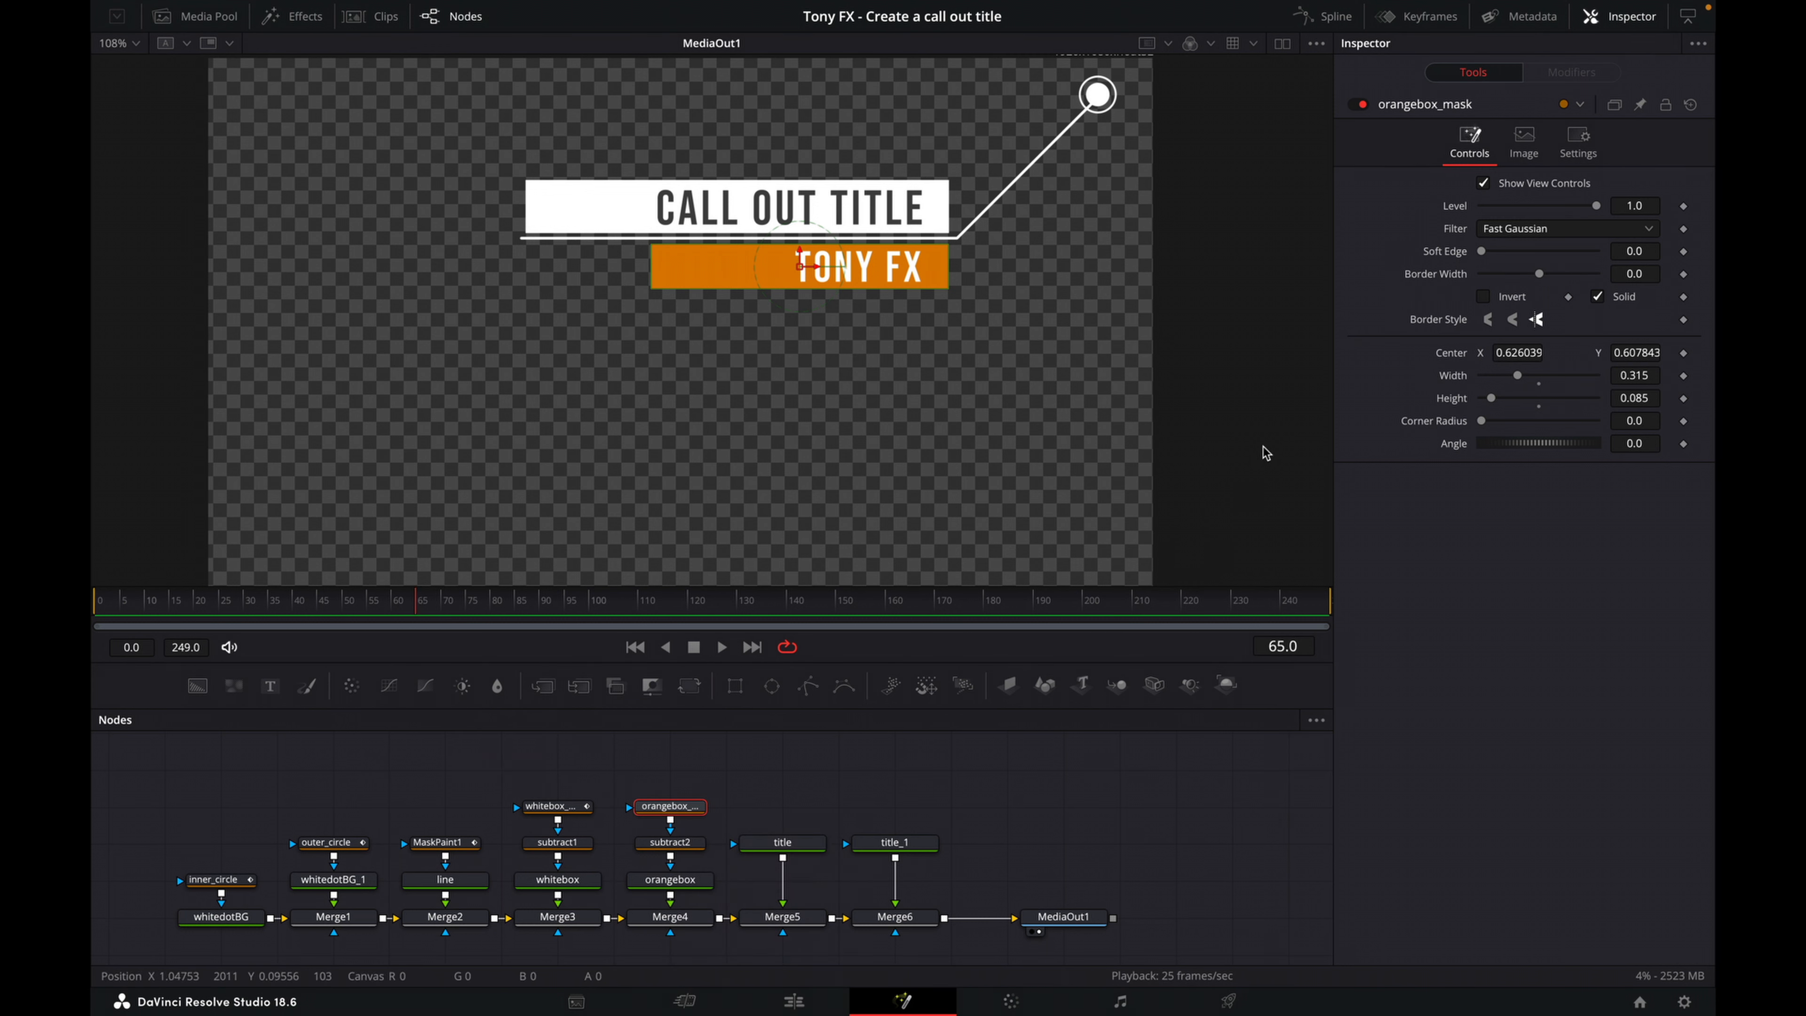
click(1685, 353)
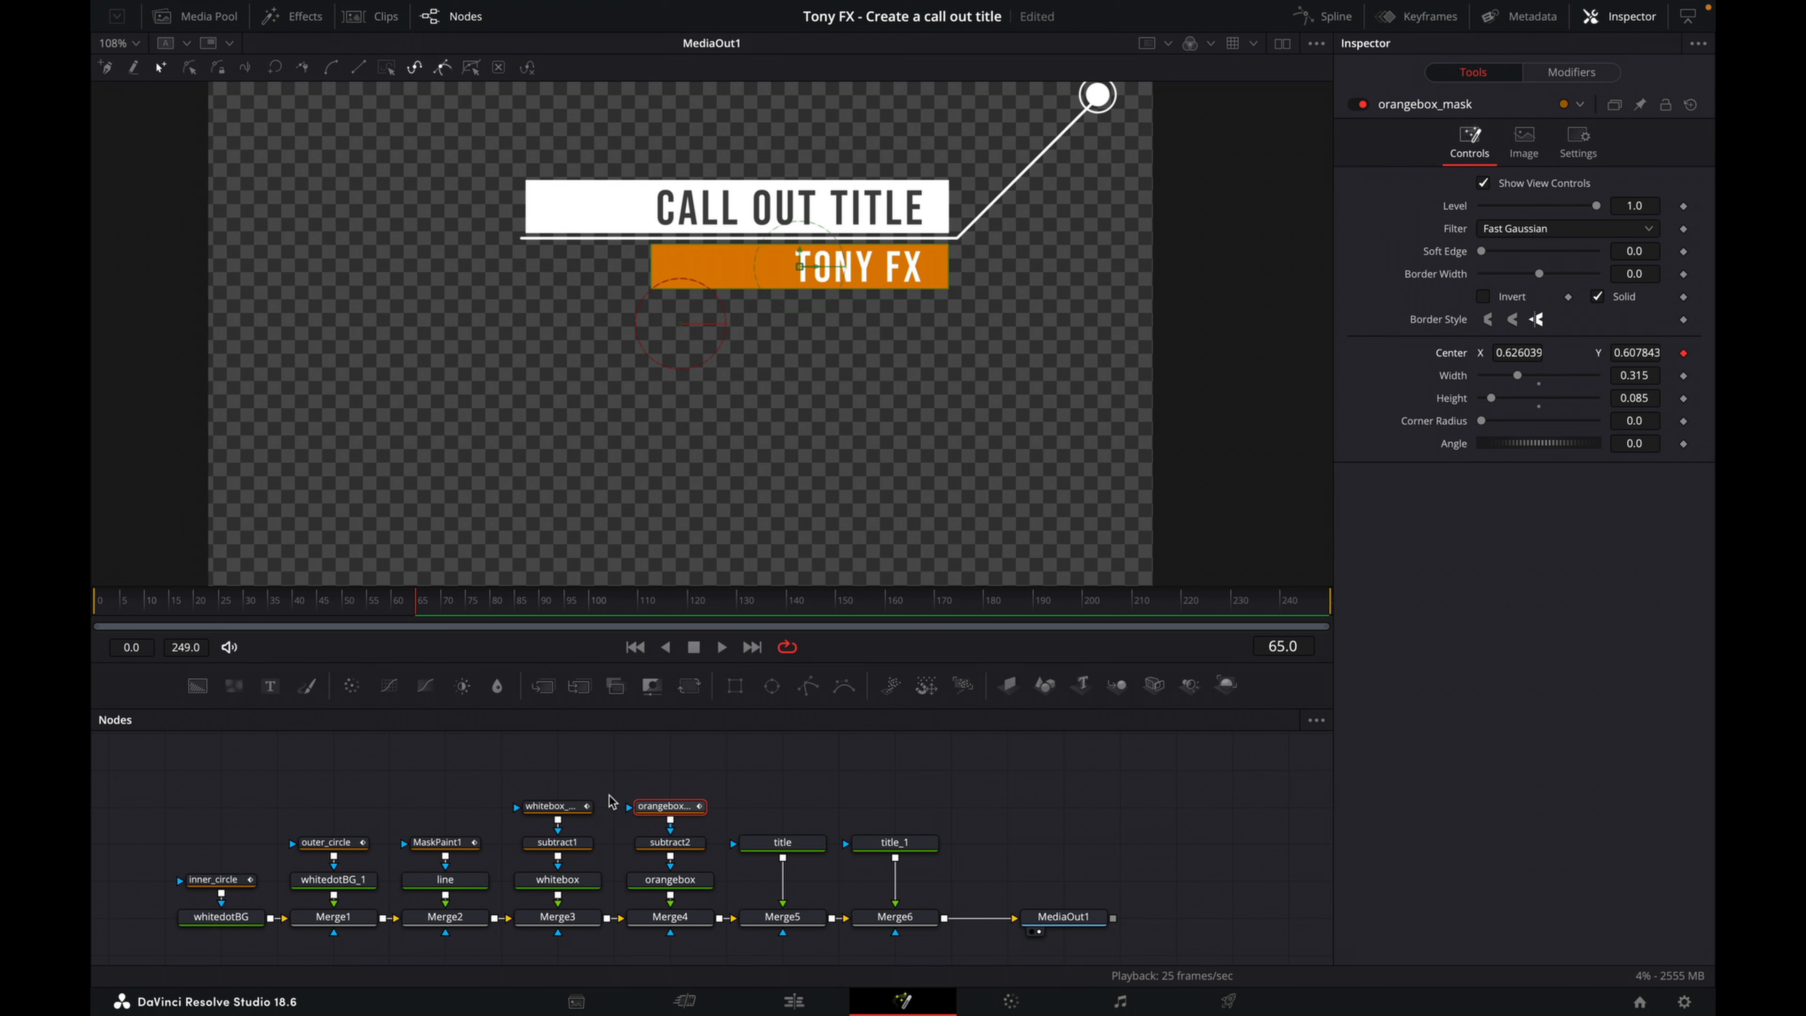
- At frame 50, set the orangebox_mask Center X to 1.017039 to hide the orange box behind its subtract mask, and save the project
drag(402, 610, 346, 621)
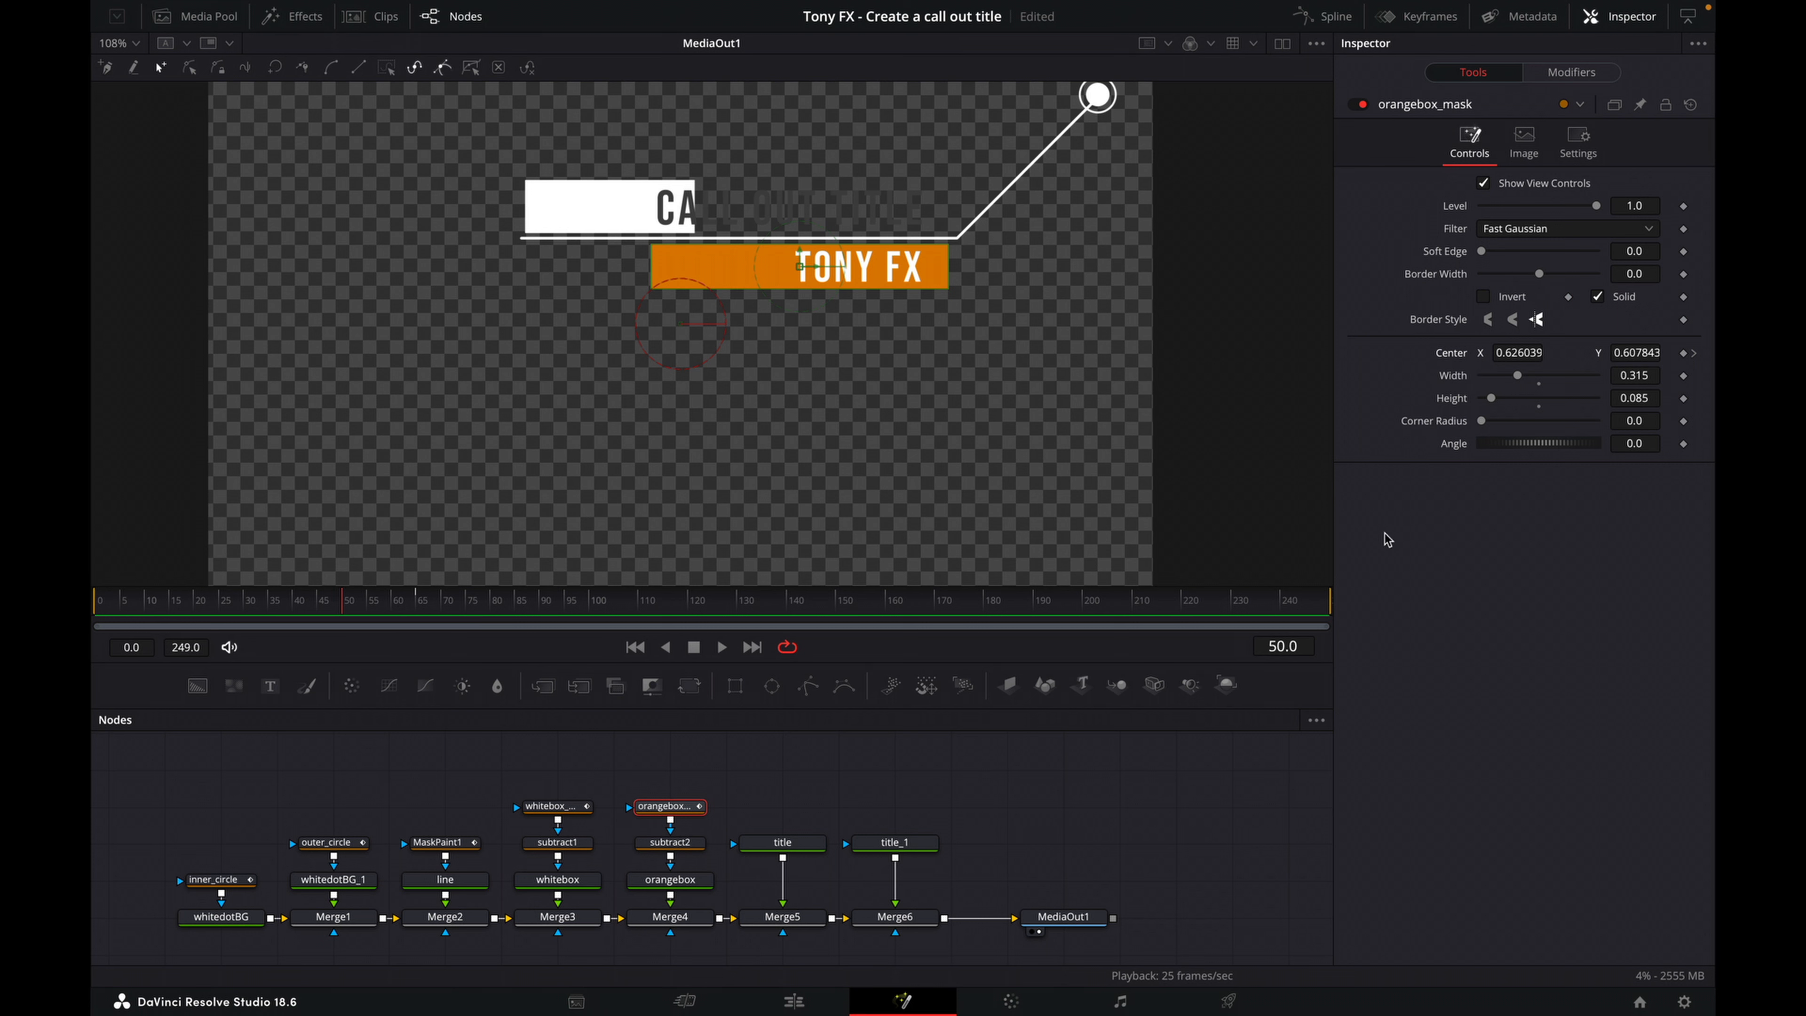
drag(1505, 352, 1589, 352)
key(super+s)
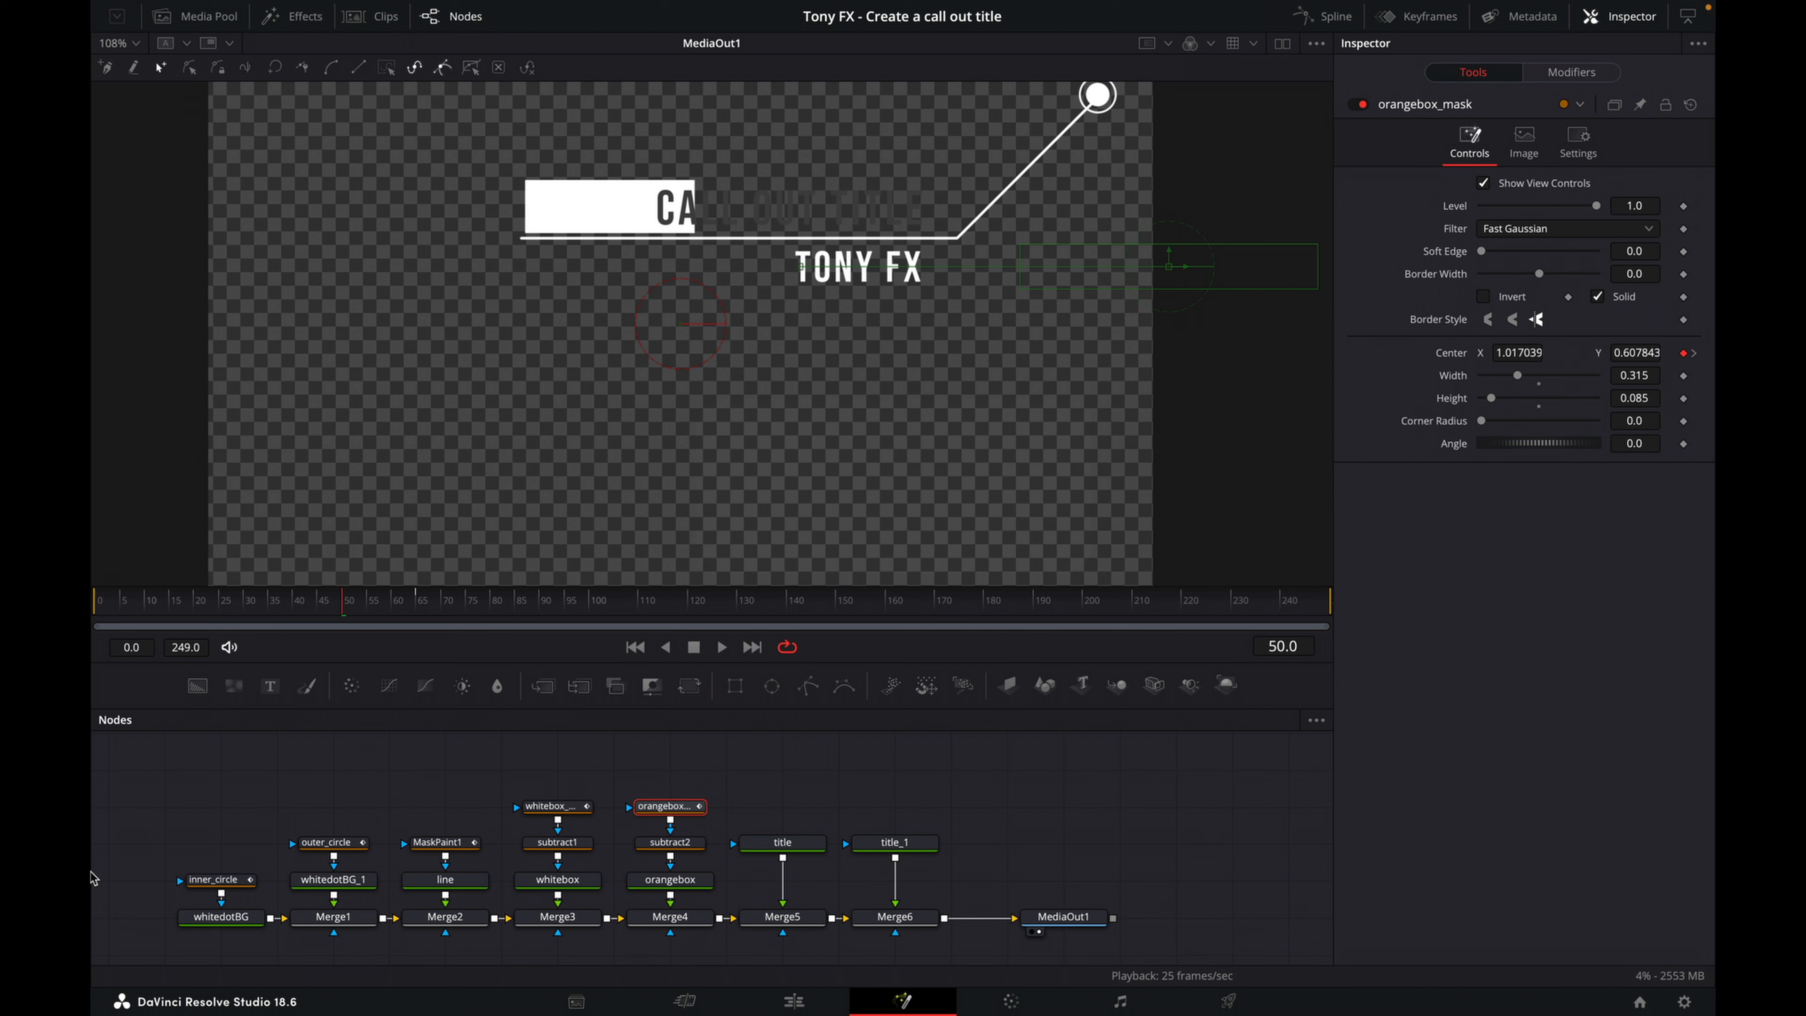
key(Home)
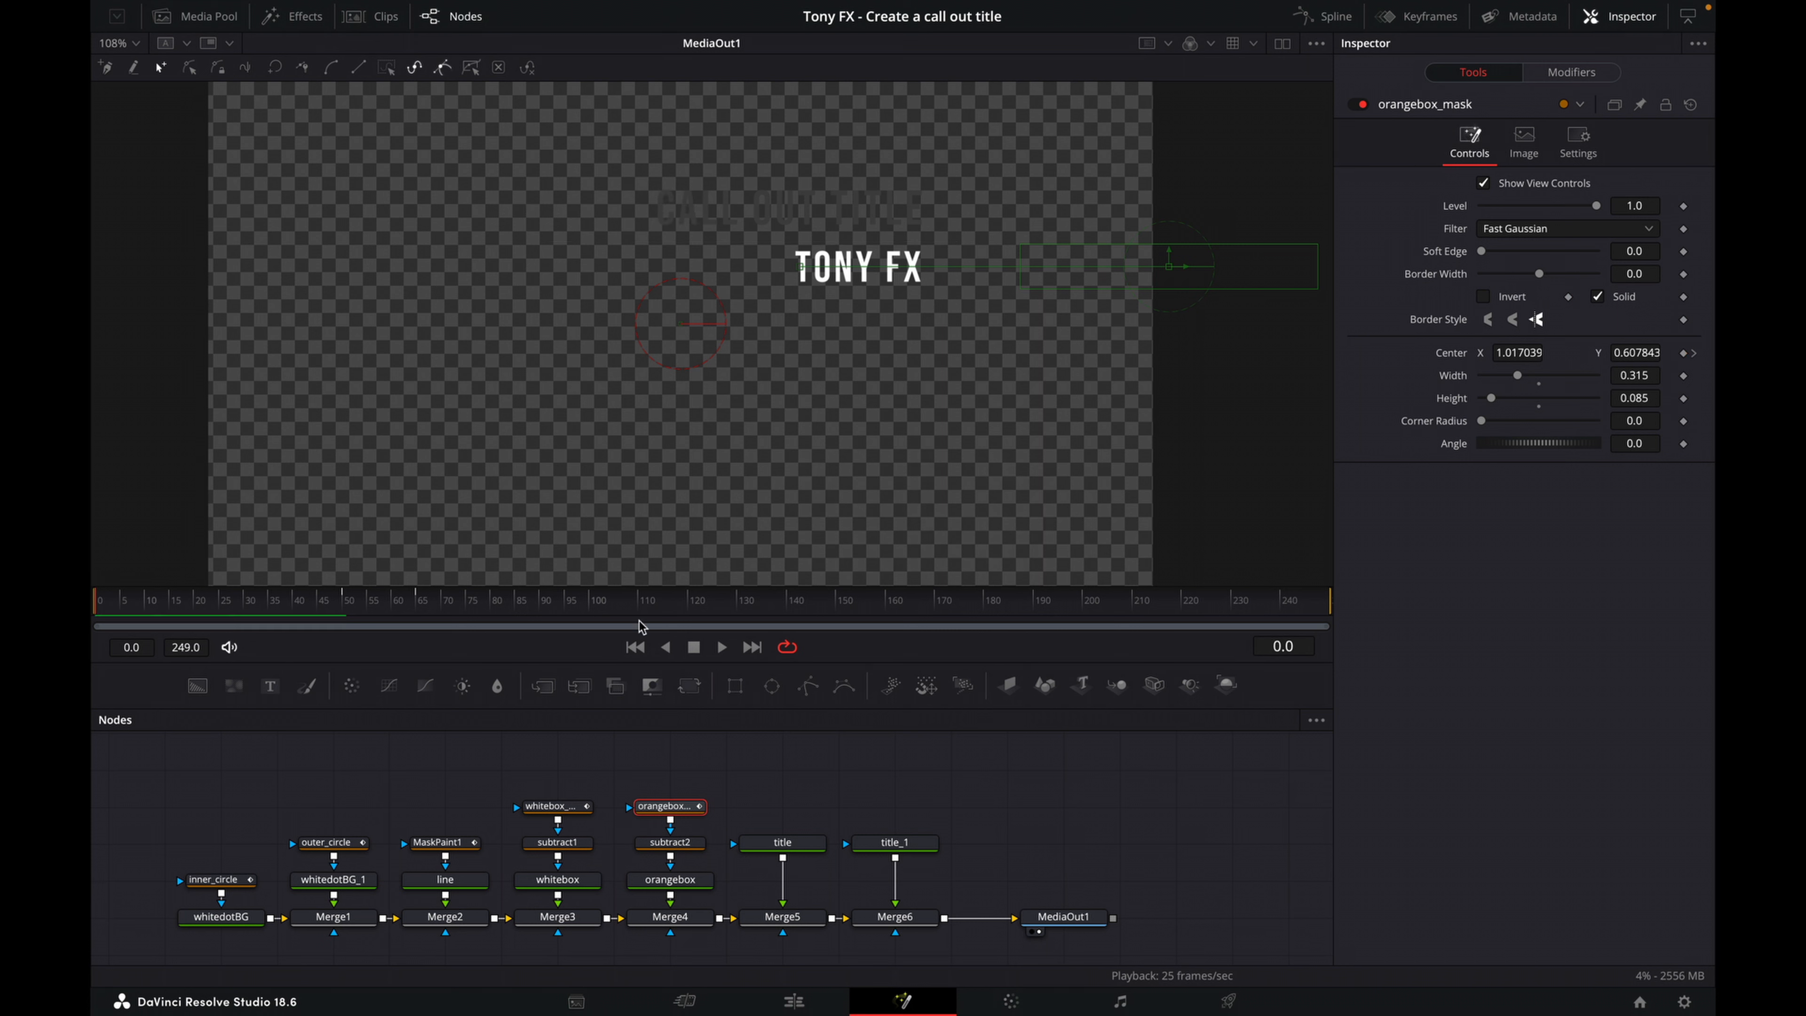
- Play the animation from the first frame to check the orange box's slide-in
click(718, 656)
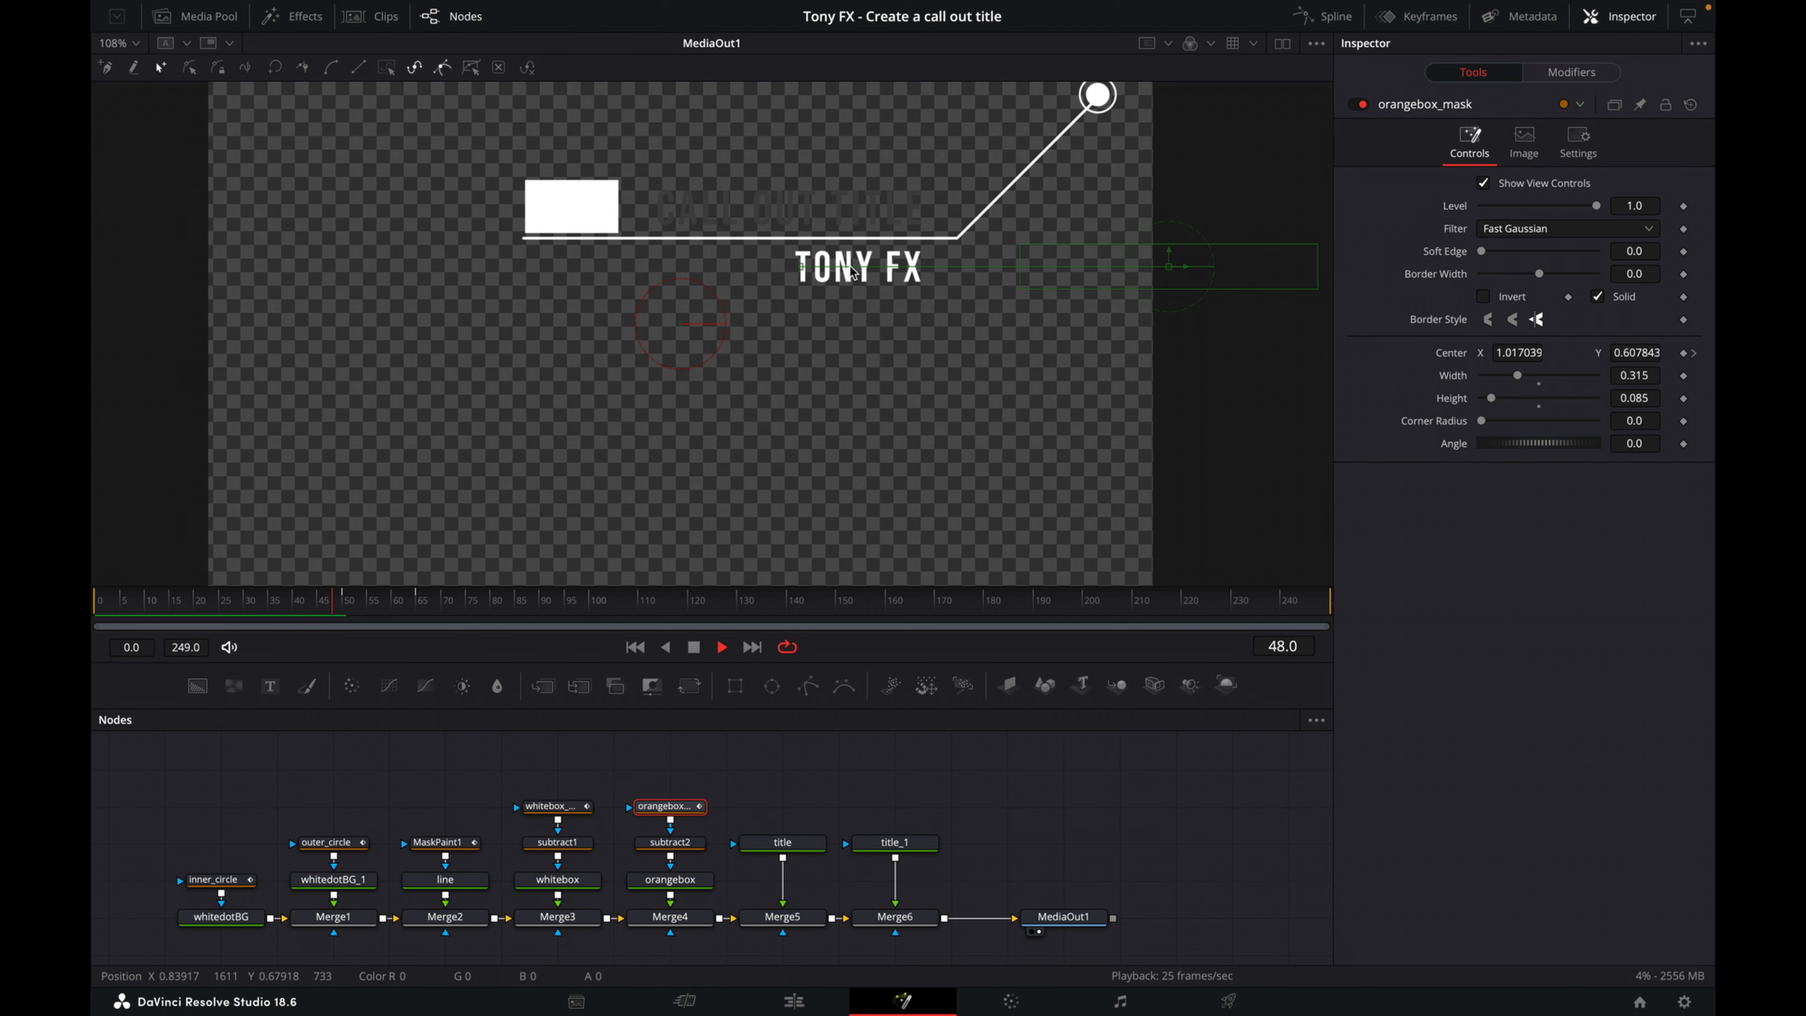
click(722, 647)
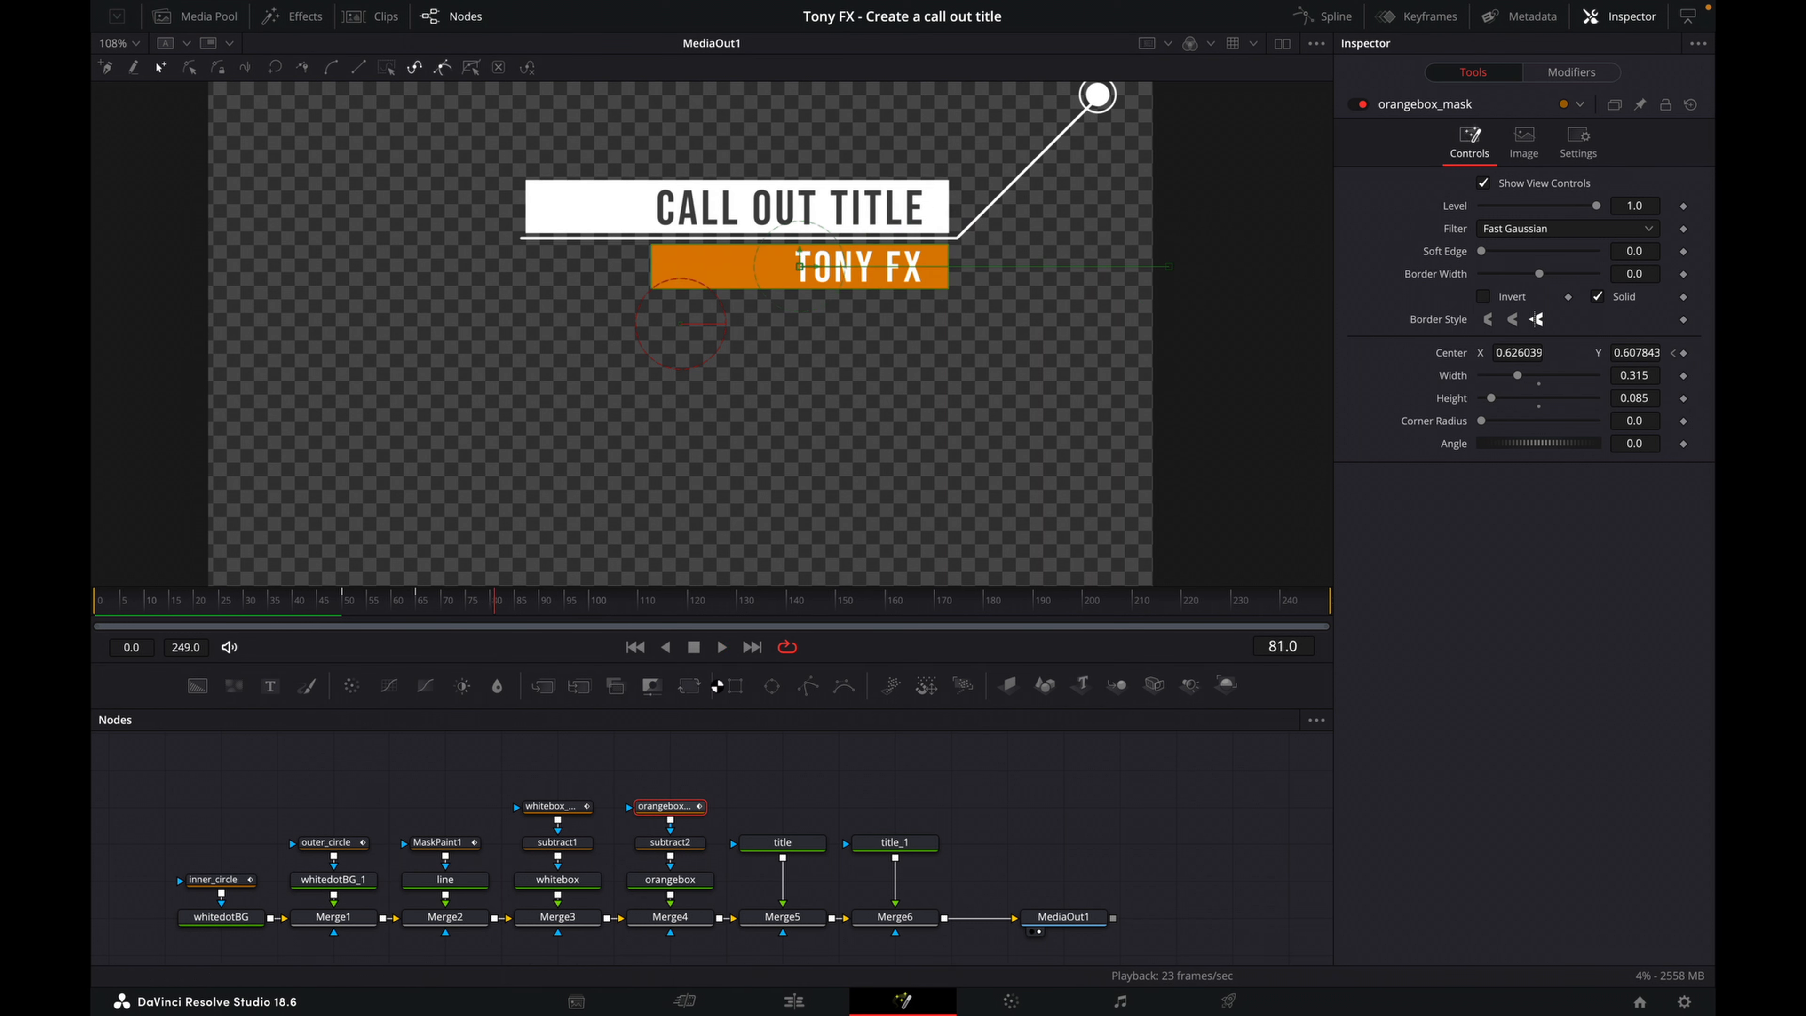
click(1040, 809)
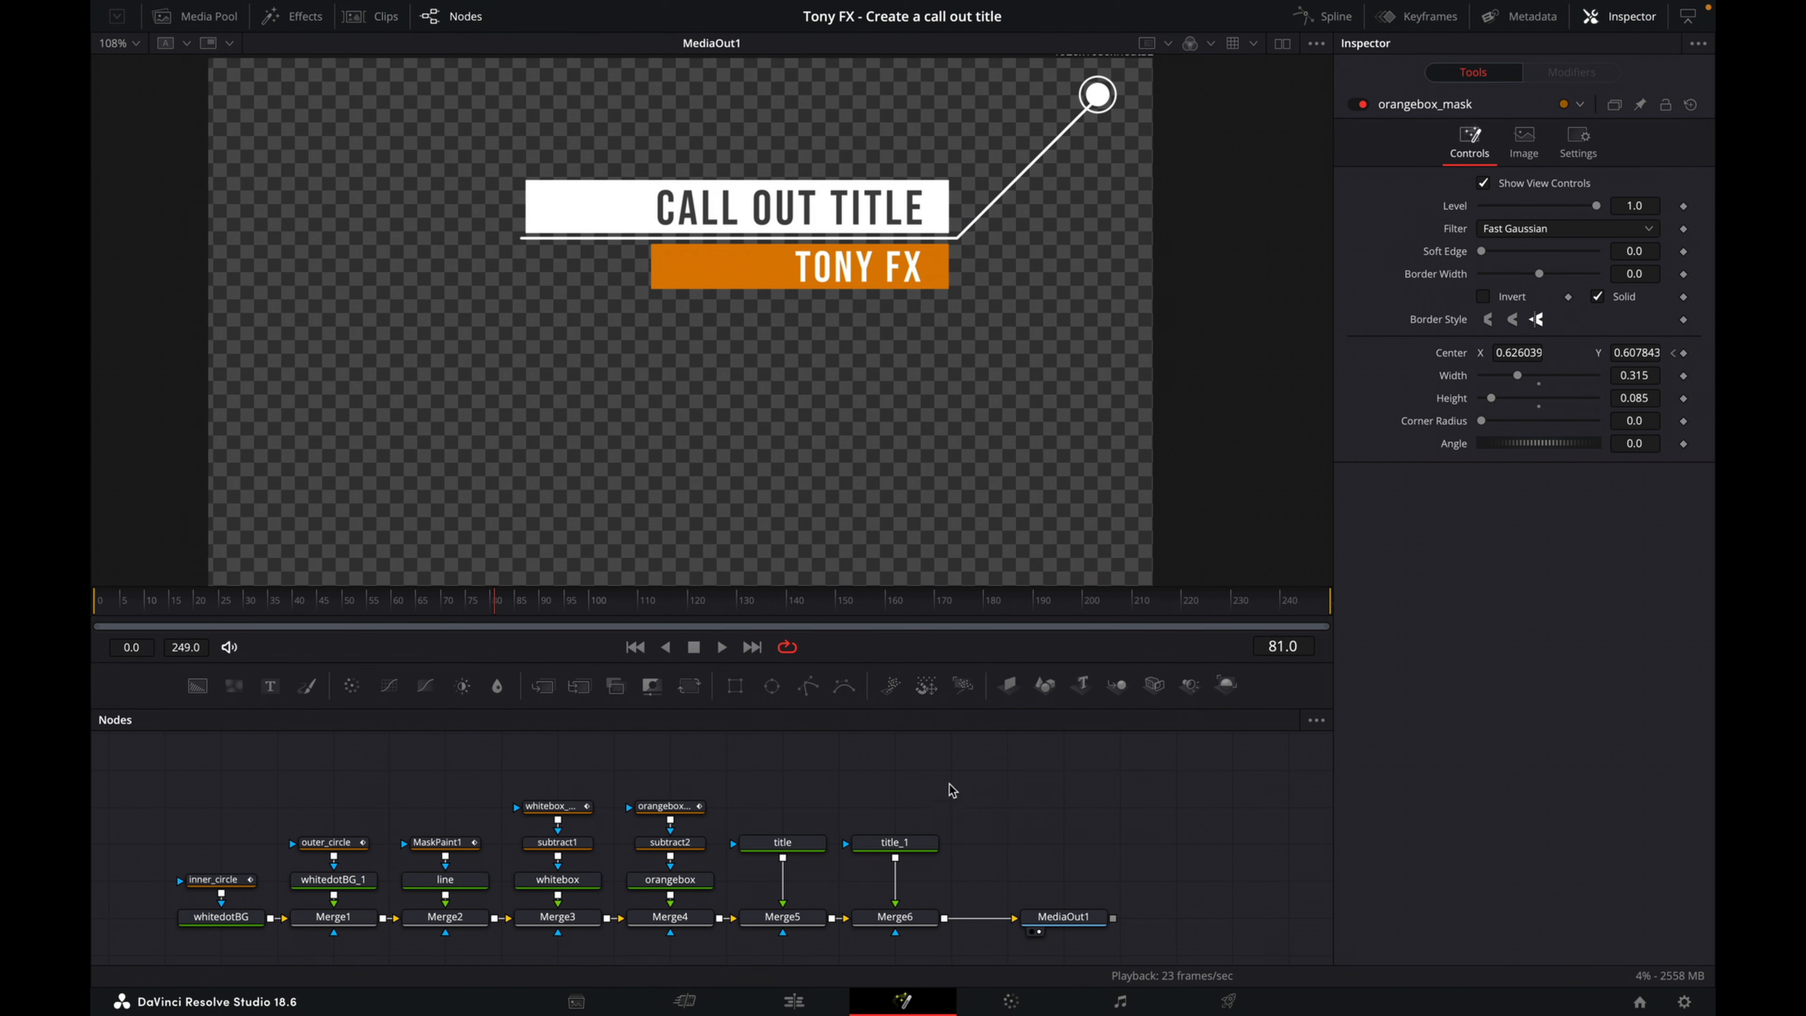
- Show only the whitebox_mask displacement curve in the Spline editor, fitted to an enlarged graph area
click(560, 805)
click(680, 804)
click(561, 805)
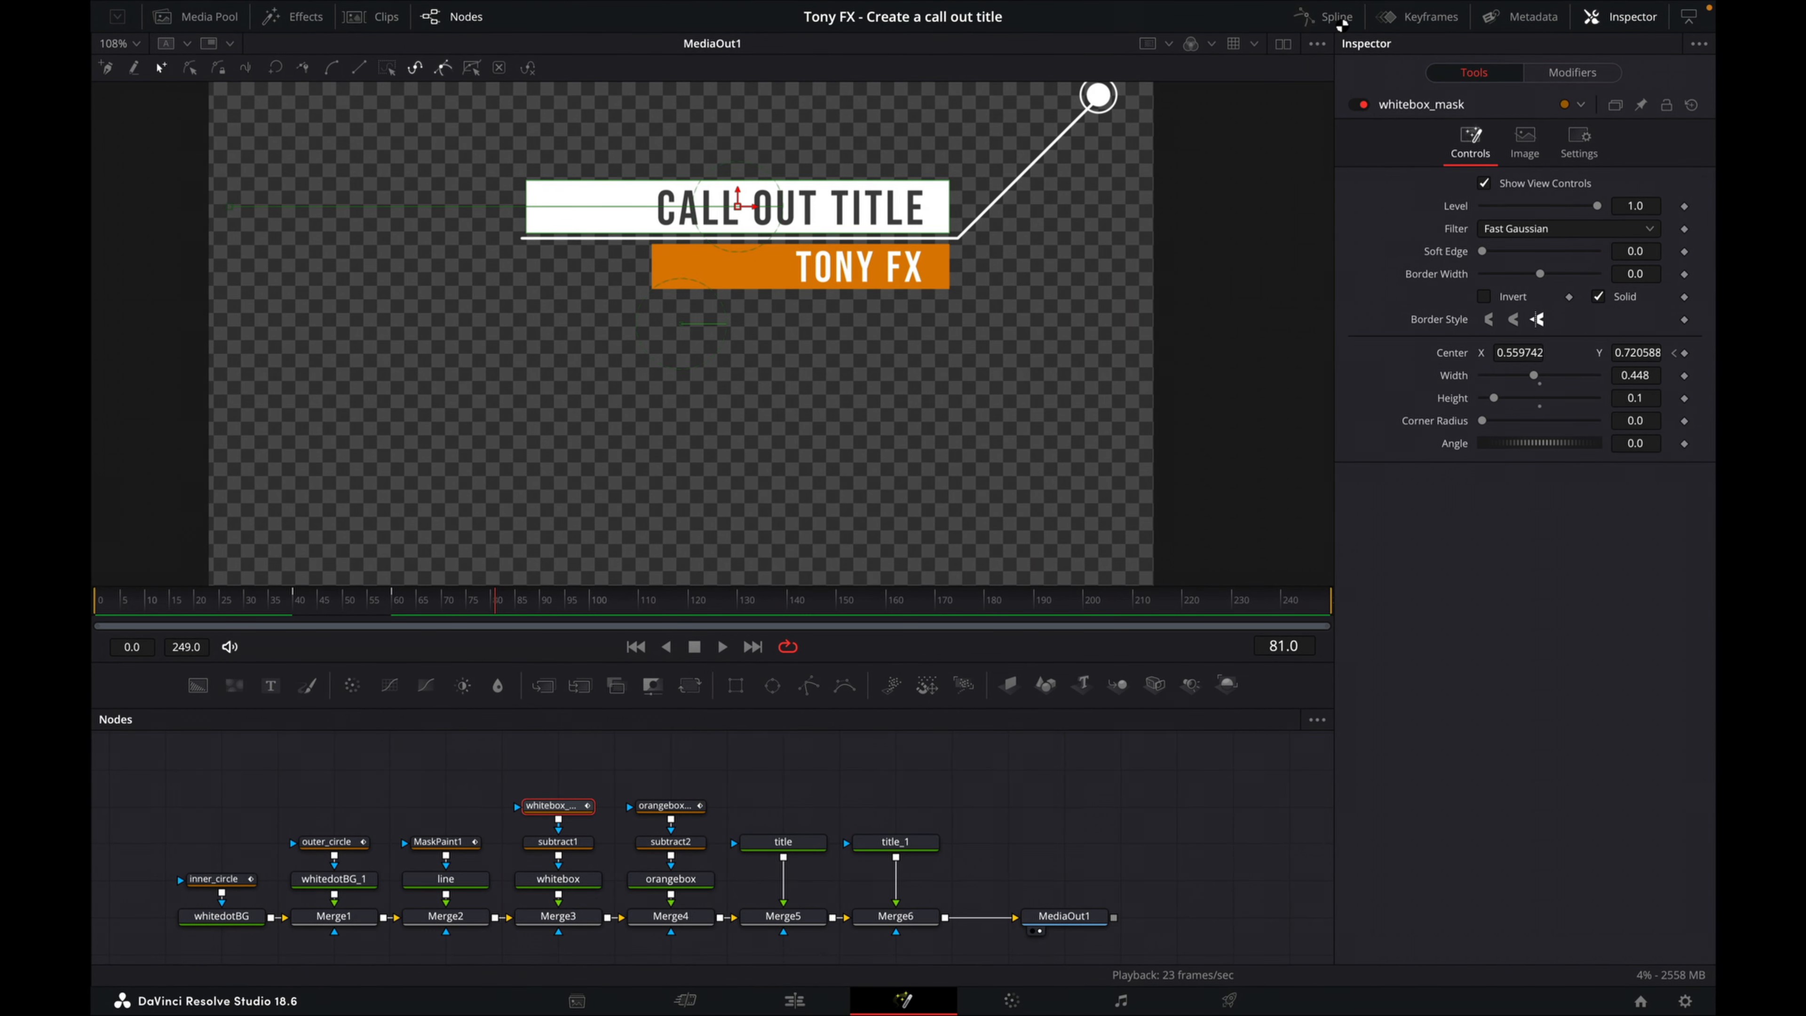
click(1328, 16)
scroll(162, 877, down, 3)
scroll(176, 813, up, 2)
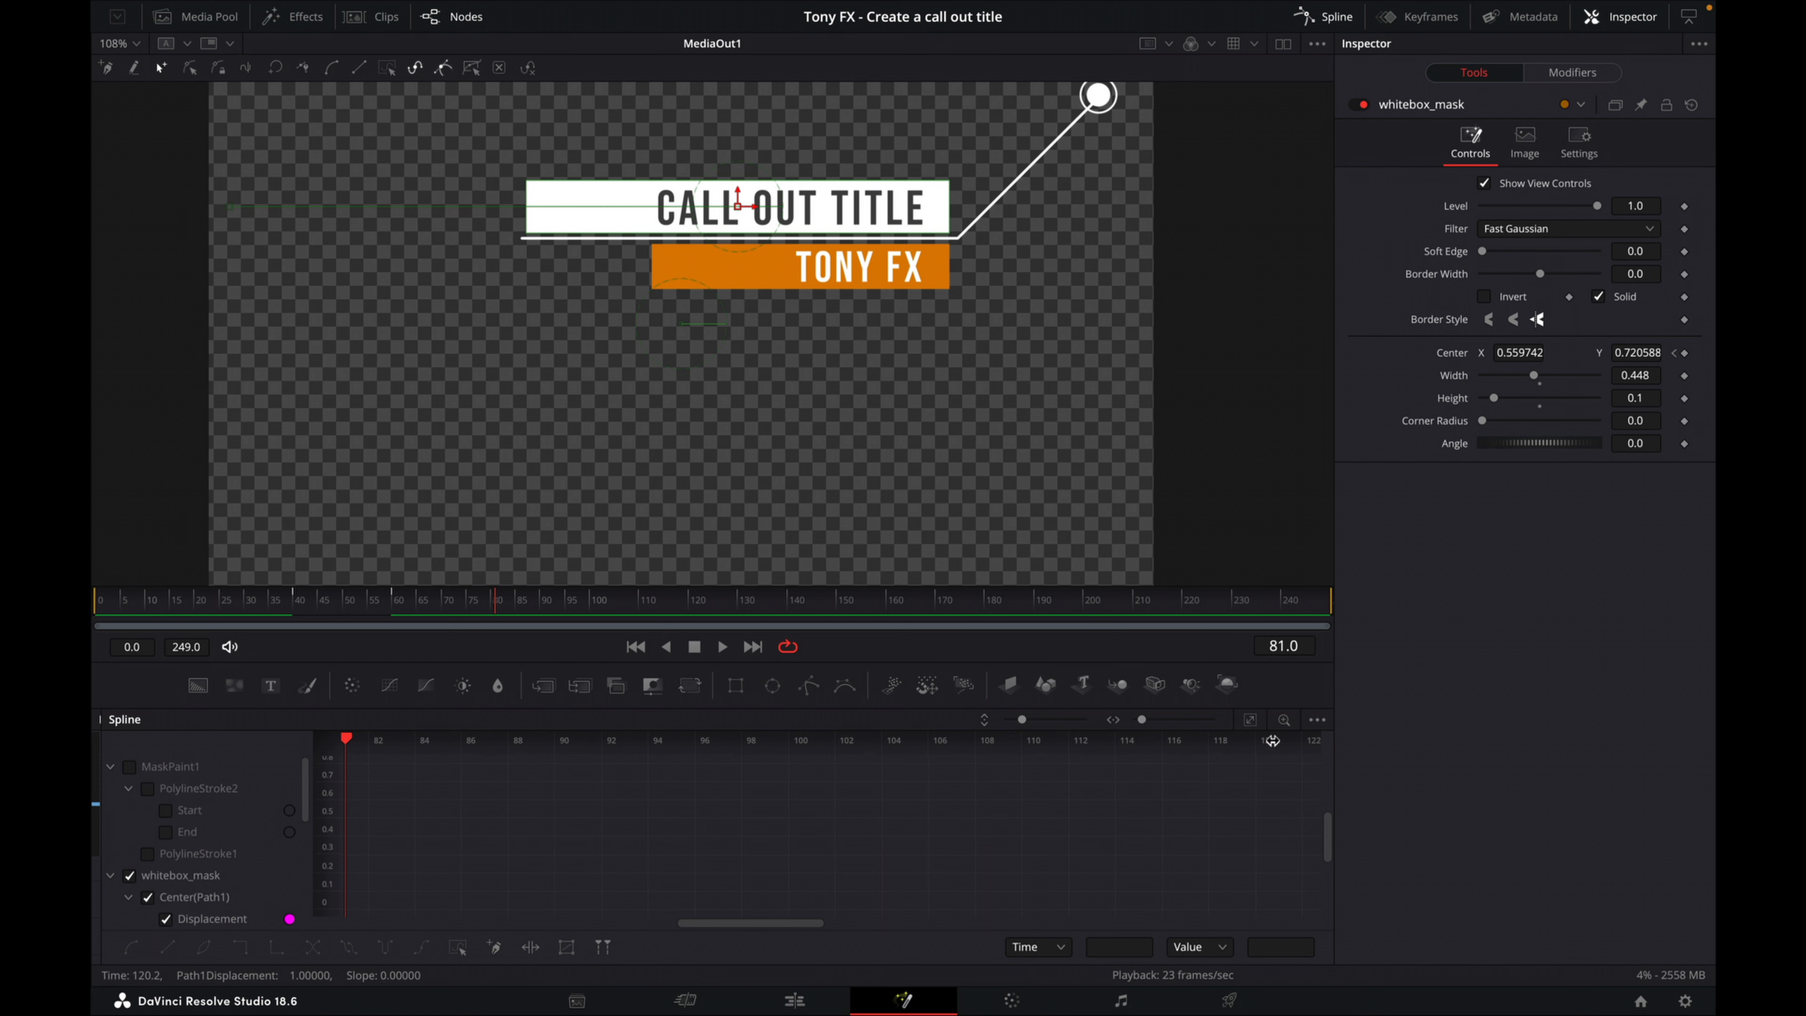
click(1251, 720)
scroll(174, 837, down, 2)
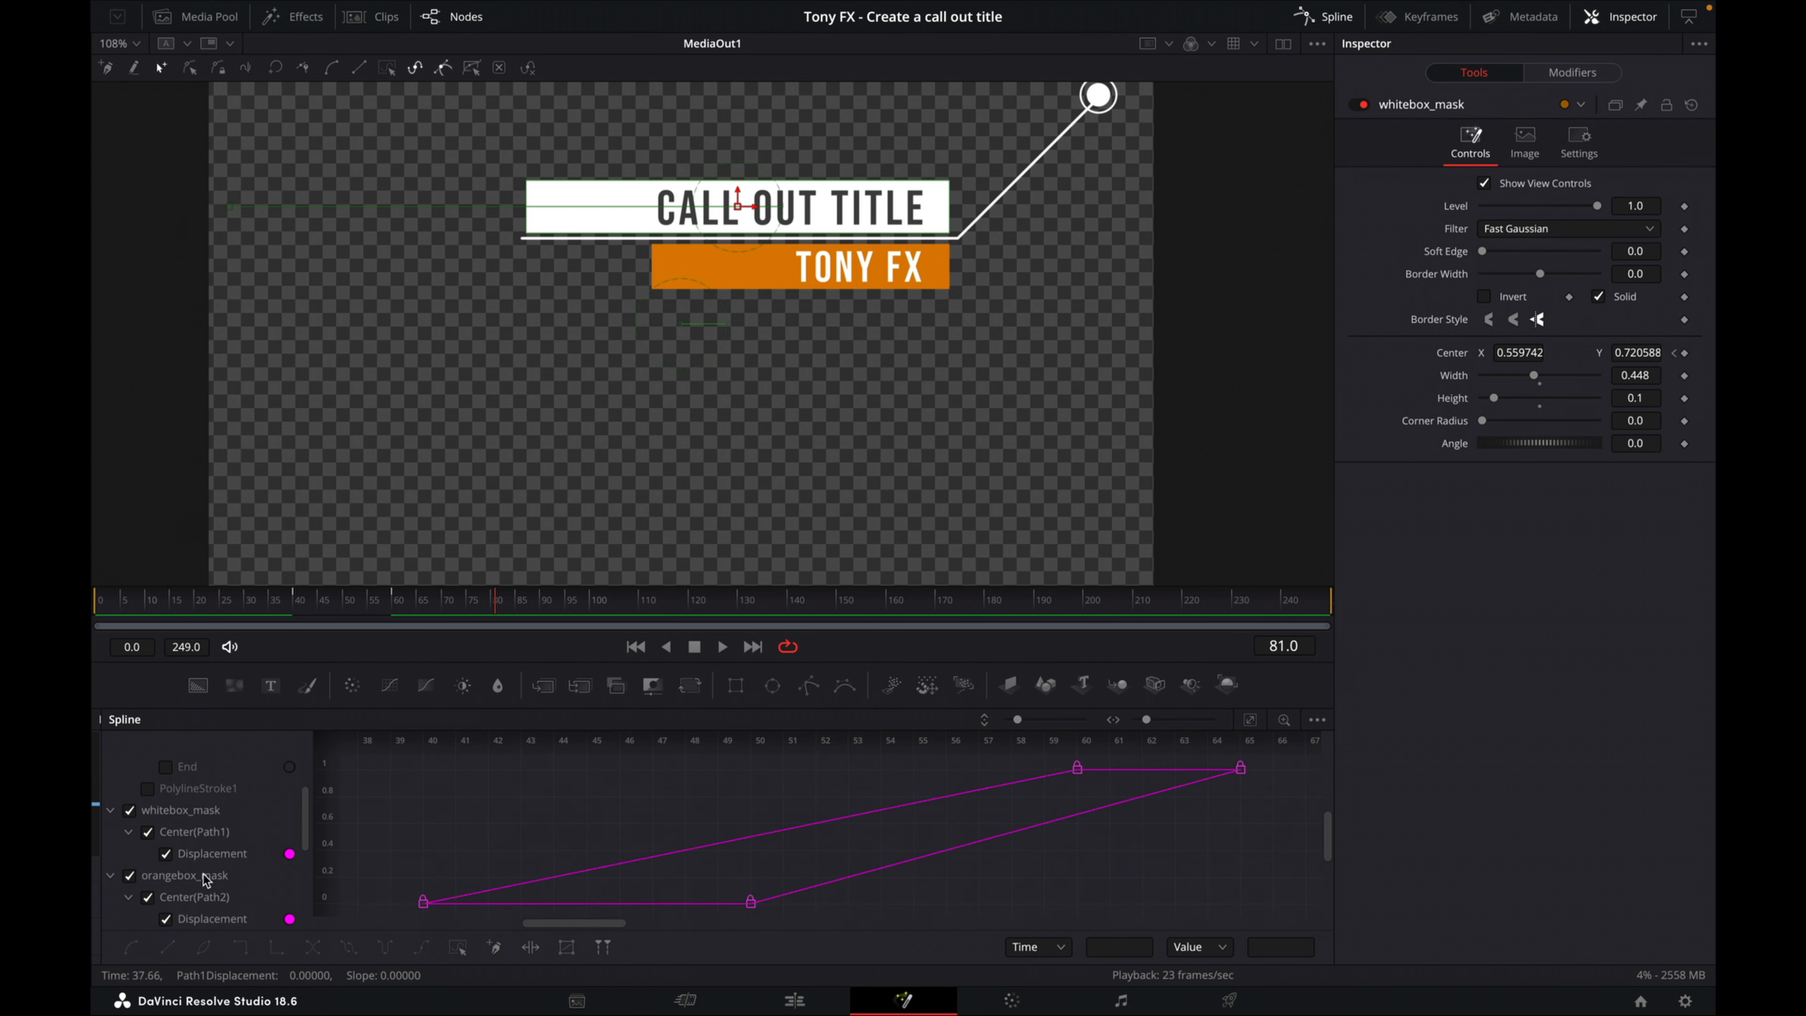
click(129, 875)
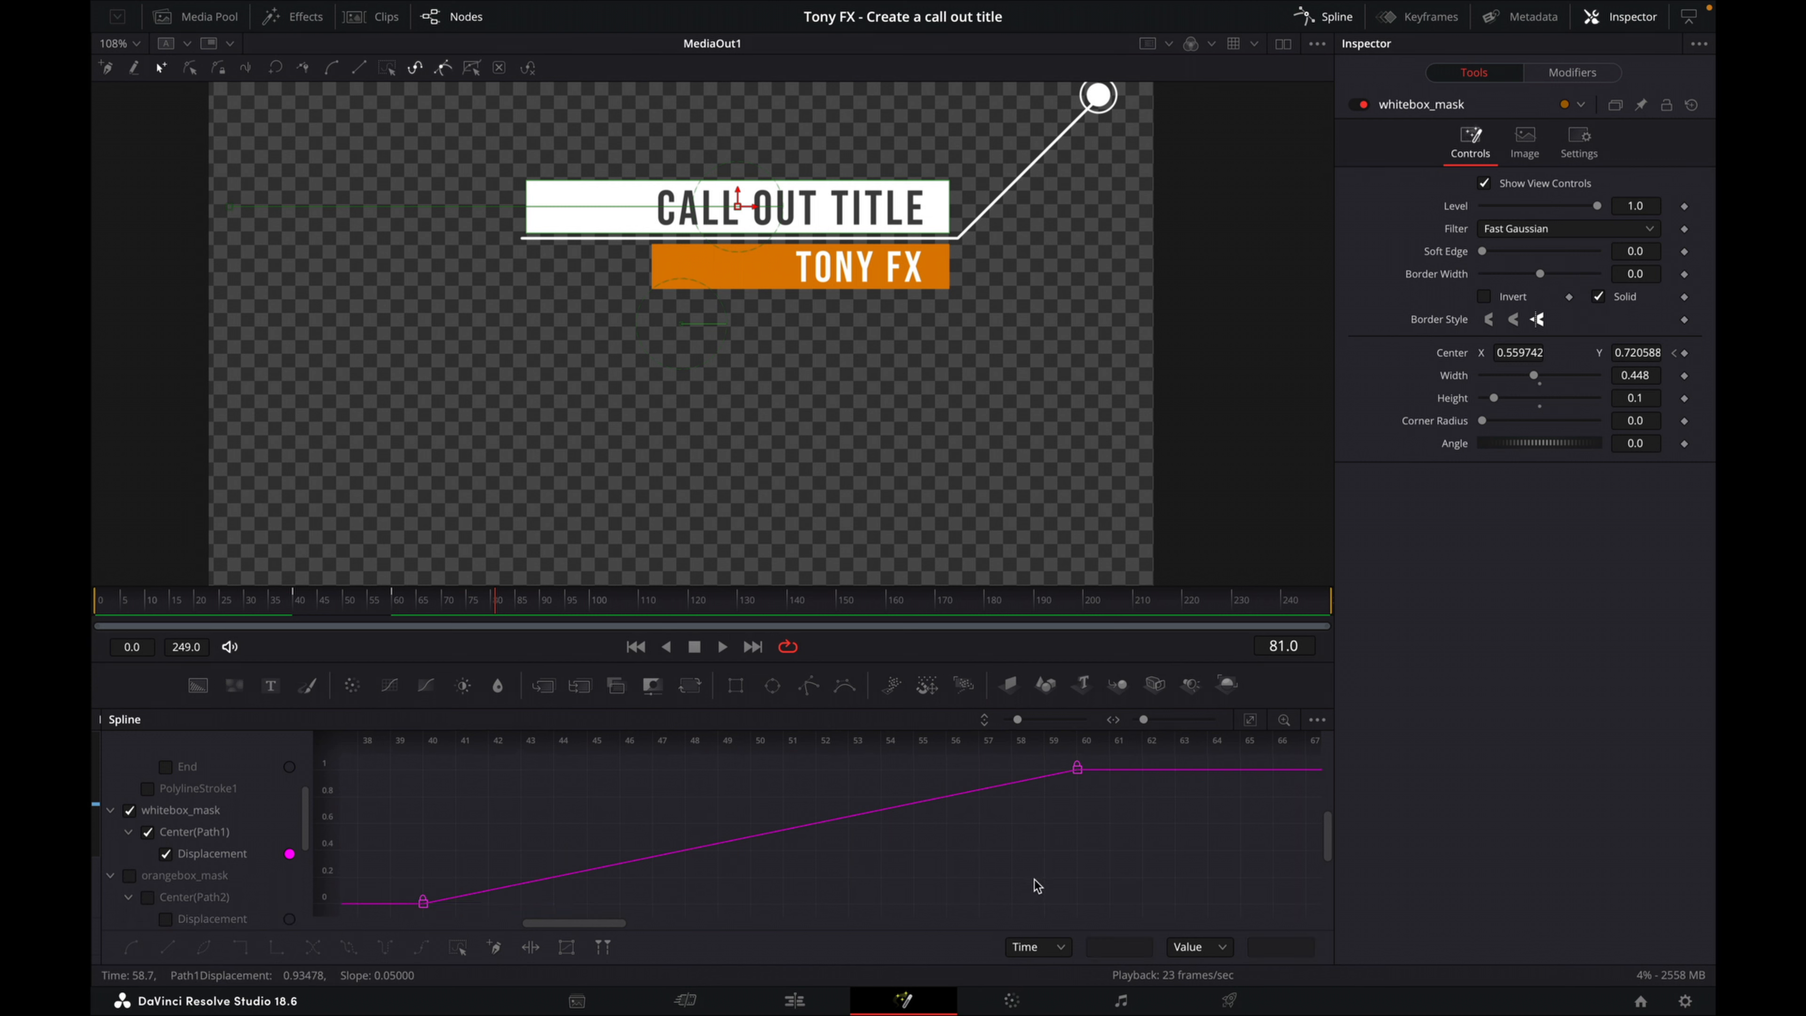
click(1253, 727)
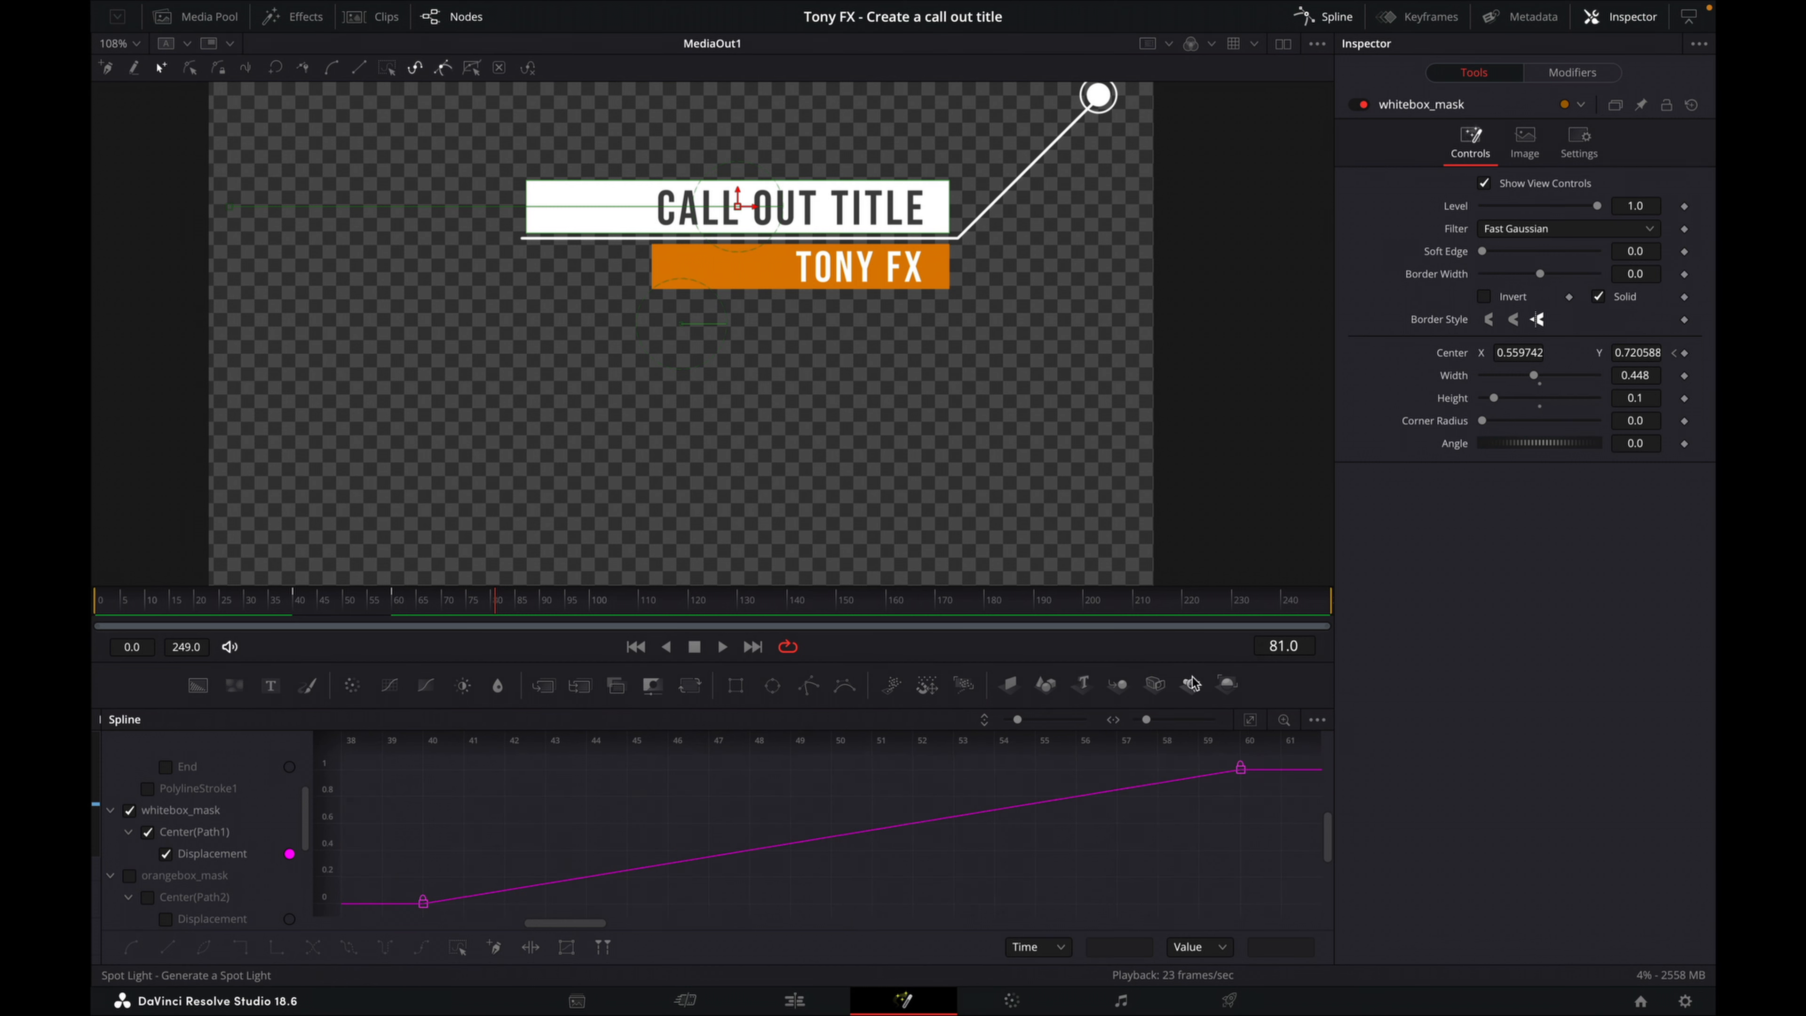
drag(1182, 609, 1180, 518)
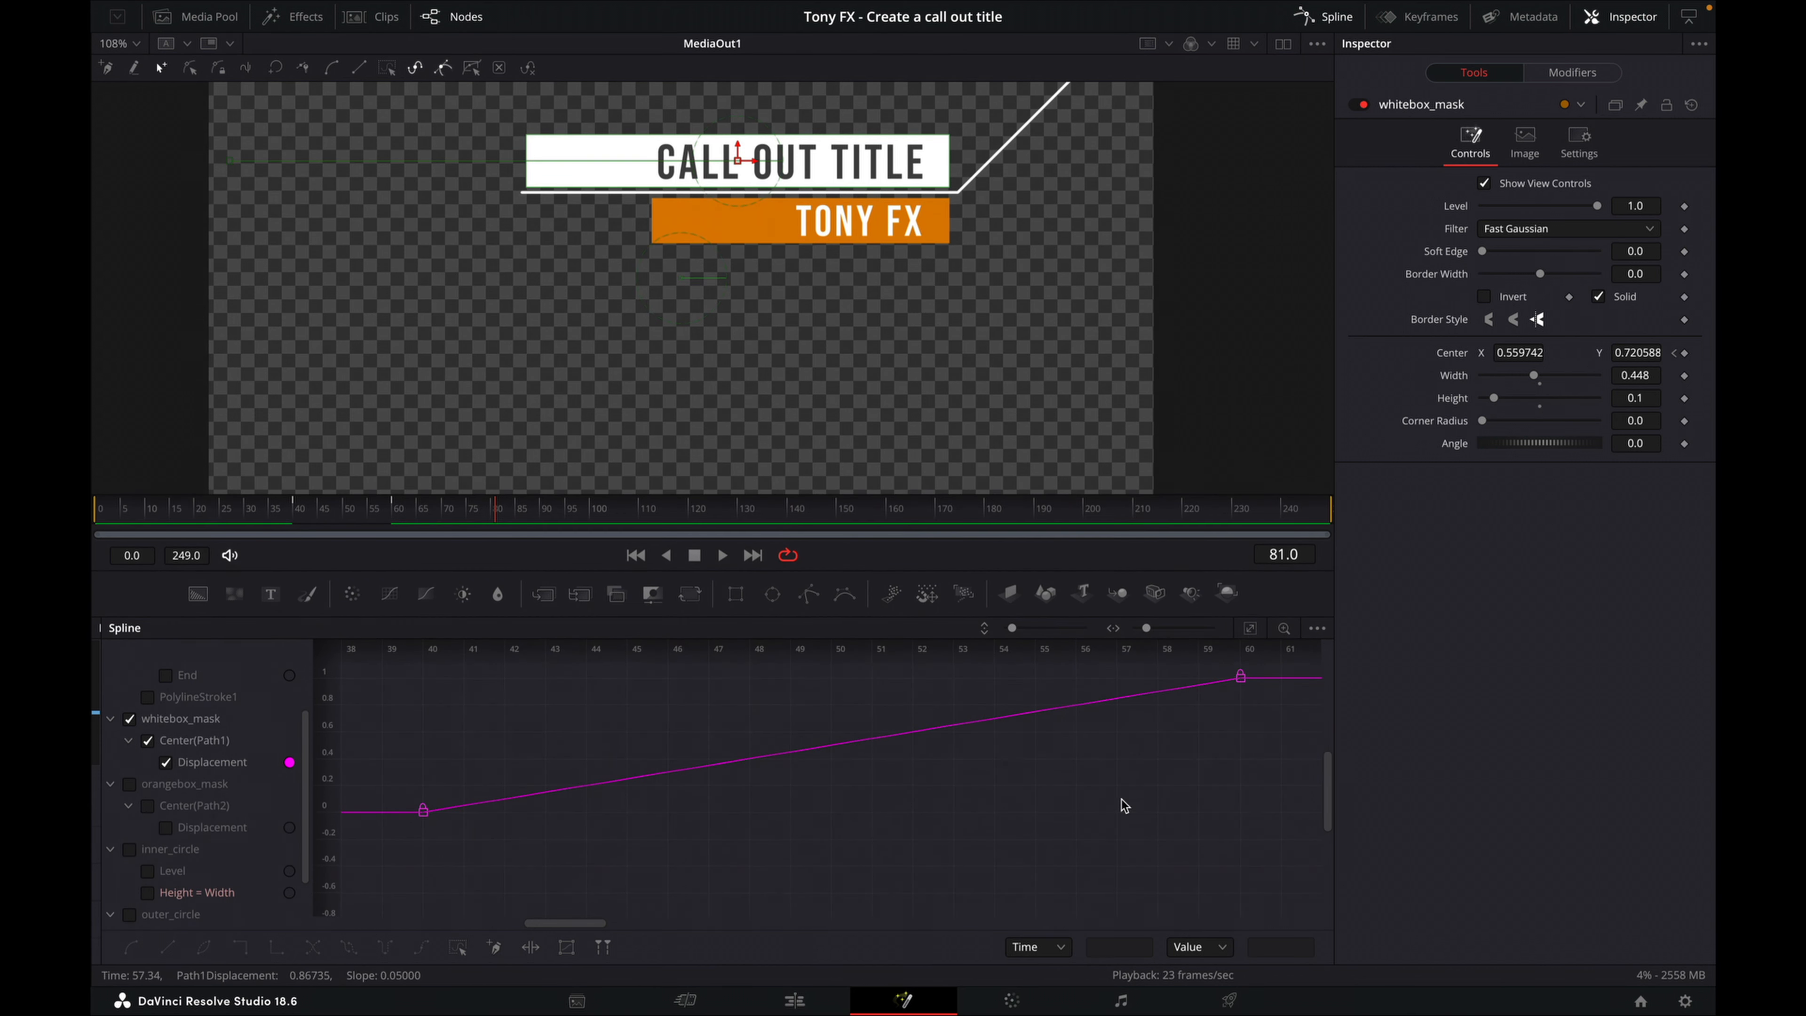
- Smooth both whitebox_mask displacement keyframes, extending the frame 60 handle back to about frame 42 and shortening the frame 40 handle to about frame 43
key(ctrl+a)
key(shift+s)
click(1100, 851)
click(1241, 676)
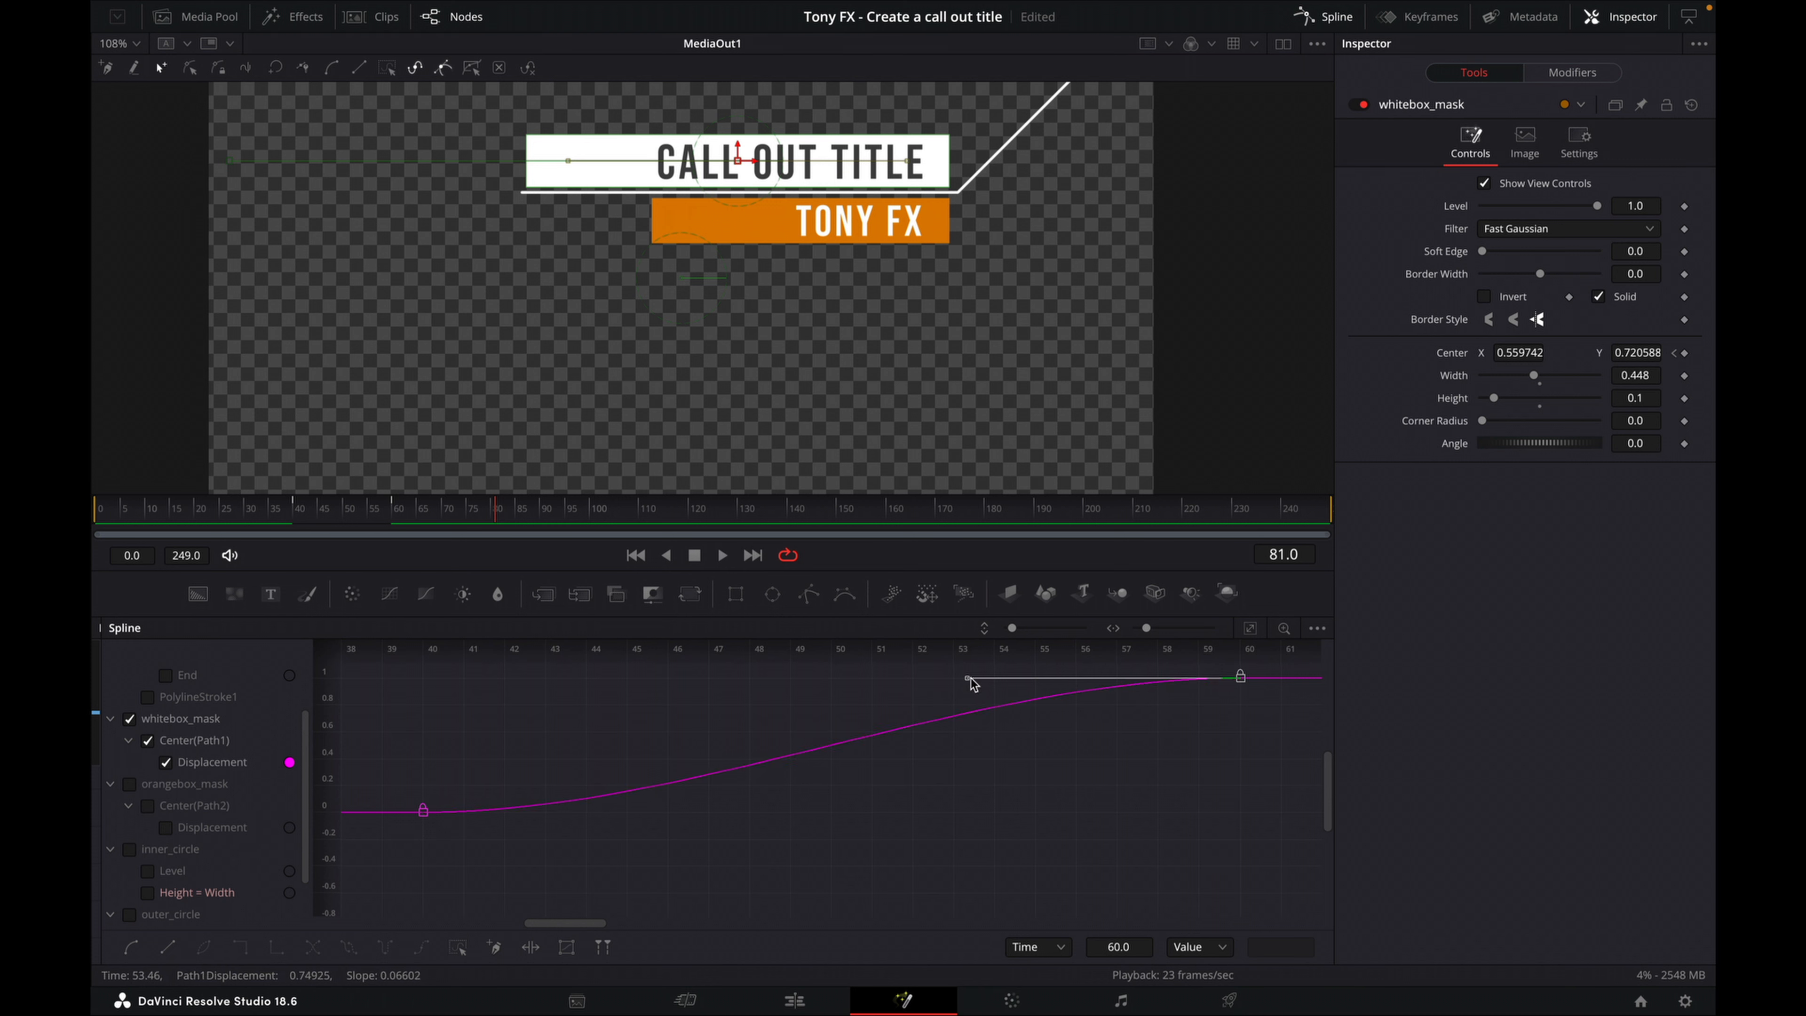
drag(967, 678, 456, 725)
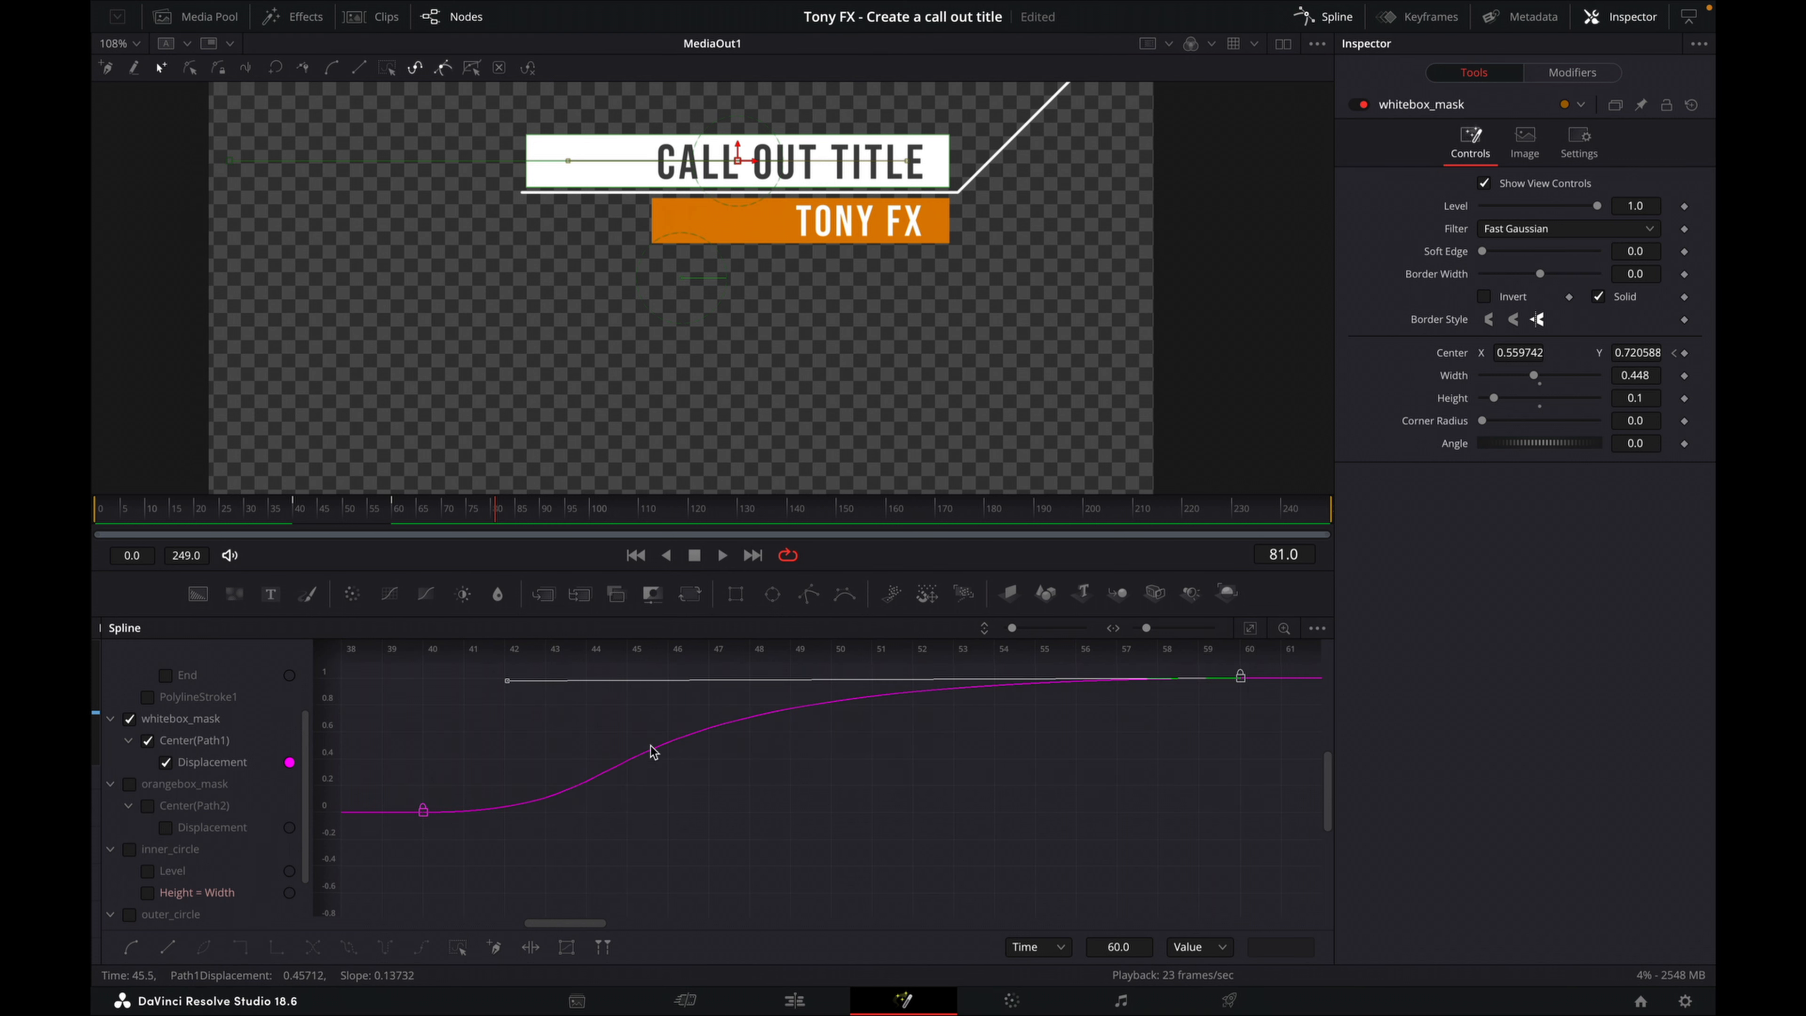
drag(364, 780, 535, 868)
drag(703, 813, 559, 820)
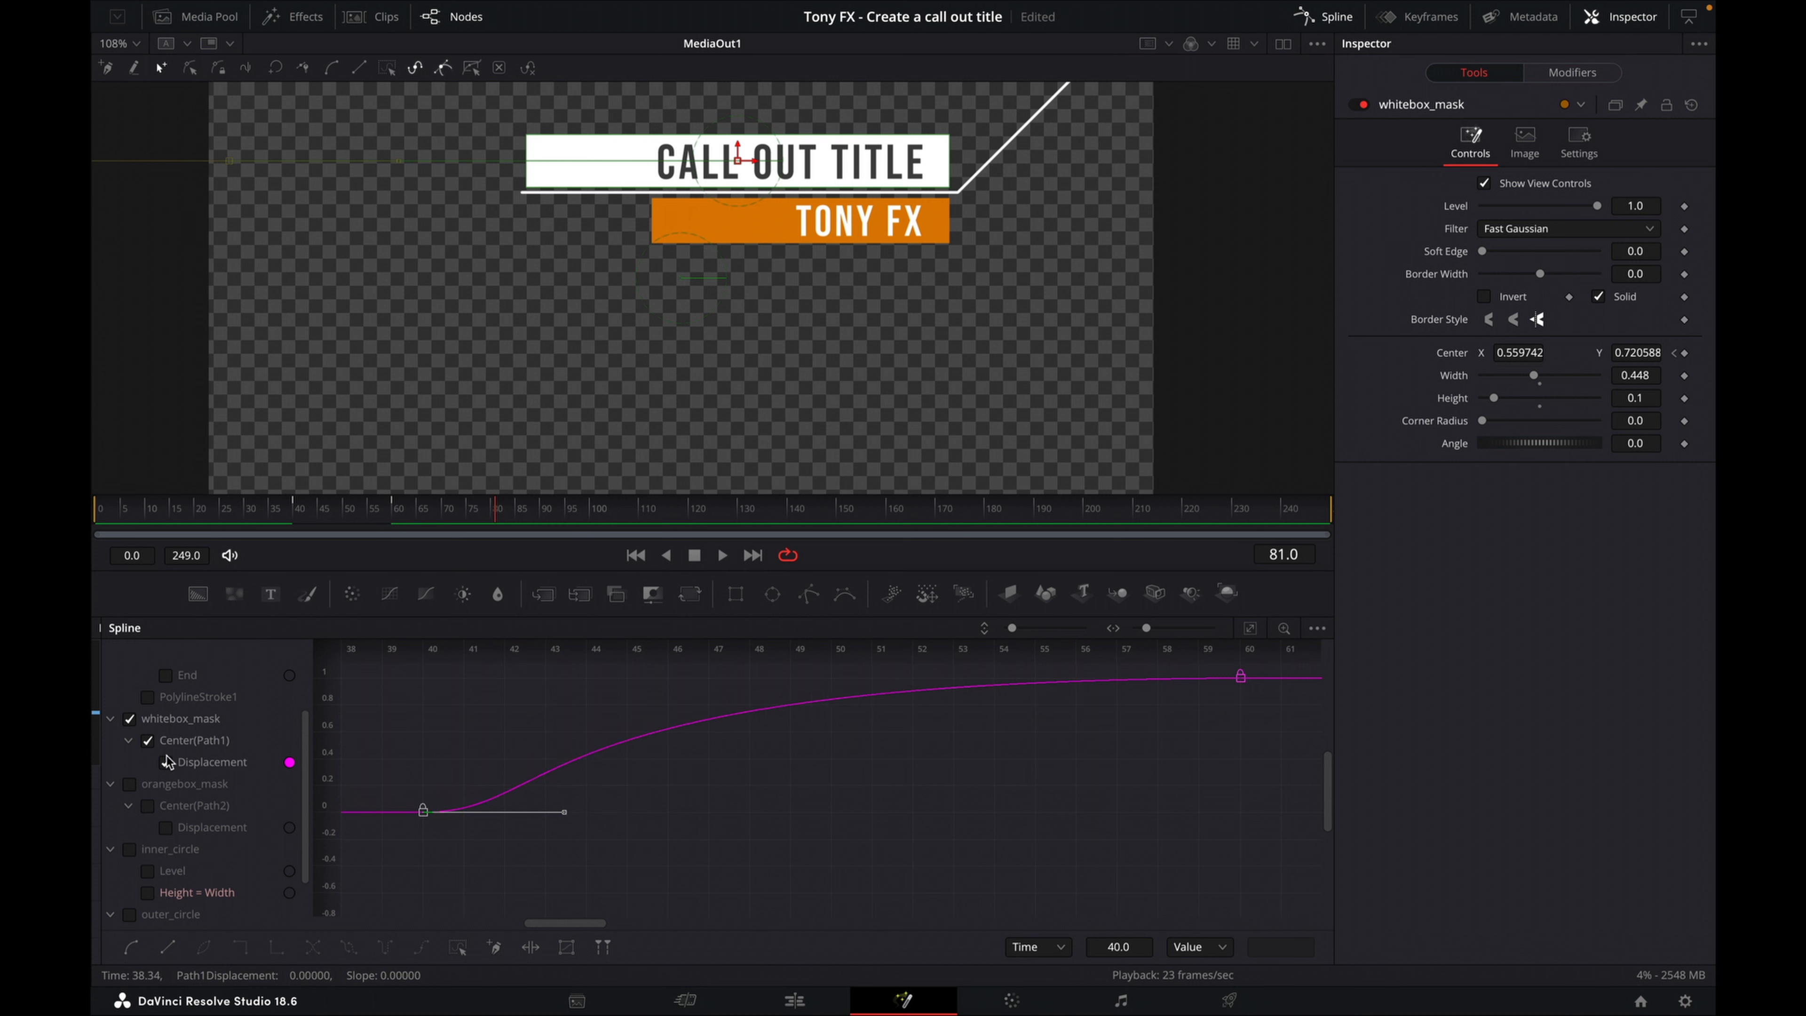
- Show only the orangebox_mask displacement curve, fitted to the graph, and smooth both its keyframes
click(129, 720)
click(129, 719)
click(129, 784)
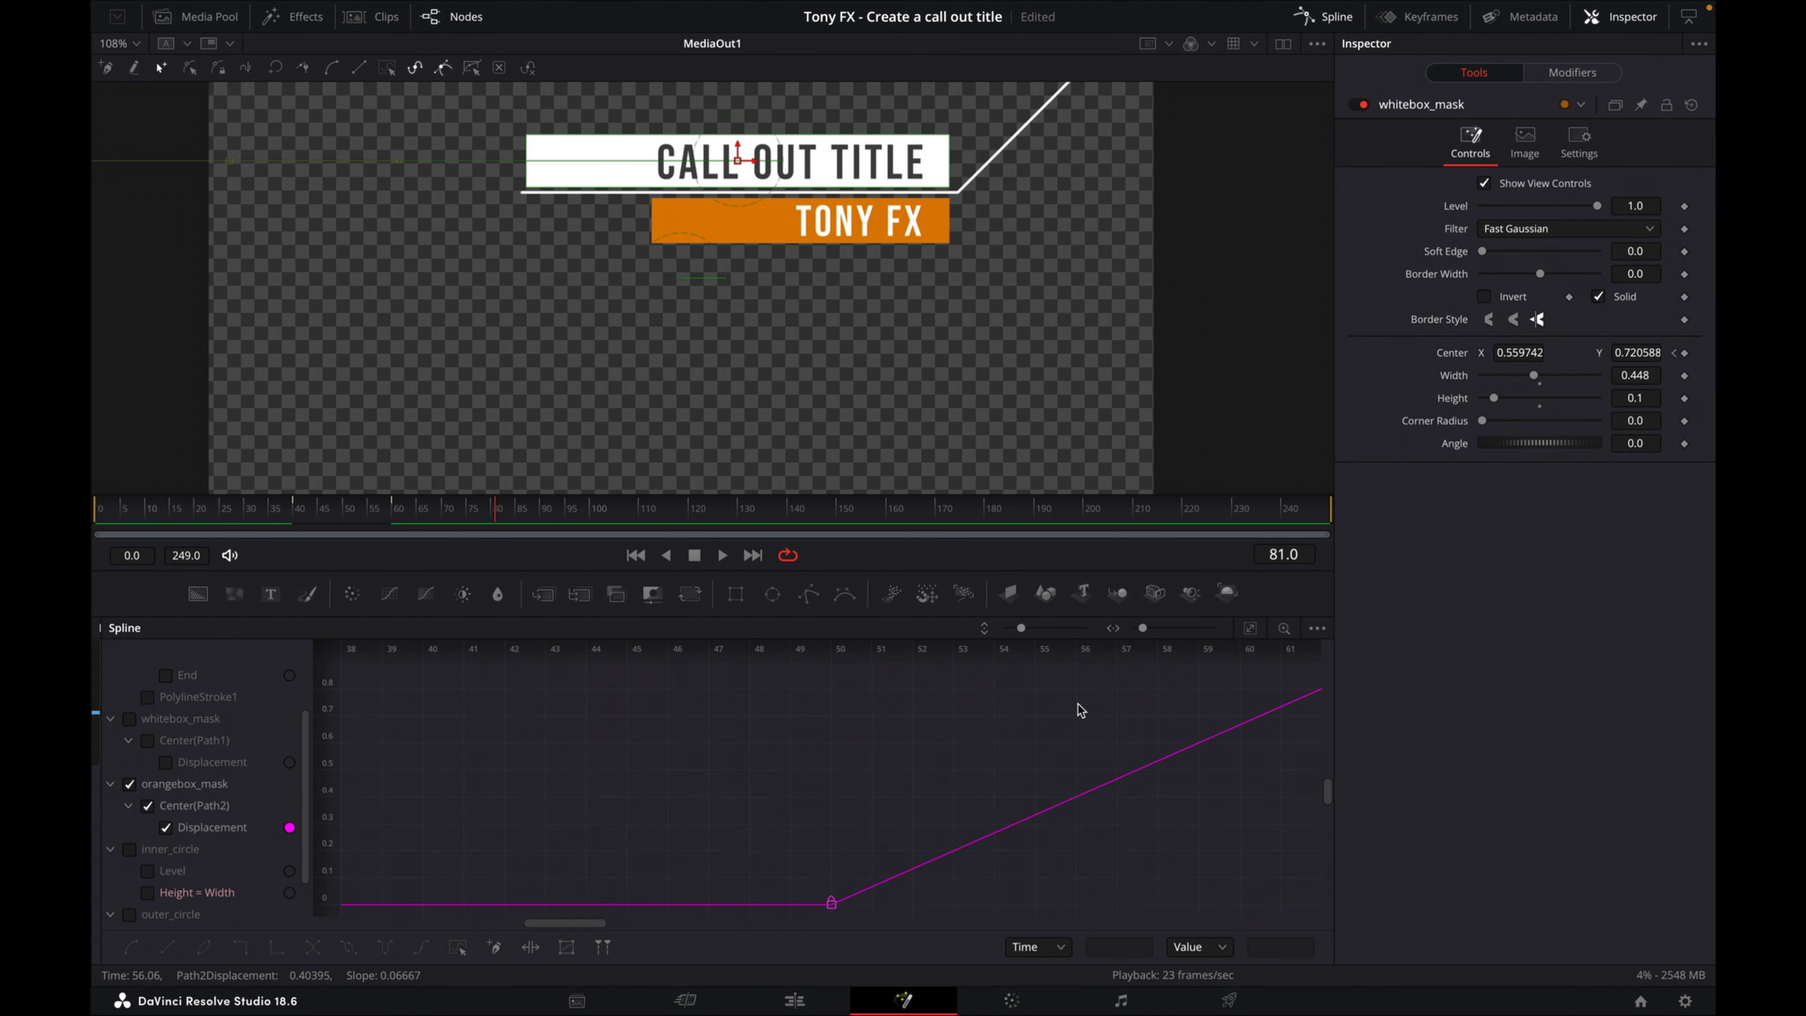
click(1250, 629)
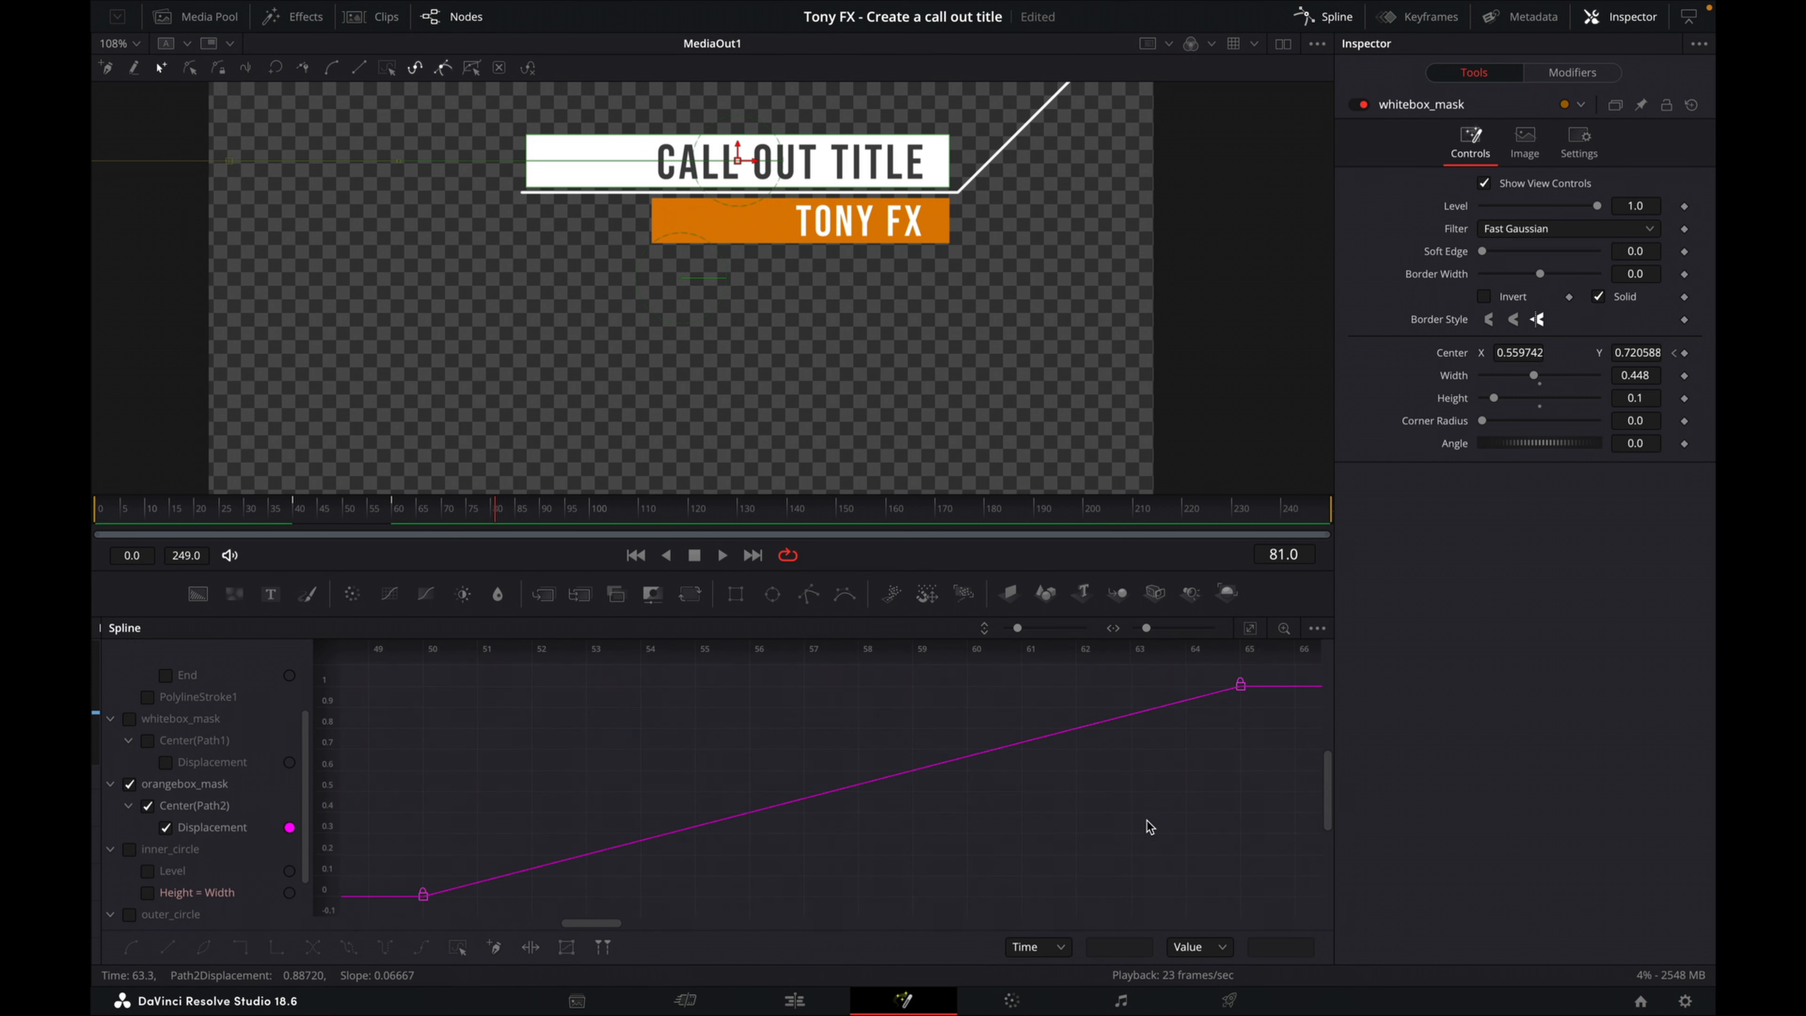
key(ctrl+a)
key(s)
- Extend the orangebox_mask curve handle at frame 65 far back towards frame 50, shorten the frame 50 handle, and save the project
click(1273, 711)
drag(1277, 716, 1220, 670)
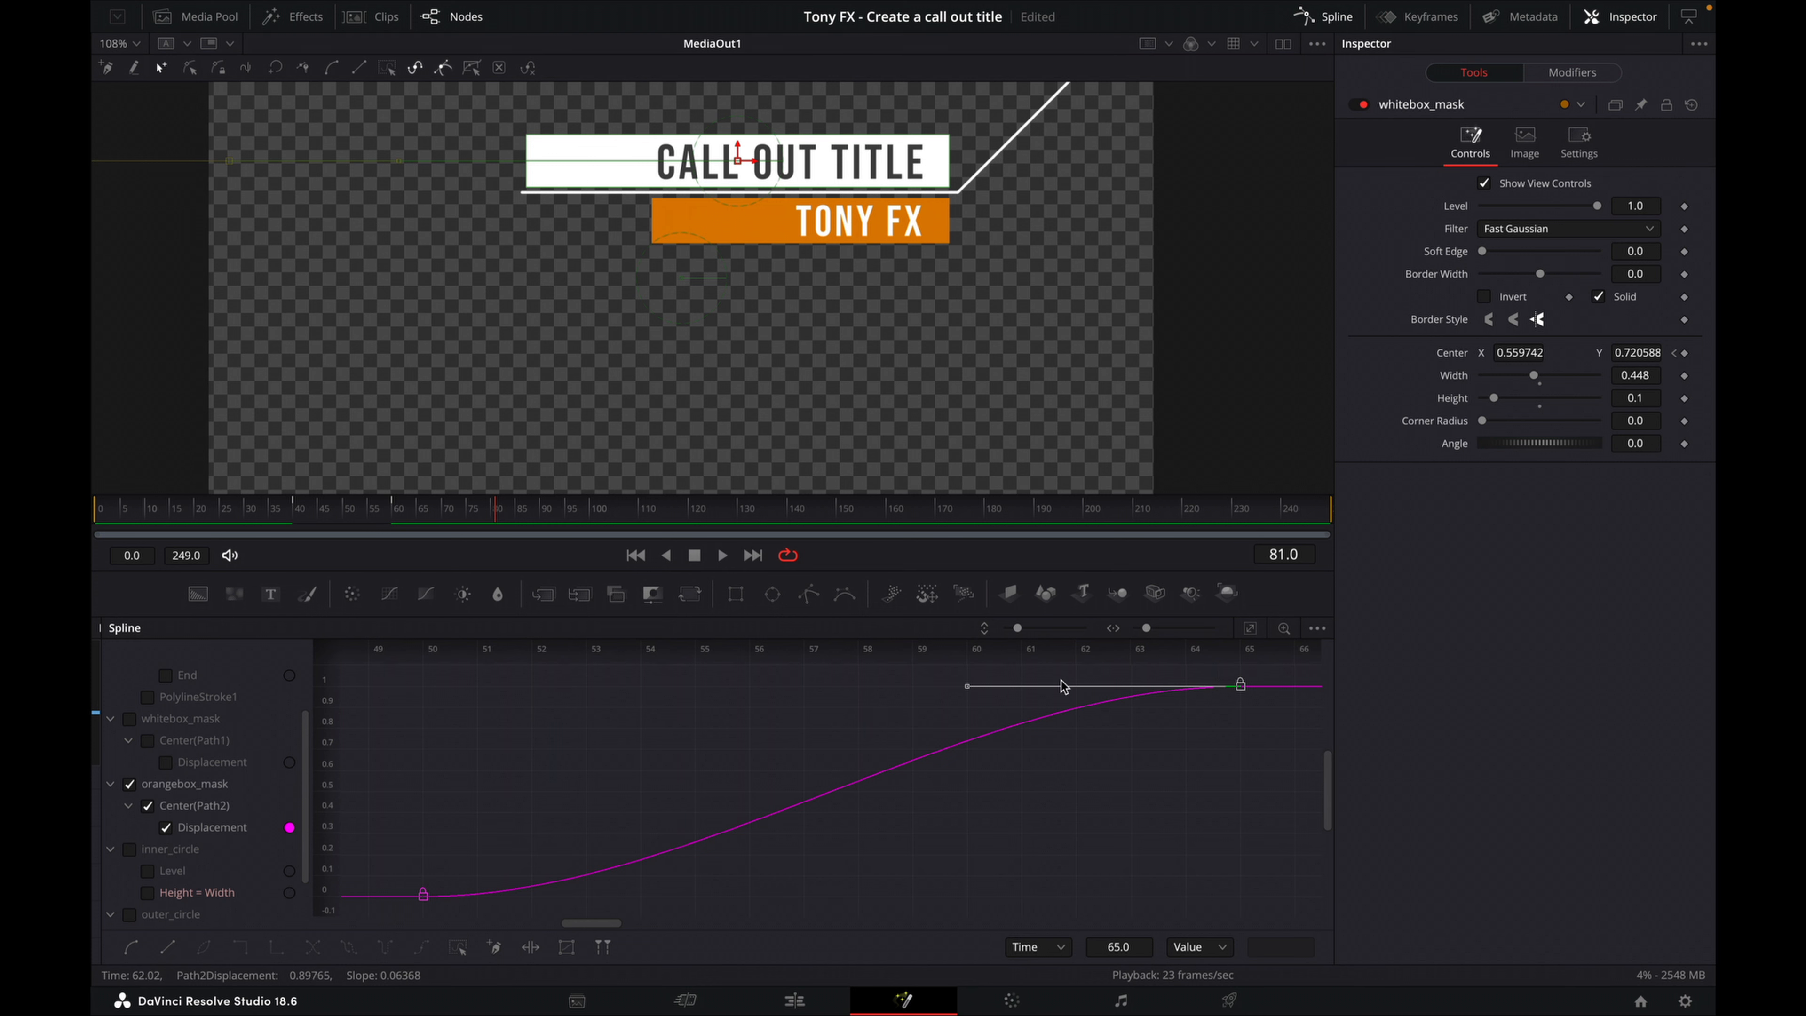
drag(967, 686, 474, 696)
drag(399, 862, 459, 921)
drag(695, 896, 537, 897)
click(655, 882)
key(ctrl+s)
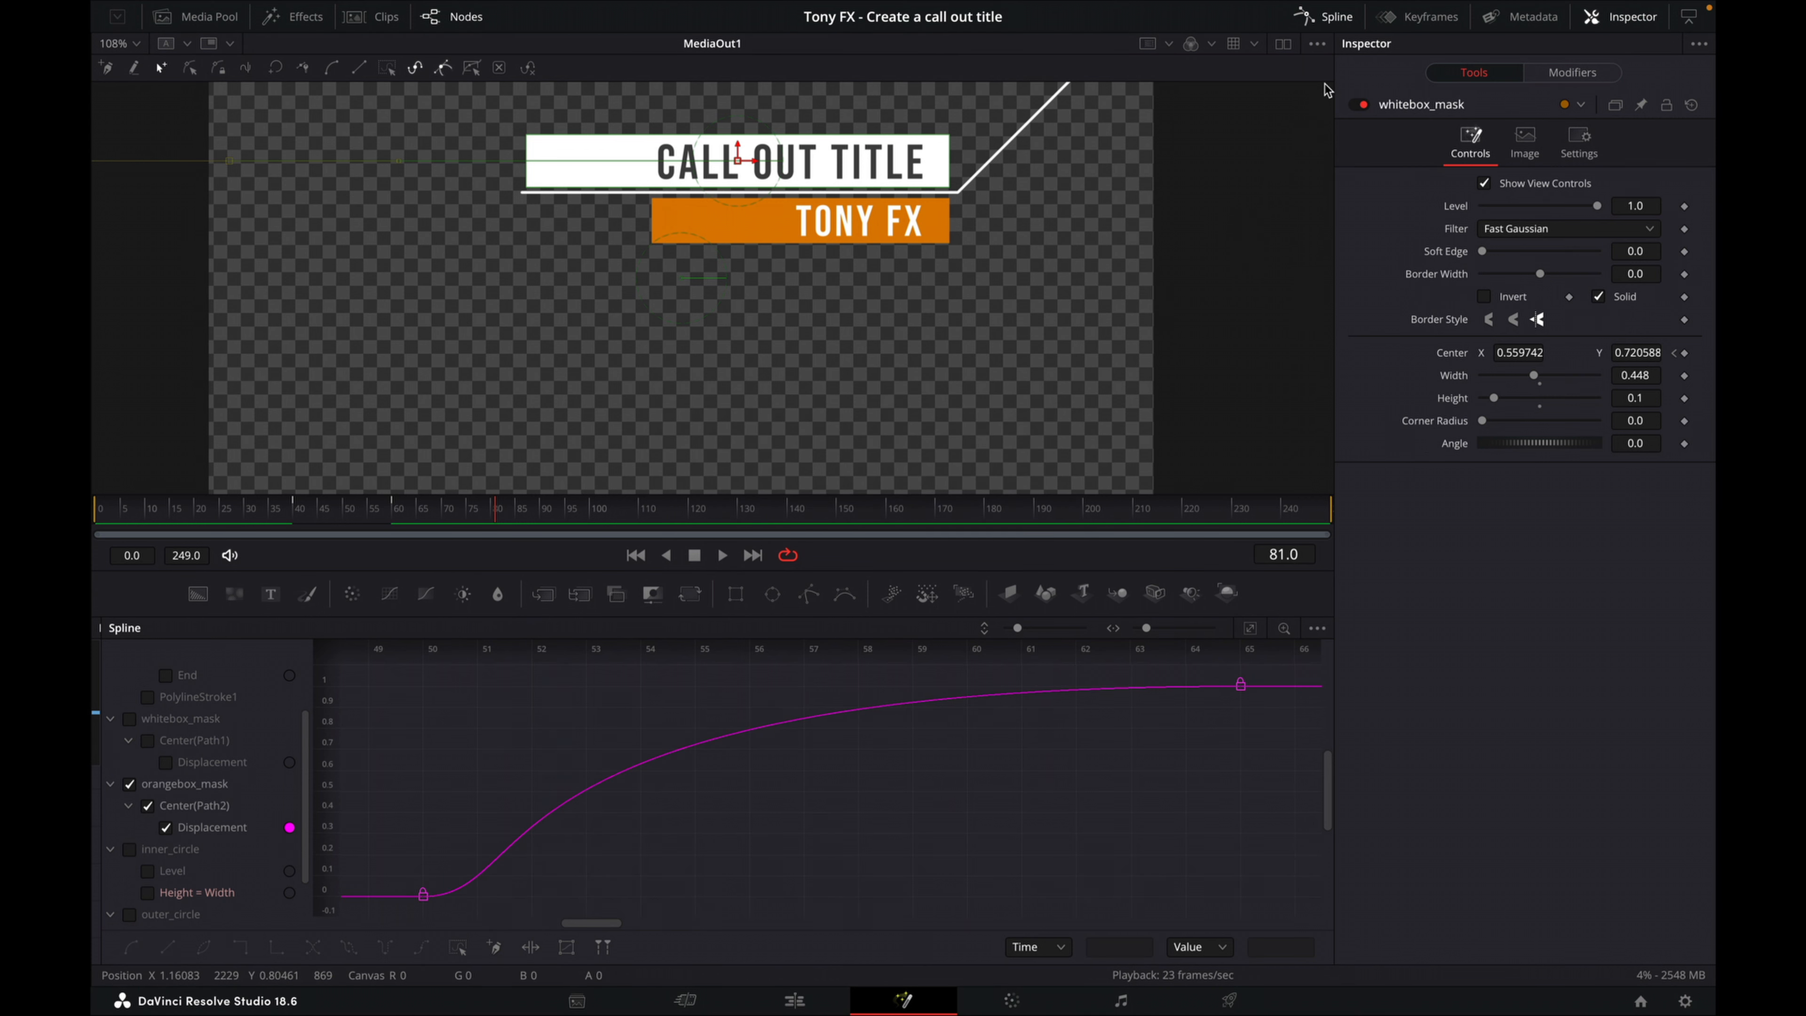
- Close the Spline editor and play the animation from the first frame to check the eased box movements
click(1325, 16)
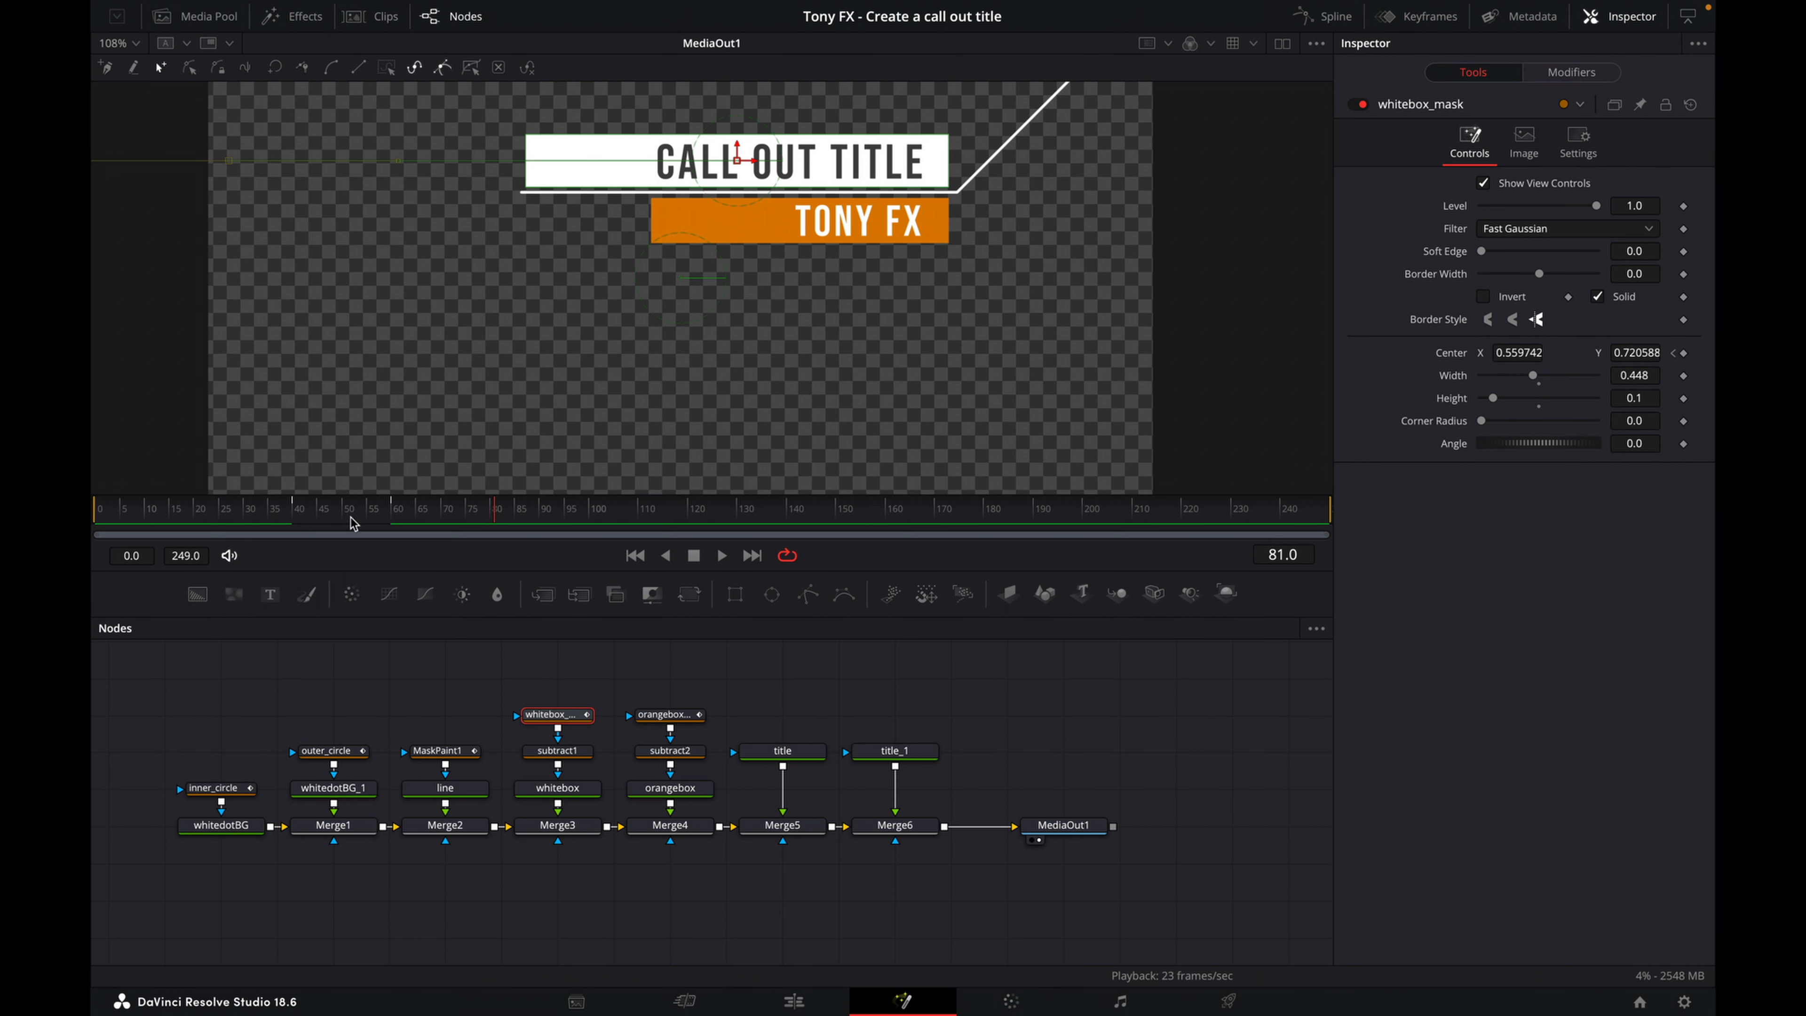
drag(350, 523, 93, 535)
key(space)
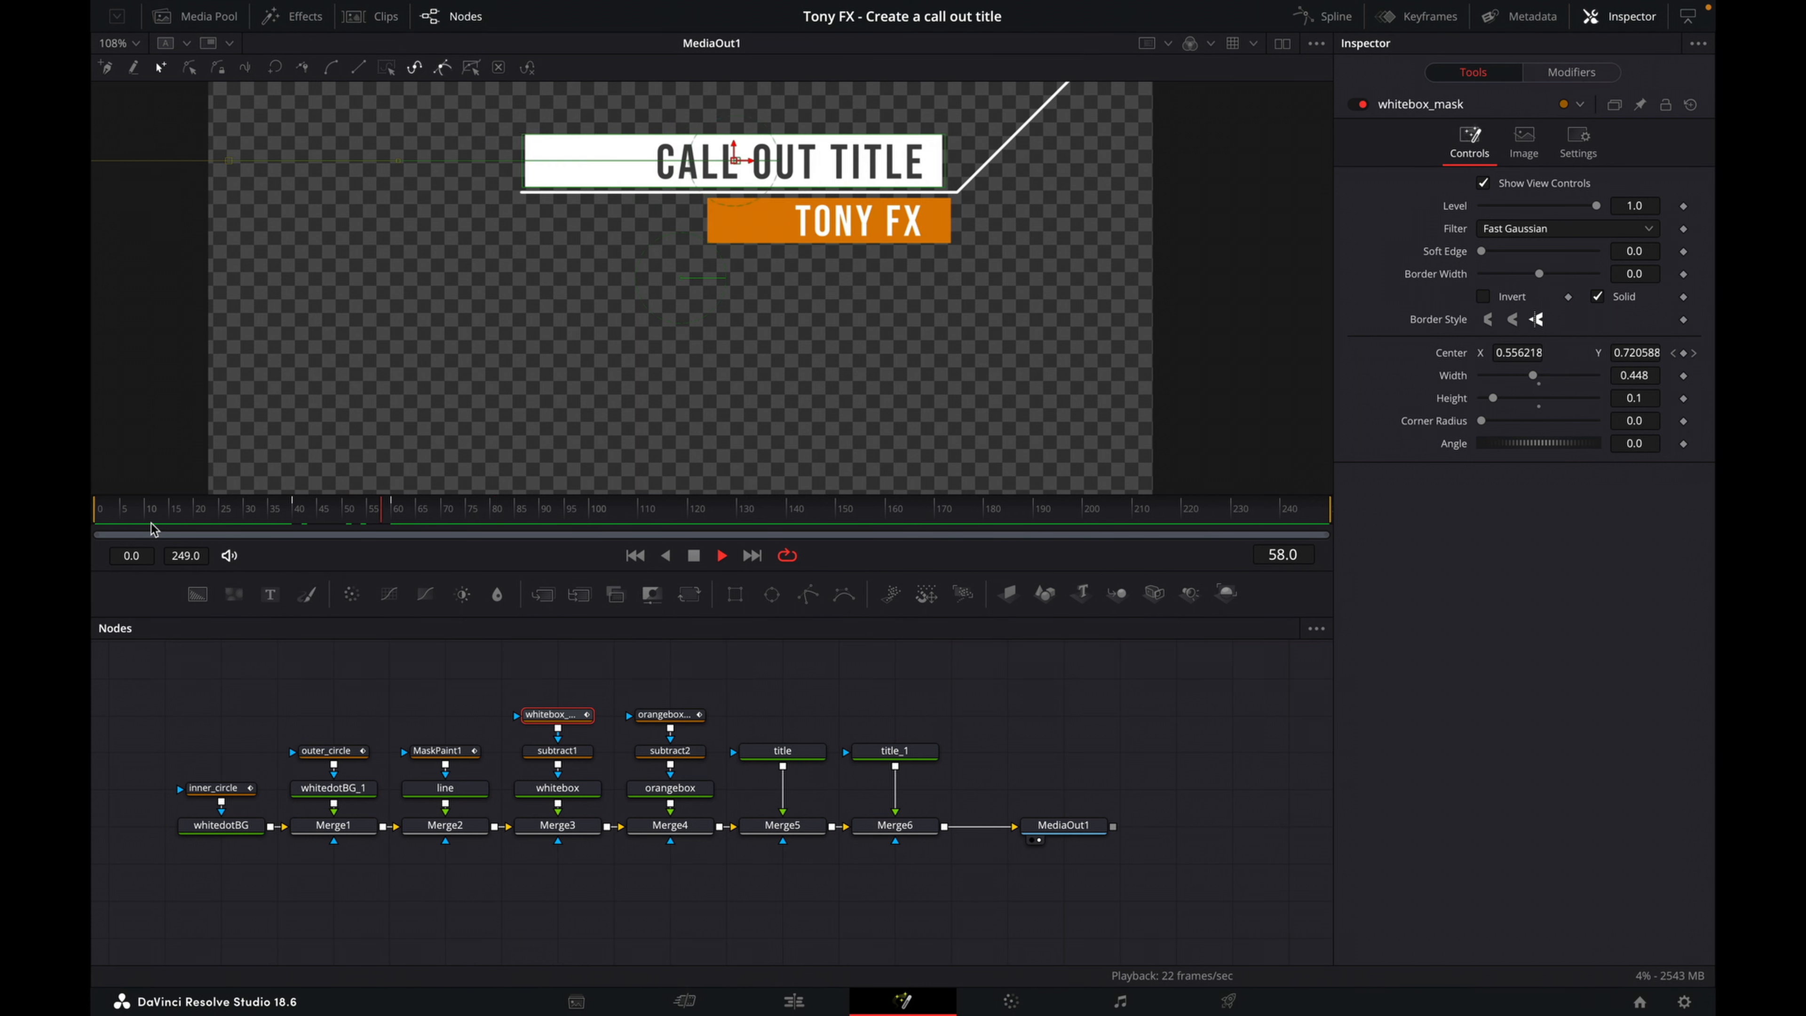
key(space)
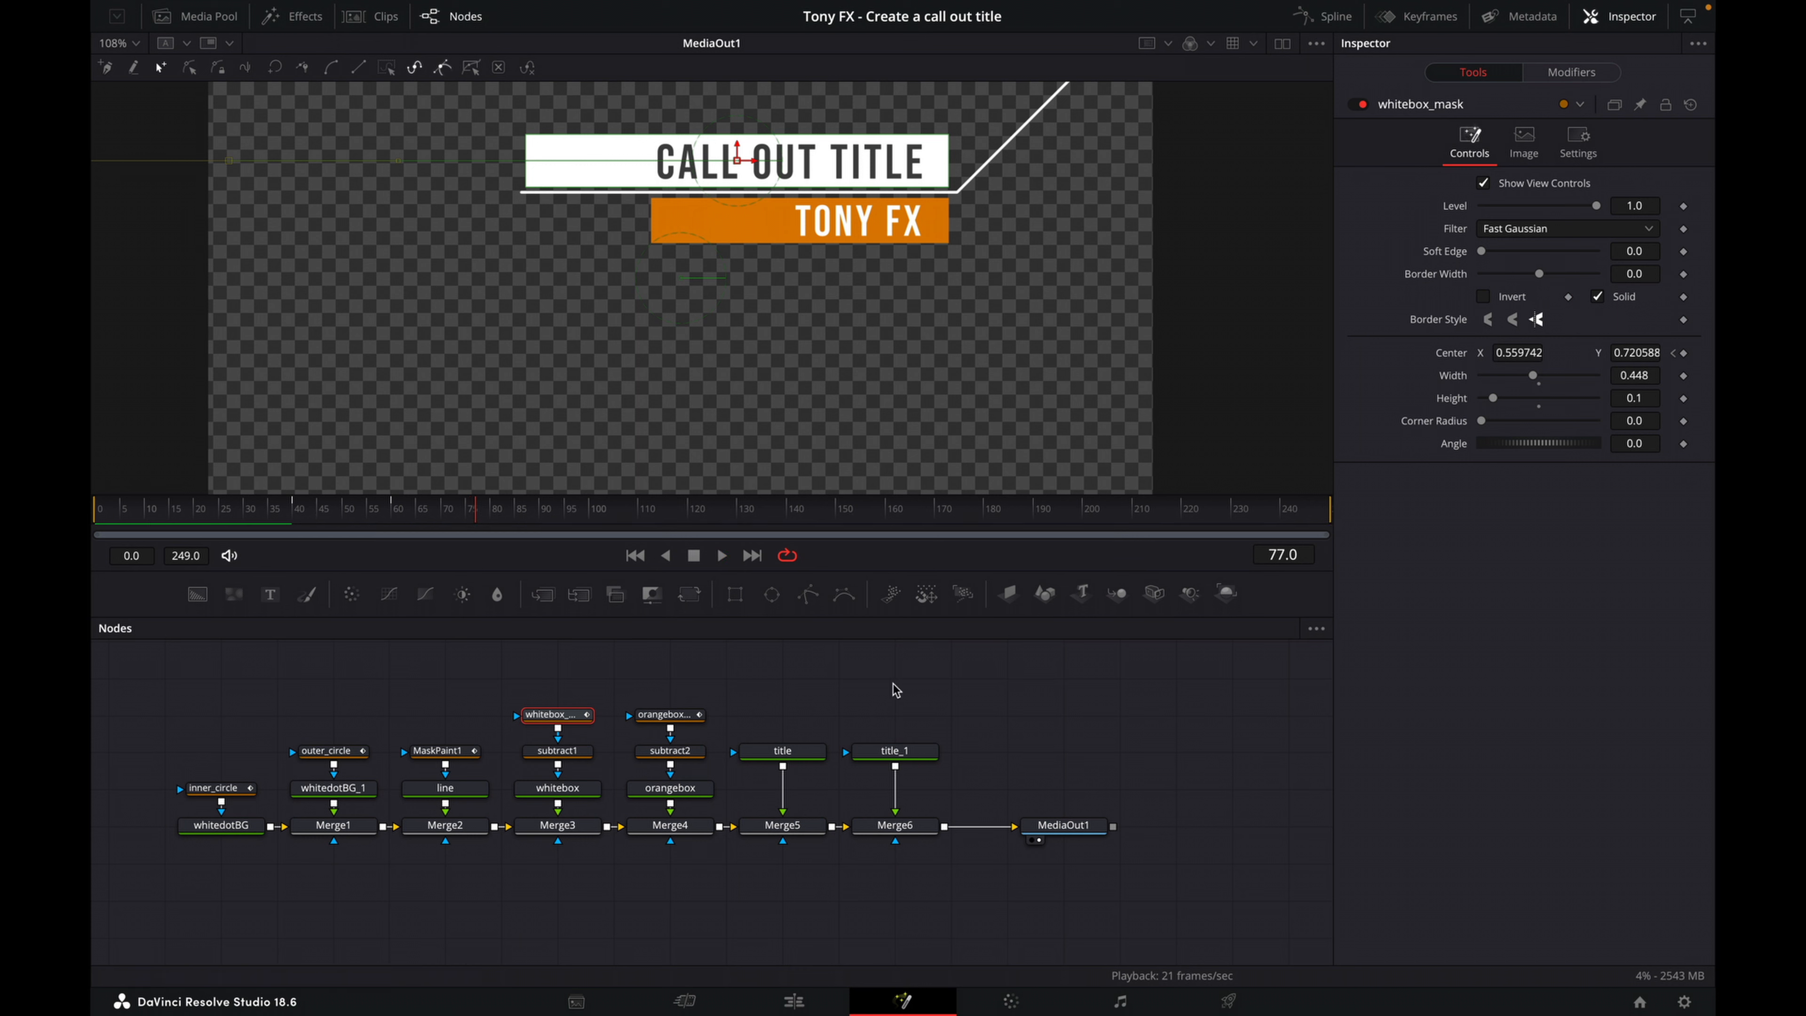
- Rename the title_1 text node to subtitle
click(790, 753)
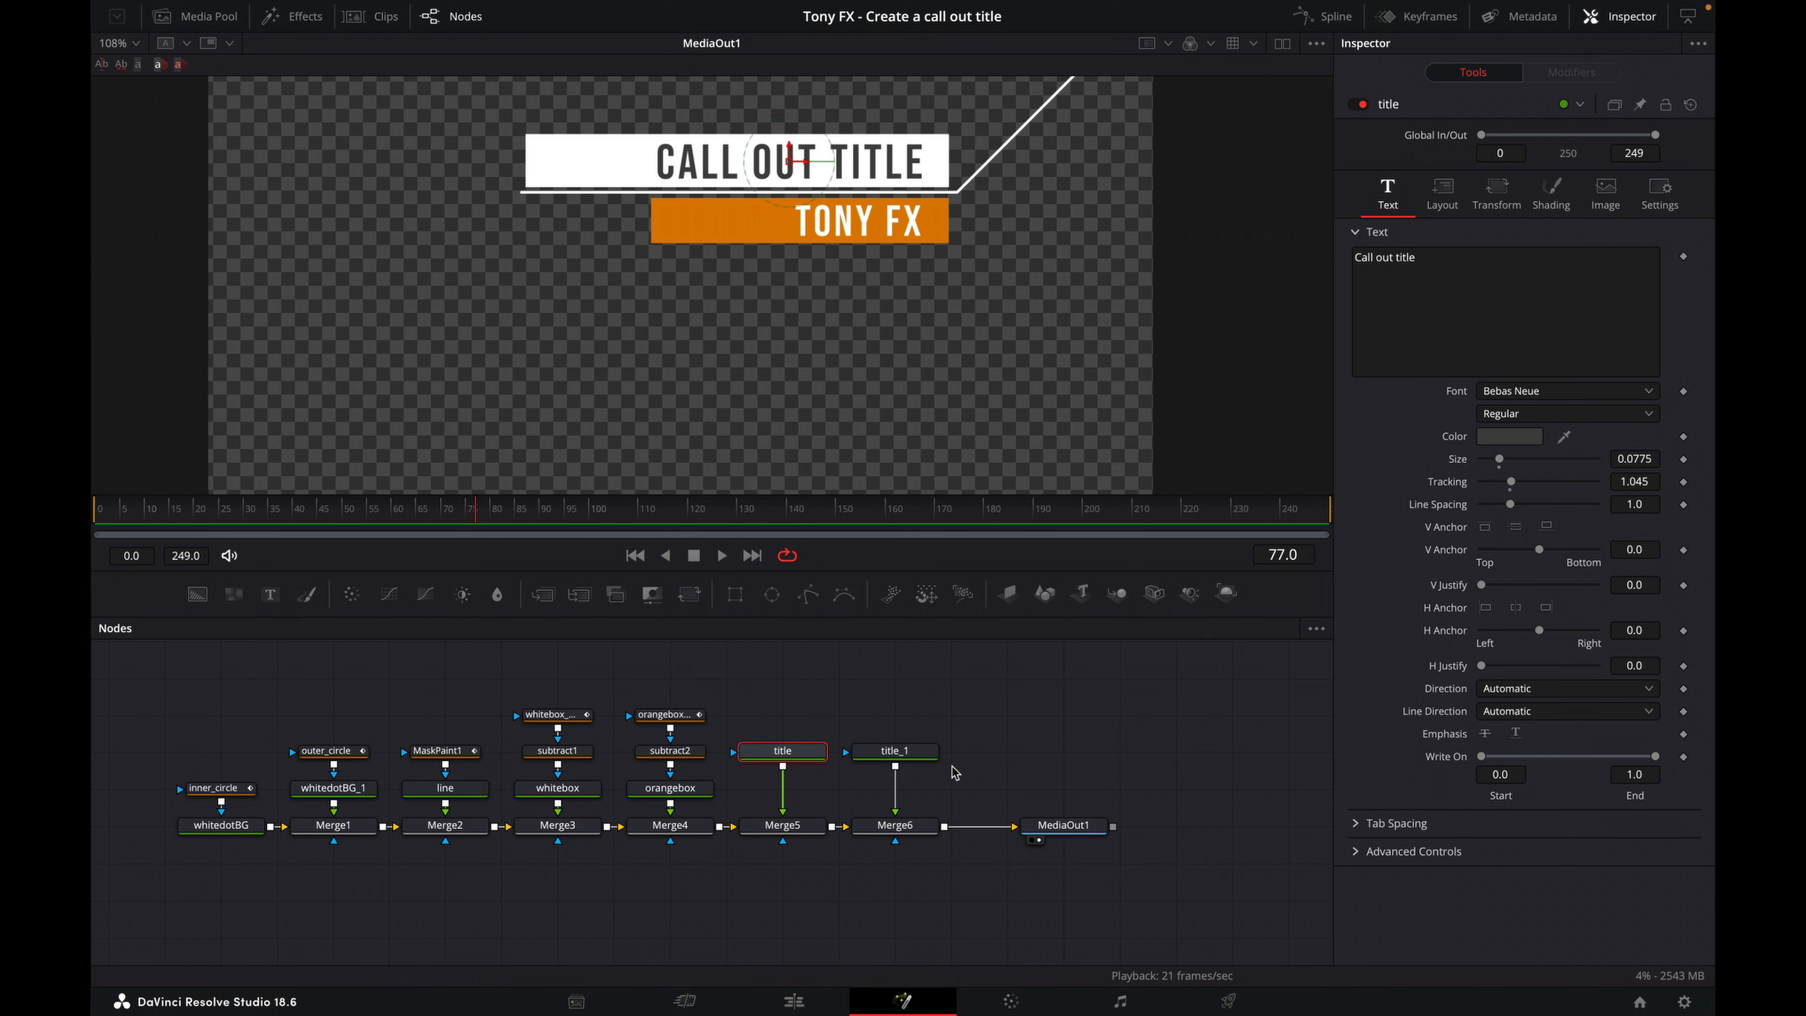
click(913, 757)
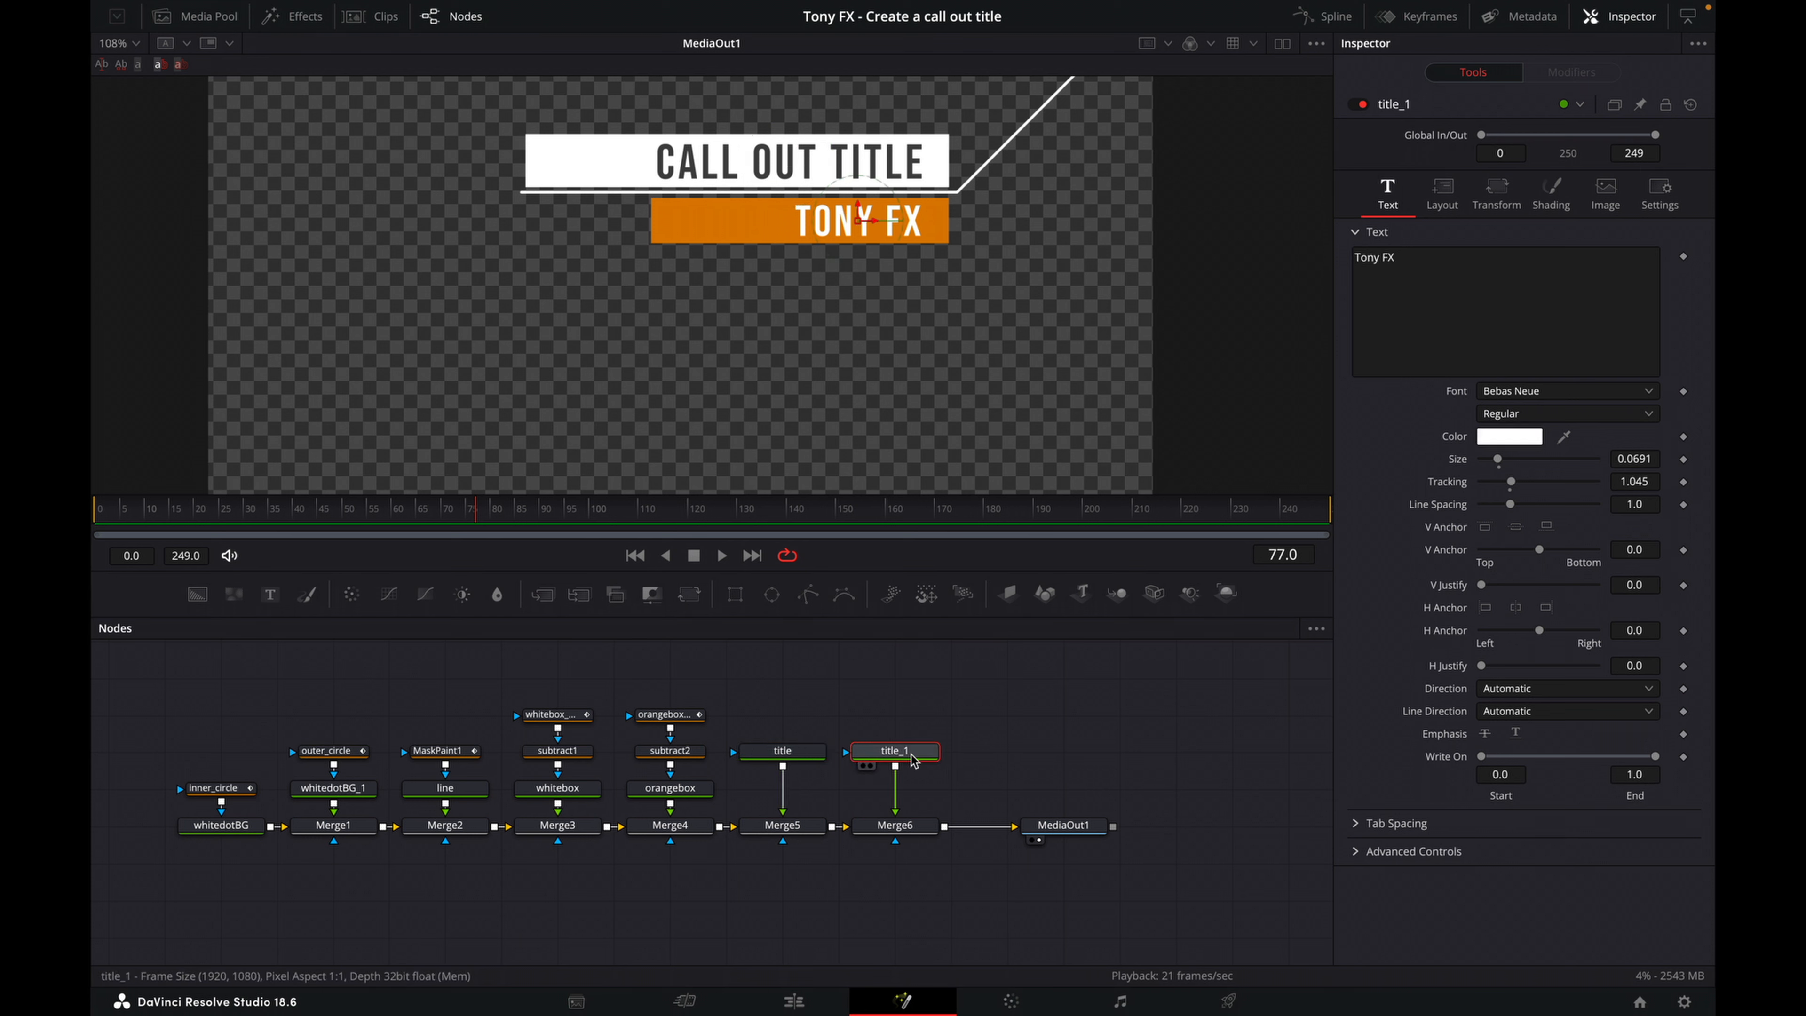
right_click(913, 756)
click(1024, 602)
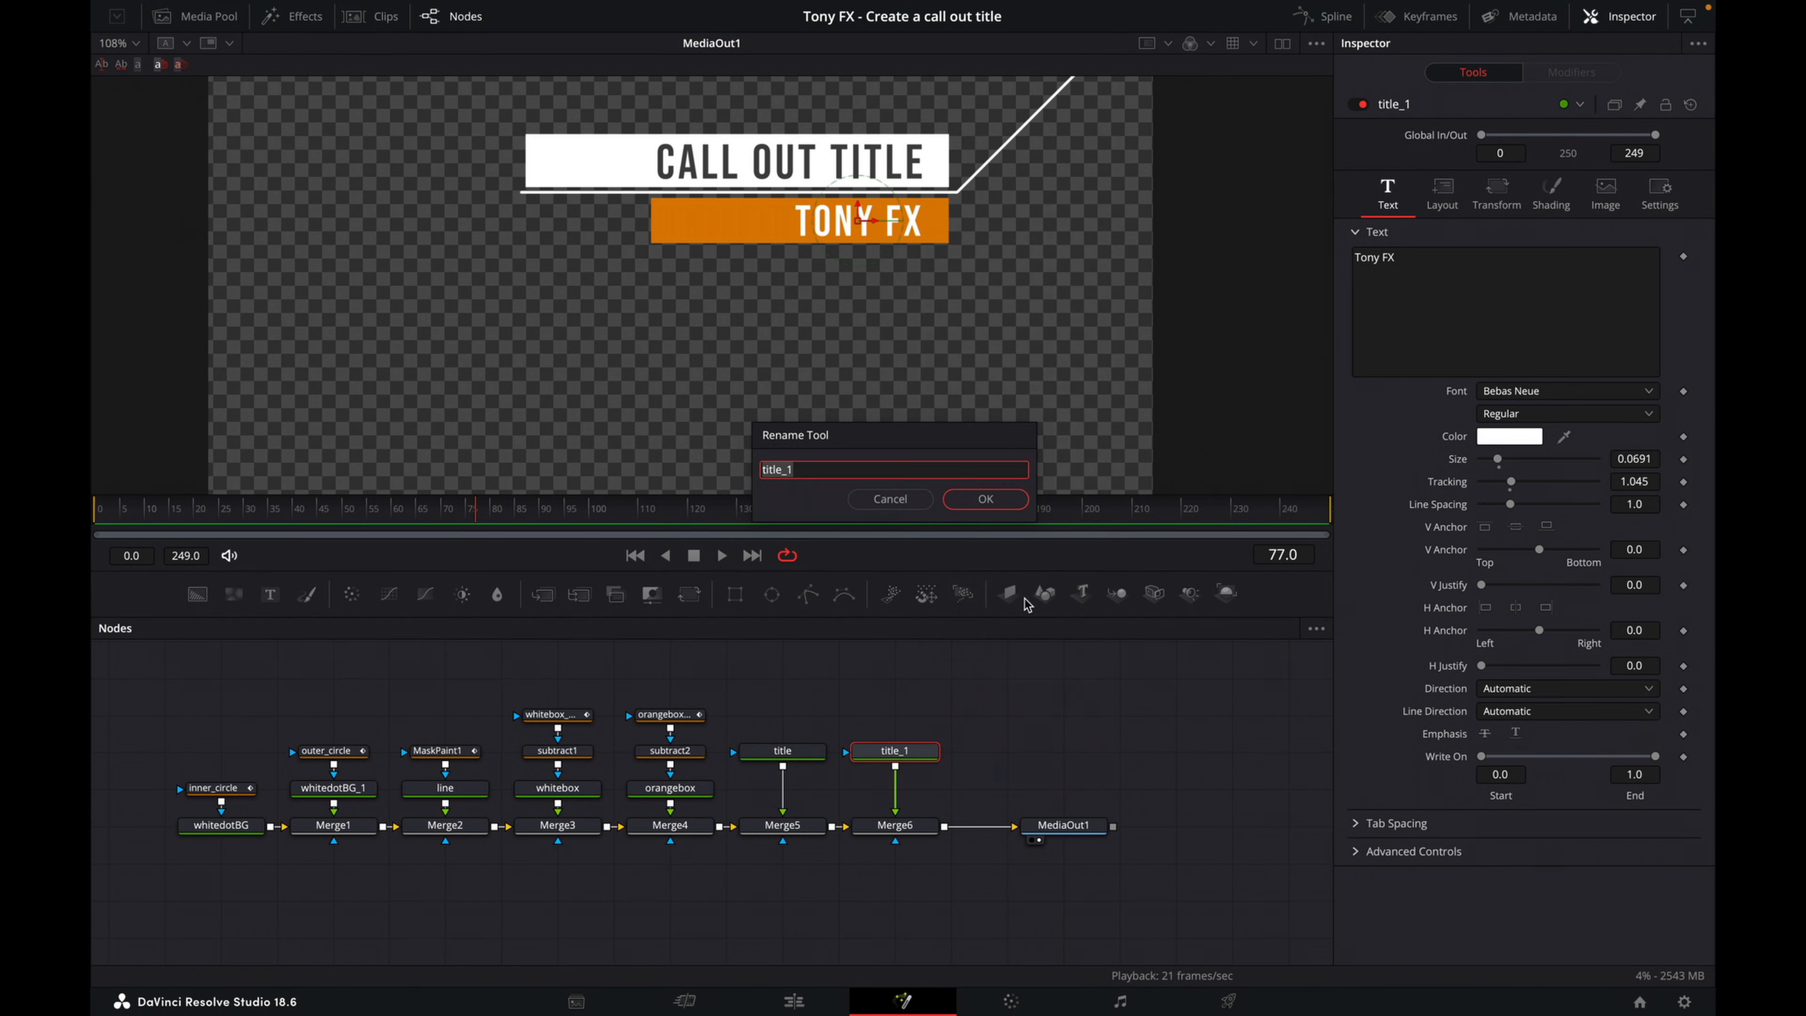
text(s)
click(986, 500)
click(1127, 758)
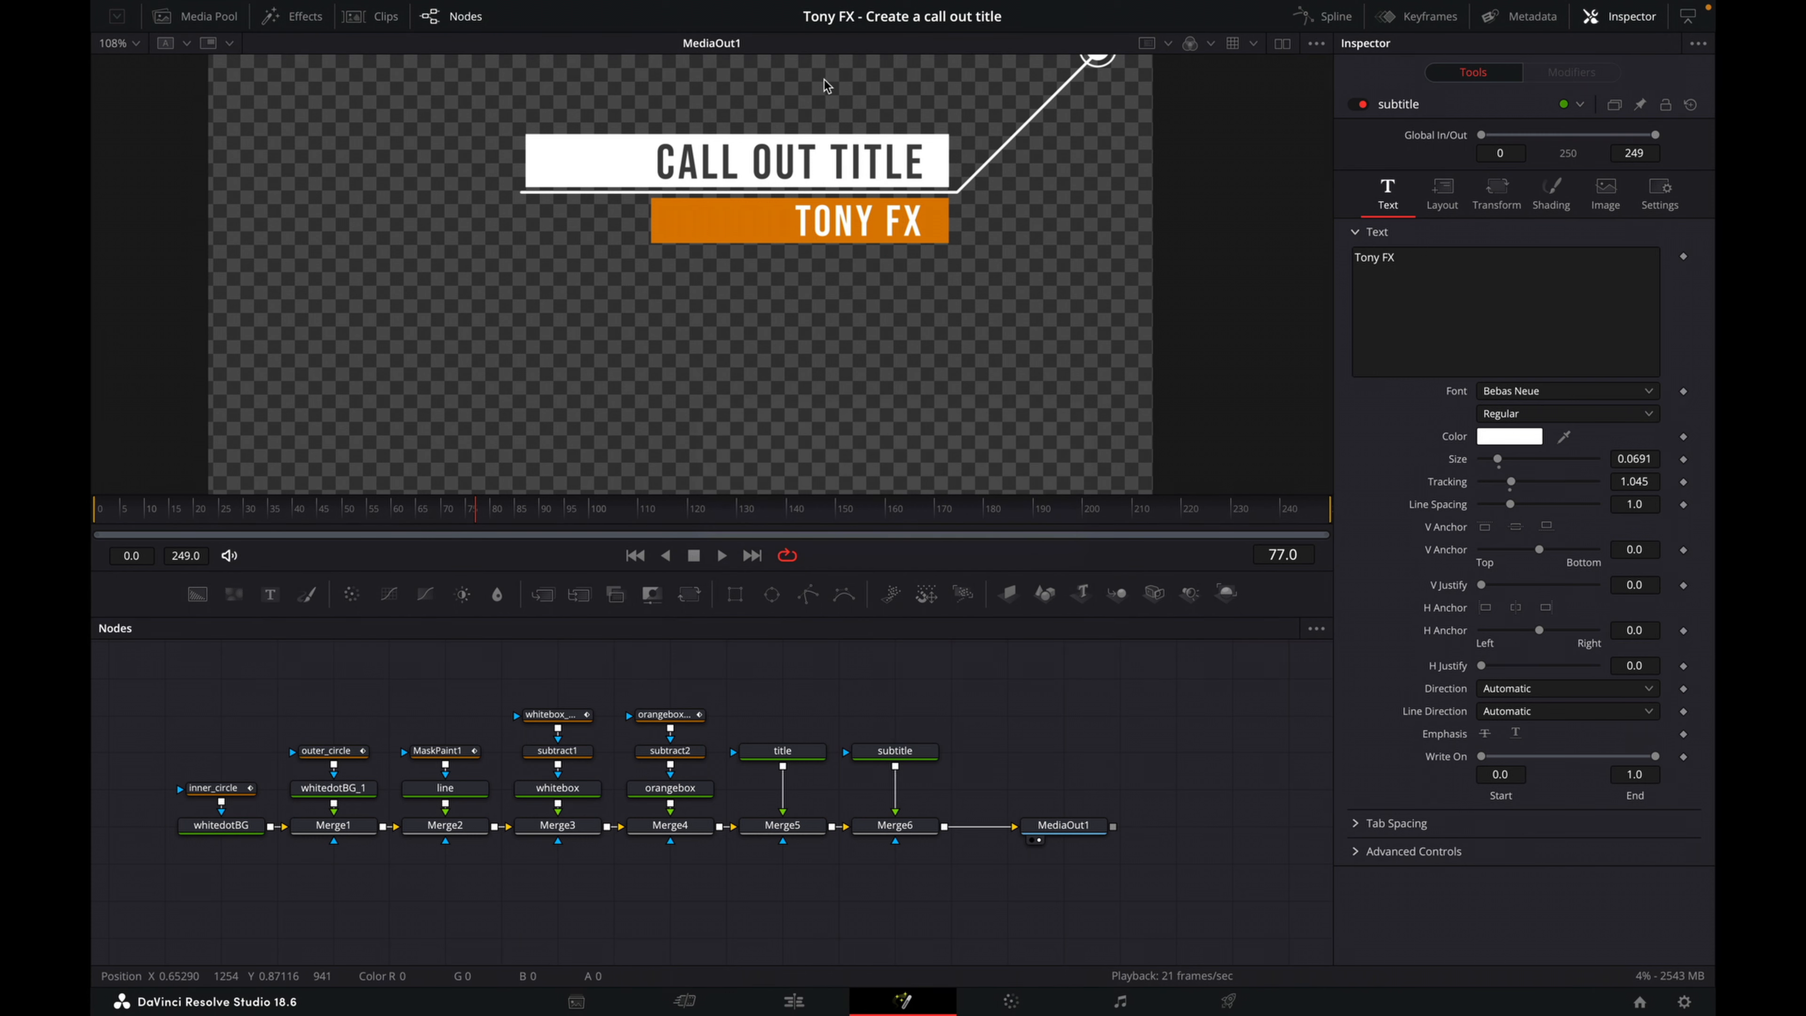
- Move the title and subtitle nodes up level with the box mask nodes to make room beneath them
click(800, 757)
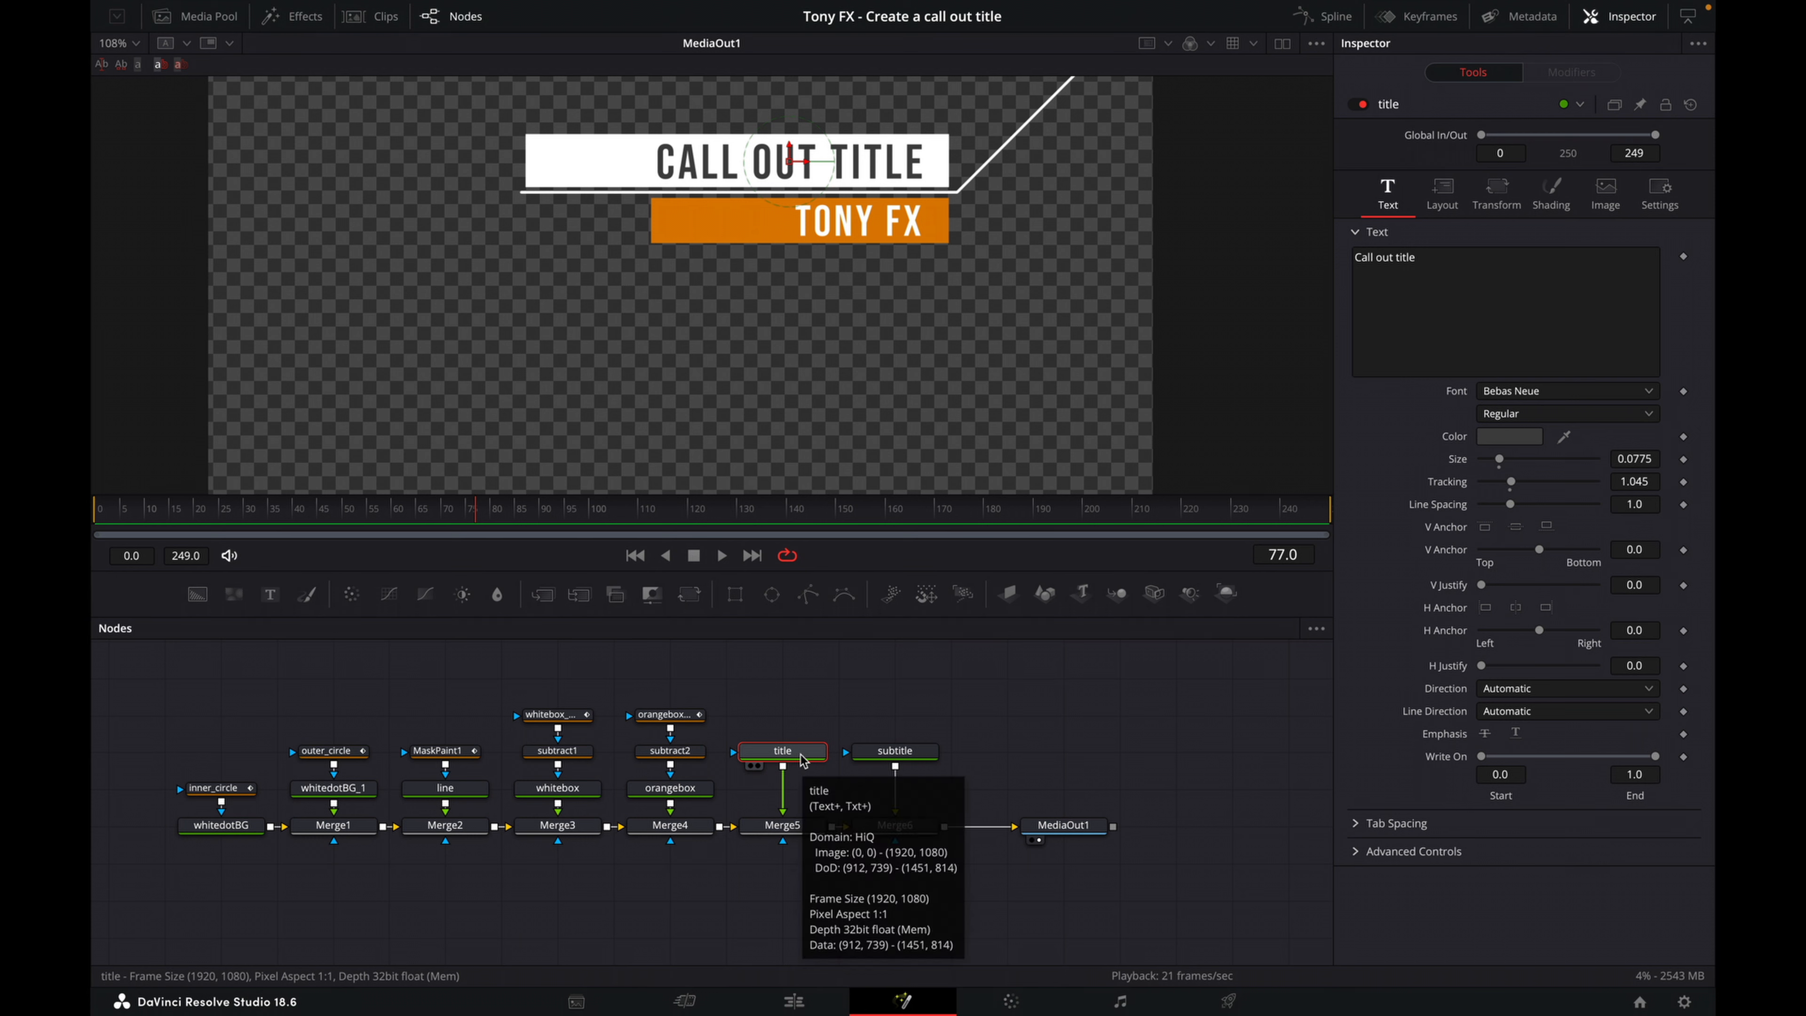
drag(802, 759, 801, 722)
drag(911, 759, 910, 722)
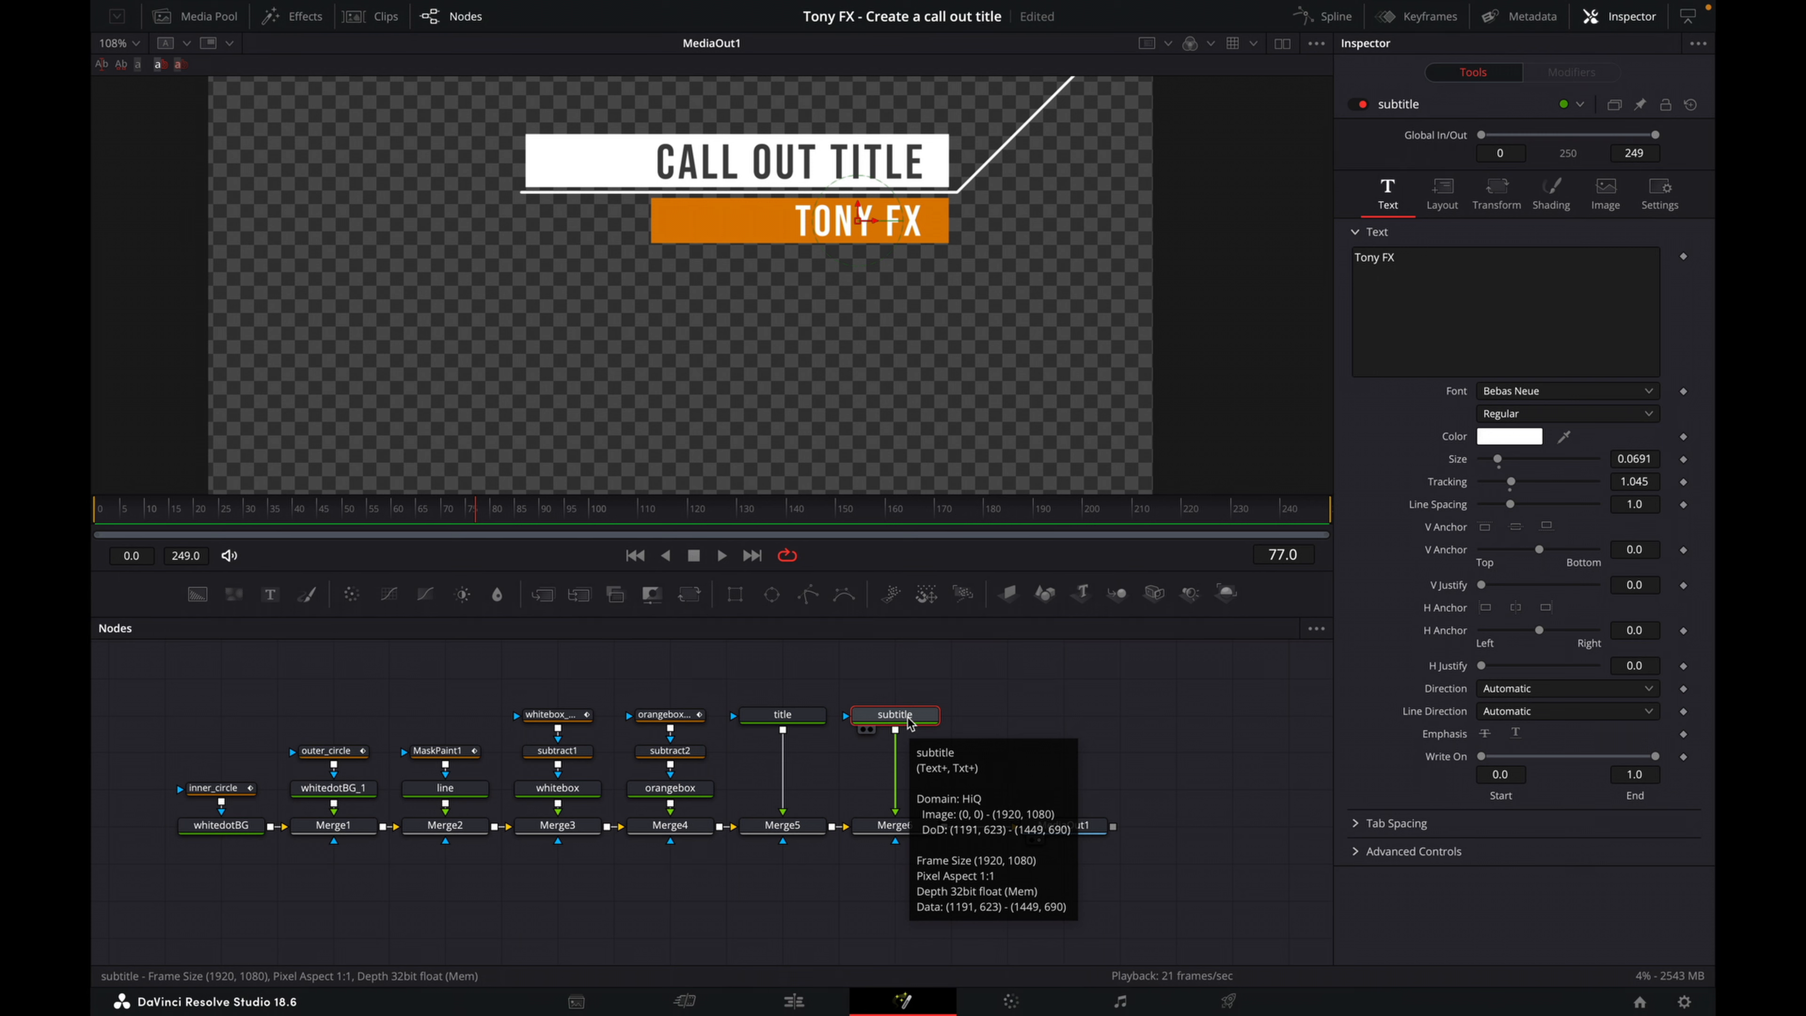
- Insert a Brightness/Contrast node between the title node and Merge5, leaving its Gain at 1.0
click(796, 715)
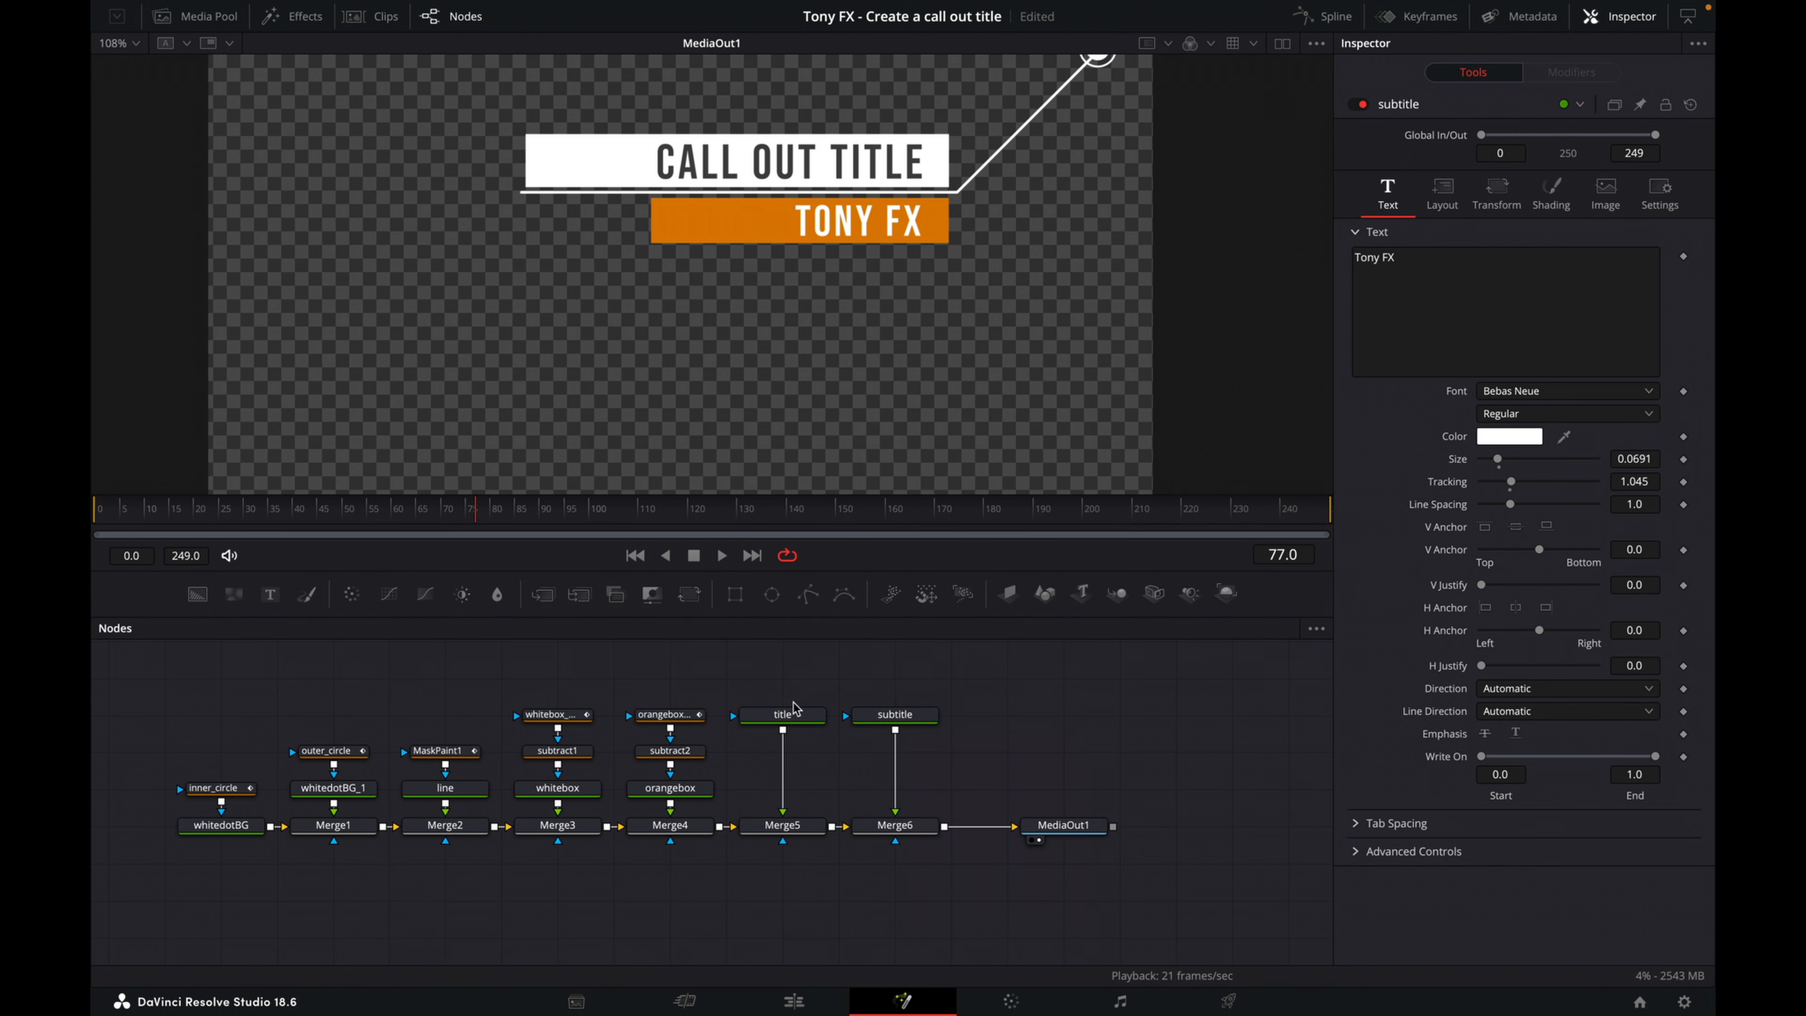
click(463, 594)
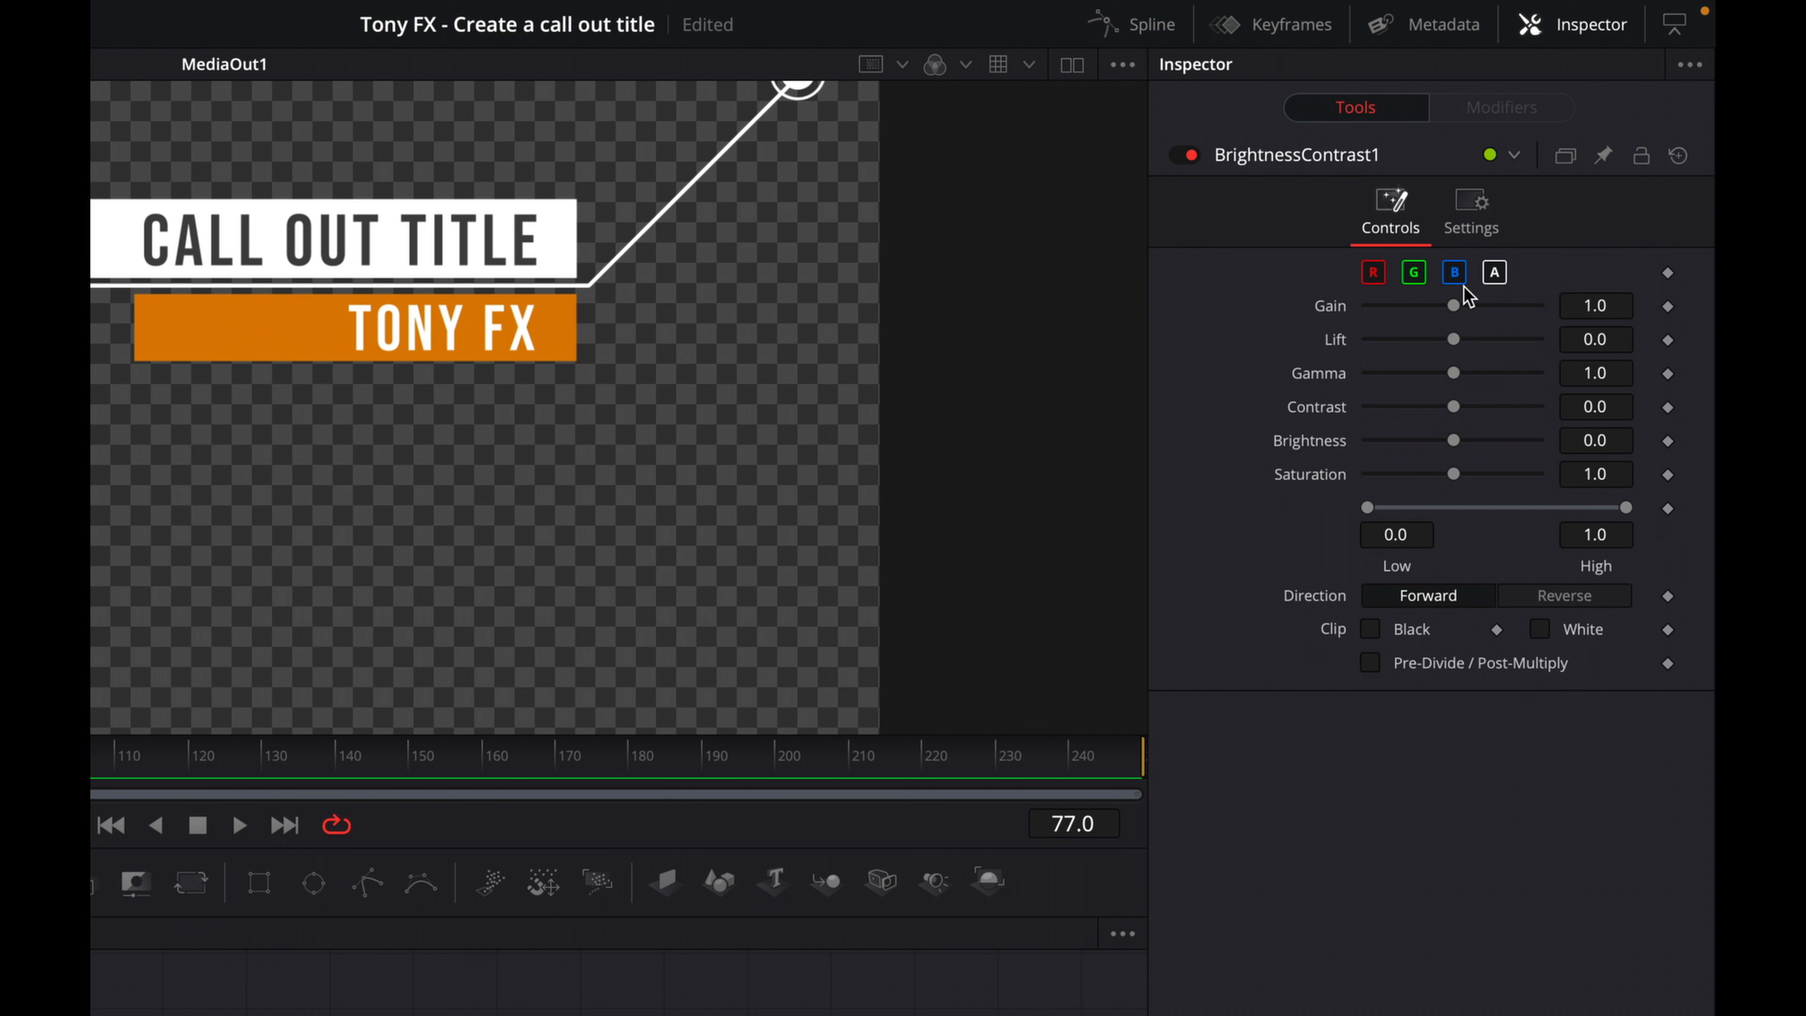
mouse_move(1455, 311)
mouse_down()
mouse_move(1315, 311)
mouse_move(1470, 309)
mouse_move(1448, 312)
mouse_up()
click(1454, 318)
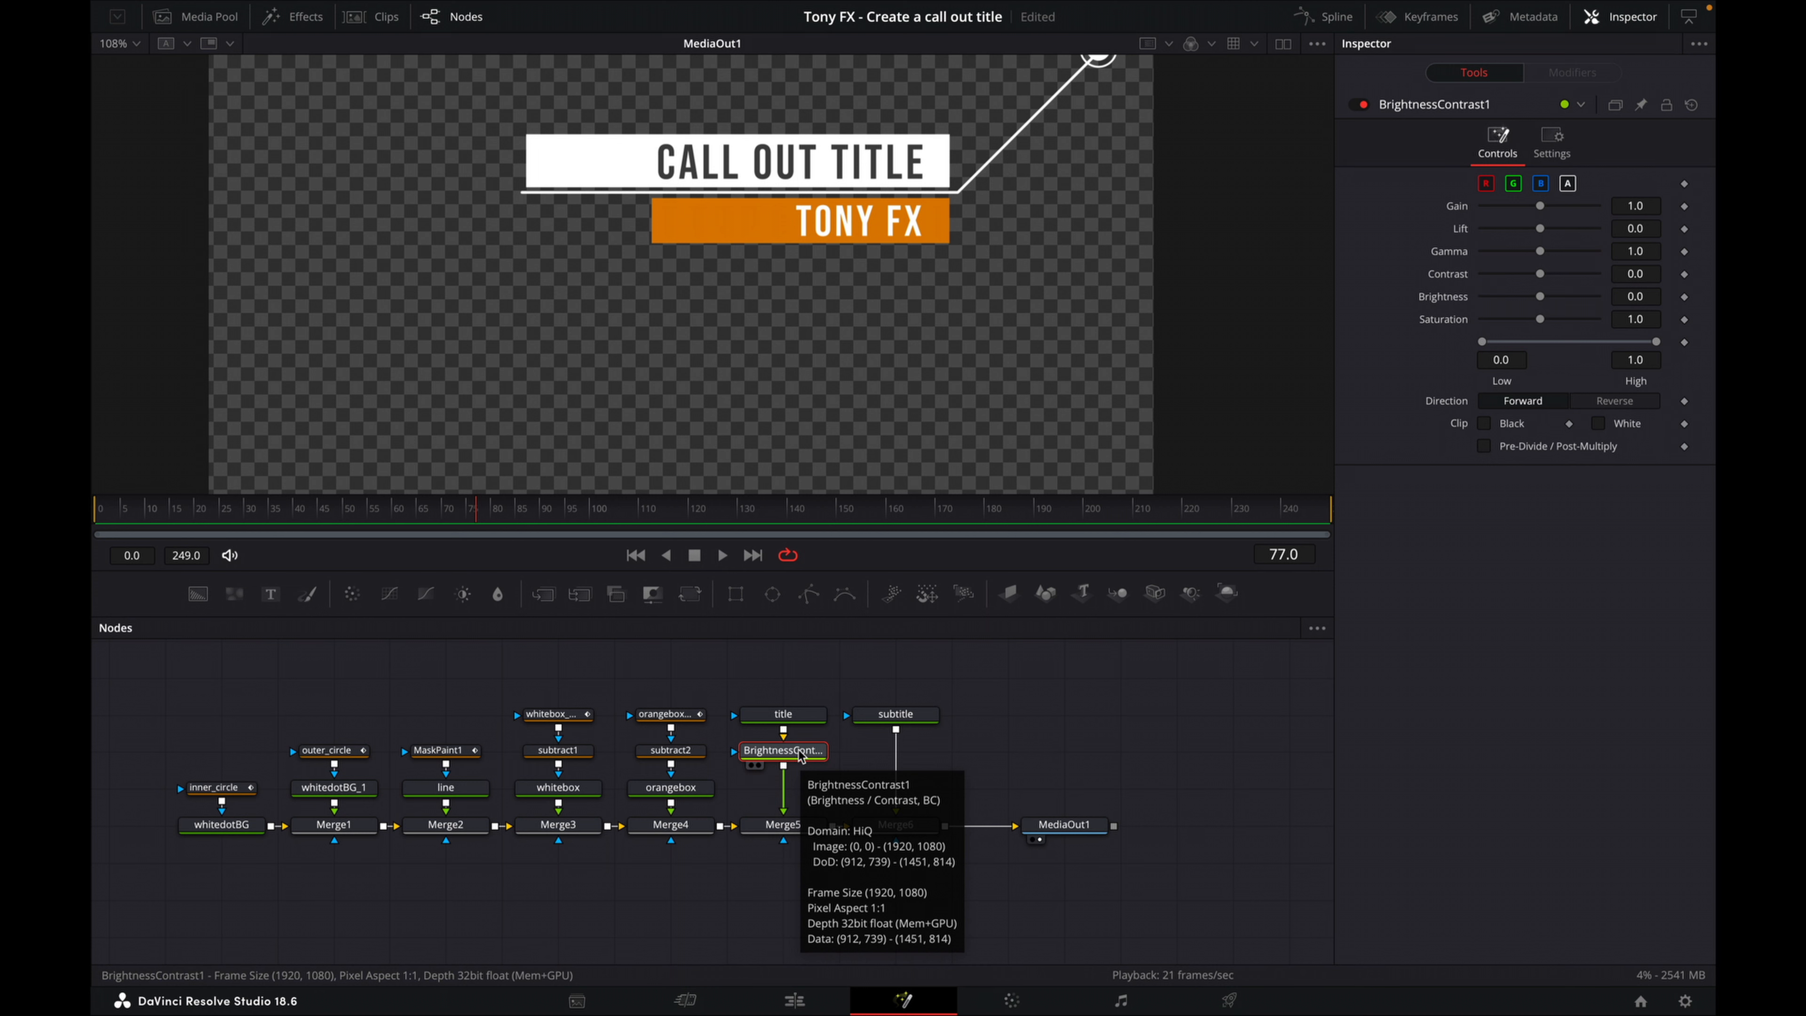
- Keyframe the Gain of BrightnessContrast1 at 1.0 on frame 60 and 0.0 on frame 50 to fade the title in
click(410, 522)
drag(410, 522, 399, 525)
key(Left)
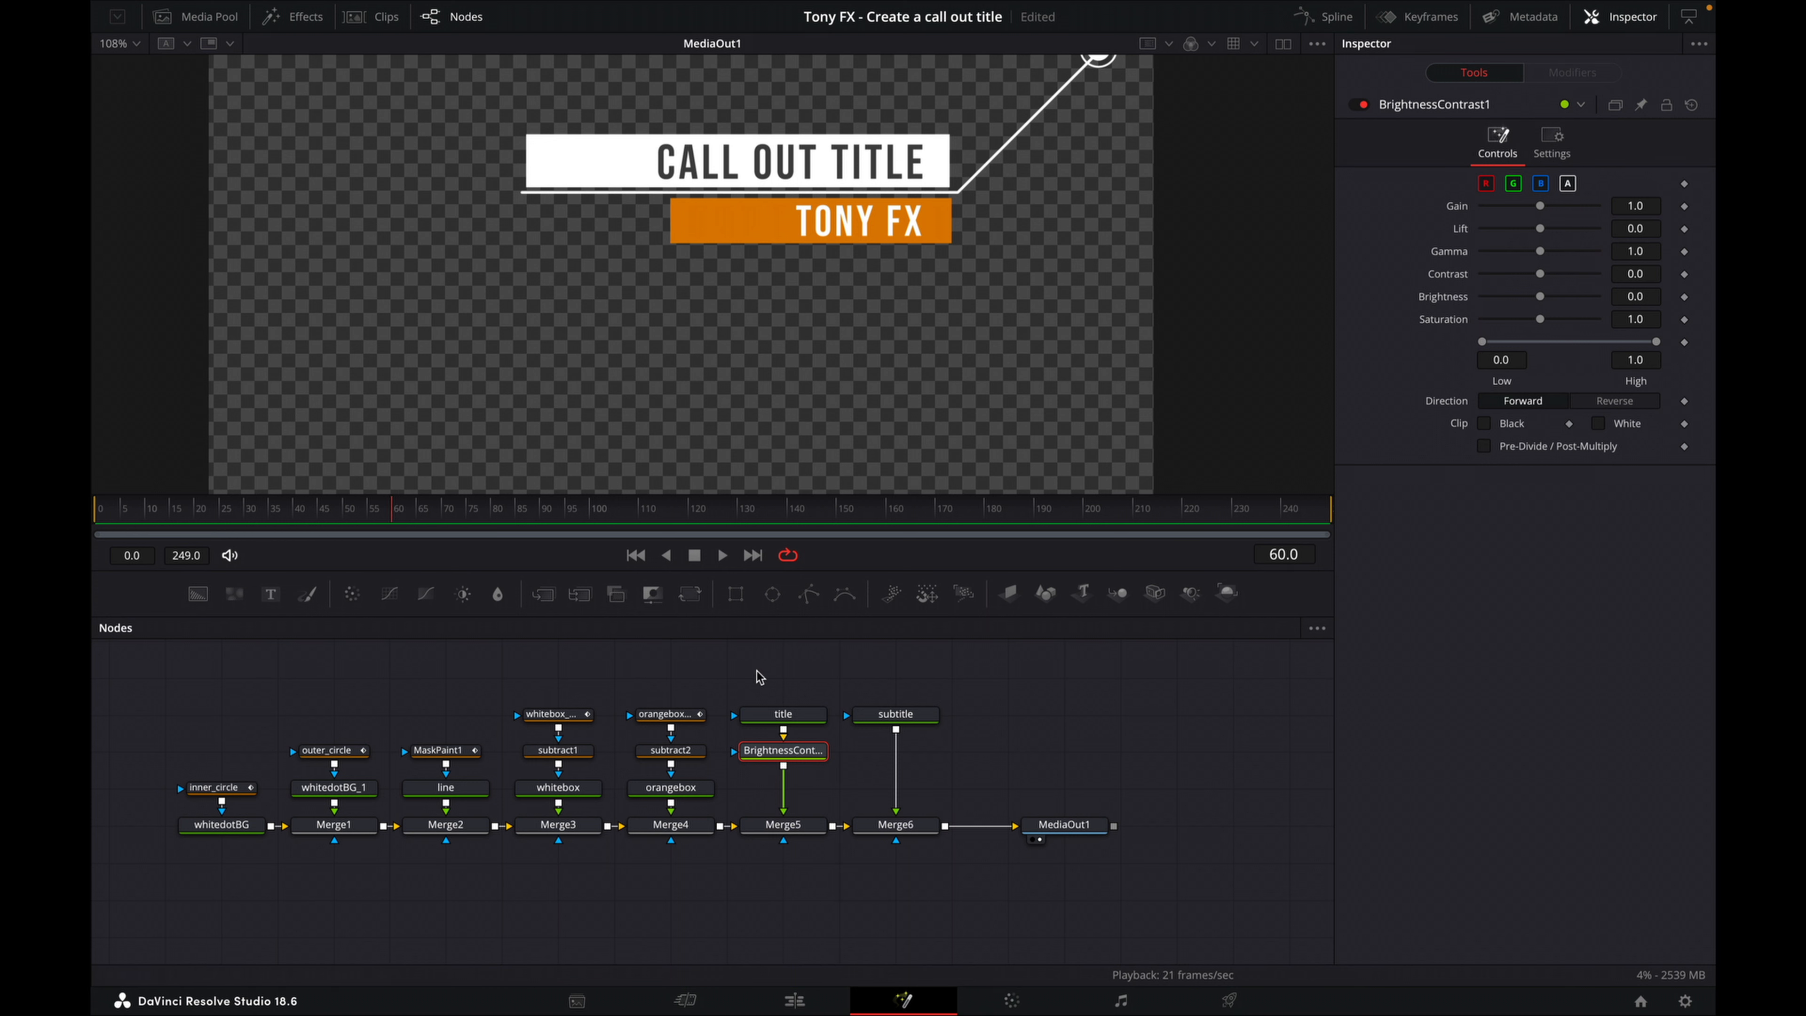
click(1684, 206)
drag(381, 511, 348, 523)
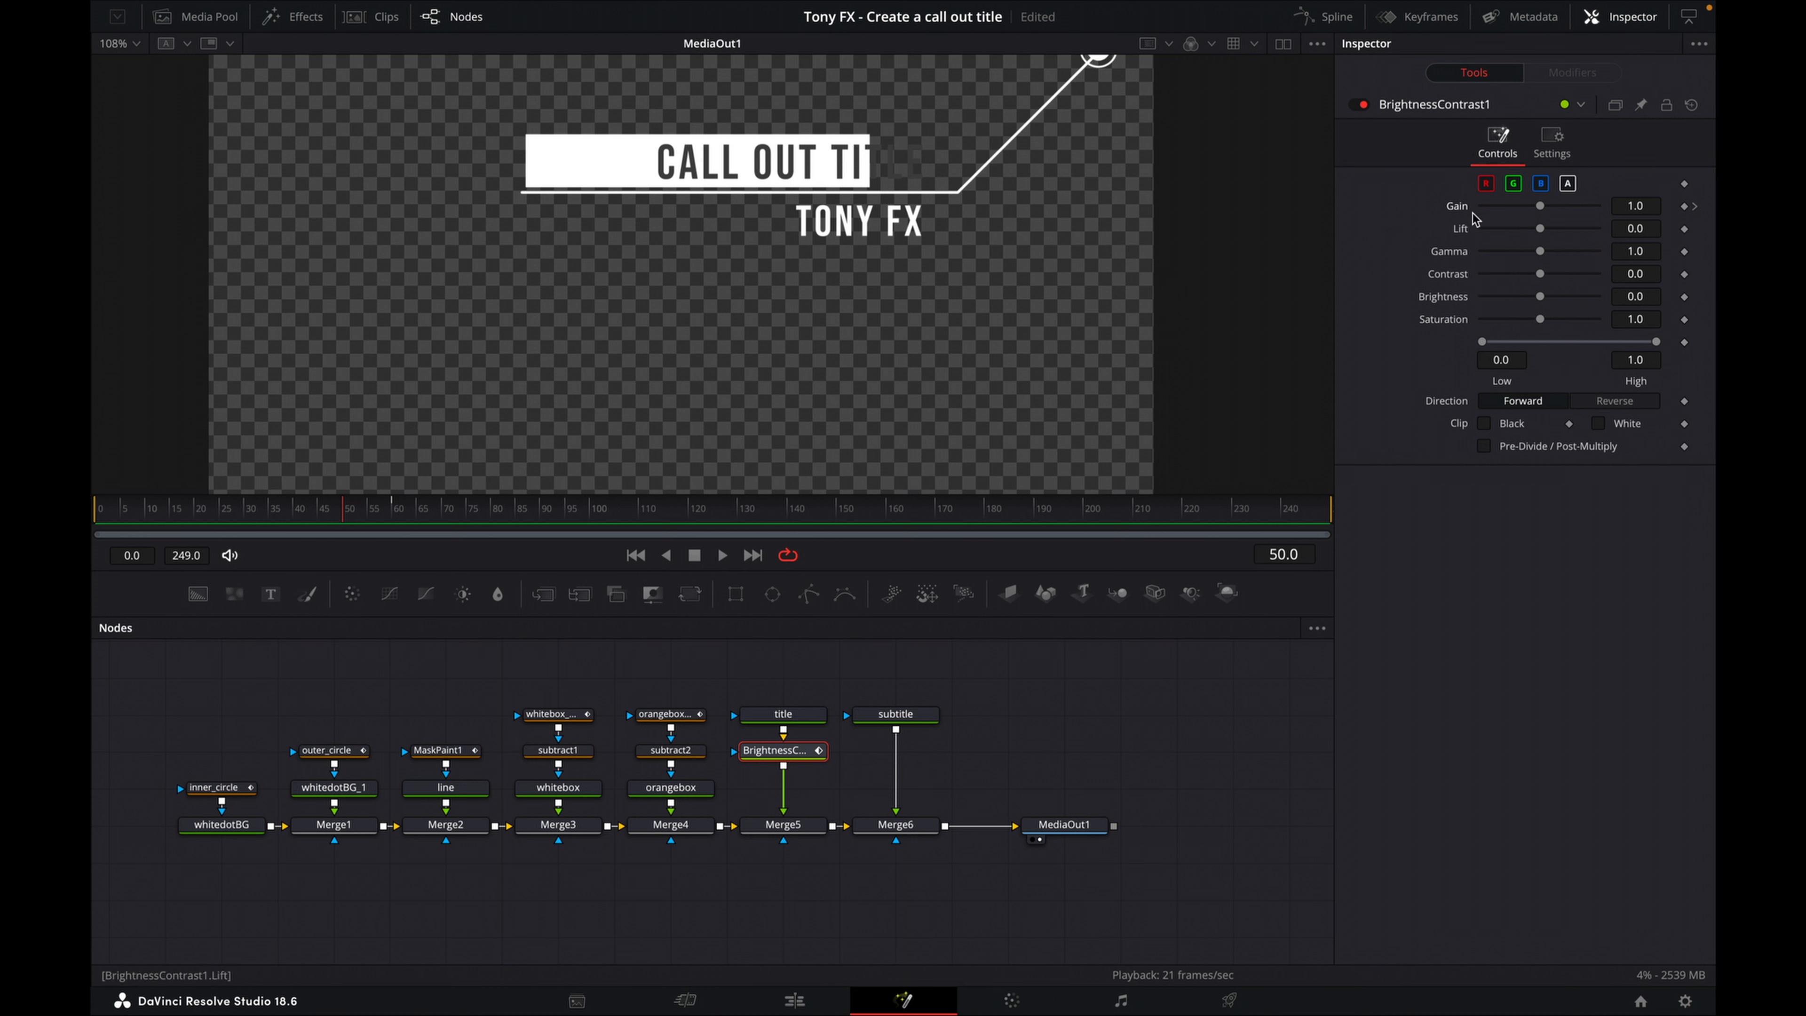
drag(1540, 206, 1316, 205)
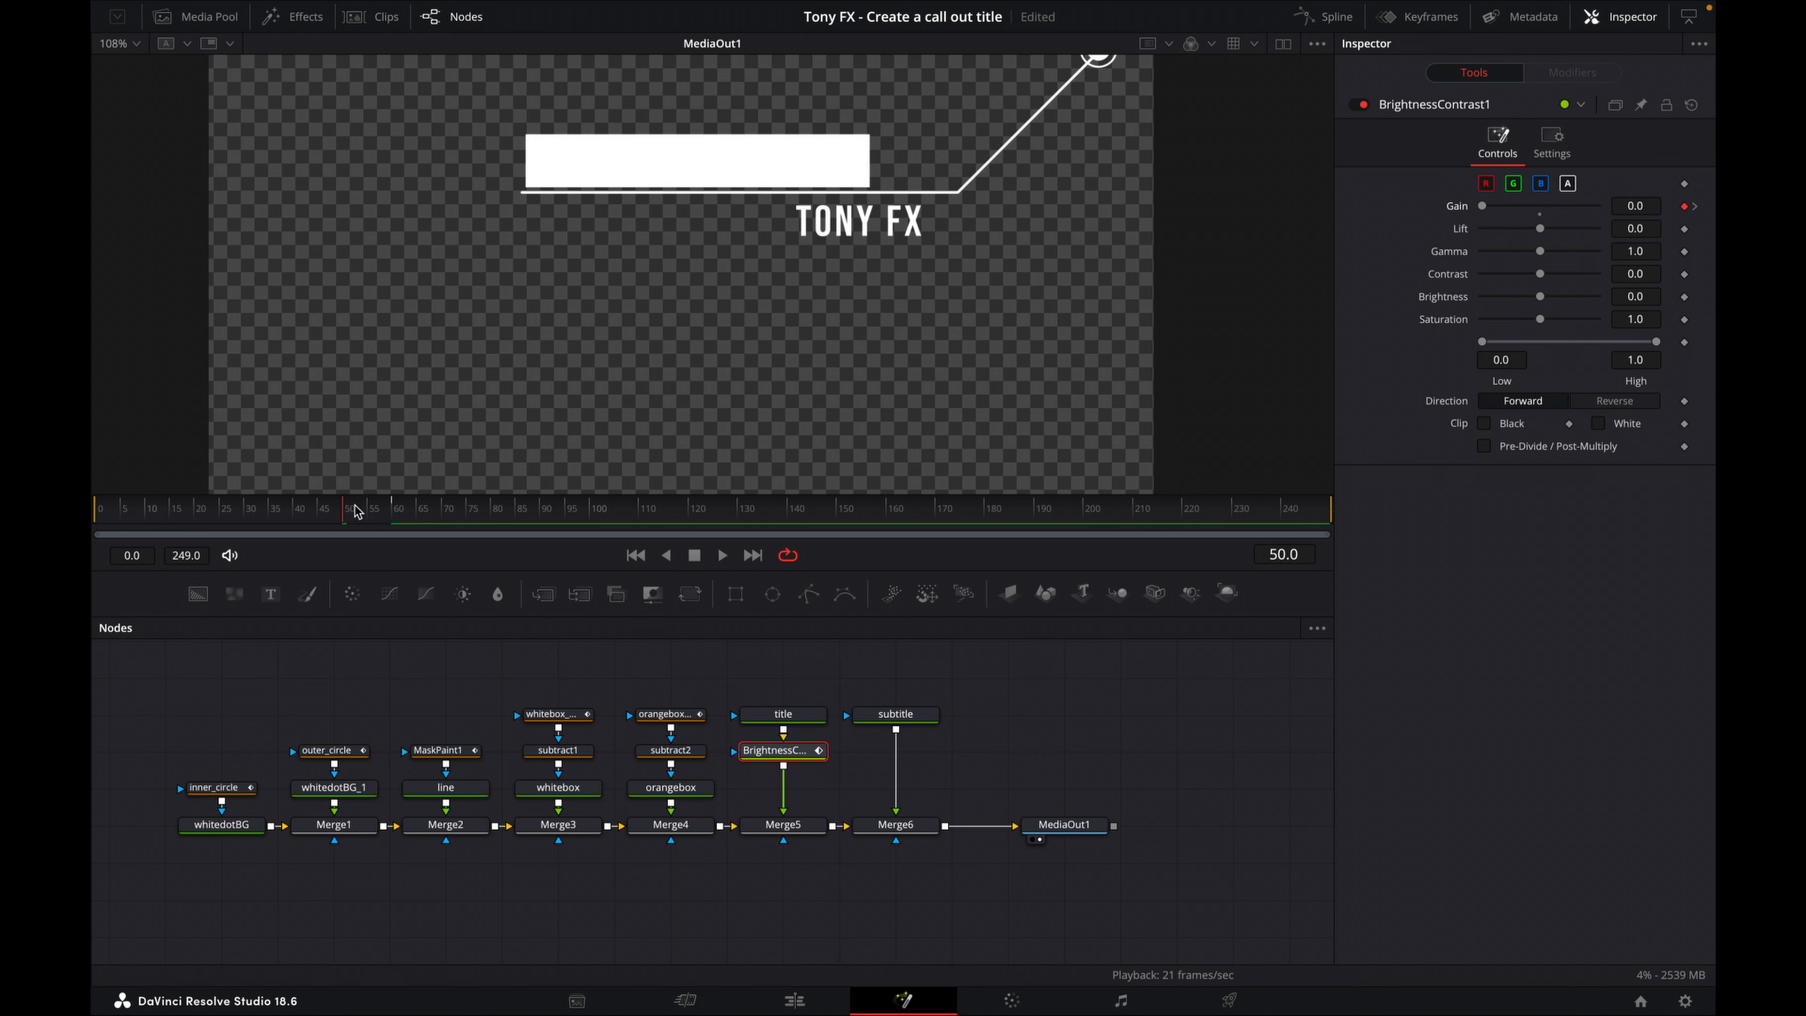
- Play the animation from the first frame to check the title's fade-in, and return the playhead to frame 3
drag(355, 505, 92, 498)
key(space)
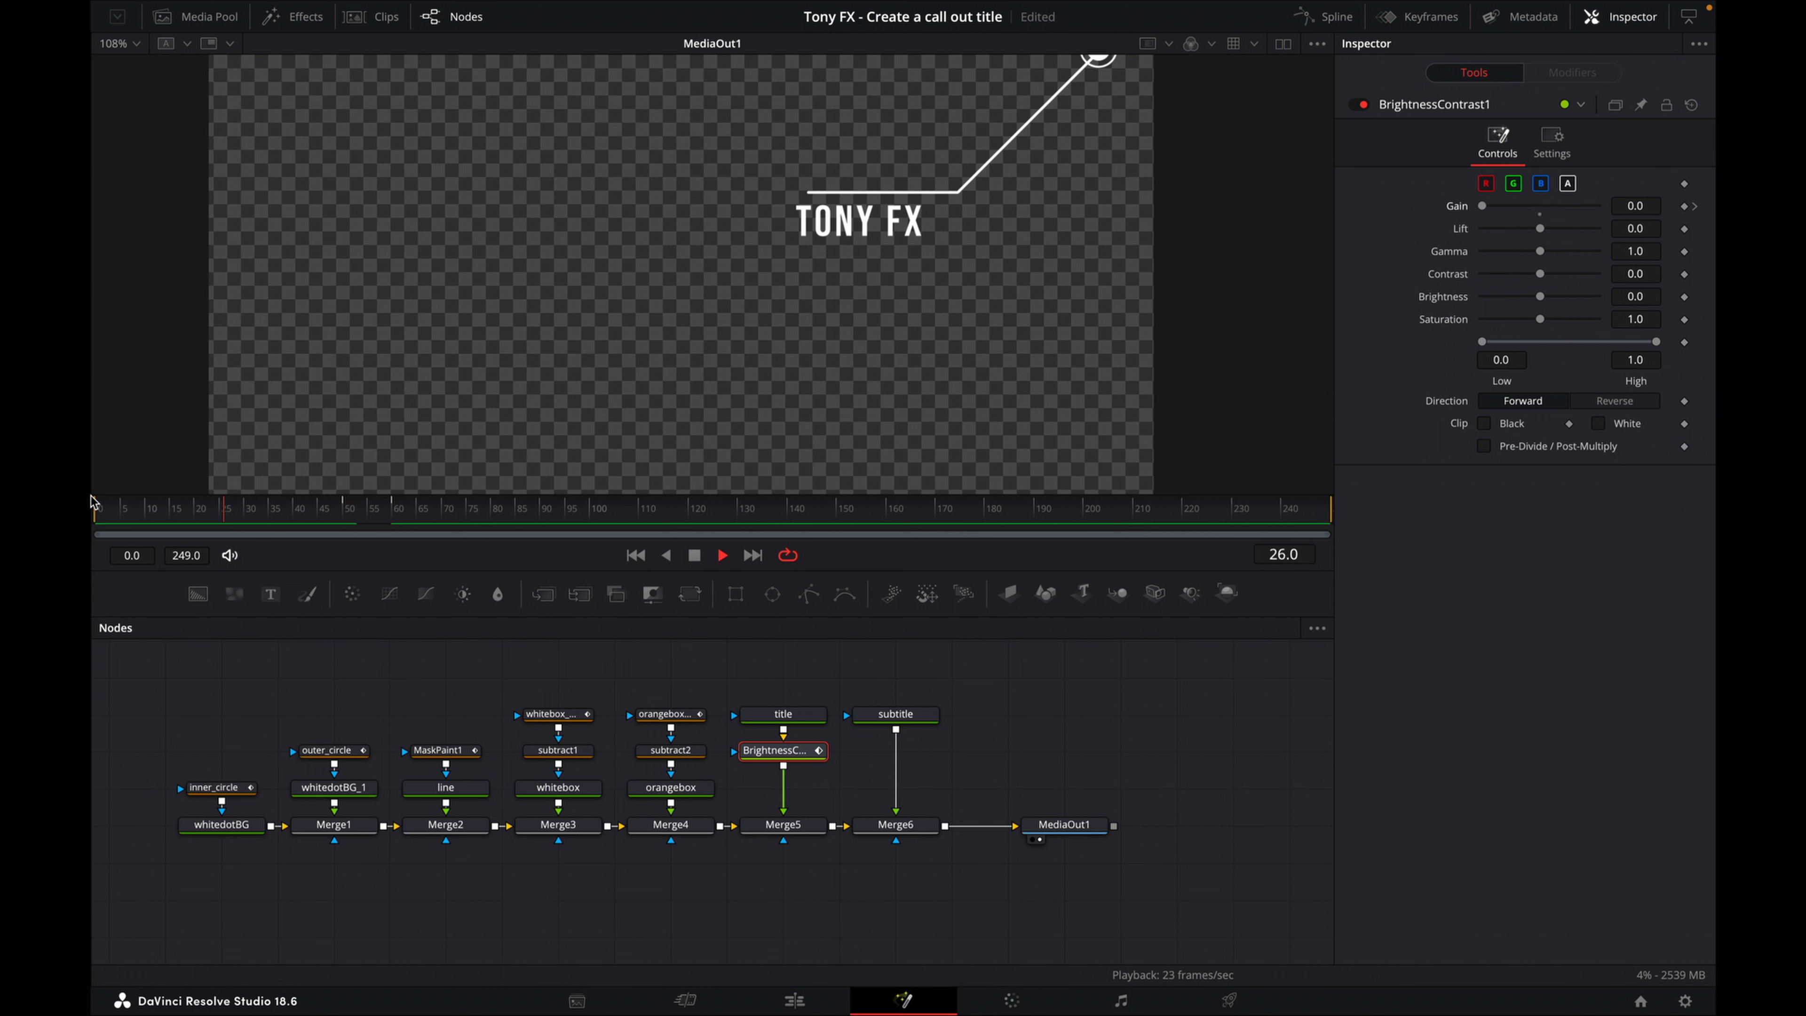
key(space)
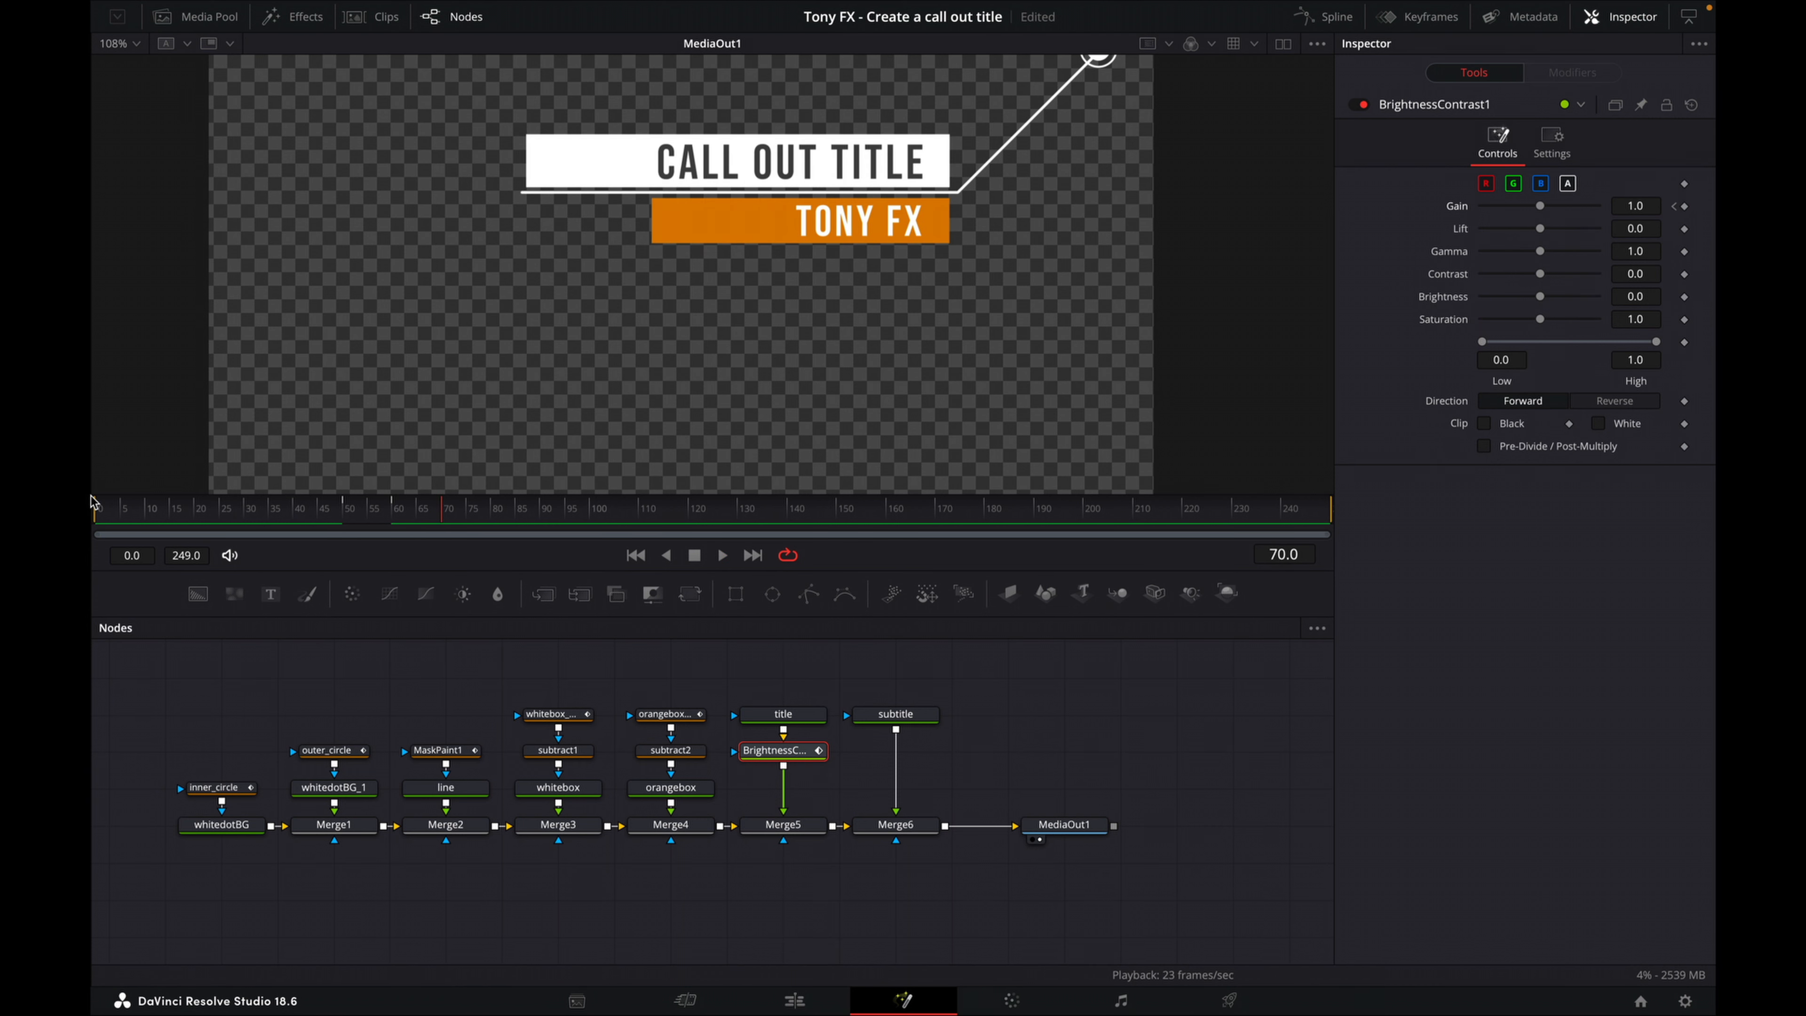
drag(228, 514, 117, 513)
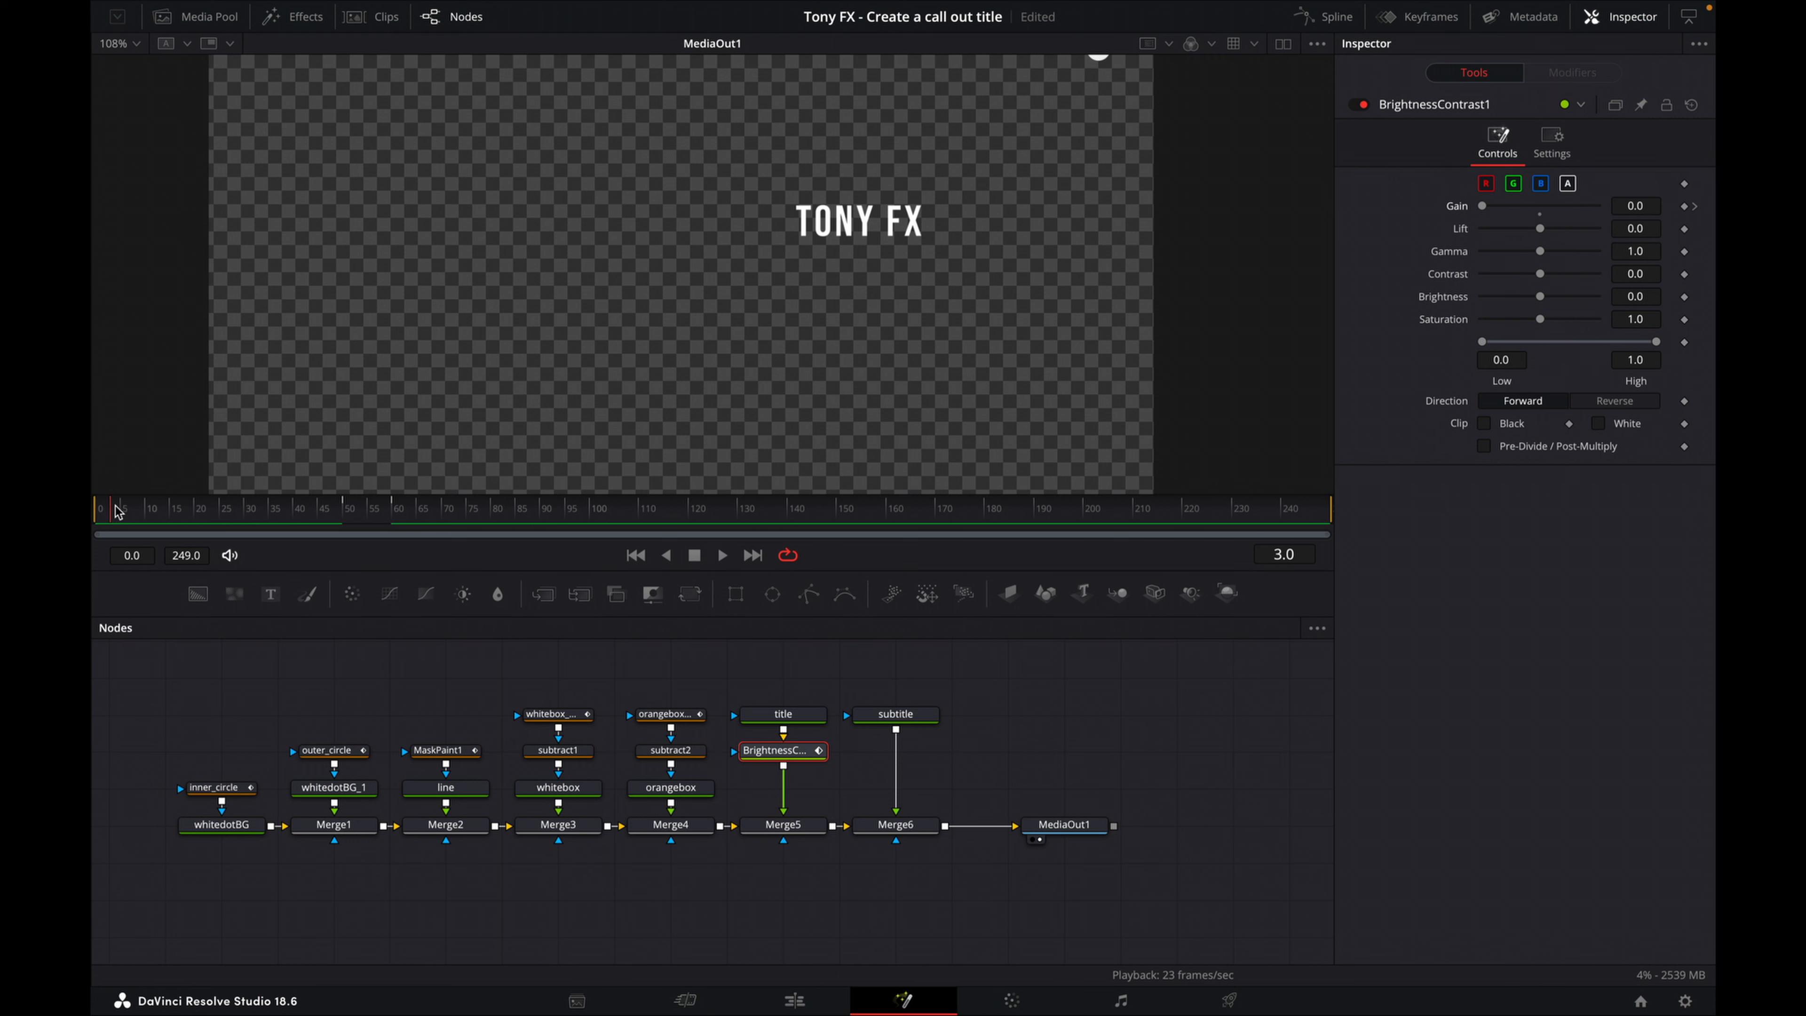
- Insert a Brightness/Contrast node between the subtitle node and Merge6, with its alpha channel enabled
click(890, 713)
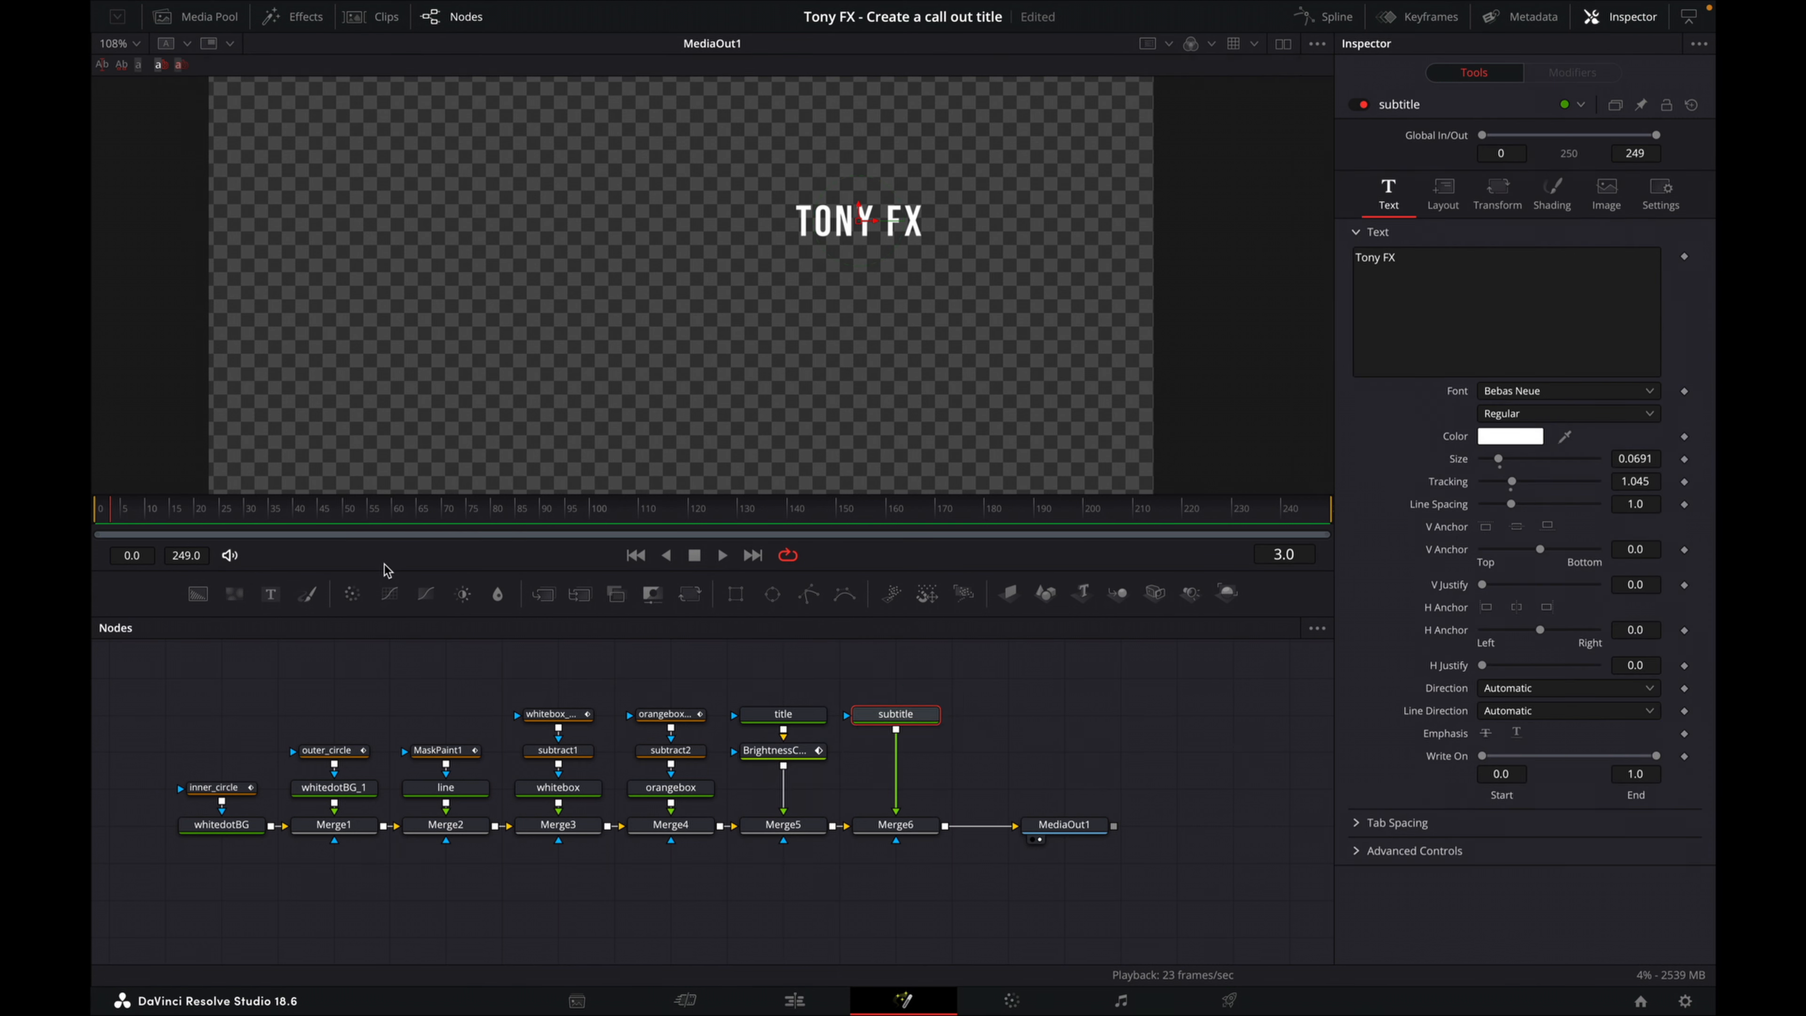
click(463, 597)
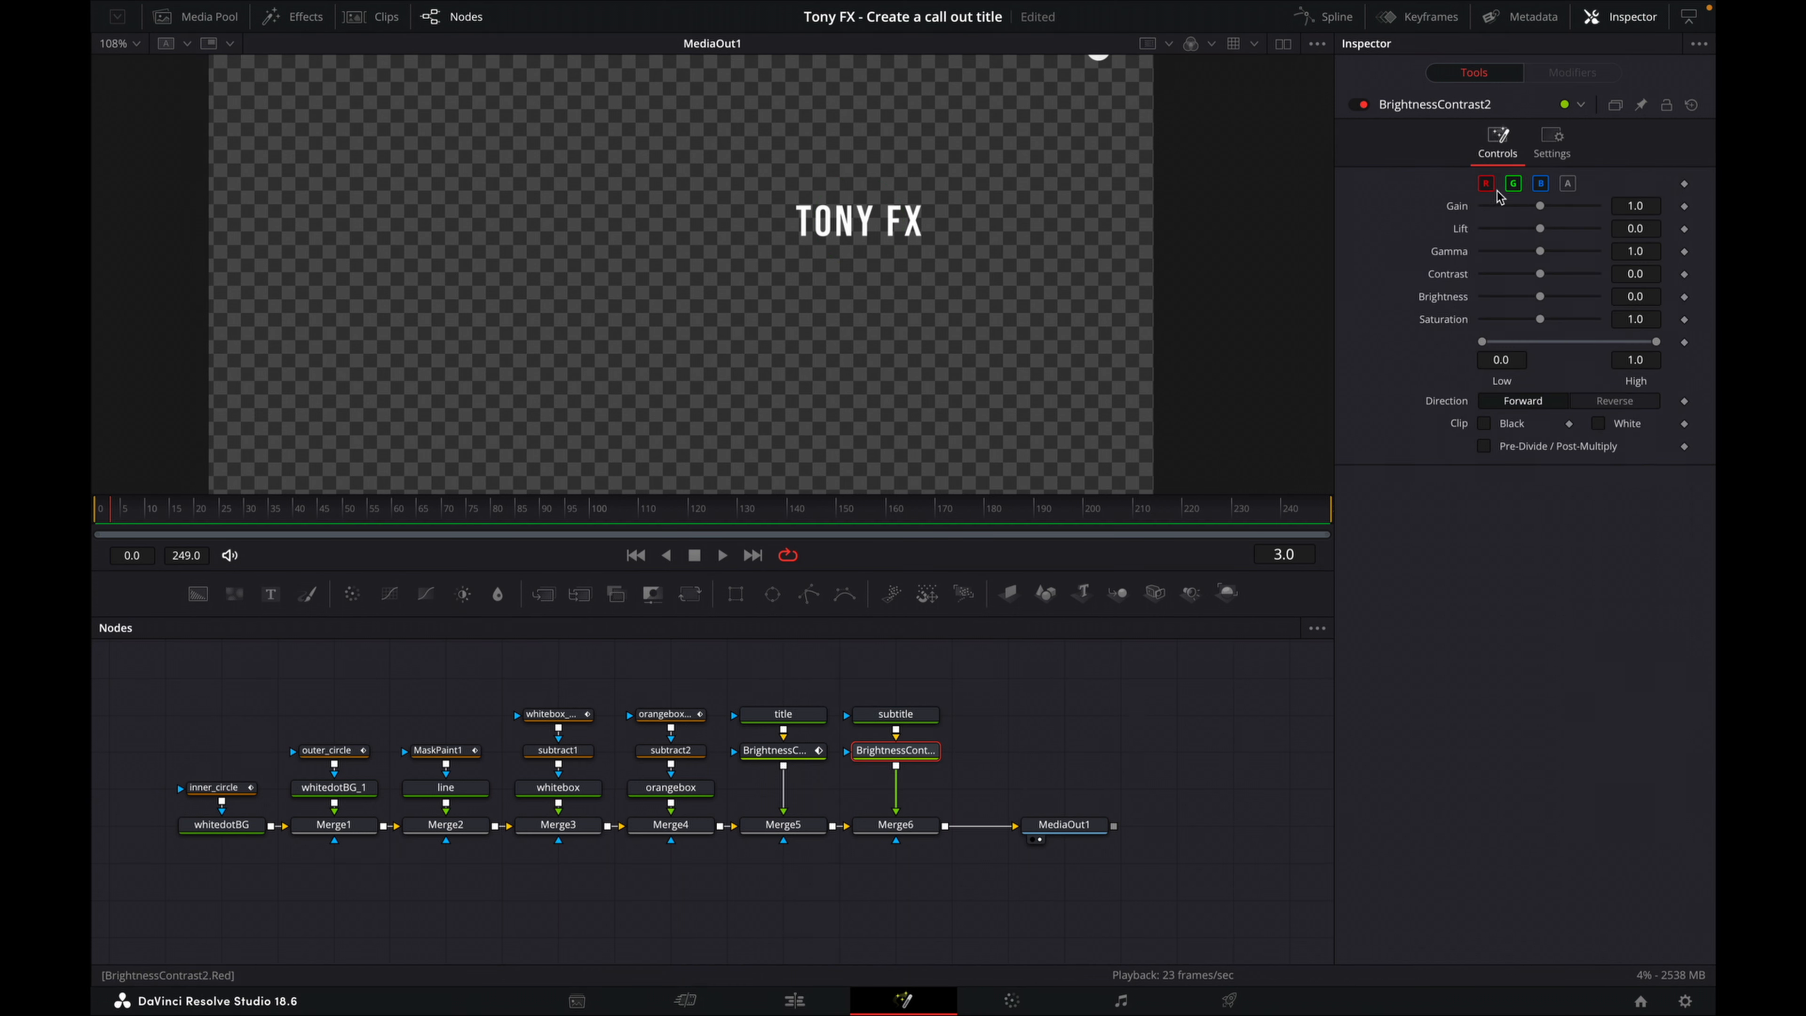
click(1567, 187)
- Keyframe the Gain of BrightnessContrast2 at 1.0 on frame 70 and 0.0 on frame 55, and play back the subtitle's fade-in
drag(464, 516, 443, 516)
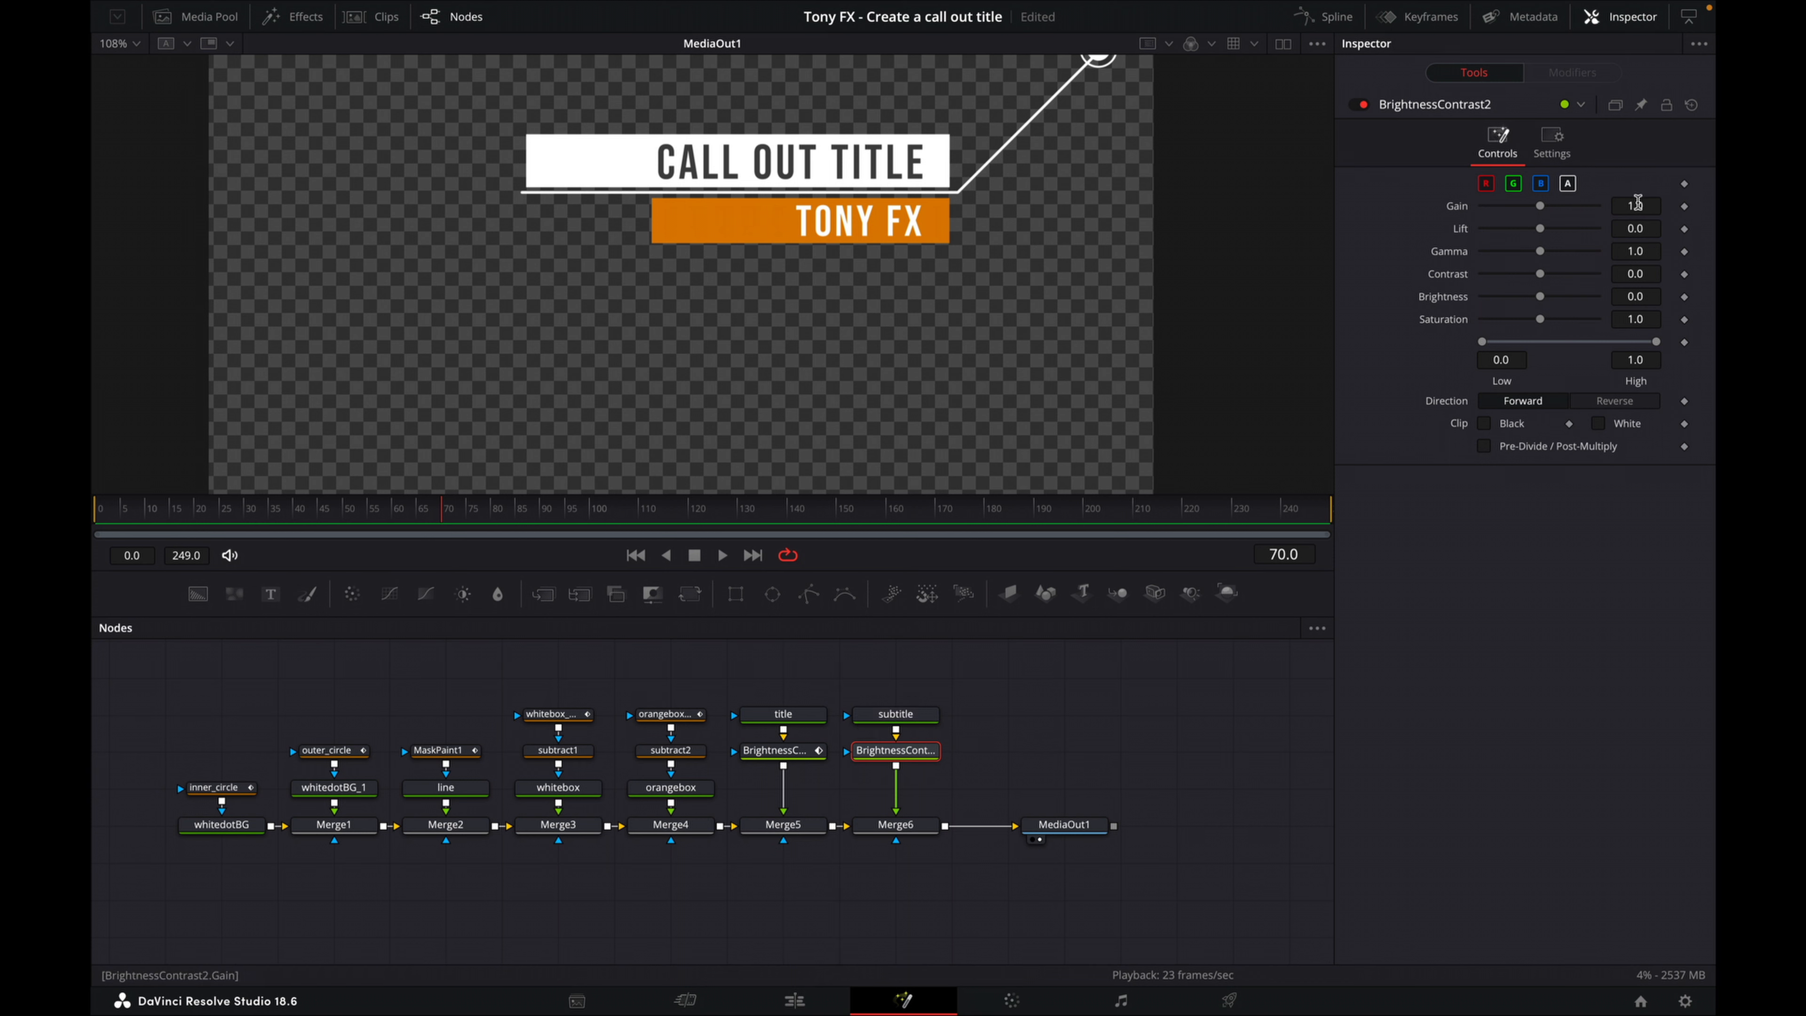
click(1685, 207)
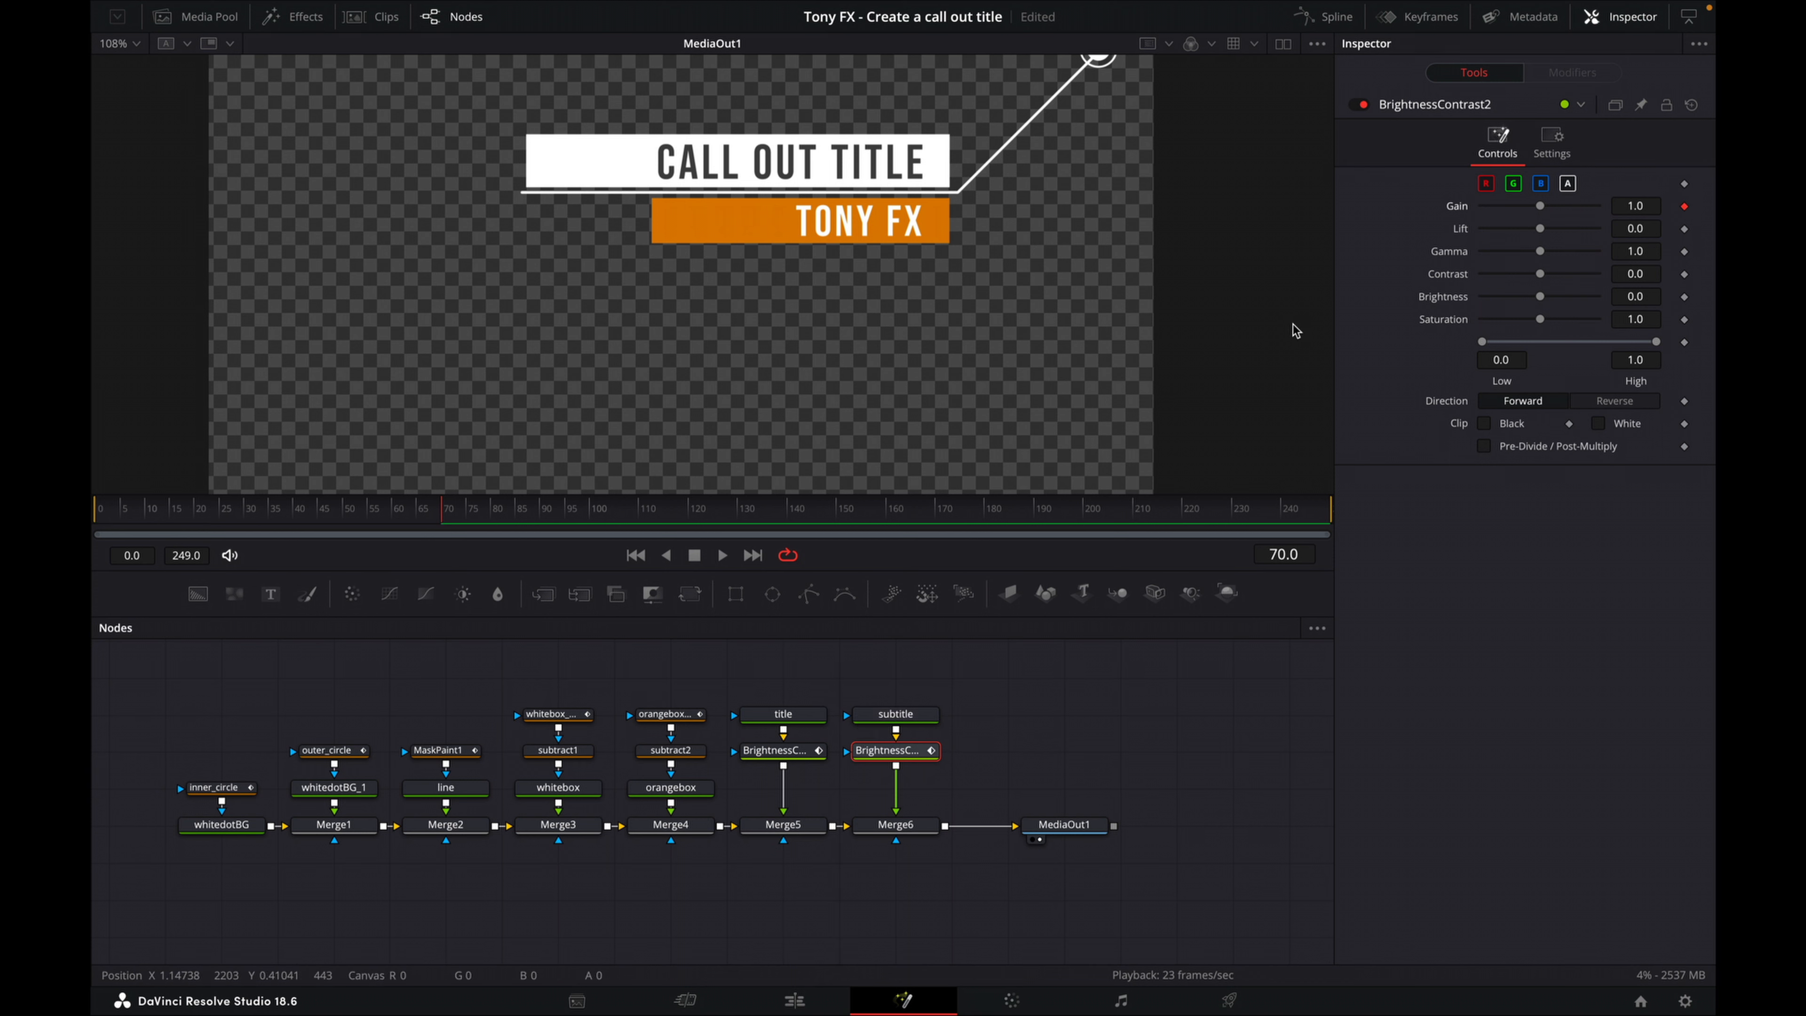
drag(403, 520, 368, 523)
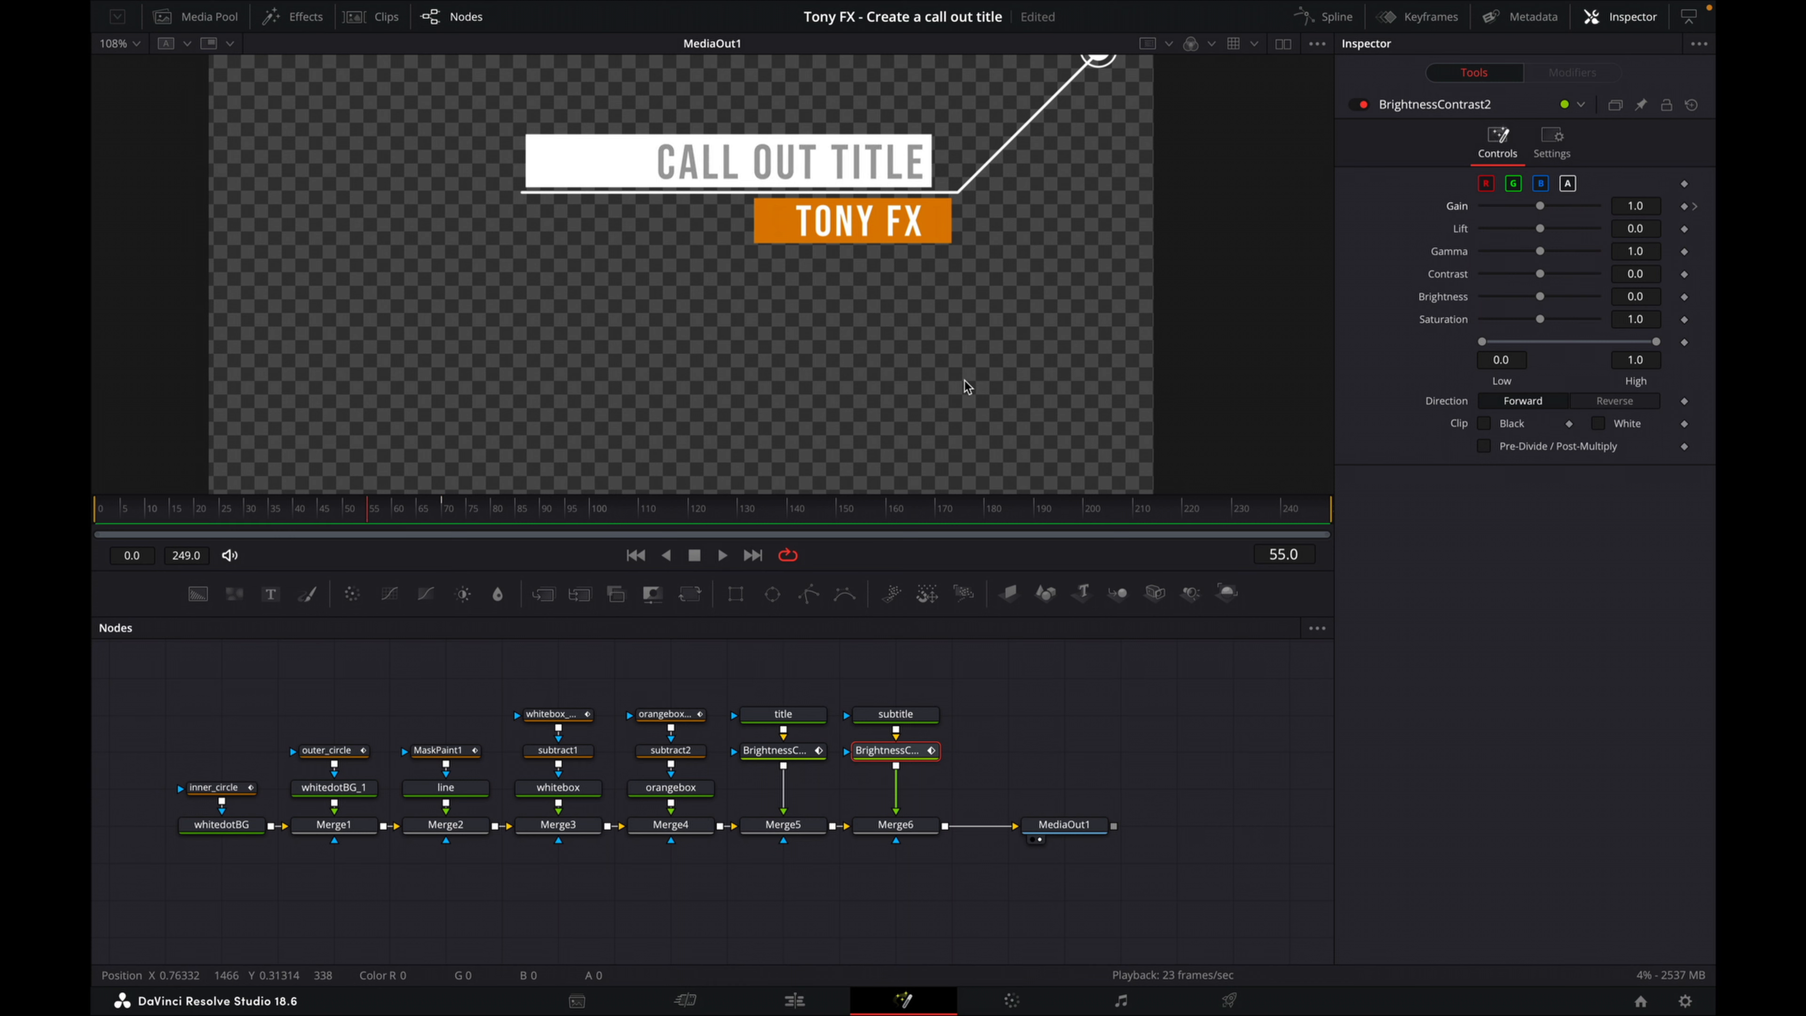
drag(1540, 205, 1414, 205)
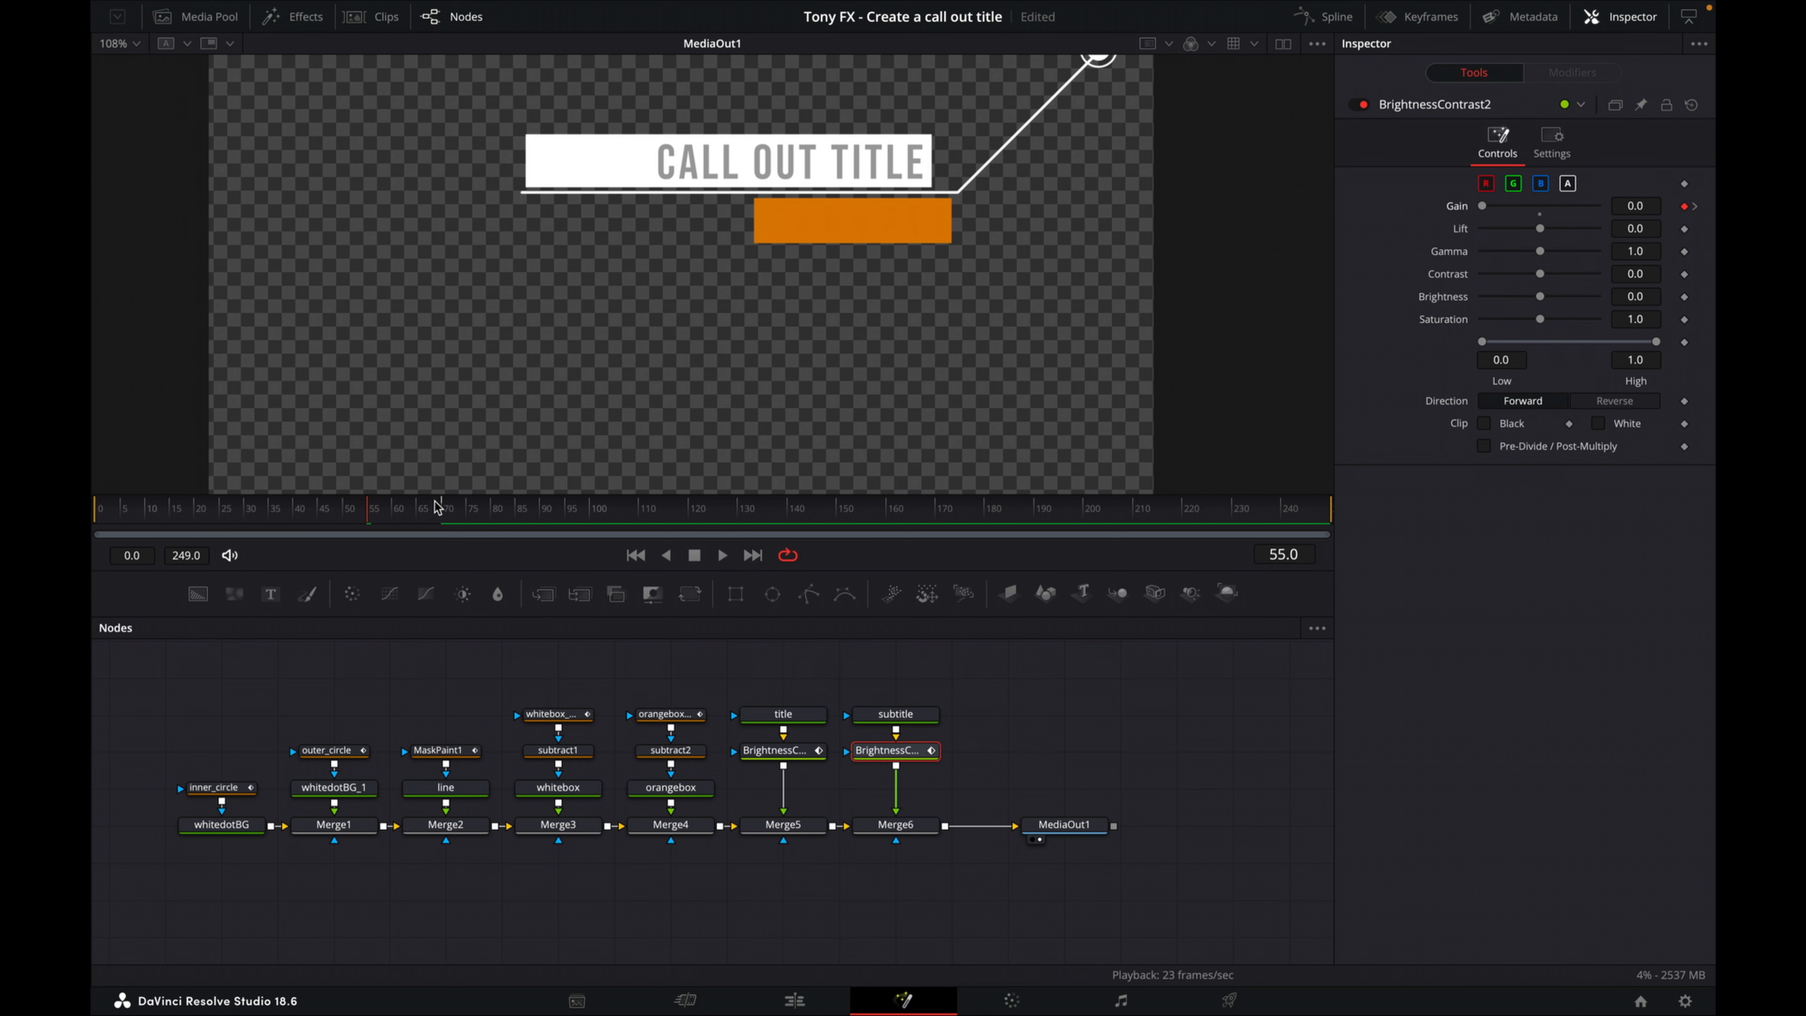
click(723, 555)
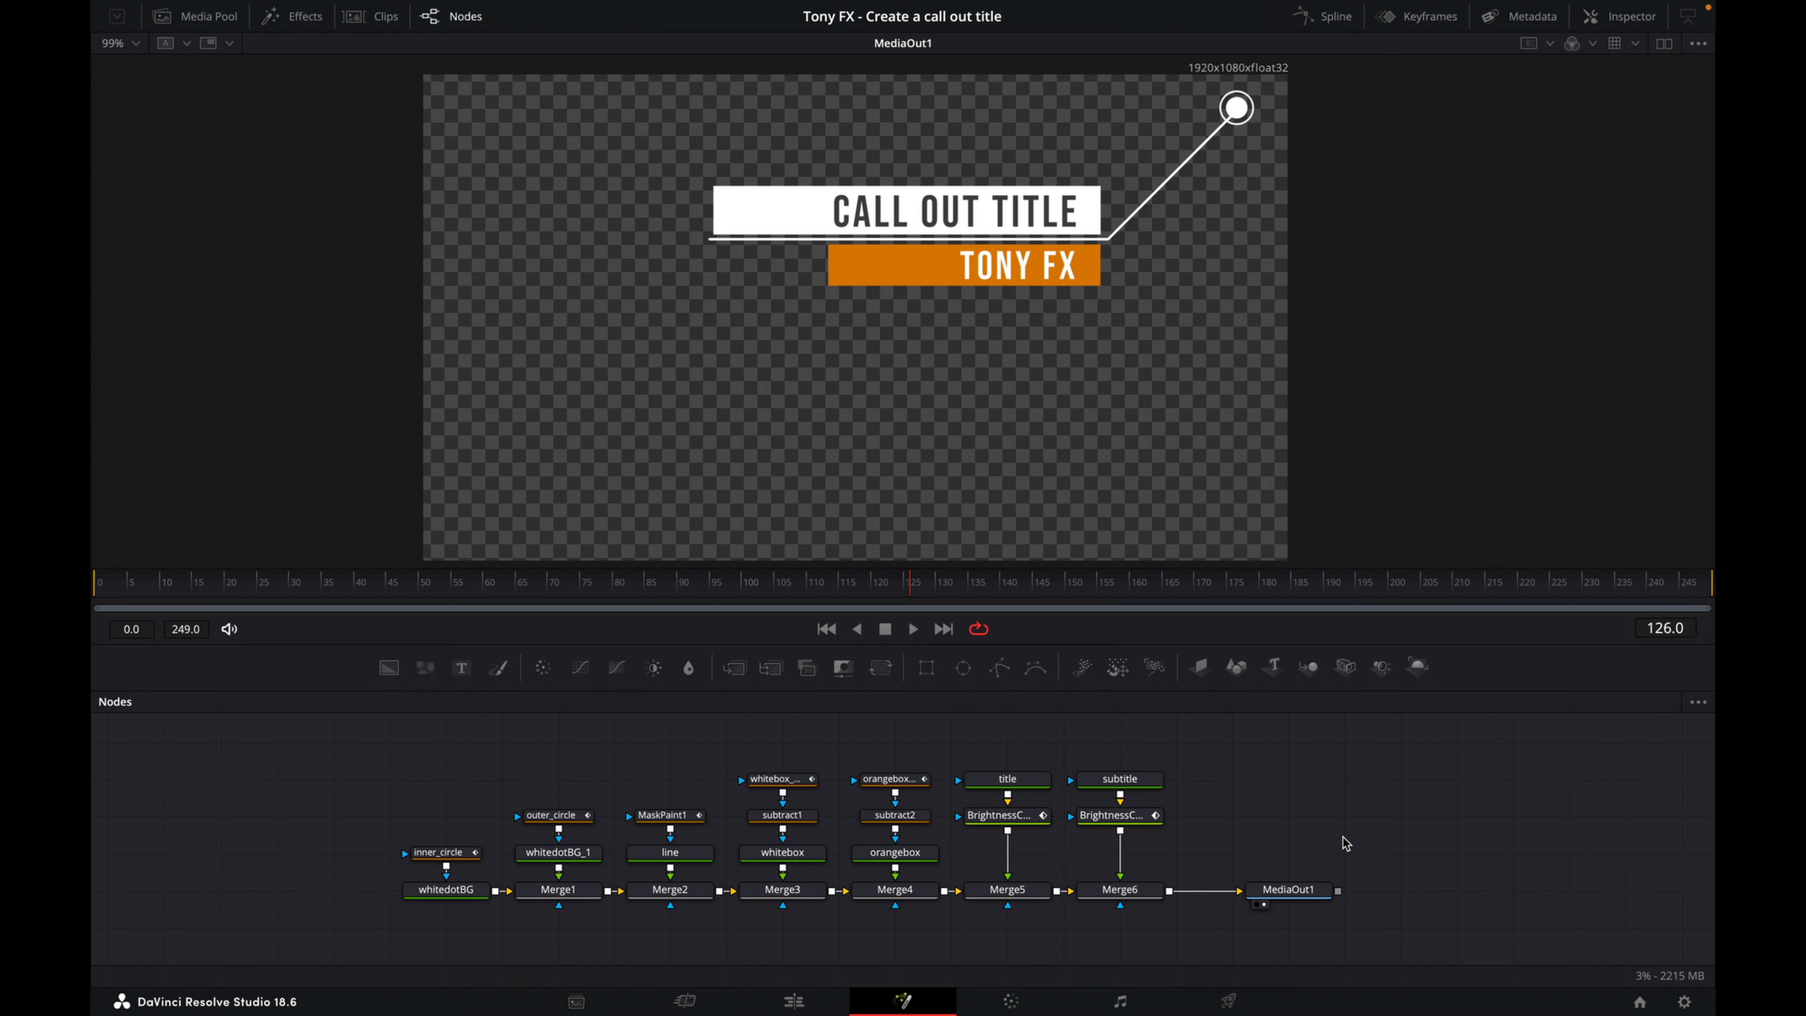
- Save the settings of all nodes except MediaOut1 as a settings file named callout-titles-tony in the Templates folder, and clear the node selection
drag(409, 736, 1195, 938)
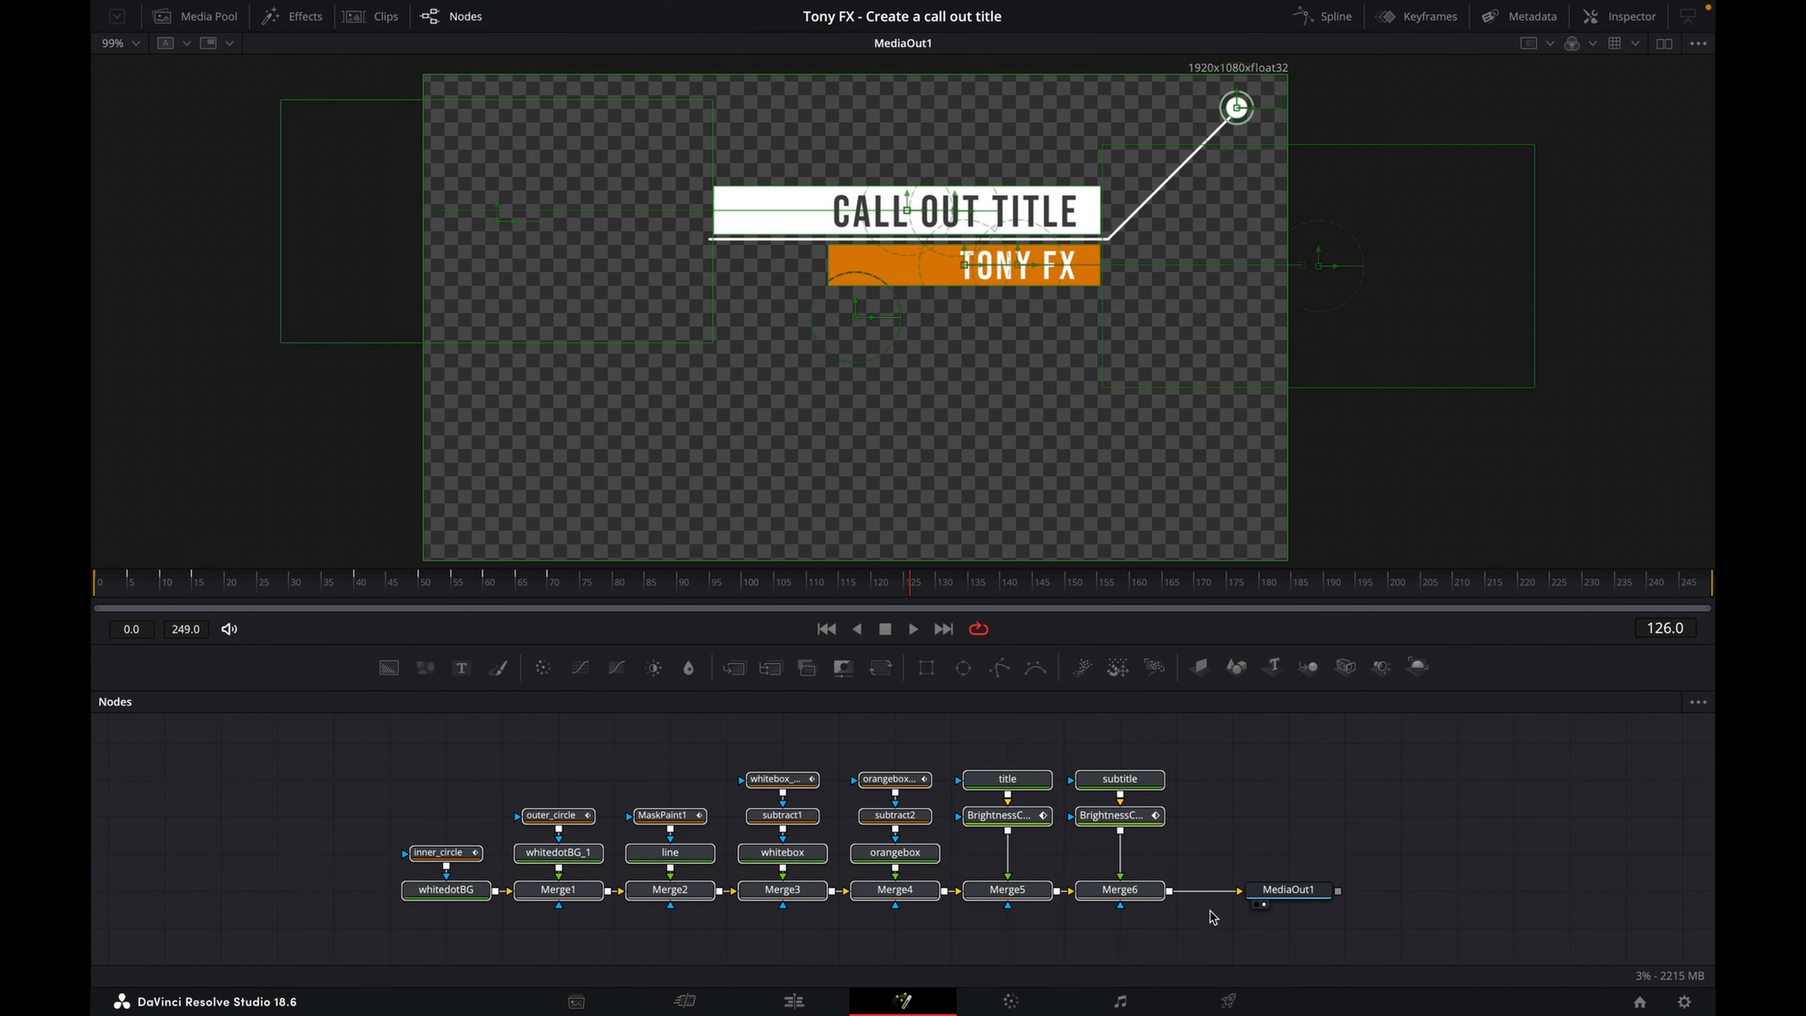
click(1152, 891)
right_click(1152, 891)
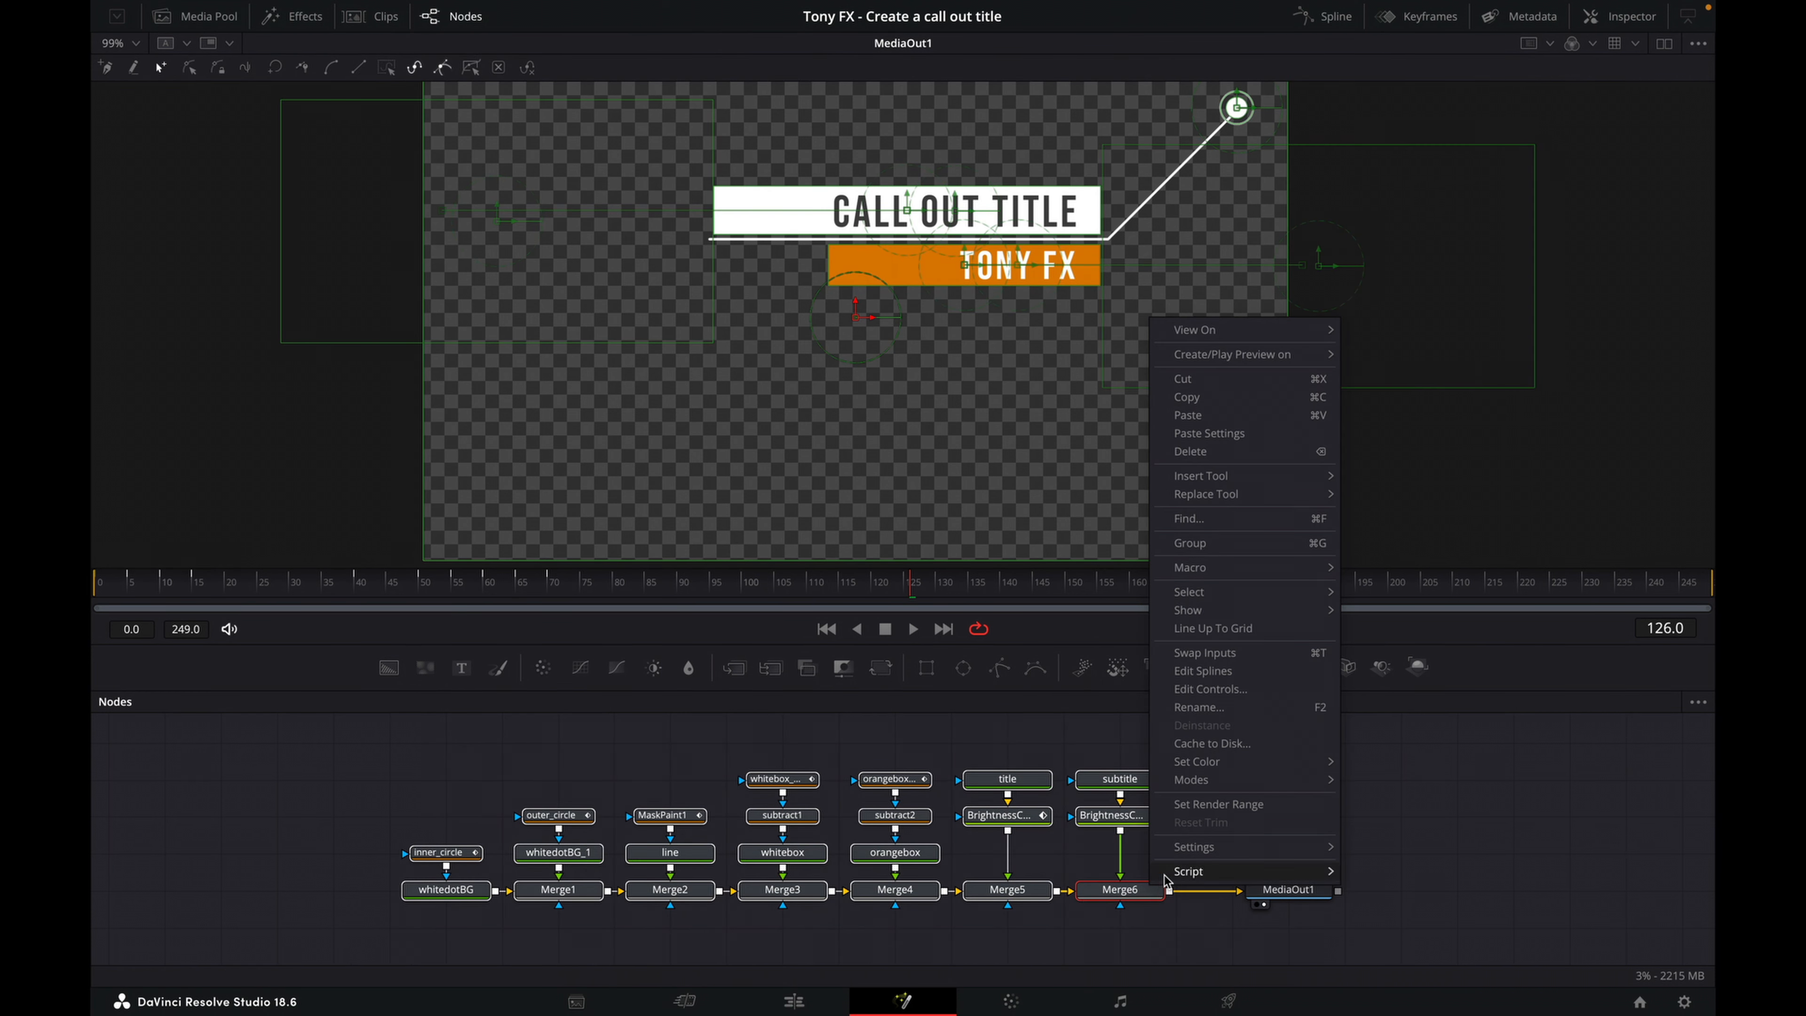
mouse_move(1226, 846)
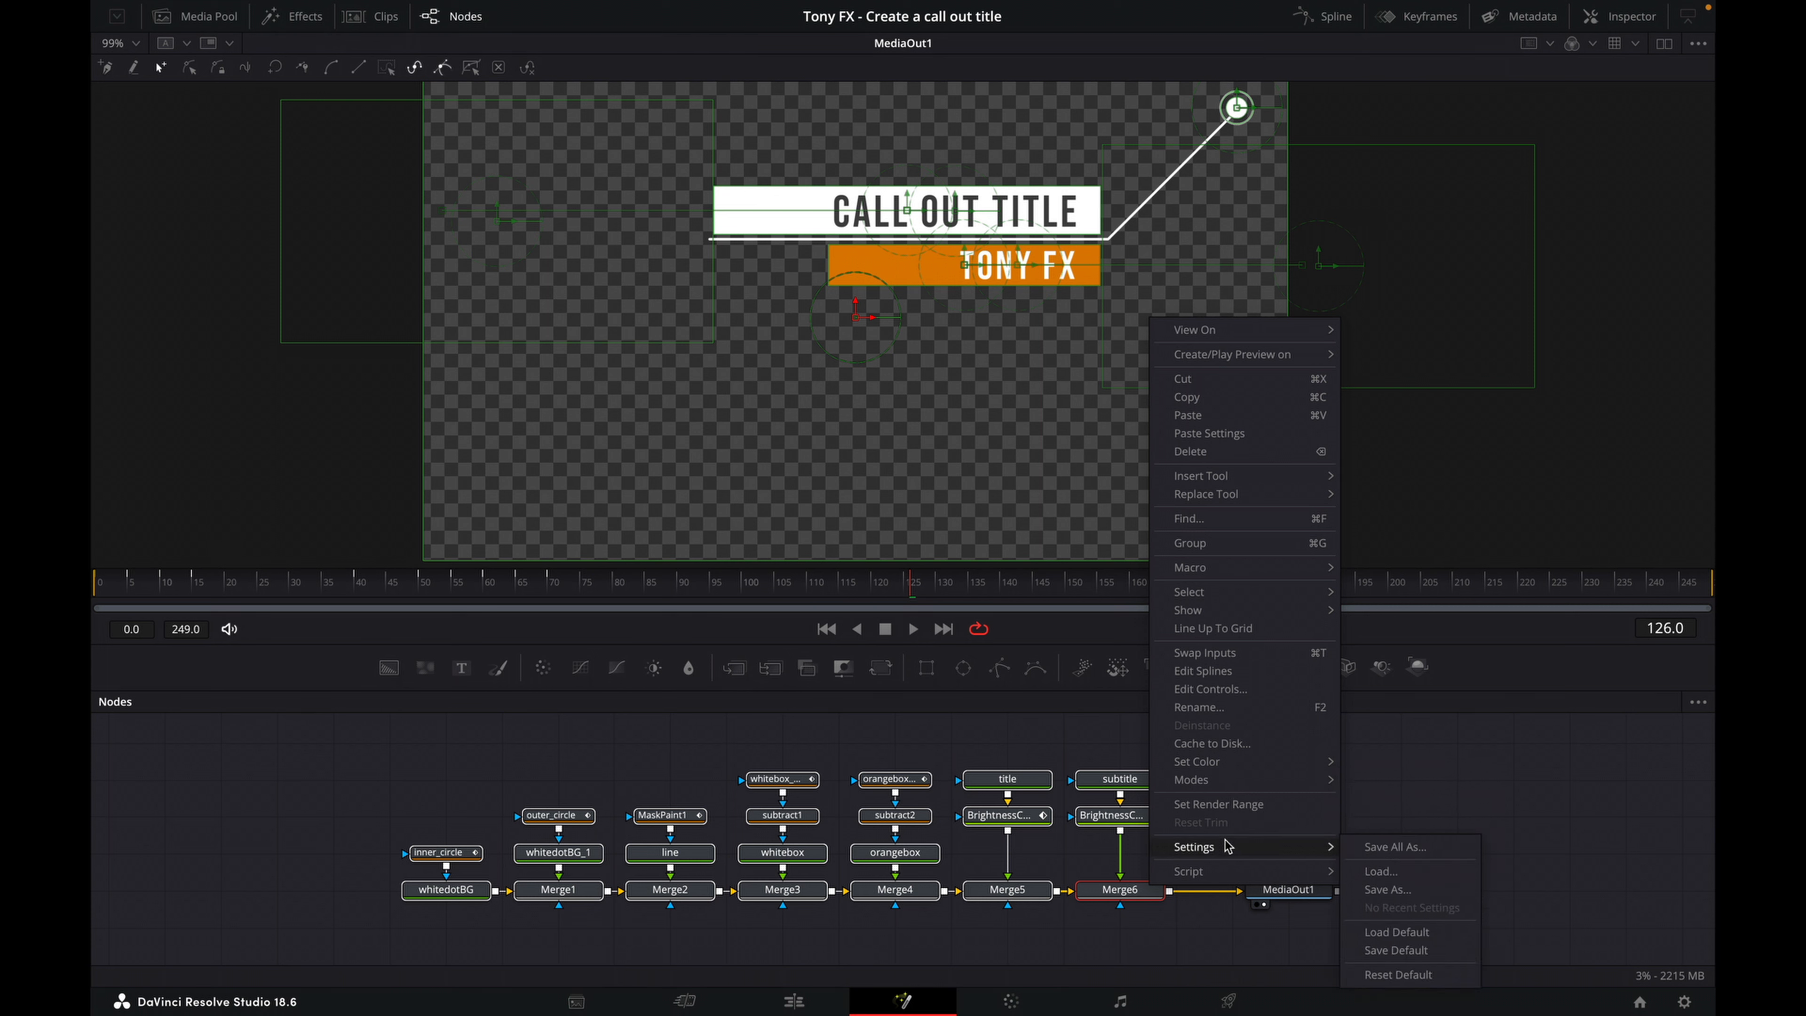
click(1392, 847)
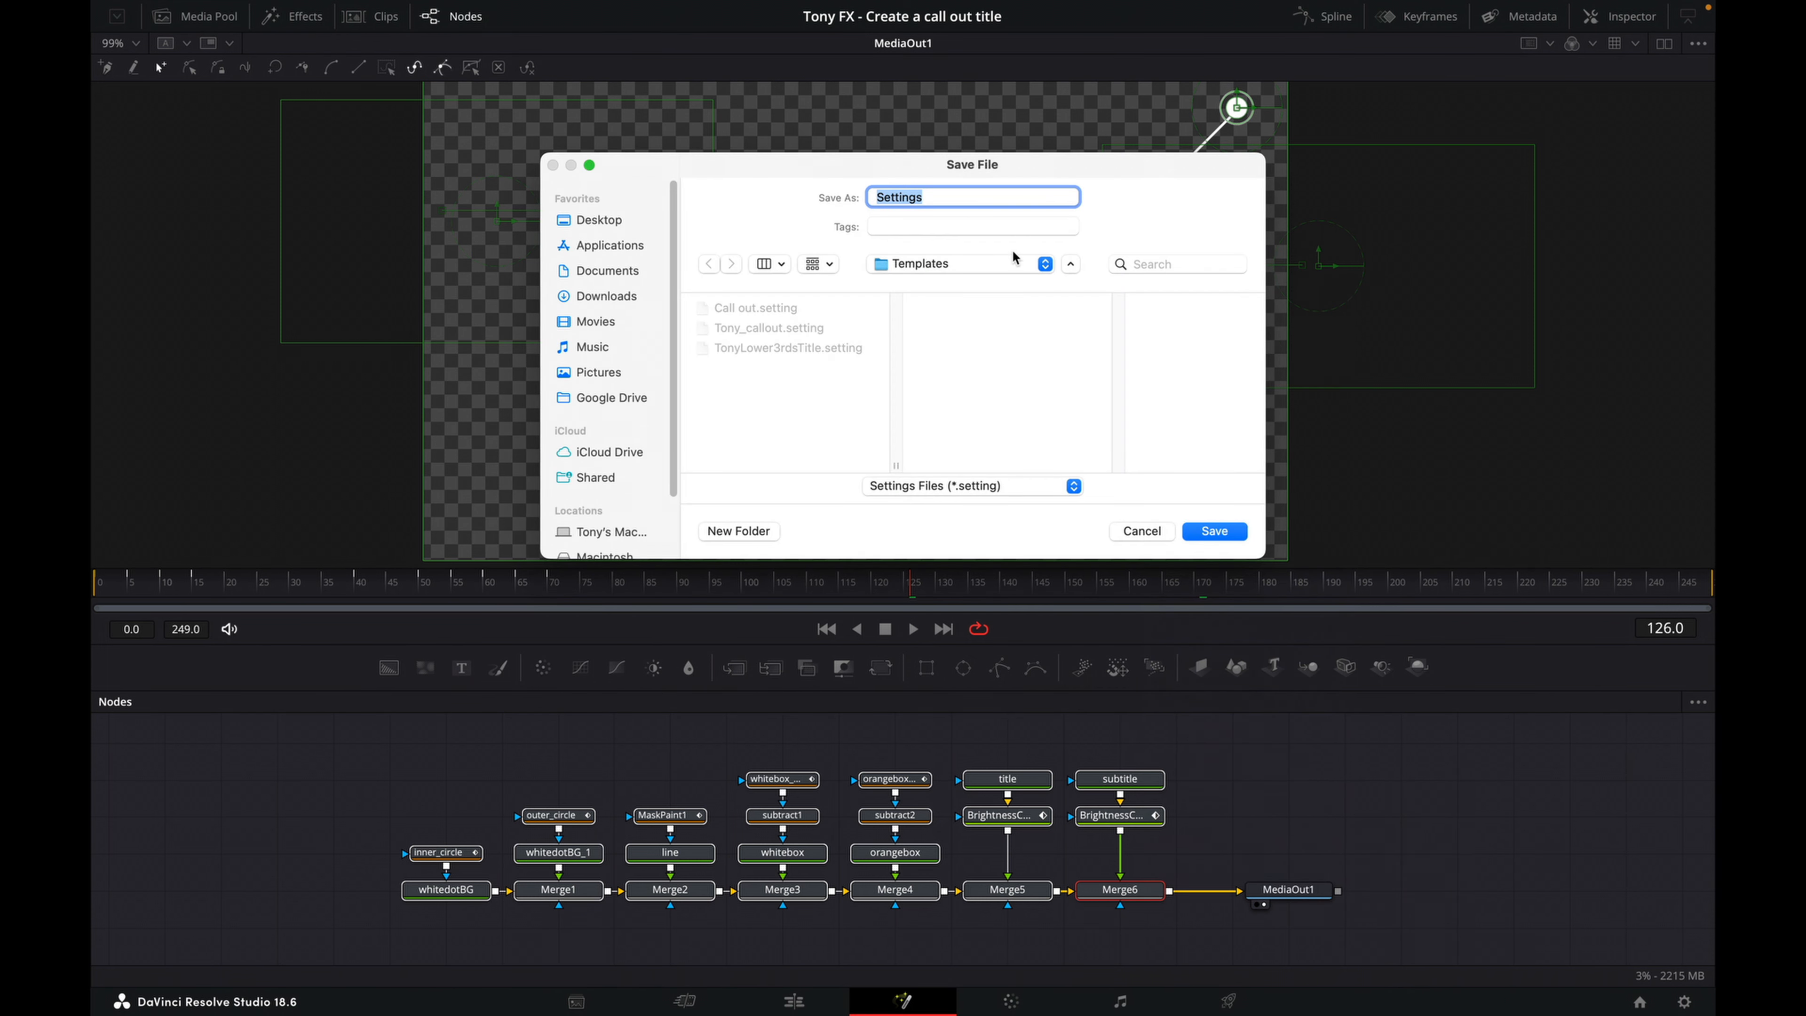
text(callout-titles-tony)
click(1218, 529)
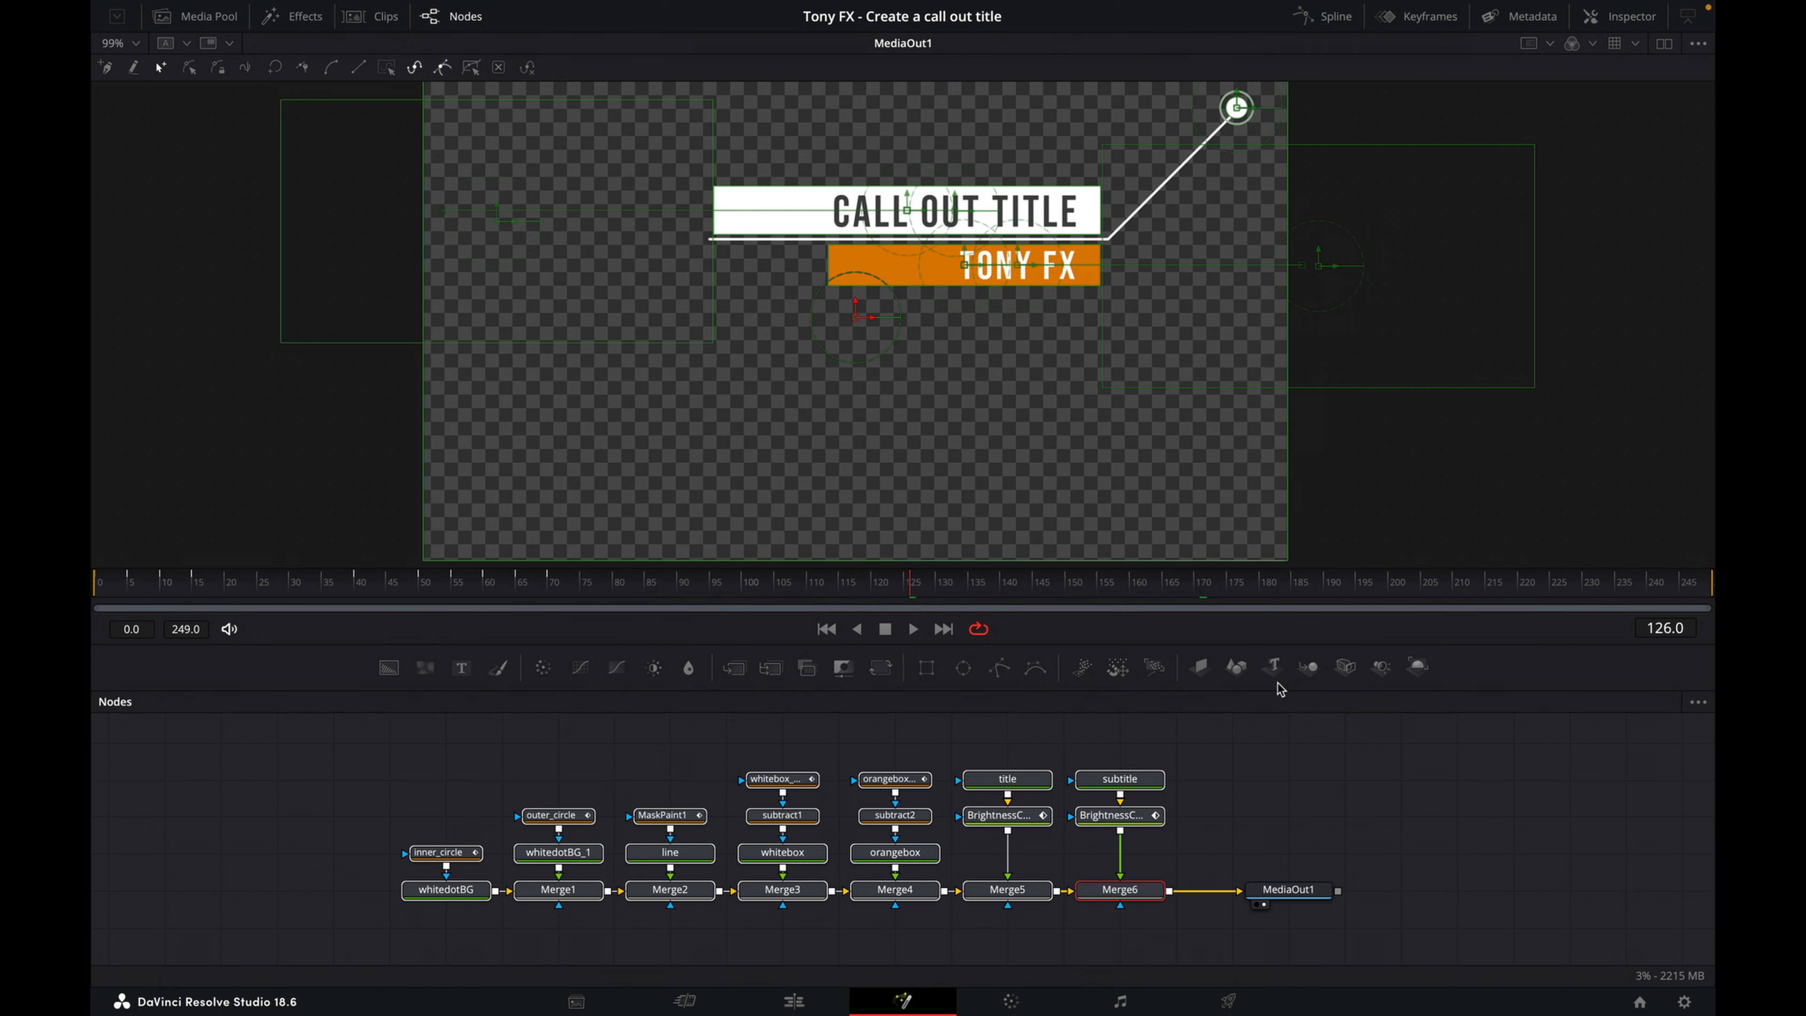
click(1263, 792)
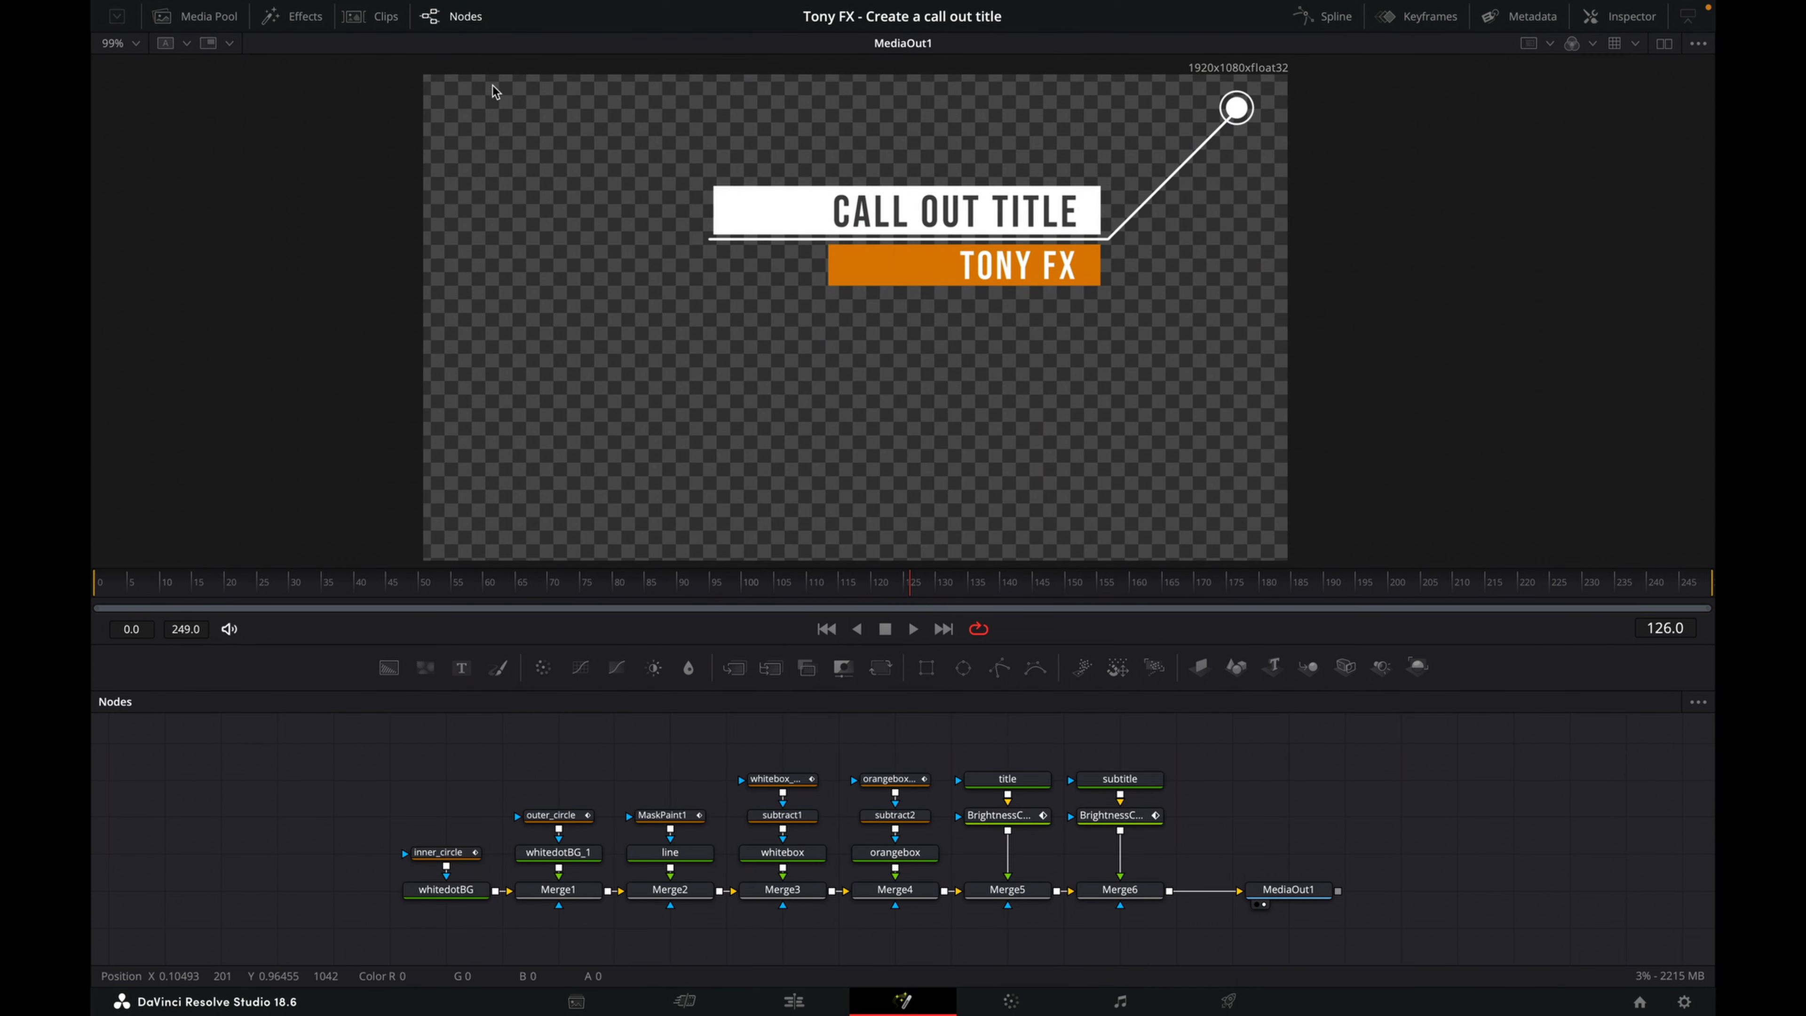
- Add the saved callout-titles-tony template from the effects library to the node graph as a second copy of the title nodes
click(292, 16)
click(206, 102)
scroll(322, 349, down, 5)
scroll(322, 354, down, 10)
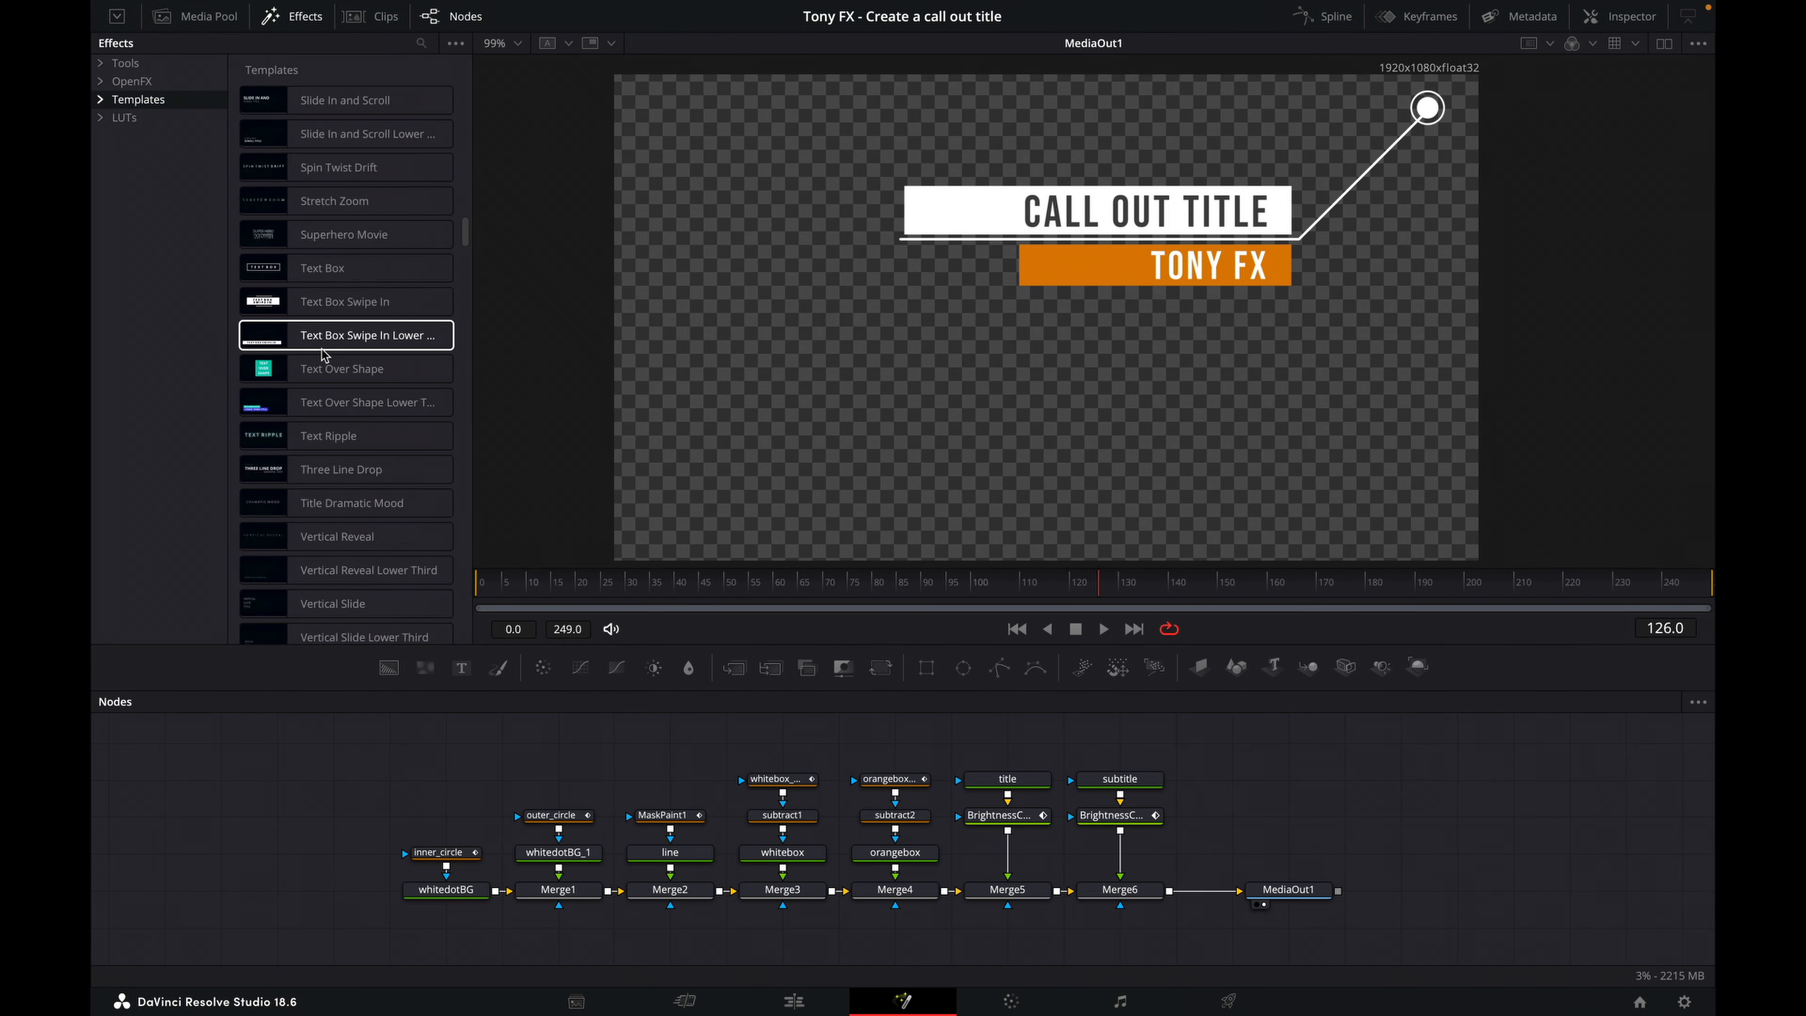
scroll(466, 556, down, 4)
scroll(466, 557, down, 10)
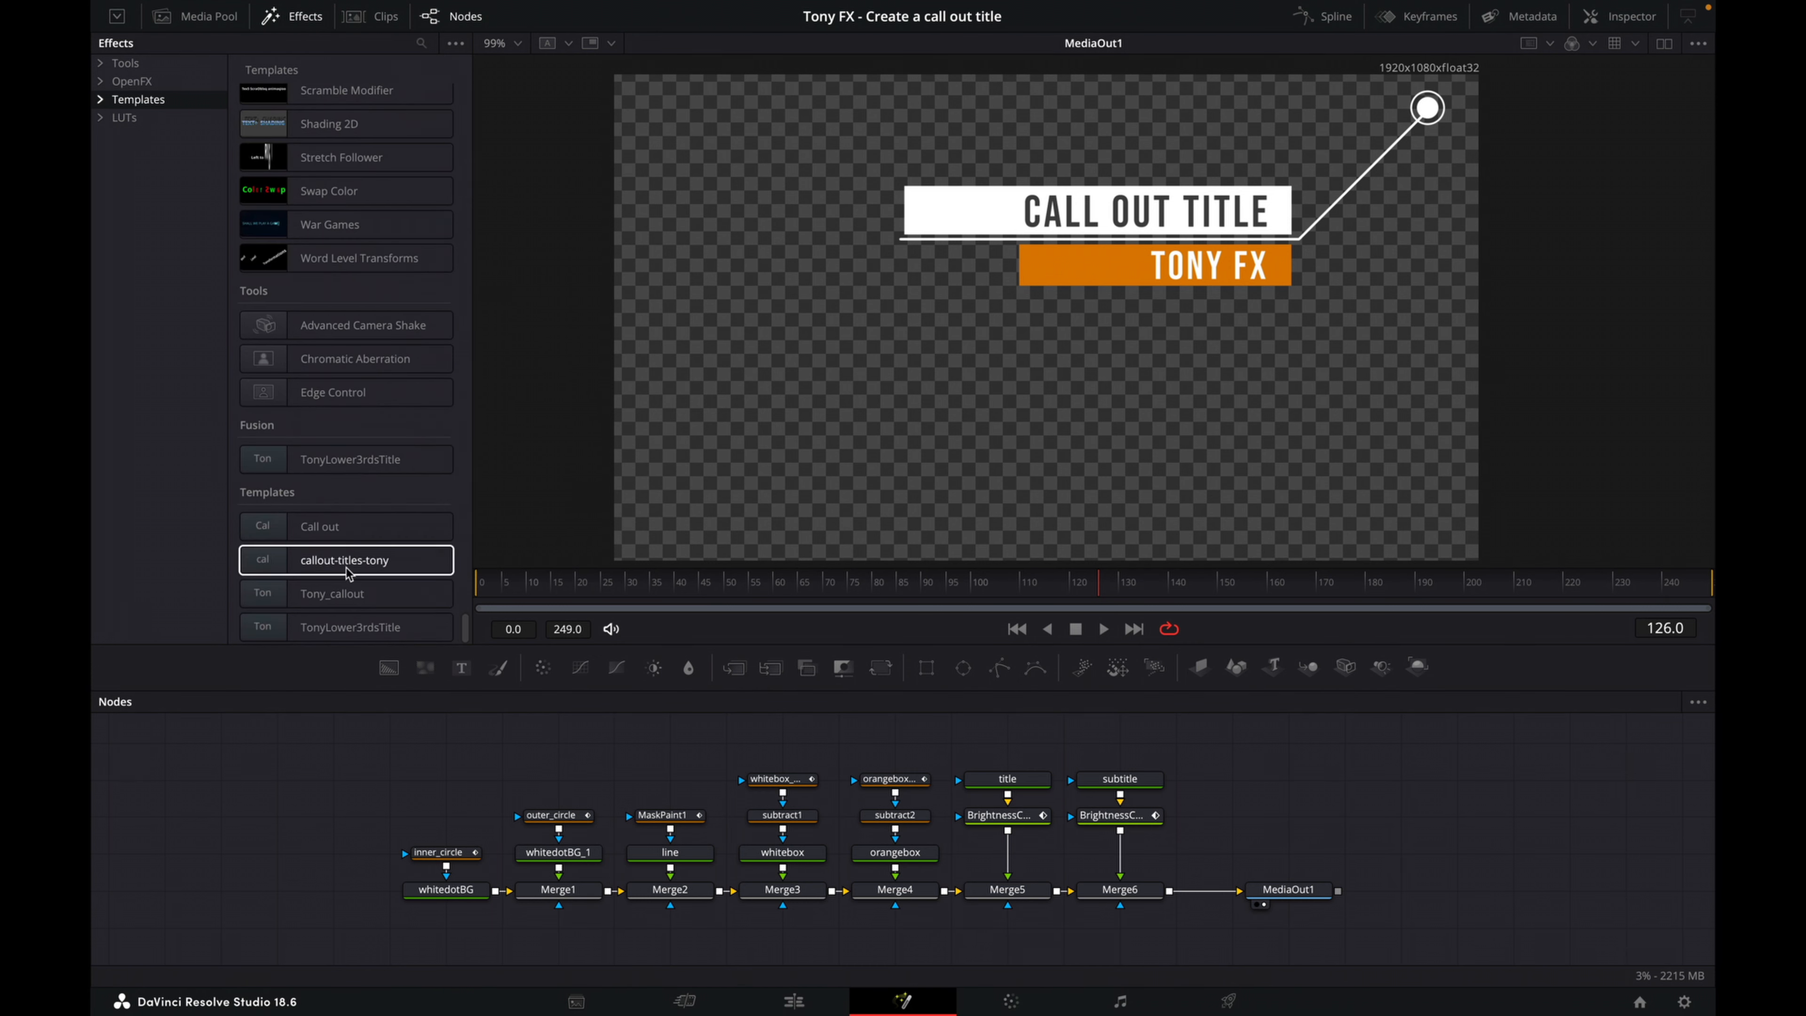
drag(1294, 780, 874, 791)
drag(345, 560, 1294, 862)
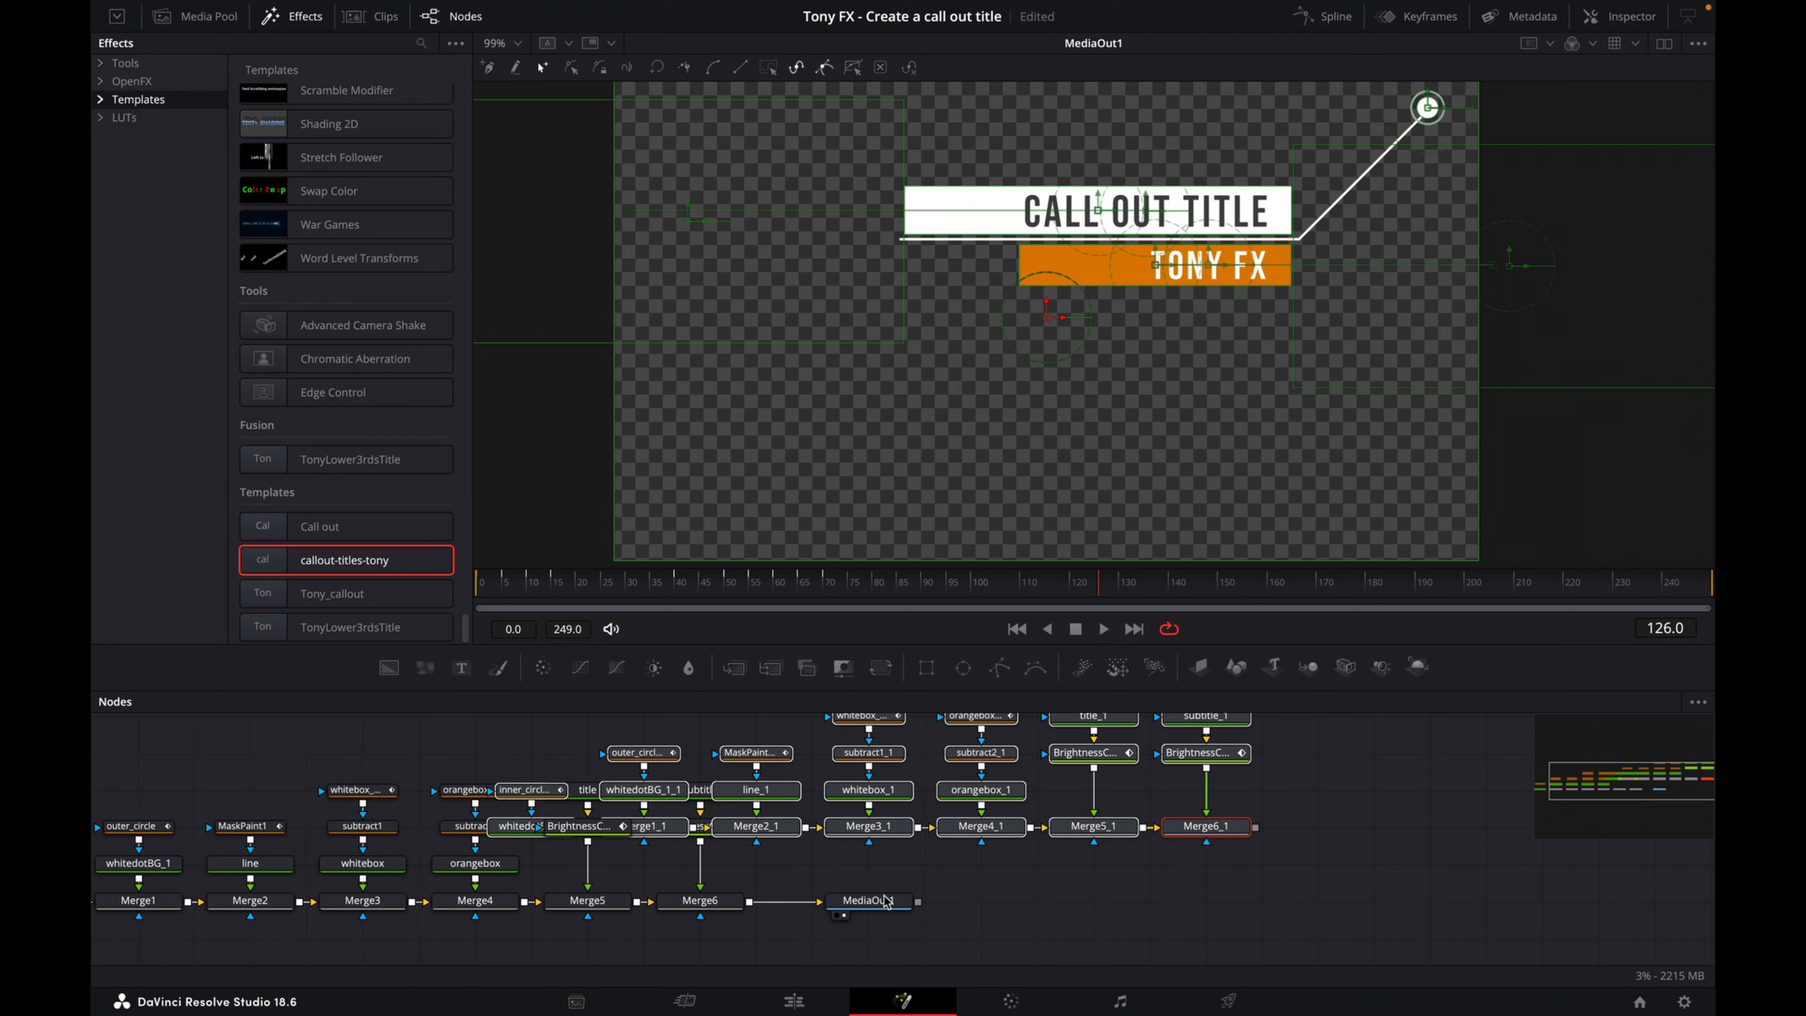
drag(1133, 879, 1102, 909)
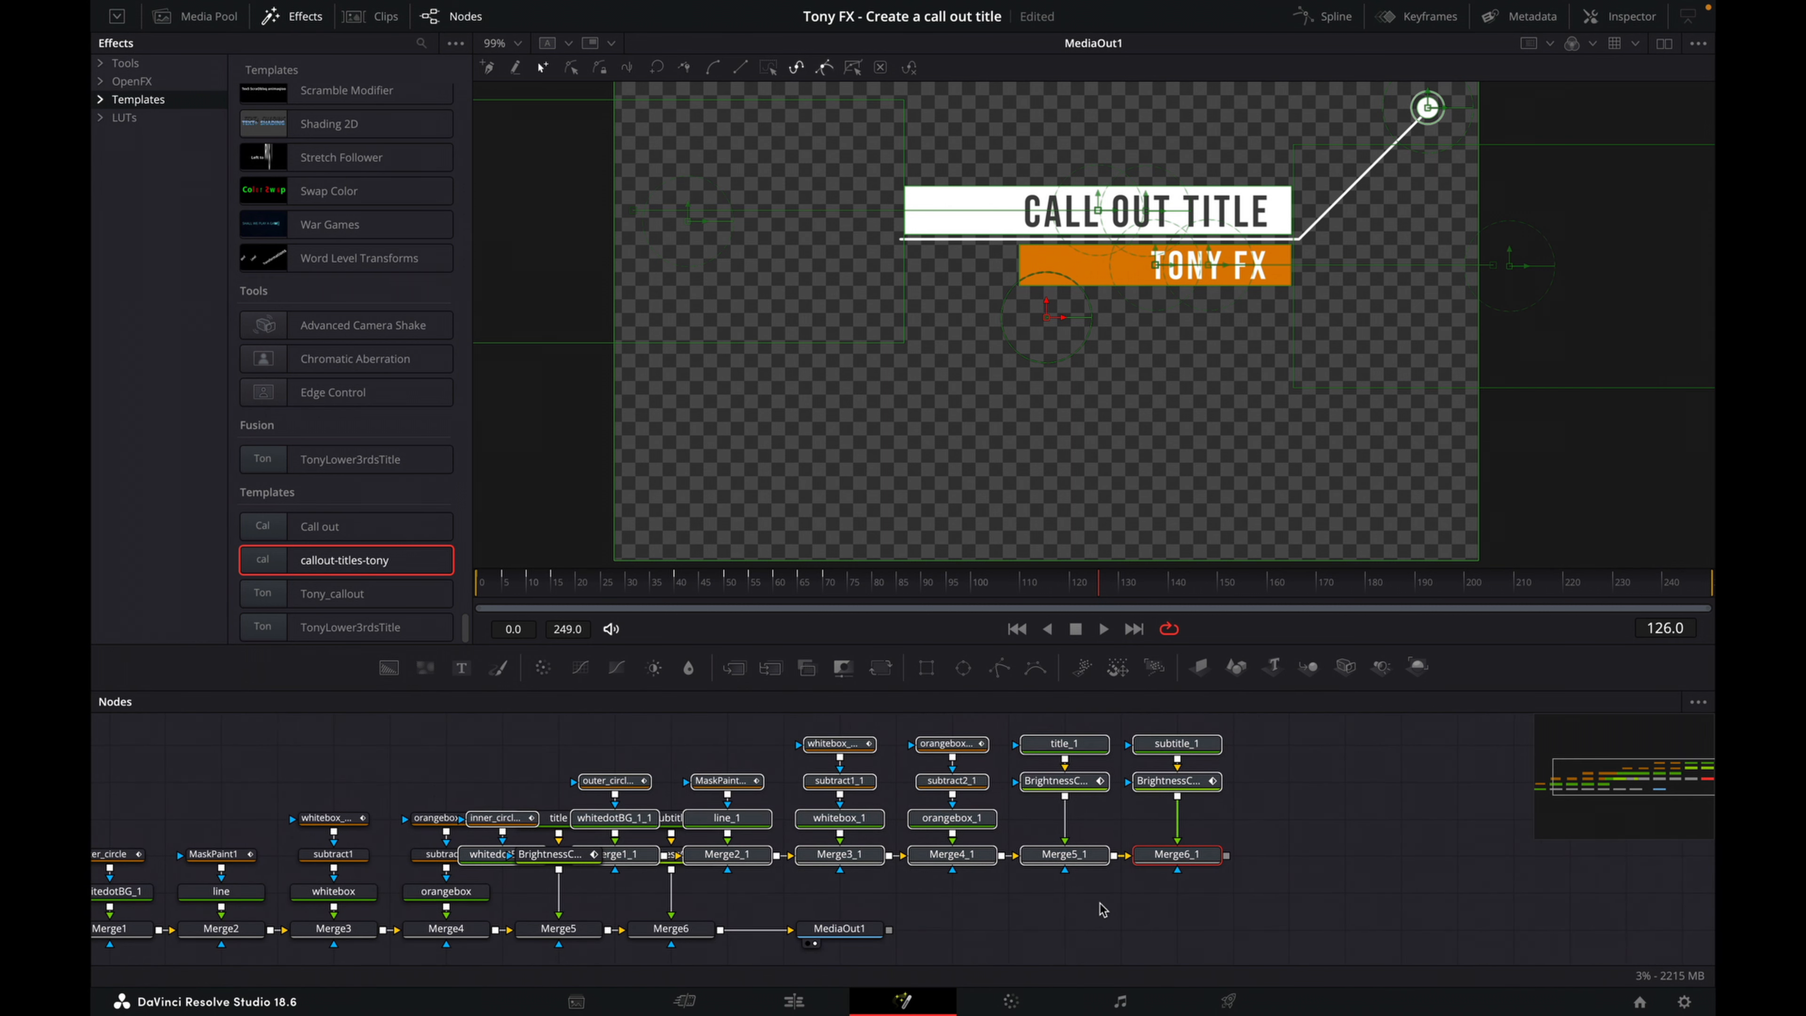